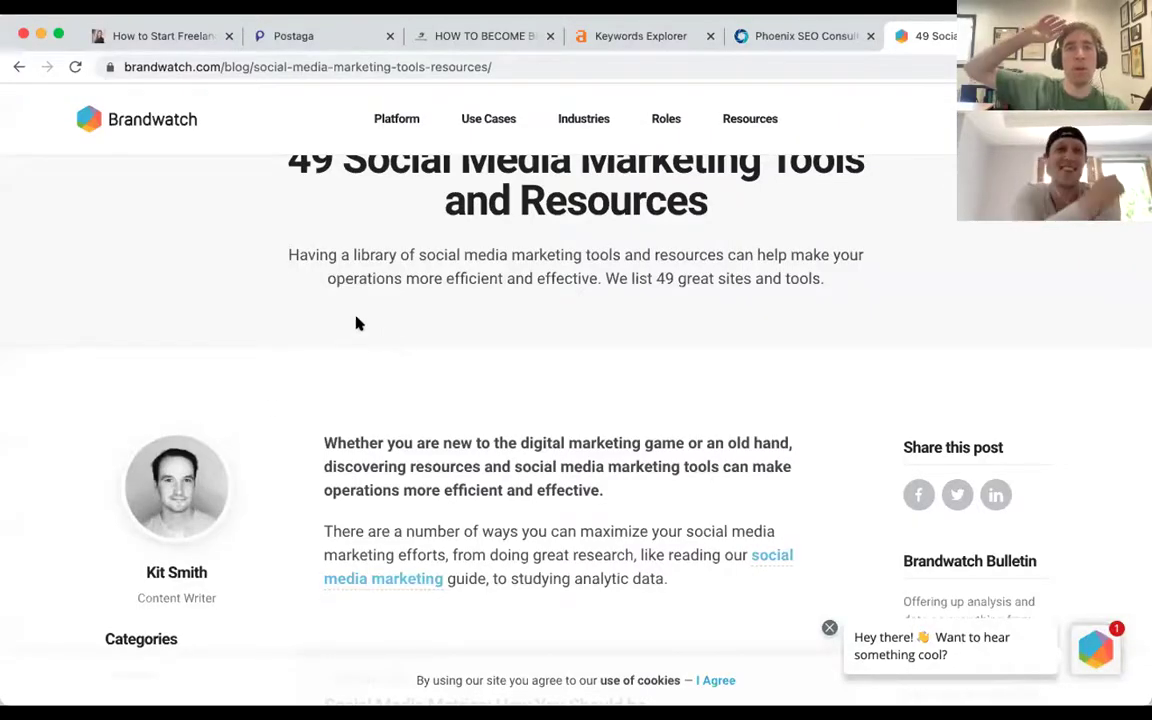
Look over the header of Brandwatch's 49 Social Media Marketing Tools article, then return to Postaga.
{"action": "scroll", "coordinate": [355, 321], "scroll_direction": "up", "scroll_amount": 3}
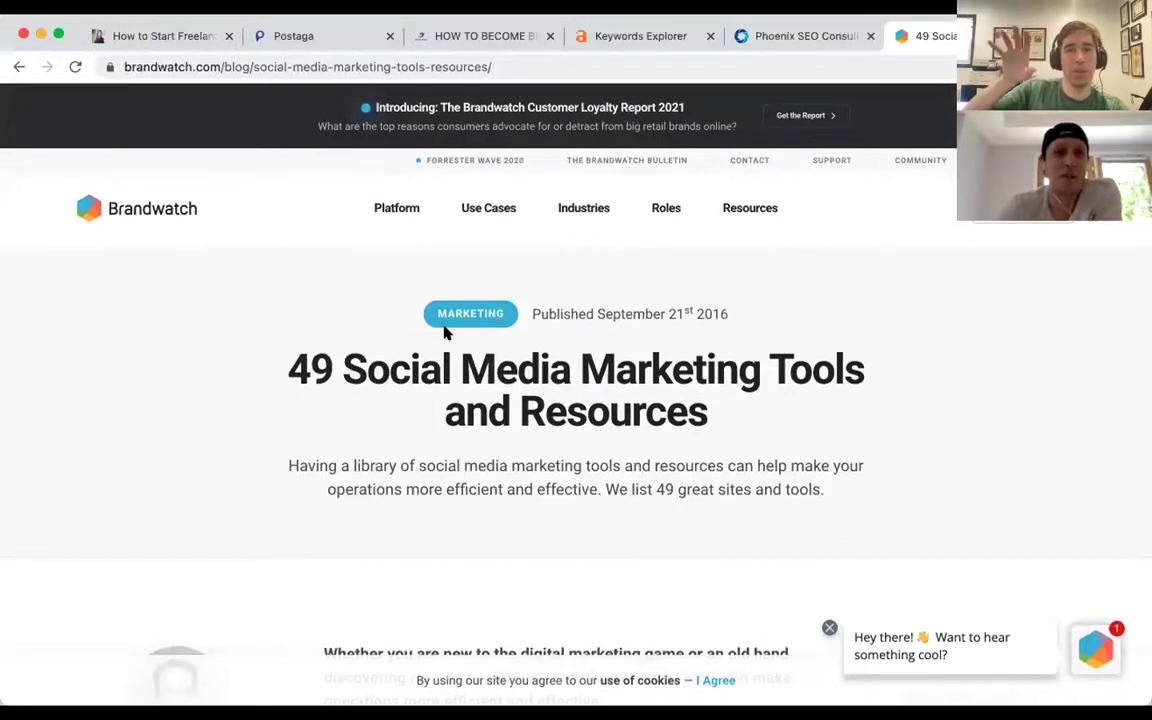
{"action": "scroll", "coordinate": [445, 335], "scroll_direction": "down", "scroll_amount": 2}
{"action": "scroll", "coordinate": [445, 335], "scroll_direction": "down", "scroll_amount": 1}
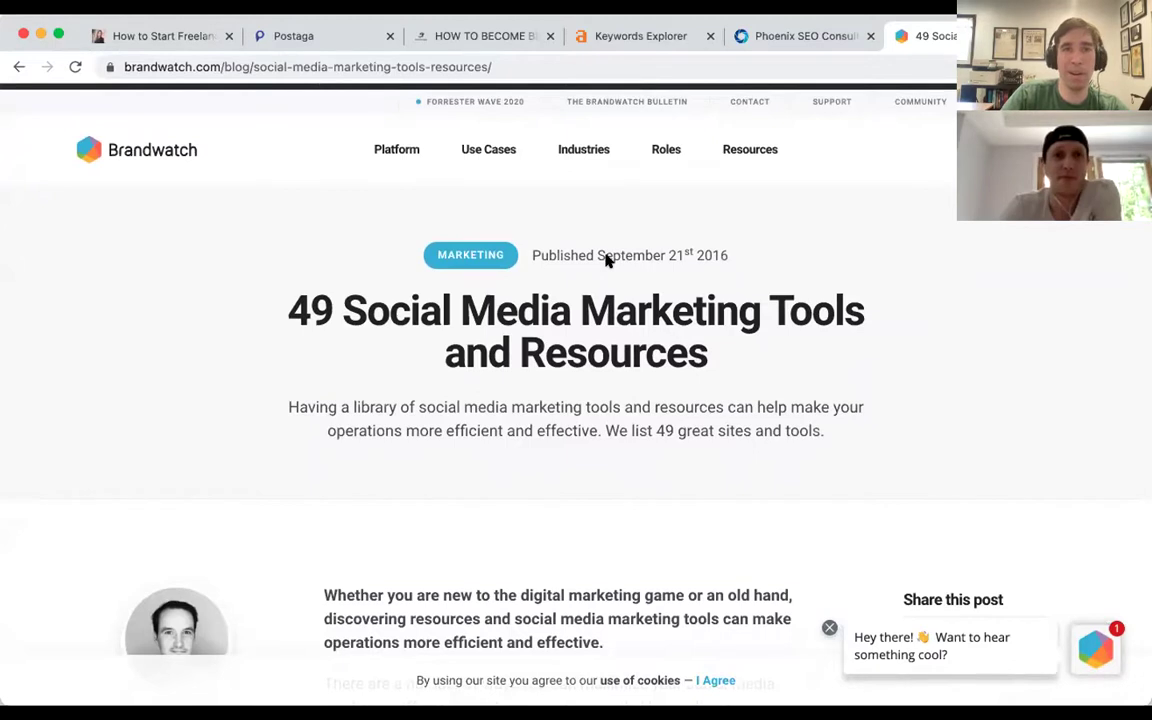
{"action": "key", "text": "super+2"}
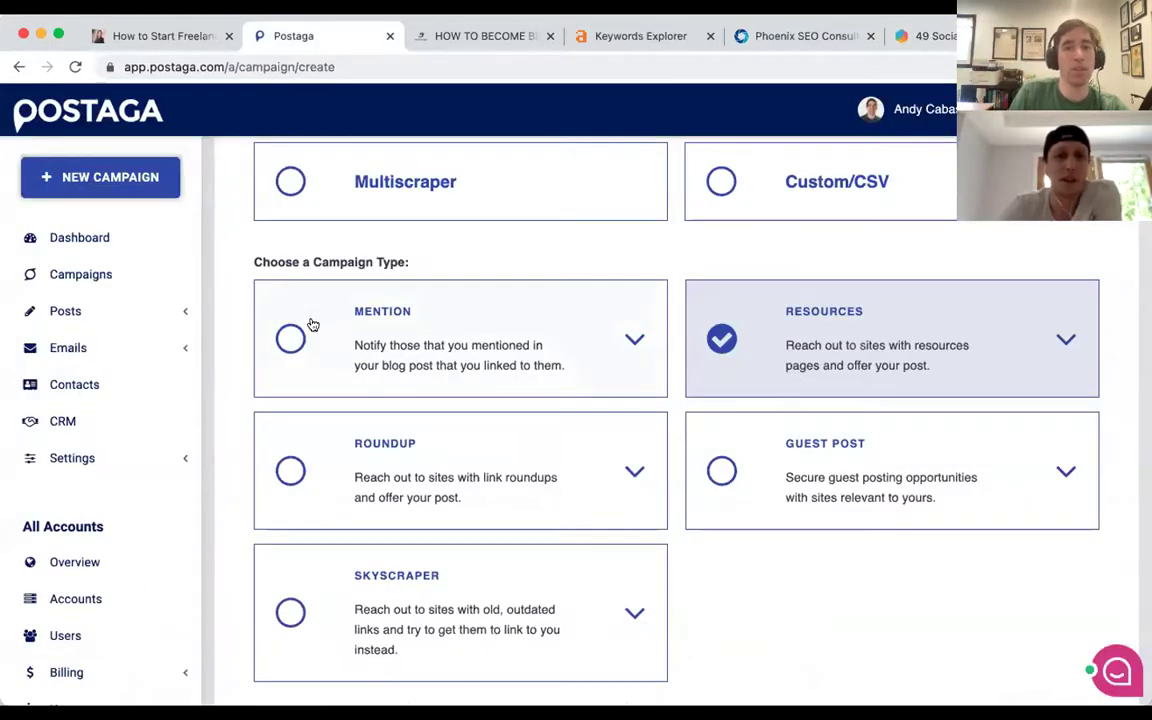
Switch back to the Brandwatch '49 Social Media Marketing Tools and Resources' article.
{"action": "scroll", "coordinate": [1036, 365], "scroll_direction": "up", "scroll_amount": 1}
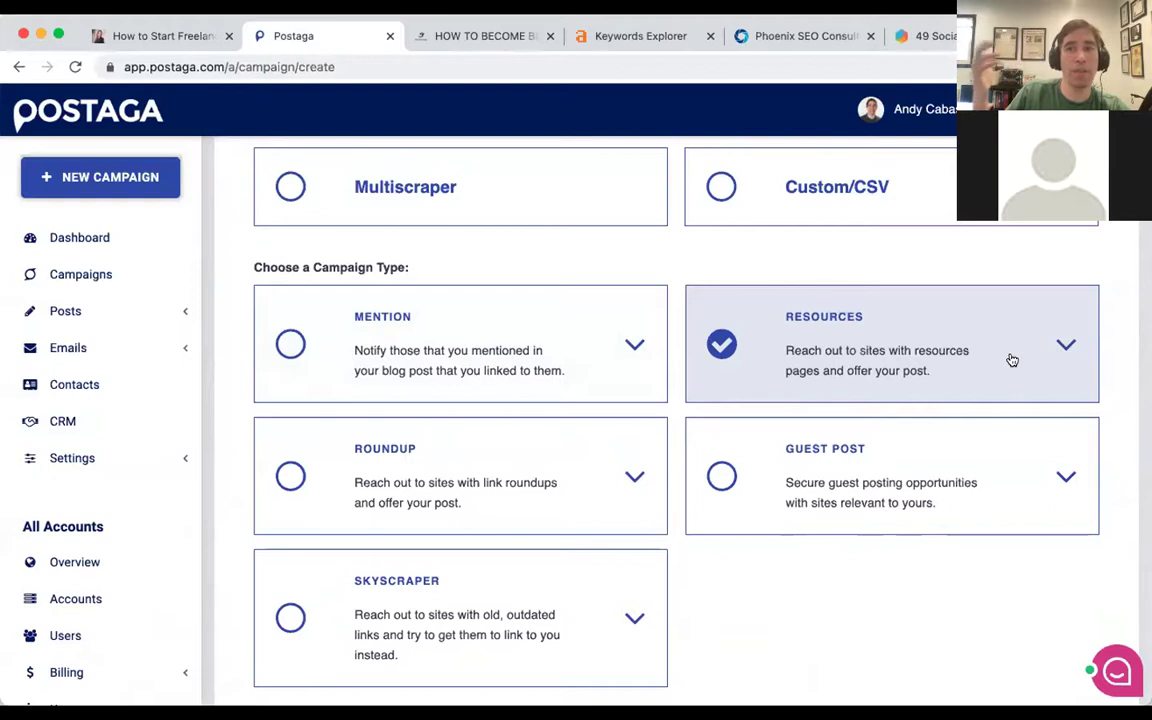
{"action": "key", "text": "ctrl+shift+Tab"}
{"action": "key", "text": "ctrl+shift+Tab"}
{"action": "scroll", "coordinate": [406, 222], "scroll_direction": "down", "scroll_amount": 2}
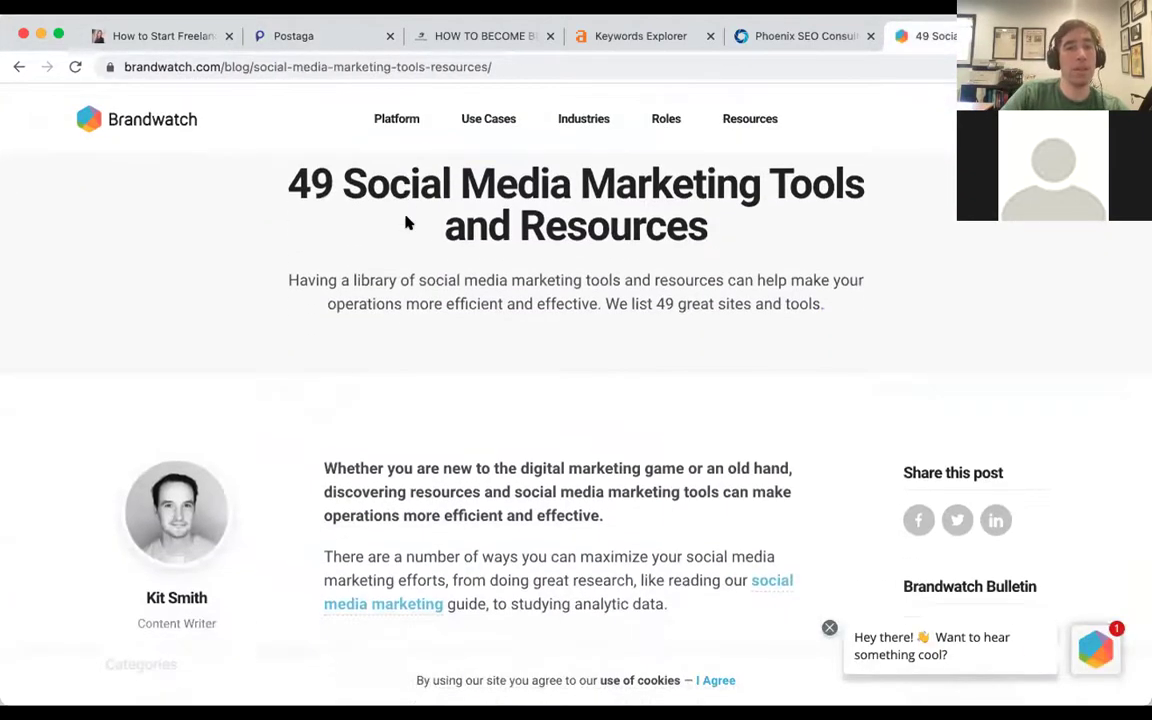
Highlight '49' and 'Social Media Marketing' in the Brandwatch article title.
{"action": "scroll", "coordinate": [406, 222], "scroll_direction": "up", "scroll_amount": 1}
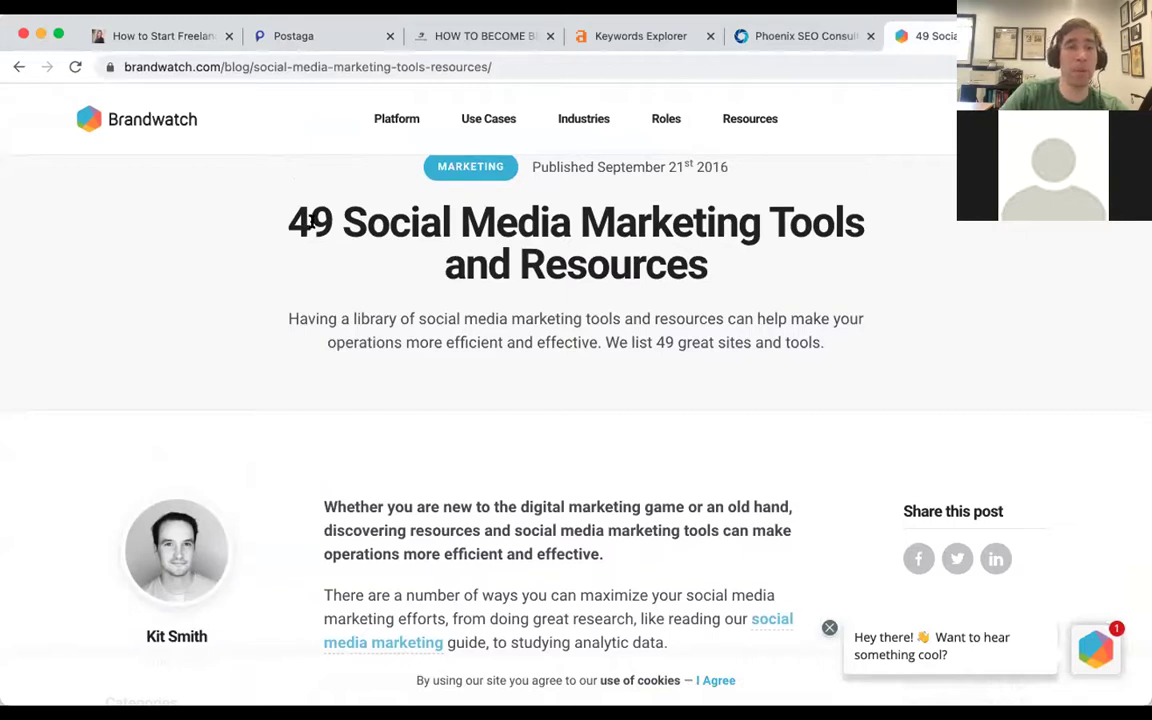
{"action": "double_click", "coordinate": [300, 222]}
{"action": "left_click_drag", "start_coordinate": [341, 220], "coordinate": [719, 221]}
{"action": "left_click", "coordinate": [776, 218]}
Scroll through the blog and tool lists, then close the article and return to Postaga.
{"action": "scroll", "coordinate": [669, 267], "scroll_direction": "down", "scroll_amount": 10}
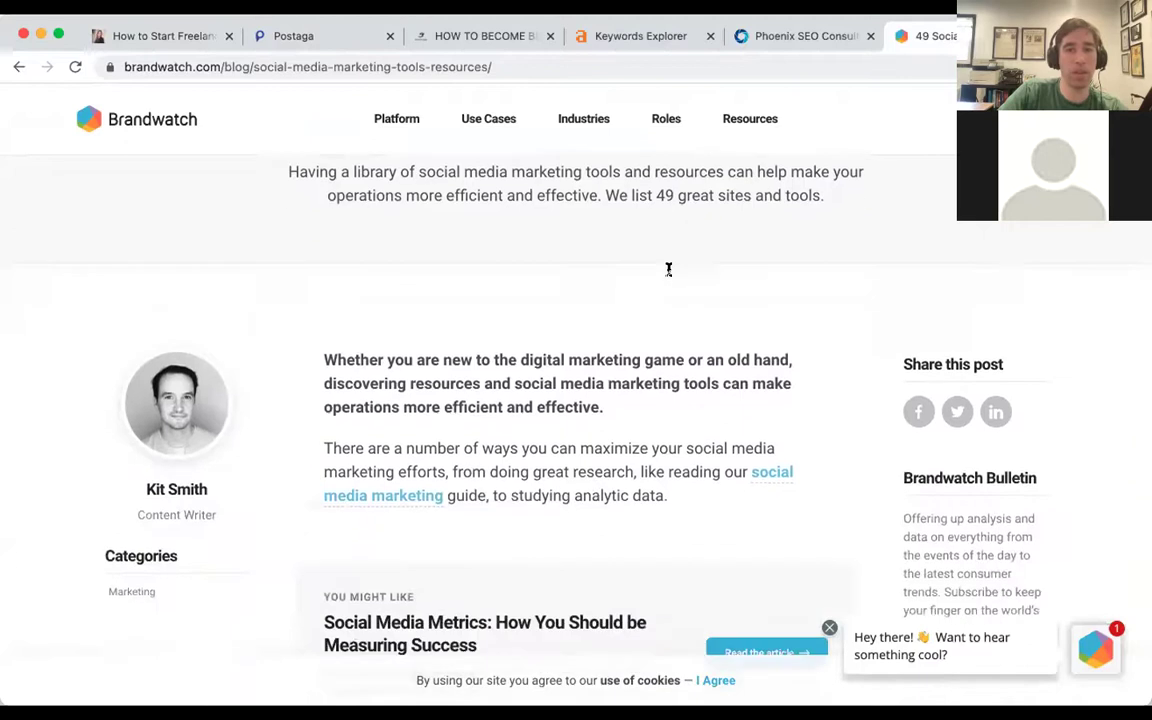
{"action": "scroll", "coordinate": [669, 277], "scroll_direction": "down", "scroll_amount": 4}
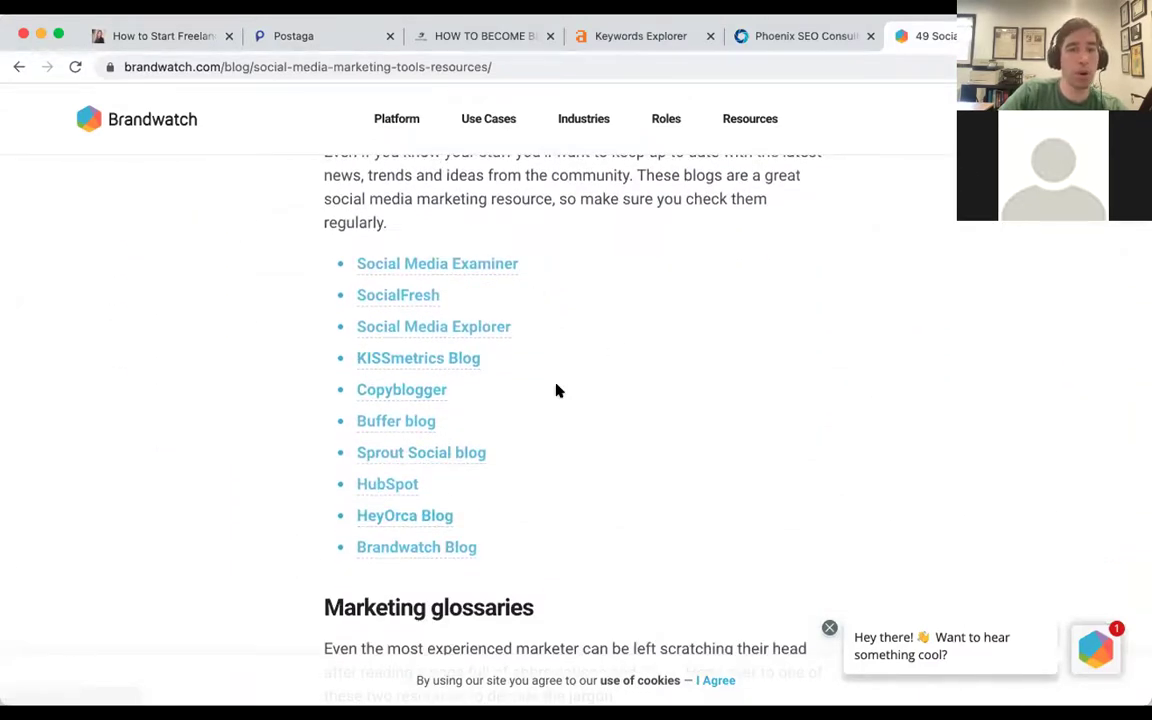
{"action": "scroll", "coordinate": [555, 391], "scroll_direction": "down", "scroll_amount": 10}
{"action": "scroll", "coordinate": [557, 390], "scroll_direction": "down", "scroll_amount": 10}
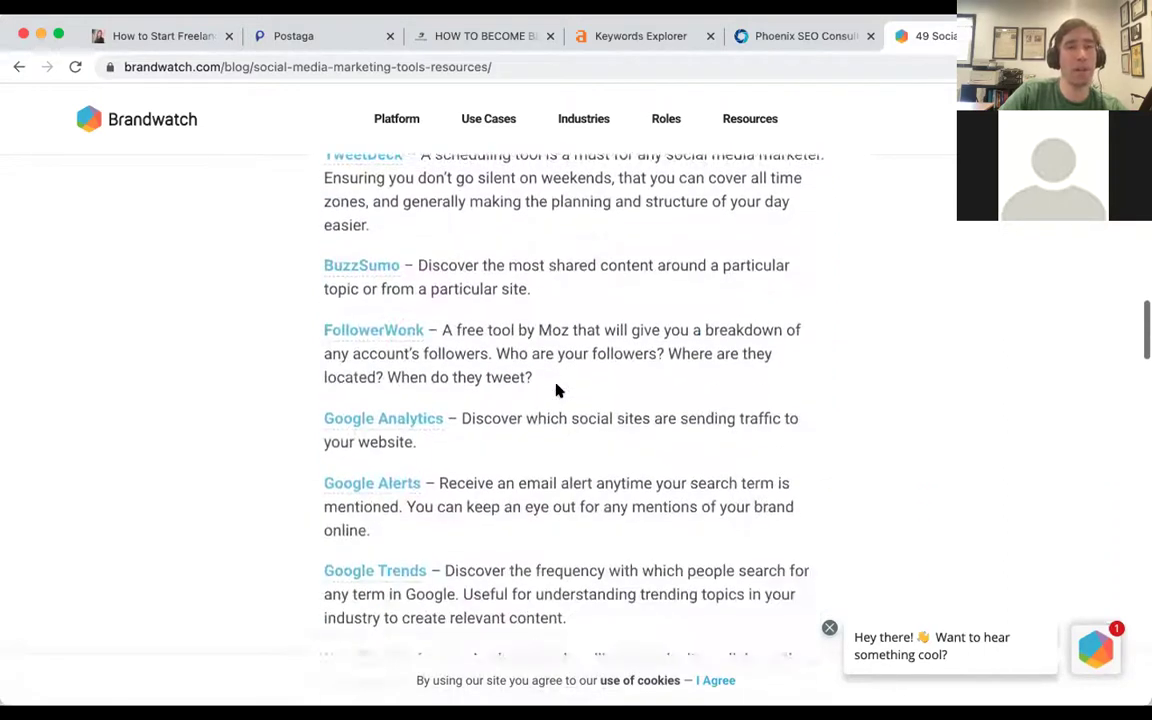
{"action": "scroll", "coordinate": [557, 390], "scroll_direction": "down", "scroll_amount": 1}
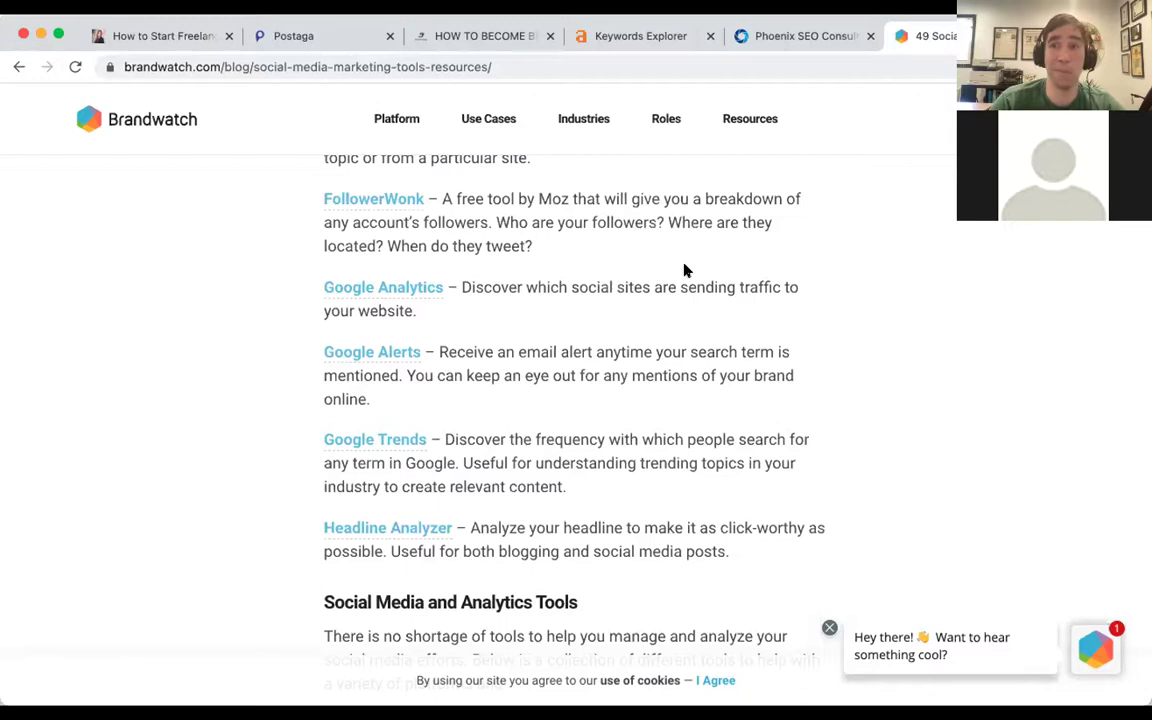
{"action": "key", "text": "super+w"}
{"action": "key", "text": "super+2"}
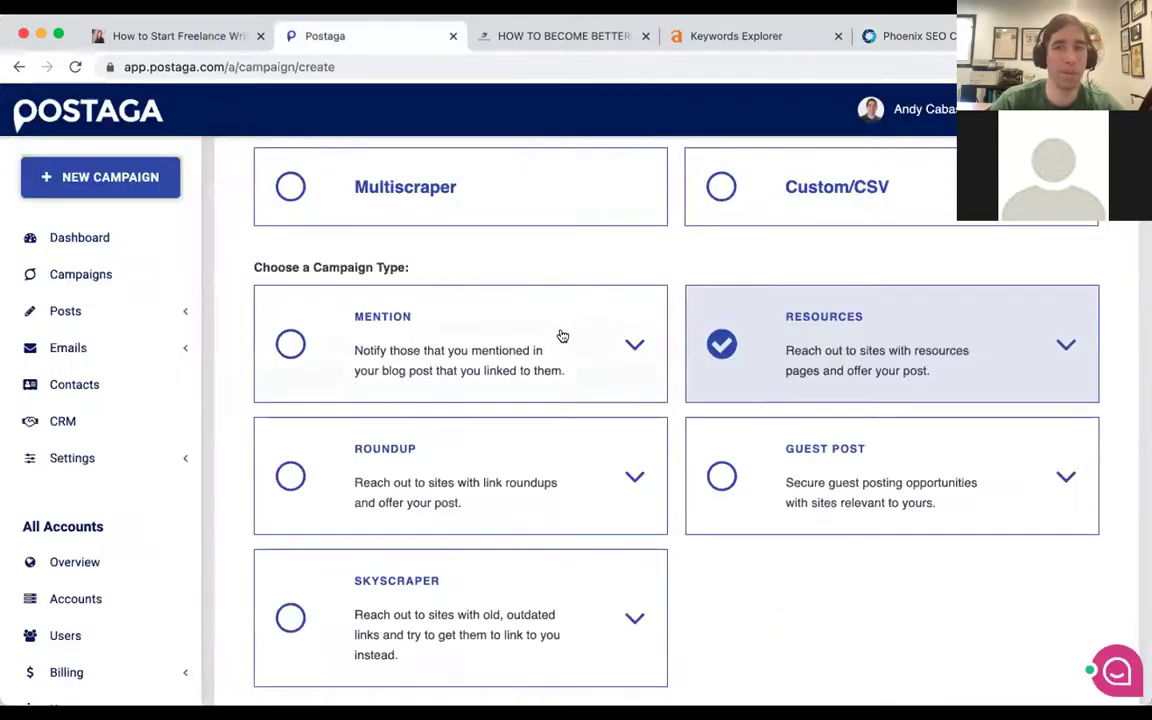
Paste the theblogsmith.com how-to-start-freelance-writing URL as Your Post URL and analyze it.
{"action": "scroll", "coordinate": [501, 276], "scroll_direction": "down", "scroll_amount": 2}
{"action": "scroll", "coordinate": [501, 276], "scroll_direction": "down", "scroll_amount": 3}
{"action": "scroll", "coordinate": [501, 276], "scroll_direction": "up", "scroll_amount": 1}
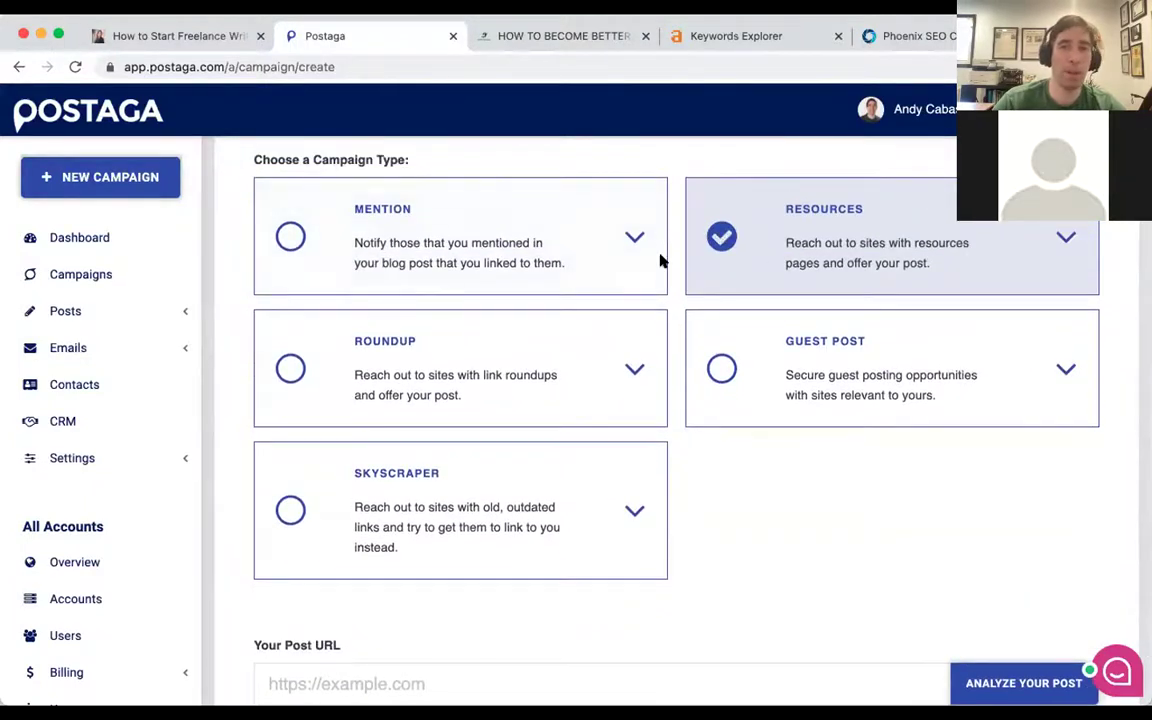
{"action": "scroll", "coordinate": [509, 343], "scroll_direction": "down", "scroll_amount": 3}
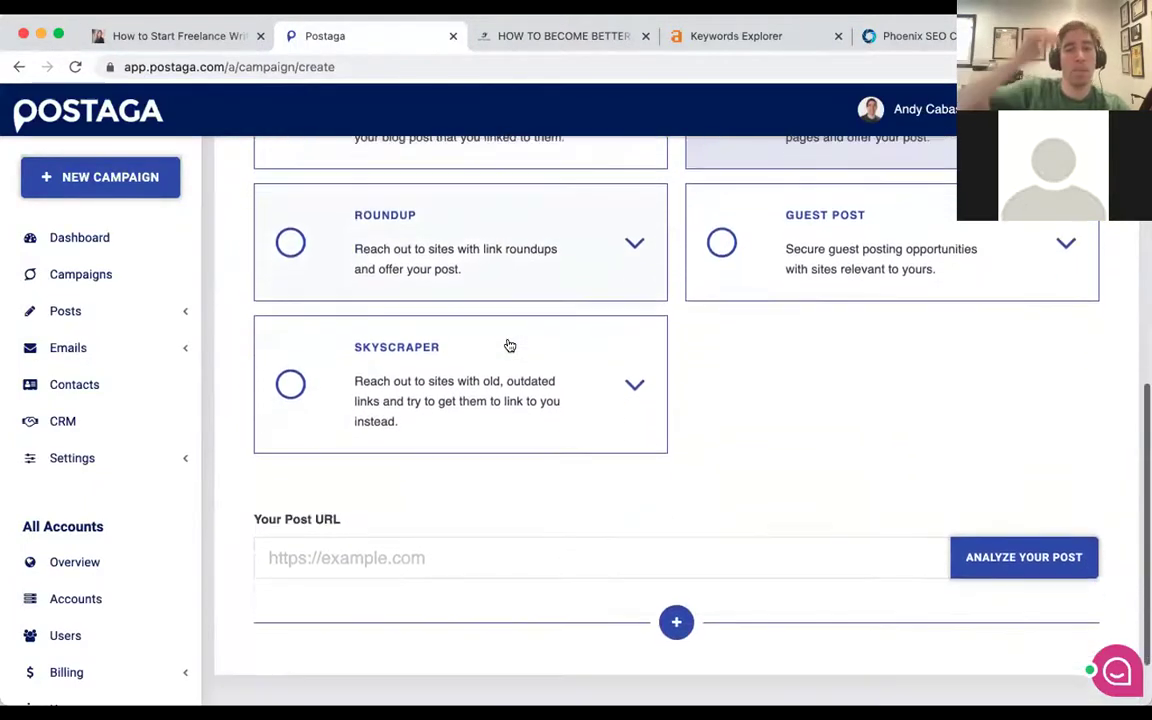
{"action": "scroll", "coordinate": [490, 343], "scroll_direction": "down", "scroll_amount": 2}
{"action": "left_click", "coordinate": [311, 480]}
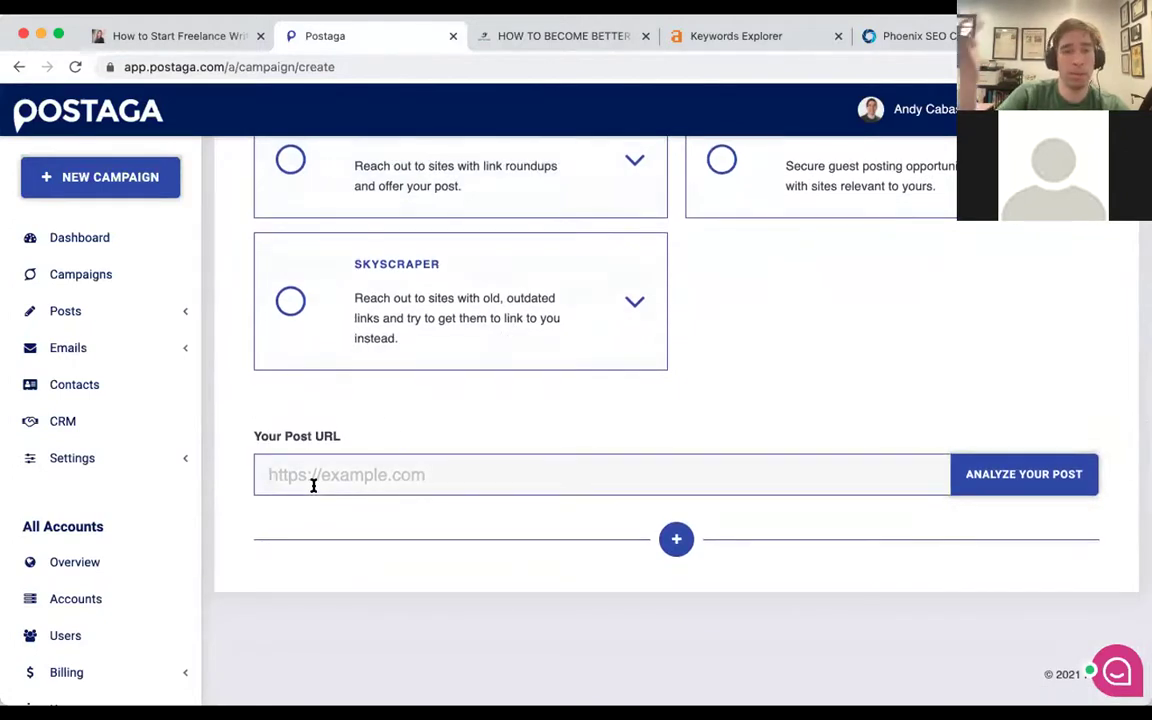
{"action": "type", "text": "https://www.theblogsmith.com/how-to-start-freelance-writing/"}
{"action": "scroll", "coordinate": [501, 321], "scroll_direction": "up", "scroll_amount": 3}
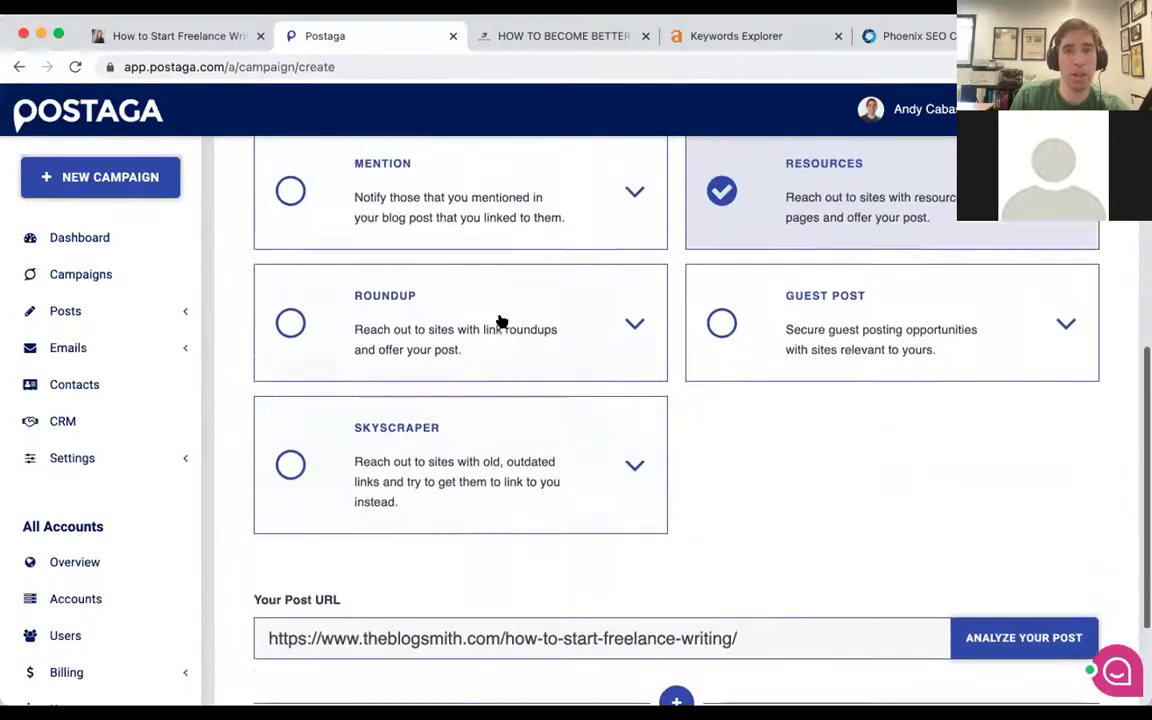
{"action": "scroll", "coordinate": [501, 321], "scroll_direction": "up", "scroll_amount": 6}
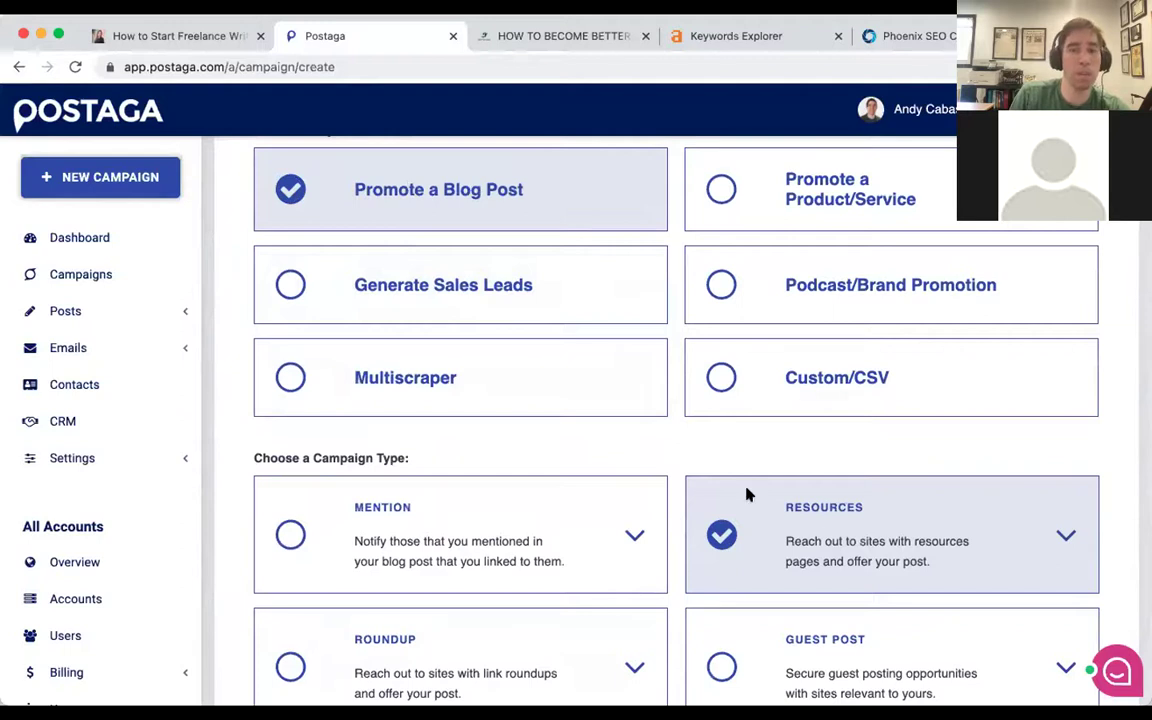
{"action": "scroll", "coordinate": [745, 493], "scroll_direction": "down", "scroll_amount": 6}
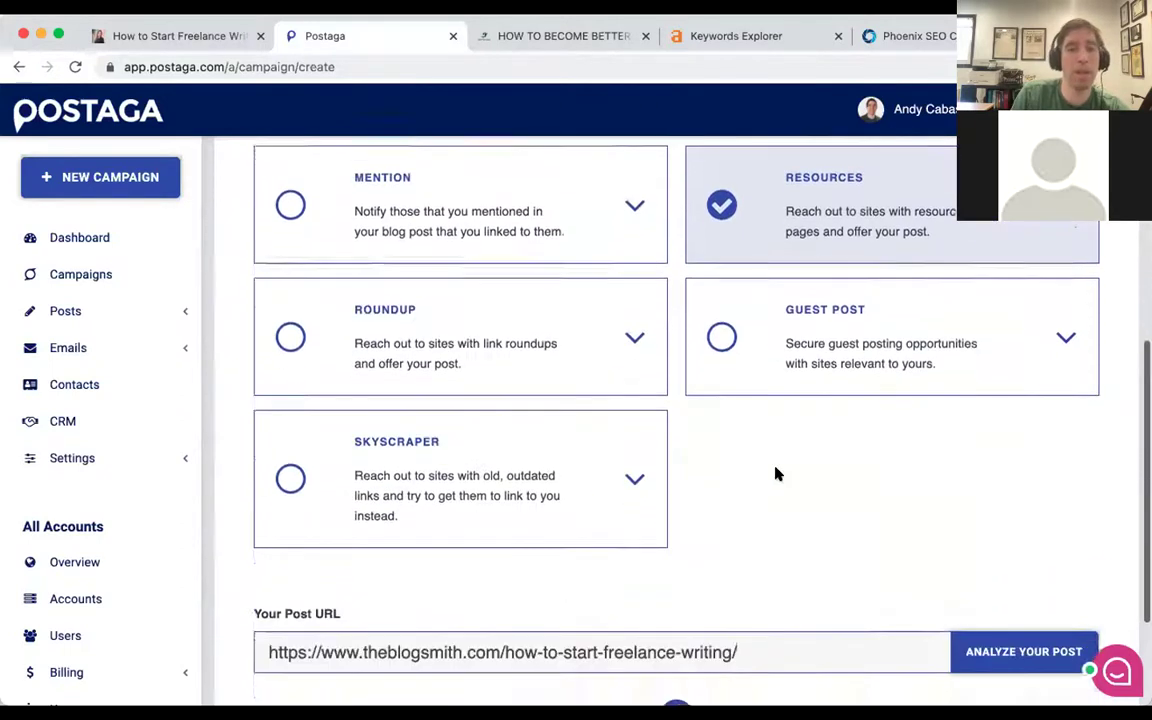
{"action": "scroll", "coordinate": [778, 474], "scroll_direction": "down", "scroll_amount": 3}
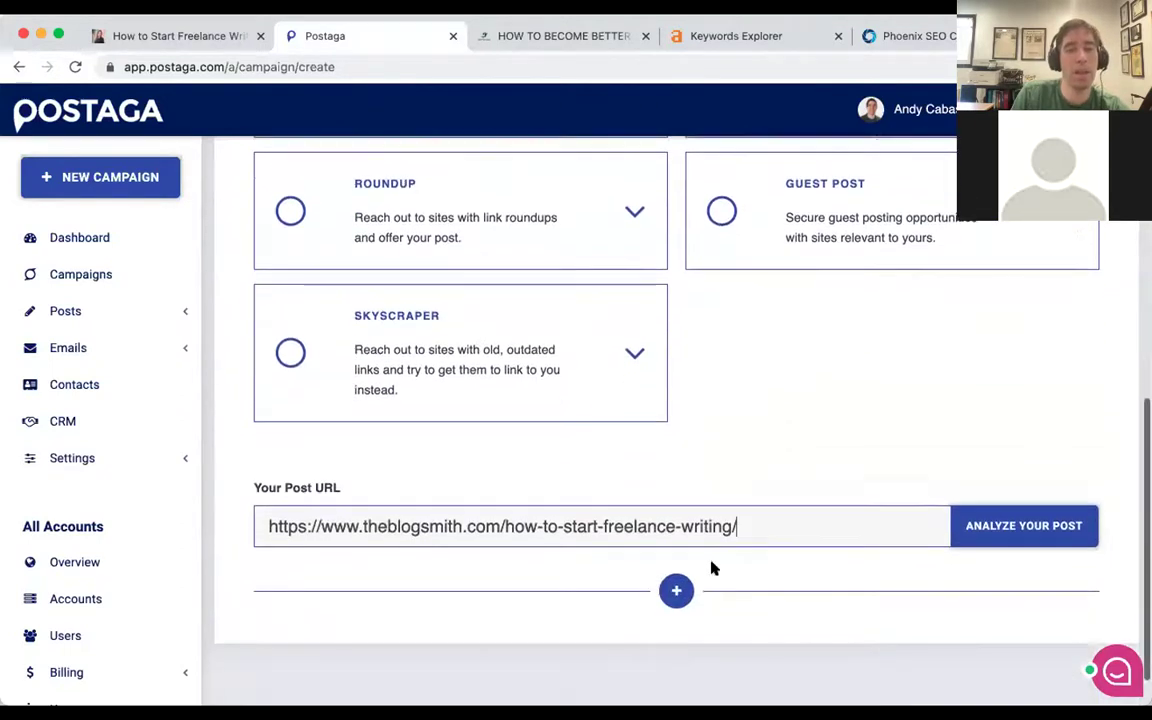
{"action": "left_click", "coordinate": [1010, 525]}
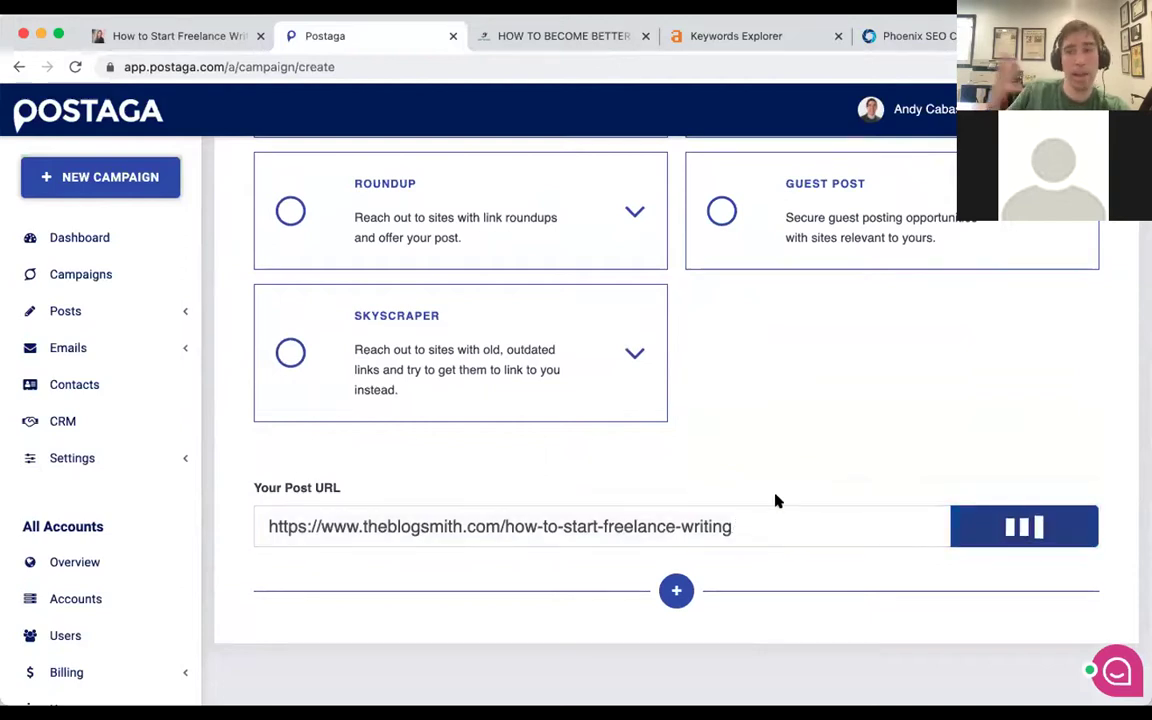
{"action": "scroll", "coordinate": [775, 500], "scroll_direction": "down", "scroll_amount": 1}
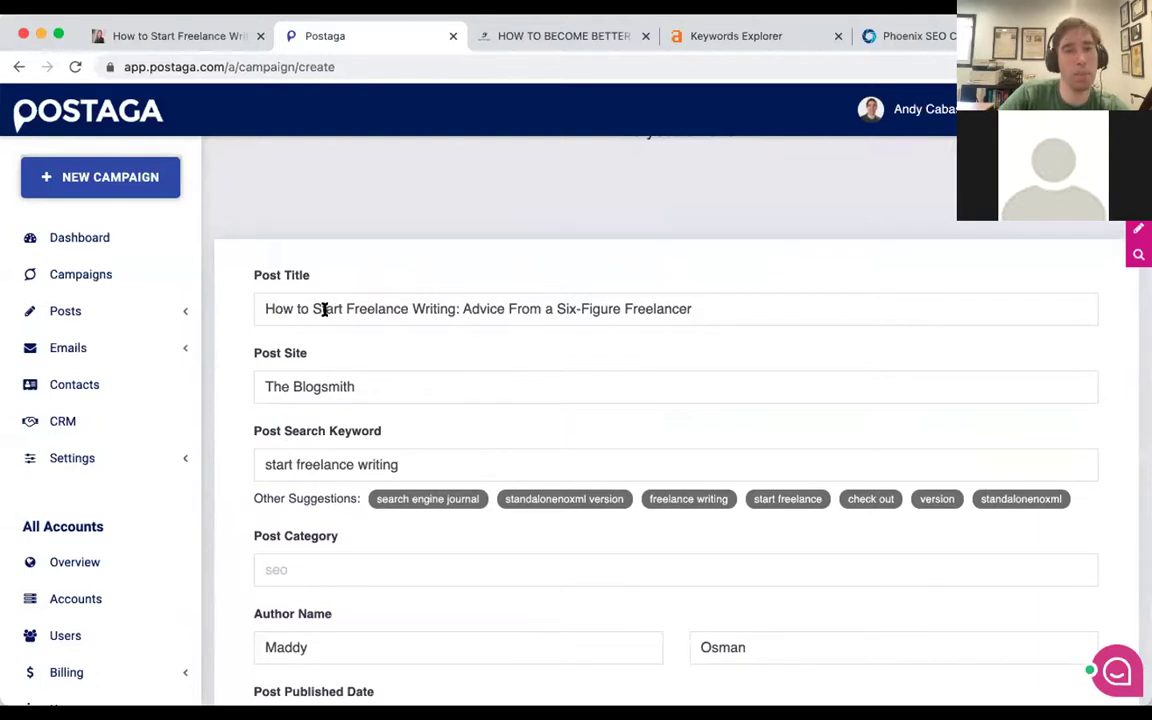
{"action": "left_click", "coordinate": [438, 307]}
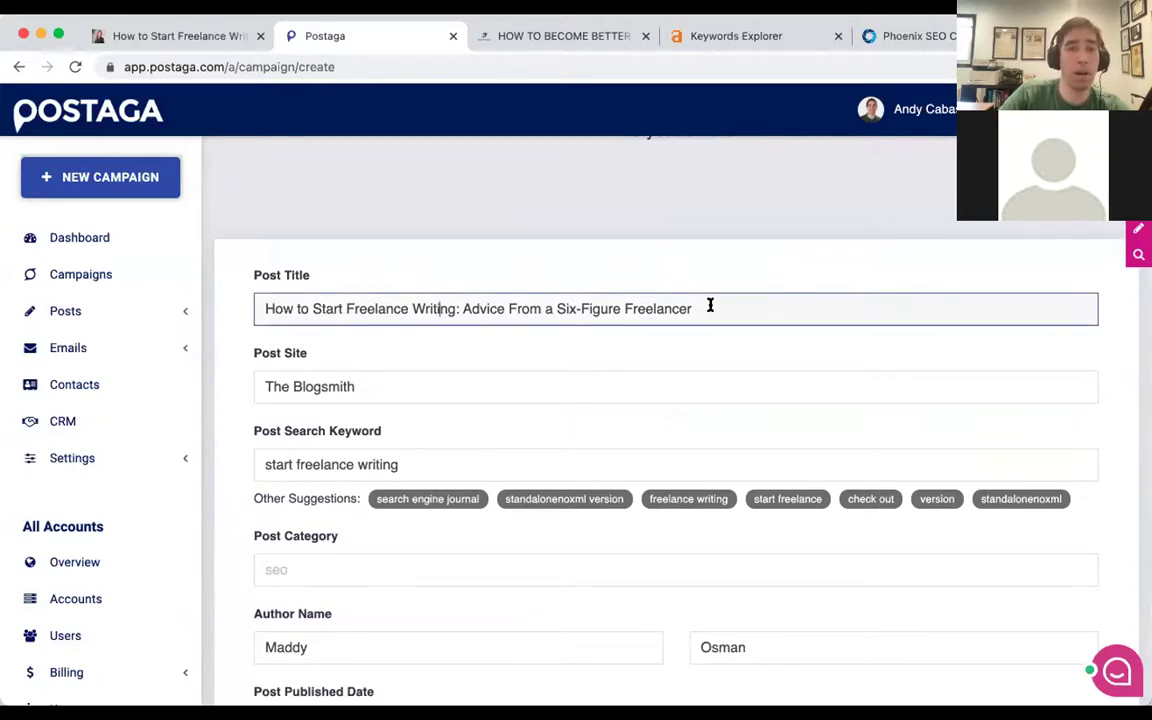
{"action": "left_click", "coordinate": [315, 380]}
{"action": "scroll", "coordinate": [458, 363], "scroll_direction": "down", "scroll_amount": 3}
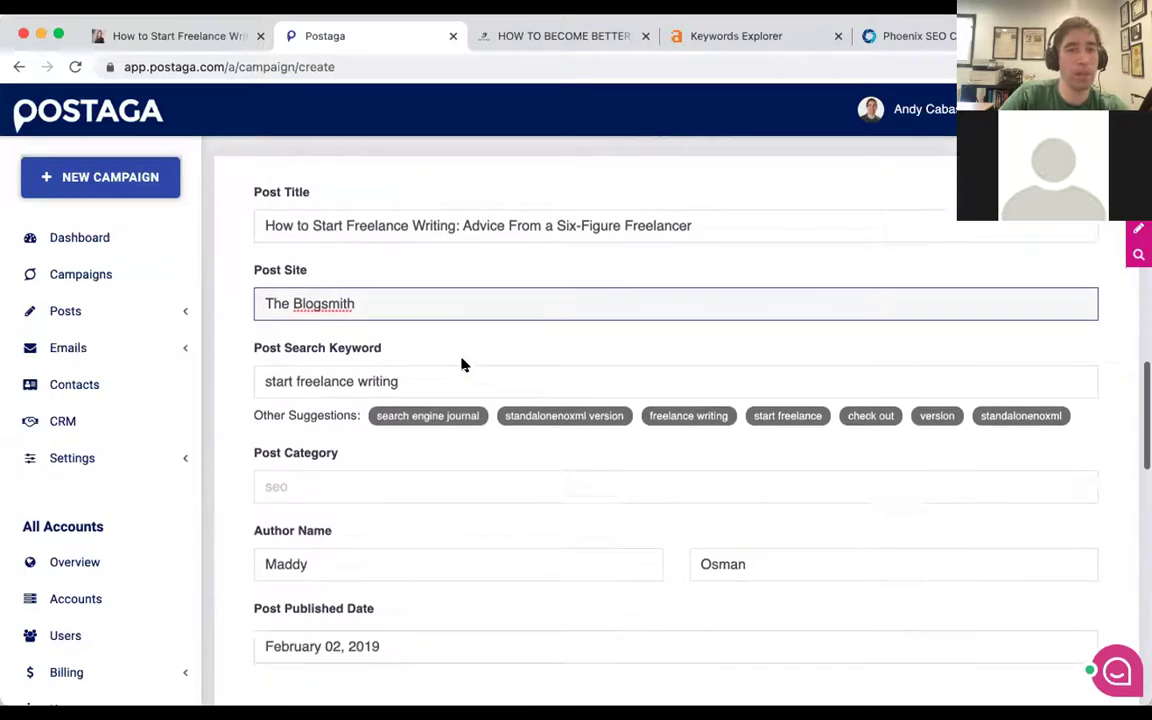
{"action": "triple_click", "coordinate": [458, 293]}
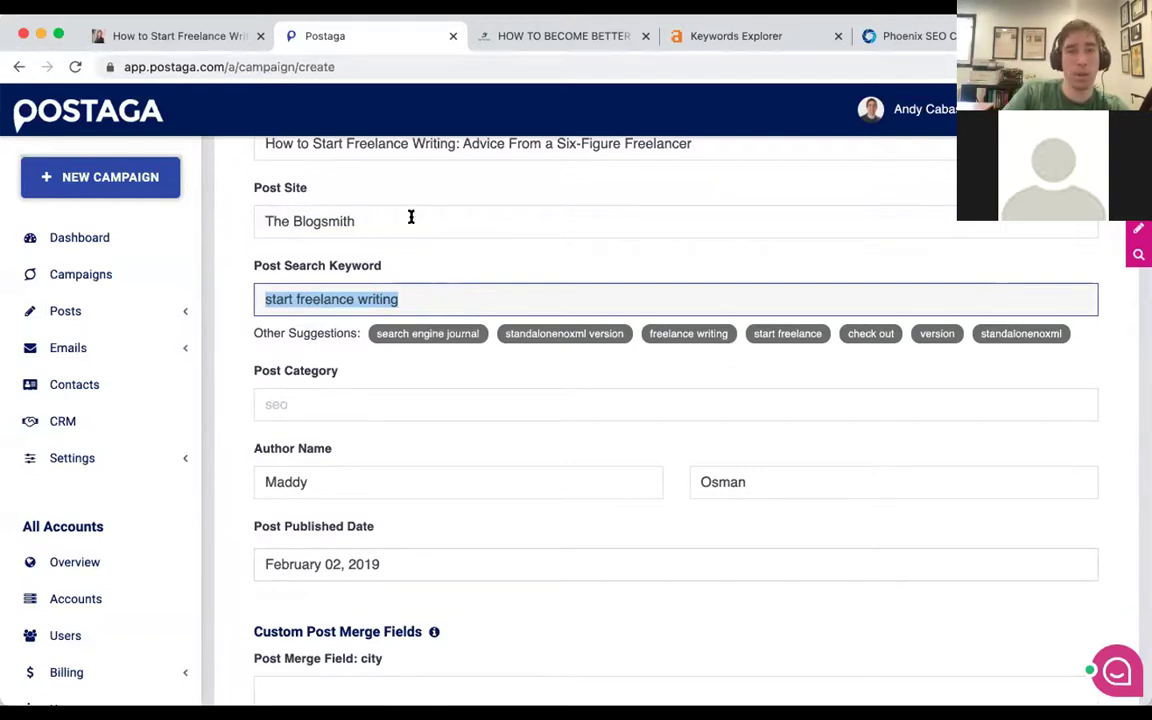
{"action": "key", "text": "BackSpace"}
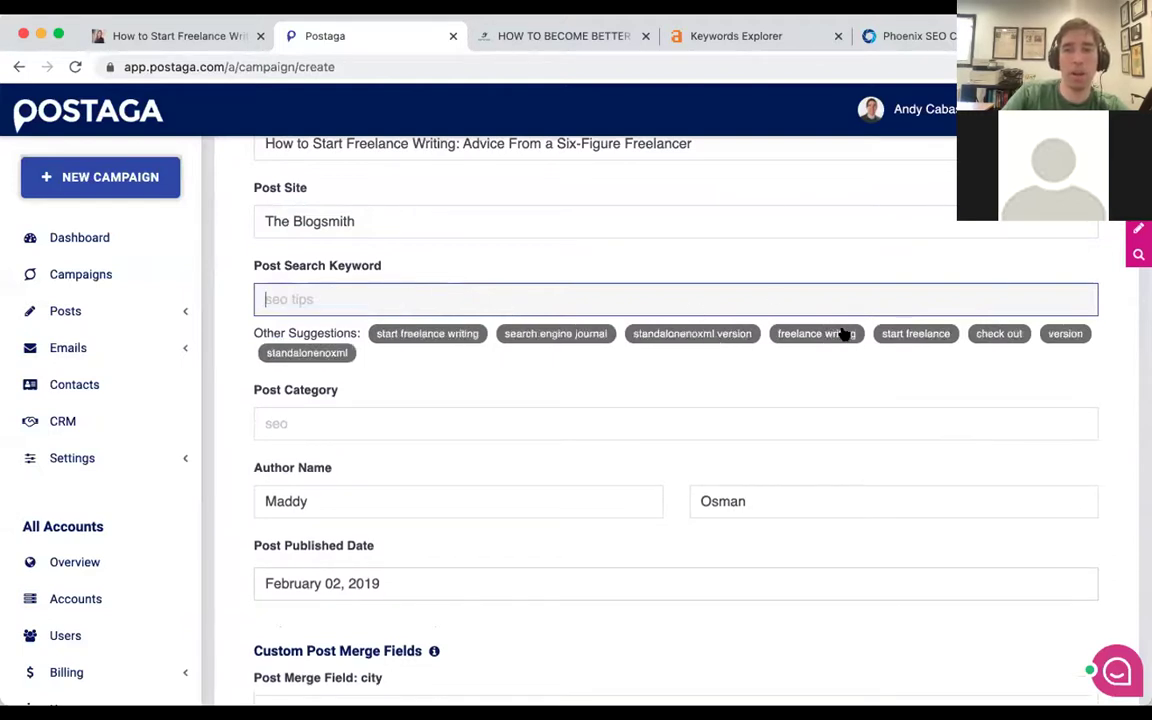
{"action": "left_click", "coordinate": [843, 333]}
{"action": "scroll", "coordinate": [535, 296], "scroll_direction": "down", "scroll_amount": 1}
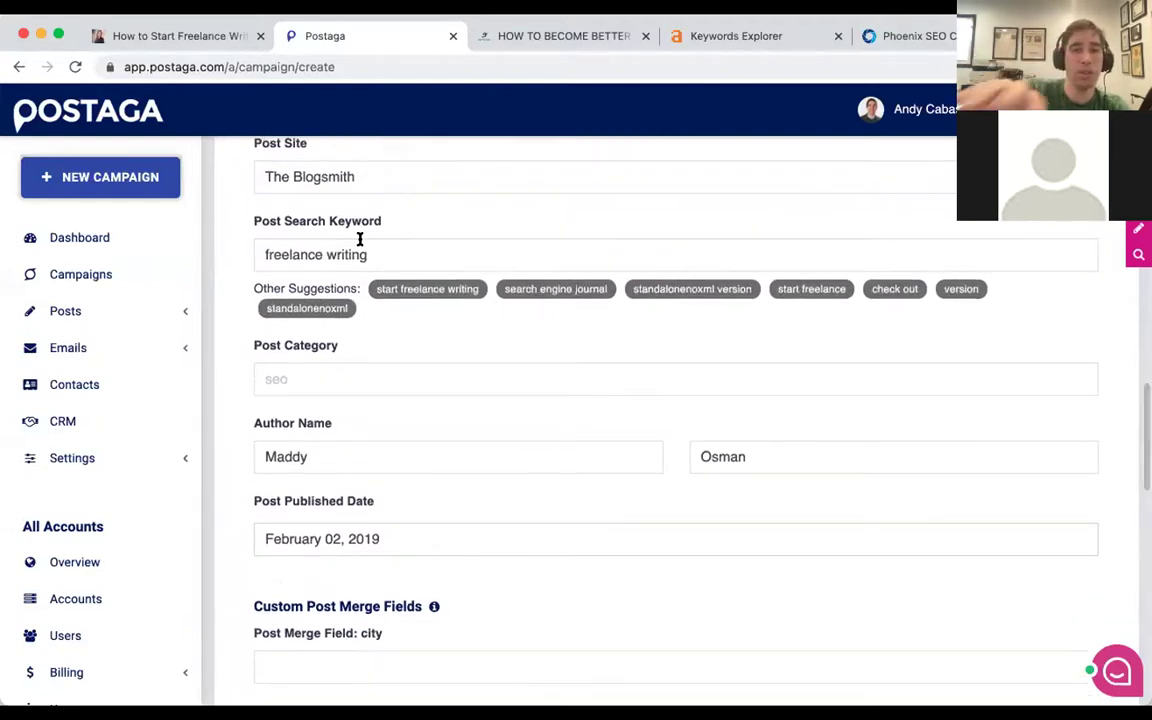
{"action": "scroll", "coordinate": [360, 240], "scroll_direction": "down", "scroll_amount": 1}
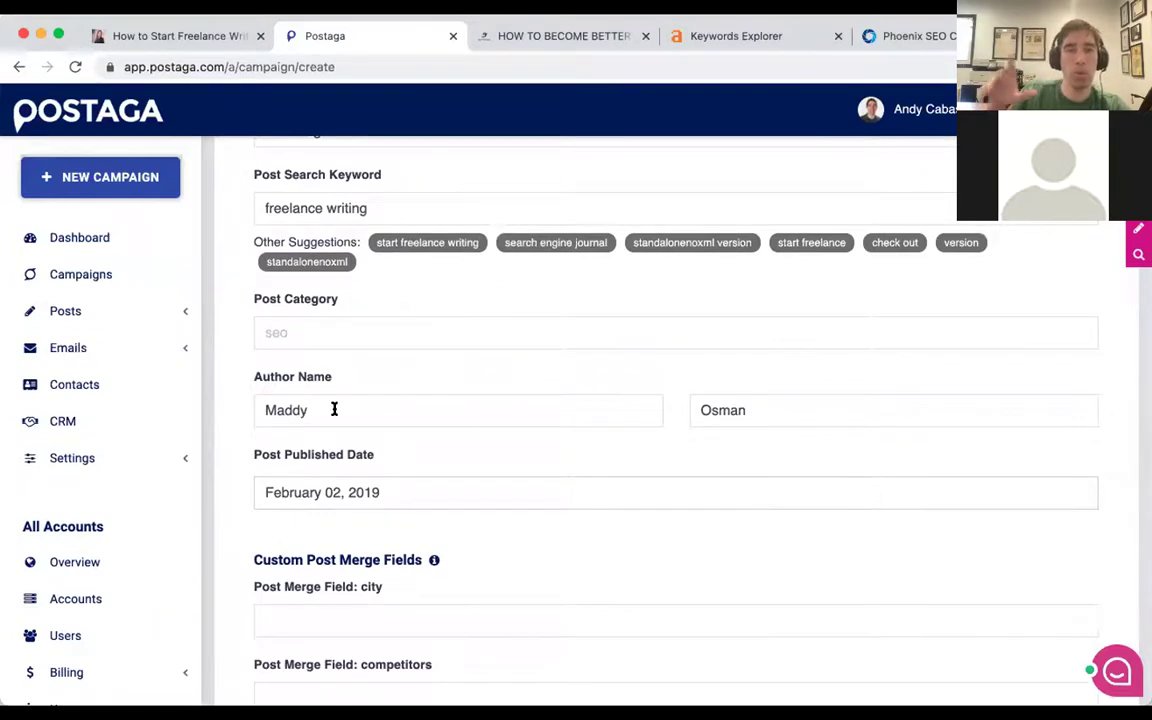
{"action": "scroll", "coordinate": [334, 409], "scroll_direction": "up", "scroll_amount": 2}
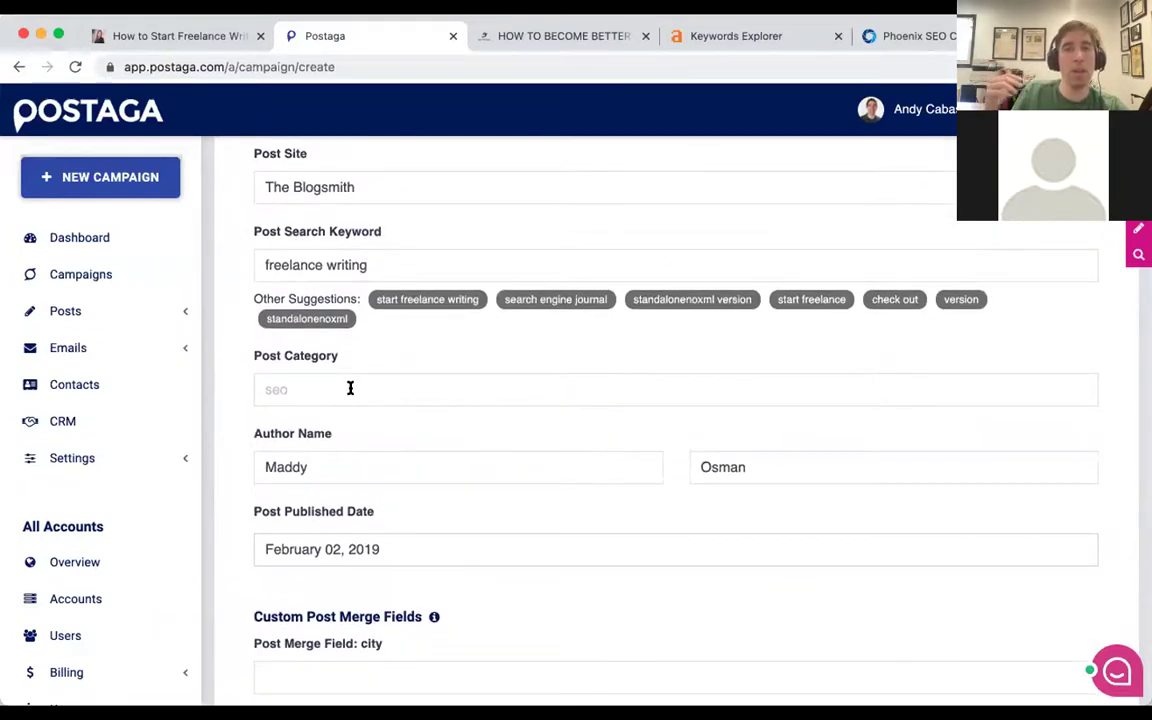
{"action": "scroll", "coordinate": [376, 344], "scroll_direction": "down", "scroll_amount": 10}
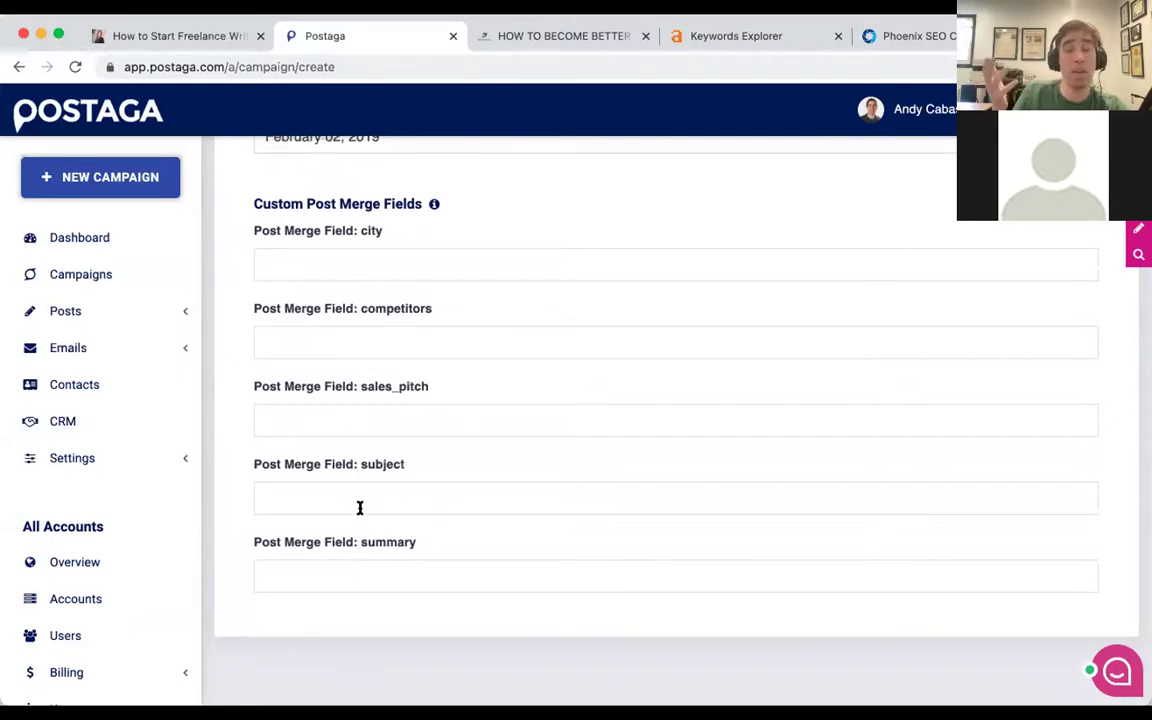
{"action": "scroll", "coordinate": [416, 322], "scroll_direction": "down", "scroll_amount": 1}
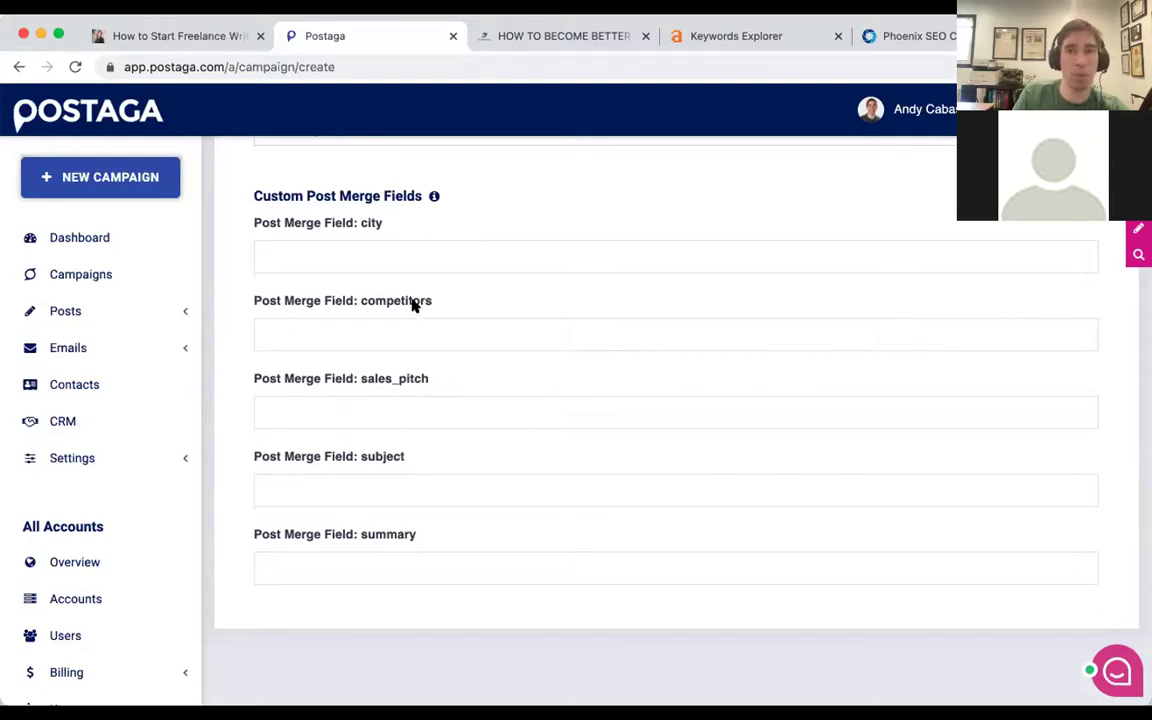
{"action": "scroll", "coordinate": [414, 301], "scroll_direction": "up", "scroll_amount": 2}
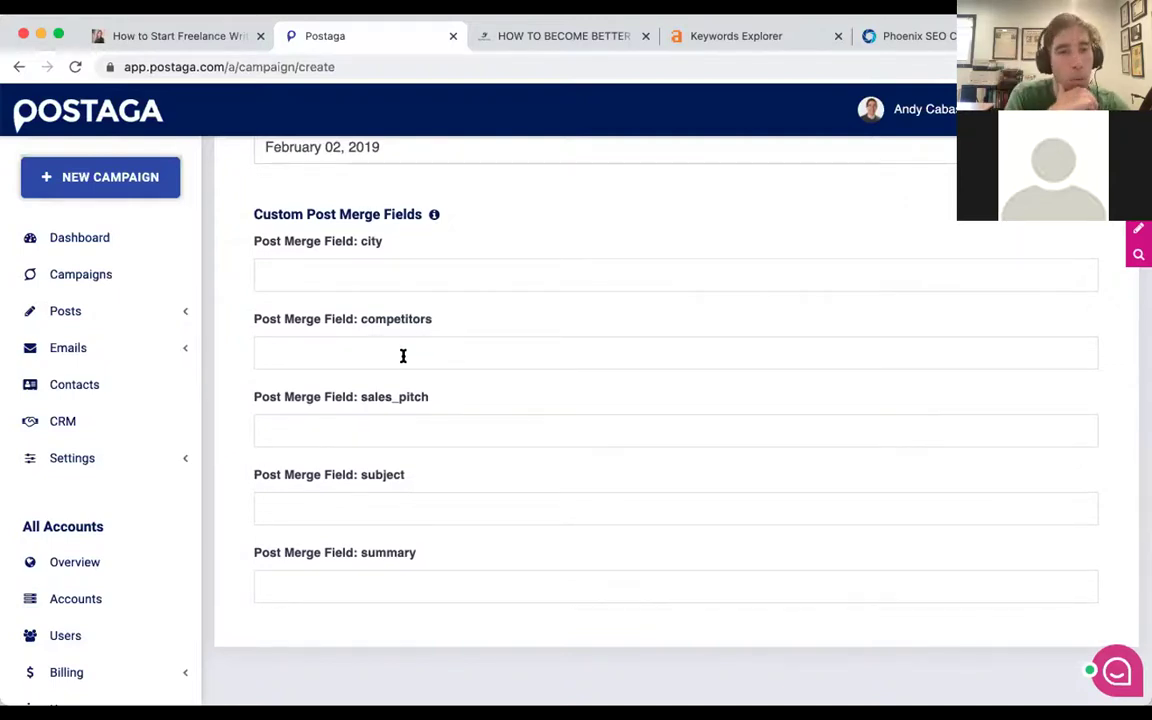
{"action": "scroll", "coordinate": [400, 349], "scroll_direction": "down", "scroll_amount": 1}
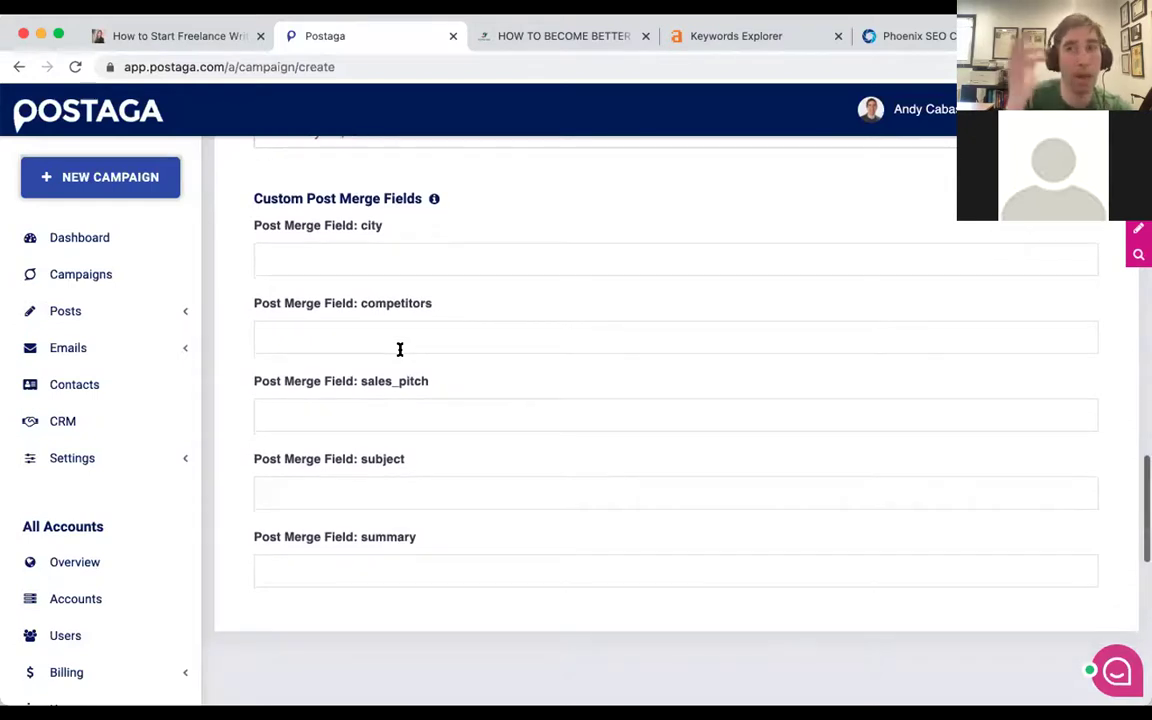
{"action": "scroll", "coordinate": [399, 350], "scroll_direction": "down", "scroll_amount": 2}
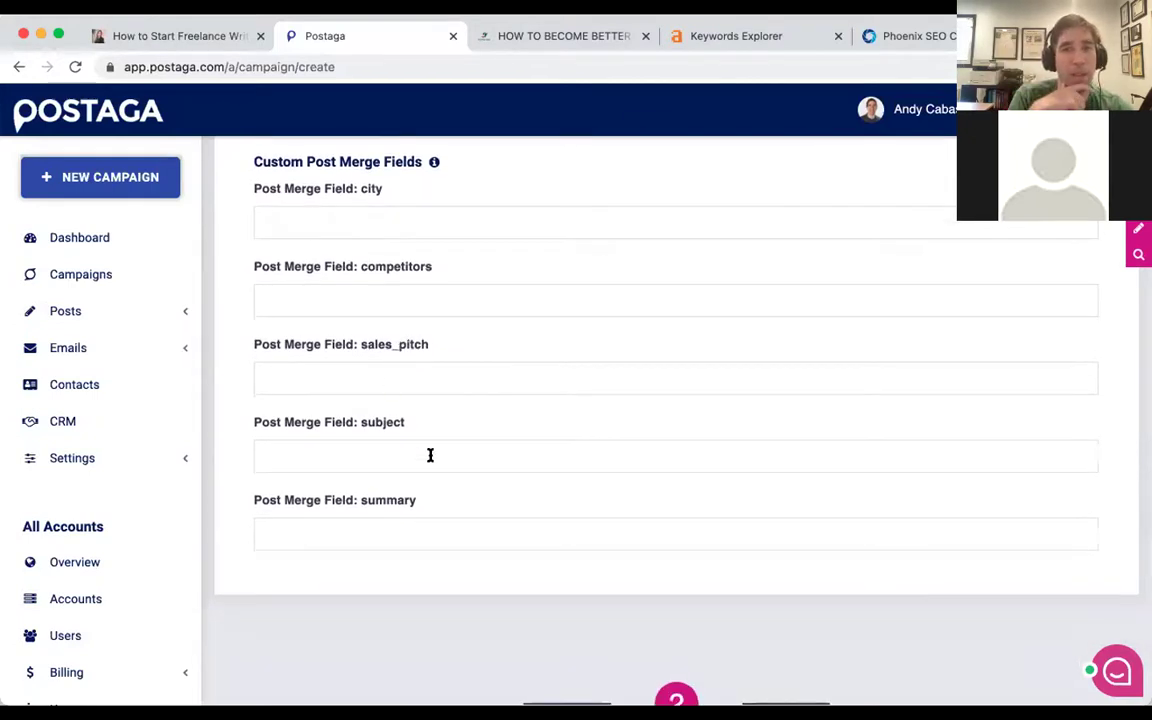
{"action": "scroll", "coordinate": [430, 455], "scroll_direction": "up", "scroll_amount": 10}
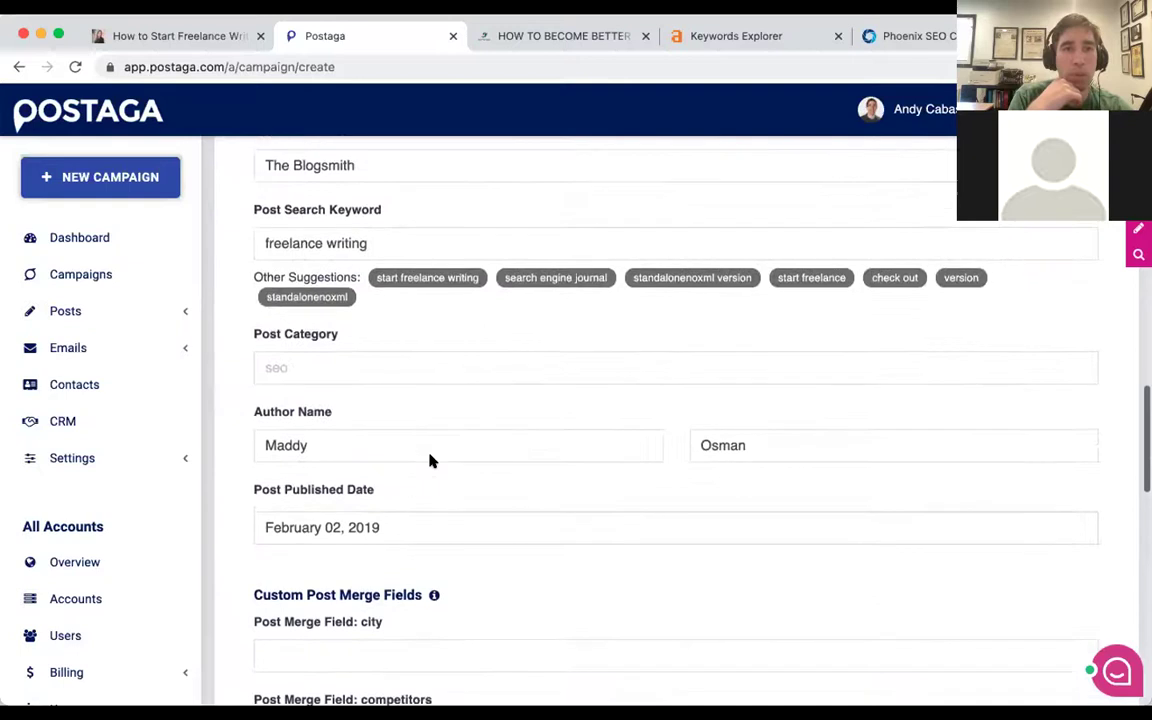
{"action": "scroll", "coordinate": [430, 460], "scroll_direction": "down", "scroll_amount": 20}
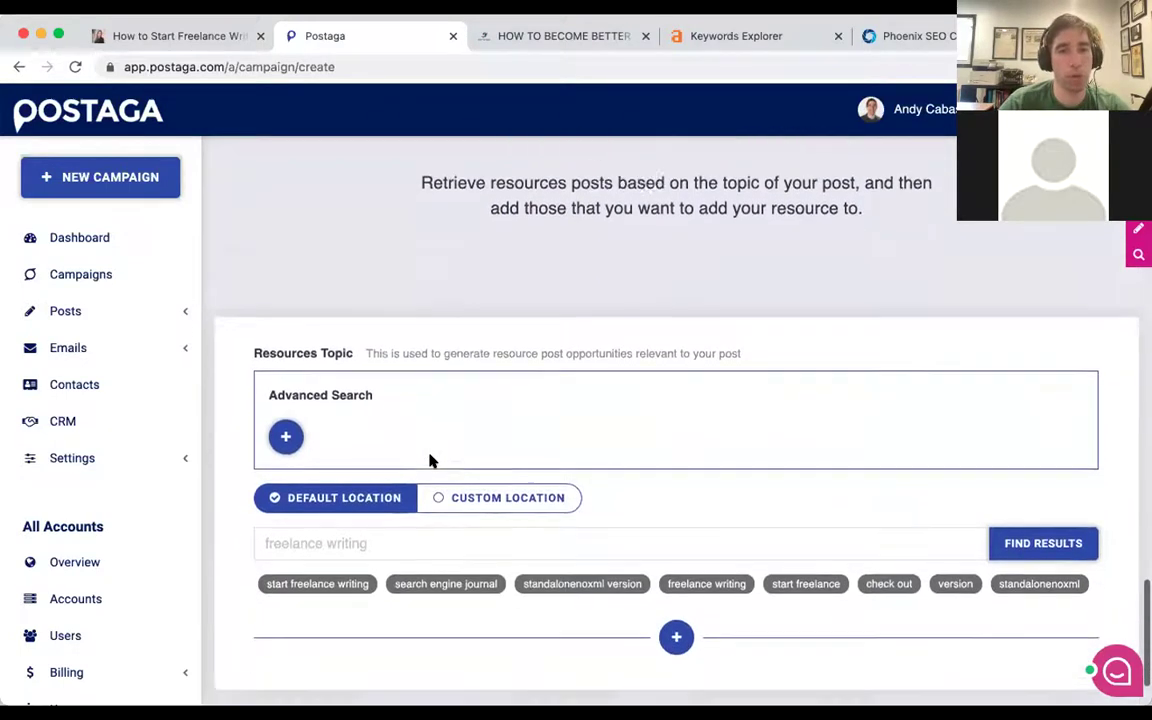
Search for resource posts using the 'freelance writing' suggestion.
{"action": "scroll", "coordinate": [430, 460], "scroll_direction": "down", "scroll_amount": 2}
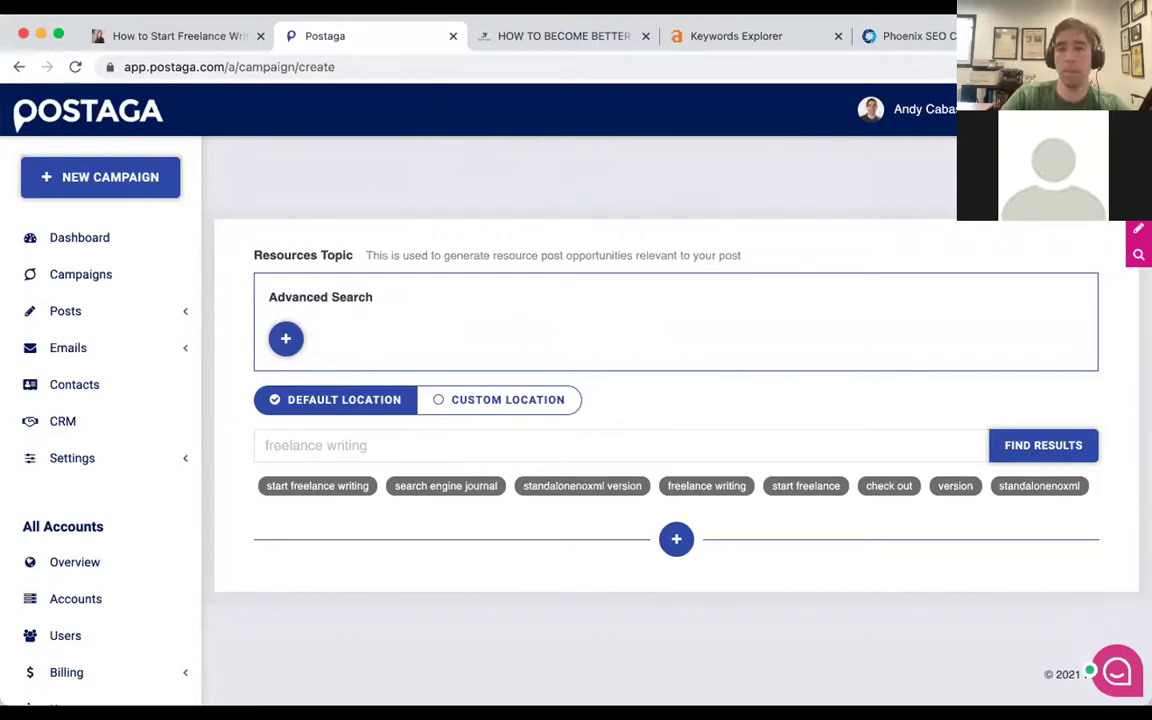
{"action": "left_click", "coordinate": [718, 486]}
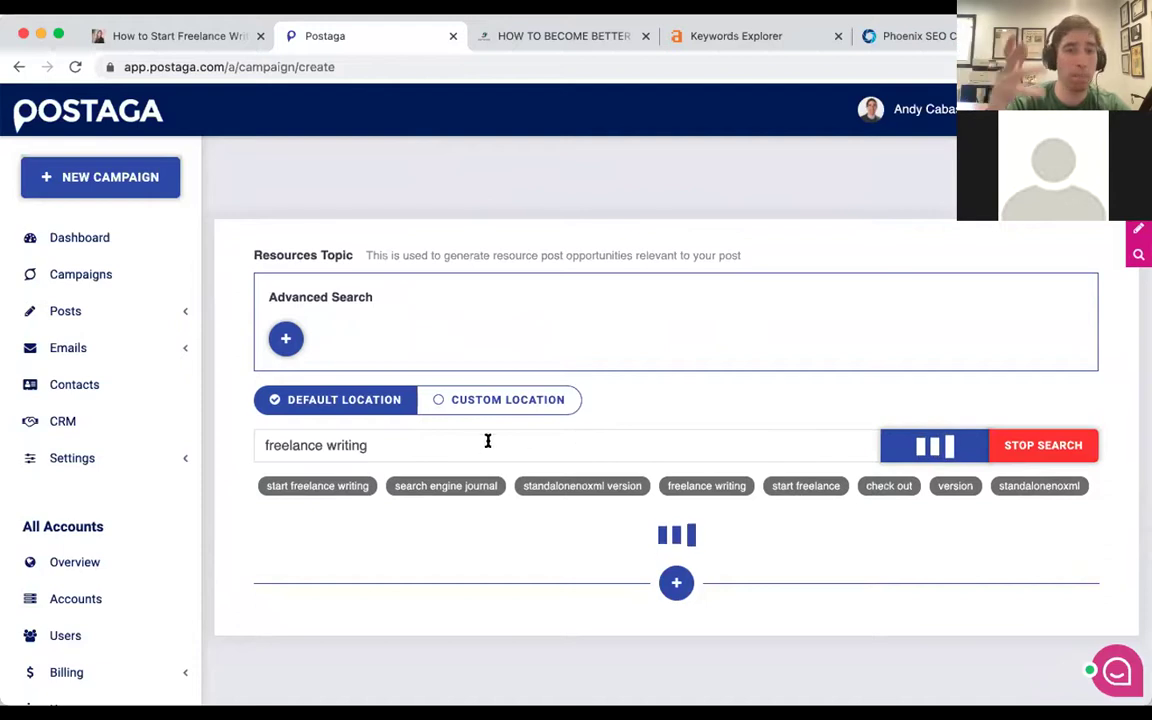
{"action": "left_click", "coordinate": [455, 442]}
{"action": "double_click", "coordinate": [456, 442]}
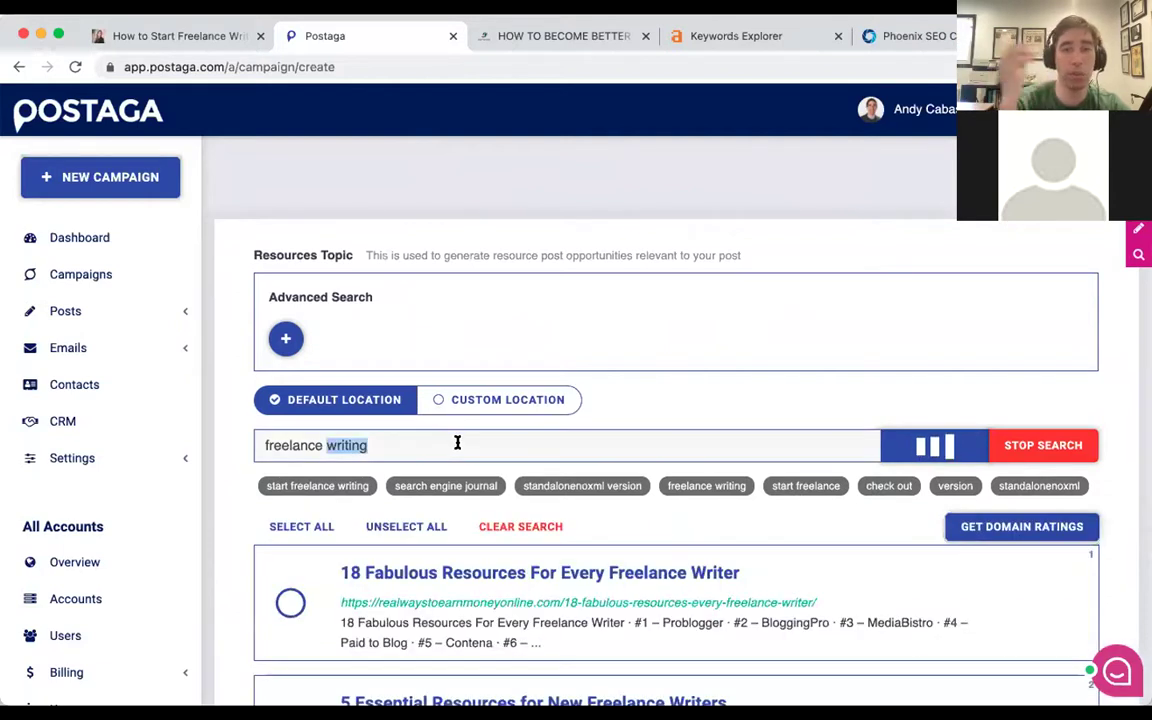
{"action": "left_click", "coordinate": [463, 442]}
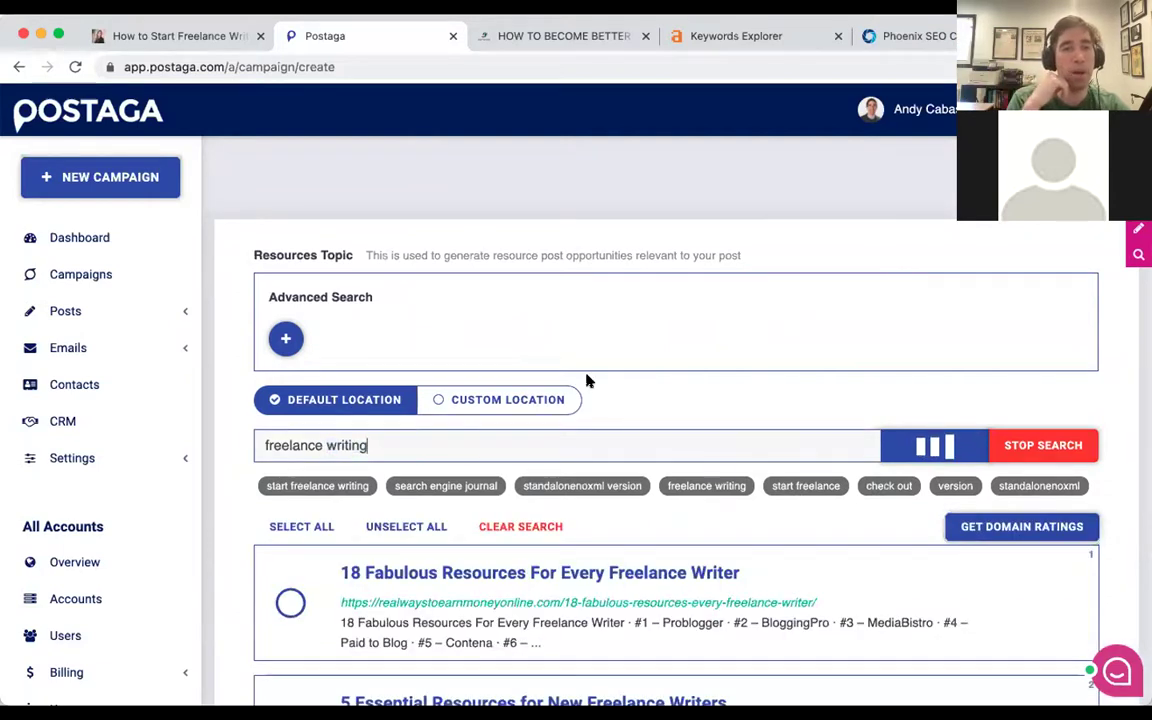
Browse the results and open '18 Fabulous Resources For Every Freelance Writer'.
{"action": "scroll", "coordinate": [587, 385], "scroll_direction": "down", "scroll_amount": 2}
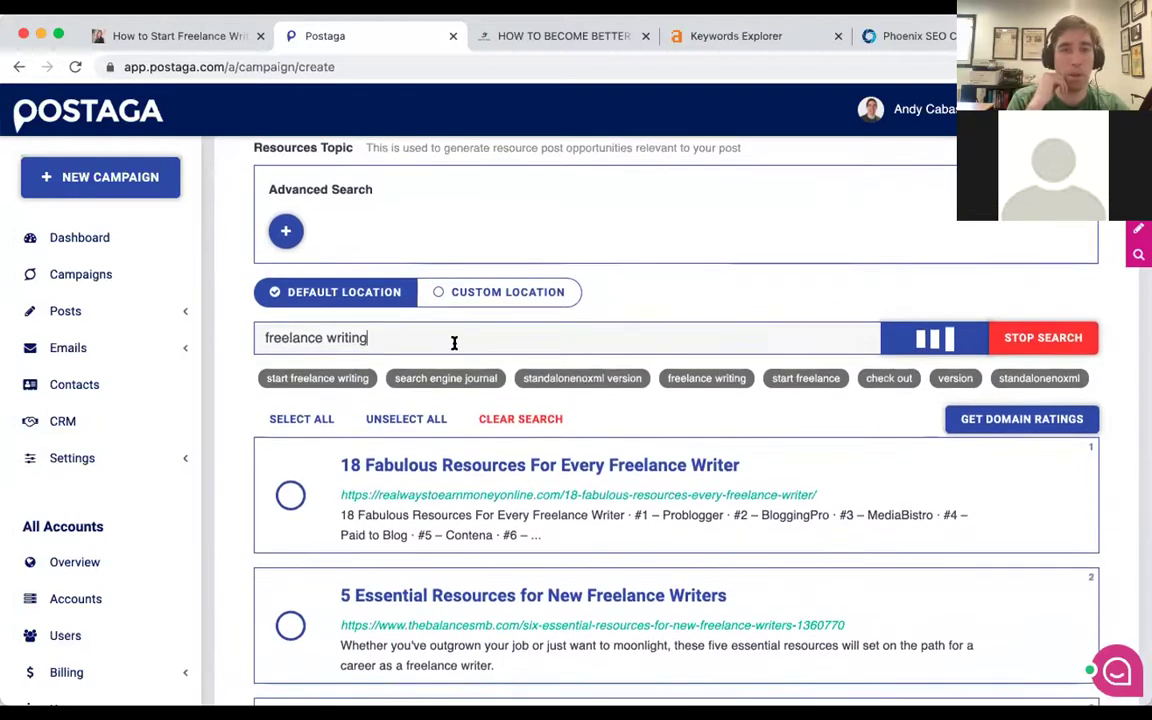
{"action": "scroll", "coordinate": [512, 333], "scroll_direction": "down", "scroll_amount": 1}
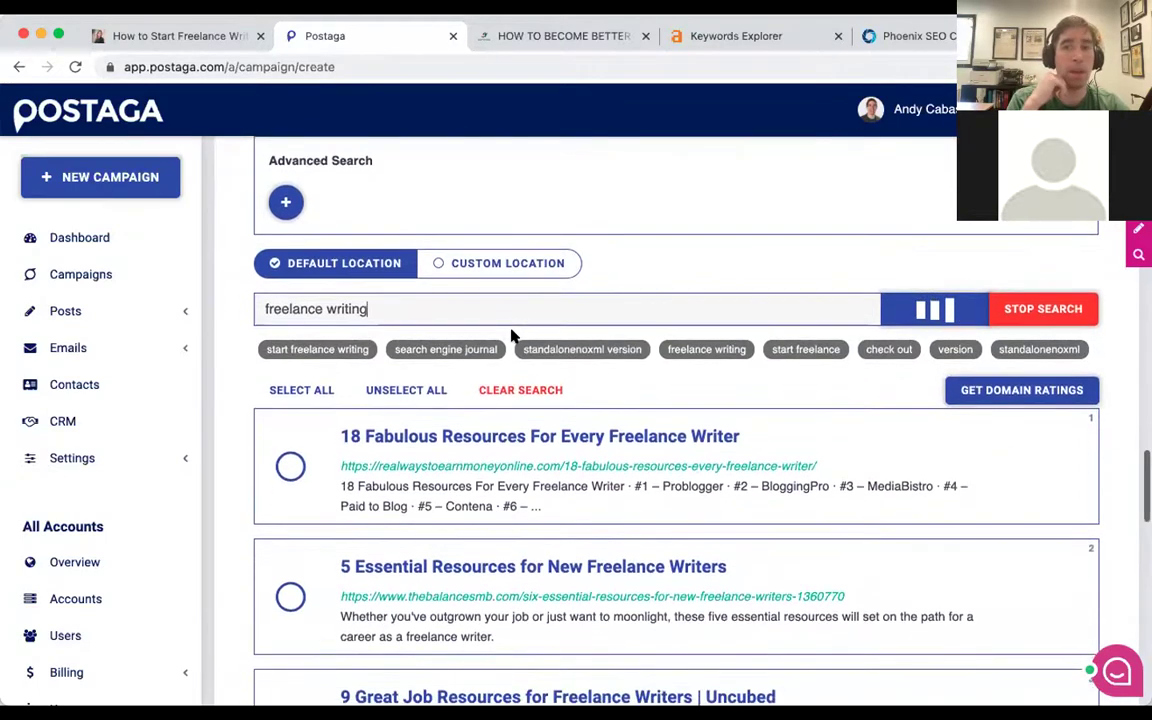
{"action": "scroll", "coordinate": [510, 335], "scroll_direction": "down", "scroll_amount": 2}
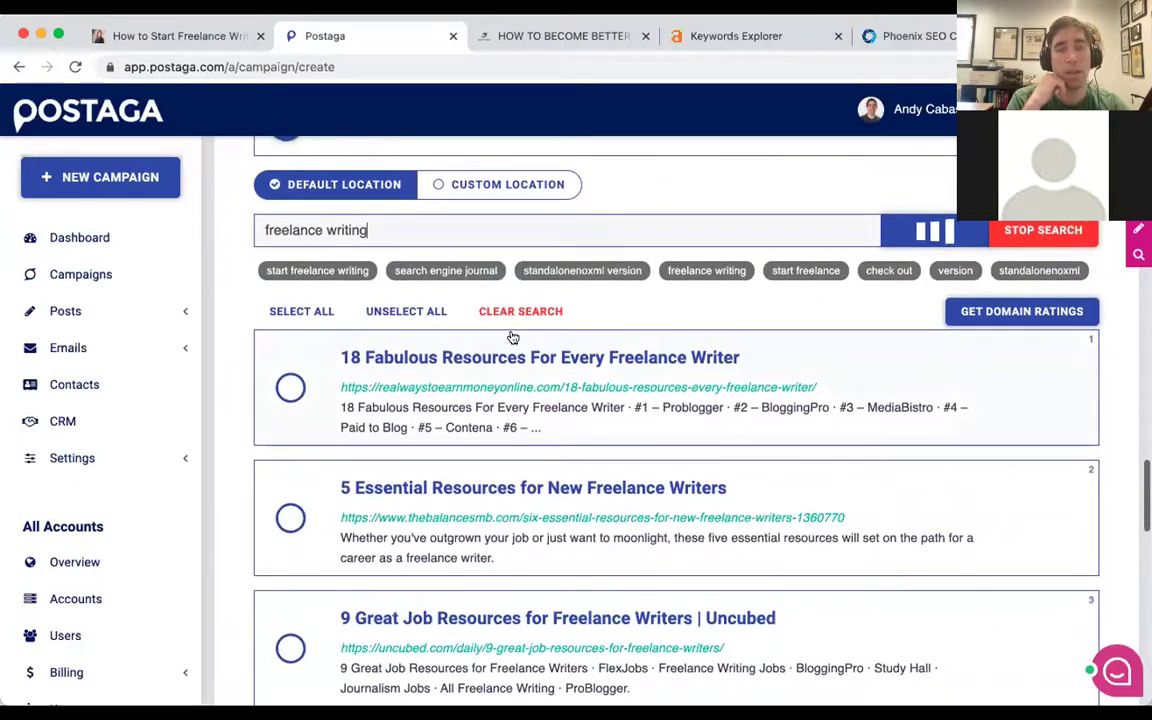
{"action": "scroll", "coordinate": [415, 310], "scroll_direction": "down", "scroll_amount": 1}
{"action": "scroll", "coordinate": [419, 310], "scroll_direction": "down", "scroll_amount": 1}
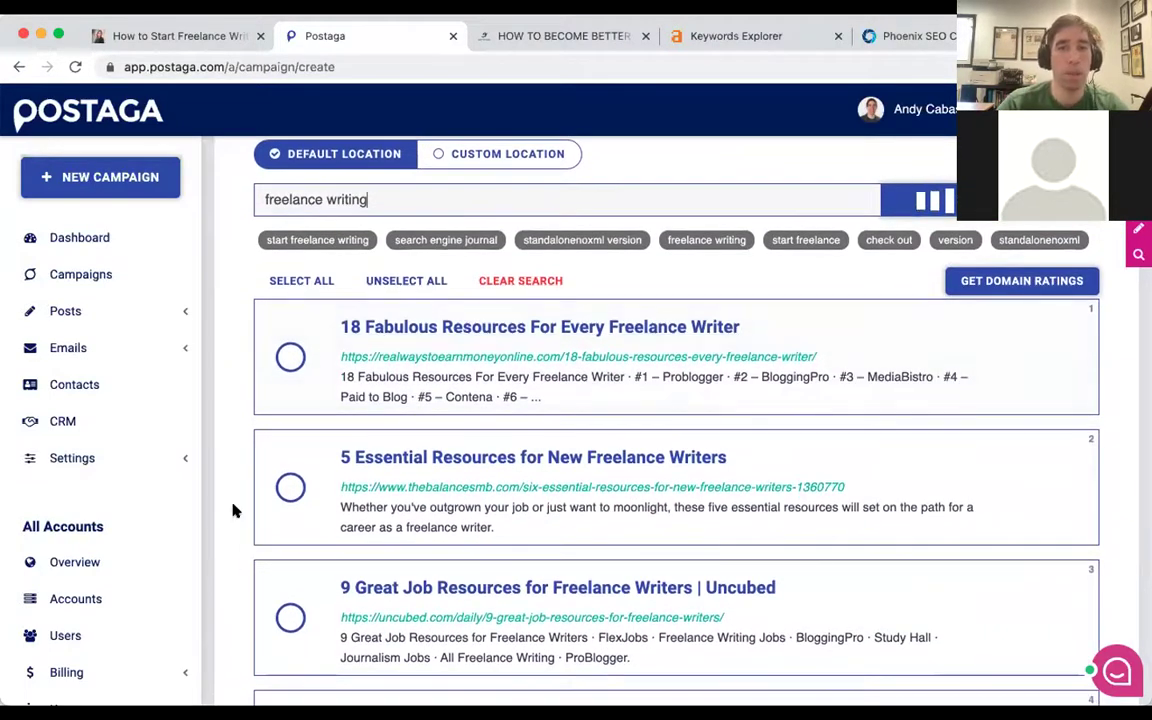
{"action": "scroll", "coordinate": [445, 386], "scroll_direction": "down", "scroll_amount": 3}
{"action": "scroll", "coordinate": [447, 384], "scroll_direction": "up", "scroll_amount": 2}
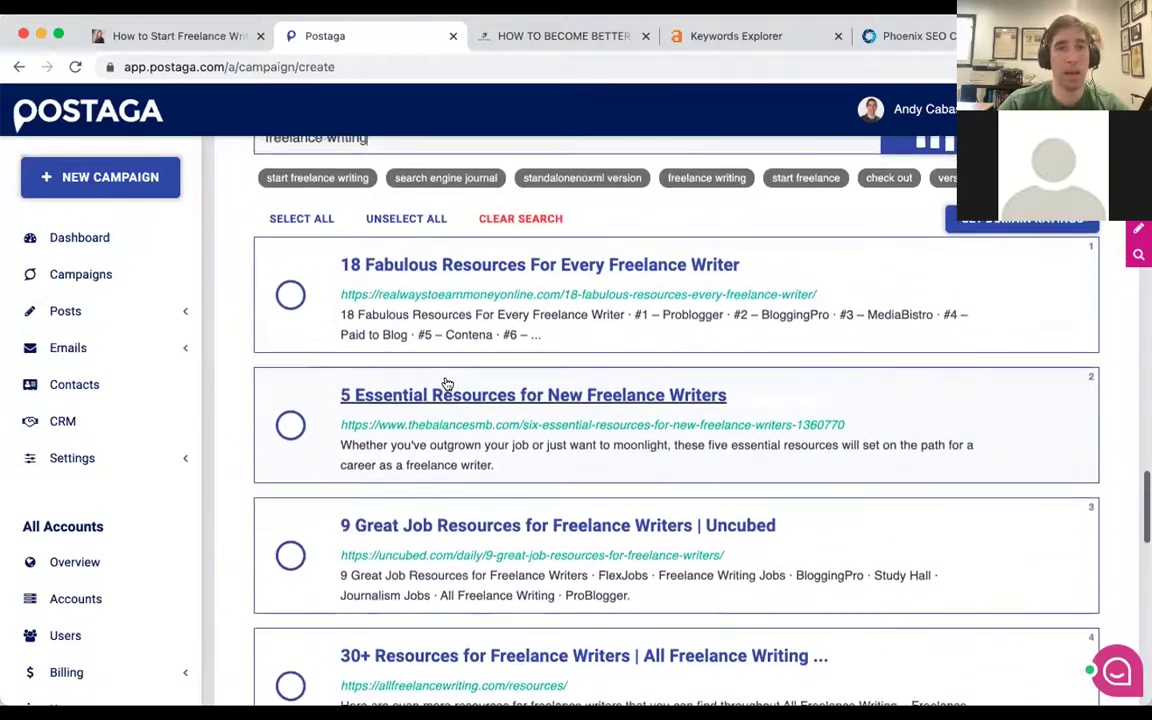
{"action": "scroll", "coordinate": [447, 384], "scroll_direction": "up", "scroll_amount": 1}
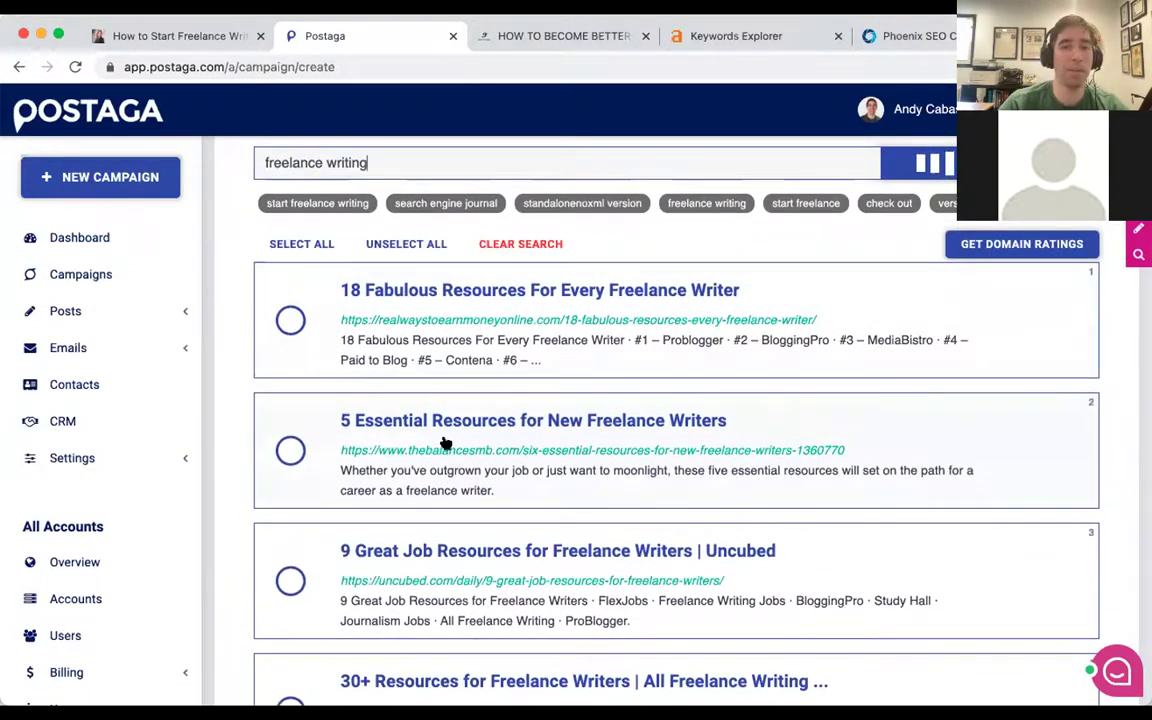
{"action": "scroll", "coordinate": [445, 443], "scroll_direction": "down", "scroll_amount": 3}
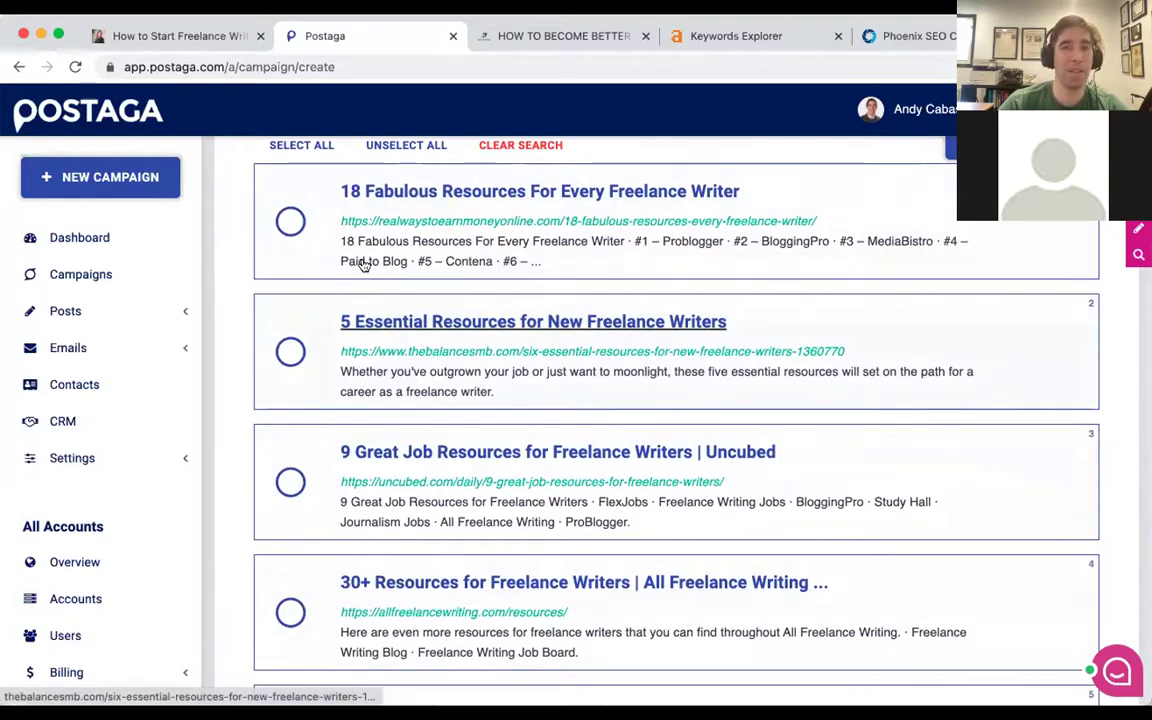
{"action": "left_click", "coordinate": [426, 190]}
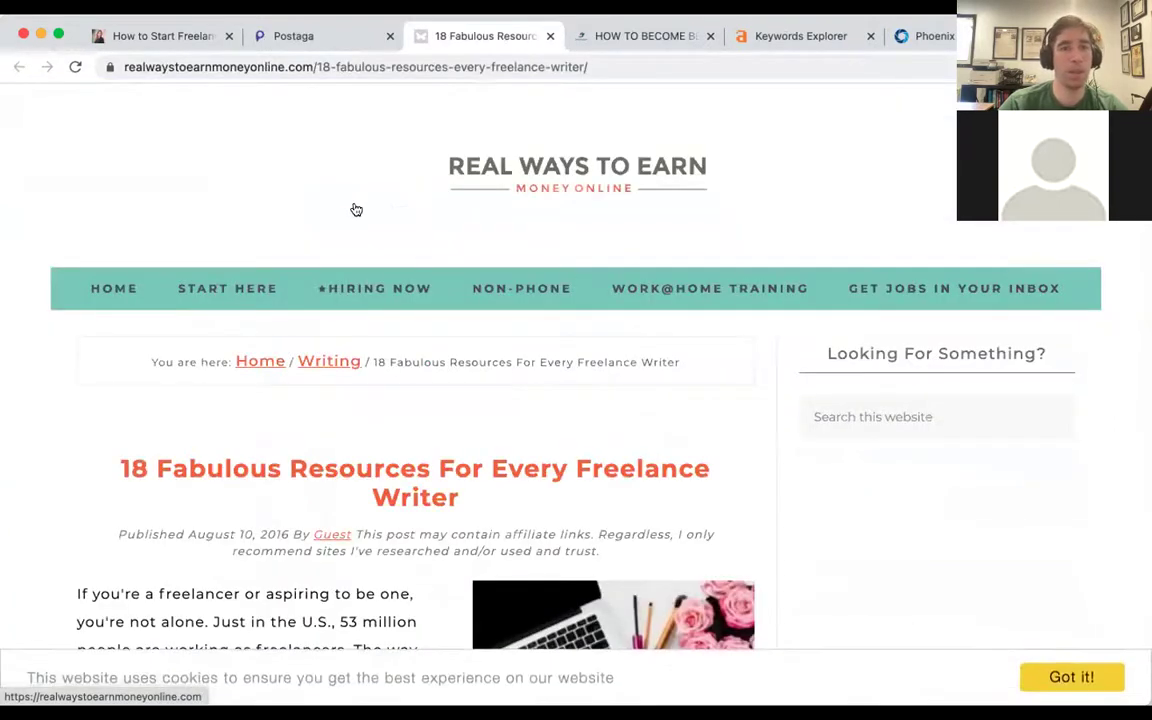
Scroll through the 18 Fabulous Resources article, then close its tab to return to Postaga.
{"action": "scroll", "coordinate": [356, 209], "scroll_direction": "down", "scroll_amount": 10}
{"action": "scroll", "coordinate": [353, 208], "scroll_direction": "down", "scroll_amount": 13}
{"action": "scroll", "coordinate": [353, 205], "scroll_direction": "down", "scroll_amount": 14}
{"action": "scroll", "coordinate": [353, 208], "scroll_direction": "down", "scroll_amount": 13}
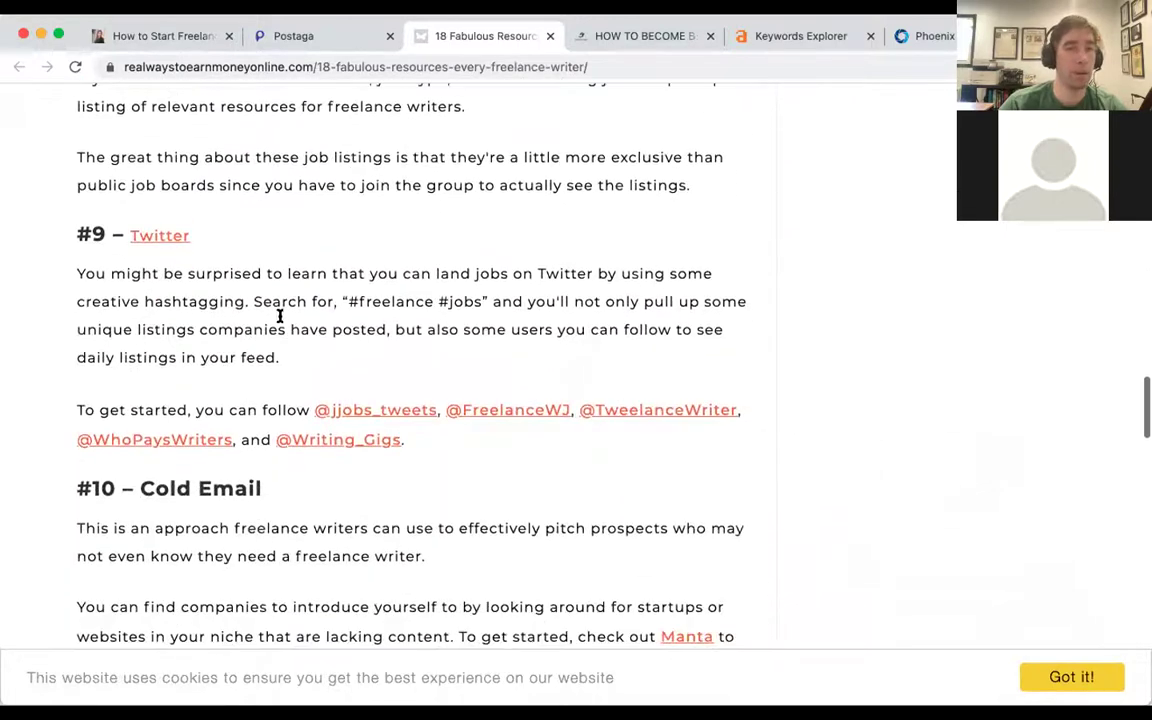
{"action": "scroll", "coordinate": [245, 275], "scroll_direction": "down", "scroll_amount": 8}
{"action": "scroll", "coordinate": [245, 278], "scroll_direction": "down", "scroll_amount": 13}
{"action": "scroll", "coordinate": [246, 285], "scroll_direction": "down", "scroll_amount": 3}
{"action": "scroll", "coordinate": [443, 399], "scroll_direction": "down", "scroll_amount": 2}
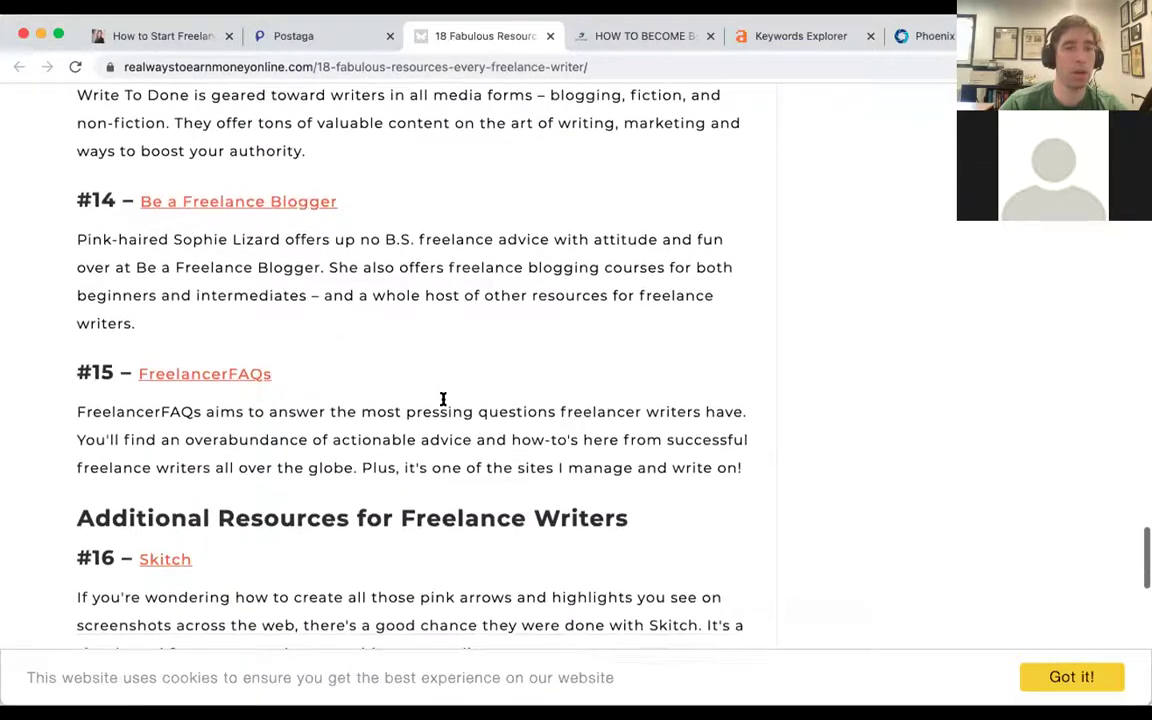
{"action": "scroll", "coordinate": [443, 399], "scroll_direction": "down", "scroll_amount": 1}
{"action": "key", "text": "super+w"}
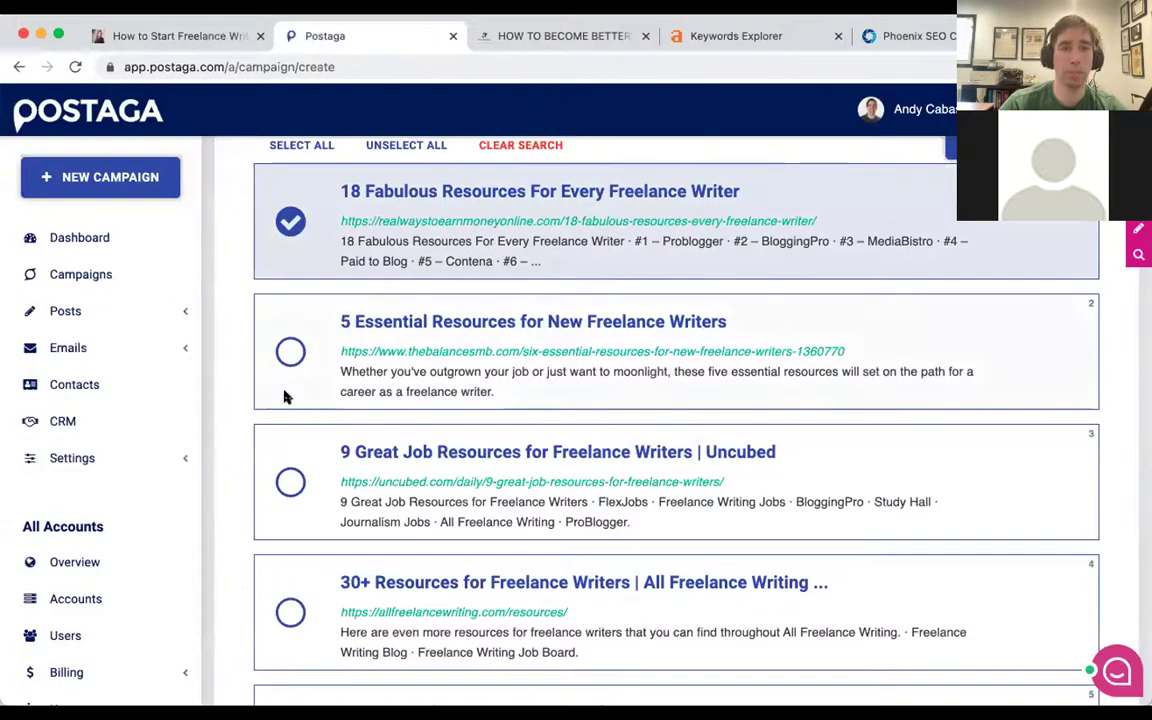
Fetch domain ratings for the freelance writing search results and scroll through them.
{"action": "scroll", "coordinate": [284, 320], "scroll_direction": "up", "scroll_amount": 1}
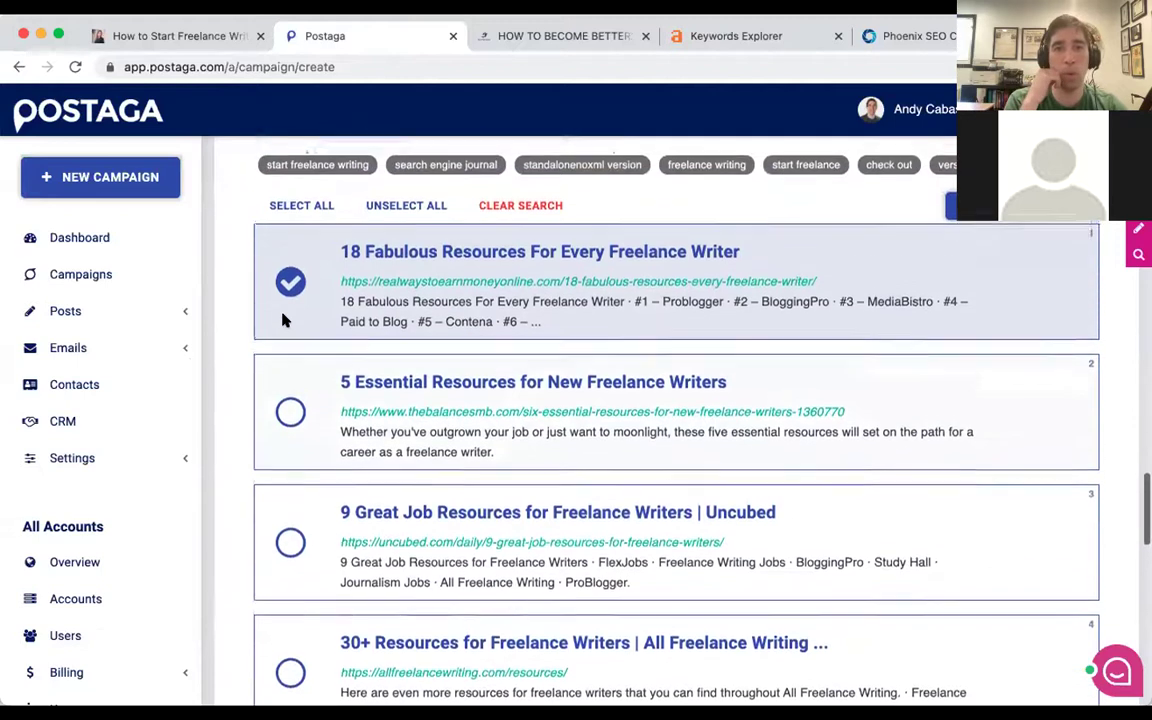
{"action": "scroll", "coordinate": [284, 320], "scroll_direction": "up", "scroll_amount": 2}
{"action": "scroll", "coordinate": [548, 312], "scroll_direction": "up", "scroll_amount": 1}
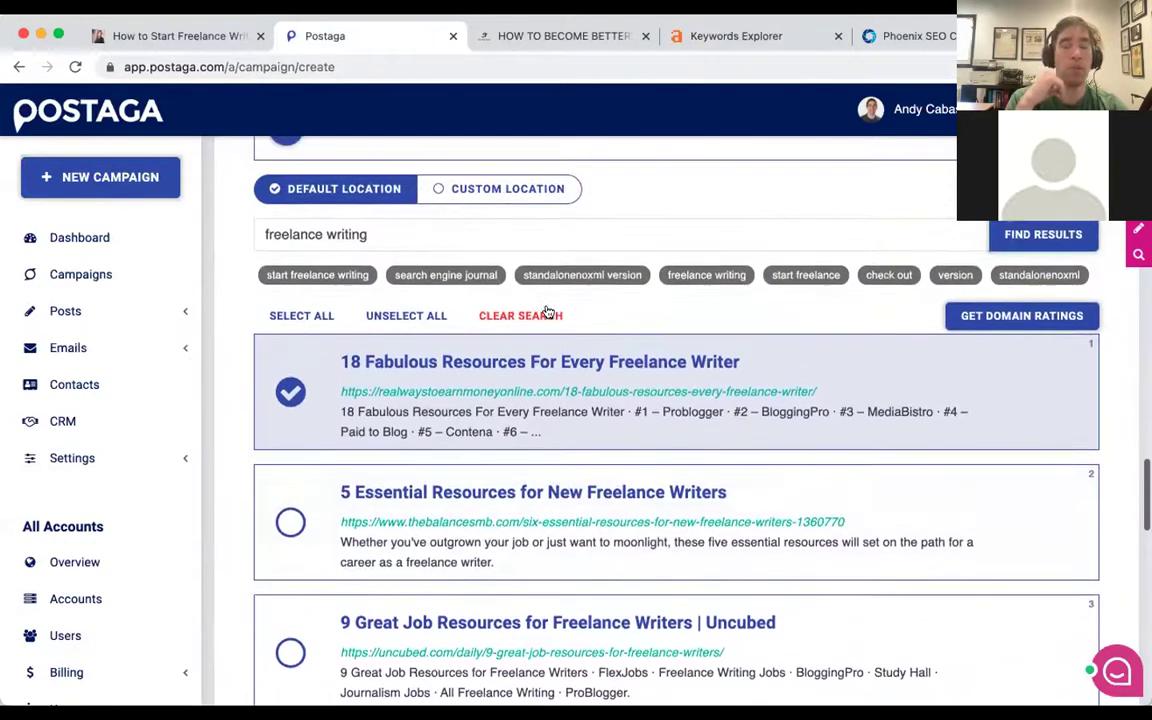
{"action": "scroll", "coordinate": [548, 312], "scroll_direction": "up", "scroll_amount": 1}
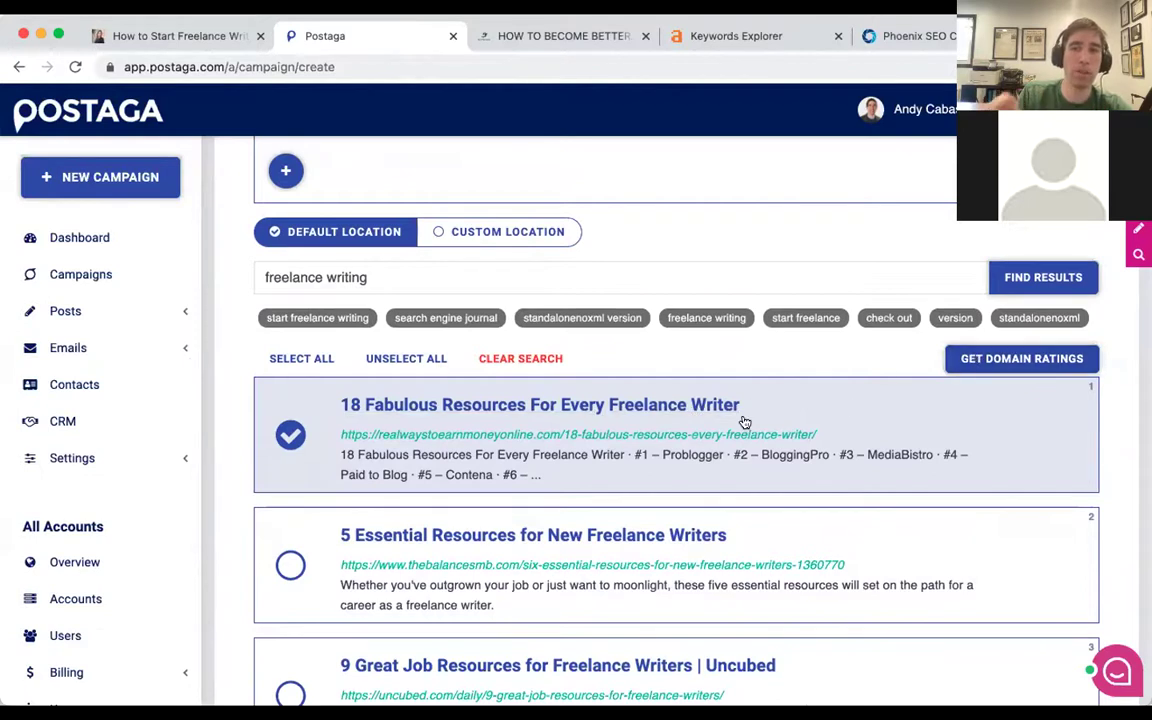
{"action": "left_click", "coordinate": [1001, 363]}
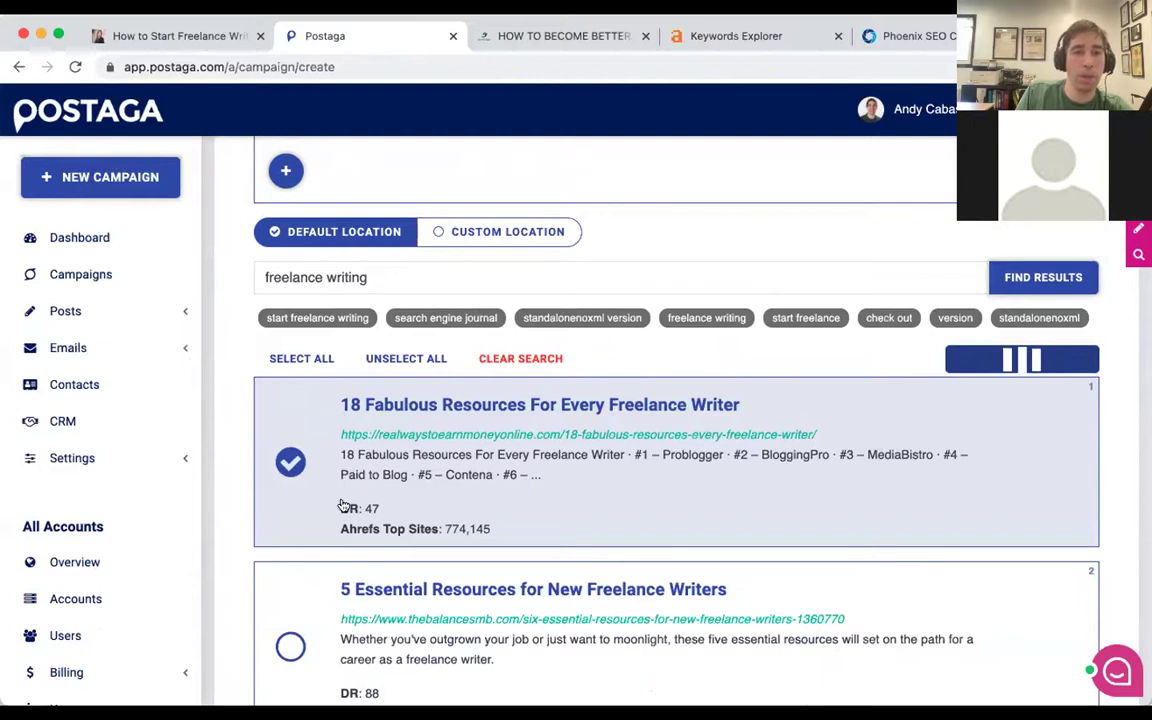
{"action": "scroll", "coordinate": [398, 458], "scroll_direction": "down", "scroll_amount": 2}
{"action": "scroll", "coordinate": [399, 458], "scroll_direction": "down", "scroll_amount": 5}
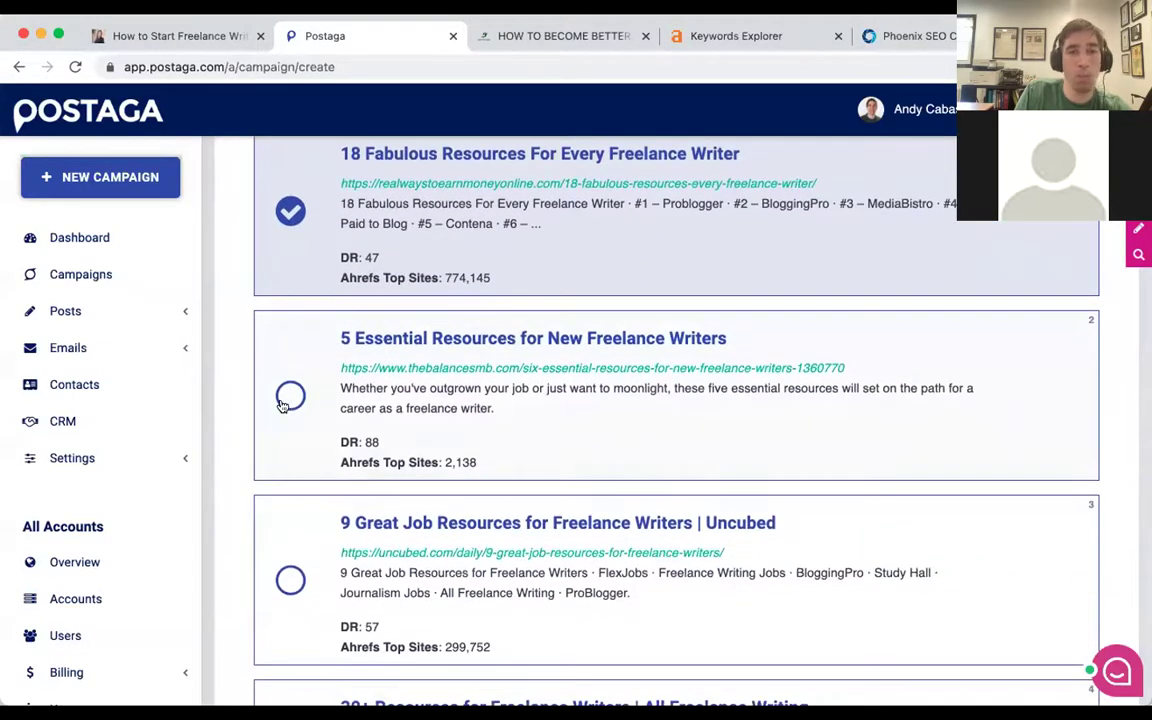
{"action": "scroll", "coordinate": [297, 395], "scroll_direction": "down", "scroll_amount": 1}
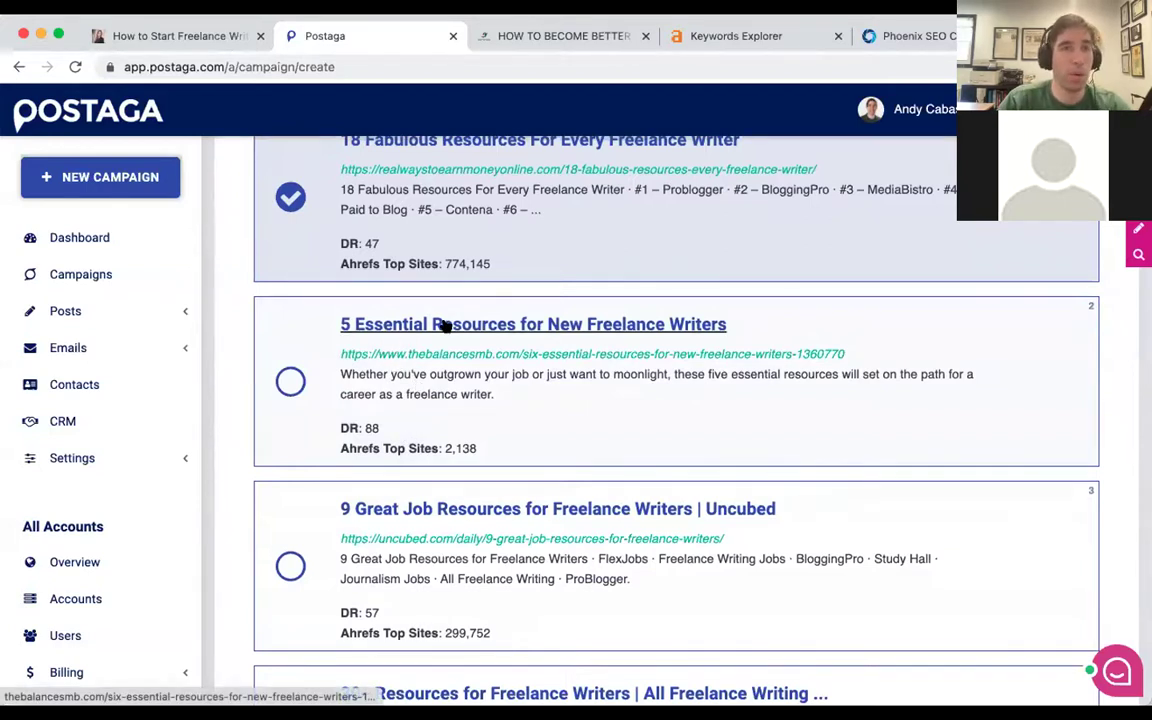
Preview the '5 Essential Resources' article, then close it and return to the results.
{"action": "left_click", "coordinate": [443, 324]}
{"action": "scroll", "coordinate": [573, 180], "scroll_direction": "down", "scroll_amount": 5}
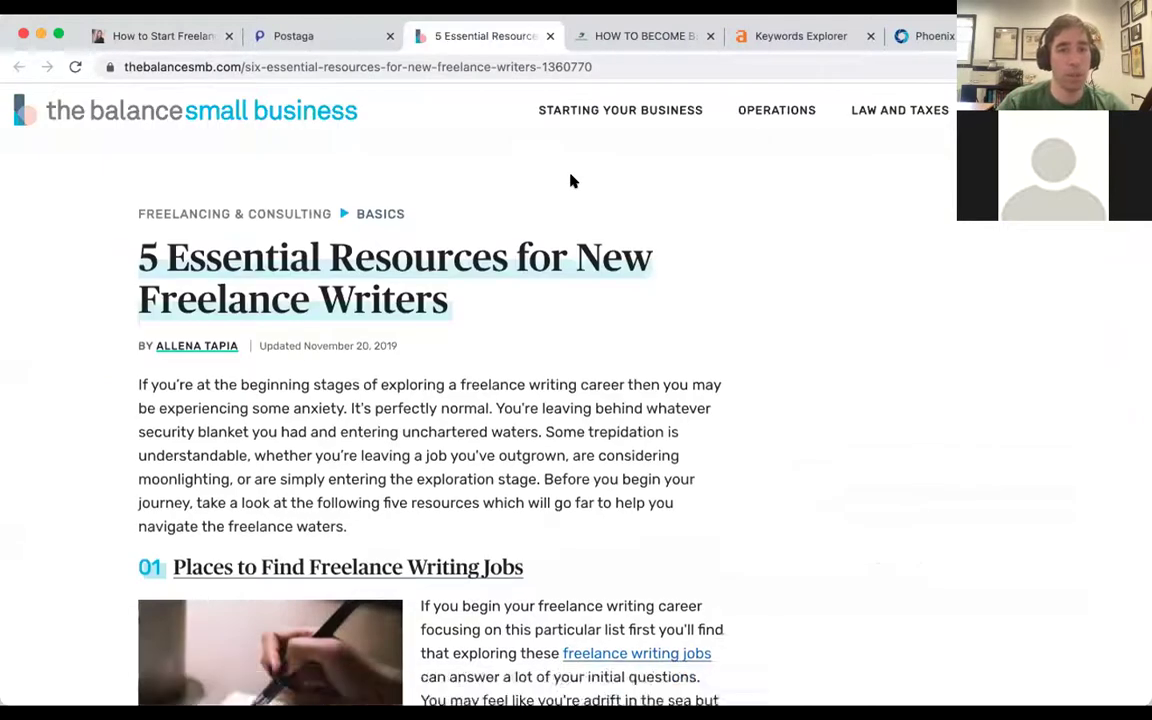
{"action": "scroll", "coordinate": [573, 180], "scroll_direction": "down", "scroll_amount": 10}
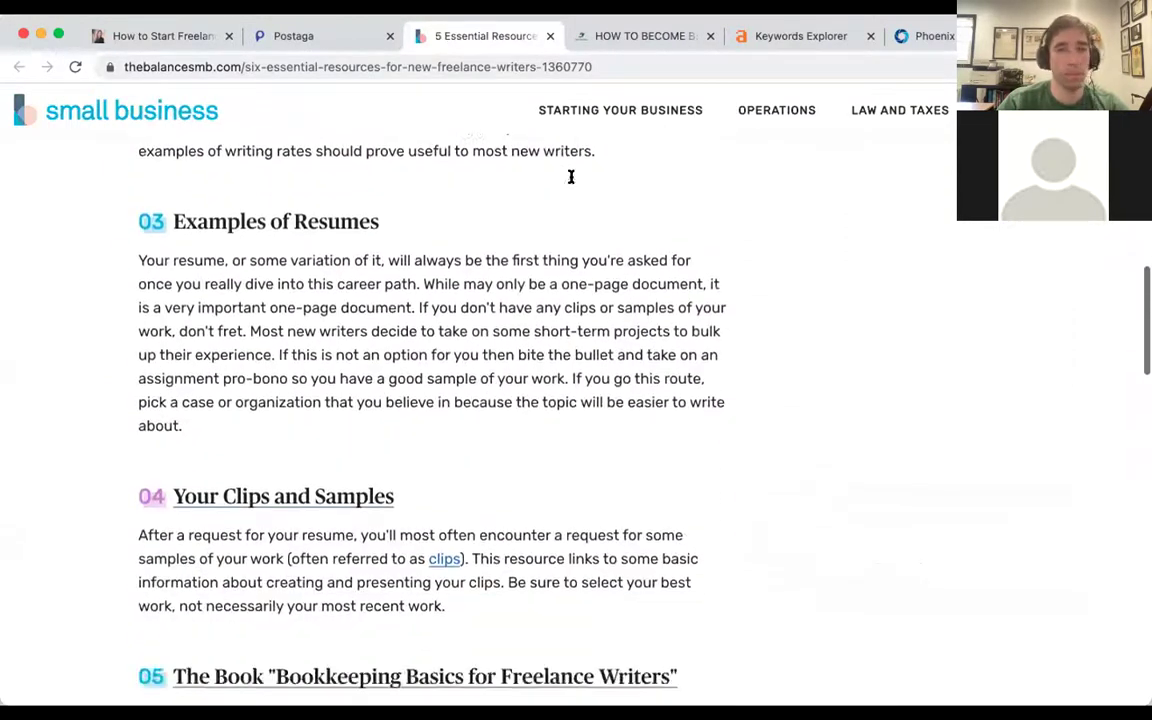
{"action": "key", "text": "ctrl+w"}
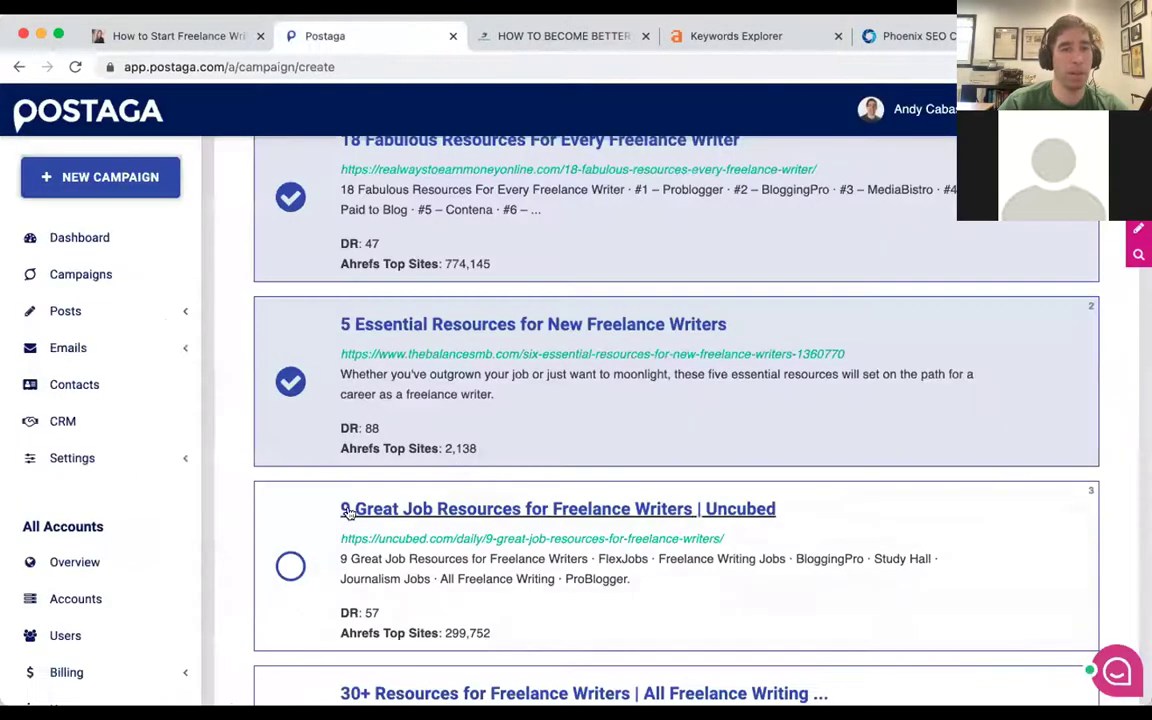
{"action": "scroll", "coordinate": [307, 484], "scroll_direction": "down", "scroll_amount": 1}
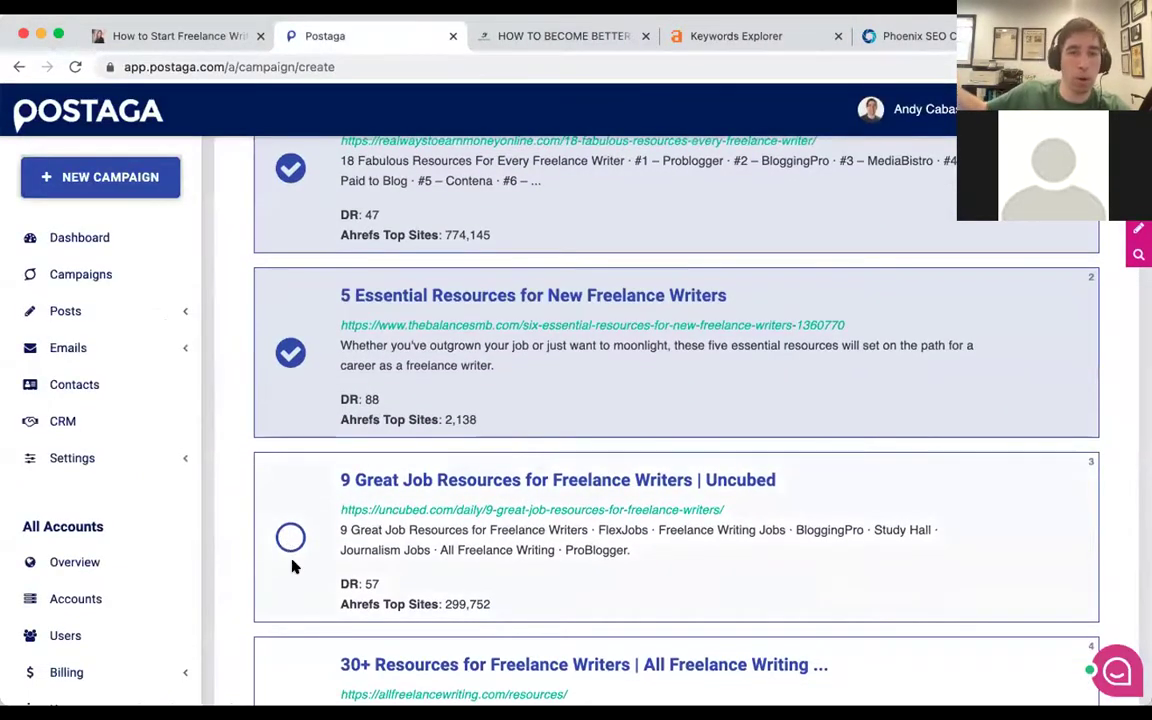
Tick the Uncubed, All Freelance Writing, result 5 and 25 Must-Have Resources posts.
{"action": "left_click", "coordinate": [290, 537]}
{"action": "scroll", "coordinate": [260, 545], "scroll_direction": "down", "scroll_amount": 3}
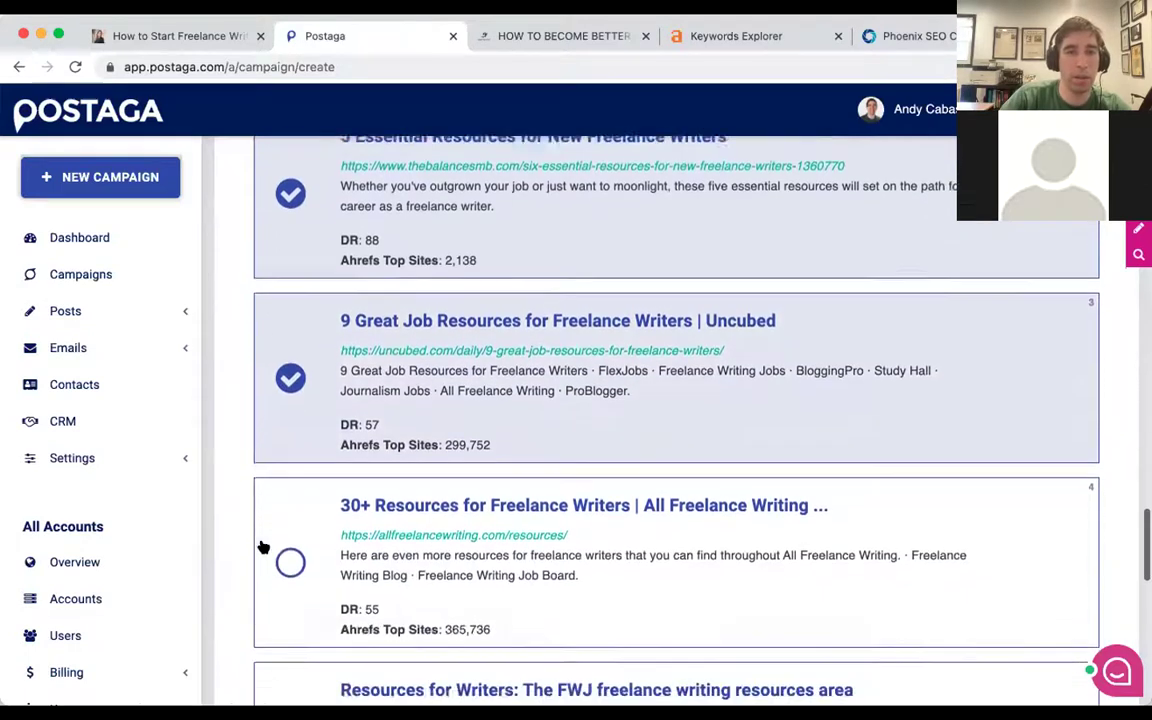
{"action": "left_click", "coordinate": [287, 502]}
{"action": "scroll", "coordinate": [287, 503], "scroll_direction": "down", "scroll_amount": 3}
{"action": "left_click", "coordinate": [287, 485]}
{"action": "scroll", "coordinate": [287, 485], "scroll_direction": "down", "scroll_amount": 2}
{"action": "left_click", "coordinate": [287, 483]}
{"action": "scroll", "coordinate": [287, 487], "scroll_direction": "down", "scroll_amount": 3}
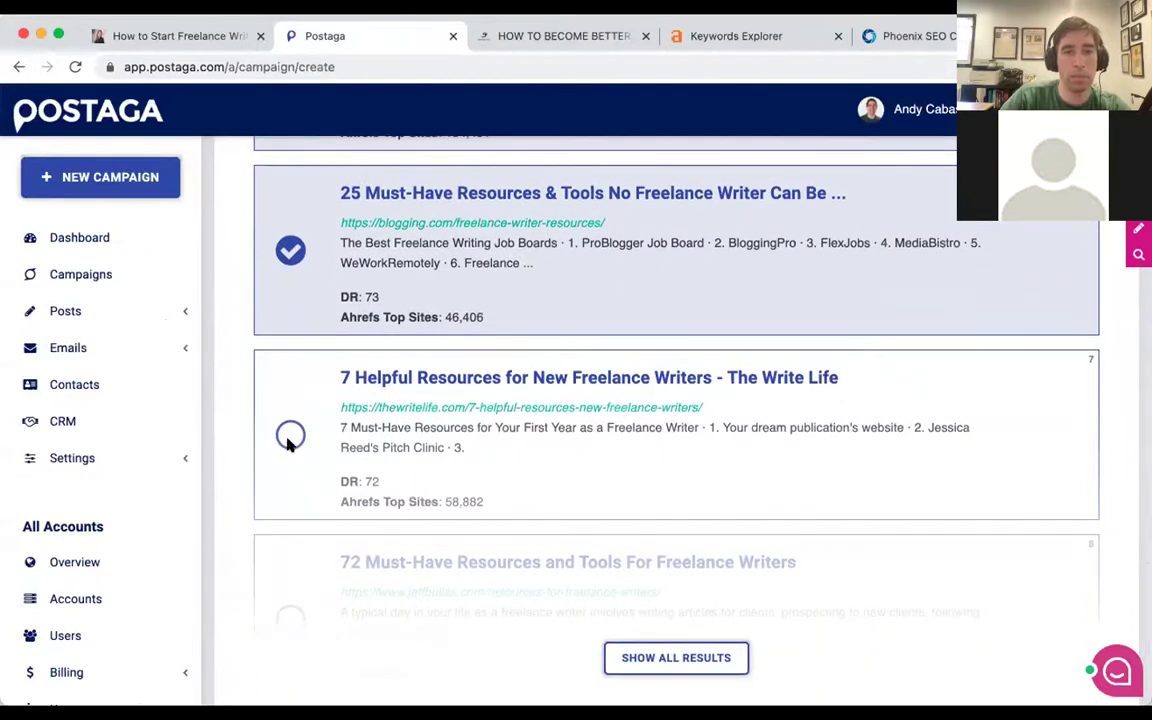
Show all results and tick The Write Life, 72 Must-Have Resources and Velvet Jobs posts.
{"action": "left_click", "coordinate": [660, 659]}
{"action": "left_click", "coordinate": [289, 436]}
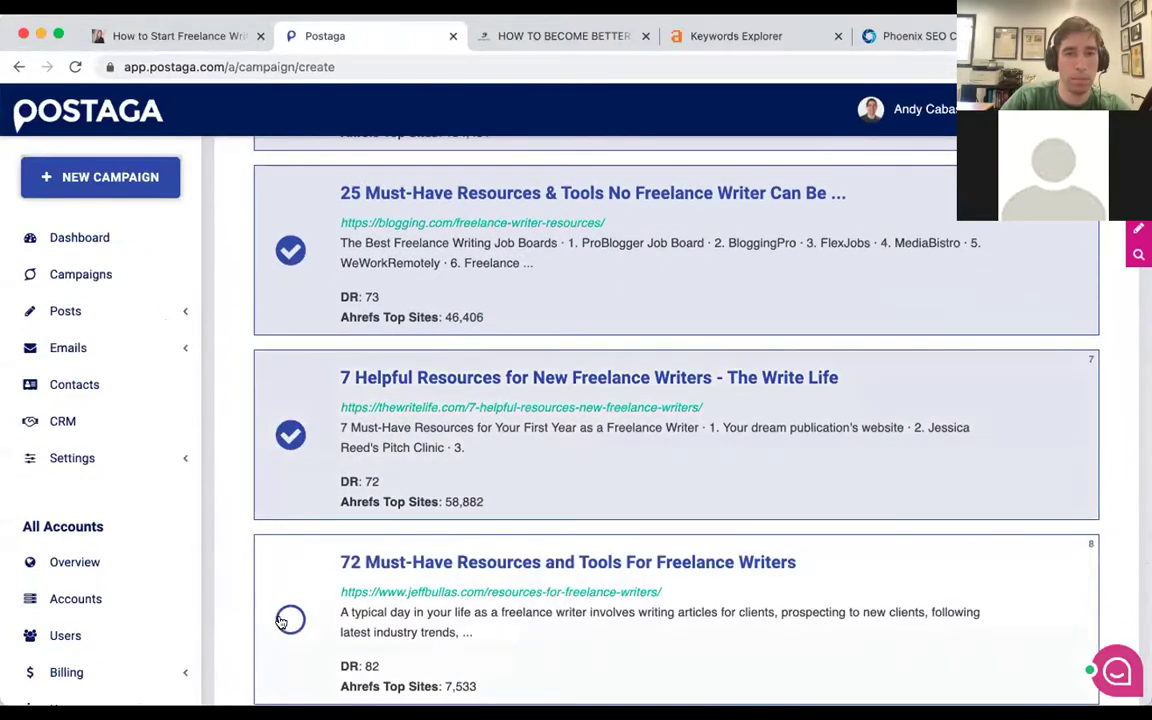
{"action": "left_click", "coordinate": [289, 620]}
{"action": "scroll", "coordinate": [290, 620], "scroll_direction": "down", "scroll_amount": 3}
{"action": "left_click", "coordinate": [290, 491]}
{"action": "scroll", "coordinate": [290, 492], "scroll_direction": "down", "scroll_amount": 1}
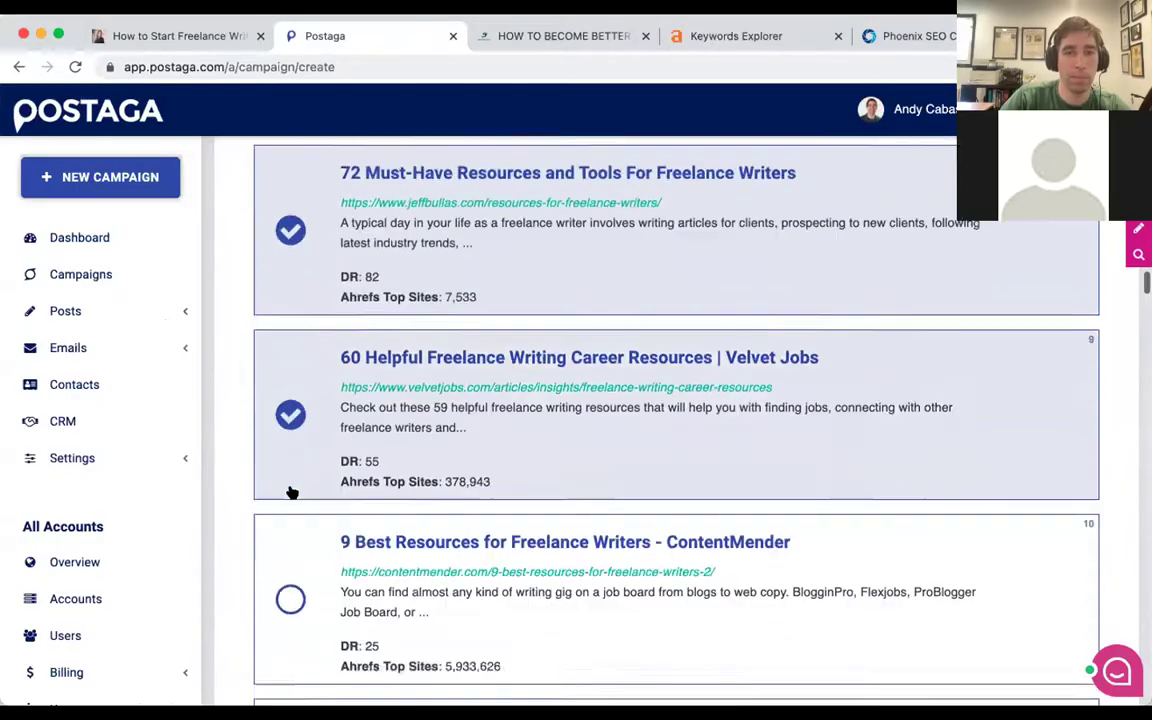
{"action": "scroll", "coordinate": [291, 490], "scroll_direction": "down", "scroll_amount": 3}
{"action": "scroll", "coordinate": [398, 437], "scroll_direction": "down", "scroll_amount": 15}
{"action": "scroll", "coordinate": [400, 437], "scroll_direction": "down", "scroll_amount": 20}
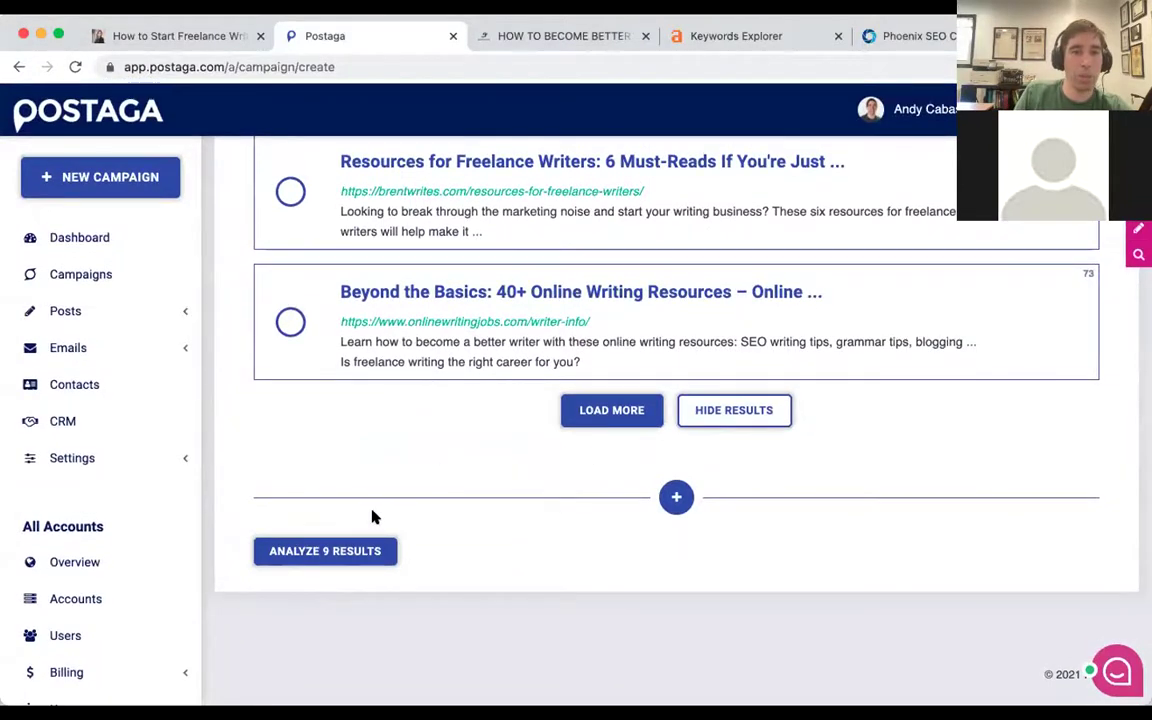
Run Analyze 9 Results on the selected freelance-writing resource posts.
{"action": "left_click", "coordinate": [337, 550]}
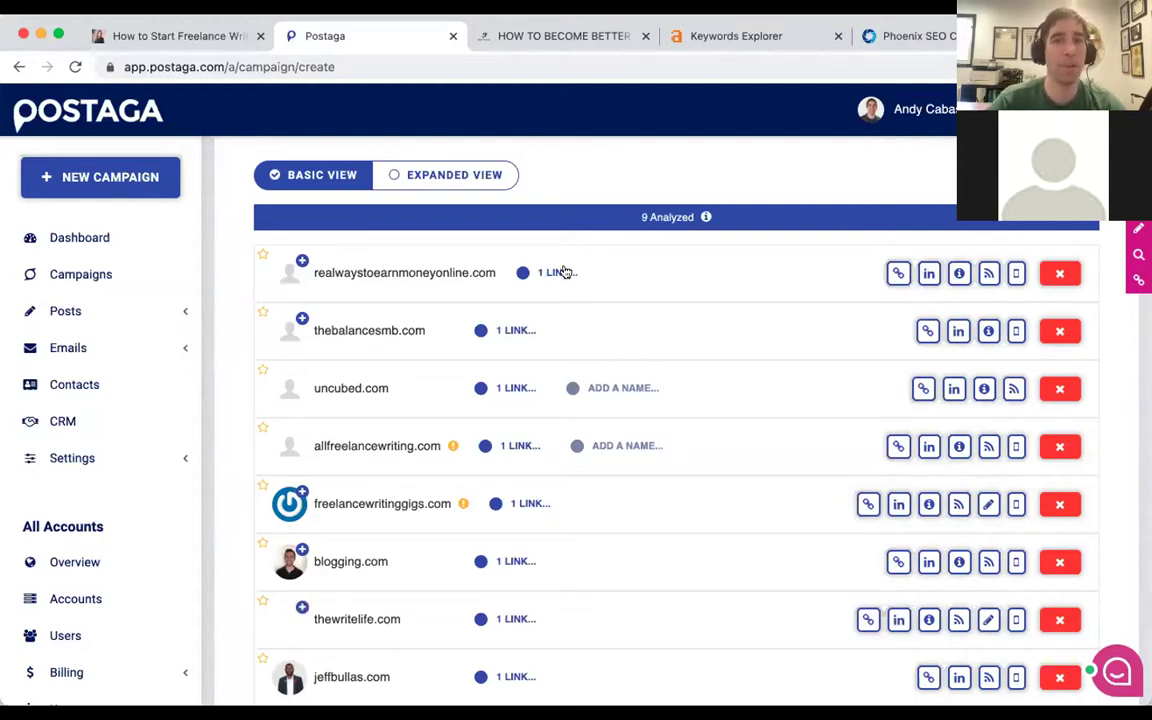
{"action": "scroll", "coordinate": [583, 270], "scroll_direction": "down", "scroll_amount": 1}
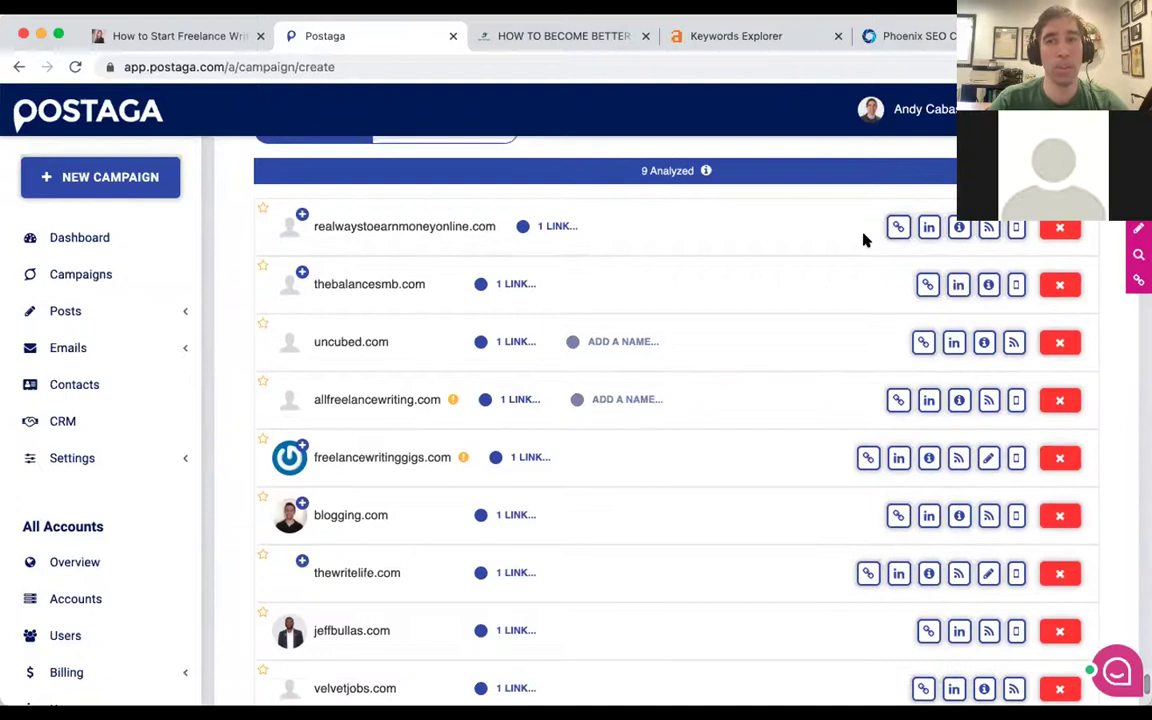
{"action": "left_click", "coordinate": [557, 227]}
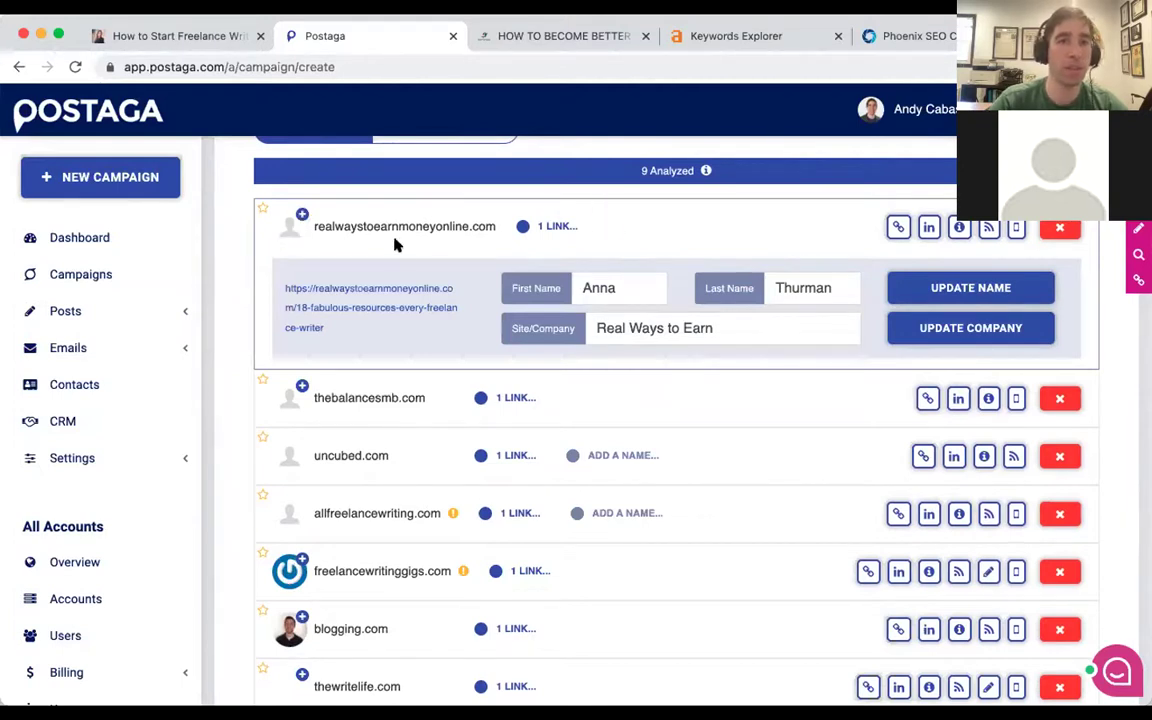
{"action": "left_click", "coordinate": [609, 289]}
{"action": "left_click", "coordinate": [804, 290]}
{"action": "left_click", "coordinate": [301, 216]}
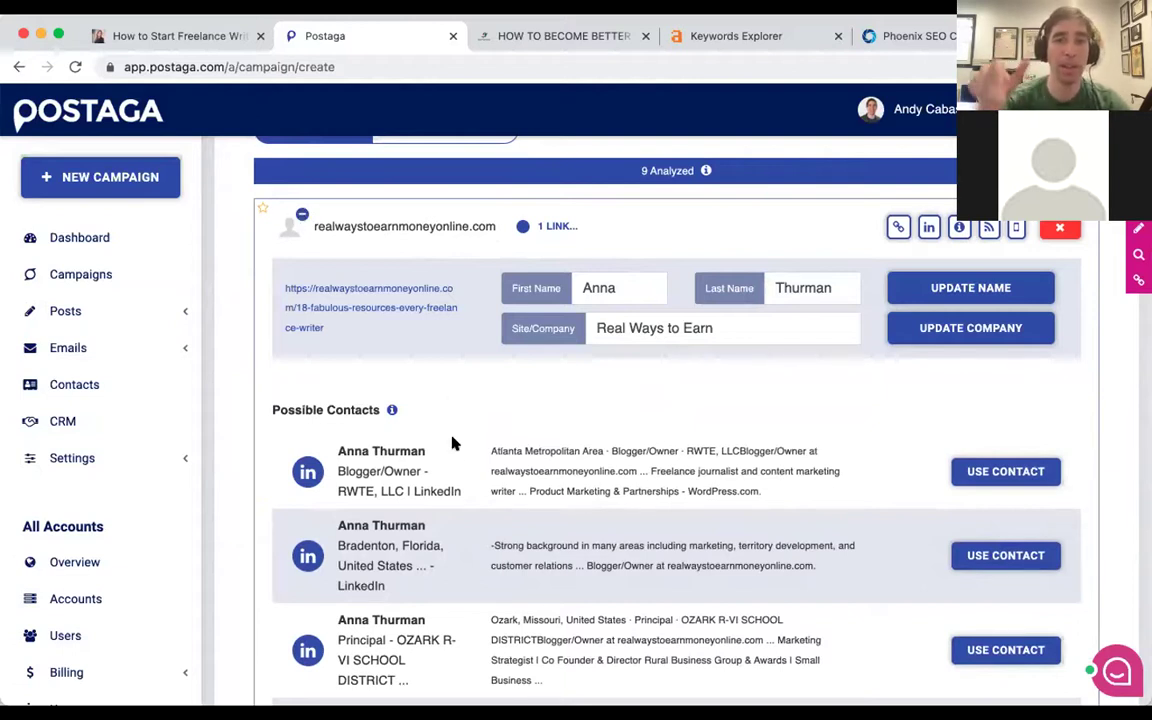
{"action": "scroll", "coordinate": [418, 418], "scroll_direction": "down", "scroll_amount": 1}
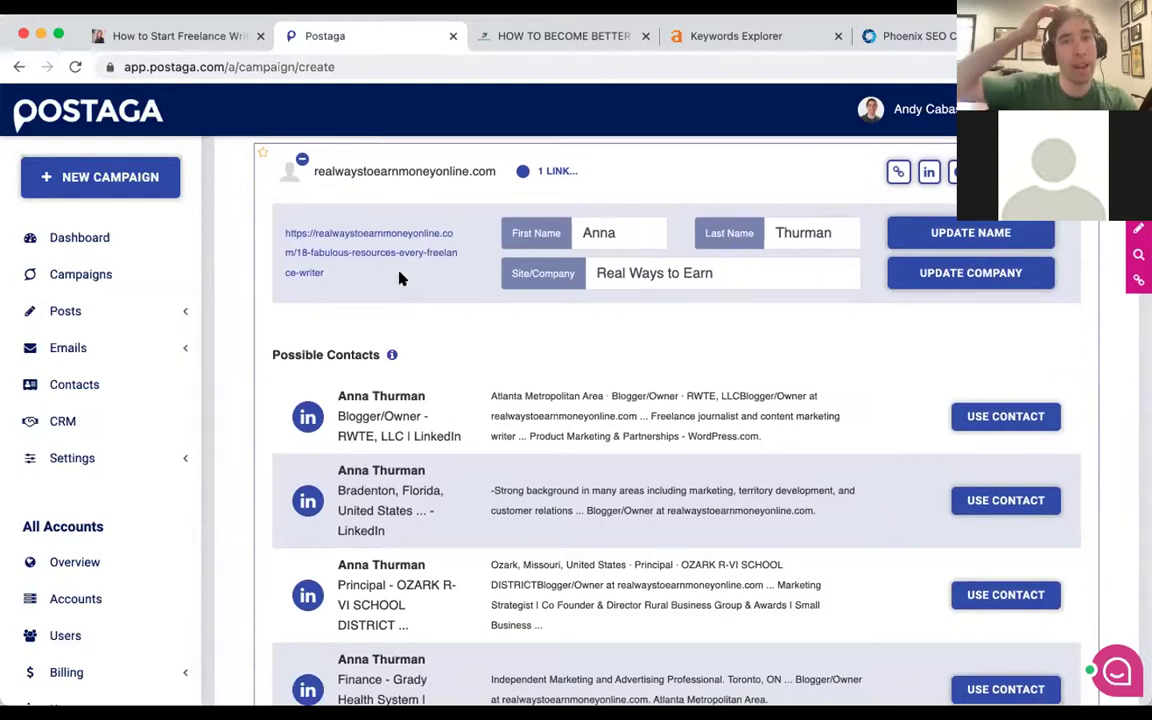
{"action": "left_click", "coordinate": [303, 161]}
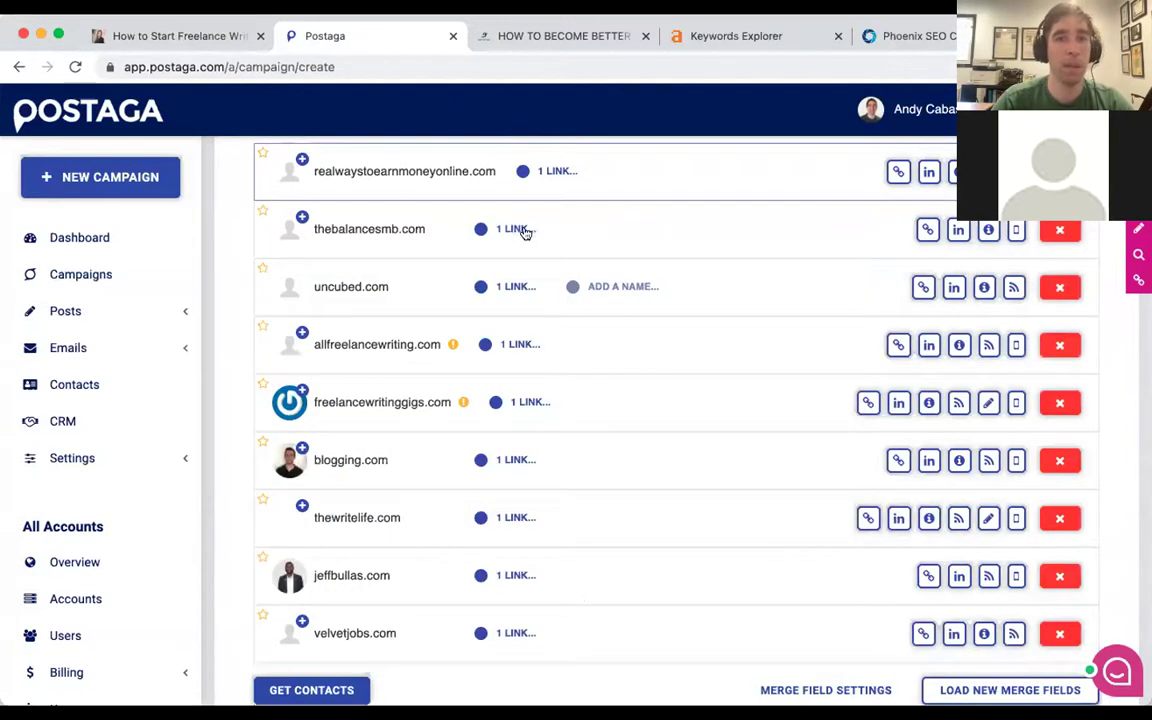
Use the senior editorial director as thebalancesmb.com's contact.
{"action": "left_click", "coordinate": [513, 230]}
{"action": "left_click", "coordinate": [612, 293]}
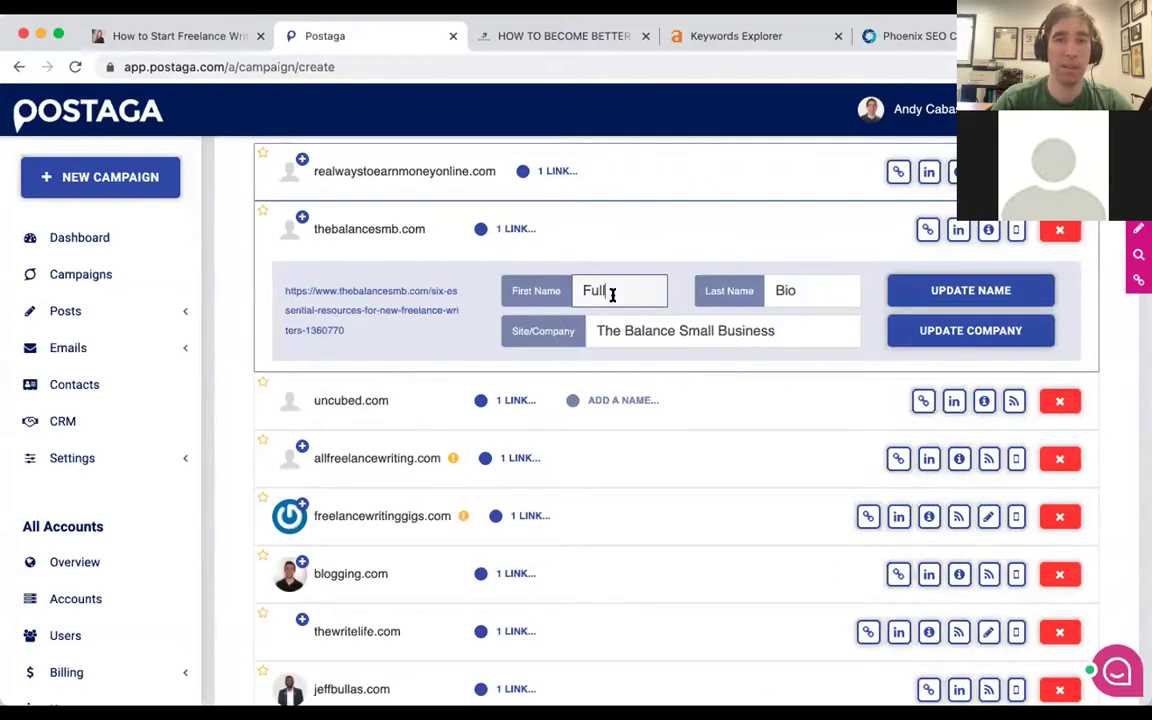
{"action": "double_click", "coordinate": [612, 293]}
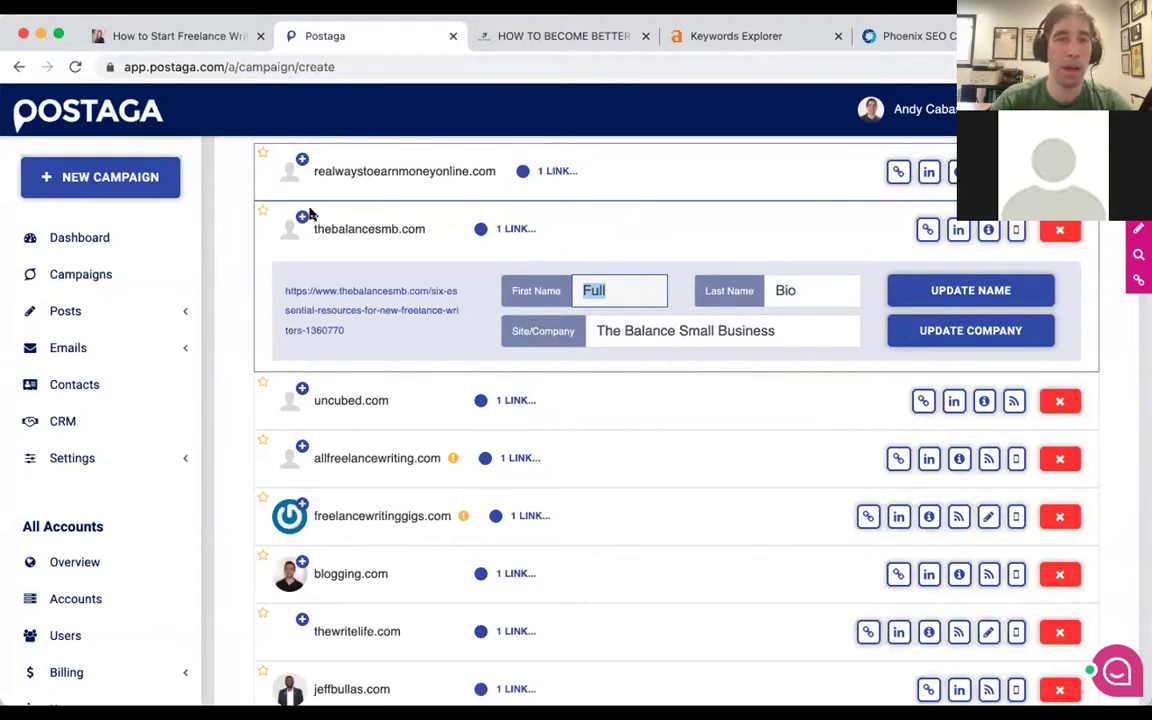
{"action": "left_click", "coordinate": [303, 216]}
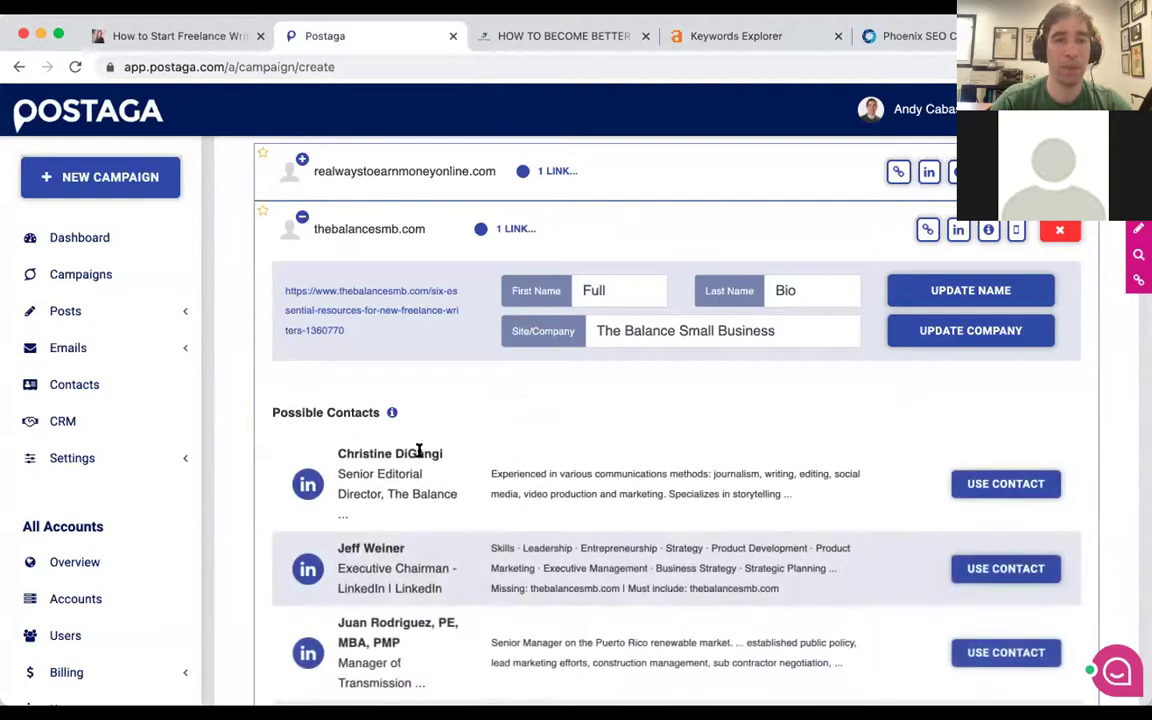
{"action": "left_click", "coordinate": [990, 483]}
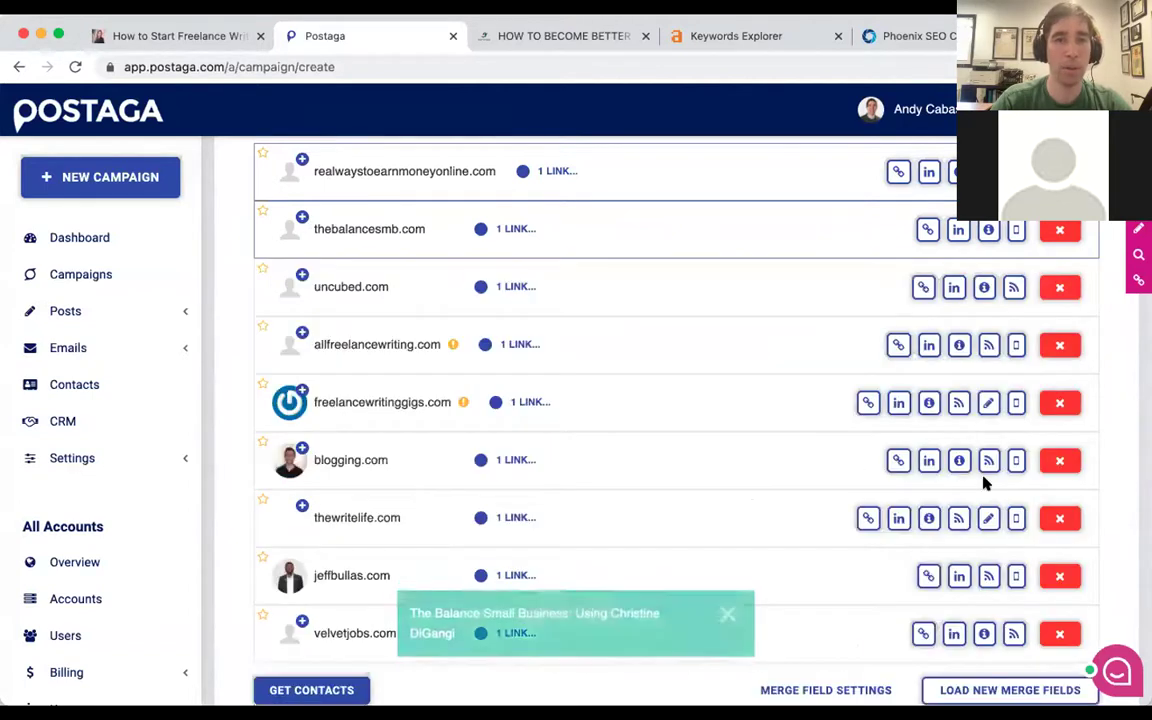
Delete the wrong first and last name values for uncubed.com.
{"action": "scroll", "coordinate": [548, 251], "scroll_direction": "down", "scroll_amount": 1}
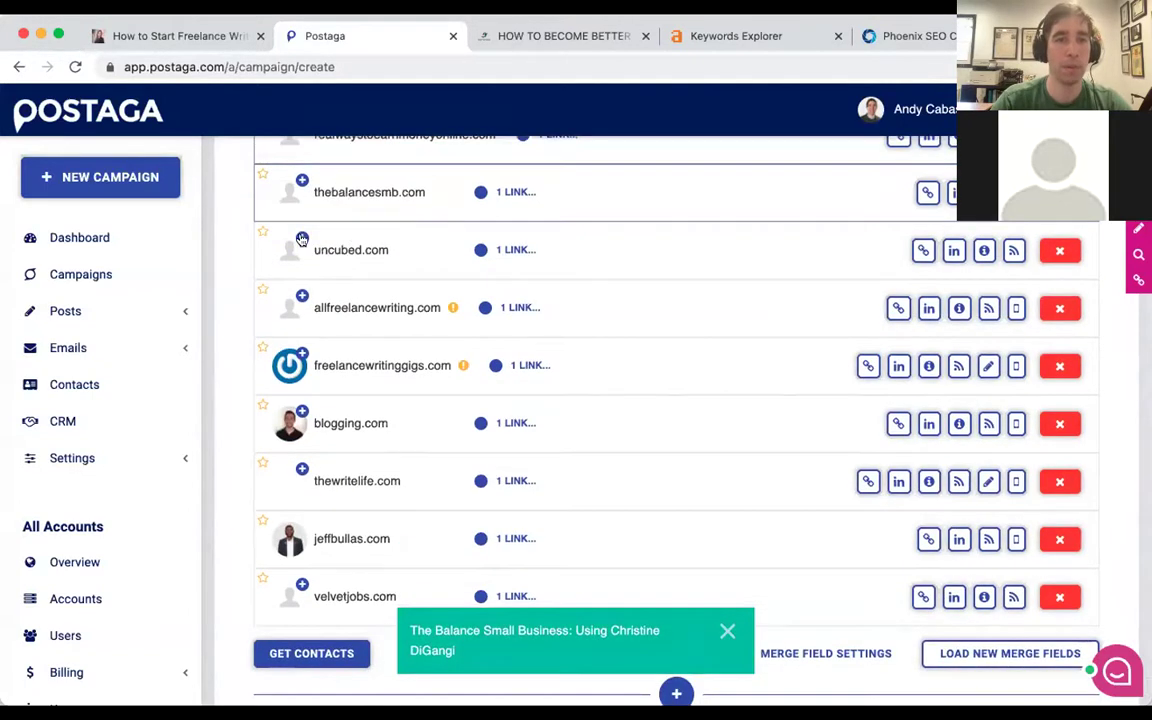
{"action": "left_click", "coordinate": [511, 253]}
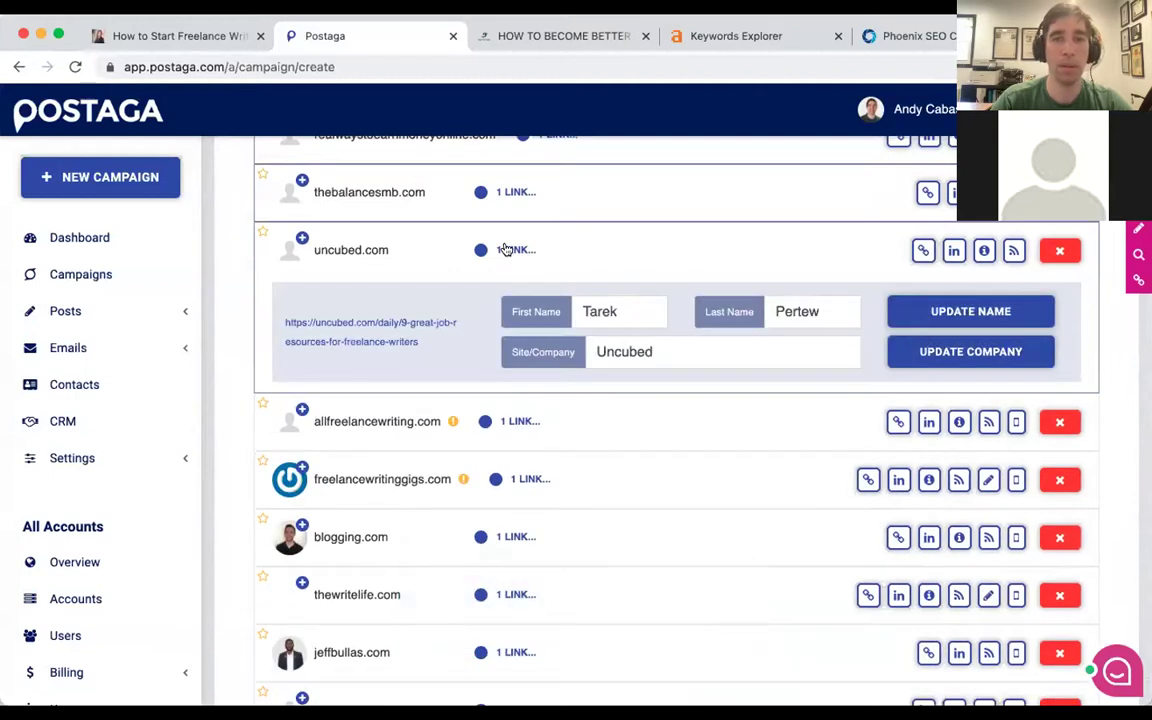
{"action": "left_click", "coordinate": [507, 249]}
{"action": "left_click", "coordinate": [511, 251]}
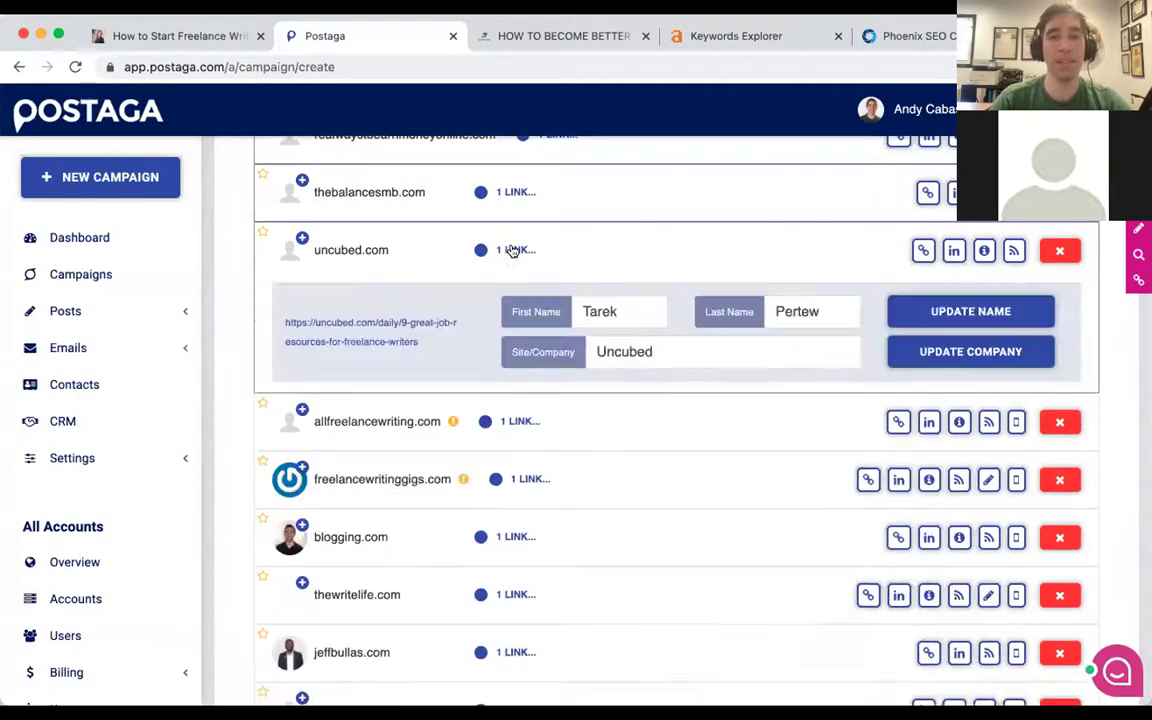
{"action": "double_click", "coordinate": [638, 304]}
{"action": "key", "text": "BackSpace"}
{"action": "key", "text": "Tab"}
{"action": "key", "text": "BackSpace"}
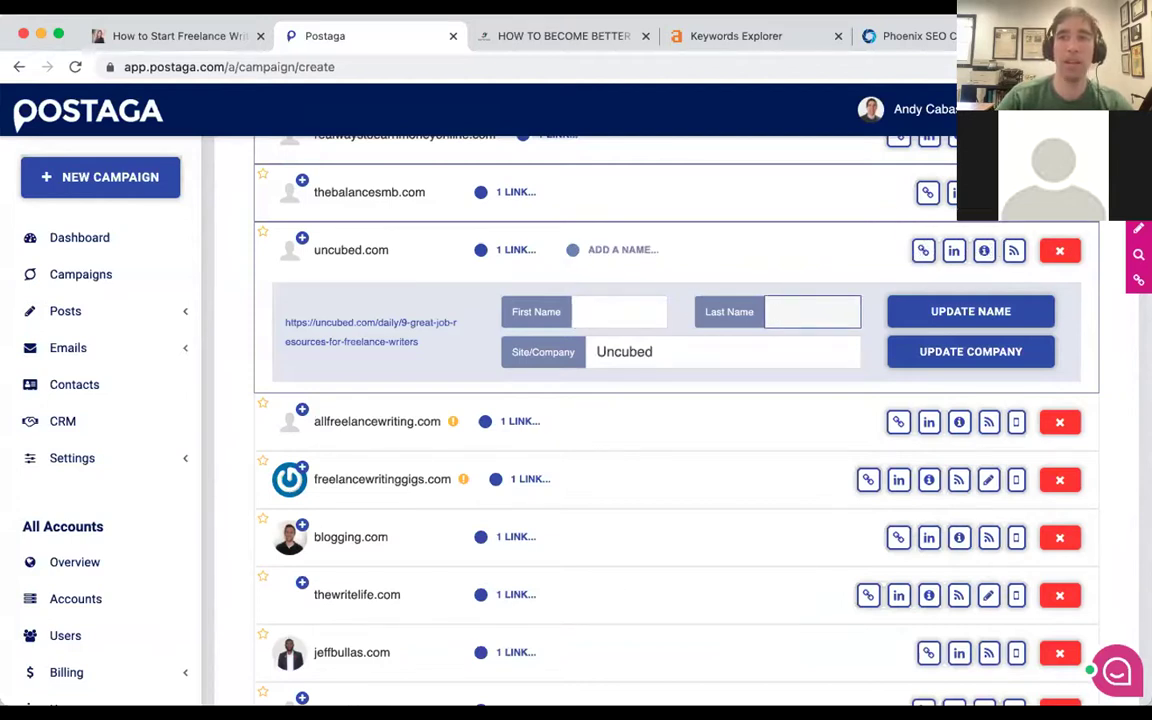
{"action": "left_click", "coordinate": [880, 248]}
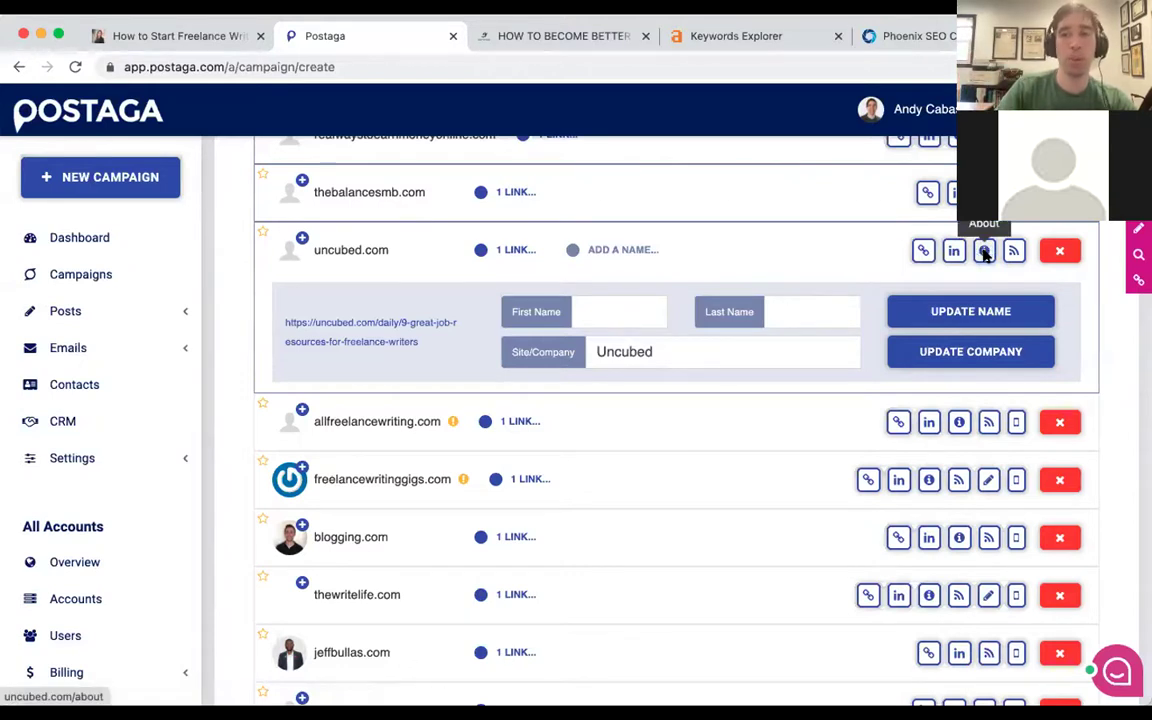
{"action": "left_click", "coordinate": [984, 252]}
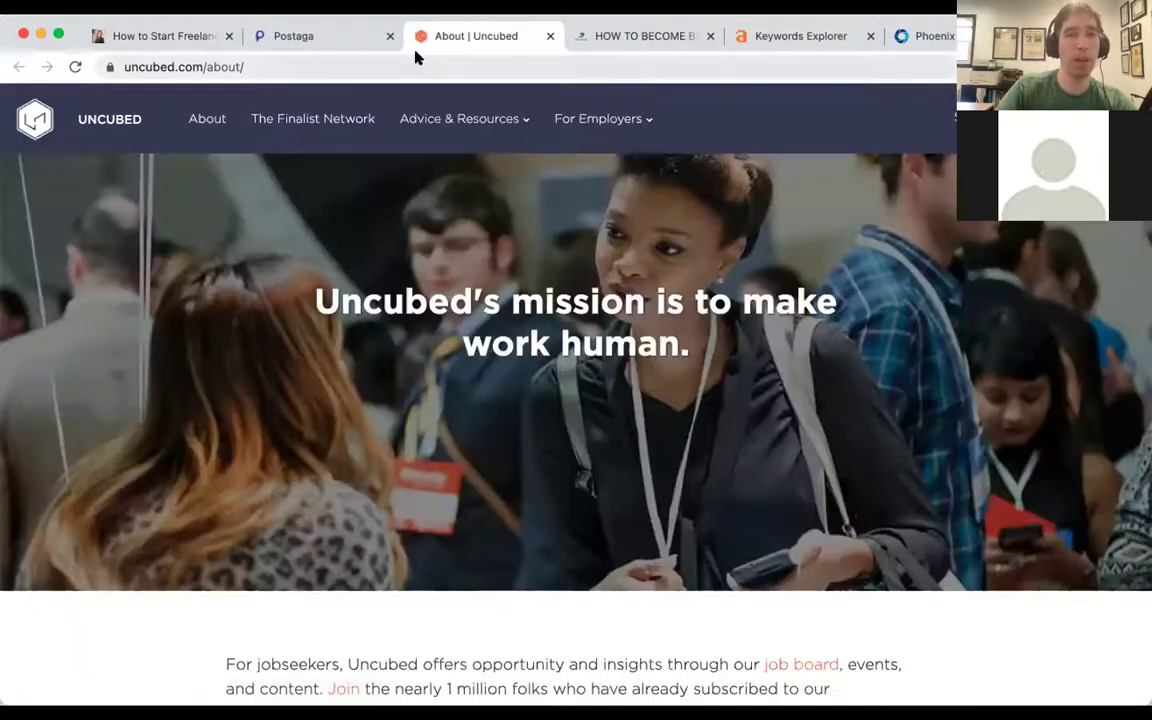
{"action": "scroll", "coordinate": [405, 292], "scroll_direction": "down", "scroll_amount": 5}
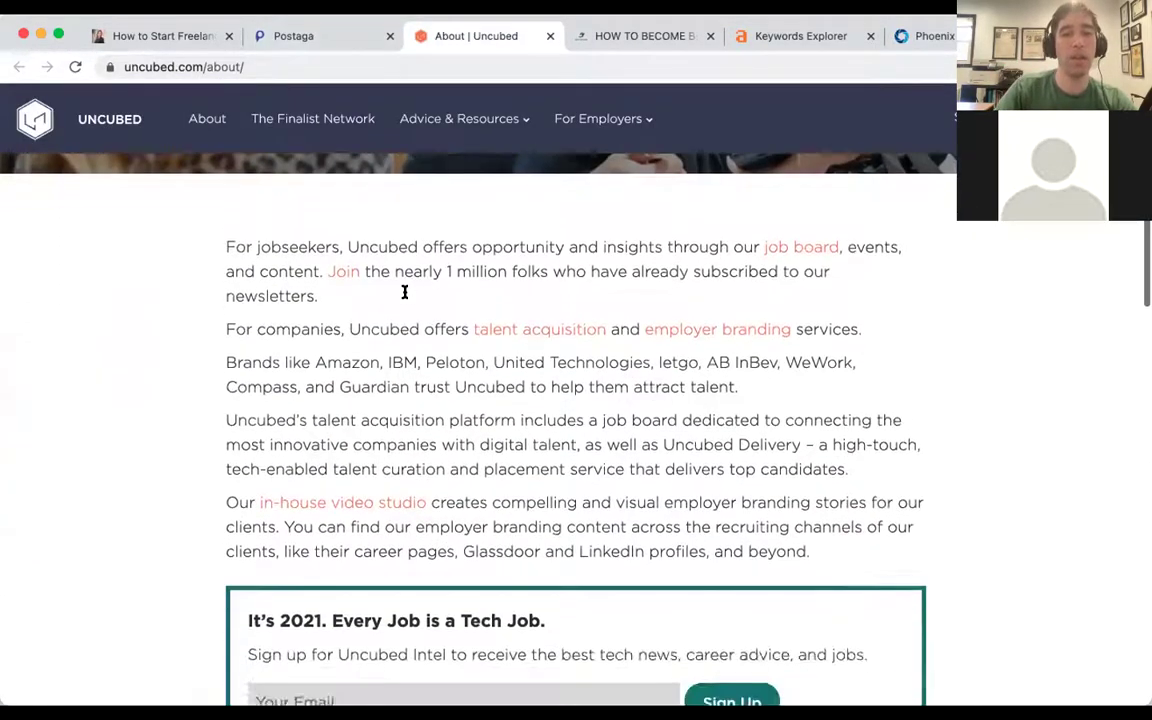
{"action": "scroll", "coordinate": [405, 292], "scroll_direction": "down", "scroll_amount": 10}
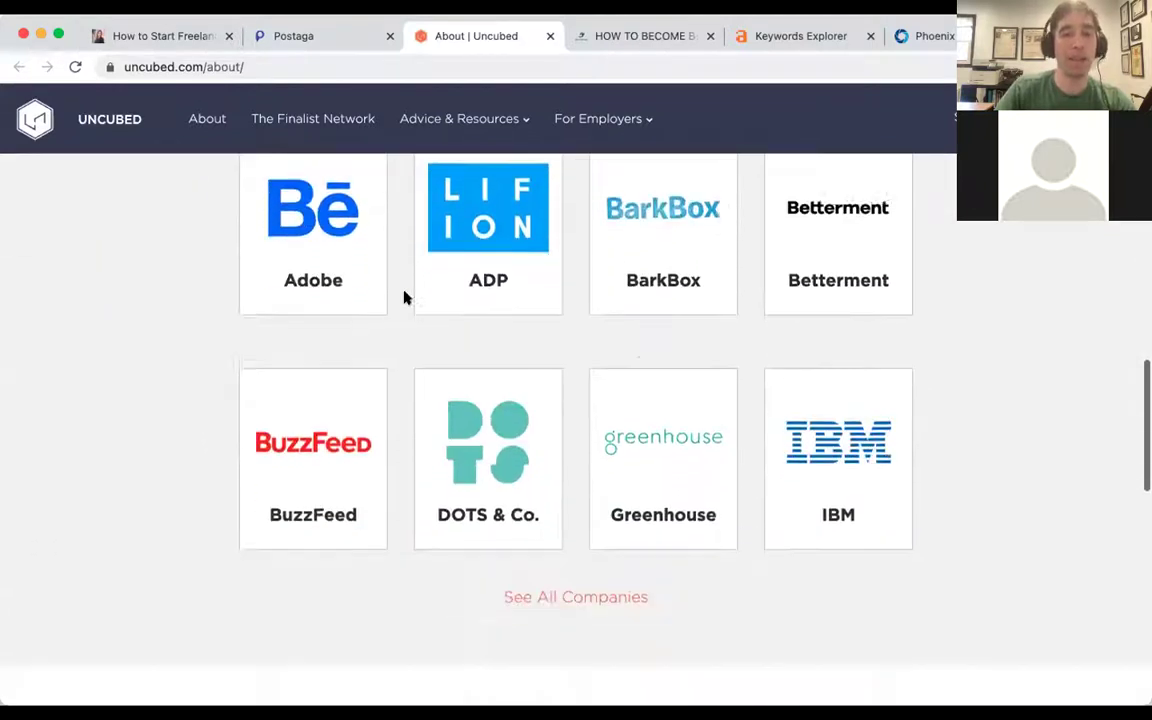
{"action": "scroll", "coordinate": [405, 297], "scroll_direction": "down", "scroll_amount": 8}
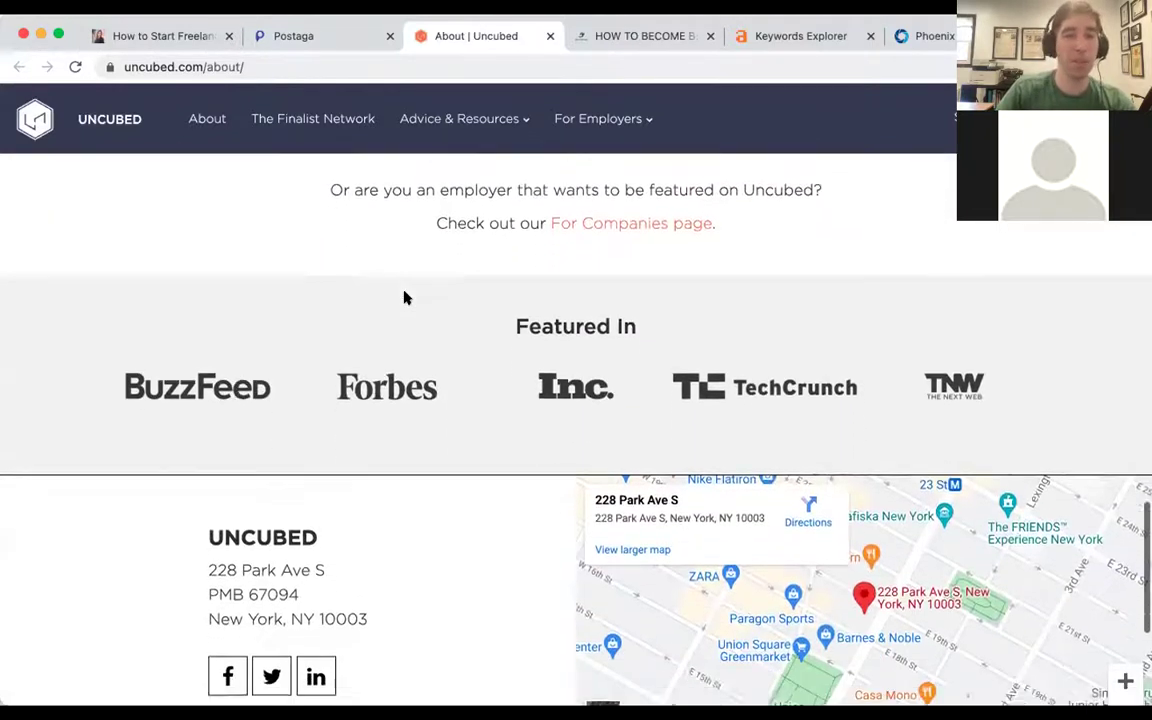
{"action": "scroll", "coordinate": [405, 297], "scroll_direction": "down", "scroll_amount": 3}
{"action": "scroll", "coordinate": [405, 296], "scroll_direction": "up", "scroll_amount": 10}
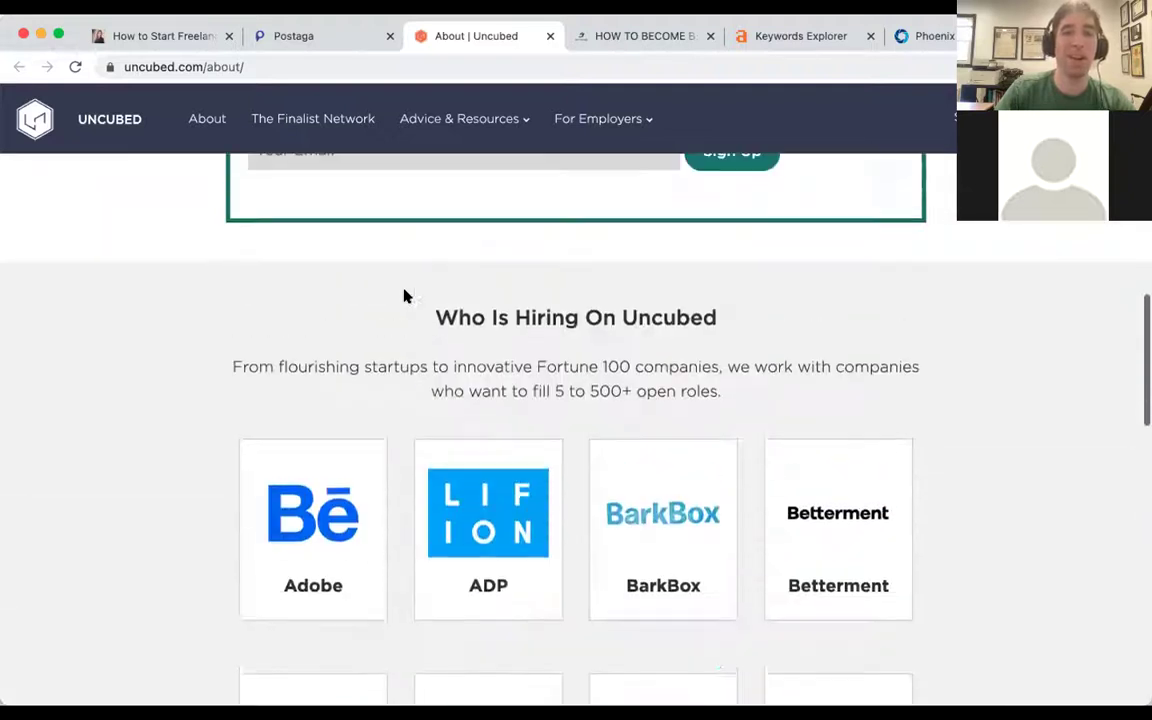
{"action": "scroll", "coordinate": [405, 296], "scroll_direction": "up", "scroll_amount": 10}
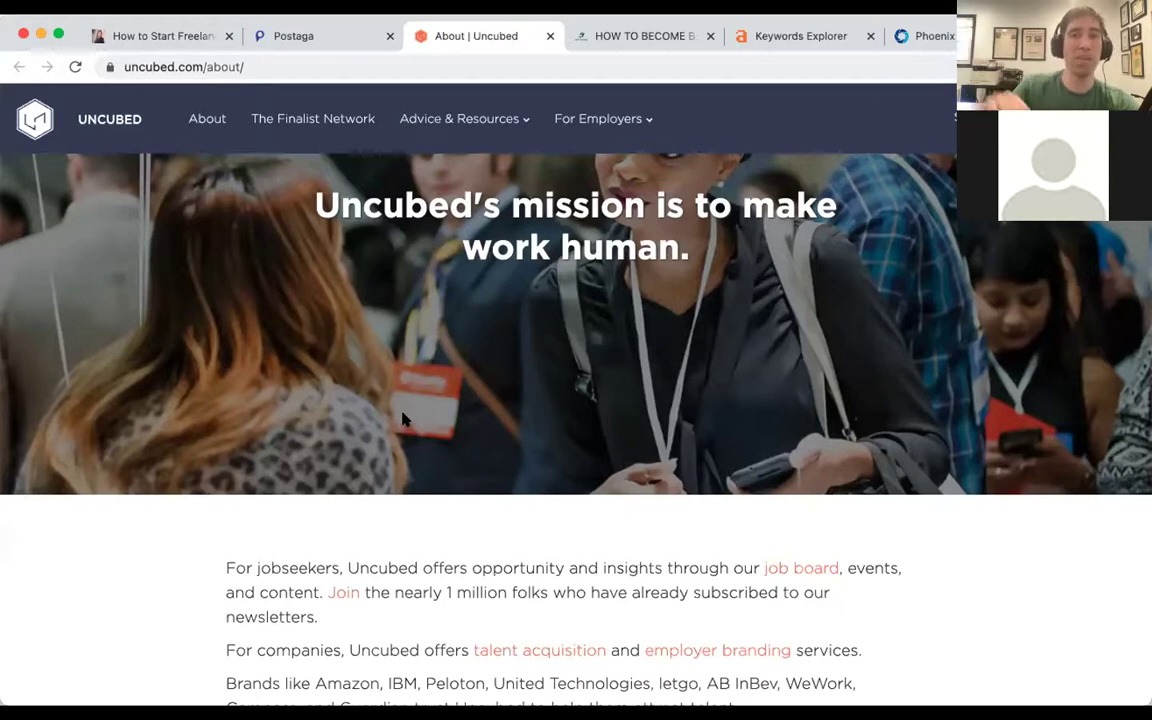
{"action": "key", "text": "super+w"}
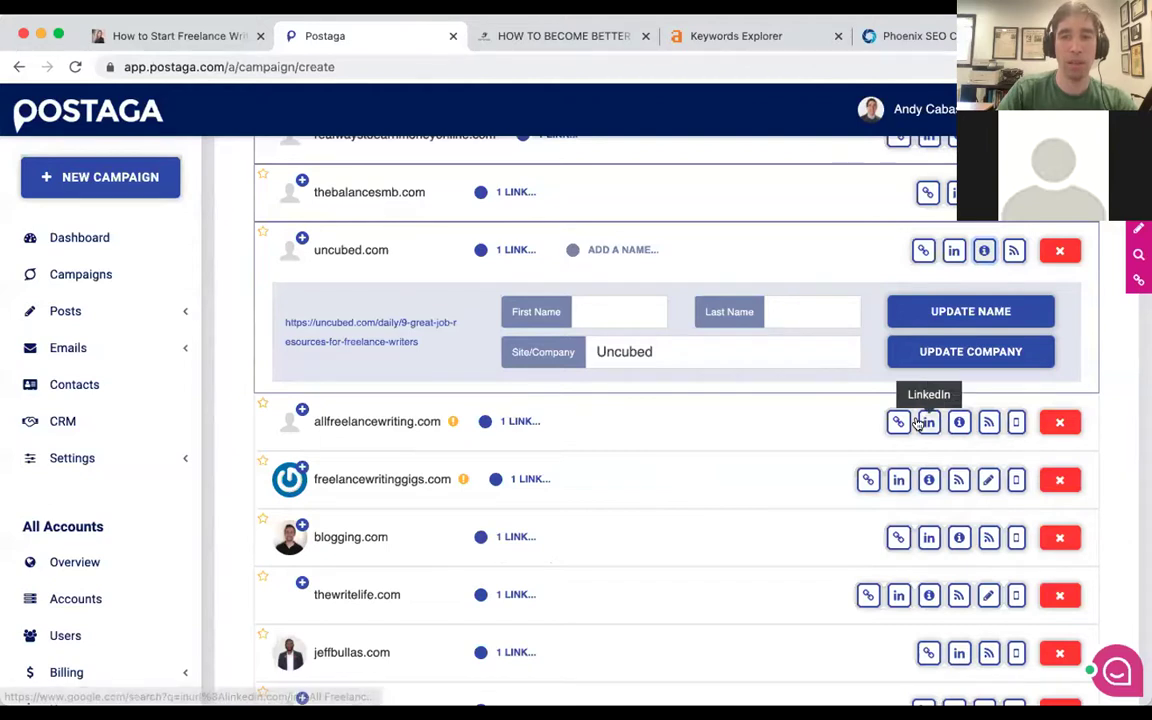
{"action": "scroll", "coordinate": [843, 419], "scroll_direction": "down", "scroll_amount": 2}
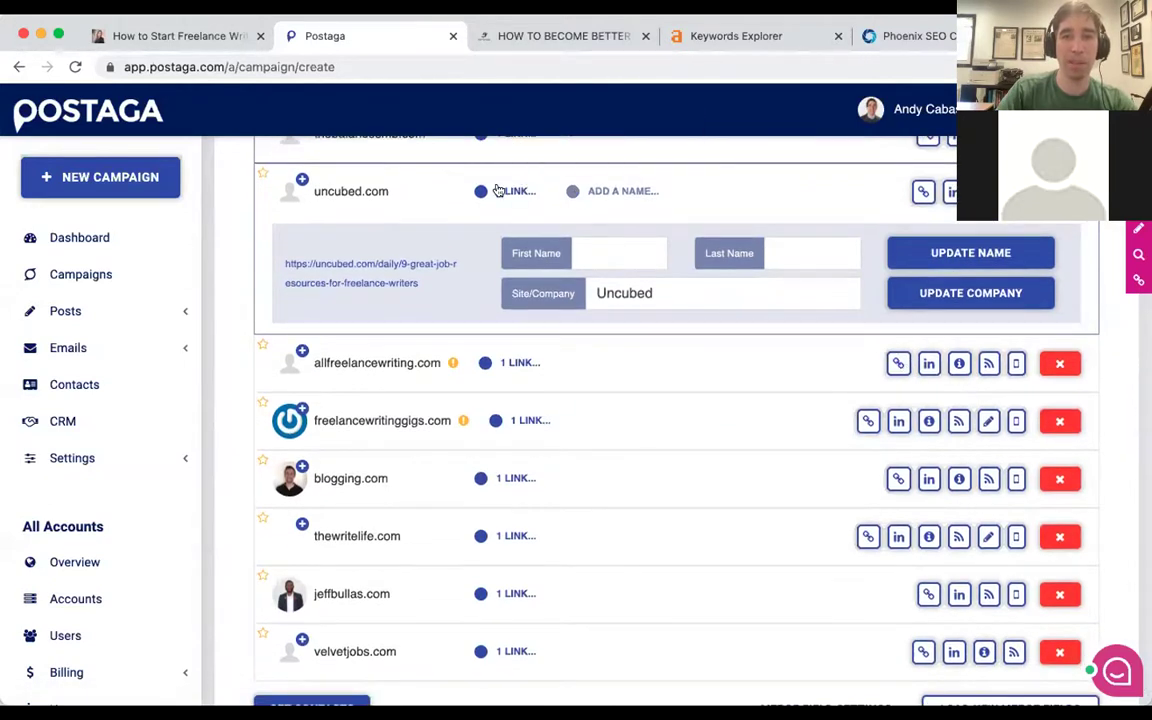
Open All Freelance Writing's About page and copy the site owner's full name from the author heading.
{"action": "left_click", "coordinate": [580, 208]}
{"action": "left_click", "coordinate": [960, 250]}
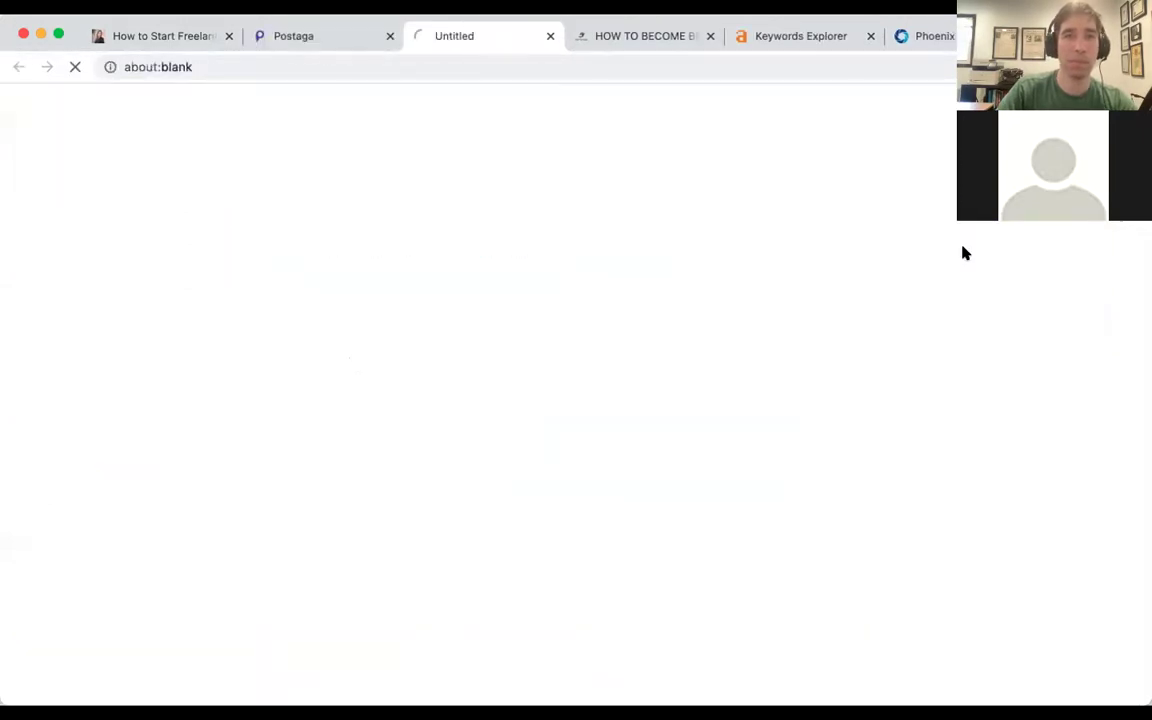
{"action": "scroll", "coordinate": [486, 193], "scroll_direction": "down", "scroll_amount": 6}
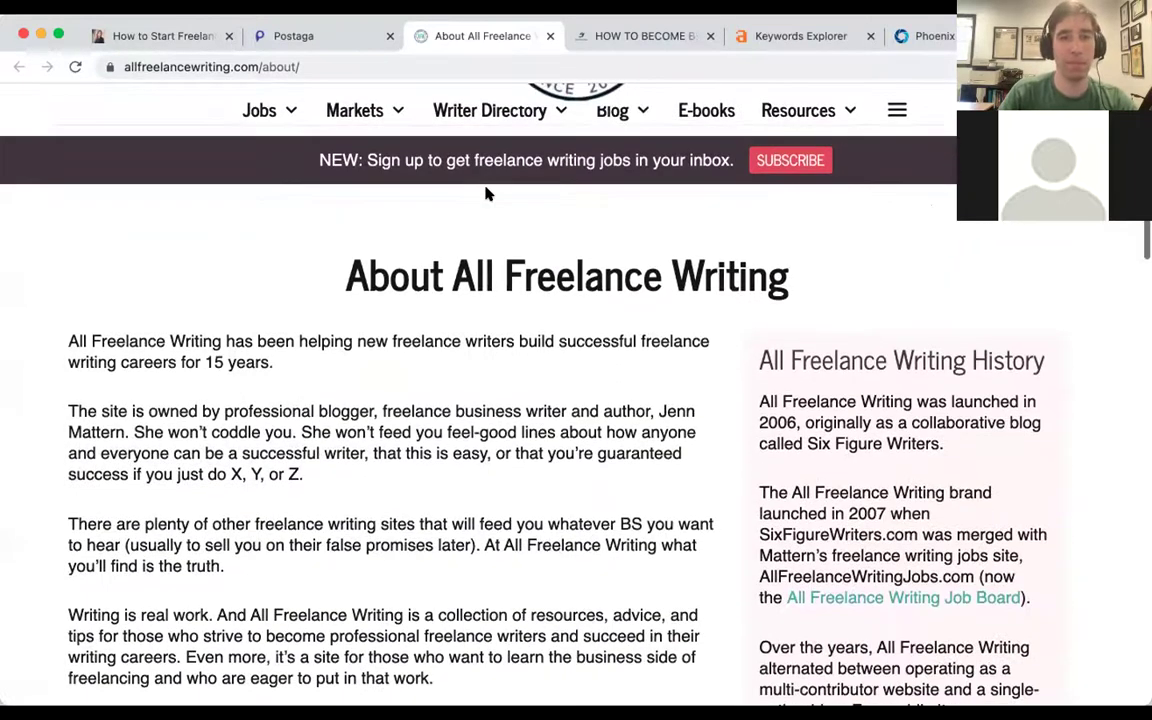
{"action": "scroll", "coordinate": [486, 187], "scroll_direction": "down", "scroll_amount": 10}
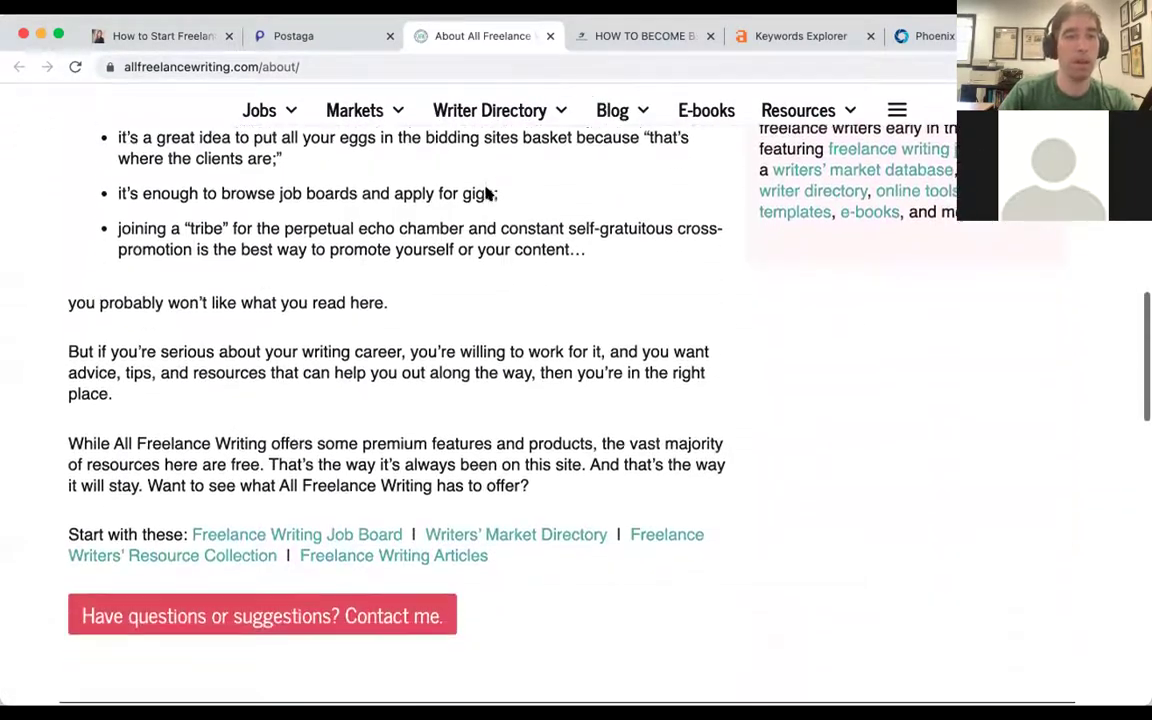
{"action": "scroll", "coordinate": [485, 180], "scroll_direction": "down", "scroll_amount": 3}
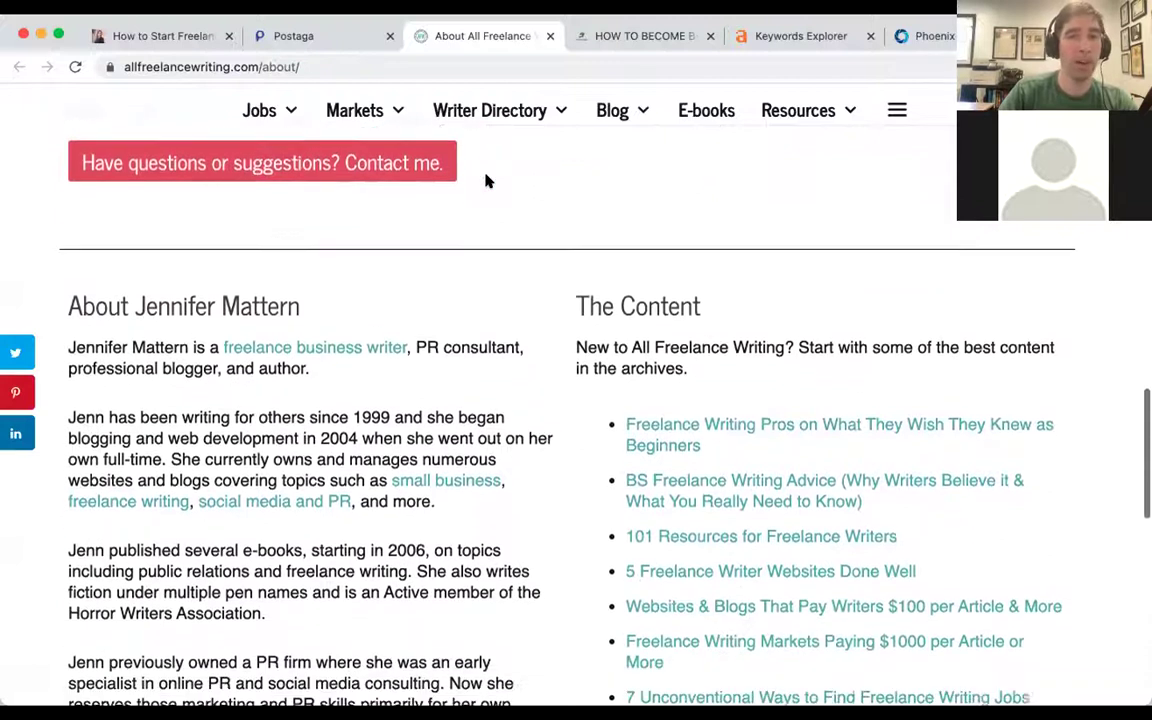
{"action": "double_click", "coordinate": [140, 285]}
{"action": "left_click_drag", "start_coordinate": [256, 284], "coordinate": [302, 285]}
{"action": "key", "text": "super+c"}
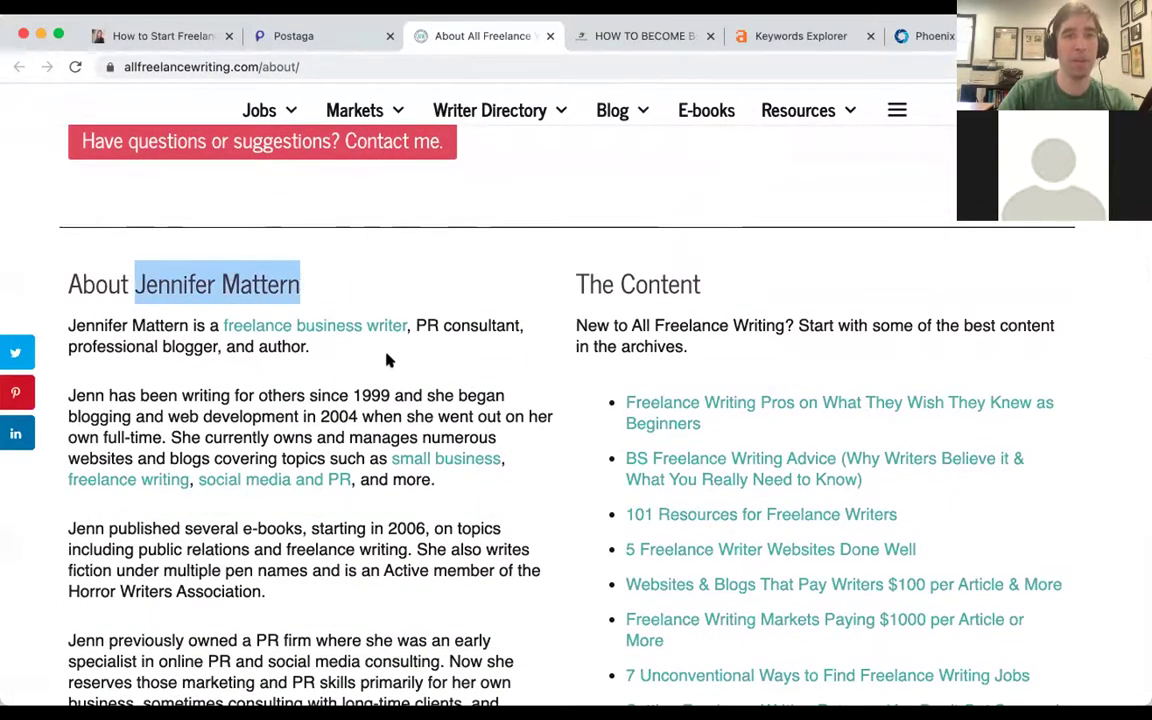
{"action": "key", "text": "ctrl+shift+Tab"}
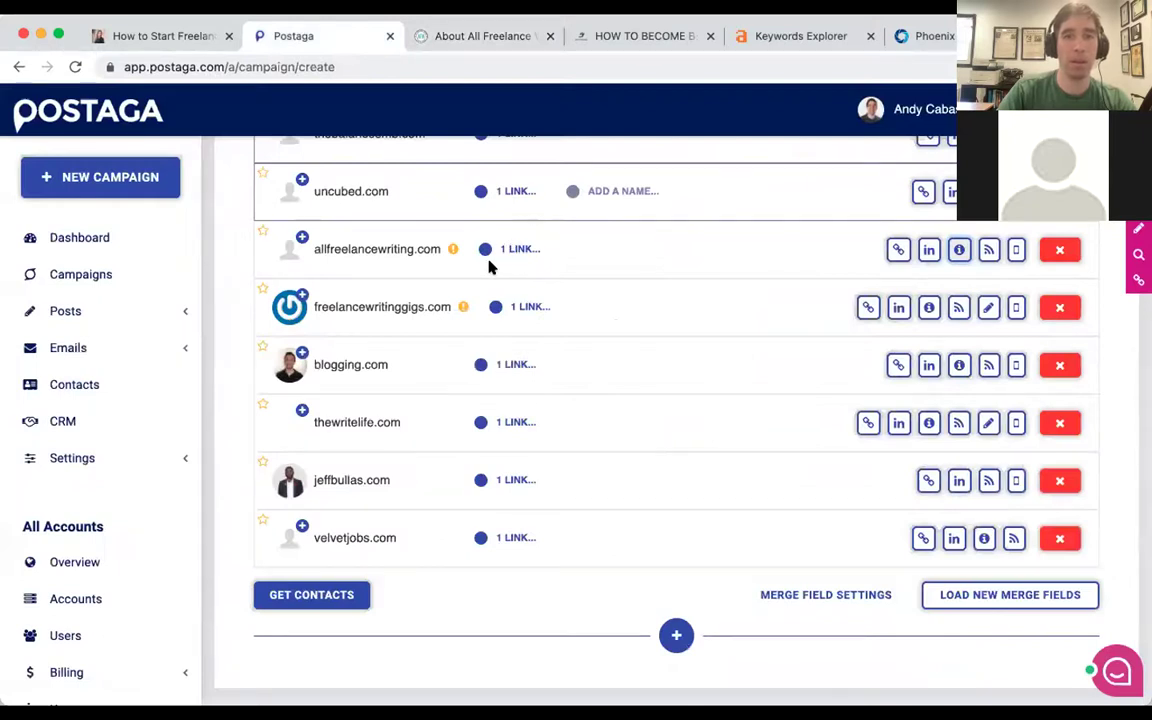
Split the copied owner's name into the allfreelancewriting.com contact's First Name and Last Name fields.
{"action": "left_click", "coordinate": [500, 252]}
{"action": "double_click", "coordinate": [596, 310]}
{"action": "key", "text": "super+v"}
{"action": "key", "text": "alt+shift+Left"}
{"action": "key", "text": "super+x"}
{"action": "double_click", "coordinate": [788, 310]}
{"action": "key", "text": "super+v"}
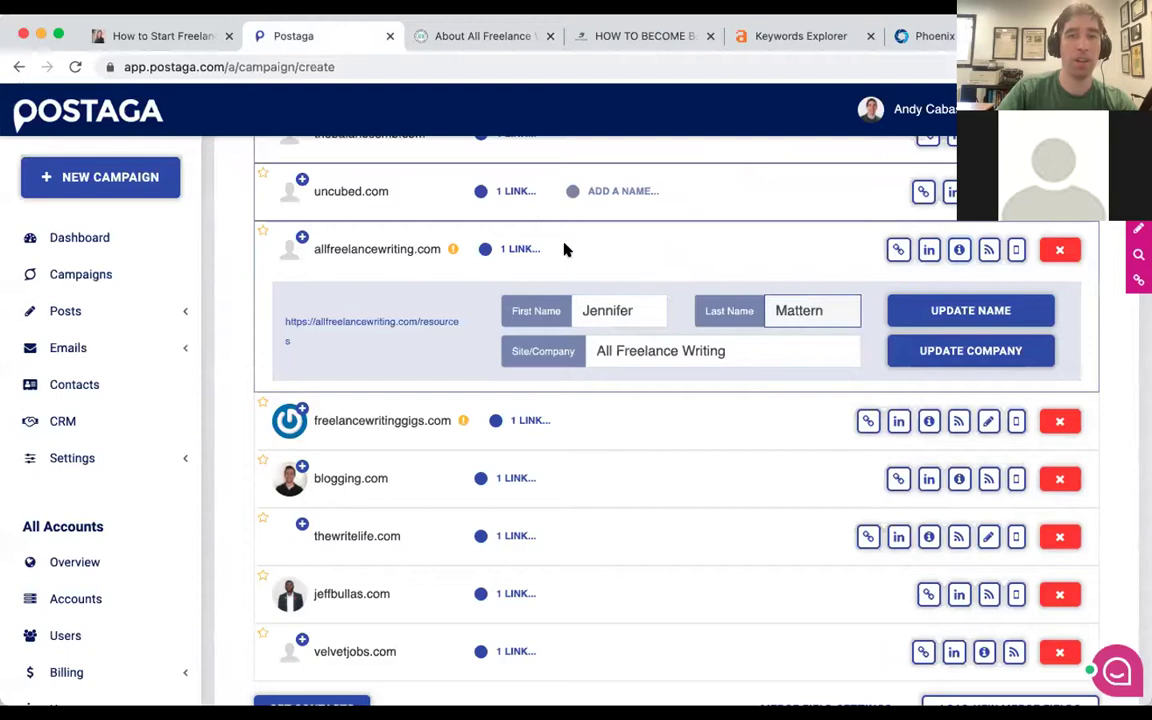
{"action": "left_click", "coordinate": [529, 251]}
{"action": "scroll", "coordinate": [531, 252], "scroll_direction": "down", "scroll_amount": 1}
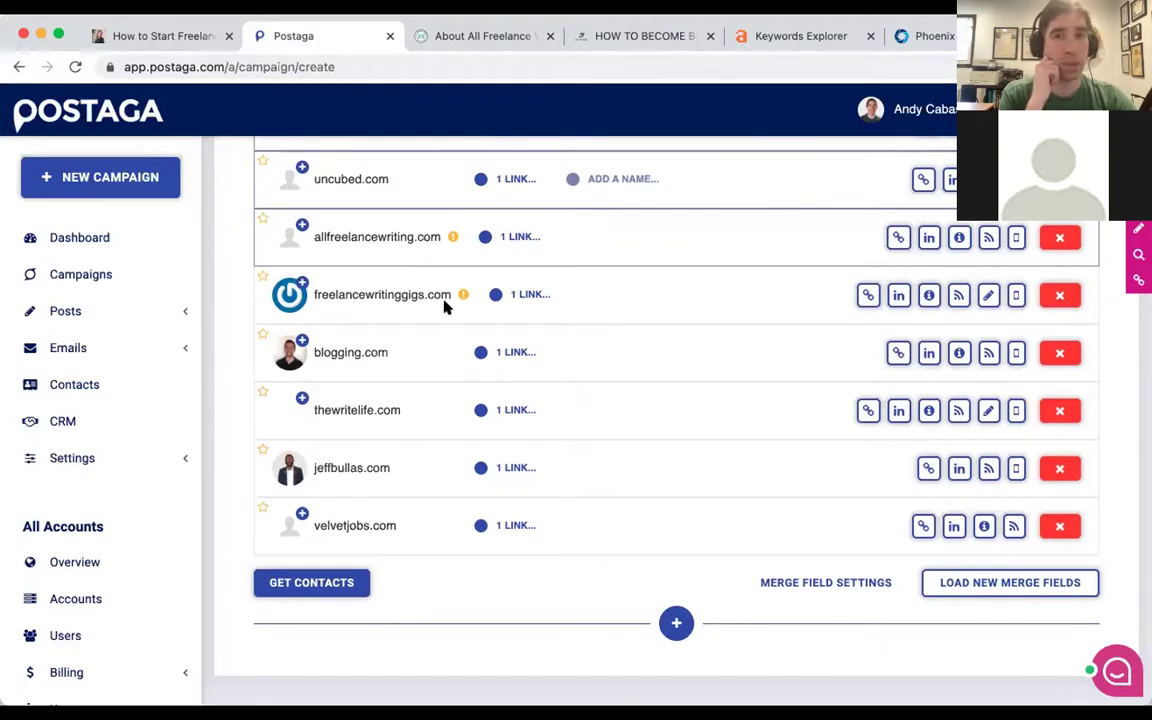
{"action": "scroll", "coordinate": [447, 305], "scroll_direction": "up", "scroll_amount": 4}
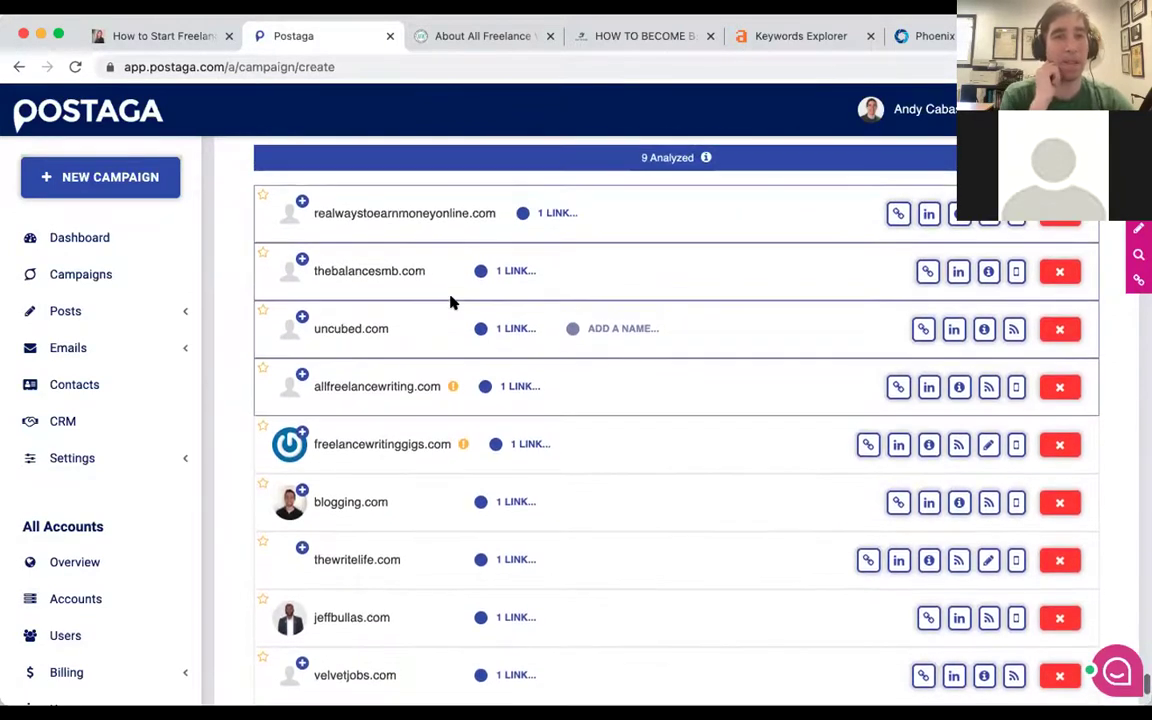
{"action": "mouse_move", "coordinate": [451, 391]}
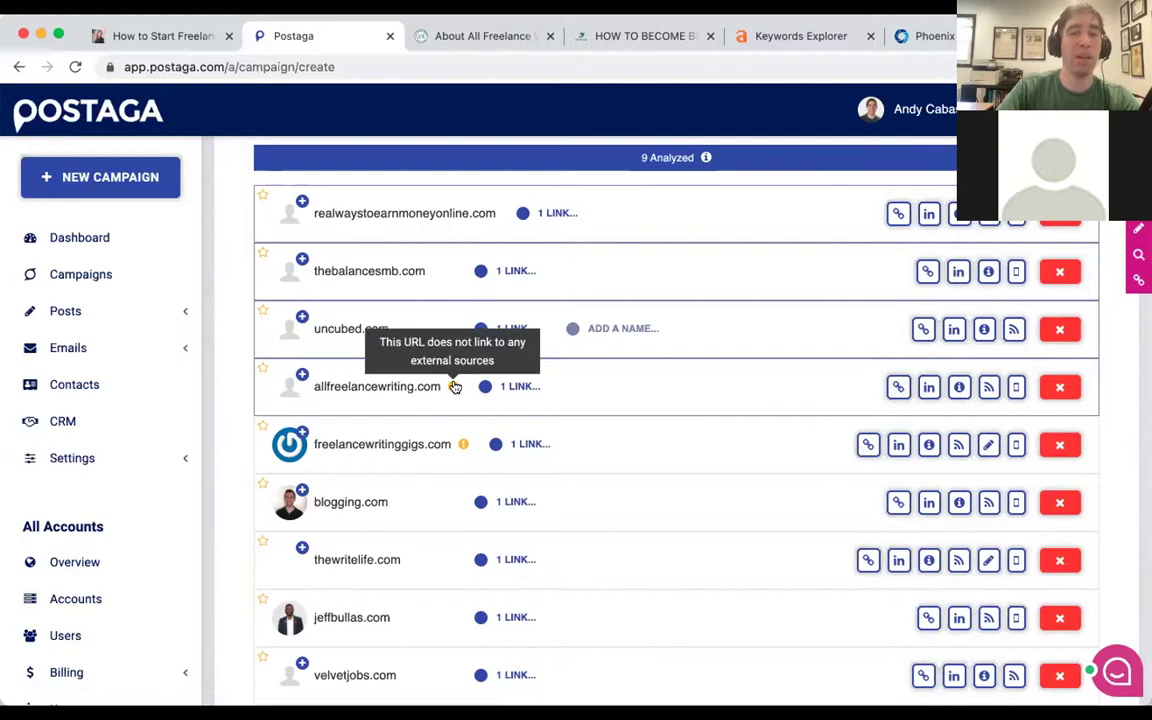
Browse the allfreelancewriting.com 'Resources for Freelance Writers' linking page, then return to Postaga.
{"action": "left_click", "coordinate": [899, 386]}
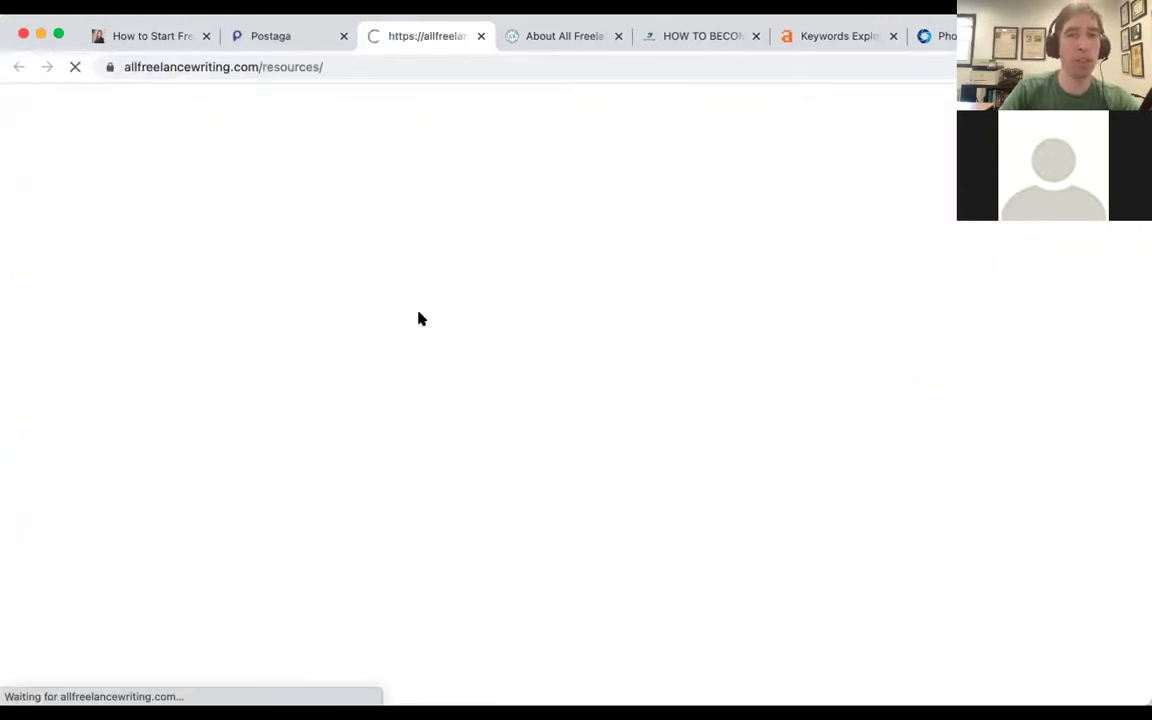
{"action": "scroll", "coordinate": [462, 277], "scroll_direction": "down", "scroll_amount": 5}
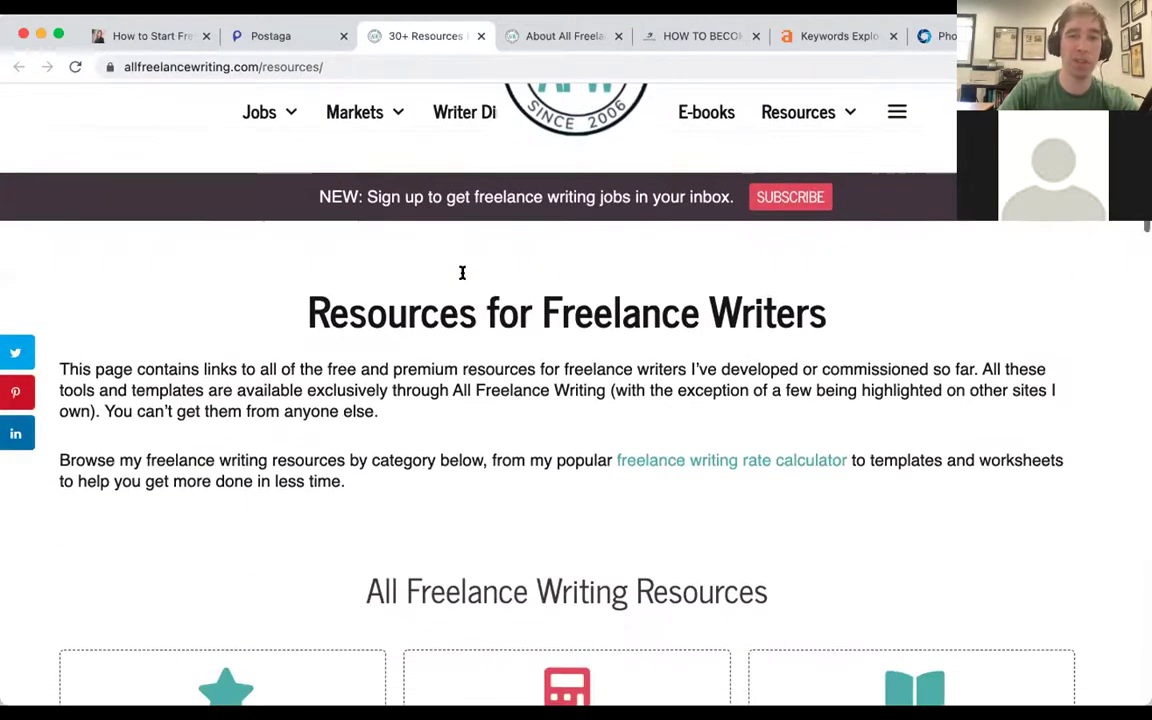
{"action": "scroll", "coordinate": [278, 419], "scroll_direction": "down", "scroll_amount": 3}
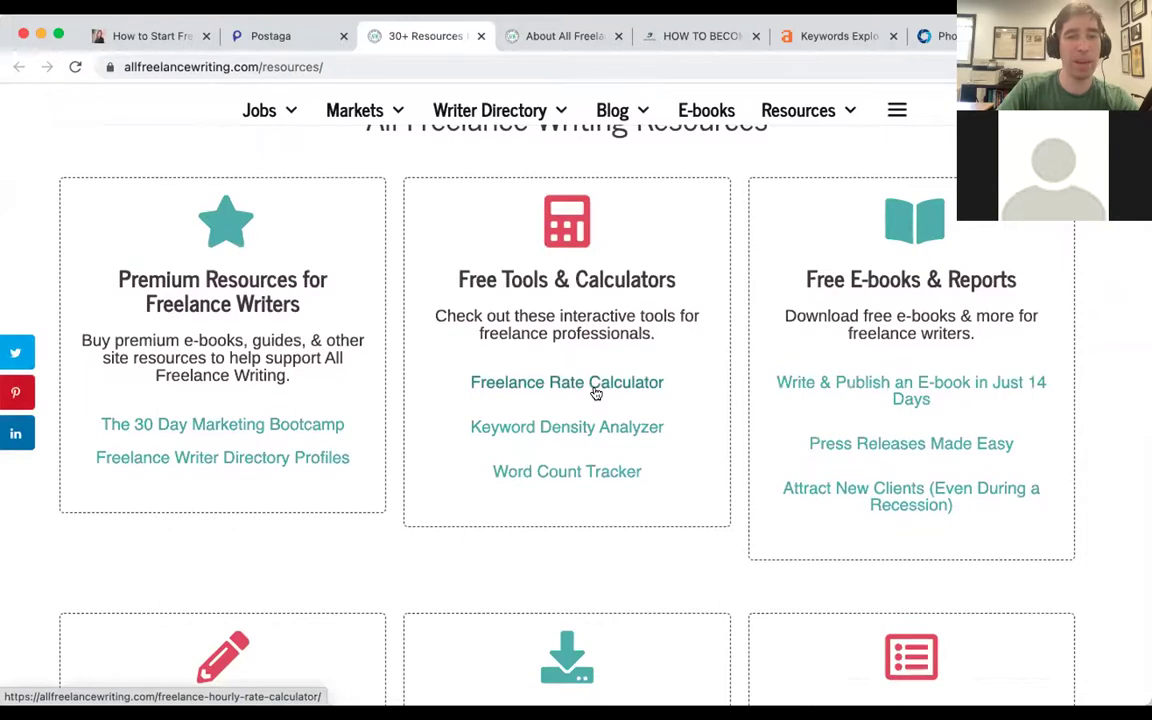
{"action": "left_click", "coordinate": [278, 38]}
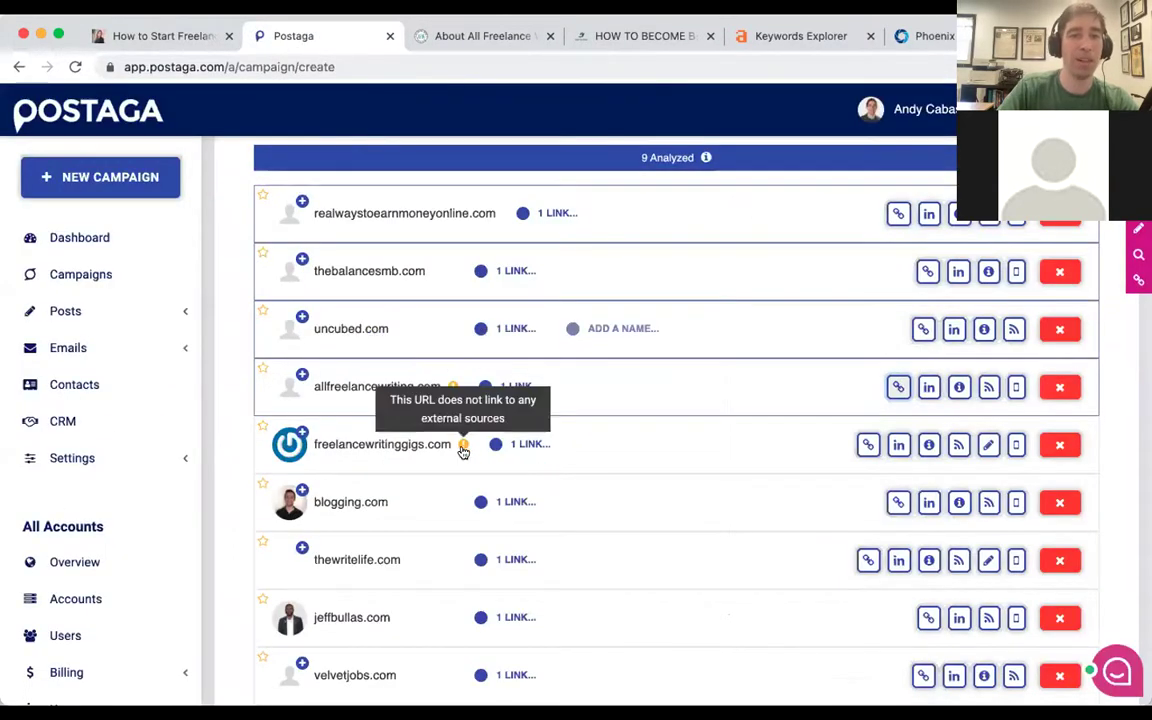
Exclude allfreelancewriting.com and freelancewritinggigs.com using 'Only this campaign' in the Exclude Domain dialog.
{"action": "scroll", "coordinate": [452, 381], "scroll_direction": "down", "scroll_amount": 1}
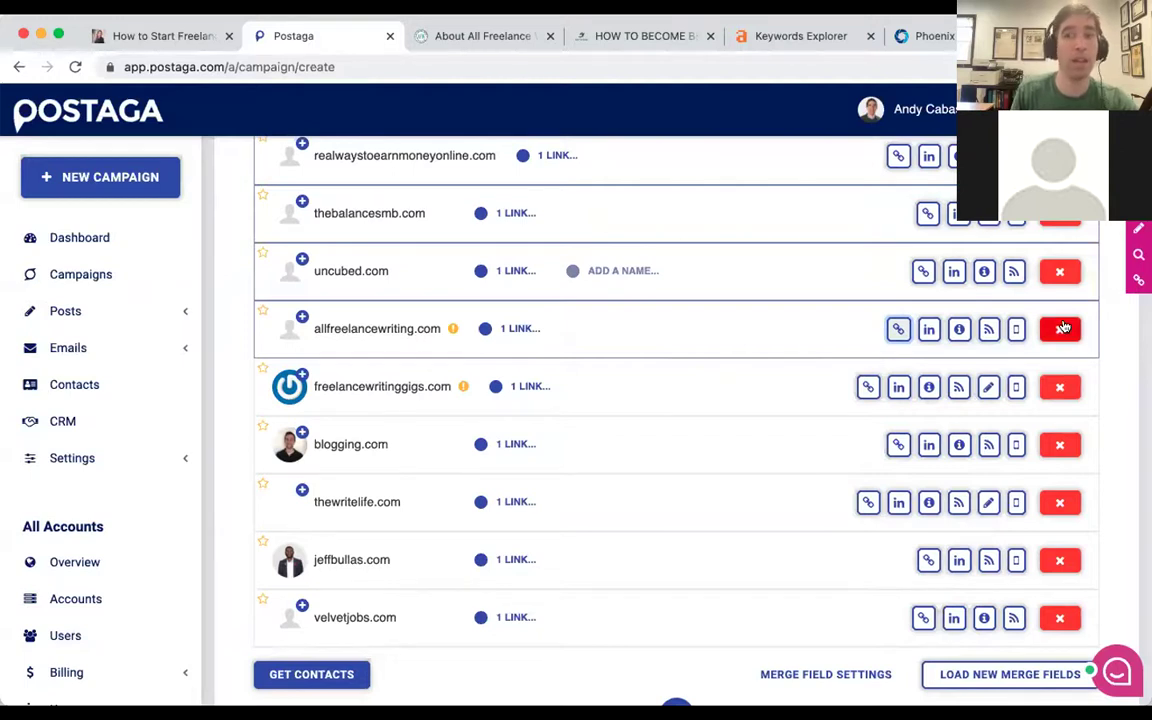
{"action": "scroll", "coordinate": [1064, 327], "scroll_direction": "down", "scroll_amount": 1}
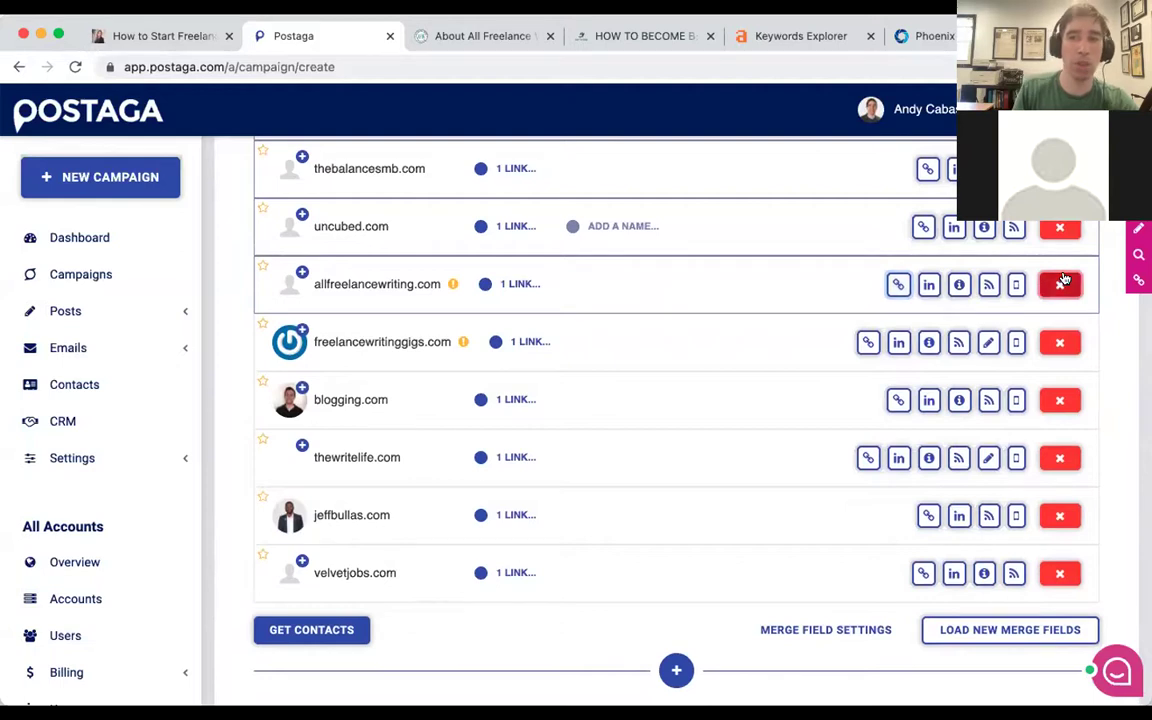
{"action": "left_click", "coordinate": [1064, 278]}
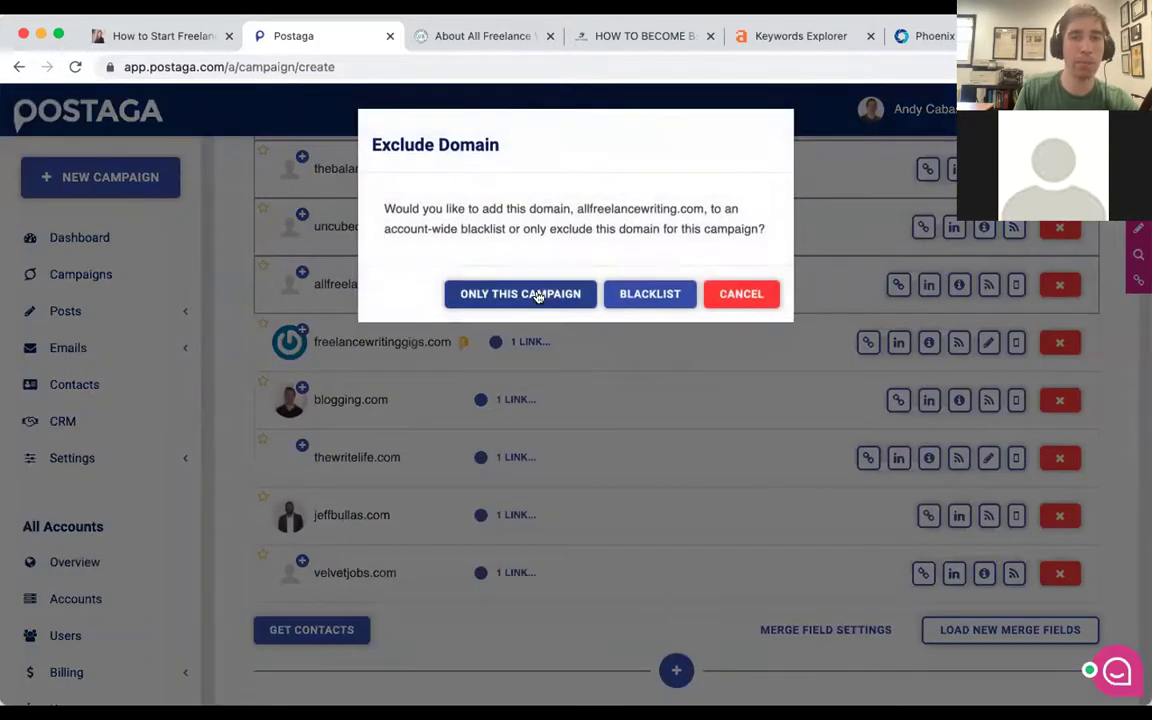
{"action": "left_click", "coordinate": [548, 293]}
{"action": "left_click", "coordinate": [1059, 285]}
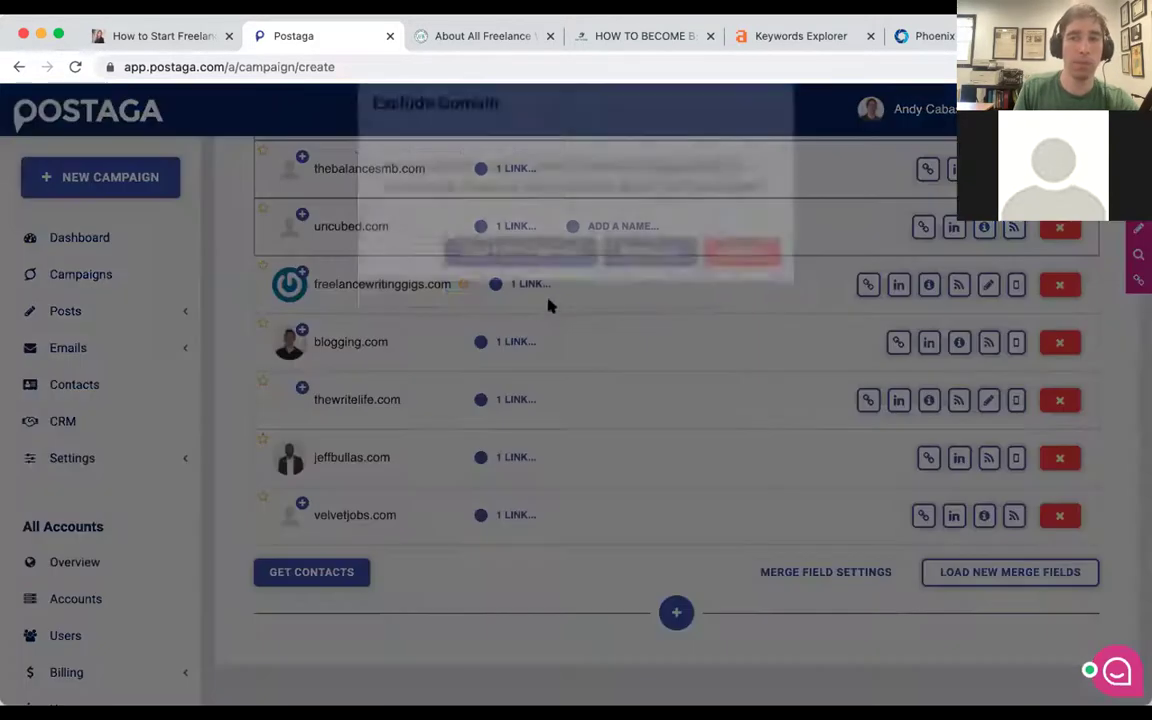
{"action": "left_click", "coordinate": [527, 288]}
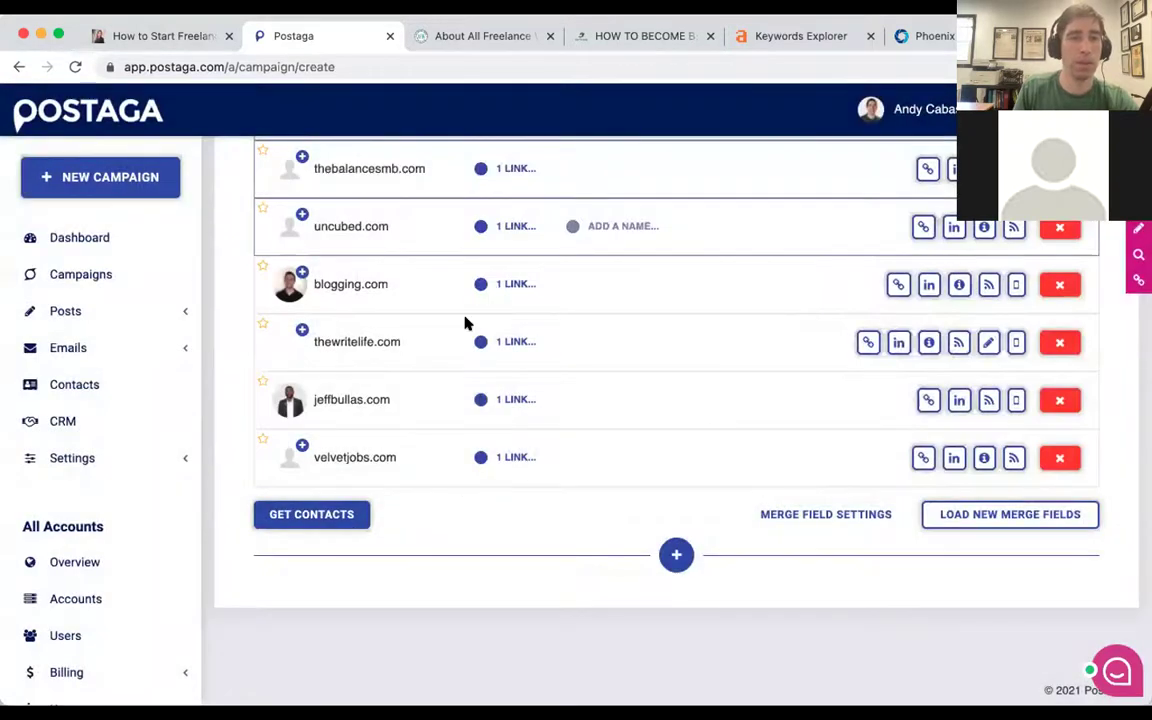
{"action": "scroll", "coordinate": [268, 520], "scroll_direction": "down", "scroll_amount": 1}
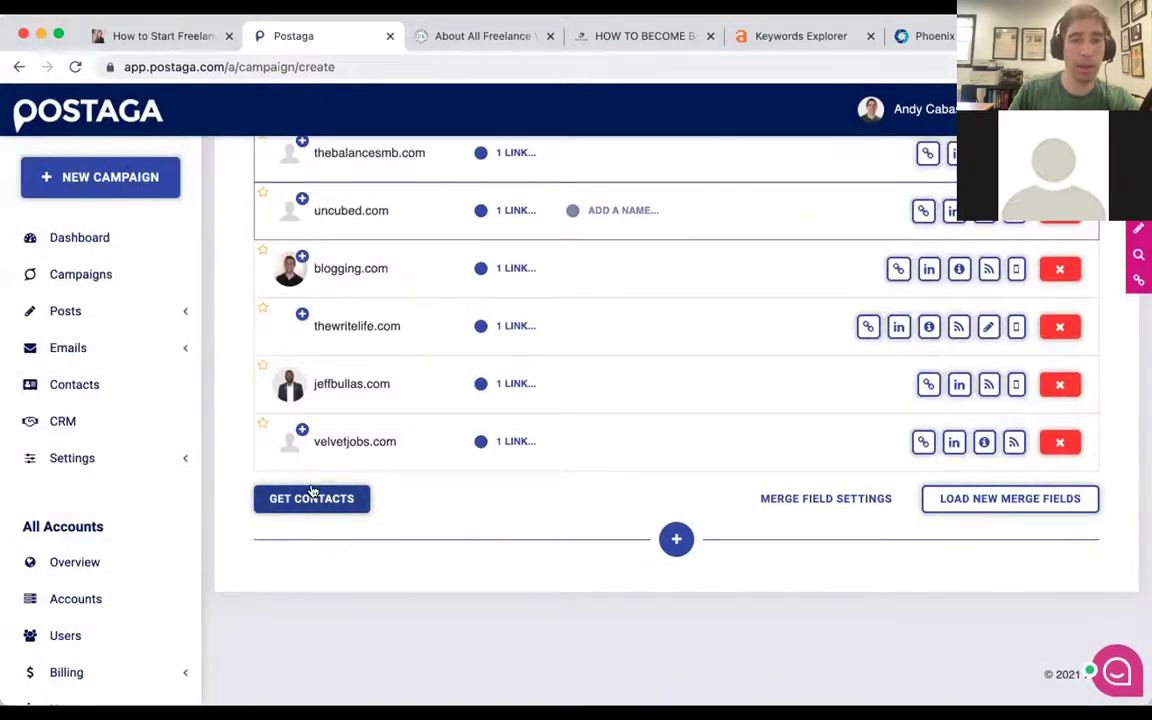
Run GET CONTACTS for the remaining sites and scroll through the search results as they arrive.
{"action": "left_click", "coordinate": [314, 497]}
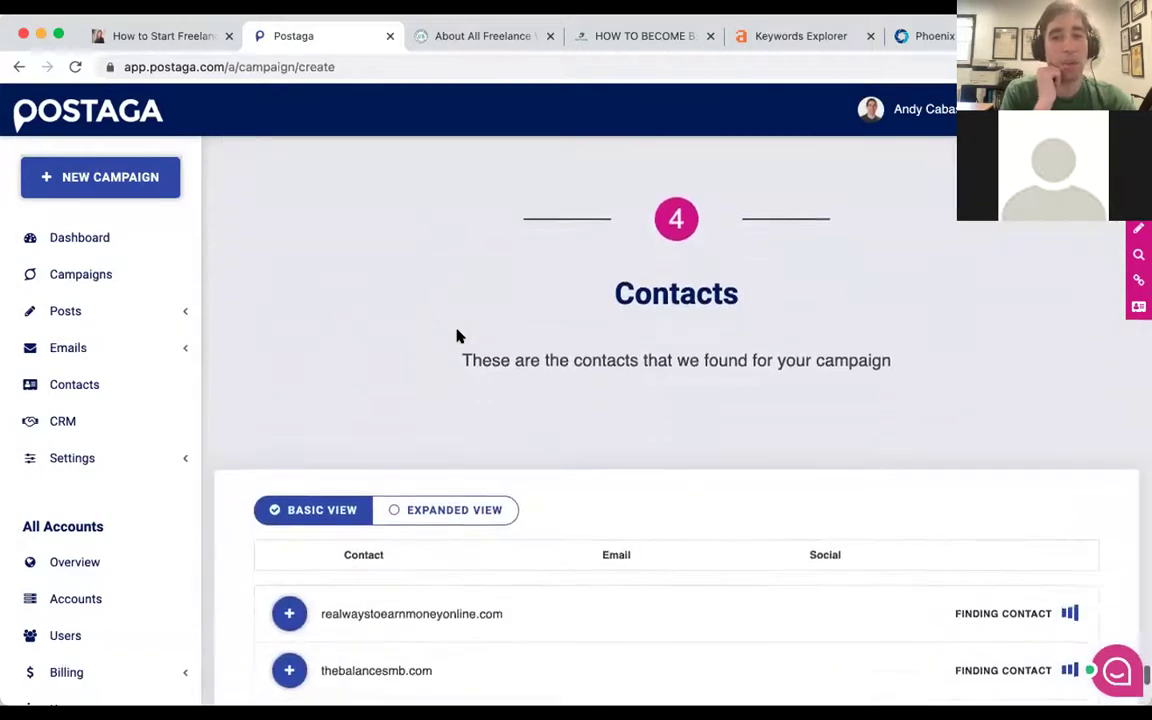
{"action": "scroll", "coordinate": [457, 336], "scroll_direction": "down", "scroll_amount": 4}
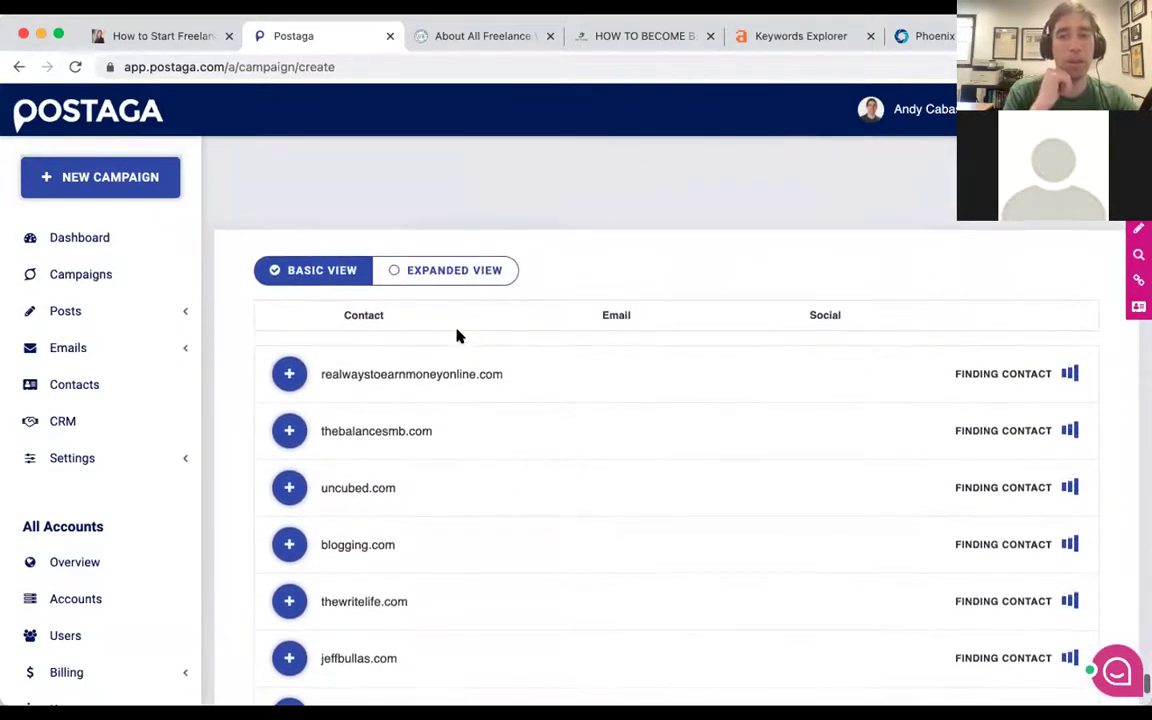
{"action": "scroll", "coordinate": [457, 336], "scroll_direction": "down", "scroll_amount": 1}
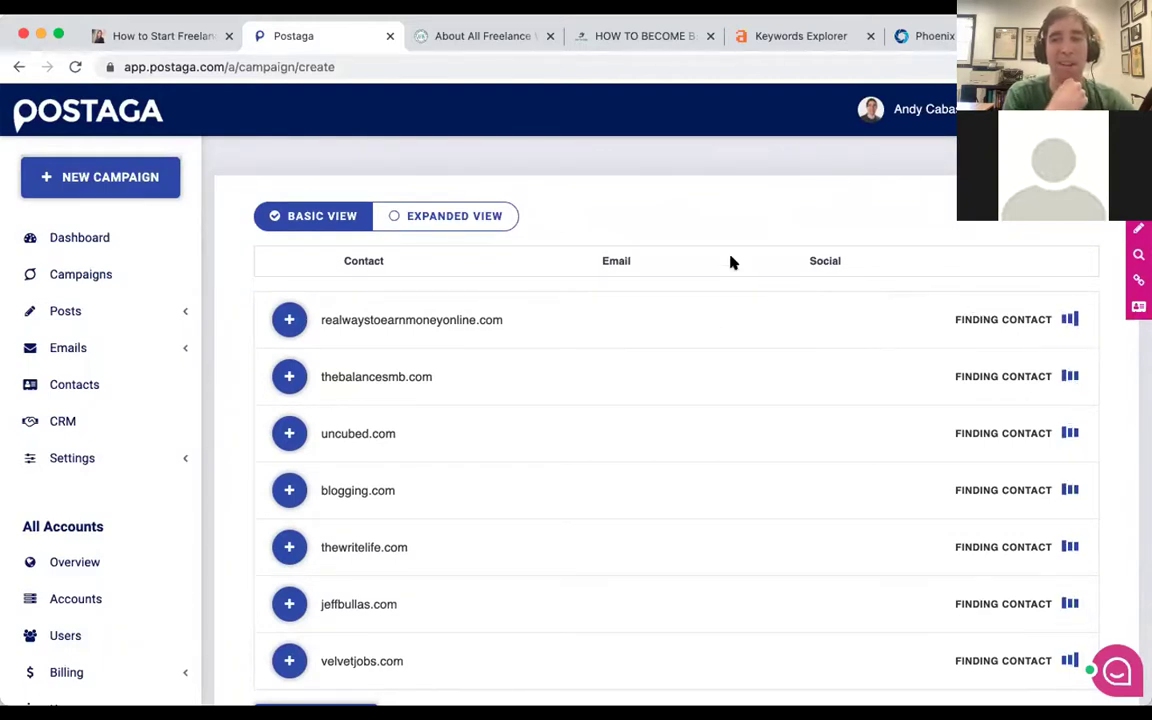
{"action": "scroll", "coordinate": [731, 262], "scroll_direction": "down", "scroll_amount": 1}
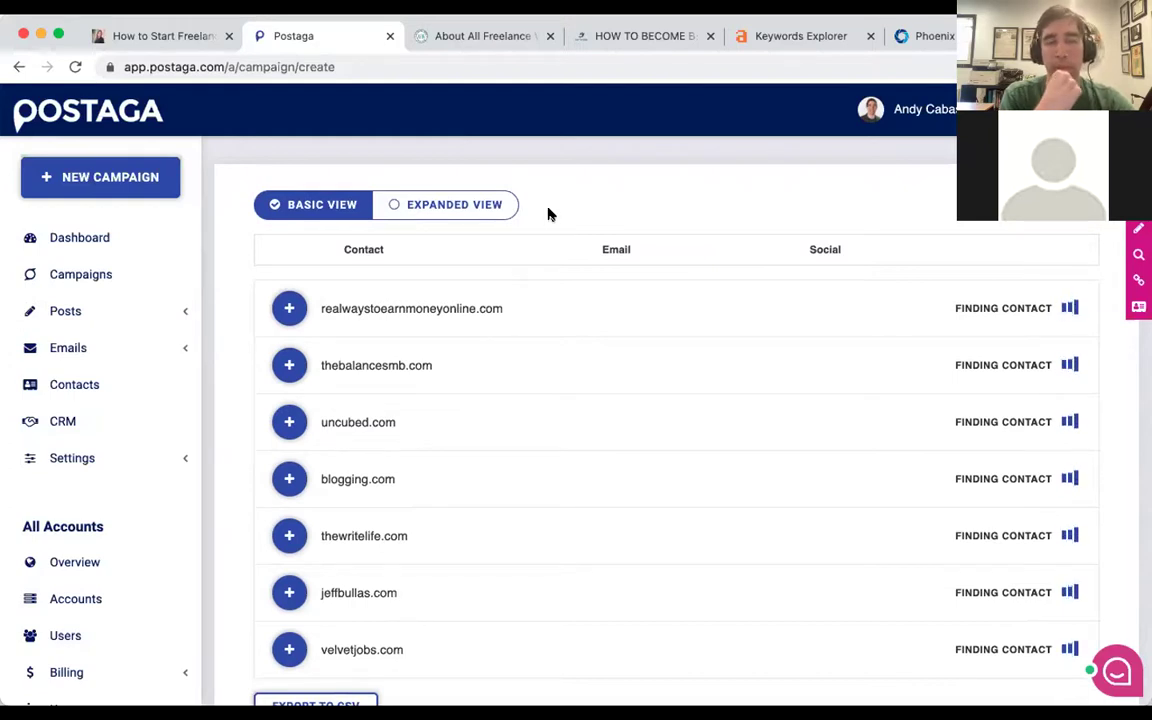
{"action": "scroll", "coordinate": [548, 214], "scroll_direction": "down", "scroll_amount": 1}
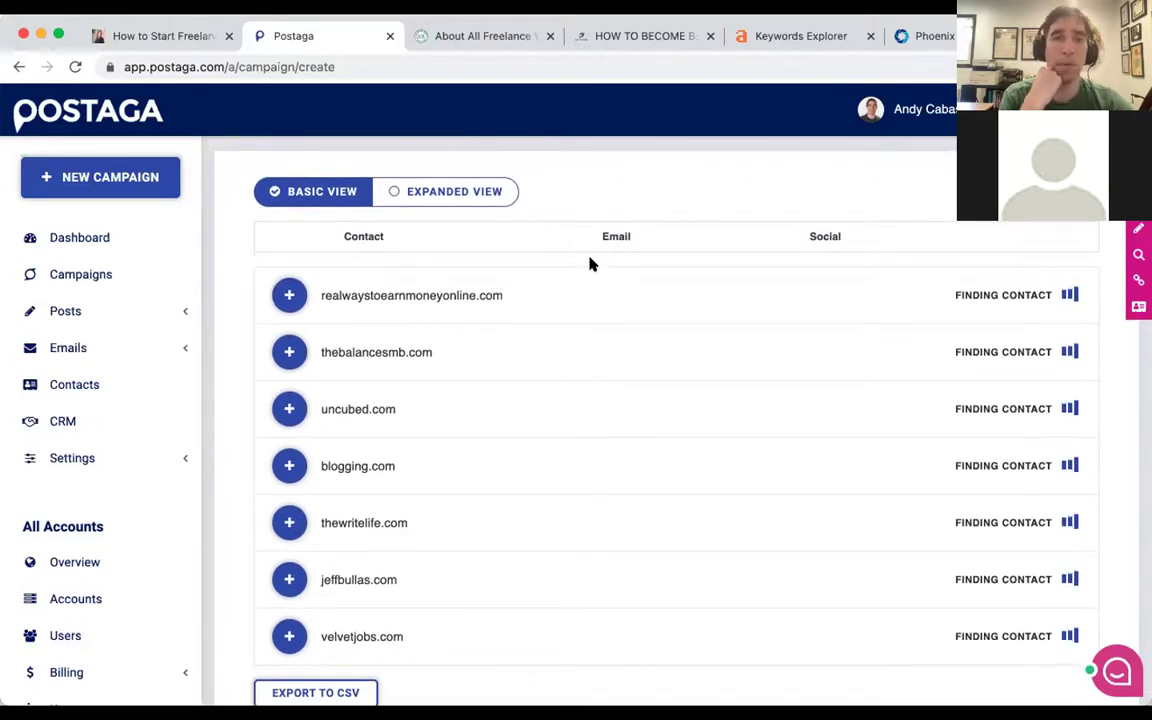
{"action": "scroll", "coordinate": [590, 263], "scroll_direction": "down", "scroll_amount": 1}
{"action": "scroll", "coordinate": [590, 263], "scroll_direction": "down", "scroll_amount": 1}
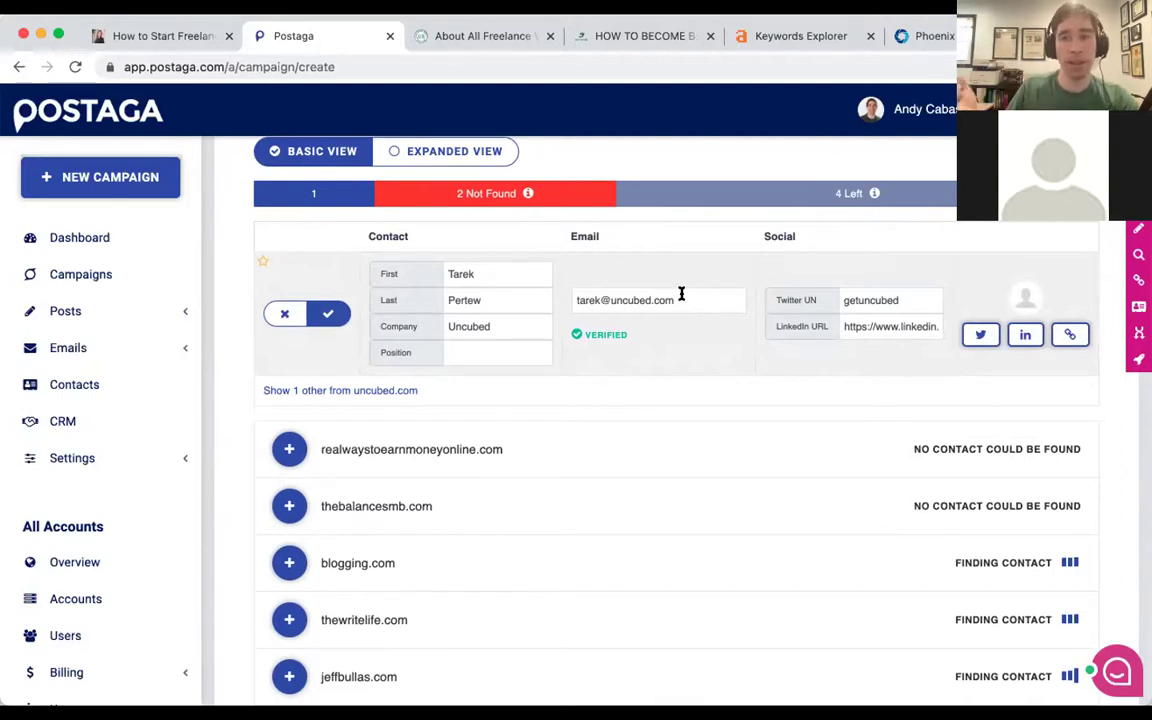
Inspect the uncubed.com contact's VERIFIED email address while the contact search finishes.
{"action": "mouse_move", "coordinate": [609, 338]}
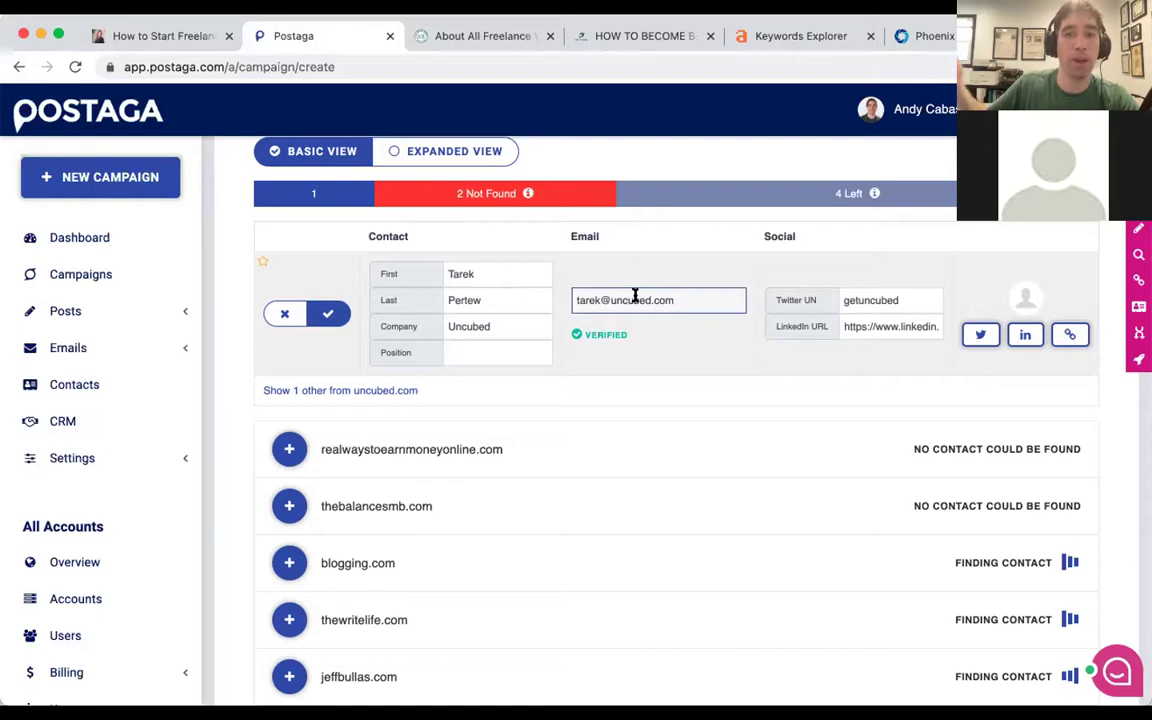
{"action": "left_click_drag", "start_coordinate": [591, 299], "coordinate": [668, 298]}
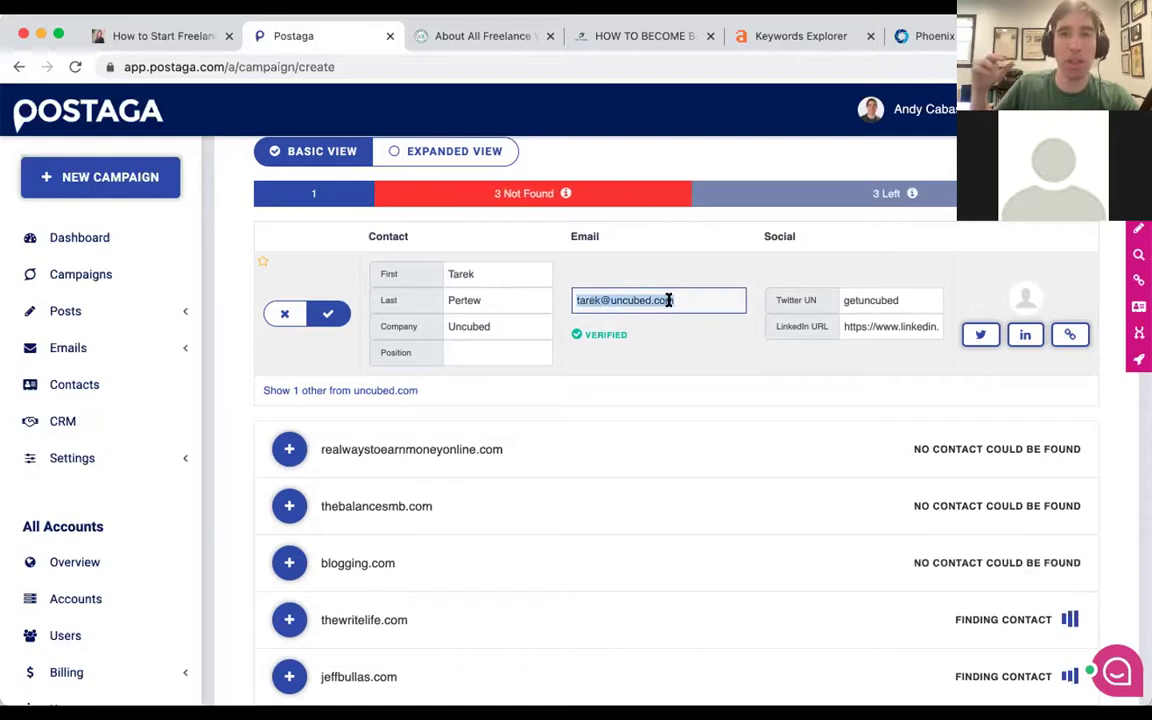
{"action": "left_click", "coordinate": [676, 298]}
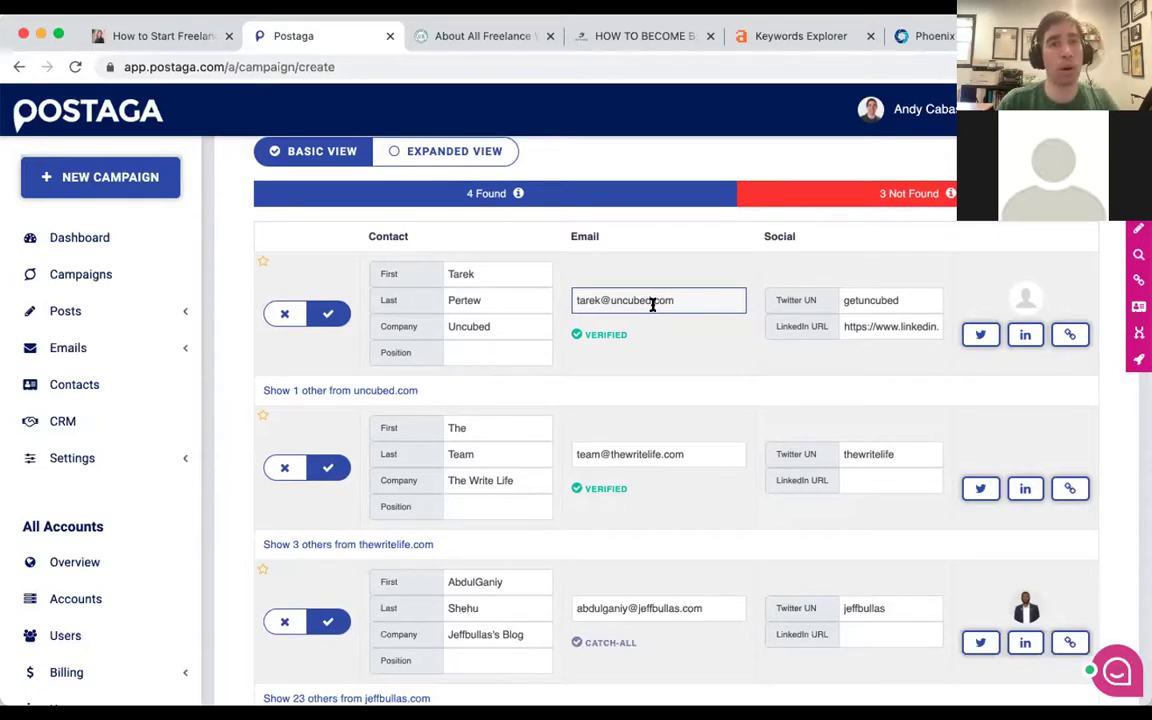
Reveal the Remove contacts from previous campaigns and Remove catch-all buttons below Export to CSV.
{"action": "left_click", "coordinate": [707, 300]}
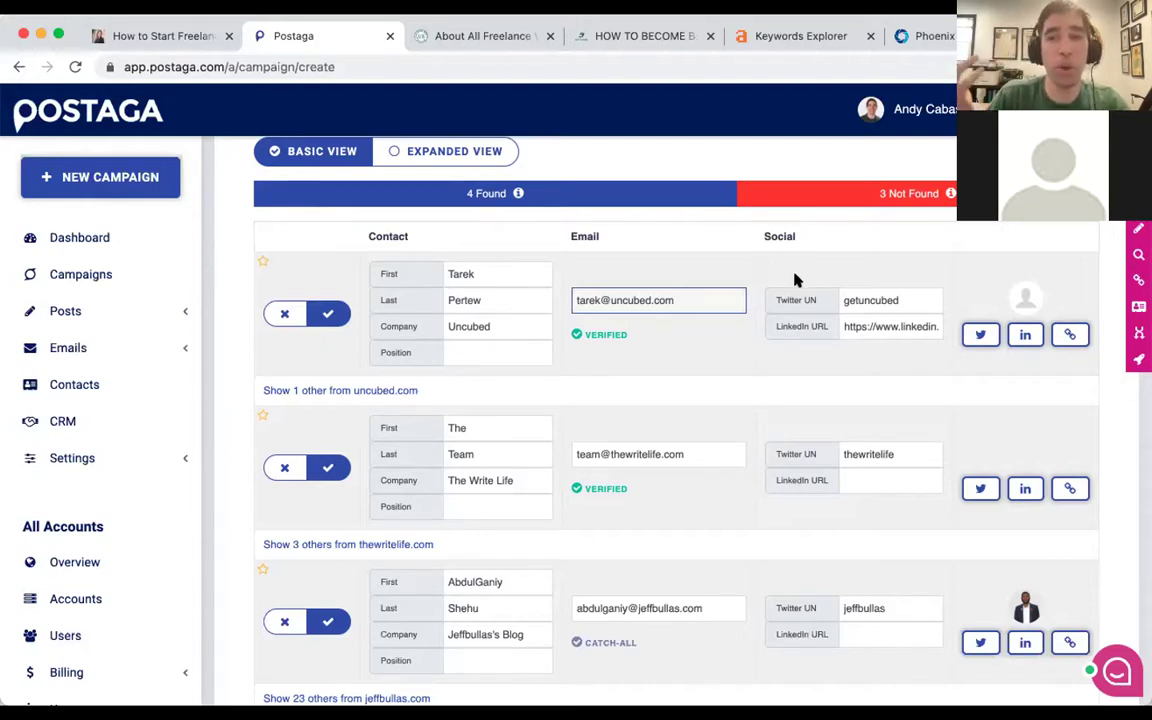
{"action": "scroll", "coordinate": [795, 280], "scroll_direction": "down", "scroll_amount": 1}
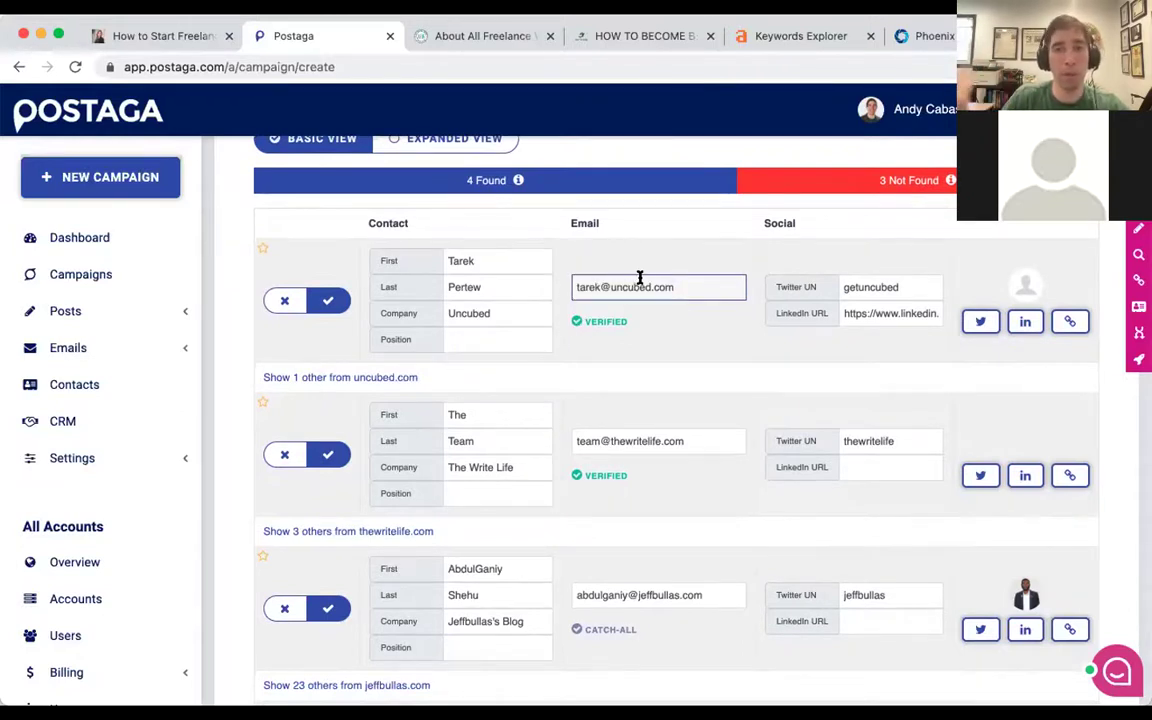
{"action": "scroll", "coordinate": [684, 283], "scroll_direction": "down", "scroll_amount": 3}
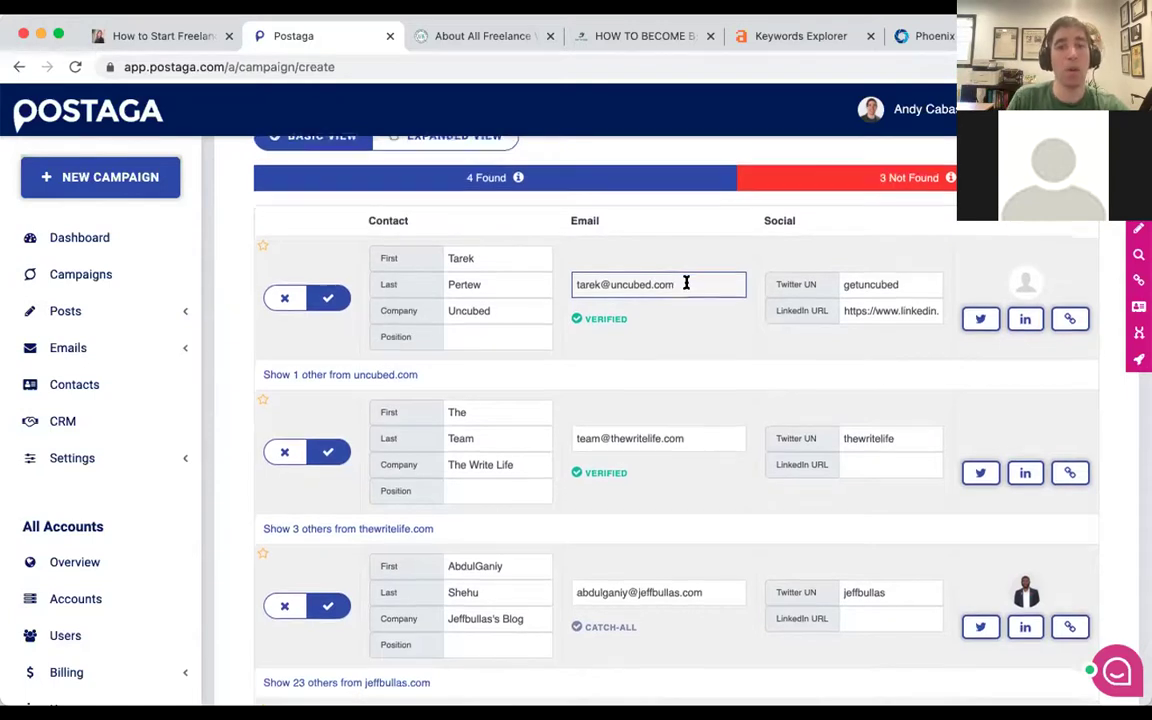
{"action": "scroll", "coordinate": [686, 283], "scroll_direction": "down", "scroll_amount": 1}
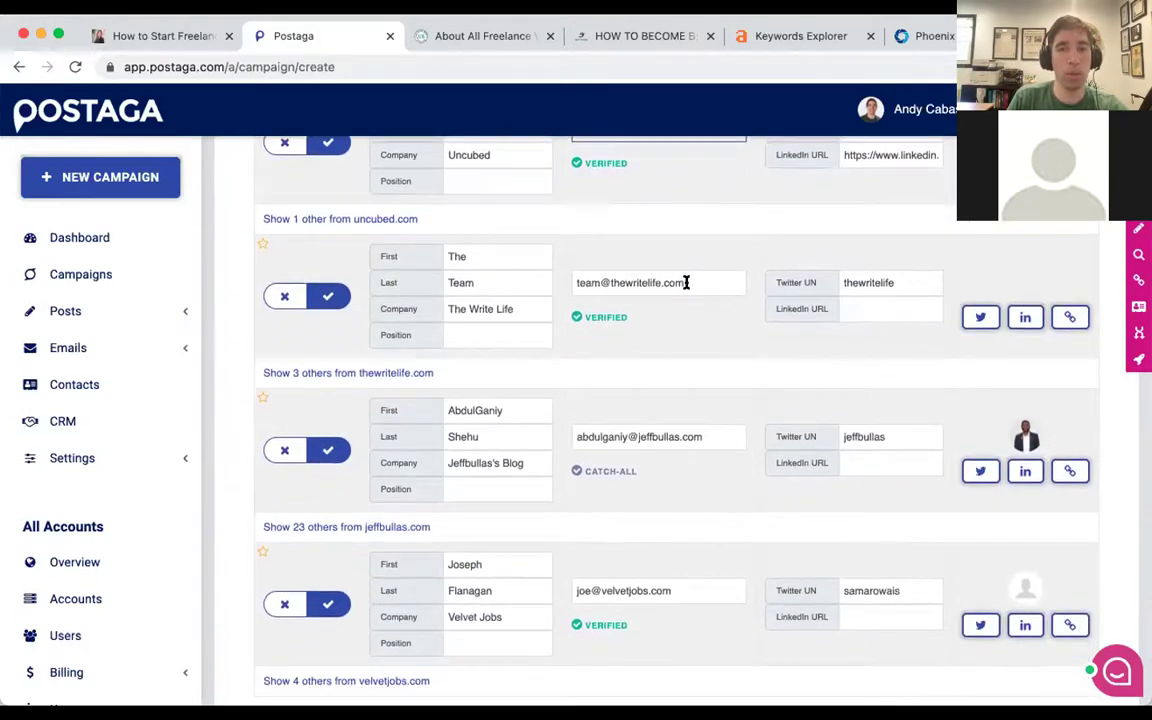
{"action": "scroll", "coordinate": [686, 283], "scroll_direction": "down", "scroll_amount": 12}
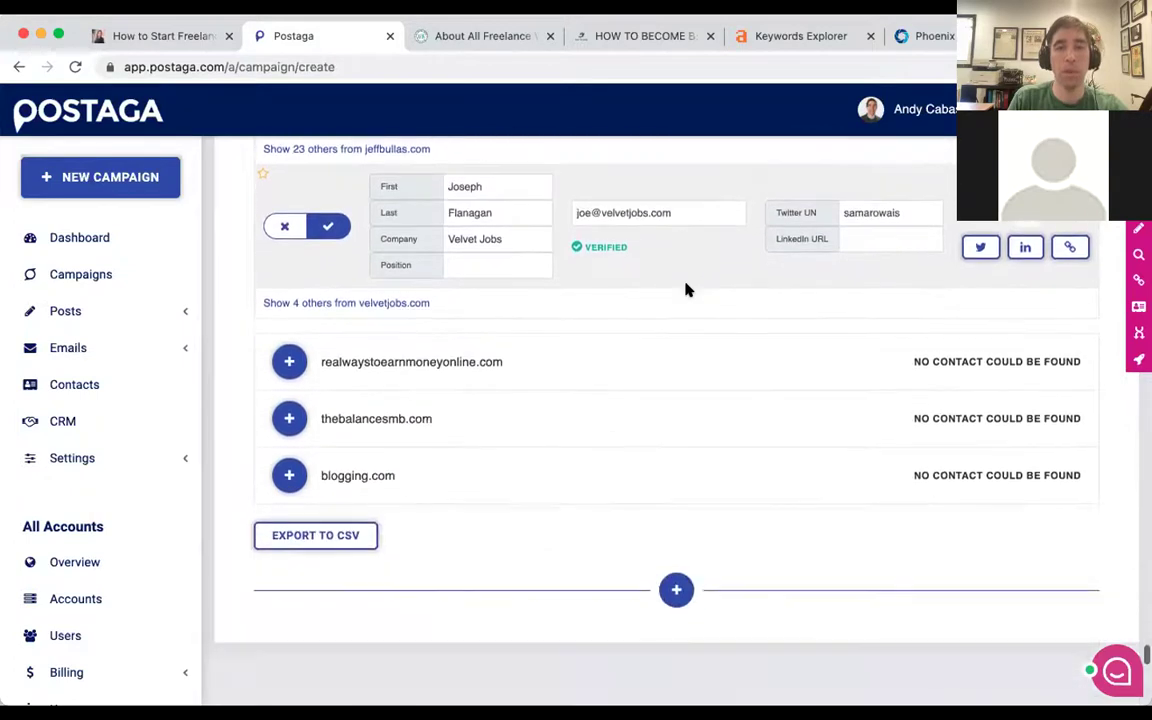
{"action": "scroll", "coordinate": [686, 290], "scroll_direction": "down", "scroll_amount": 1}
{"action": "left_click", "coordinate": [675, 428]}
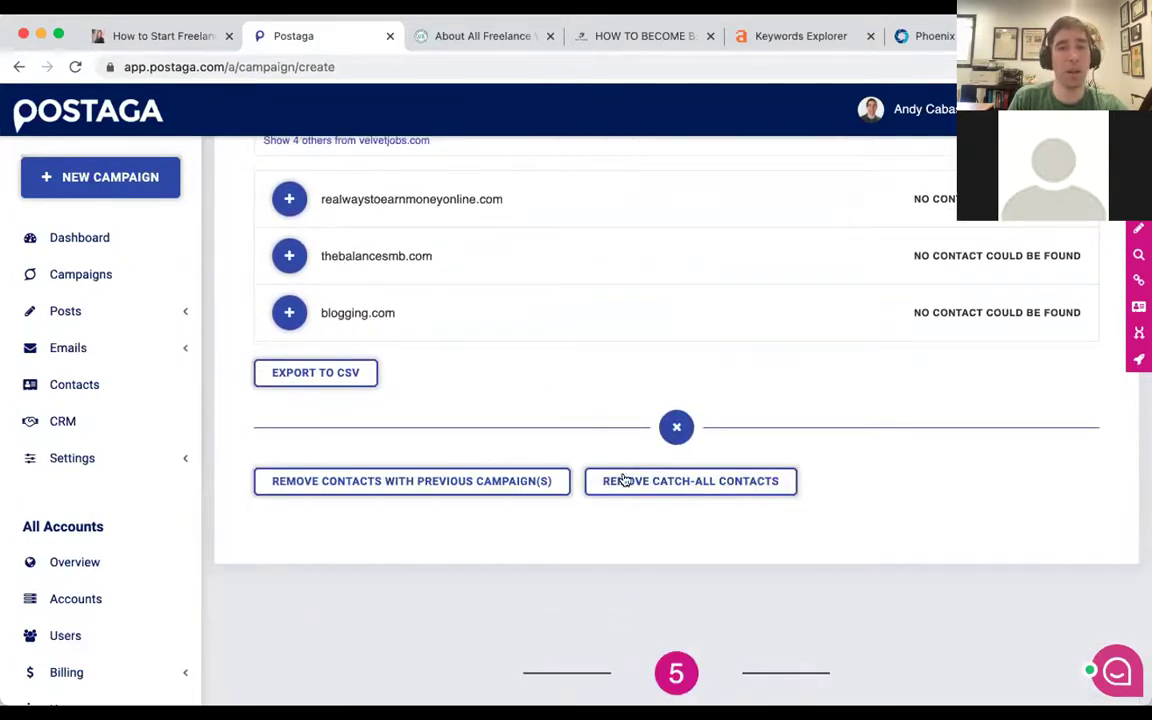
{"action": "scroll", "coordinate": [653, 458], "scroll_direction": "up", "scroll_amount": 4}
{"action": "scroll", "coordinate": [652, 458], "scroll_direction": "up", "scroll_amount": 13}
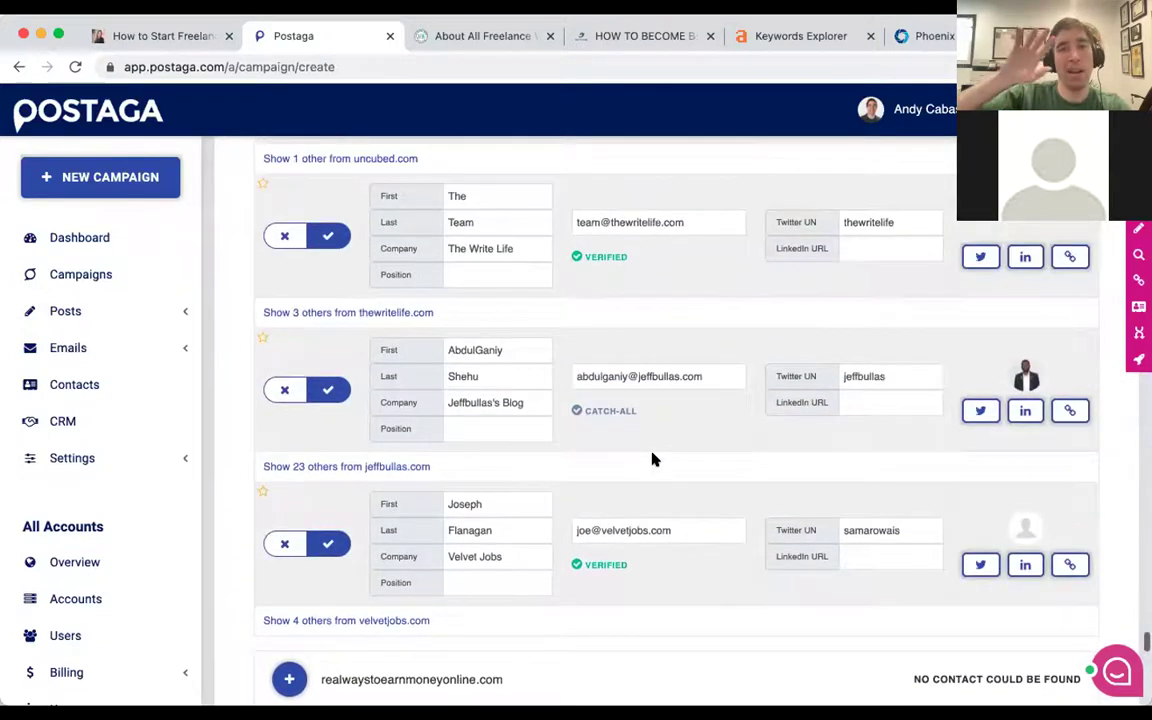
{"action": "scroll", "coordinate": [652, 458], "scroll_direction": "down", "scroll_amount": 3}
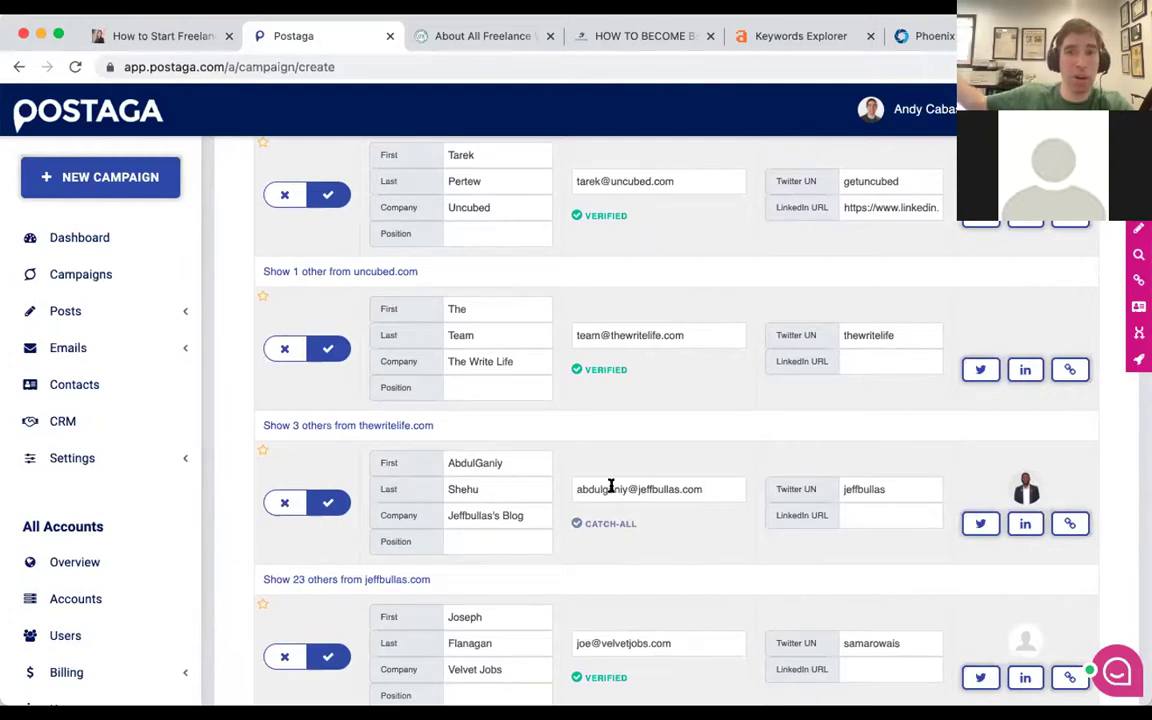
{"action": "left_click", "coordinate": [625, 487]}
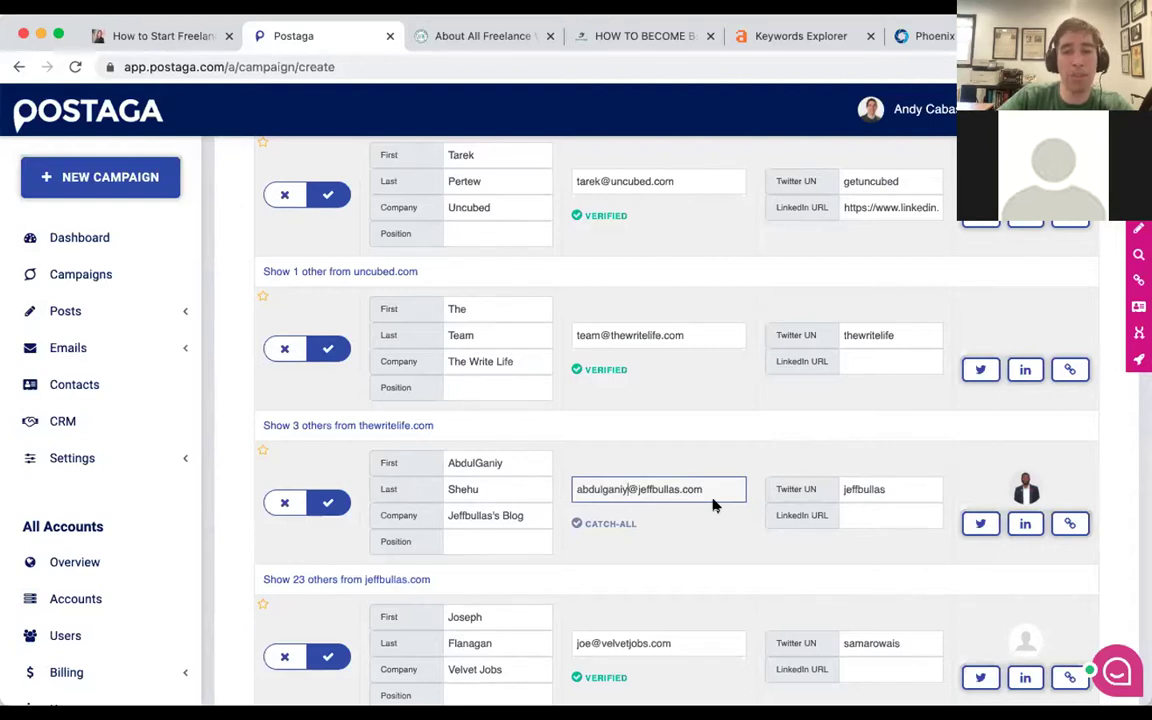
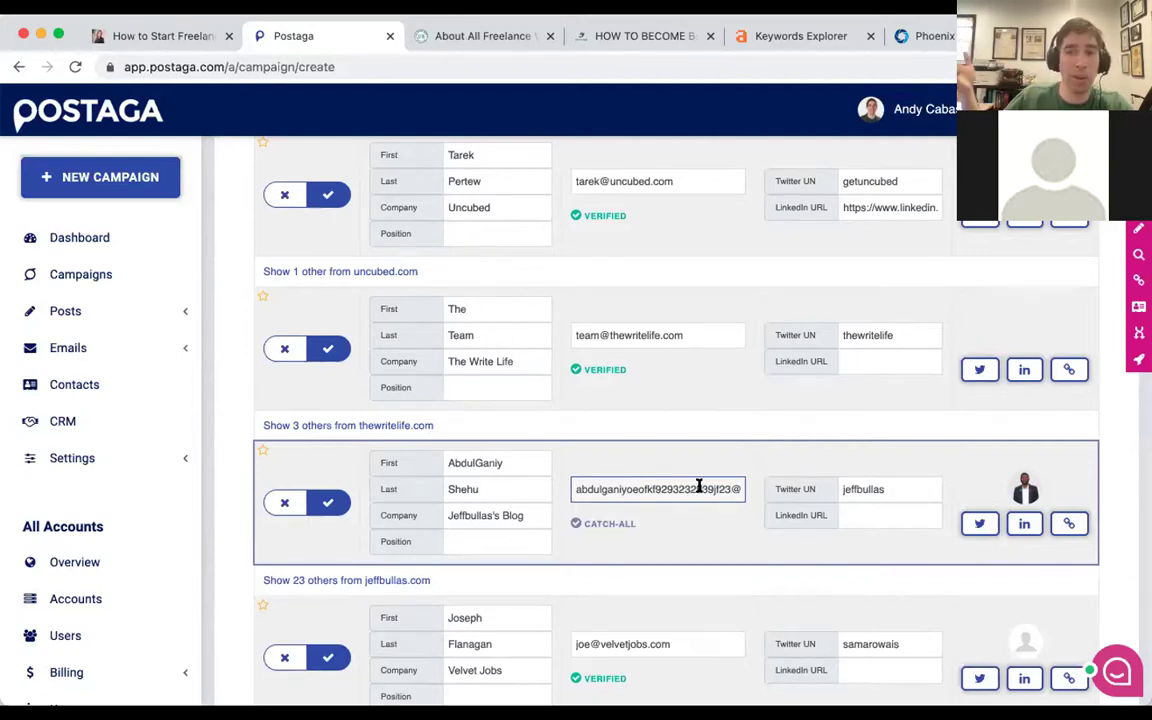
{"action": "scroll", "coordinate": [708, 474], "scroll_direction": "down", "scroll_amount": 1}
{"action": "scroll", "coordinate": [706, 475], "scroll_direction": "down", "scroll_amount": 1}
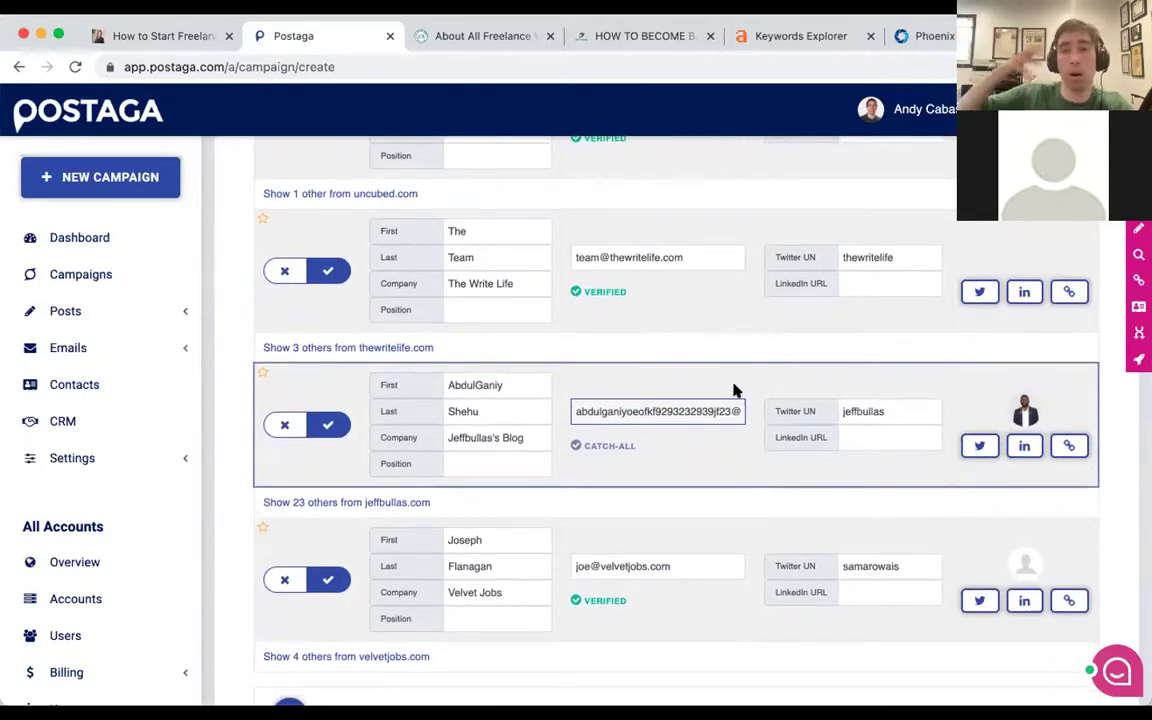
{"action": "scroll", "coordinate": [733, 391], "scroll_direction": "down", "scroll_amount": 1}
{"action": "key", "text": "Right"}
{"action": "key", "text": "Home"}
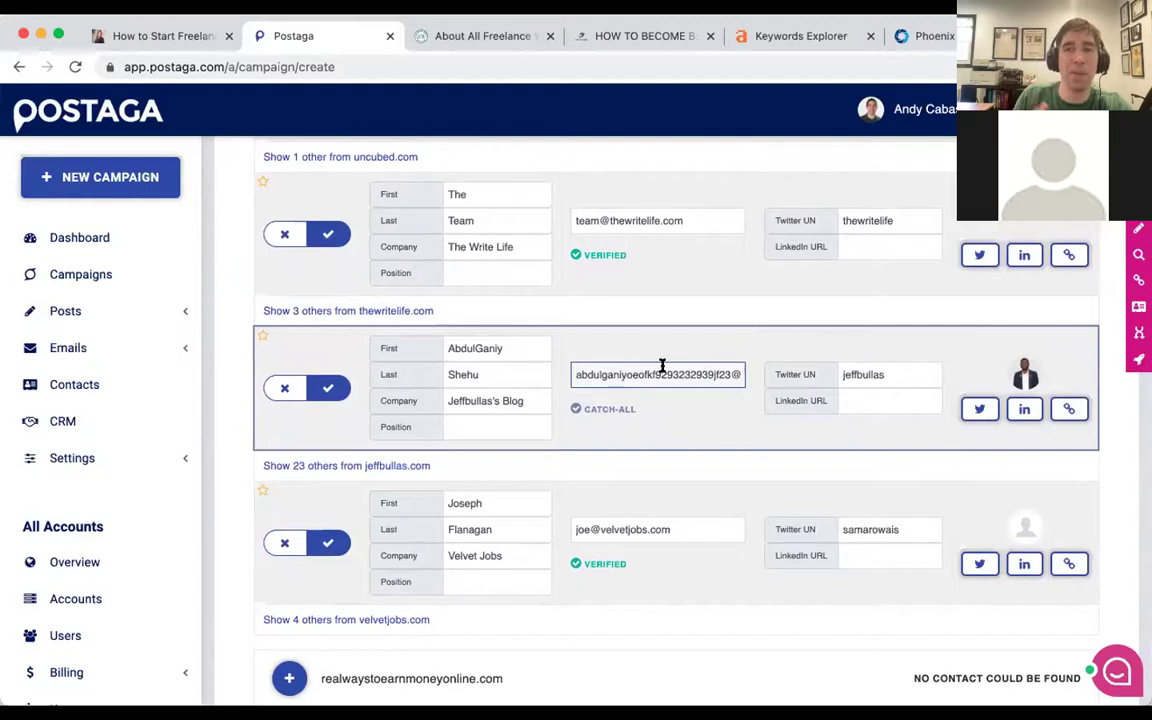
Scroll down the contact list to the Remove contacts buttons and back.
{"action": "scroll", "coordinate": [662, 365], "scroll_direction": "up", "scroll_amount": 1}
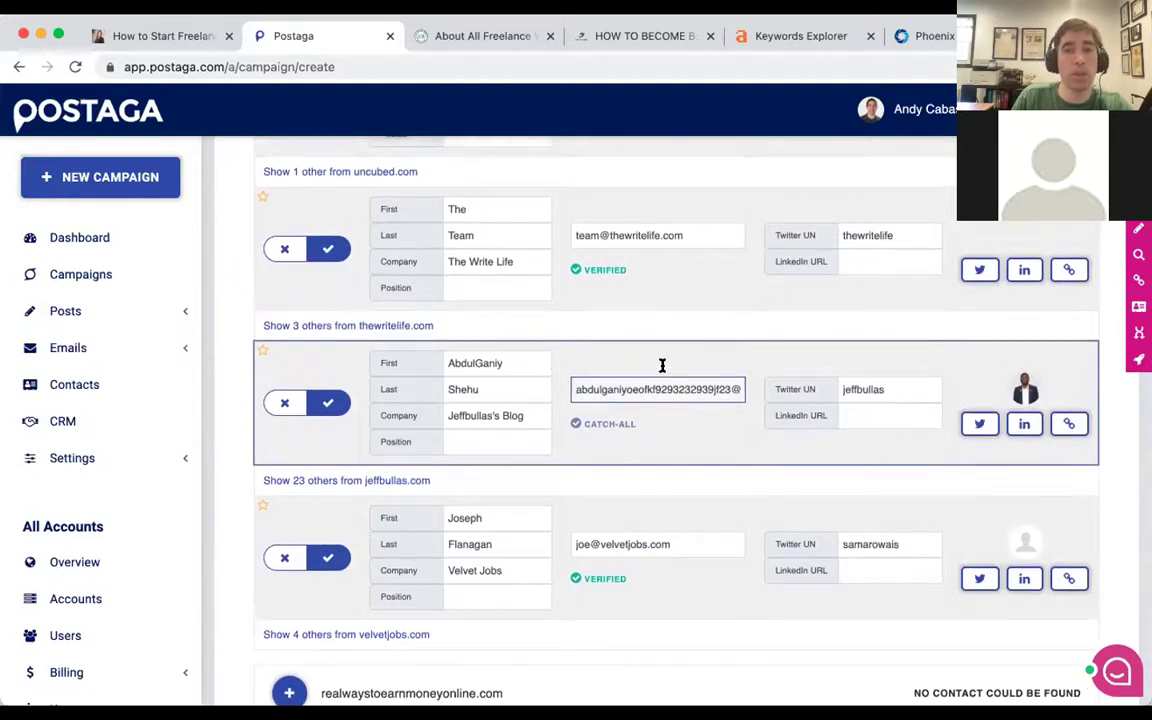
{"action": "scroll", "coordinate": [650, 385], "scroll_direction": "down", "scroll_amount": 1}
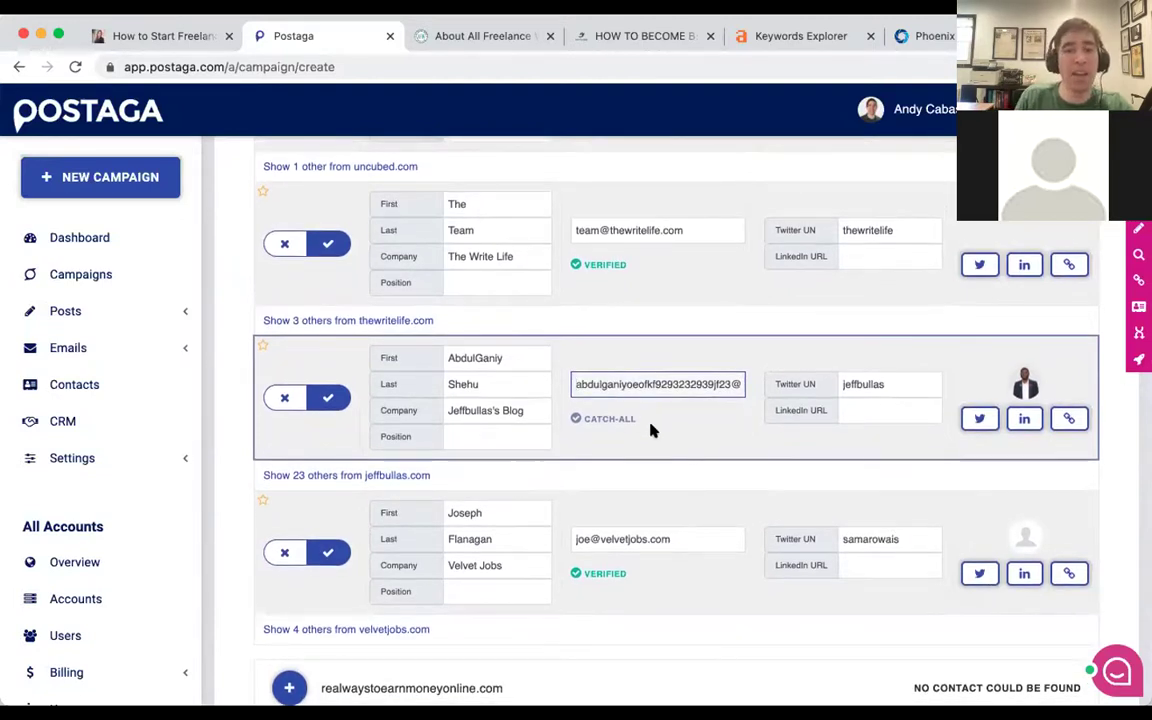
{"action": "scroll", "coordinate": [650, 430], "scroll_direction": "down", "scroll_amount": 2}
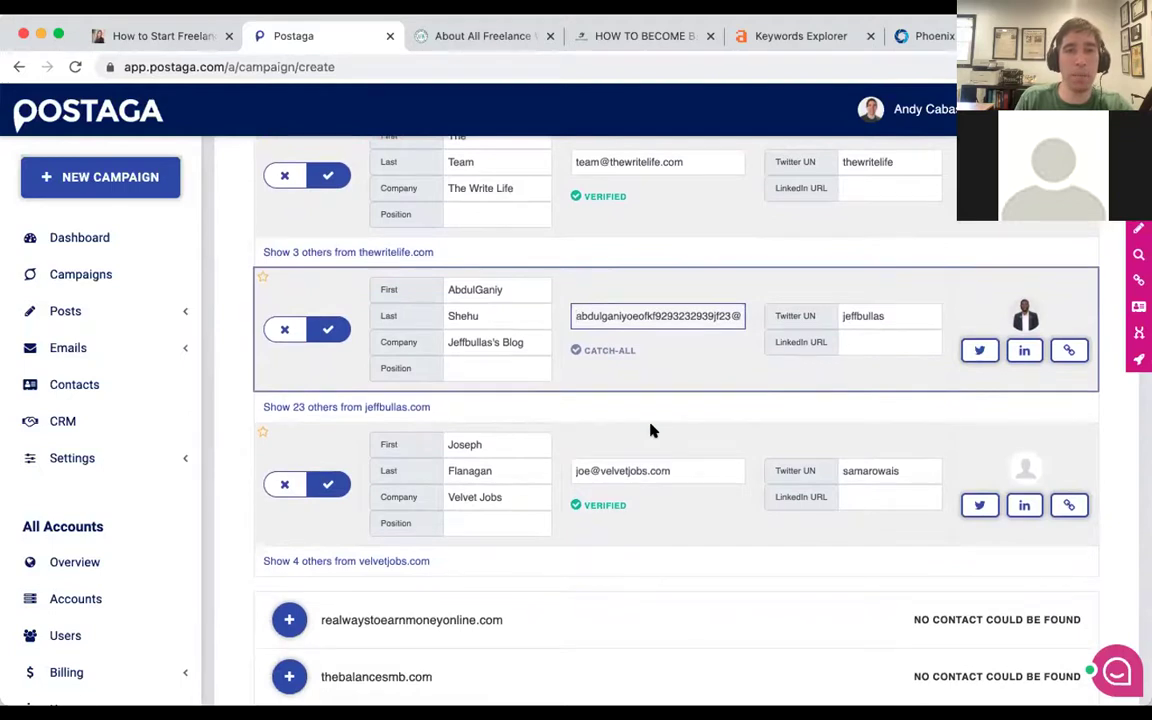
{"action": "scroll", "coordinate": [641, 374], "scroll_direction": "down", "scroll_amount": 10}
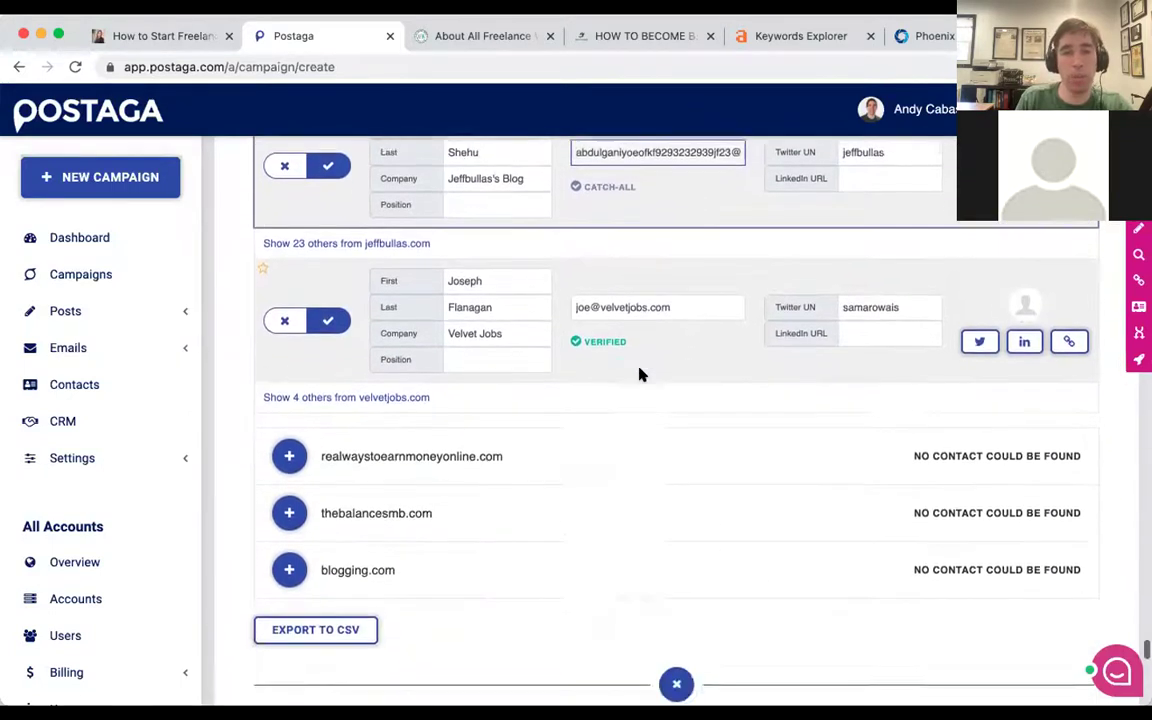
{"action": "mouse_move", "coordinate": [662, 486]}
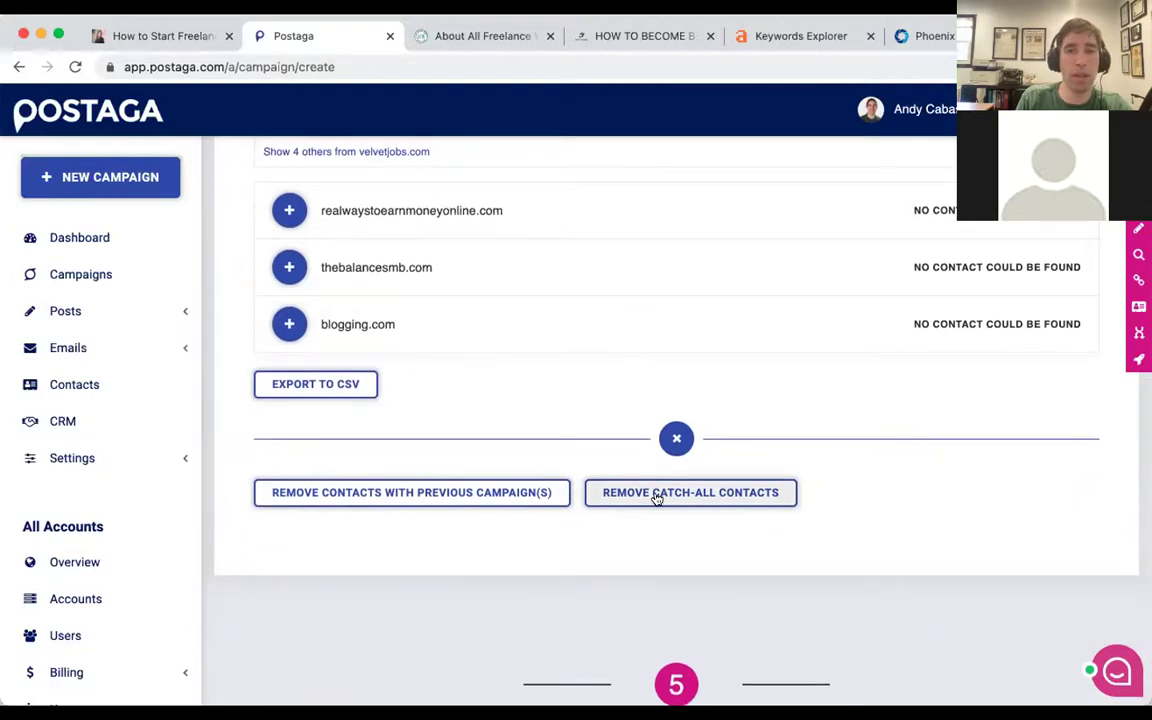
{"action": "scroll", "coordinate": [648, 465], "scroll_direction": "up", "scroll_amount": 15}
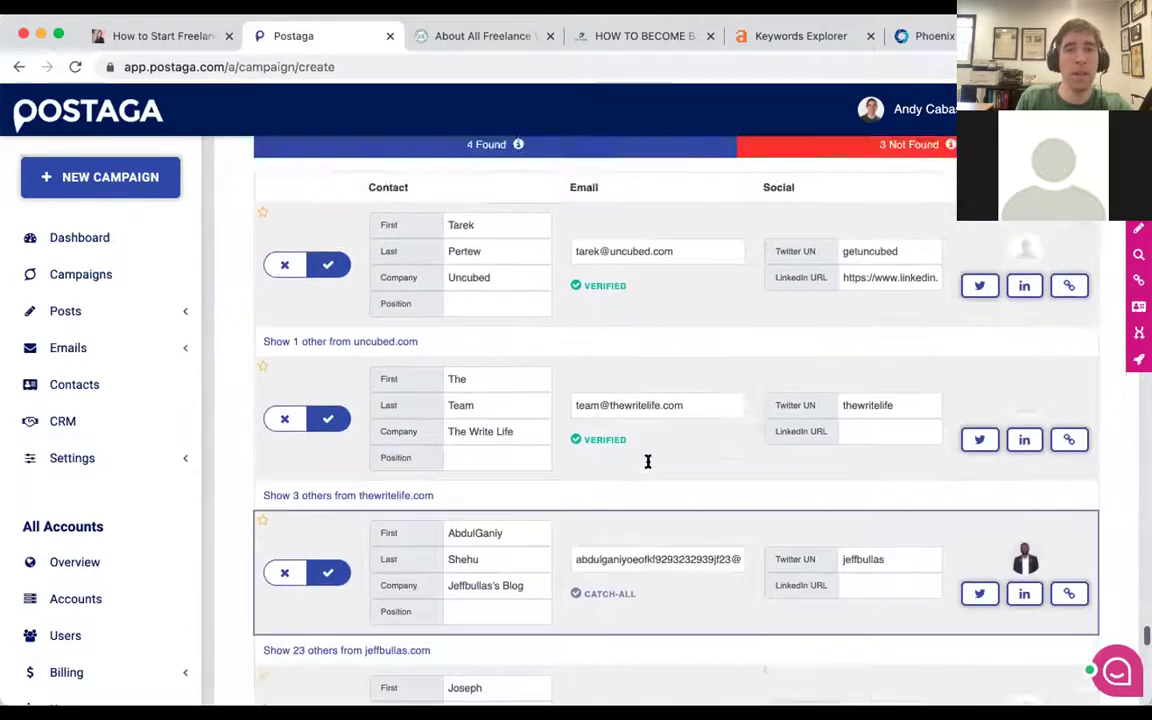
Clear the placeholder contact name 'The Team' and check the Uncubed and The Write Life first names.
{"action": "scroll", "coordinate": [648, 462], "scroll_direction": "up", "scroll_amount": 3}
{"action": "double_click", "coordinate": [514, 509]}
{"action": "key", "text": "BackSpace"}
{"action": "key", "text": "Tab"}
{"action": "key", "text": "BackSpace"}
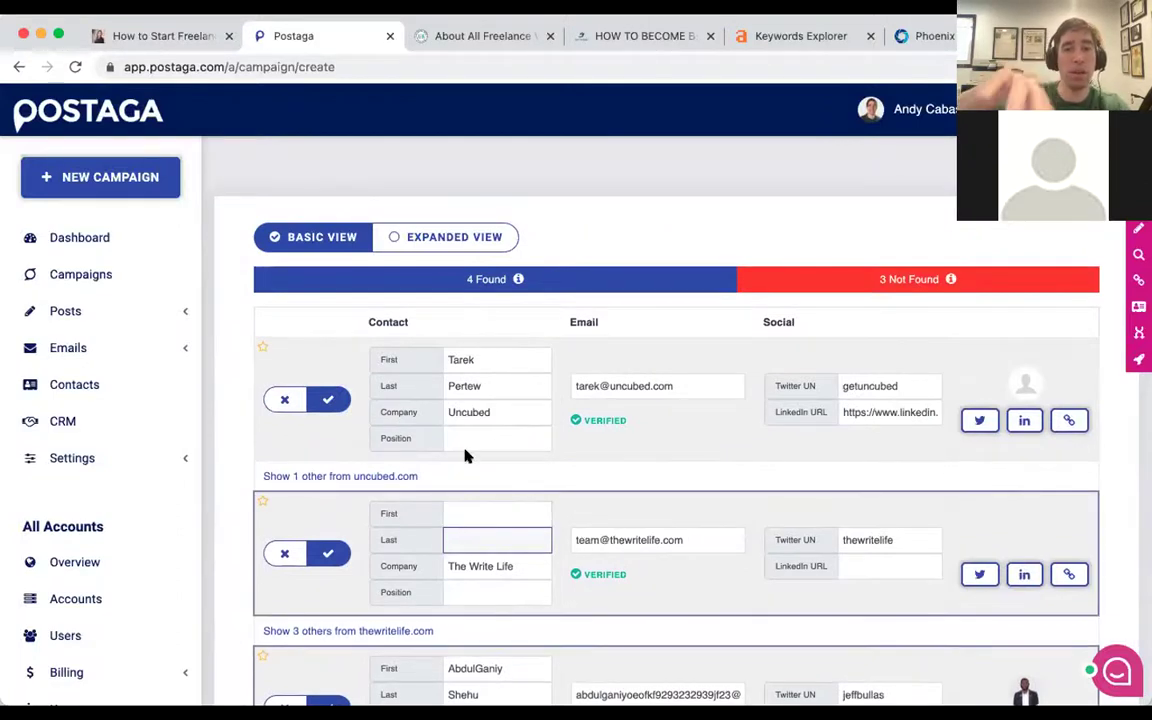
{"action": "left_click", "coordinate": [488, 352]}
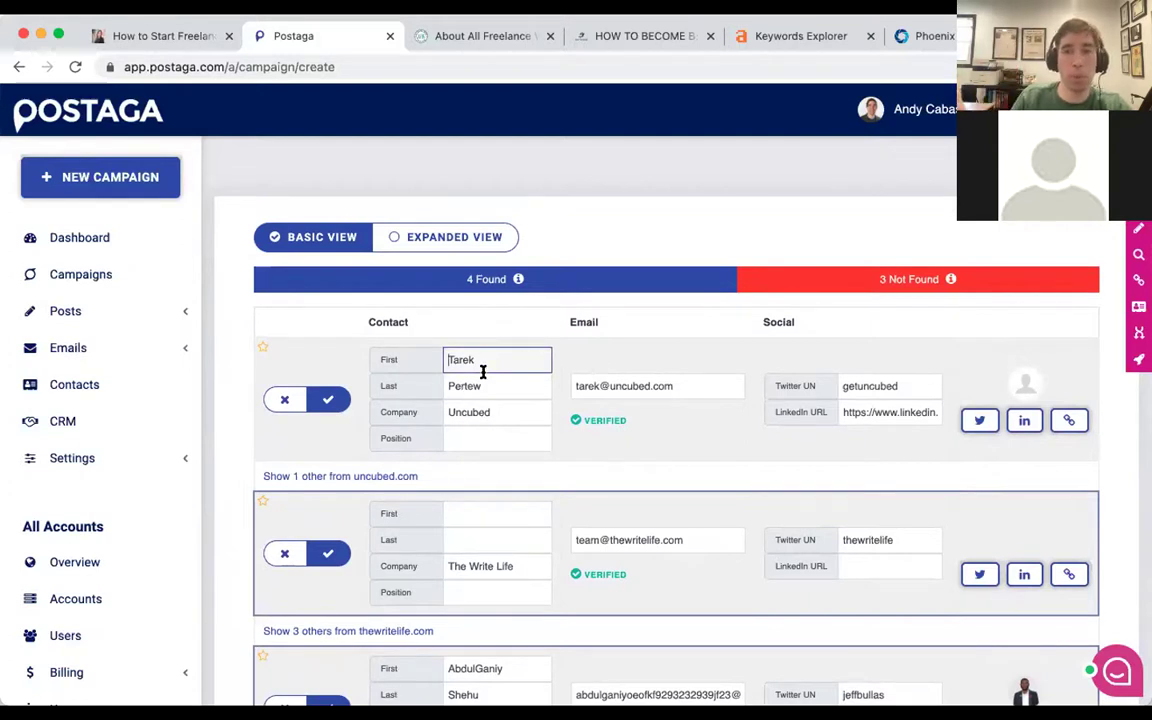
{"action": "scroll", "coordinate": [483, 371], "scroll_direction": "down", "scroll_amount": 3}
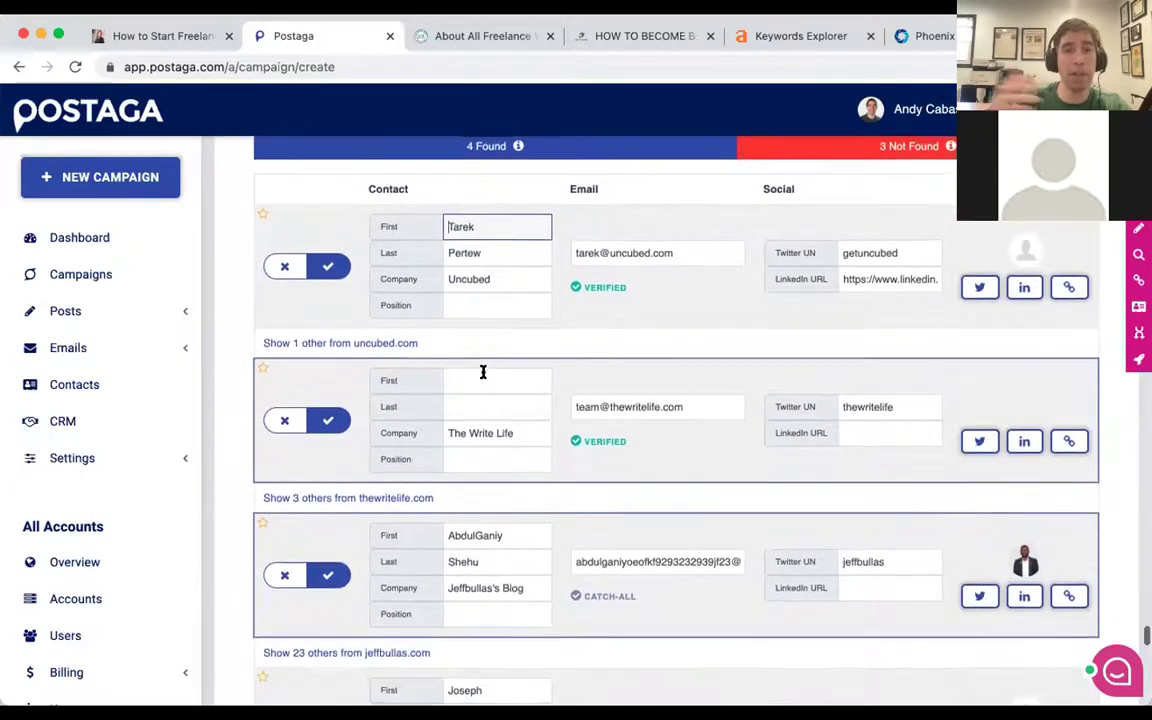
{"action": "left_click", "coordinate": [472, 376]}
Review the Uncubed contact's first name and company, expanding then hiding the extra uncubed.com contact.
{"action": "left_click", "coordinate": [491, 221]}
{"action": "double_click", "coordinate": [472, 222]}
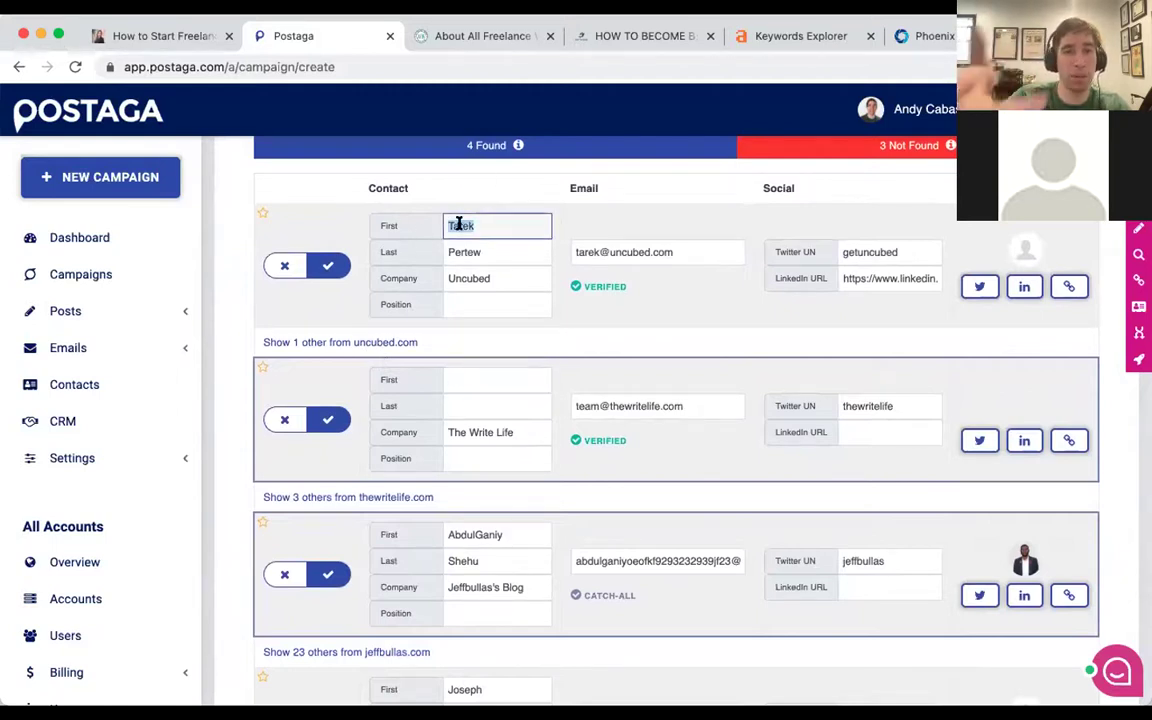
{"action": "double_click", "coordinate": [485, 279]}
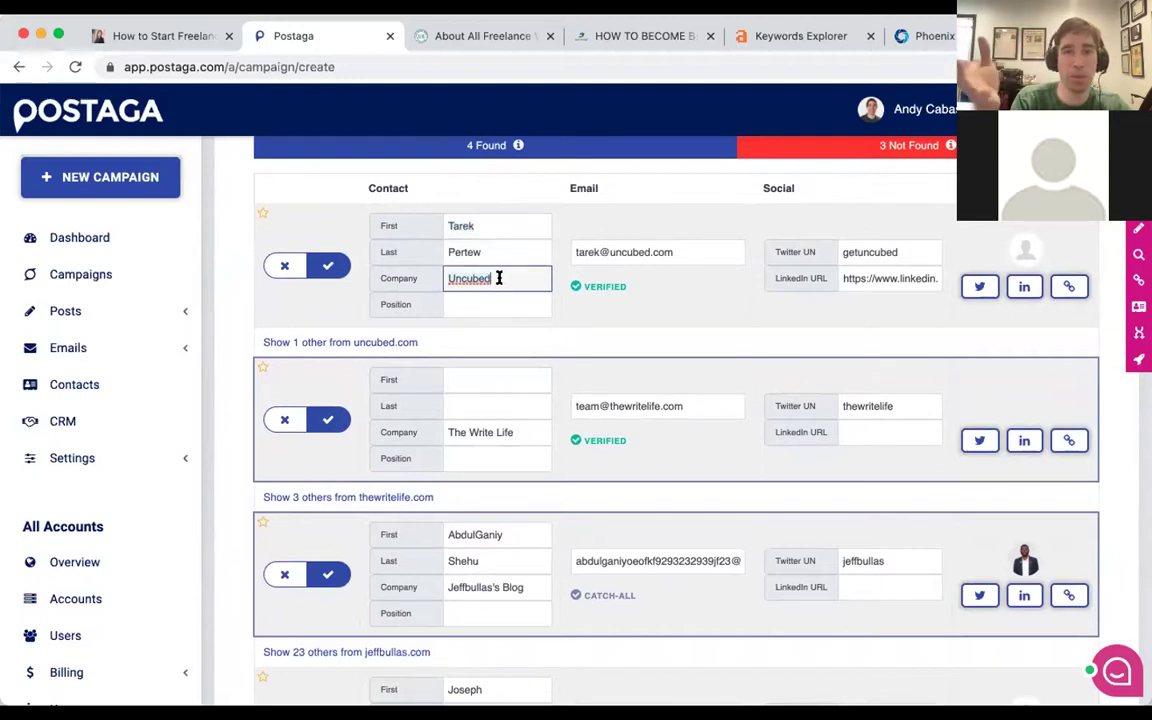
{"action": "left_click", "coordinate": [486, 287]}
{"action": "left_click", "coordinate": [341, 345]}
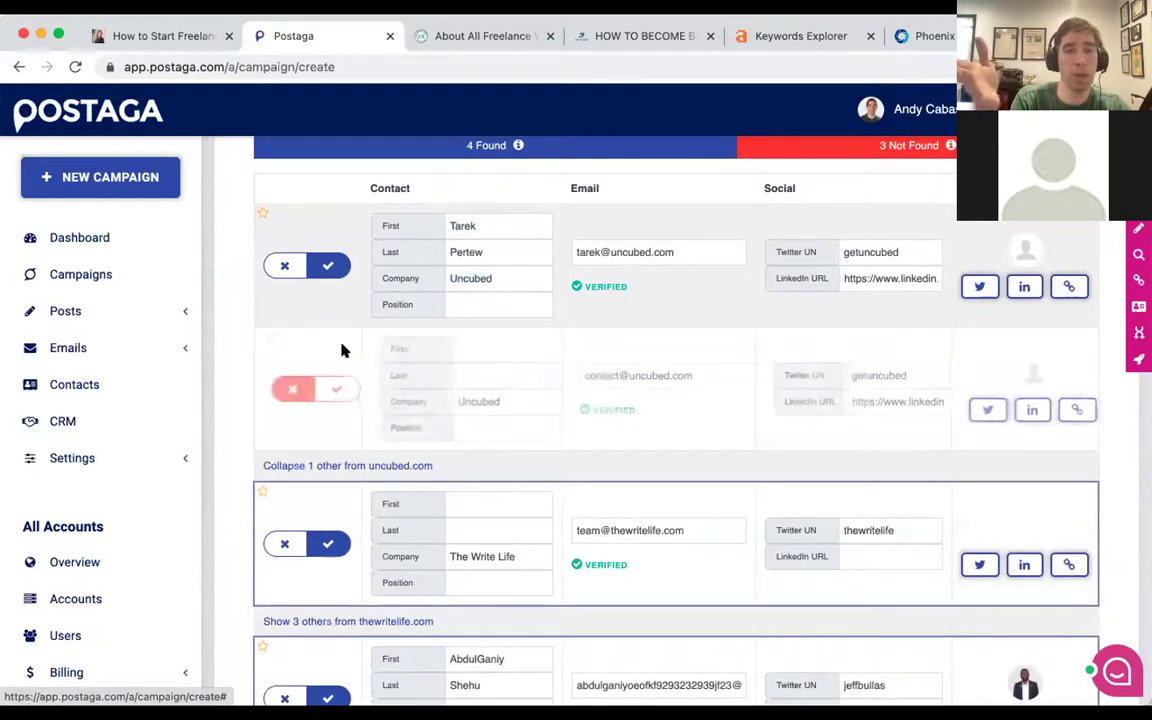
{"action": "left_click", "coordinate": [335, 465]}
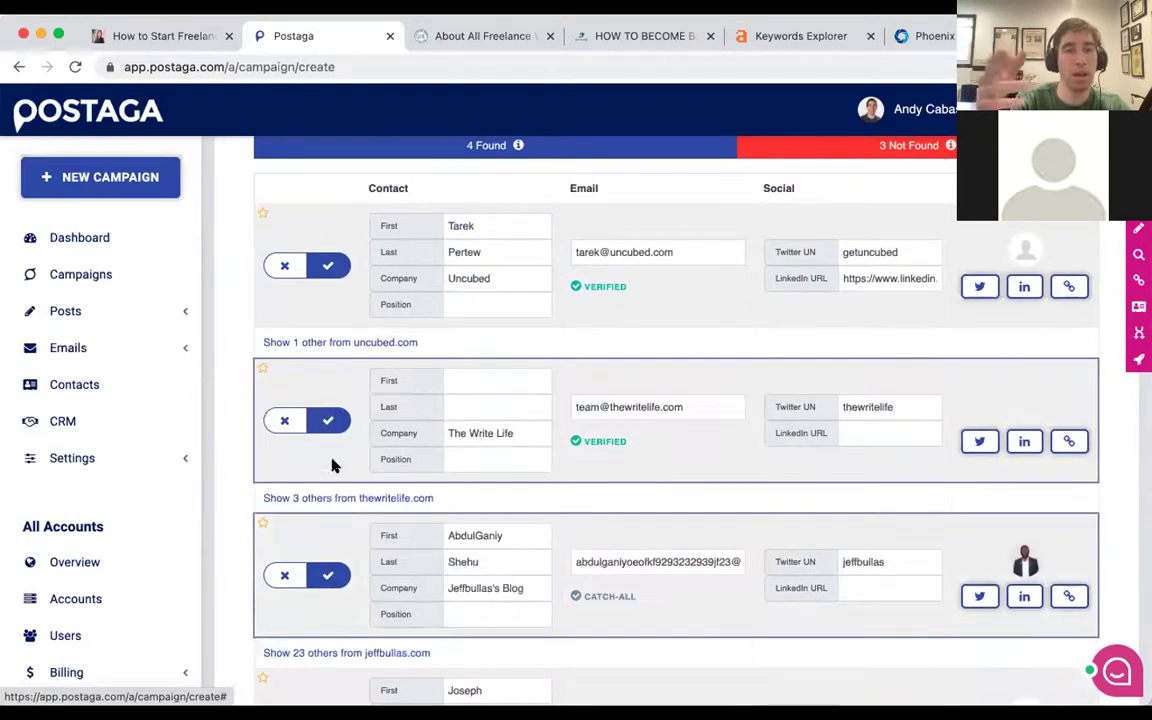
Scroll past Velvet Jobs, hiding its extra contacts, down to the 'No contact could be found' domains.
{"action": "scroll", "coordinate": [335, 420], "scroll_direction": "down", "scroll_amount": 3}
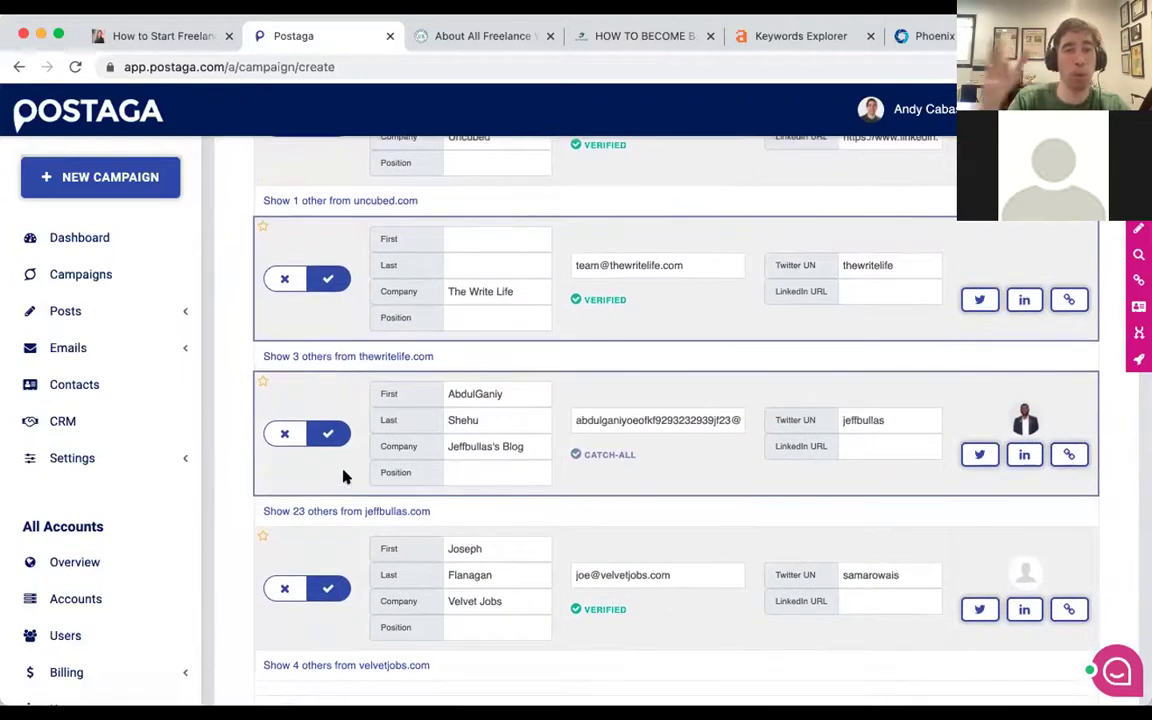
{"action": "scroll", "coordinate": [343, 477], "scroll_direction": "down", "scroll_amount": 2}
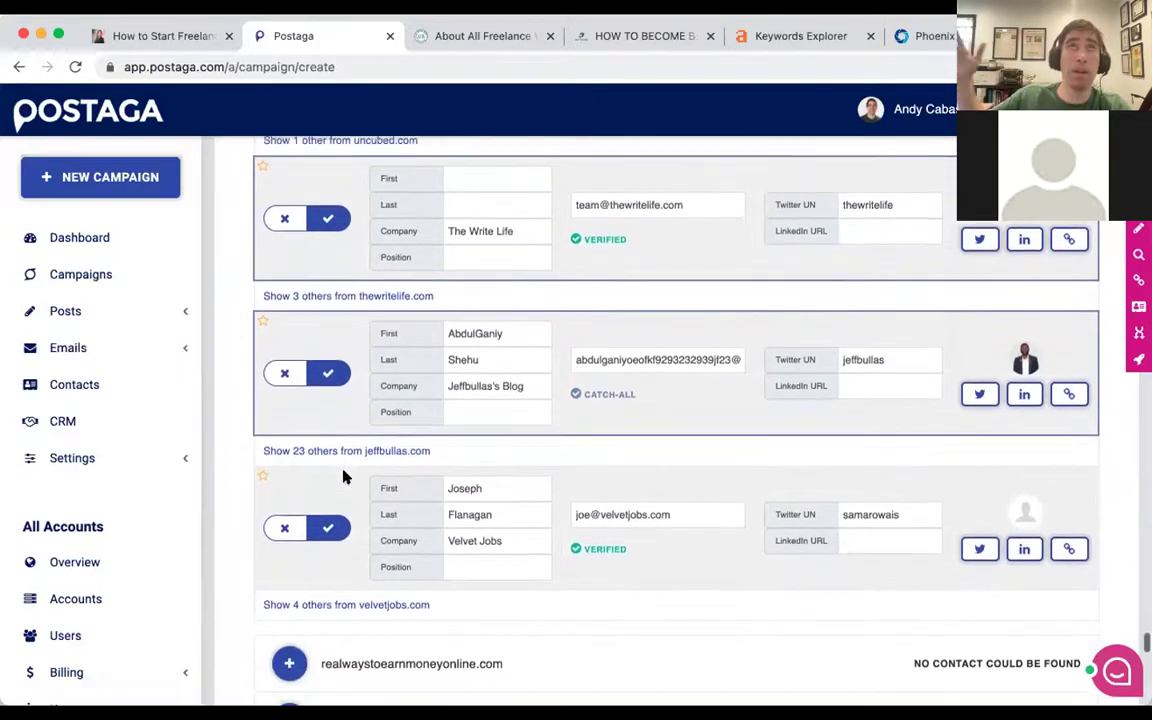
{"action": "scroll", "coordinate": [356, 482], "scroll_direction": "down", "scroll_amount": 1}
{"action": "scroll", "coordinate": [356, 485], "scroll_direction": "down", "scroll_amount": 3}
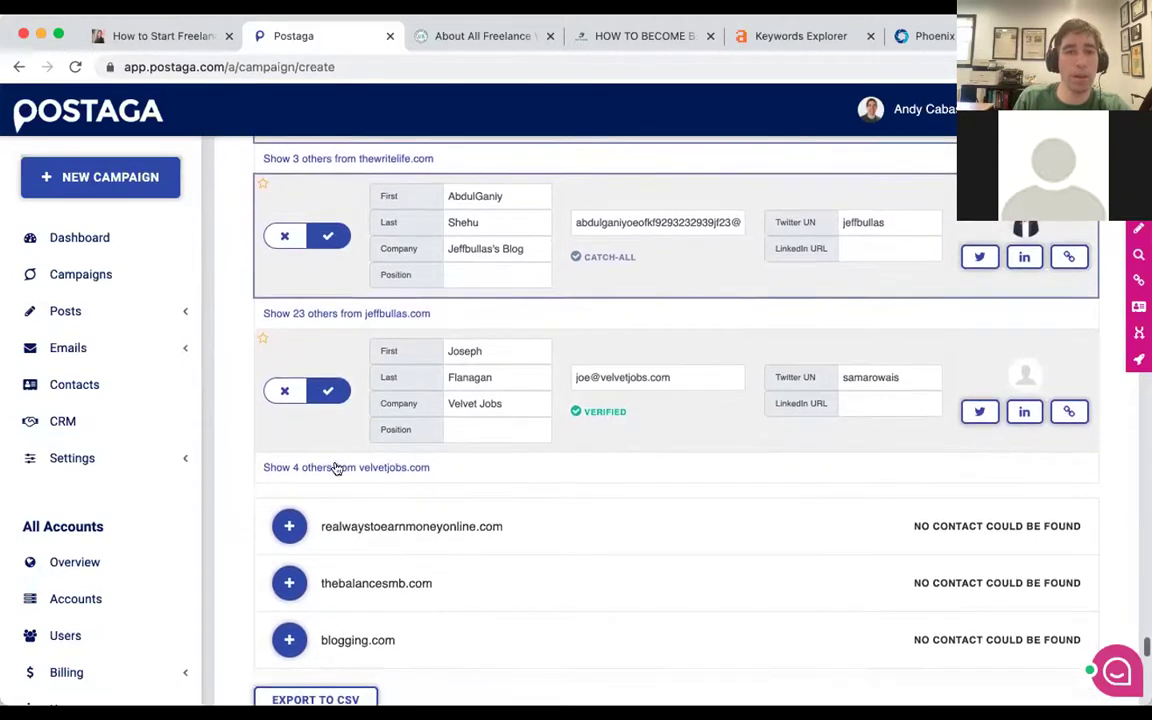
{"action": "scroll", "coordinate": [373, 429], "scroll_direction": "down", "scroll_amount": 3}
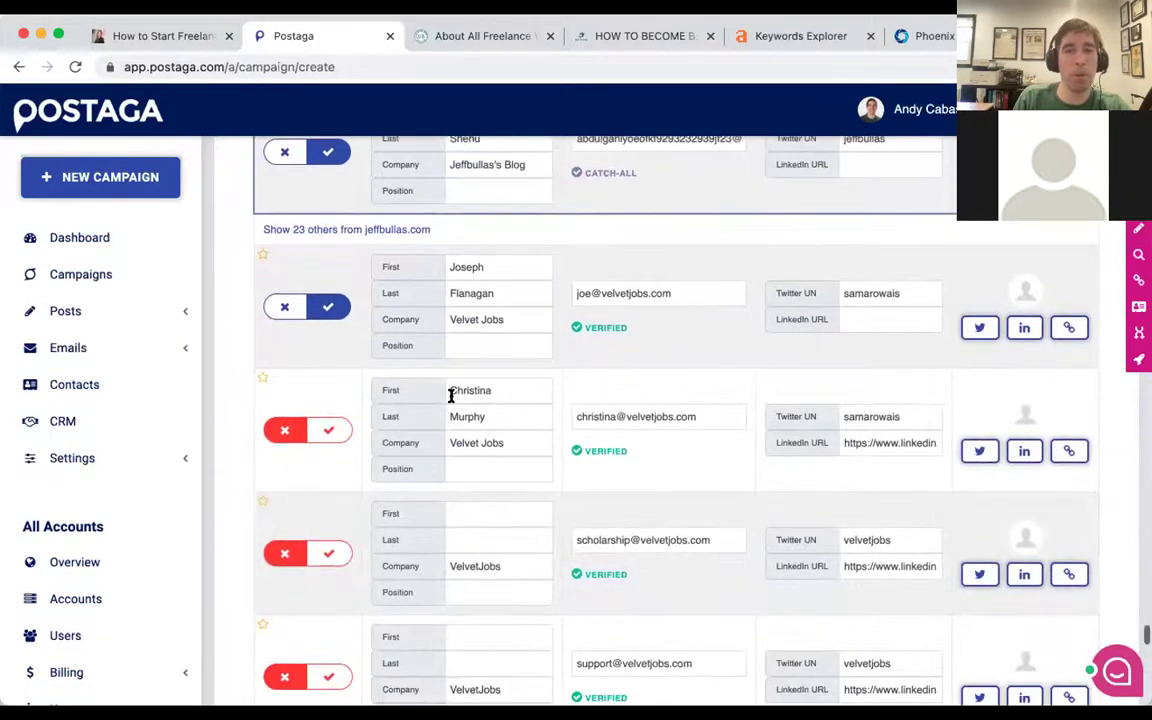
{"action": "scroll", "coordinate": [451, 396], "scroll_direction": "down", "scroll_amount": 1}
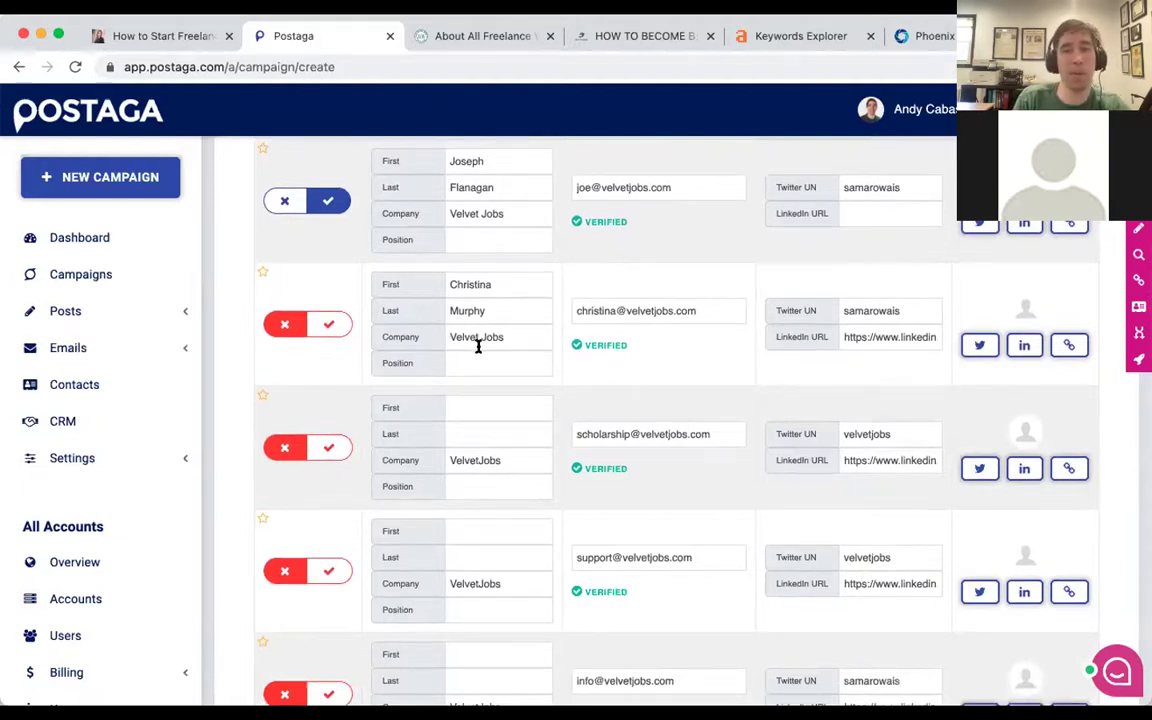
{"action": "scroll", "coordinate": [465, 268], "scroll_direction": "down", "scroll_amount": 3}
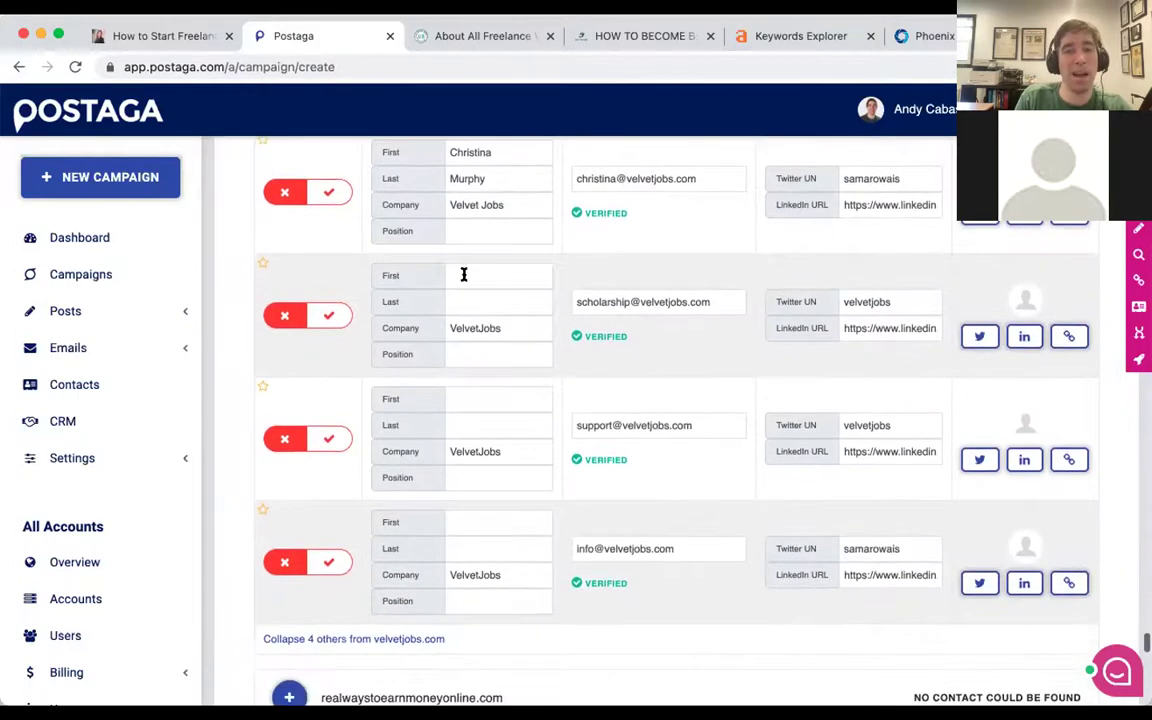
{"action": "left_click", "coordinate": [350, 638]}
{"action": "scroll", "coordinate": [357, 338], "scroll_direction": "up", "scroll_amount": 4}
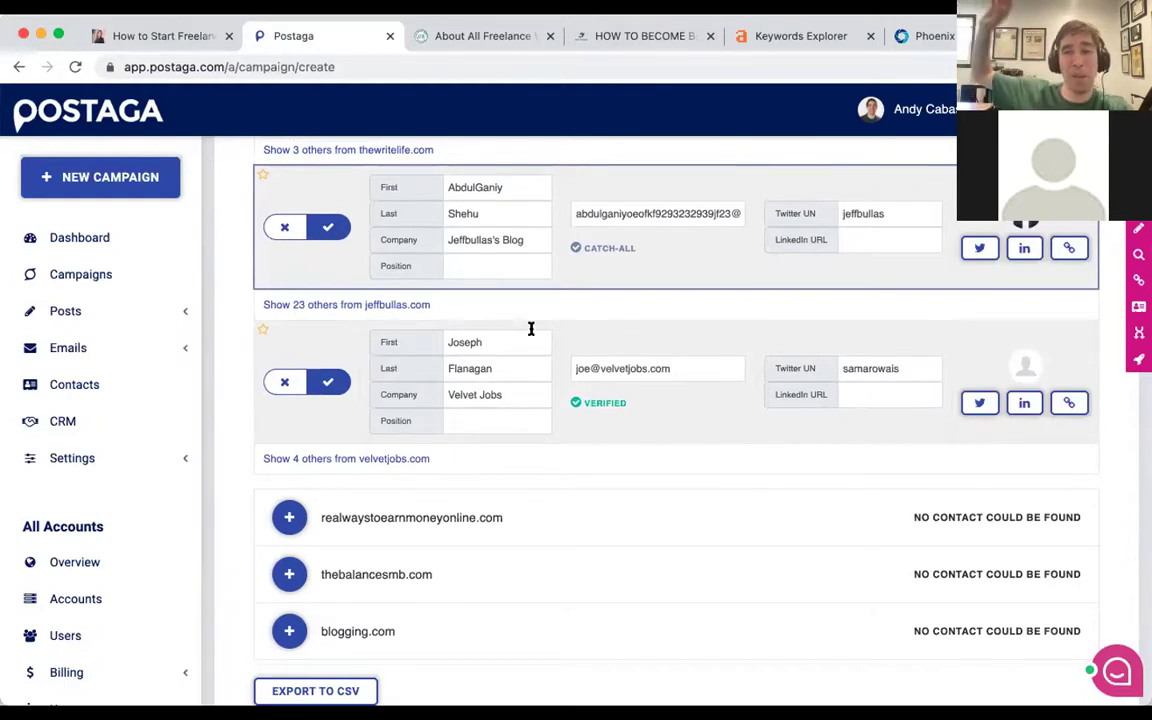
{"action": "scroll", "coordinate": [545, 334], "scroll_direction": "down", "scroll_amount": 1}
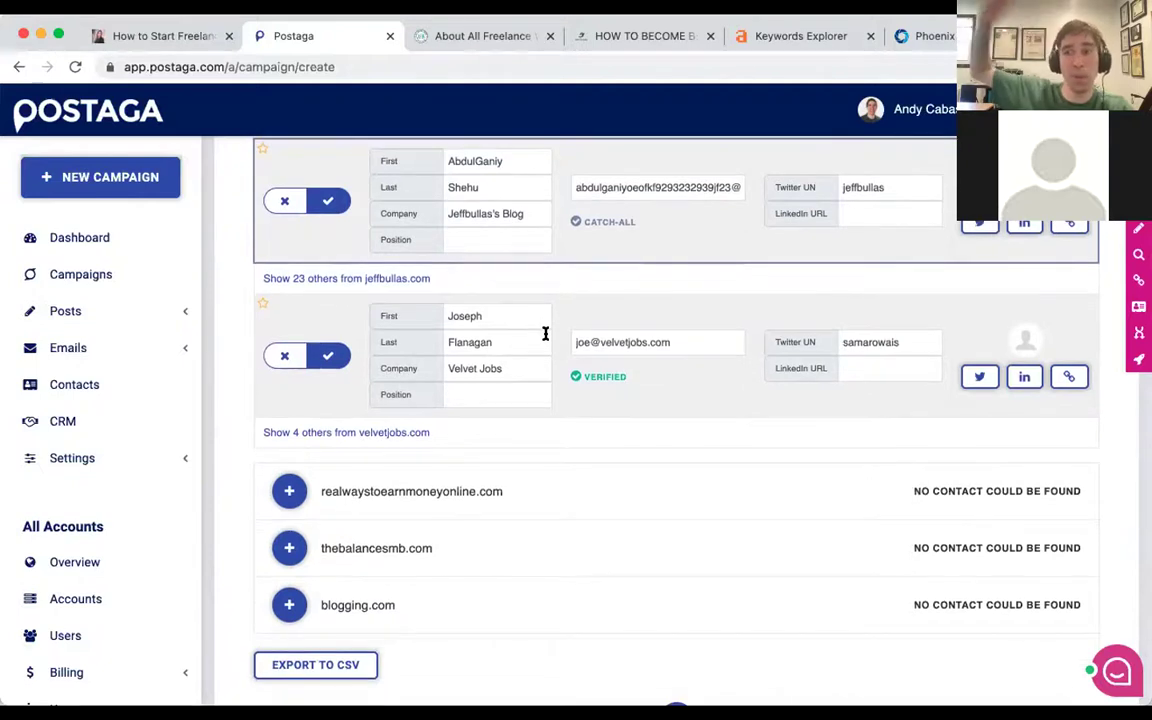
{"action": "scroll", "coordinate": [545, 334], "scroll_direction": "down", "scroll_amount": 1}
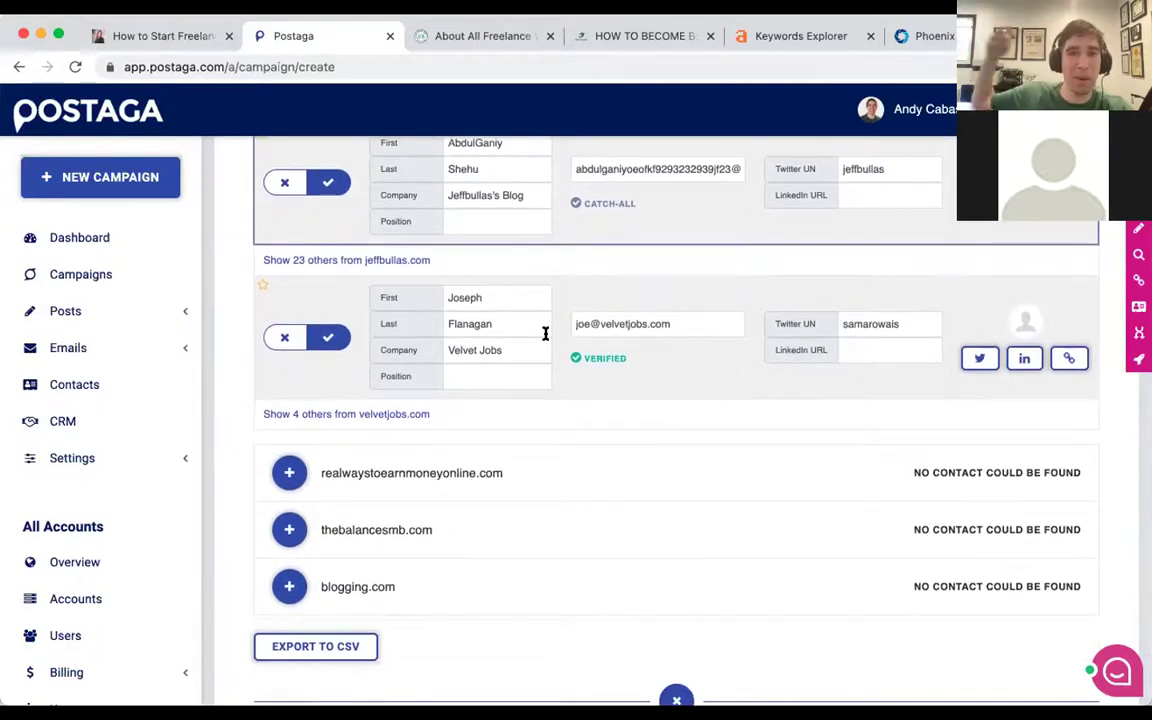
{"action": "scroll", "coordinate": [545, 334], "scroll_direction": "down", "scroll_amount": 2}
{"action": "scroll", "coordinate": [545, 334], "scroll_direction": "down", "scroll_amount": 3}
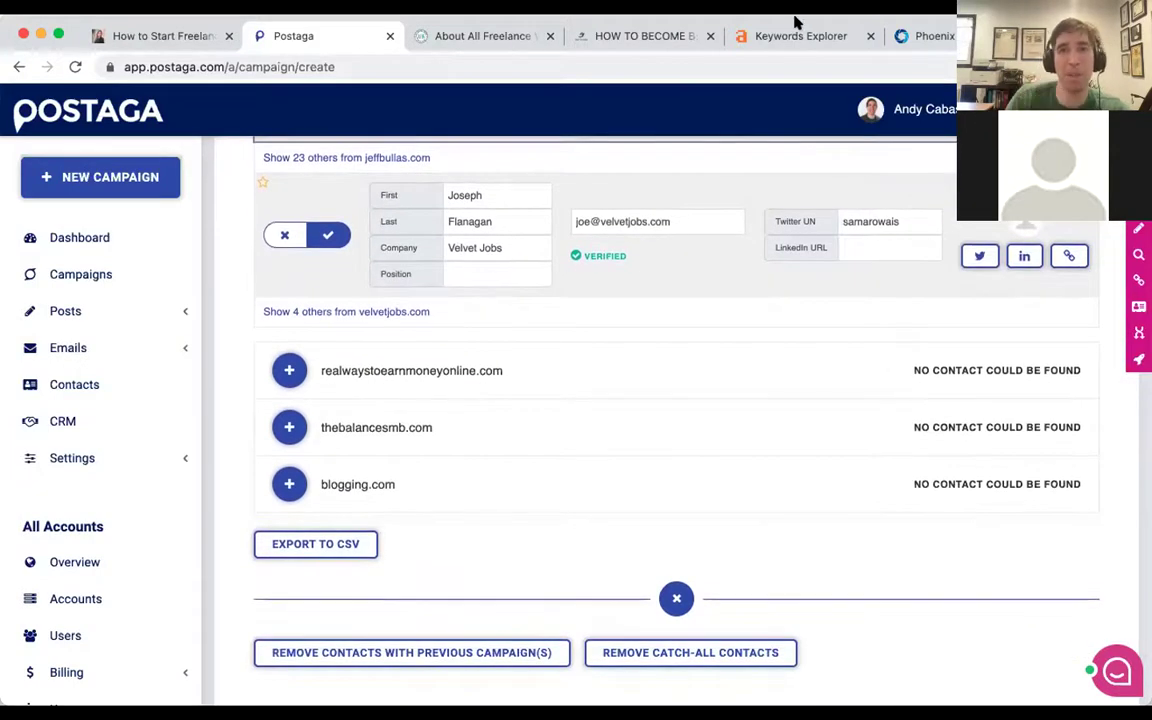
{"action": "scroll", "coordinate": [496, 501], "scroll_direction": "down", "scroll_amount": 4}
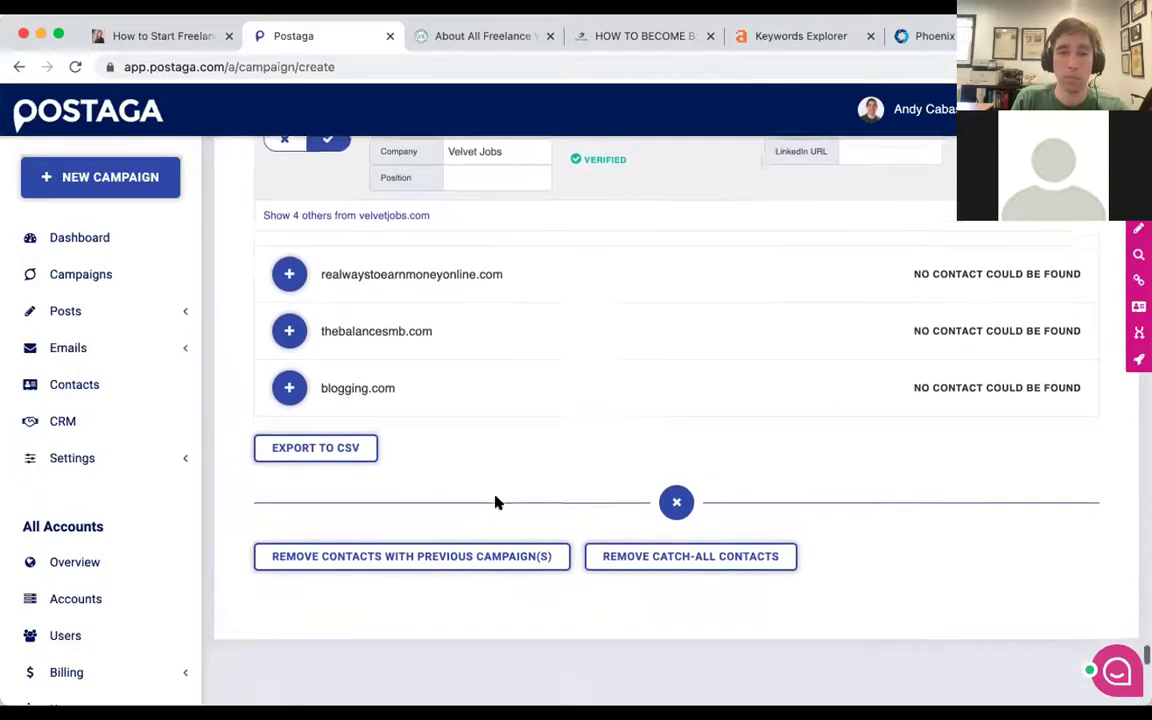
Collapse the Remove Contacts options and move down to step 5, Email Sequence.
{"action": "left_click", "coordinate": [680, 474]}
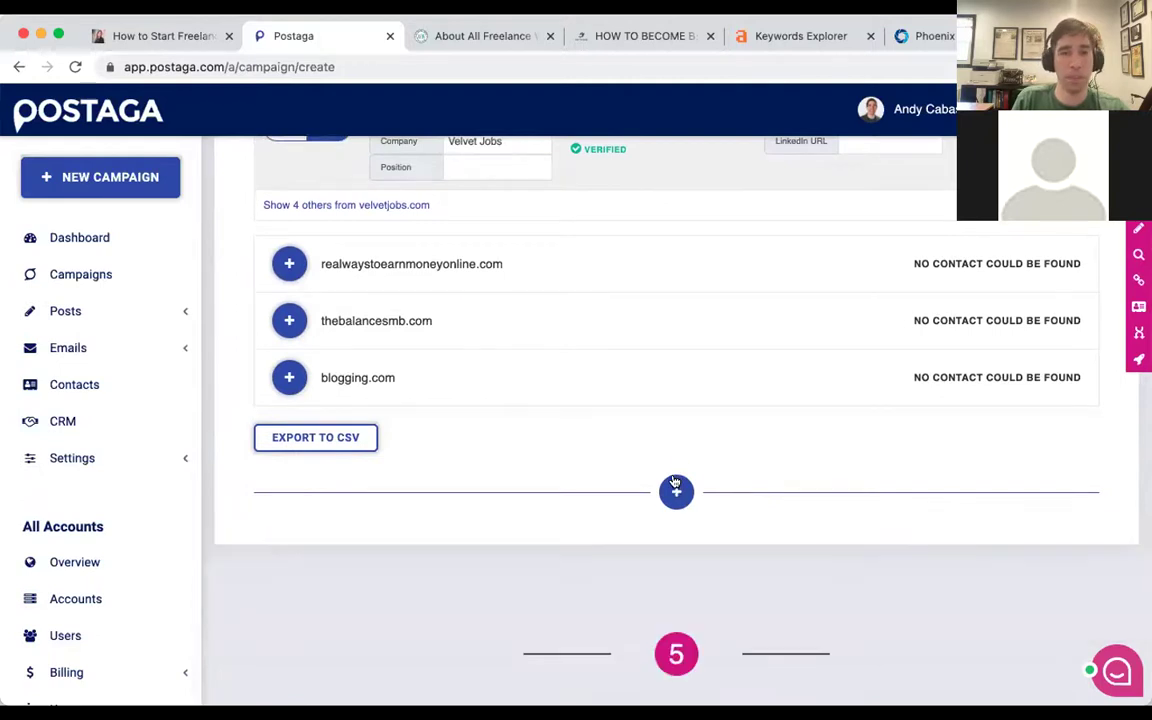
{"action": "scroll", "coordinate": [640, 437], "scroll_direction": "down", "scroll_amount": 7}
{"action": "scroll", "coordinate": [638, 433], "scroll_direction": "down", "scroll_amount": 6}
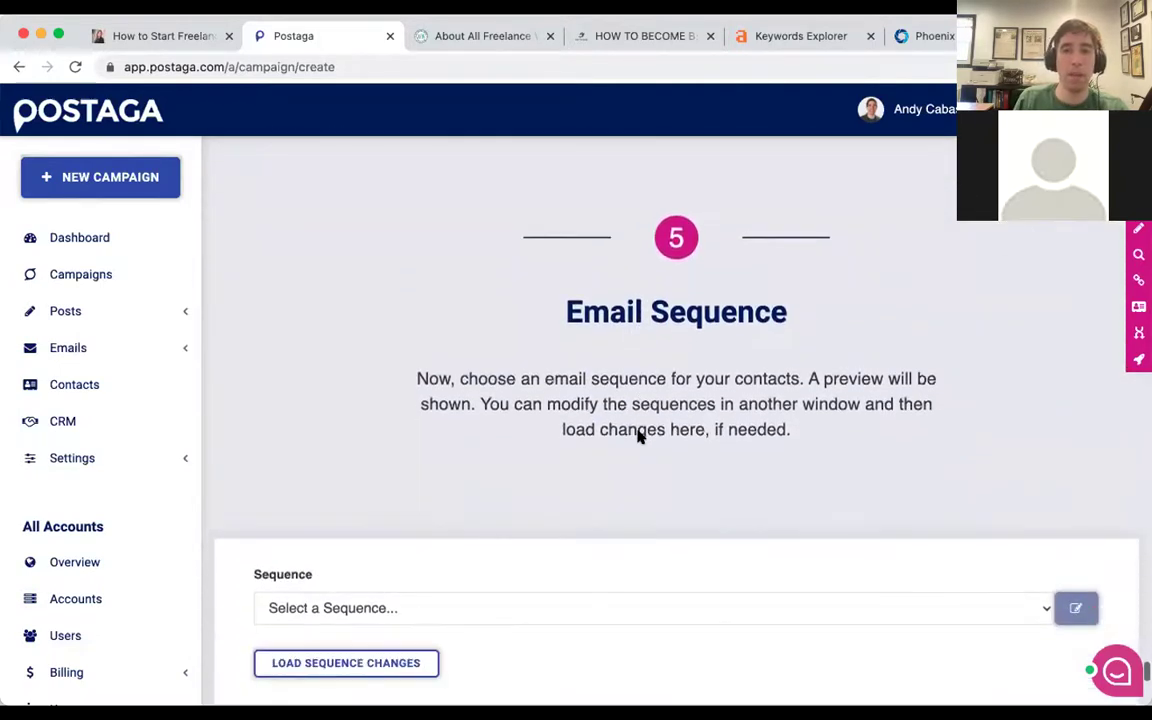
{"action": "scroll", "coordinate": [638, 431], "scroll_direction": "down", "scroll_amount": 2}
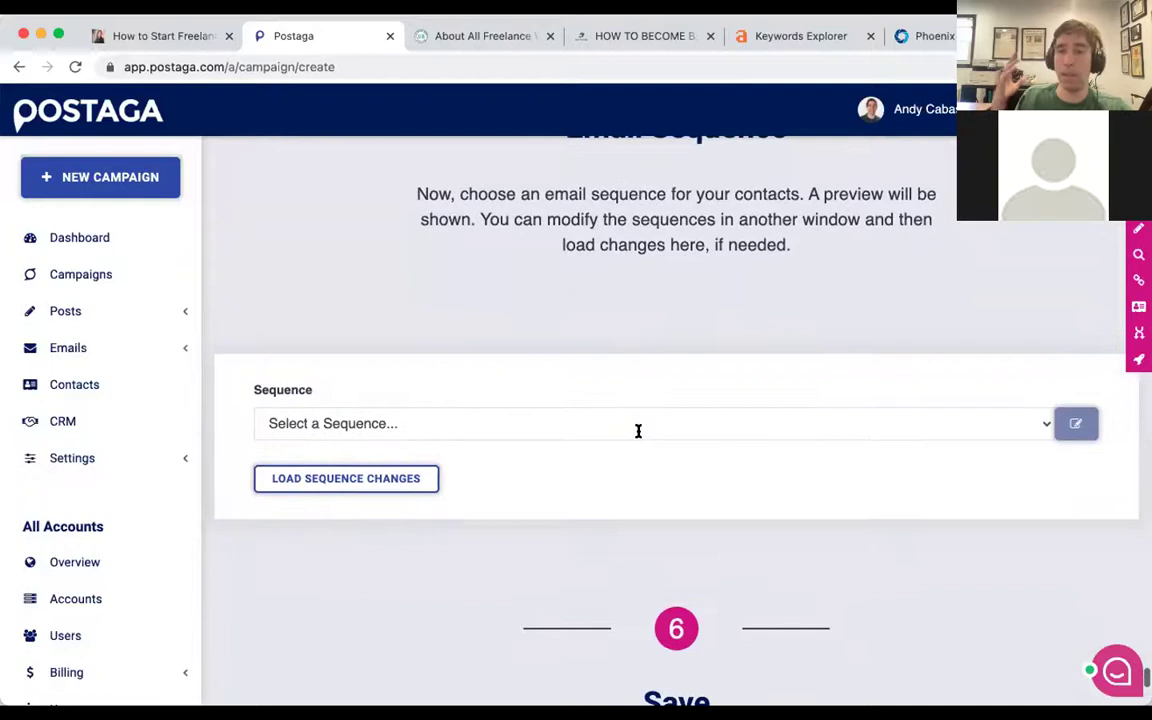
{"action": "scroll", "coordinate": [458, 355], "scroll_direction": "down", "scroll_amount": 1}
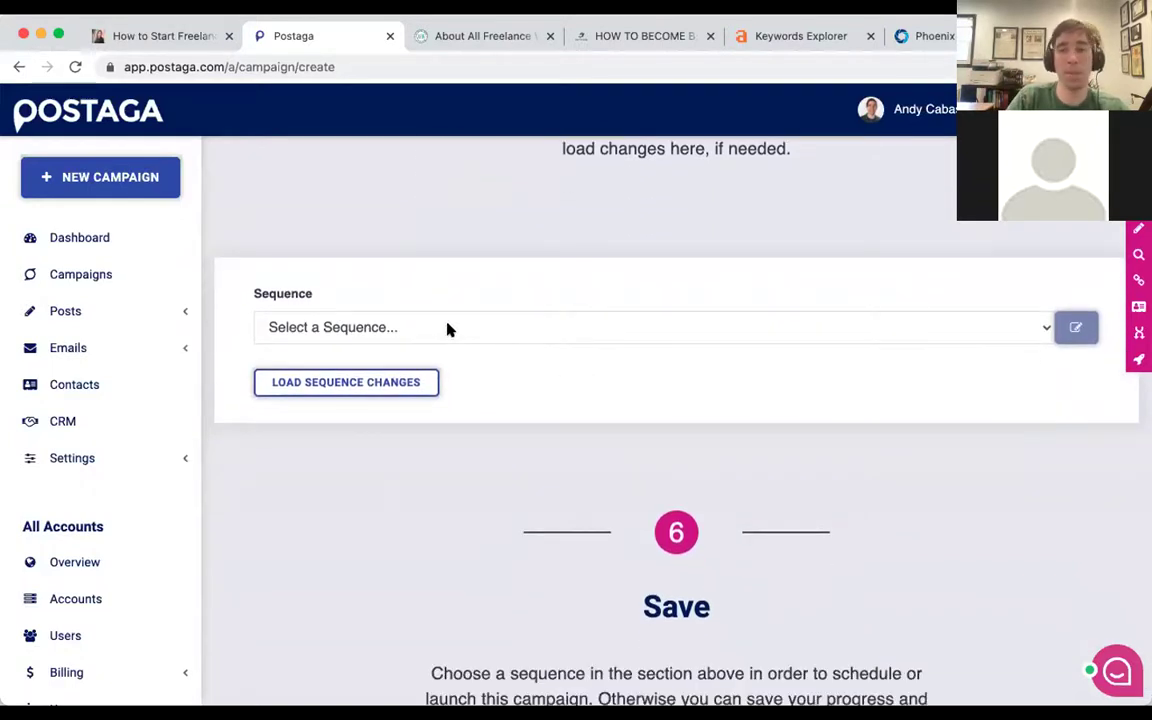
Select 'Resources Campaign' as the sequence: two emails six days apart, on May 31st and June 7th.
{"action": "left_click", "coordinate": [450, 328]}
{"action": "key", "text": "Return"}
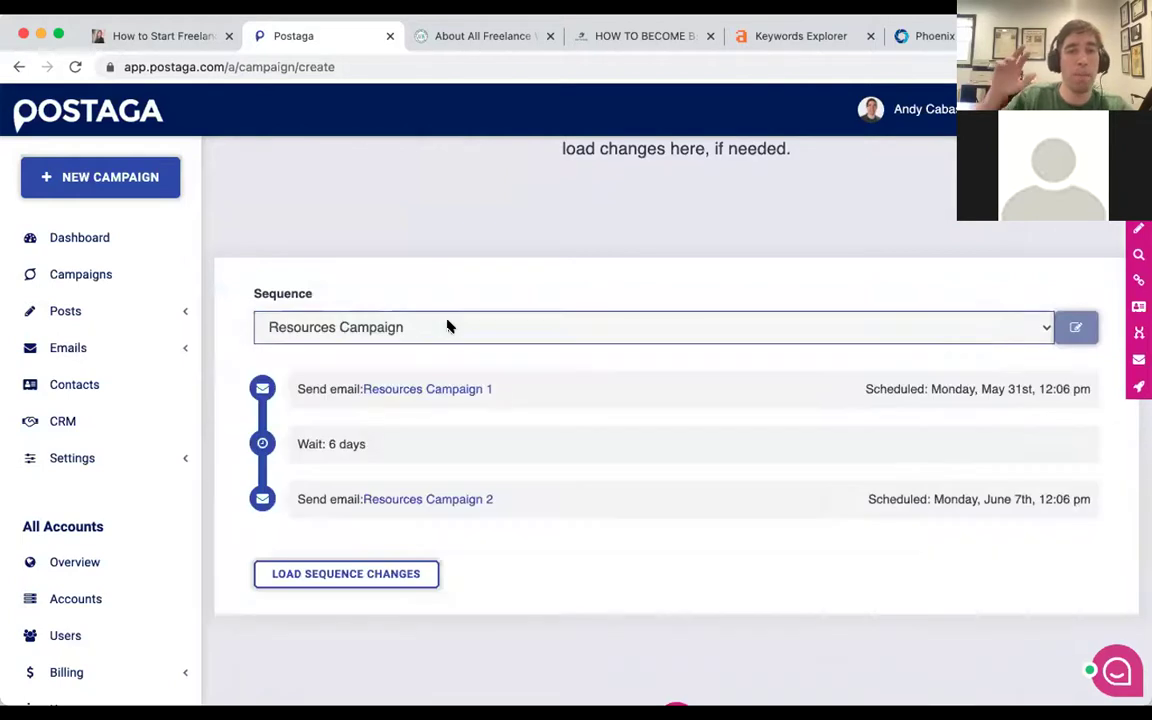
{"action": "left_click", "coordinate": [432, 325]}
{"action": "left_click", "coordinate": [432, 327]}
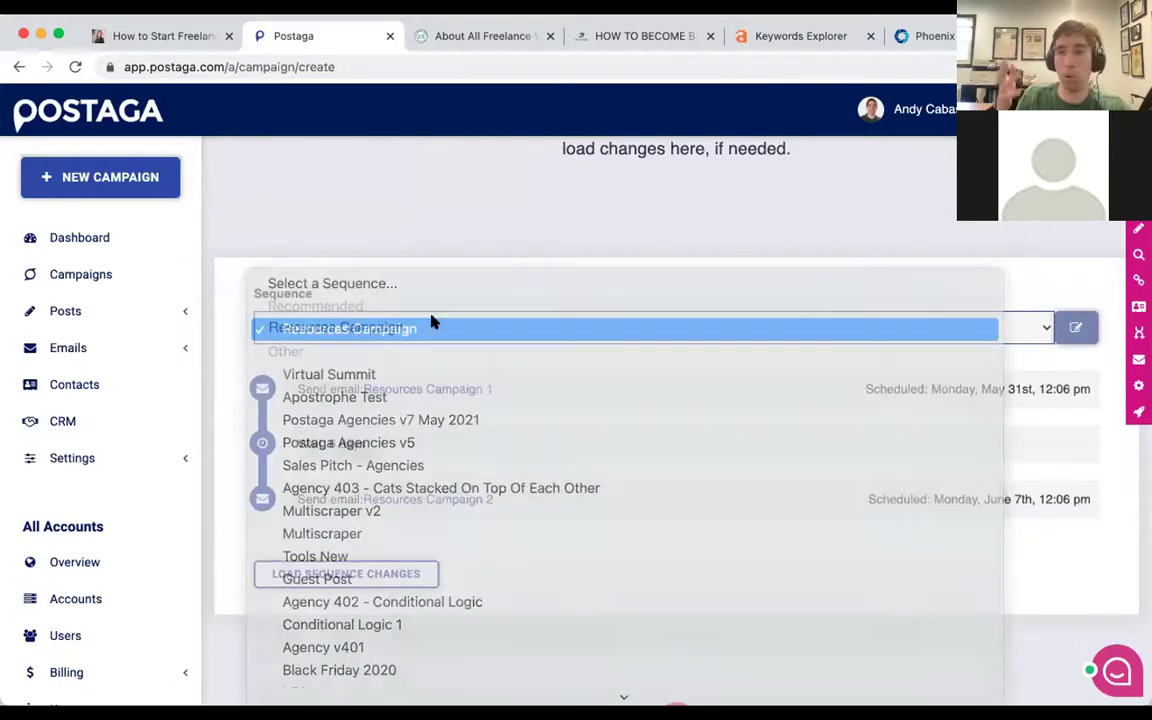
{"action": "scroll", "coordinate": [447, 203], "scroll_direction": "down", "scroll_amount": 1}
{"action": "scroll", "coordinate": [447, 203], "scroll_direction": "down", "scroll_amount": 3}
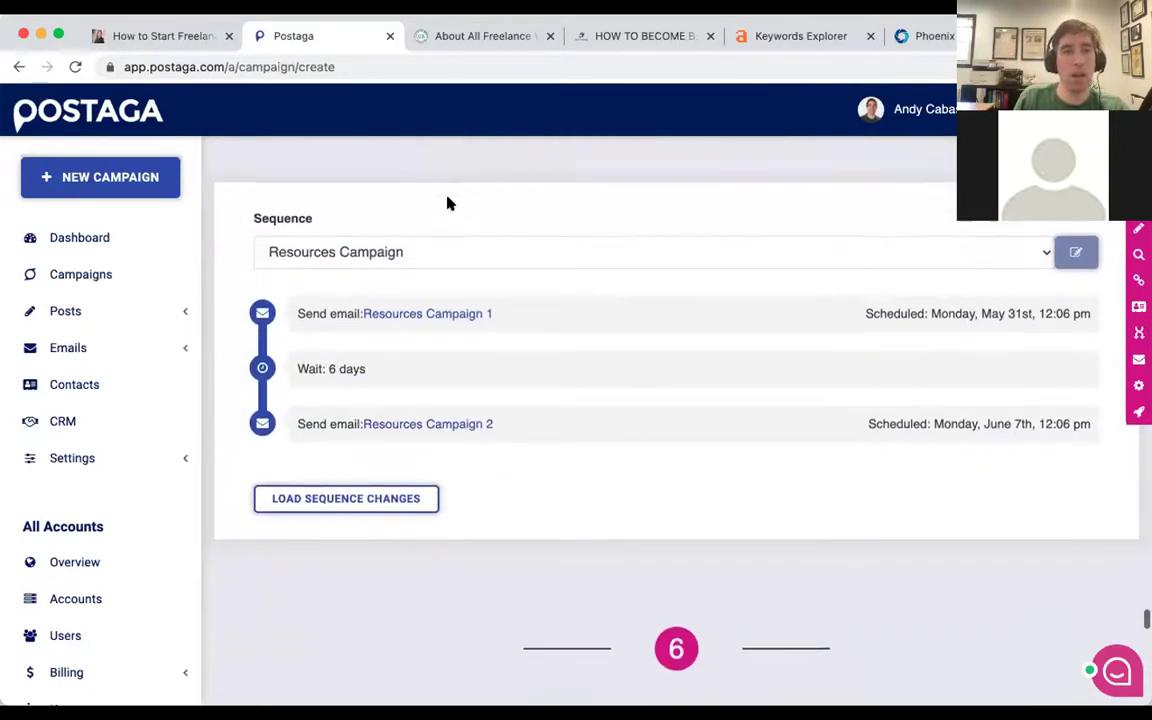
{"action": "key", "text": "super+equal"}
{"action": "key", "text": "super+equal"}
{"action": "key", "text": "super+equal"}
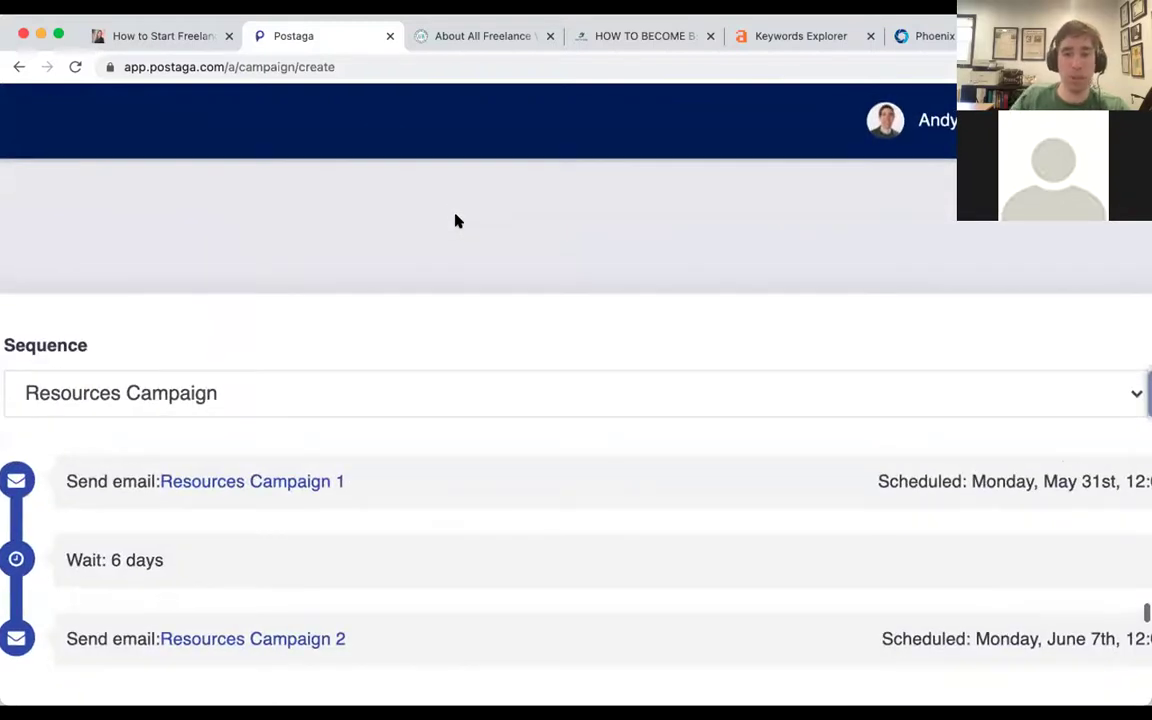
{"action": "key", "text": "super+0"}
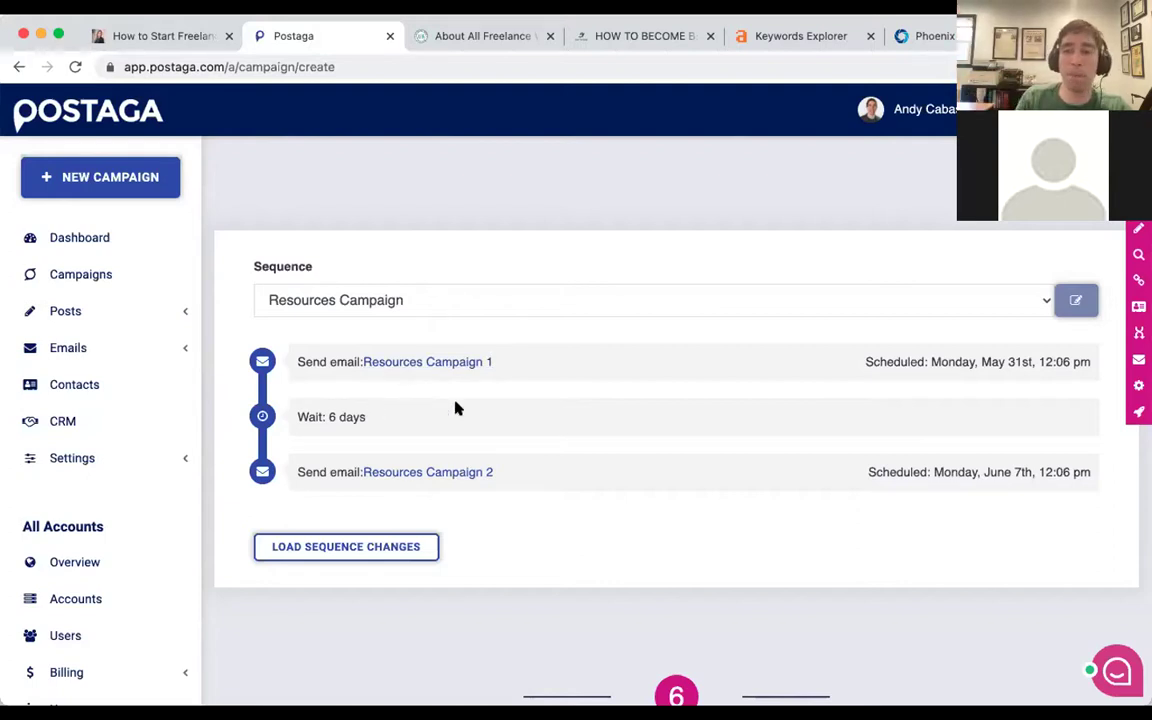
Preview the thewritelife.com contact's personalized email in step 6 Email Preview.
{"action": "scroll", "coordinate": [481, 370], "scroll_direction": "down", "scroll_amount": 1}
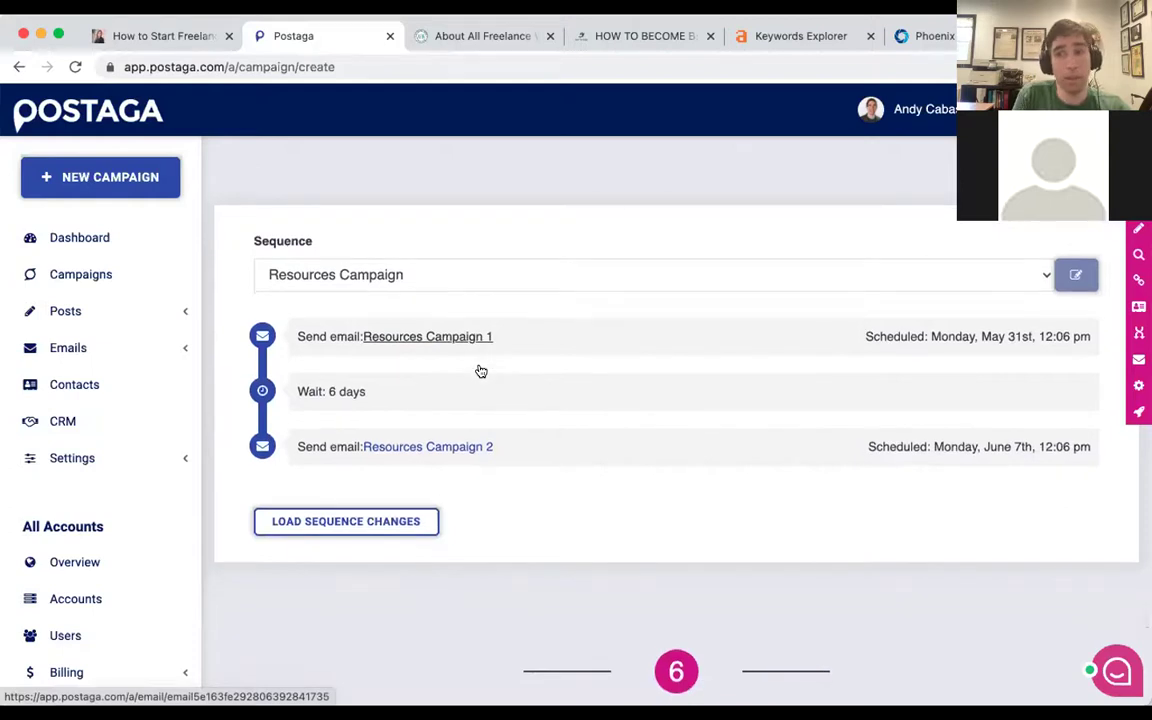
{"action": "scroll", "coordinate": [481, 371], "scroll_direction": "down", "scroll_amount": 2}
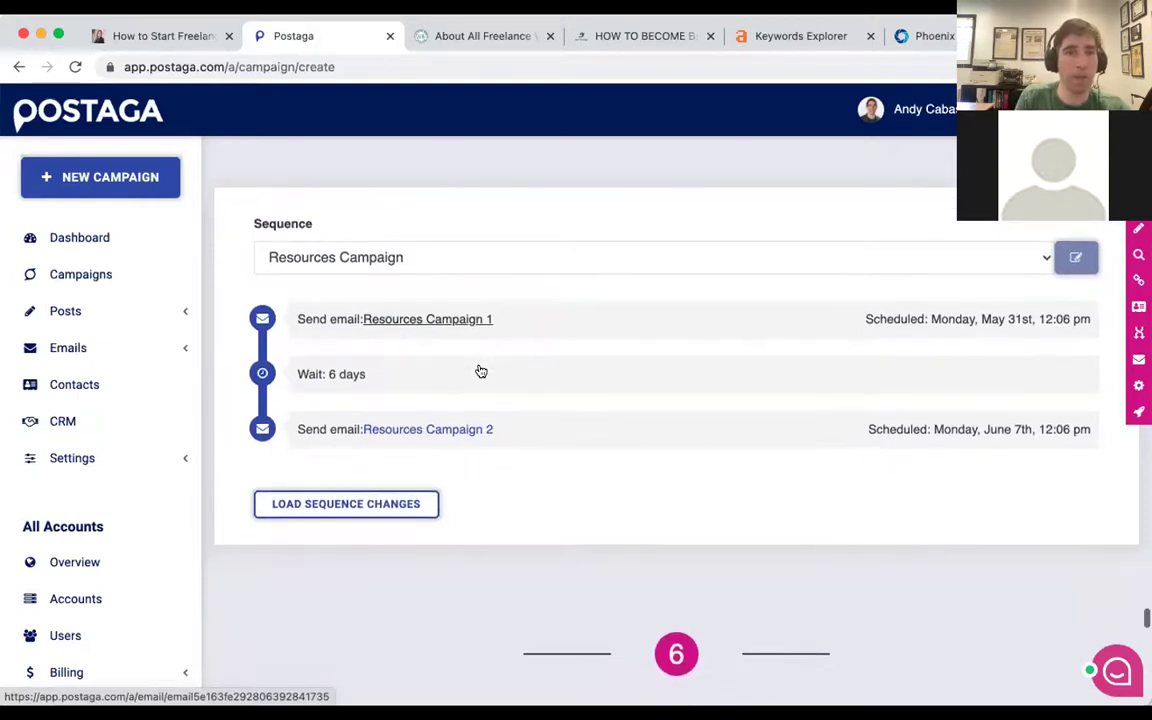
{"action": "scroll", "coordinate": [481, 371], "scroll_direction": "down", "scroll_amount": 3}
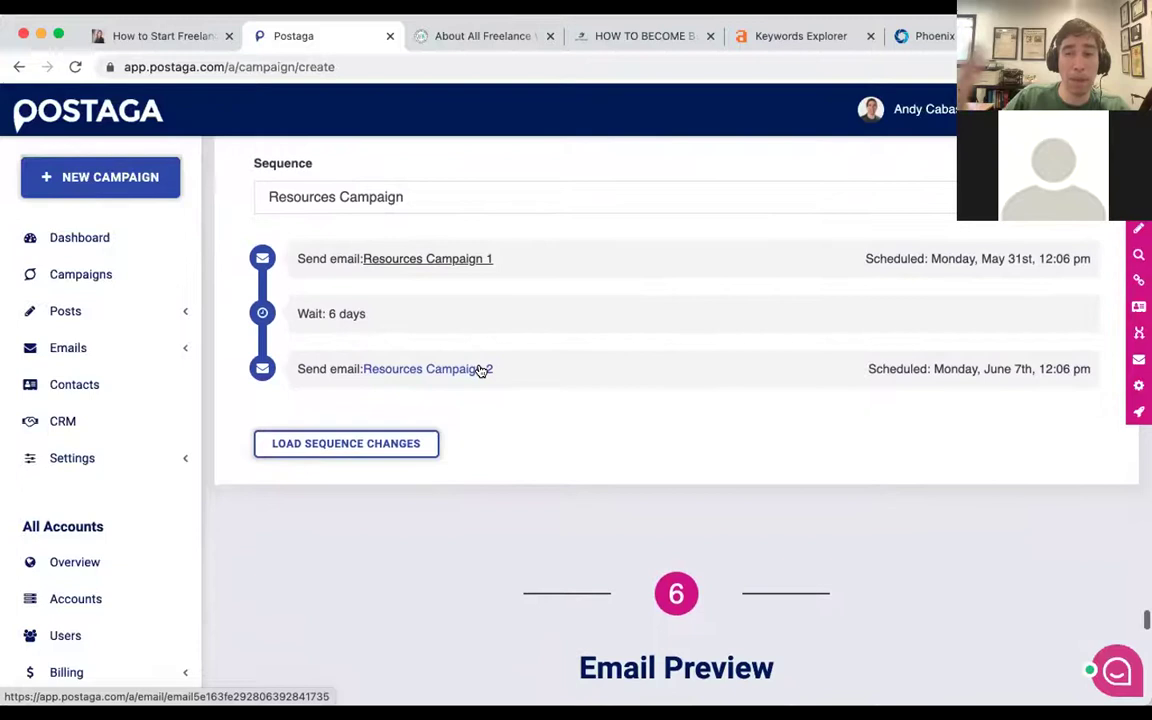
{"action": "scroll", "coordinate": [524, 386], "scroll_direction": "down", "scroll_amount": 2}
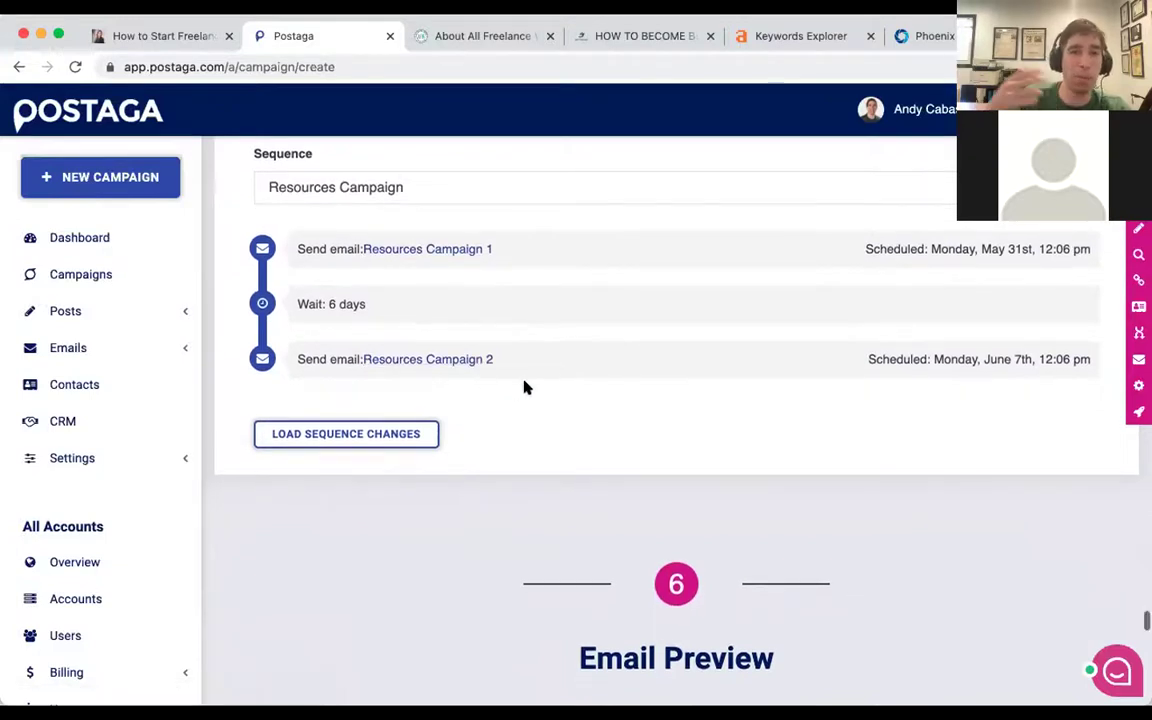
{"action": "scroll", "coordinate": [524, 387], "scroll_direction": "down", "scroll_amount": 3}
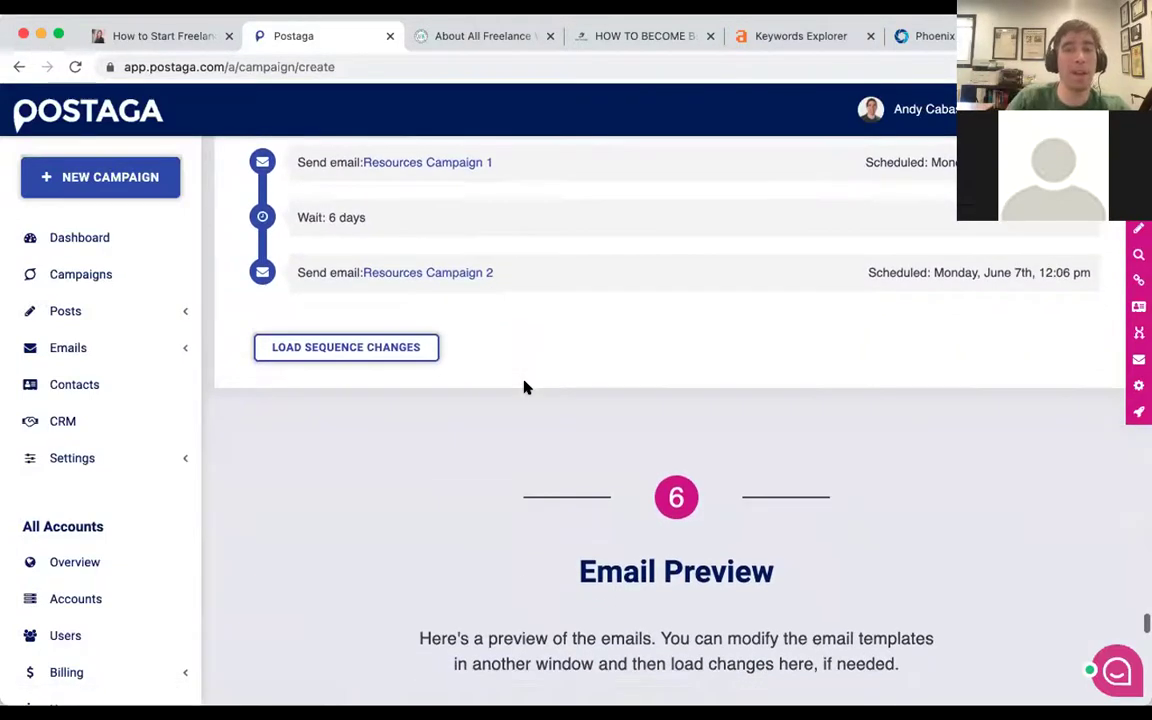
{"action": "scroll", "coordinate": [524, 387], "scroll_direction": "down", "scroll_amount": 2}
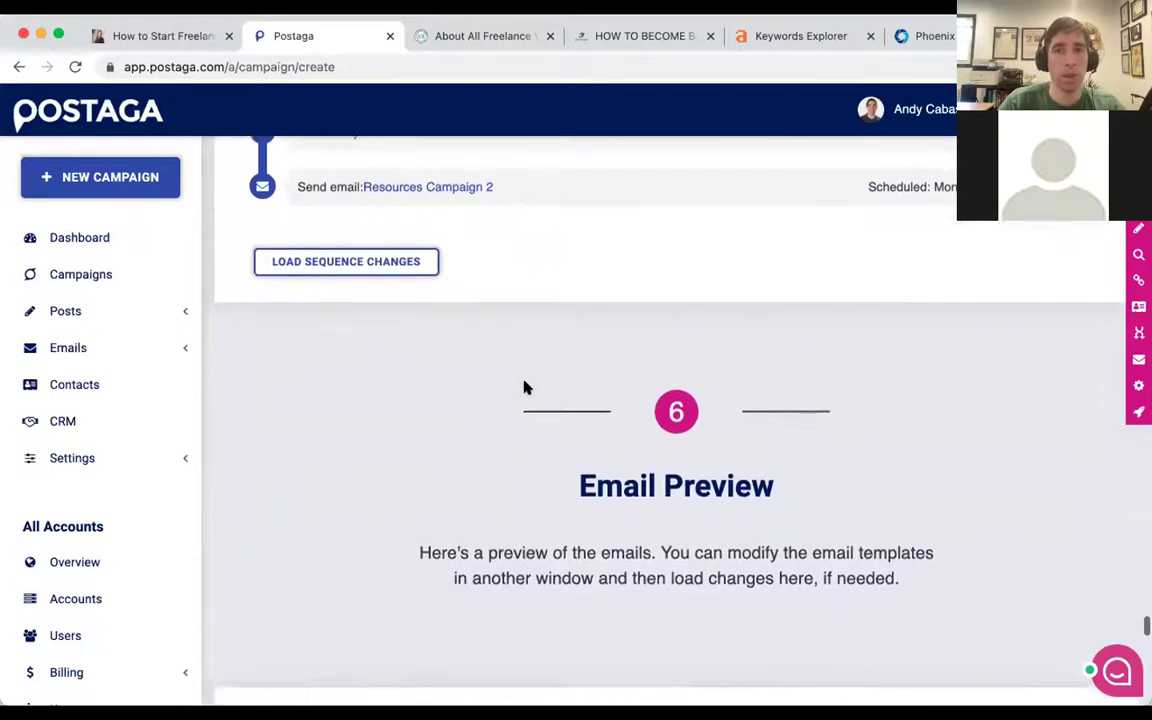
{"action": "scroll", "coordinate": [524, 387], "scroll_direction": "up", "scroll_amount": 5}
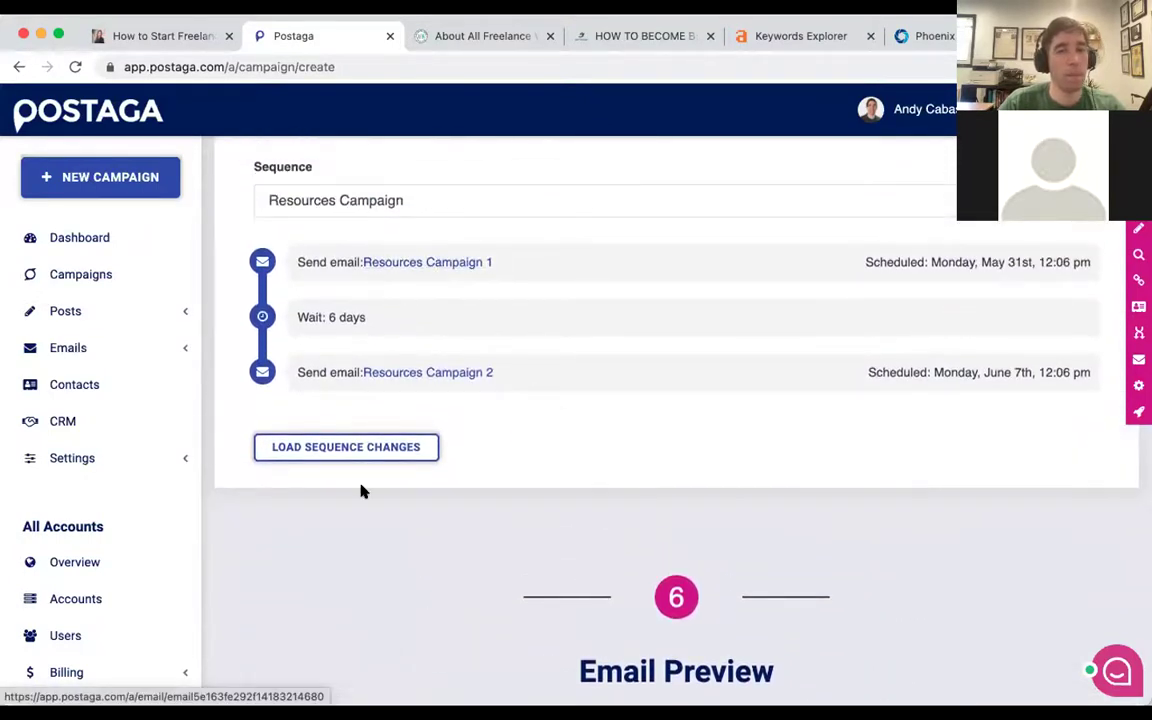
{"action": "scroll", "coordinate": [360, 489], "scroll_direction": "down", "scroll_amount": 8}
{"action": "scroll", "coordinate": [362, 490], "scroll_direction": "down", "scroll_amount": 1}
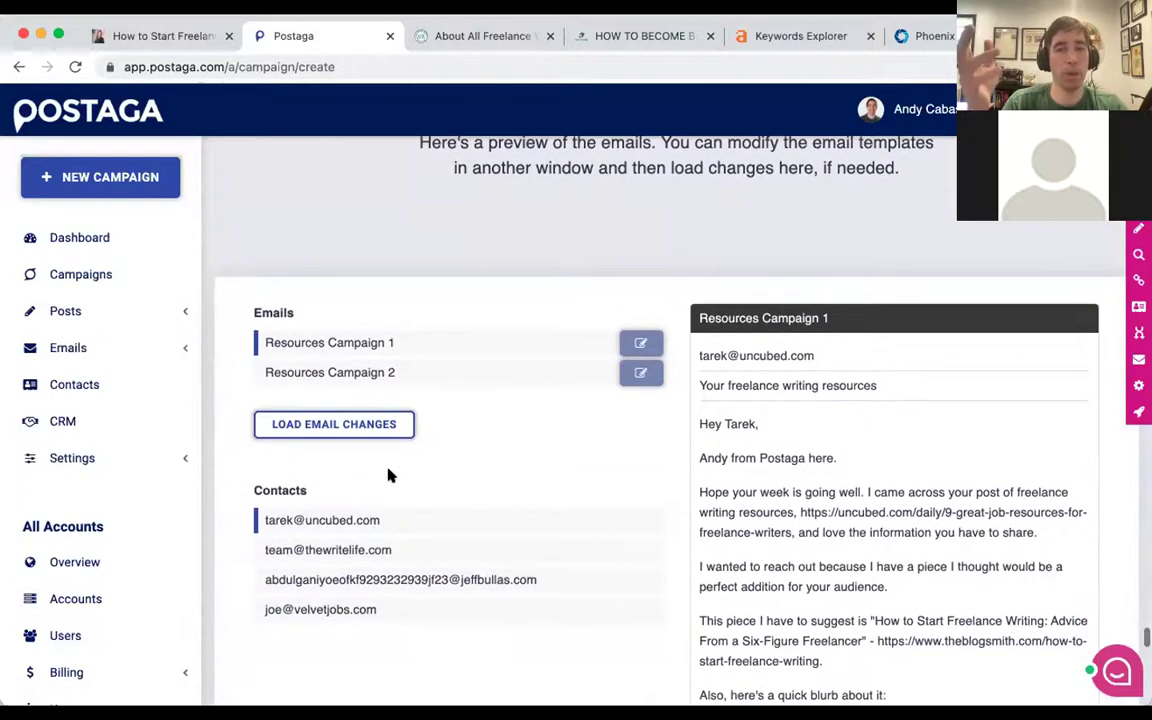
{"action": "scroll", "coordinate": [437, 360], "scroll_direction": "down", "scroll_amount": 2}
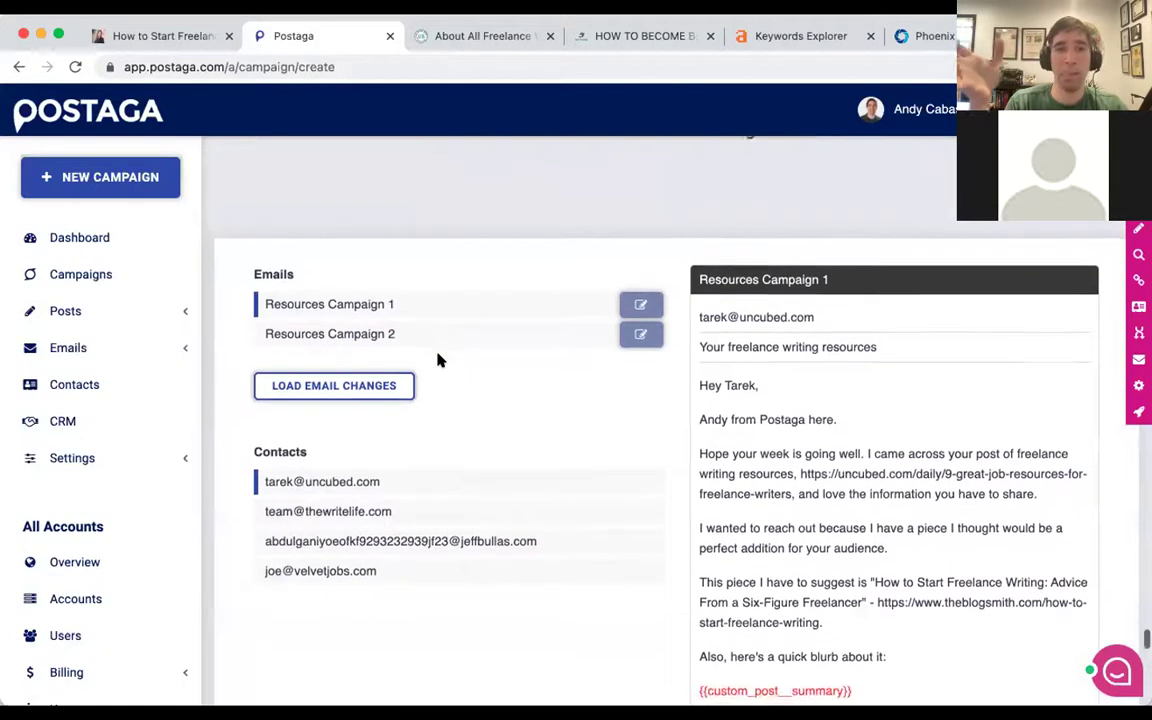
{"action": "left_click", "coordinate": [411, 447]}
Preview the jeffbullas.com email, then read through the Velvet Jobs contact's version.
{"action": "left_click", "coordinate": [419, 476]}
{"action": "left_click", "coordinate": [399, 506]}
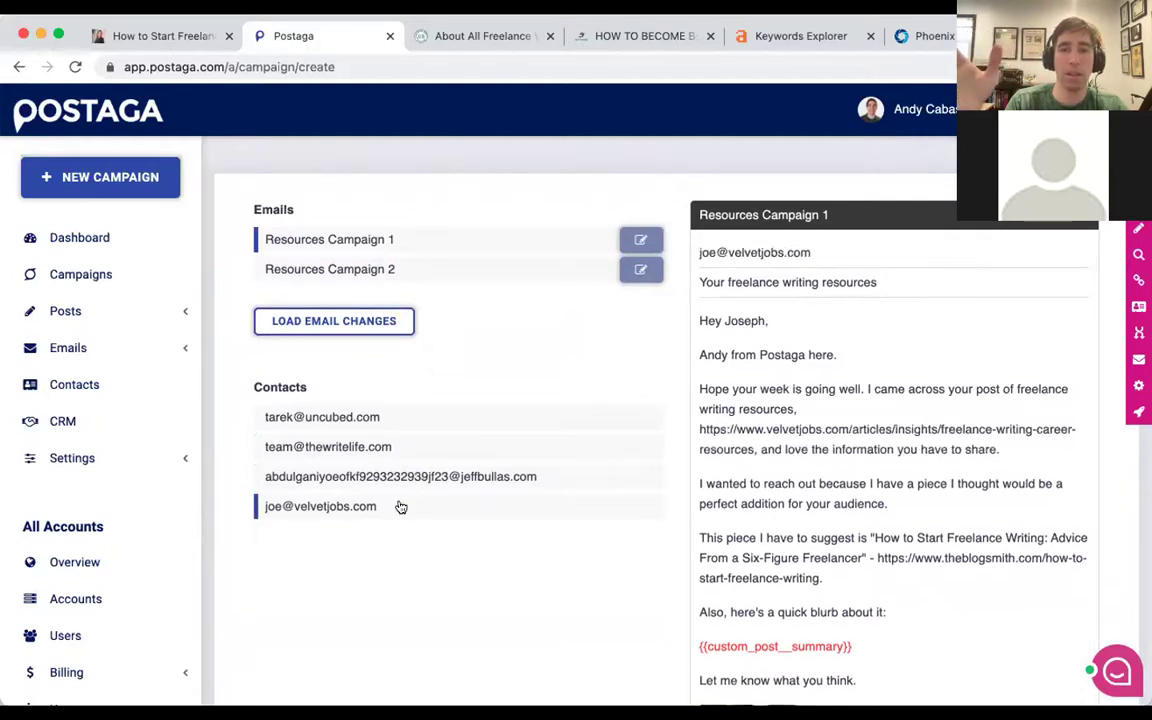
{"action": "scroll", "coordinate": [700, 350], "scroll_direction": "down", "scroll_amount": 2}
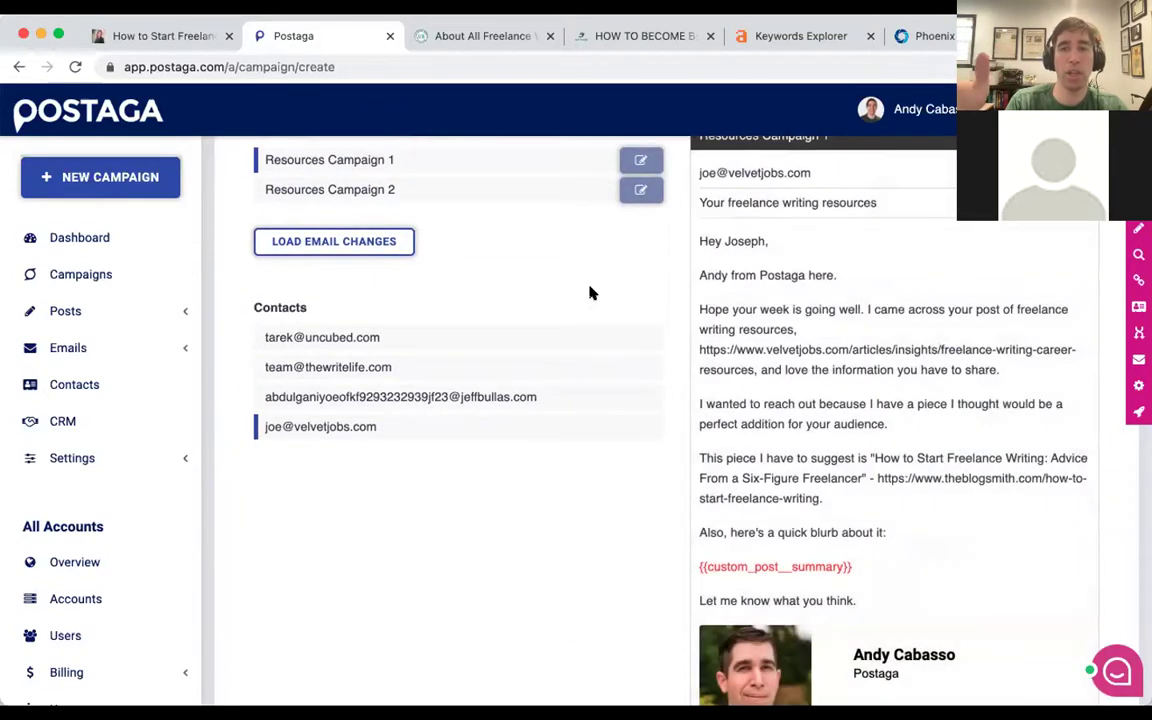
{"action": "scroll", "coordinate": [594, 278], "scroll_direction": "down", "scroll_amount": 1}
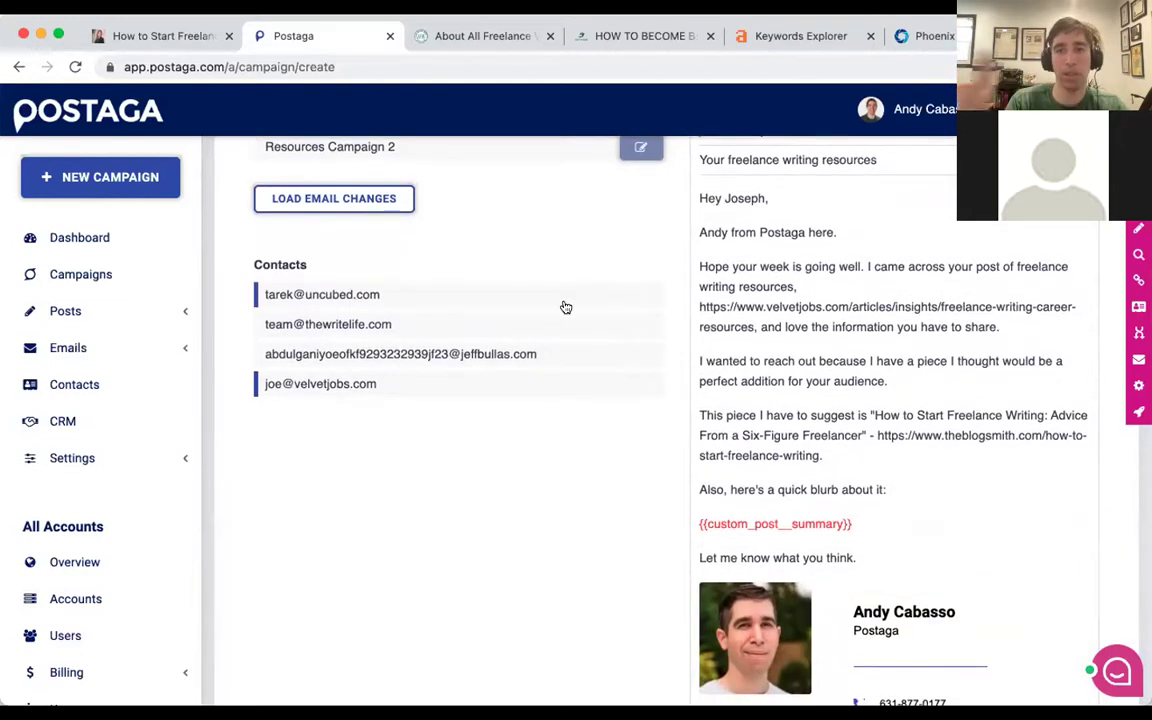
{"action": "scroll", "coordinate": [671, 229], "scroll_direction": "down", "scroll_amount": 2}
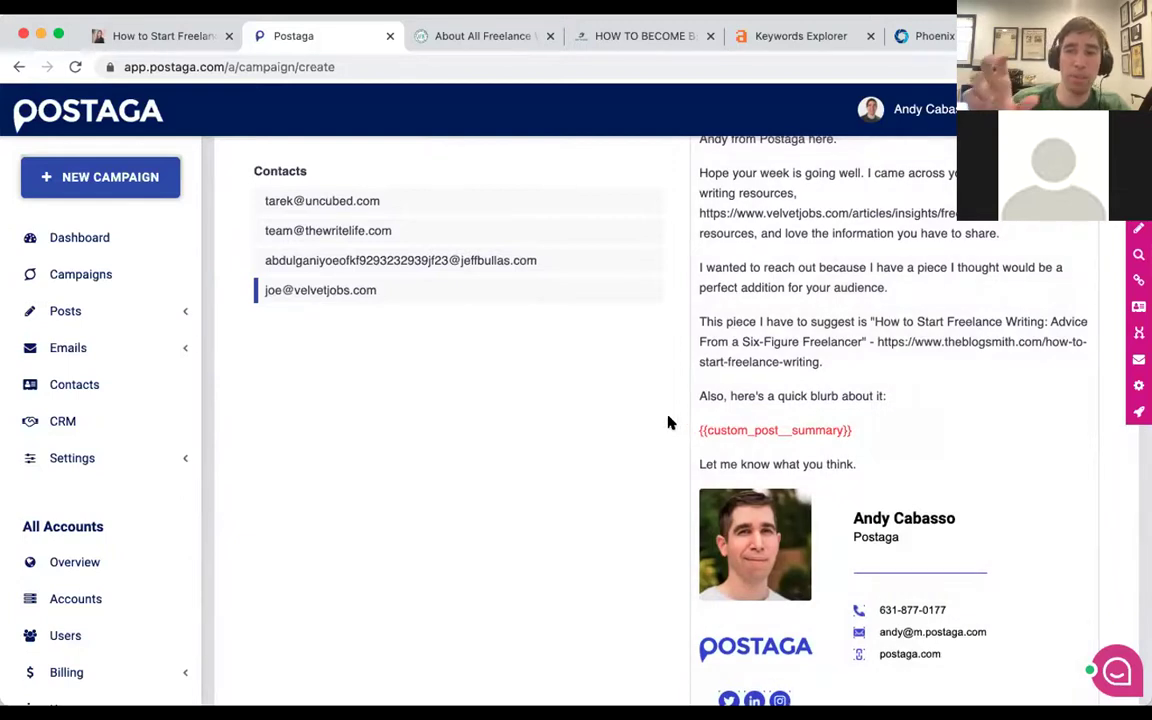
{"action": "scroll", "coordinate": [638, 412], "scroll_direction": "down", "scroll_amount": 1}
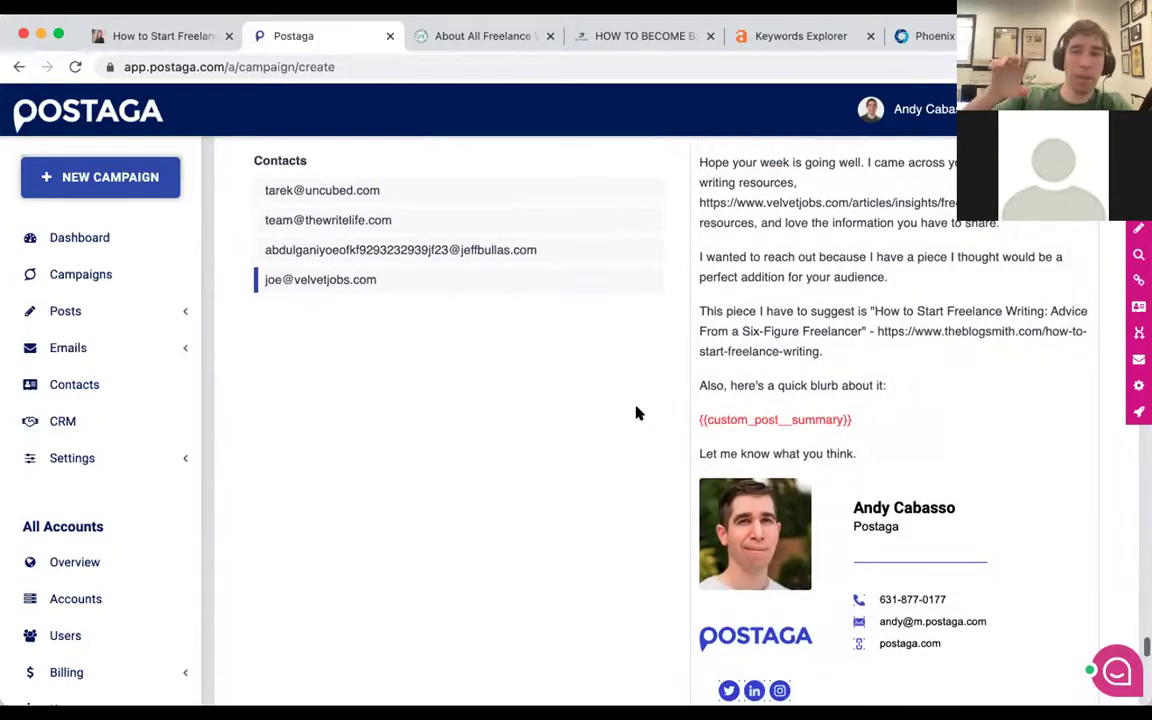
{"action": "scroll", "coordinate": [640, 397], "scroll_direction": "down", "scroll_amount": 1}
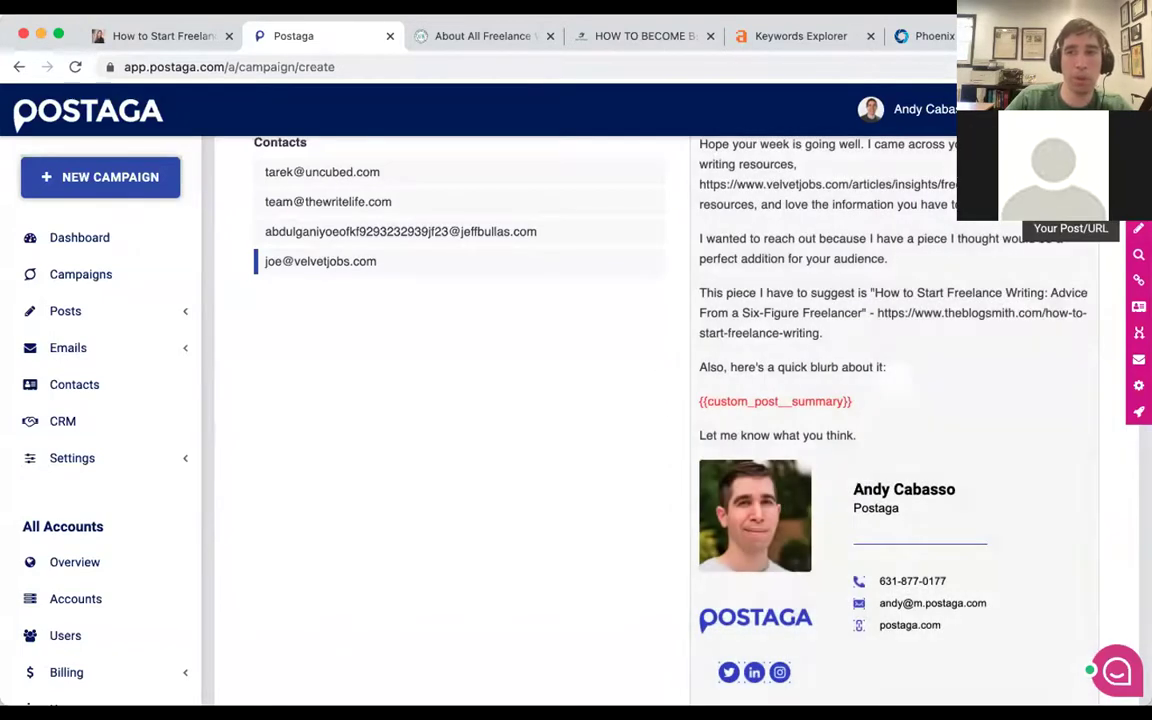
Enter 'This is an article all about freelancing' in the Post Merge Field: summary box.
{"action": "left_click", "coordinate": [1138, 229]}
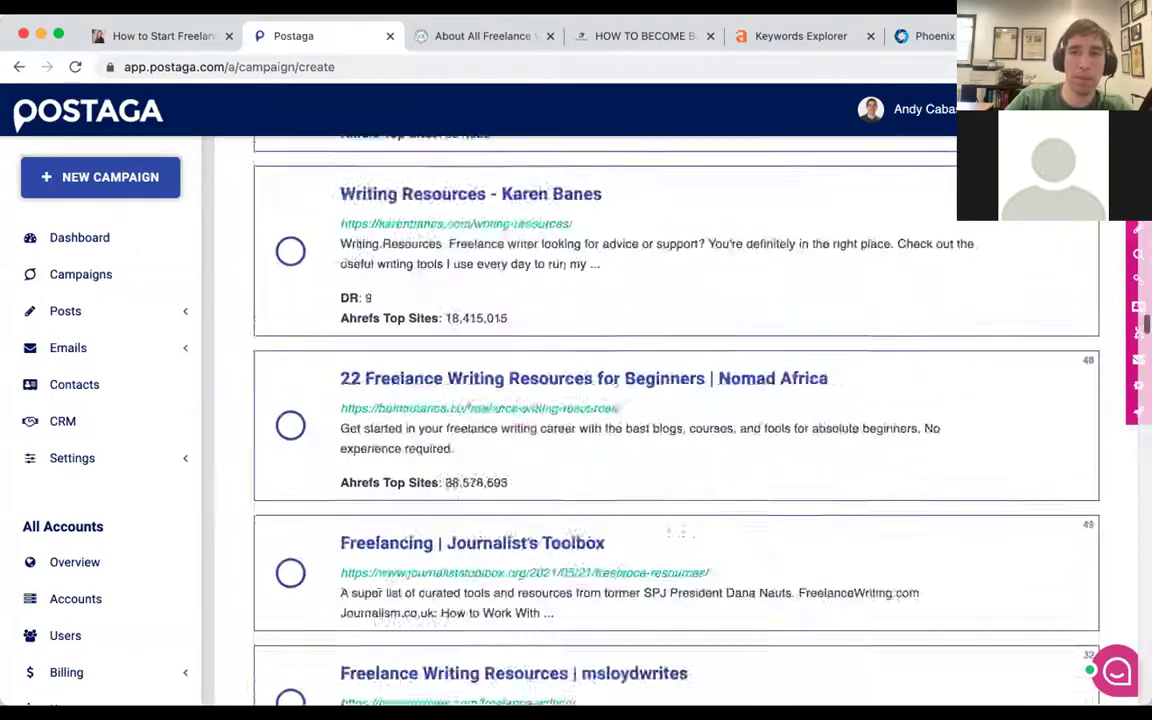
{"action": "scroll", "coordinate": [881, 232], "scroll_direction": "down", "scroll_amount": 6}
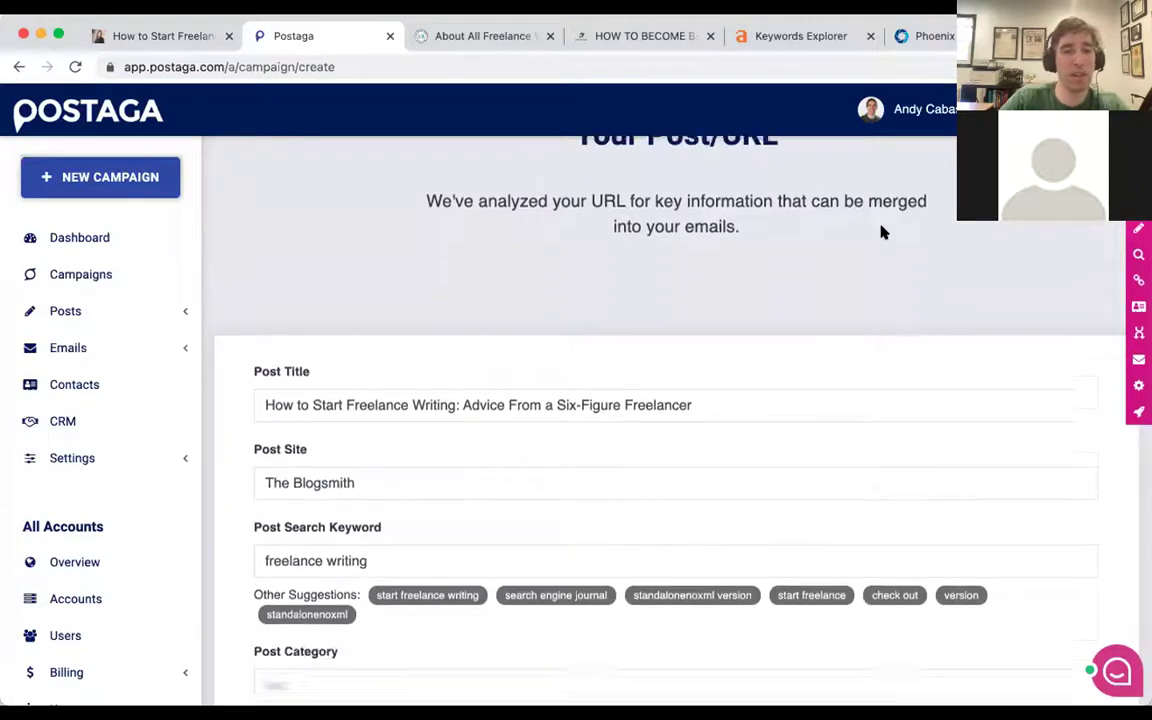
{"action": "scroll", "coordinate": [881, 232], "scroll_direction": "down", "scroll_amount": 3}
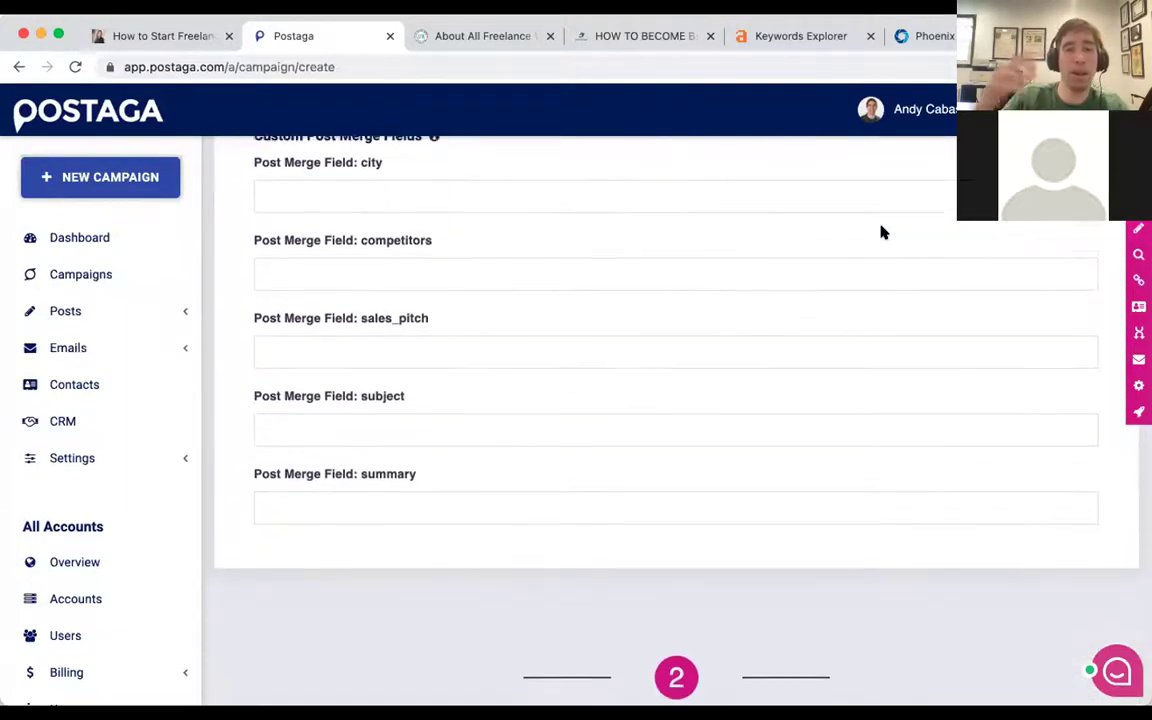
{"action": "left_click", "coordinate": [311, 496]}
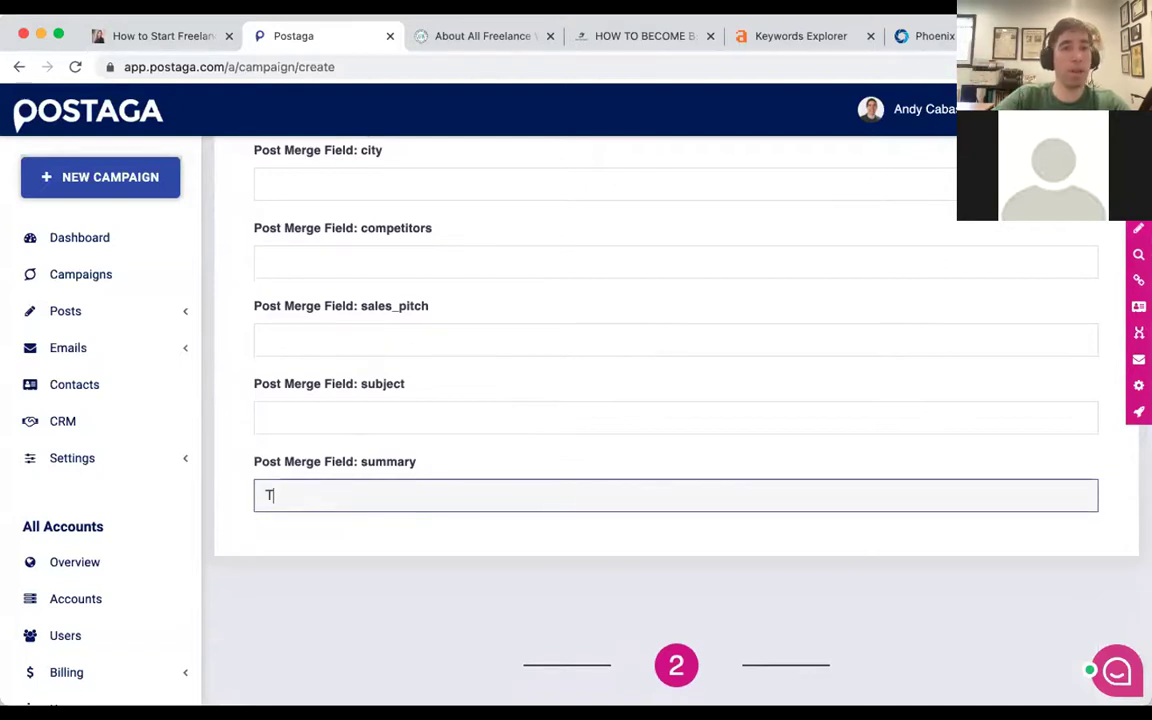
{"action": "type", "text": "This is an article all about freelancing"}
{"action": "scroll", "coordinate": [553, 399], "scroll_direction": "down", "scroll_amount": 5}
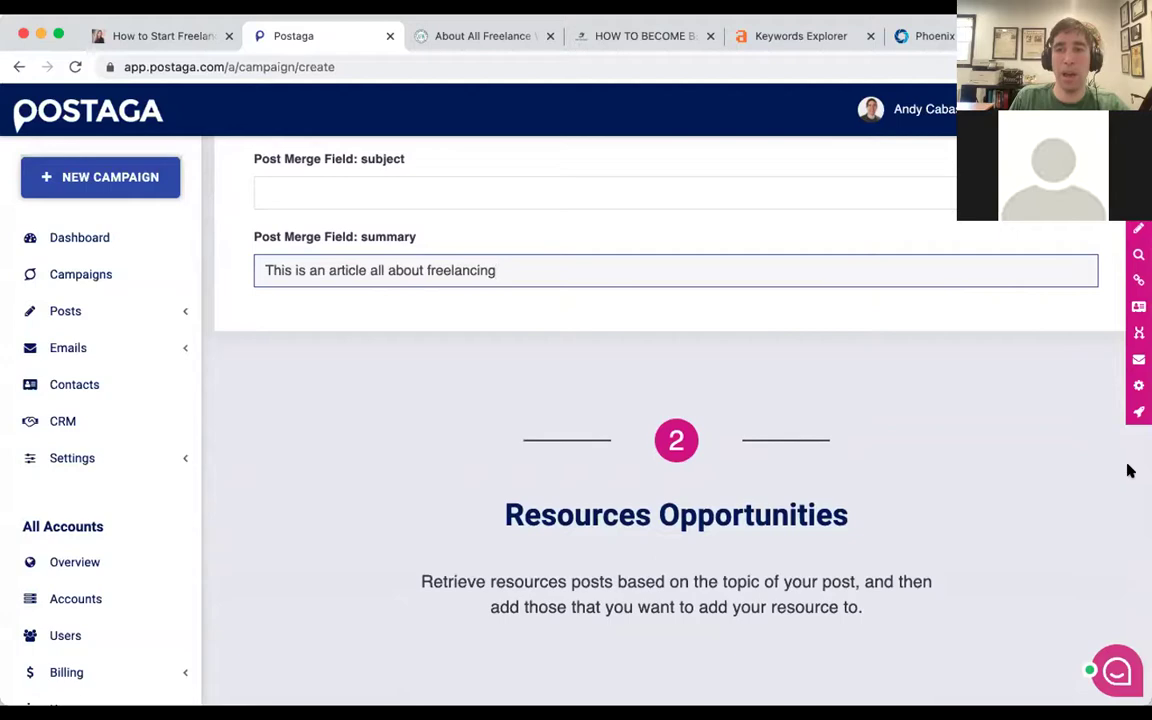
Preview the jeffbullas.com, thewritelife.com and uncubed.com emails, now showing the freelancing blurb.
{"action": "left_click", "coordinate": [1138, 359]}
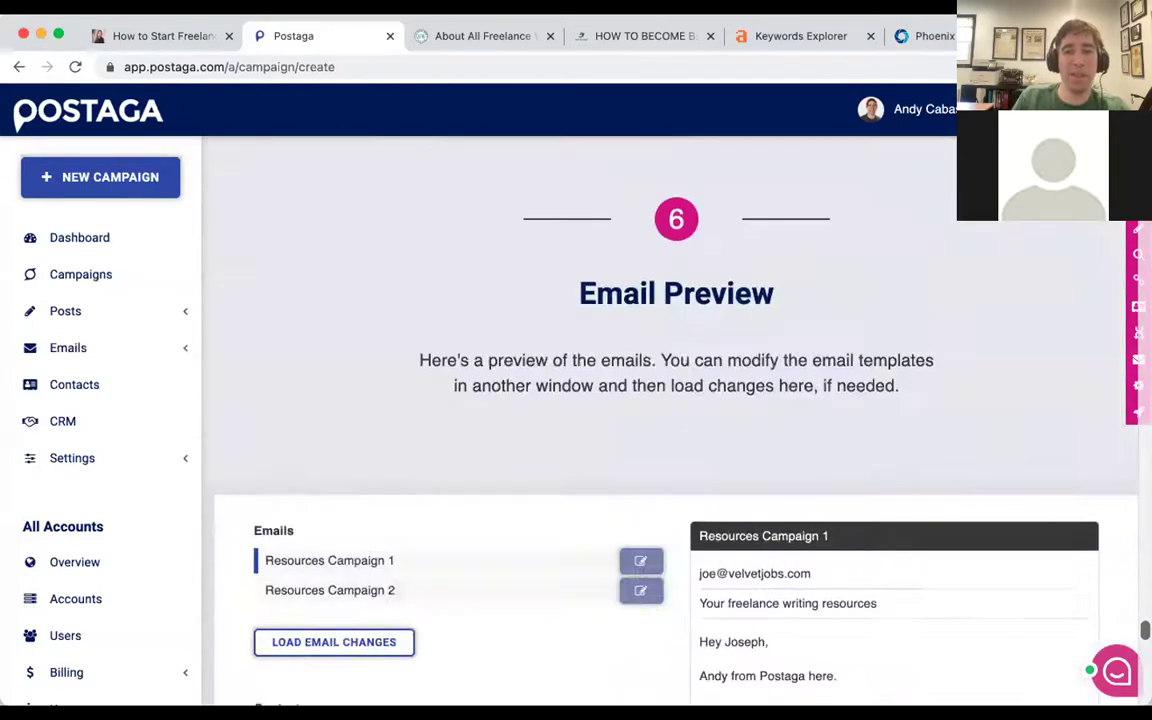
{"action": "scroll", "coordinate": [442, 501], "scroll_direction": "down", "scroll_amount": 3}
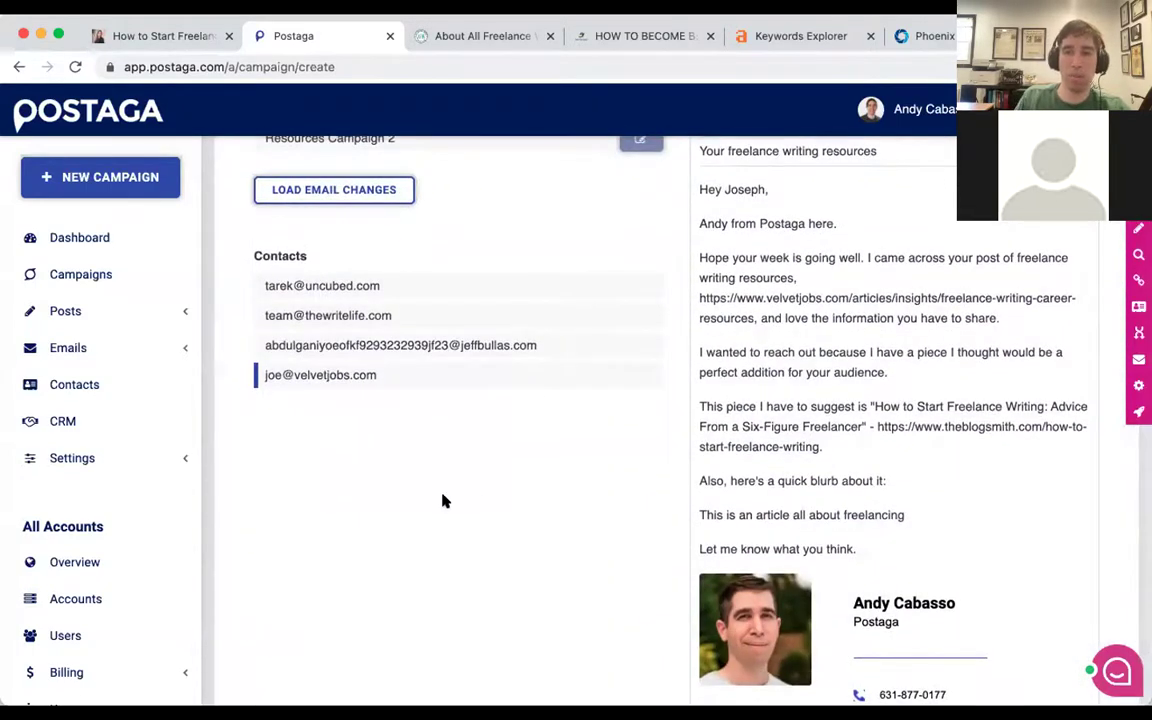
{"action": "left_click", "coordinate": [424, 347]}
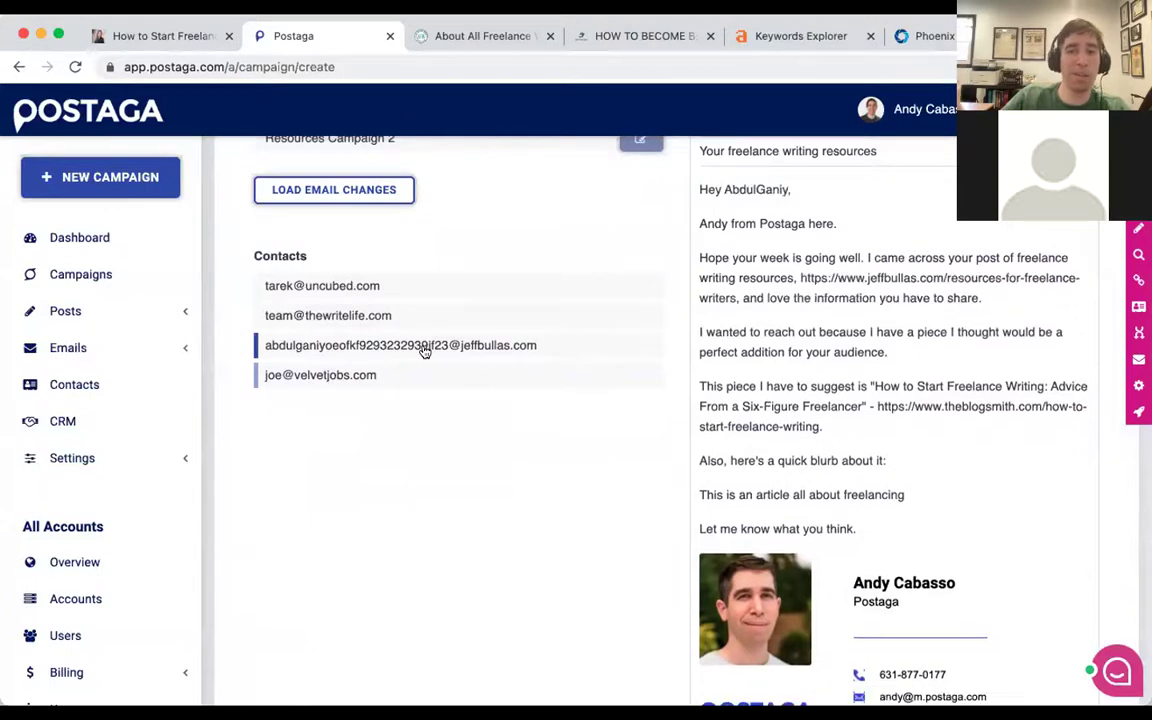
{"action": "left_click", "coordinate": [411, 316]}
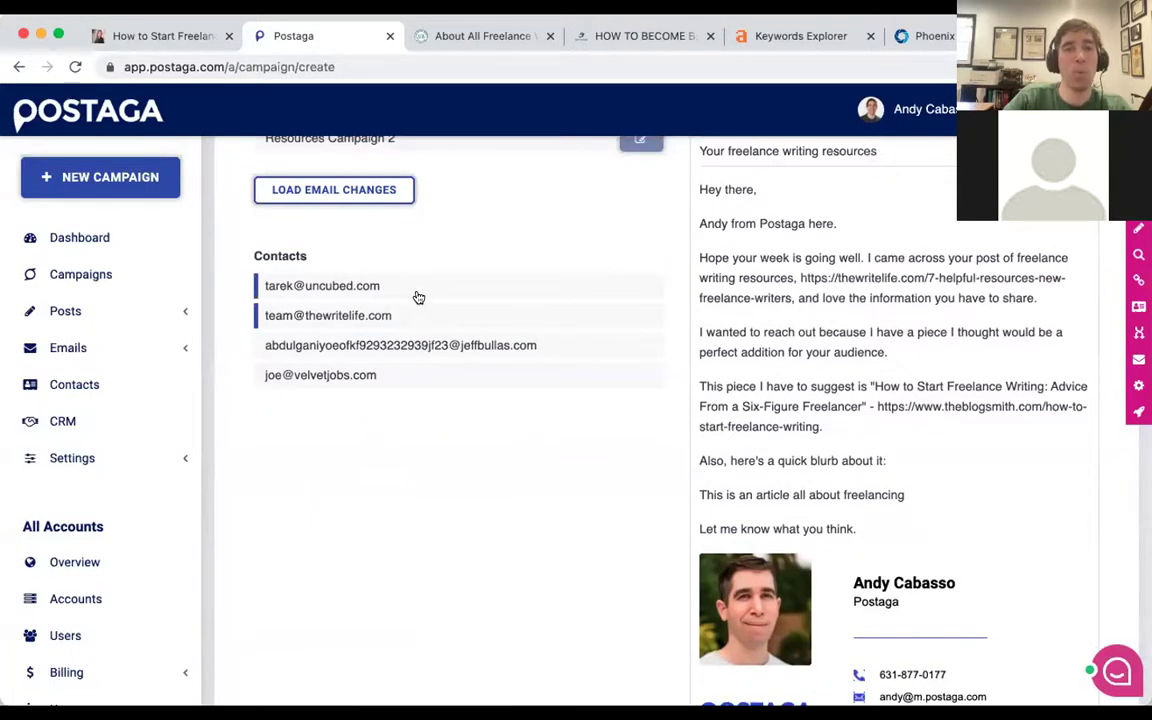
{"action": "left_click", "coordinate": [416, 290]}
{"action": "scroll", "coordinate": [442, 337], "scroll_direction": "up", "scroll_amount": 1}
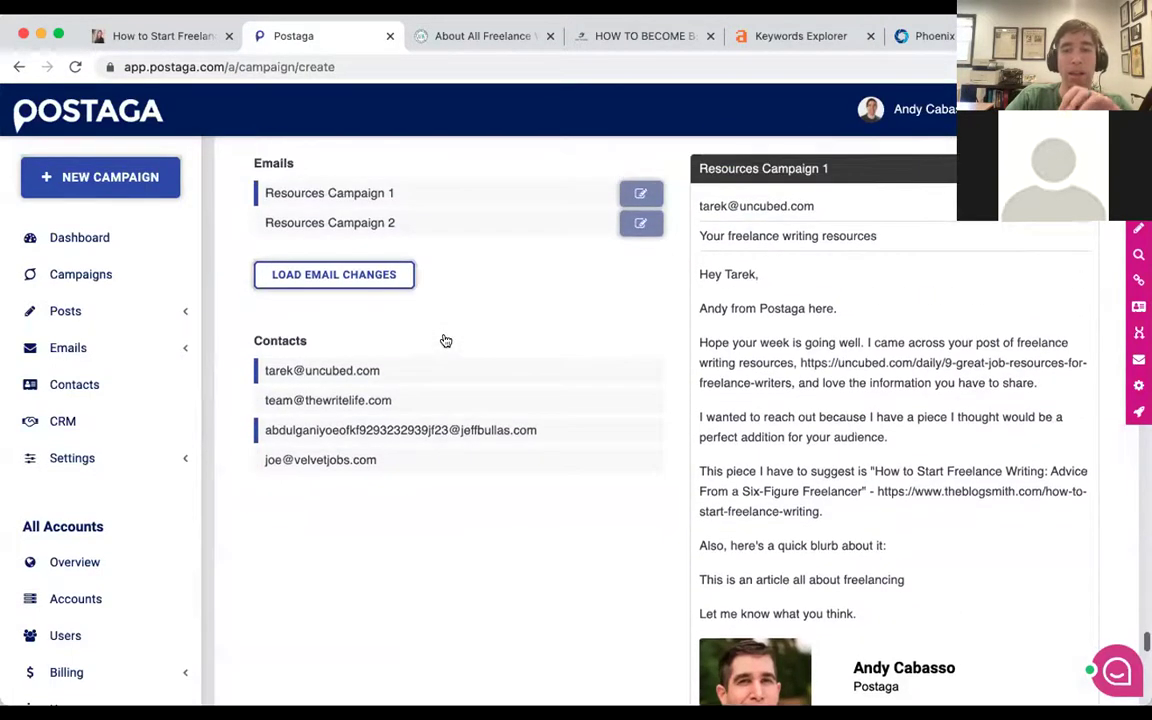
{"action": "mouse_move", "coordinate": [779, 386]}
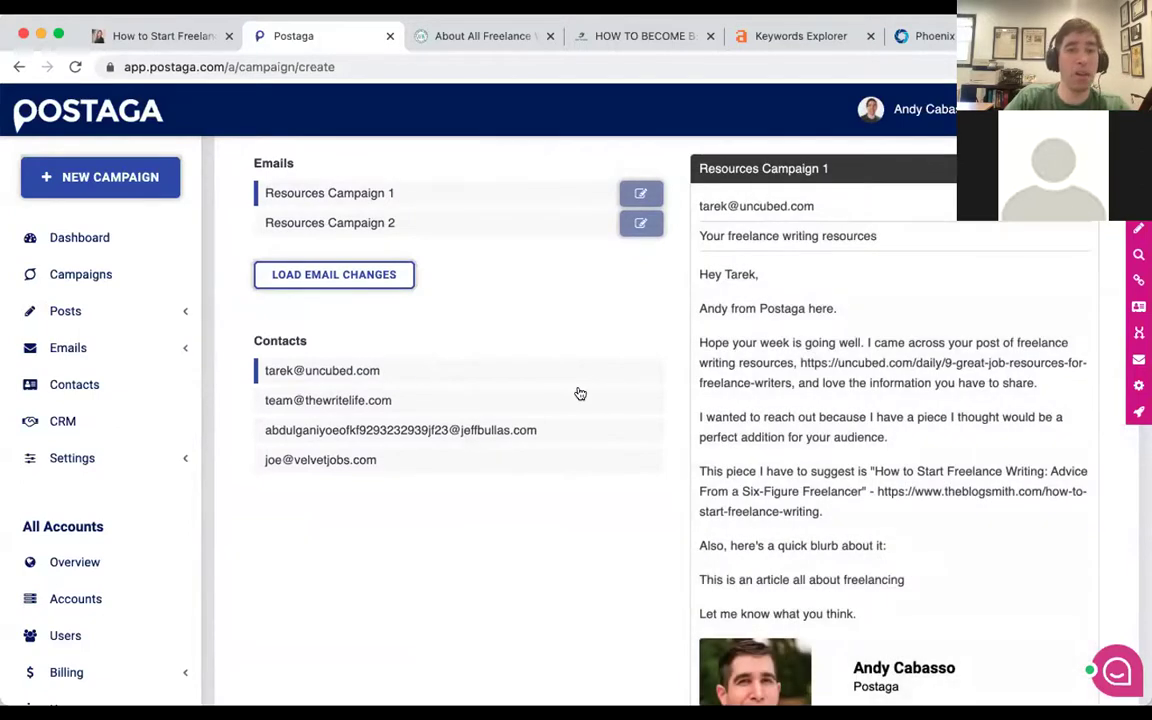
{"action": "mouse_move", "coordinate": [710, 417]}
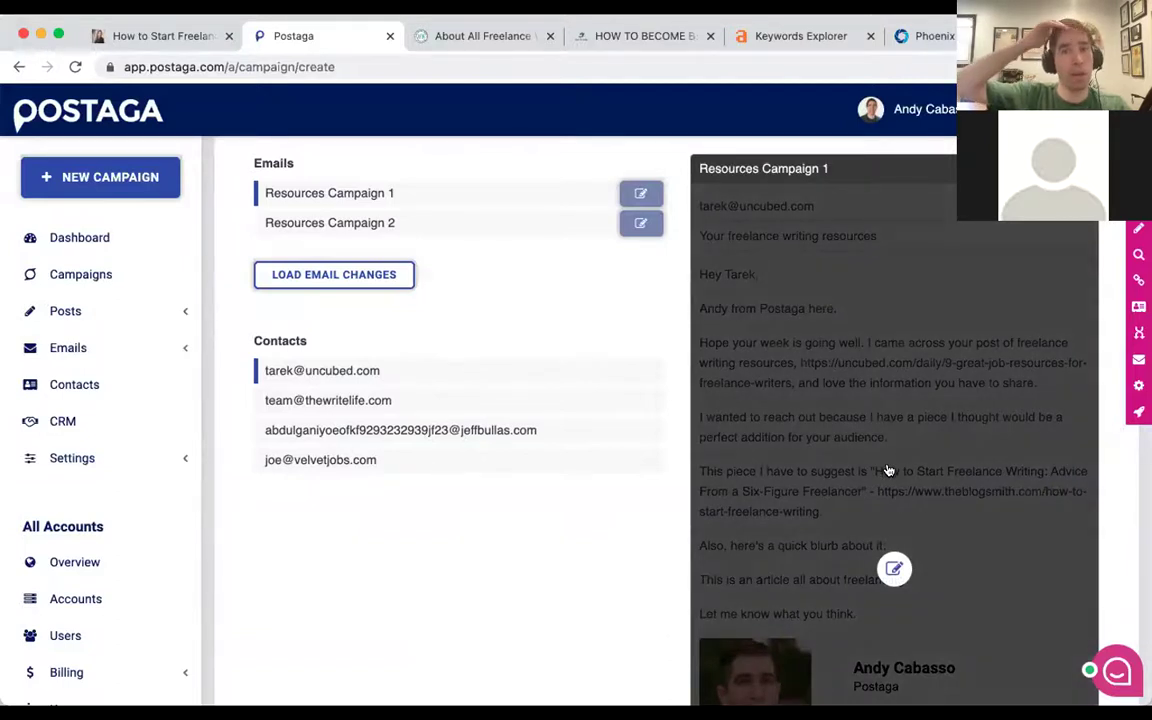
Edit the uncubed.com email, add a blank line after 'Andy from Postaga here.', and open its linked article.
{"action": "left_click", "coordinate": [896, 502]}
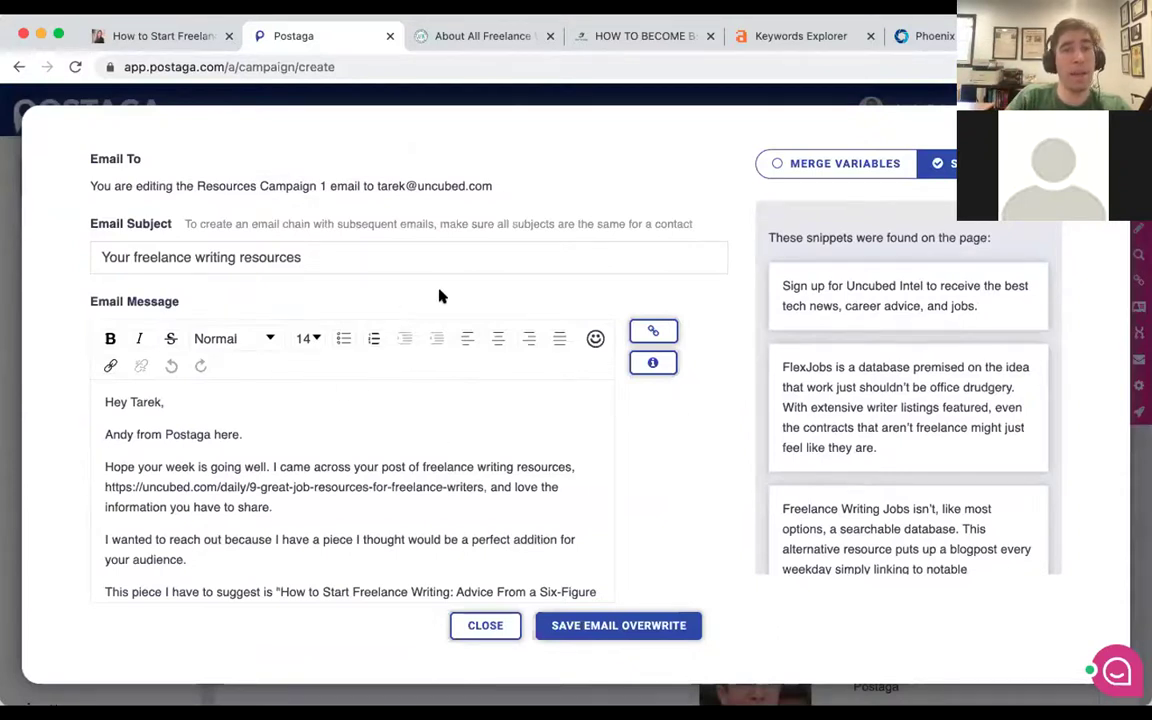
{"action": "key", "text": "Return"}
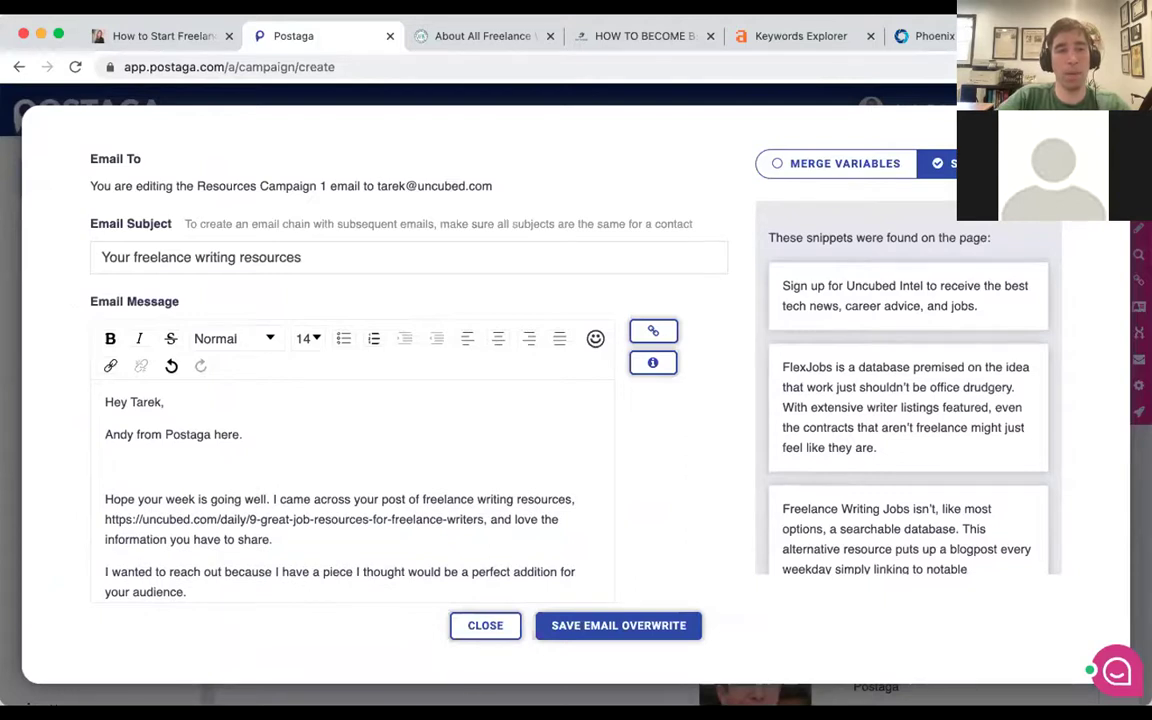
{"action": "left_click", "coordinate": [657, 335]}
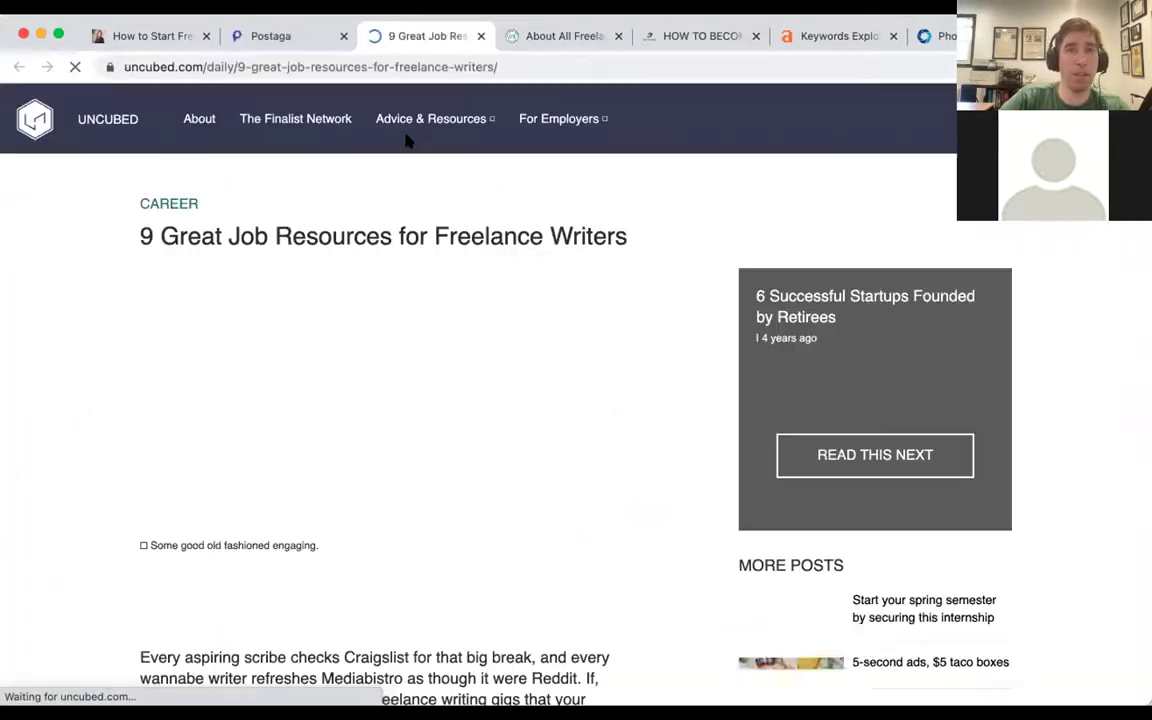
Skim the Uncubed article, briefly visiting the Finalist landing page and coming back.
{"action": "scroll", "coordinate": [380, 239], "scroll_direction": "down", "scroll_amount": 2}
{"action": "scroll", "coordinate": [380, 239], "scroll_direction": "up", "scroll_amount": 2}
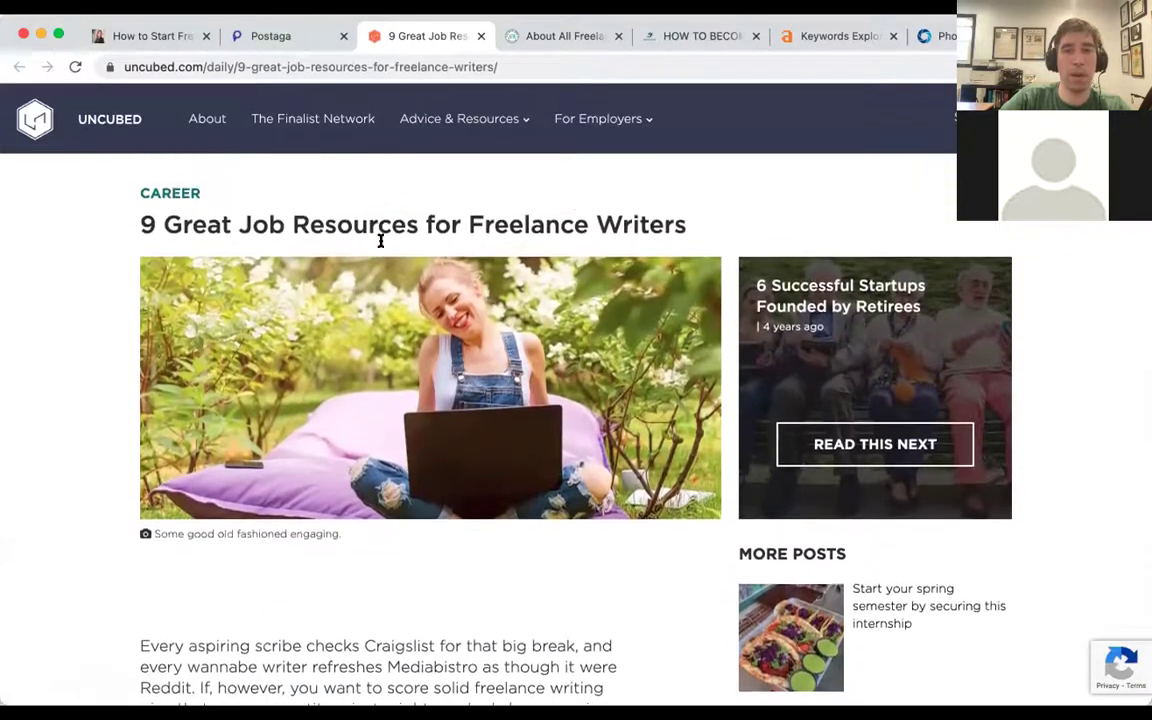
{"action": "scroll", "coordinate": [380, 239], "scroll_direction": "down", "scroll_amount": 3}
{"action": "scroll", "coordinate": [380, 242], "scroll_direction": "down", "scroll_amount": 5}
{"action": "scroll", "coordinate": [380, 244], "scroll_direction": "up", "scroll_amount": 8}
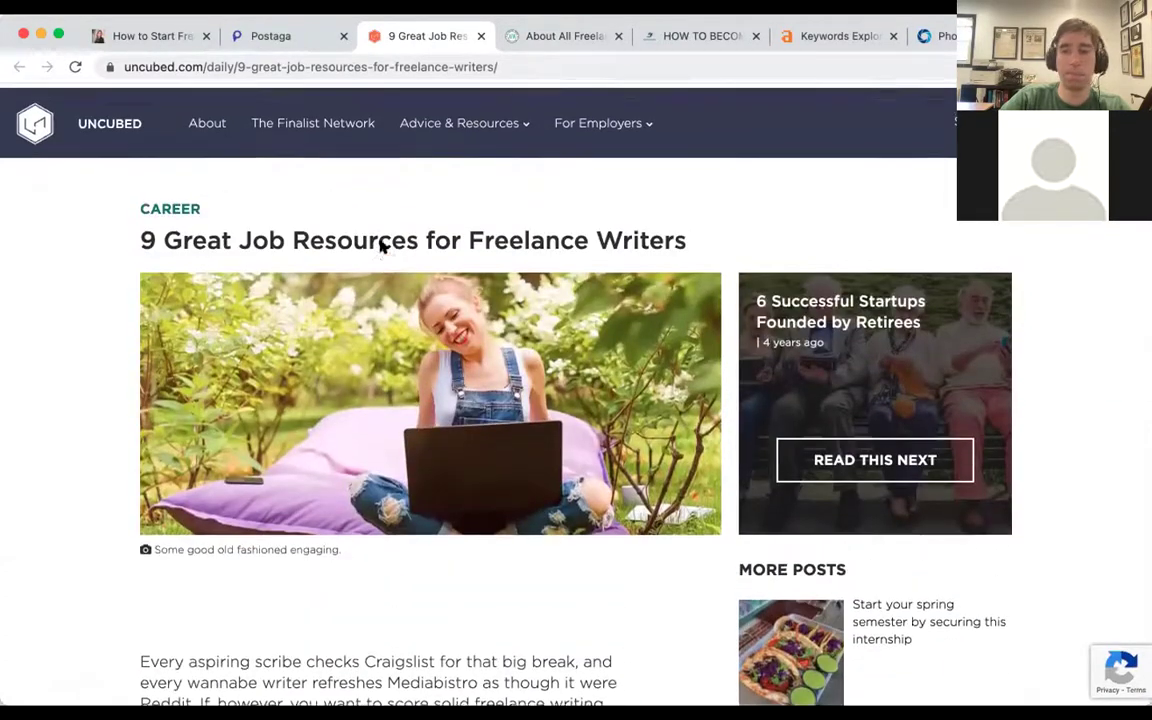
{"action": "left_click", "coordinate": [138, 119]}
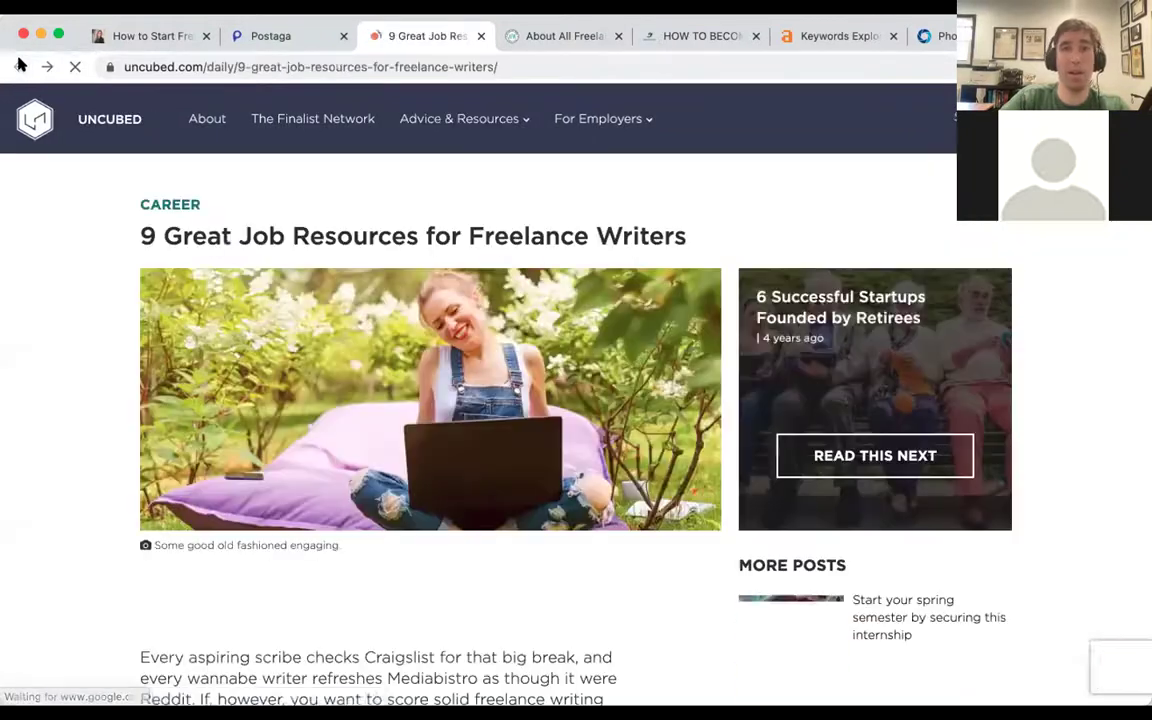
{"action": "left_click", "coordinate": [20, 66]}
Read through the nine freelance-writer resources, then return to the Postaga email editor.
{"action": "scroll", "coordinate": [437, 378], "scroll_direction": "down", "scroll_amount": 4}
{"action": "scroll", "coordinate": [437, 378], "scroll_direction": "up", "scroll_amount": 1}
{"action": "scroll", "coordinate": [437, 378], "scroll_direction": "up", "scroll_amount": 1}
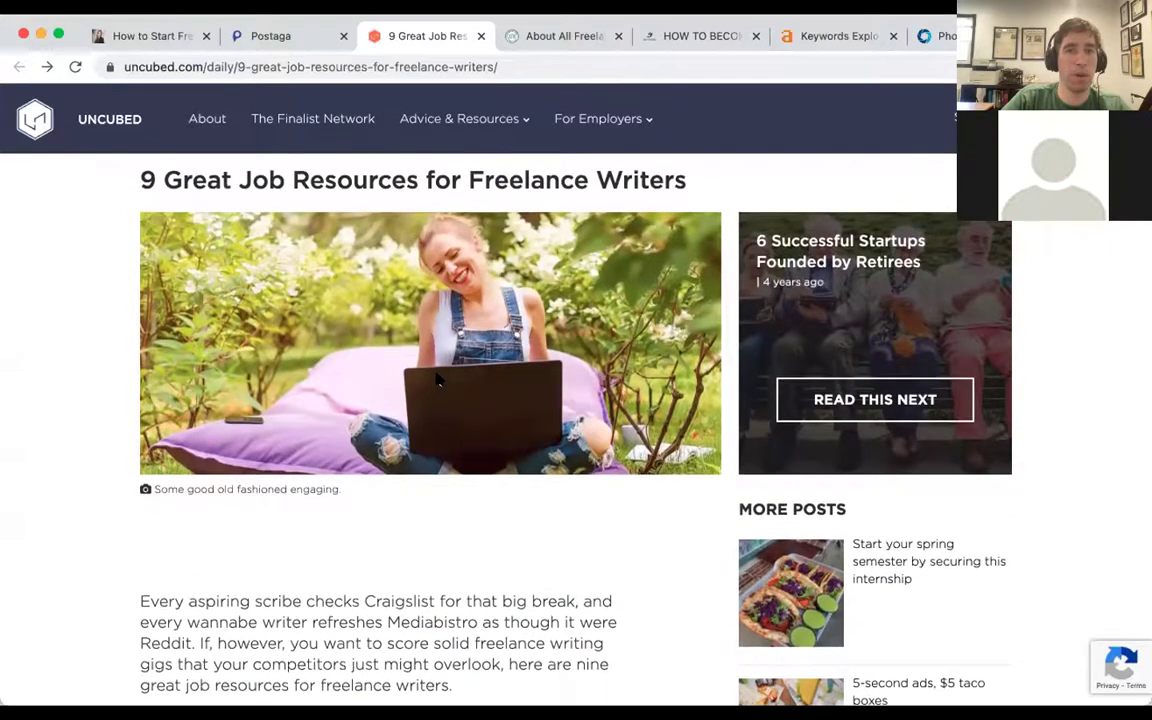
{"action": "scroll", "coordinate": [437, 378], "scroll_direction": "down", "scroll_amount": 4}
{"action": "scroll", "coordinate": [437, 376], "scroll_direction": "down", "scroll_amount": 9}
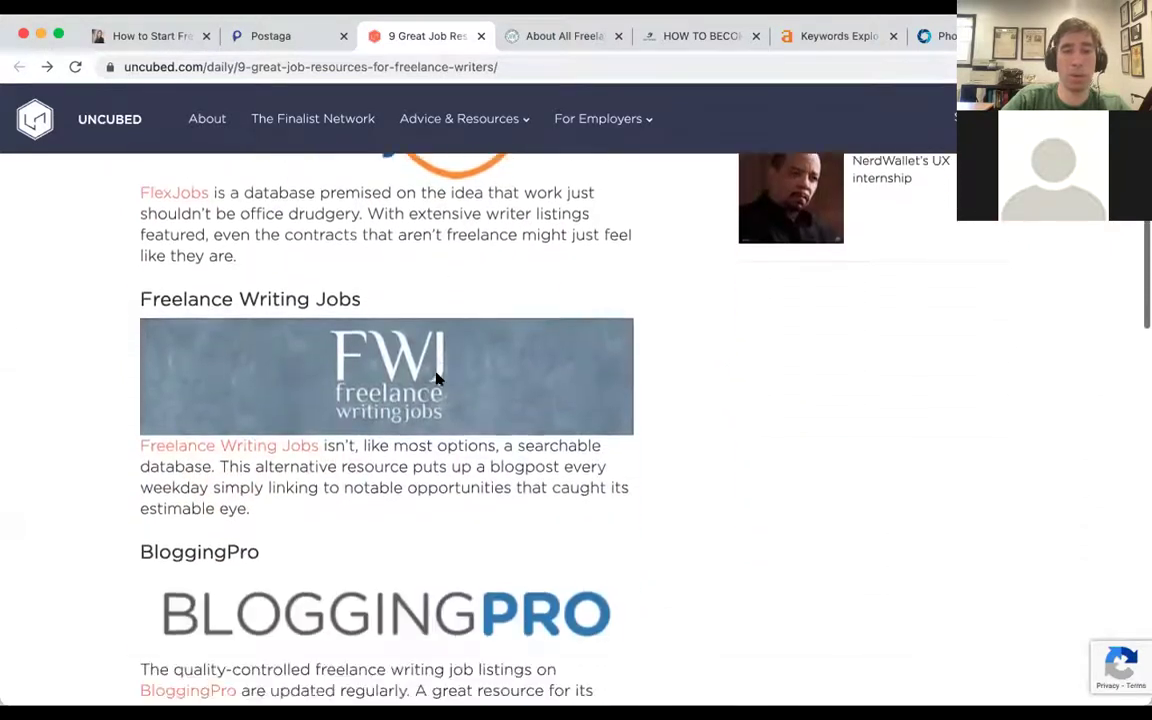
{"action": "scroll", "coordinate": [437, 378], "scroll_direction": "down", "scroll_amount": 5}
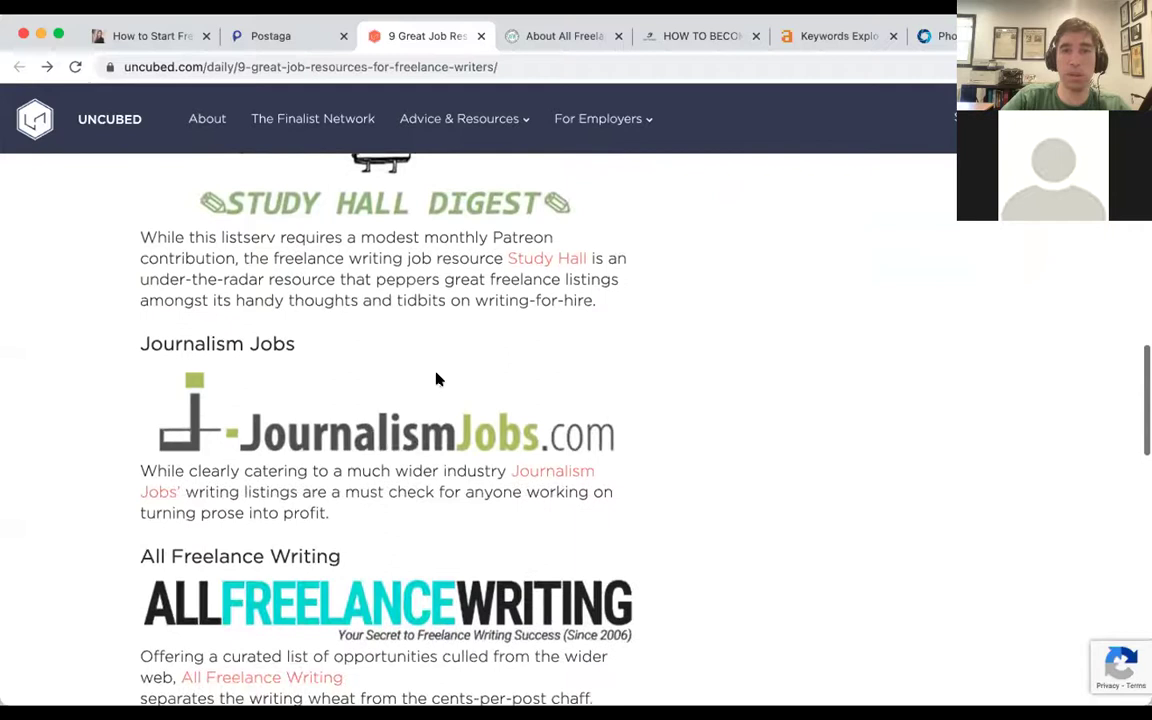
{"action": "key", "text": "ctrl+shift+Tab"}
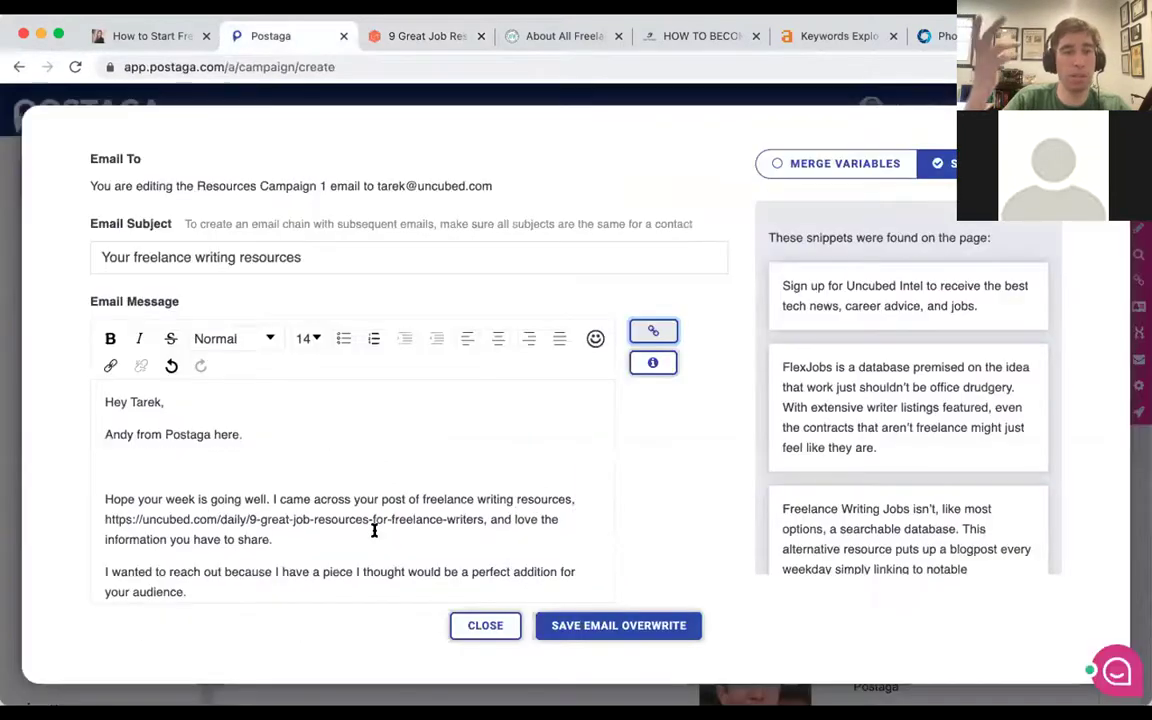
Add 'Something personal...' under the intro and save it as the uncubed.com email overwrite.
{"action": "left_click", "coordinate": [204, 462]}
{"action": "type", "text": "Somethi"}
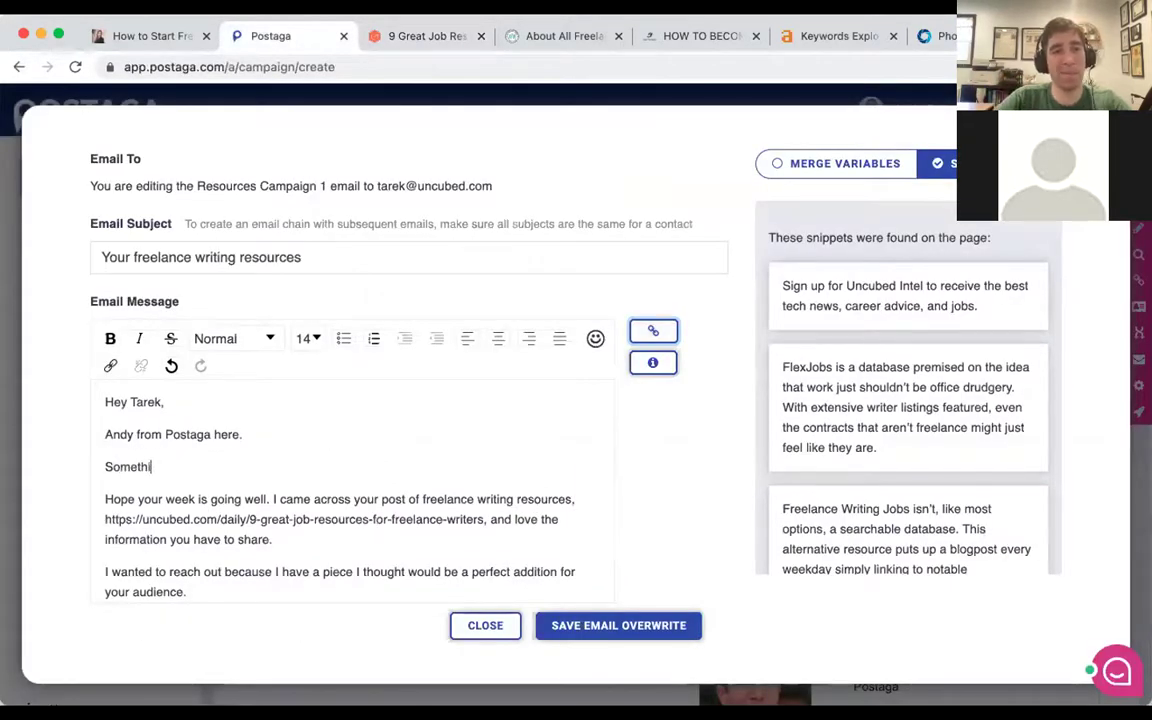
{"action": "type", "text": "ng personal..."}
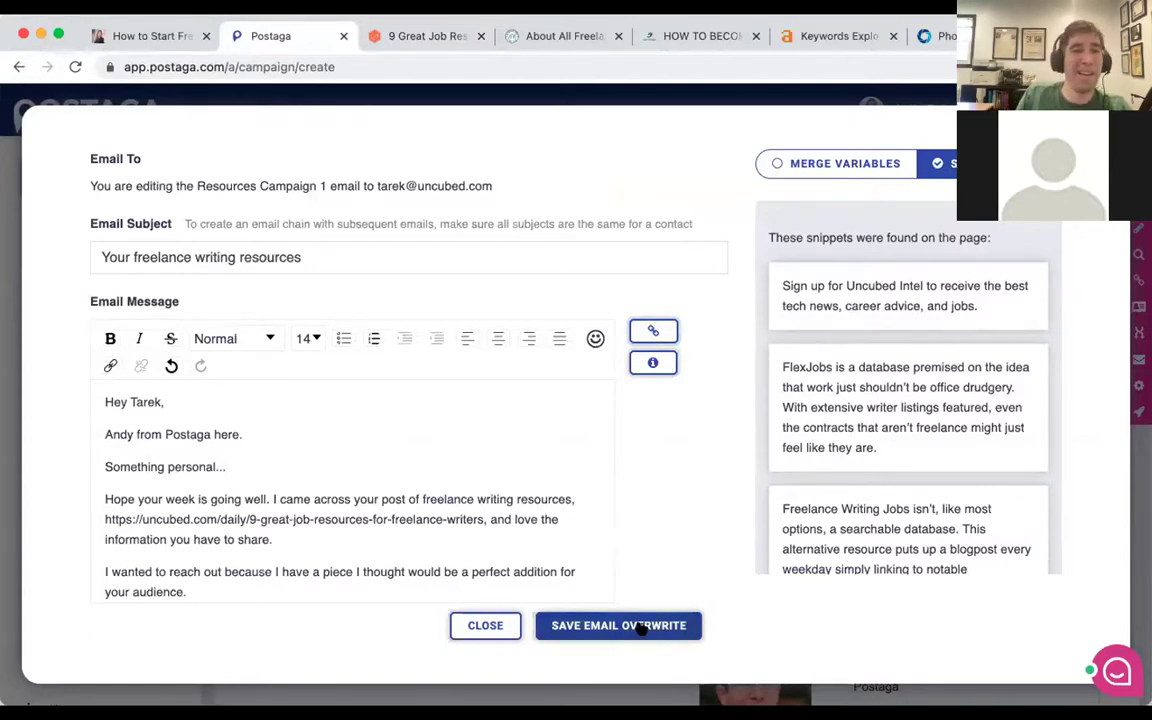
{"action": "left_click", "coordinate": [643, 627]}
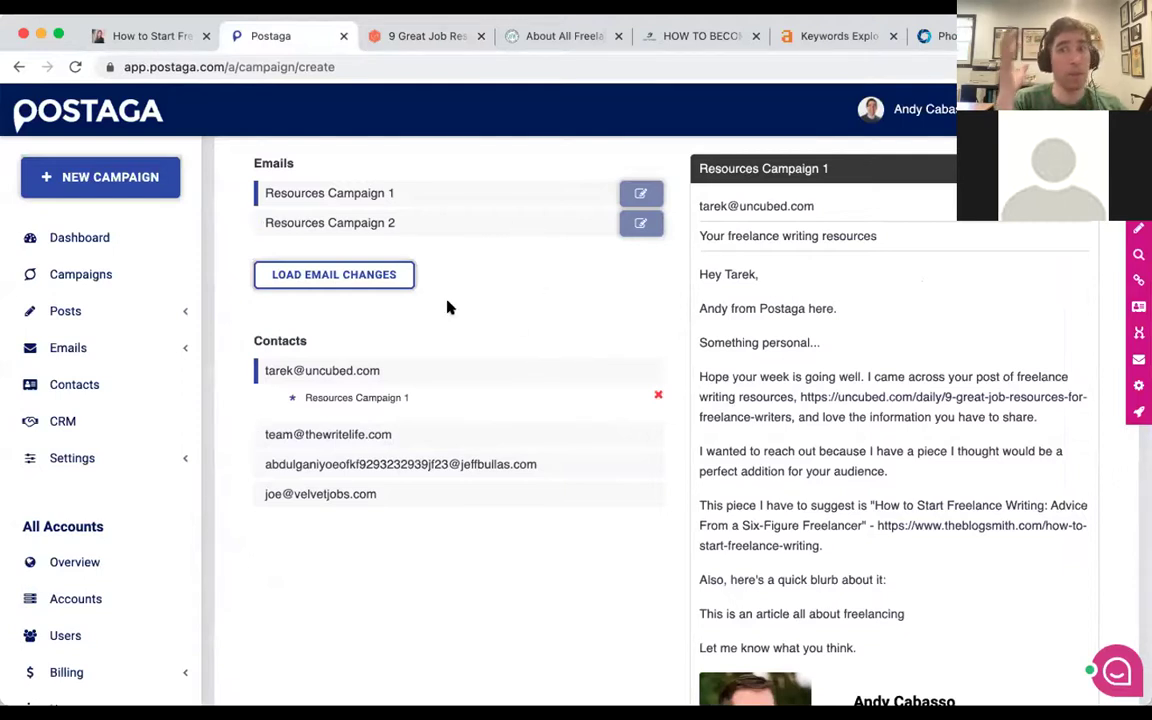
Try Launch Now, then set the sending rules back to Schedule for May 29, 2021 12:06 PM.
{"action": "scroll", "coordinate": [520, 323], "scroll_direction": "down", "scroll_amount": 2}
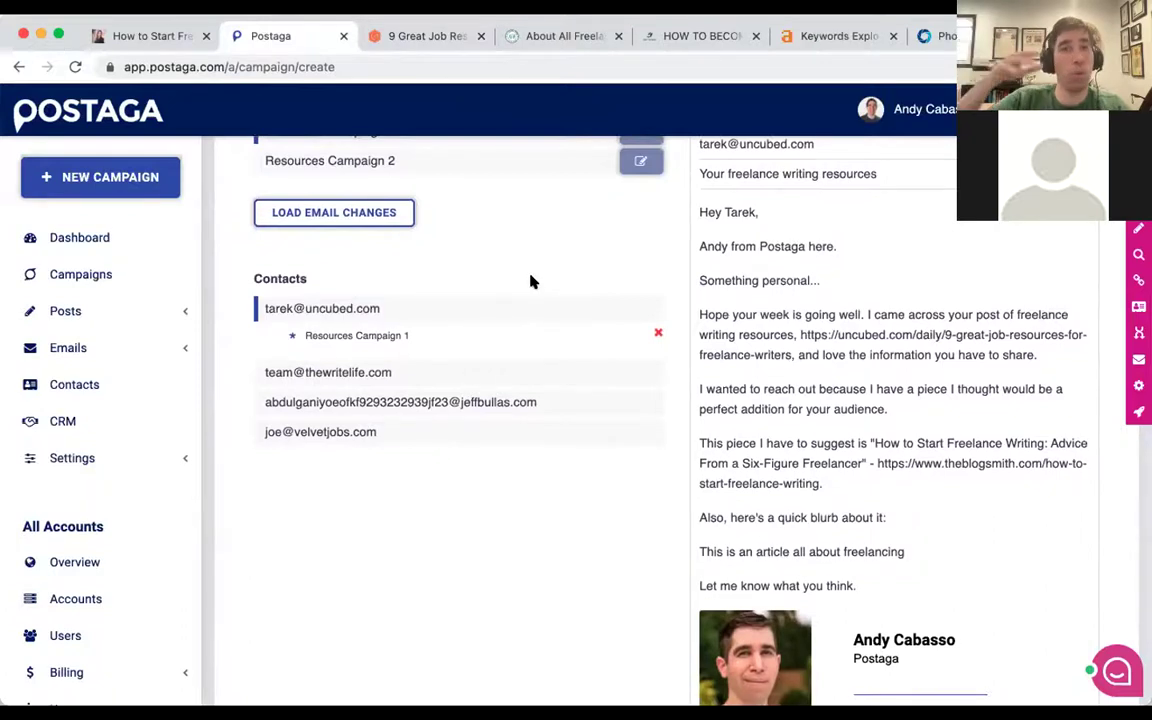
{"action": "scroll", "coordinate": [509, 290], "scroll_direction": "down", "scroll_amount": 1}
{"action": "scroll", "coordinate": [558, 264], "scroll_direction": "down", "scroll_amount": 5}
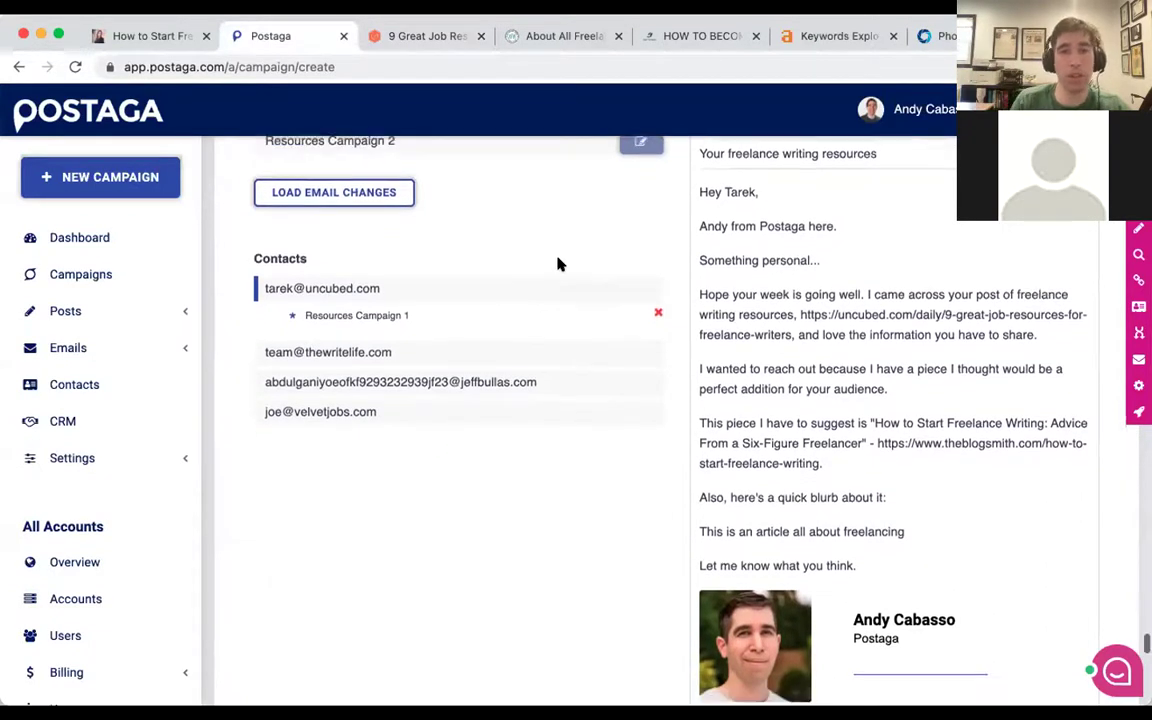
{"action": "scroll", "coordinate": [558, 264], "scroll_direction": "down", "scroll_amount": 10}
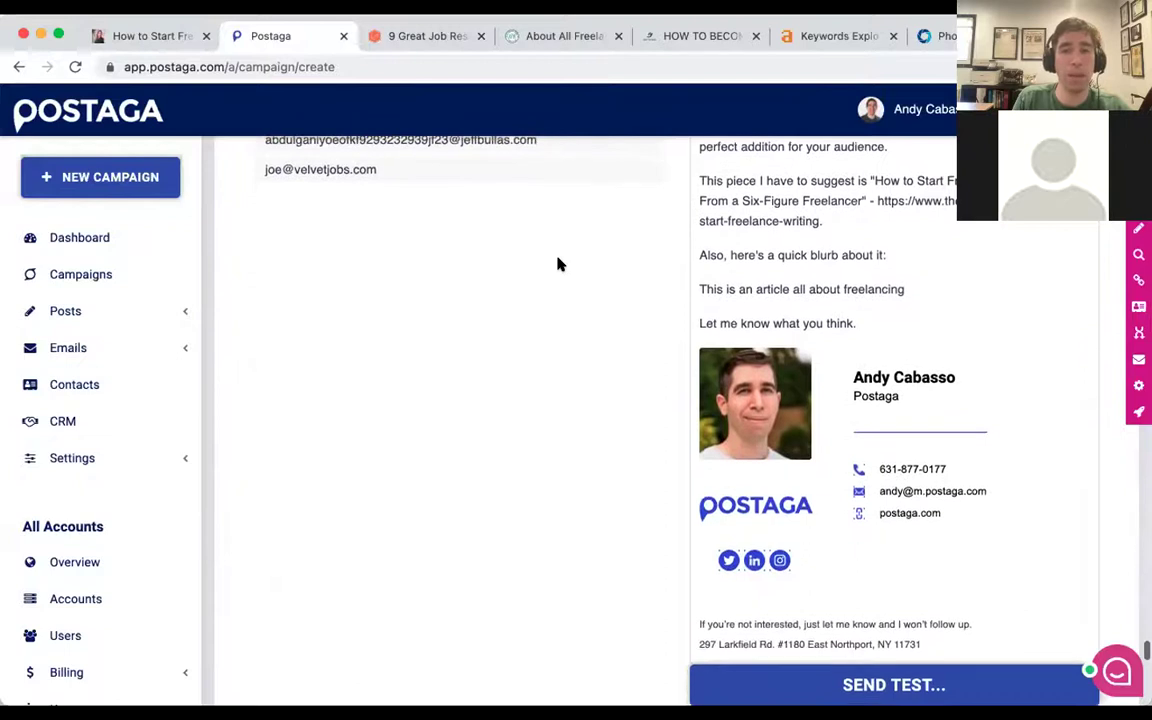
{"action": "scroll", "coordinate": [558, 263], "scroll_direction": "down", "scroll_amount": 5}
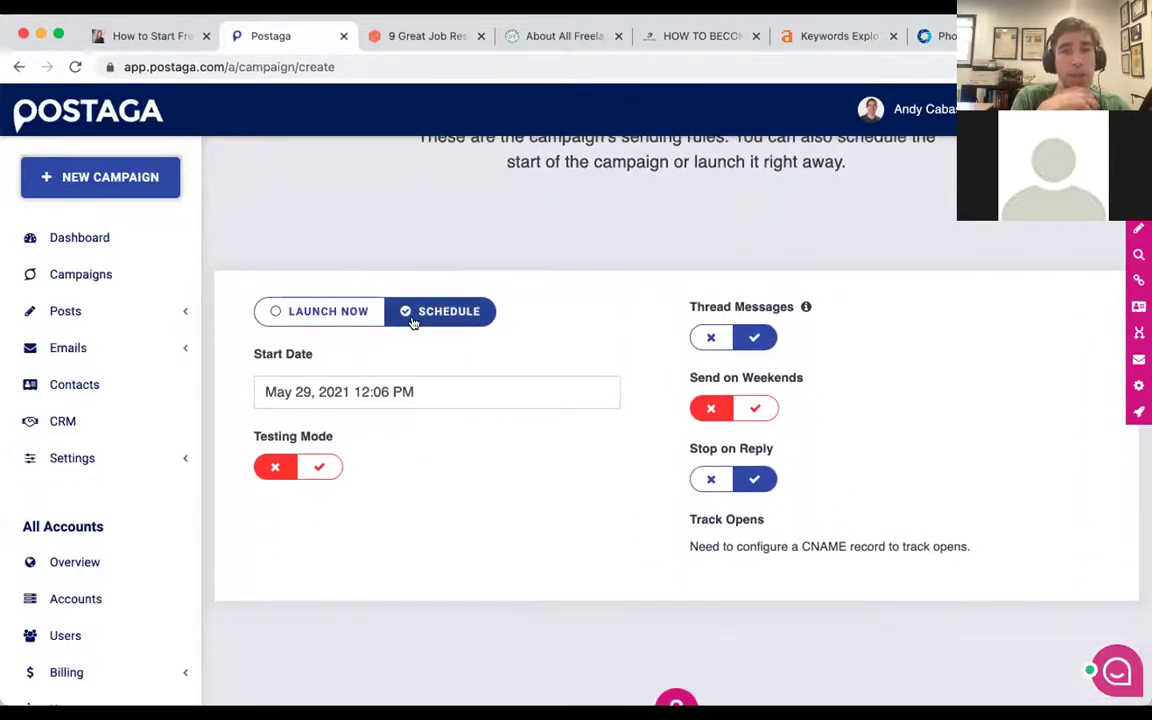
{"action": "left_click", "coordinate": [362, 313]}
{"action": "left_click", "coordinate": [408, 314]}
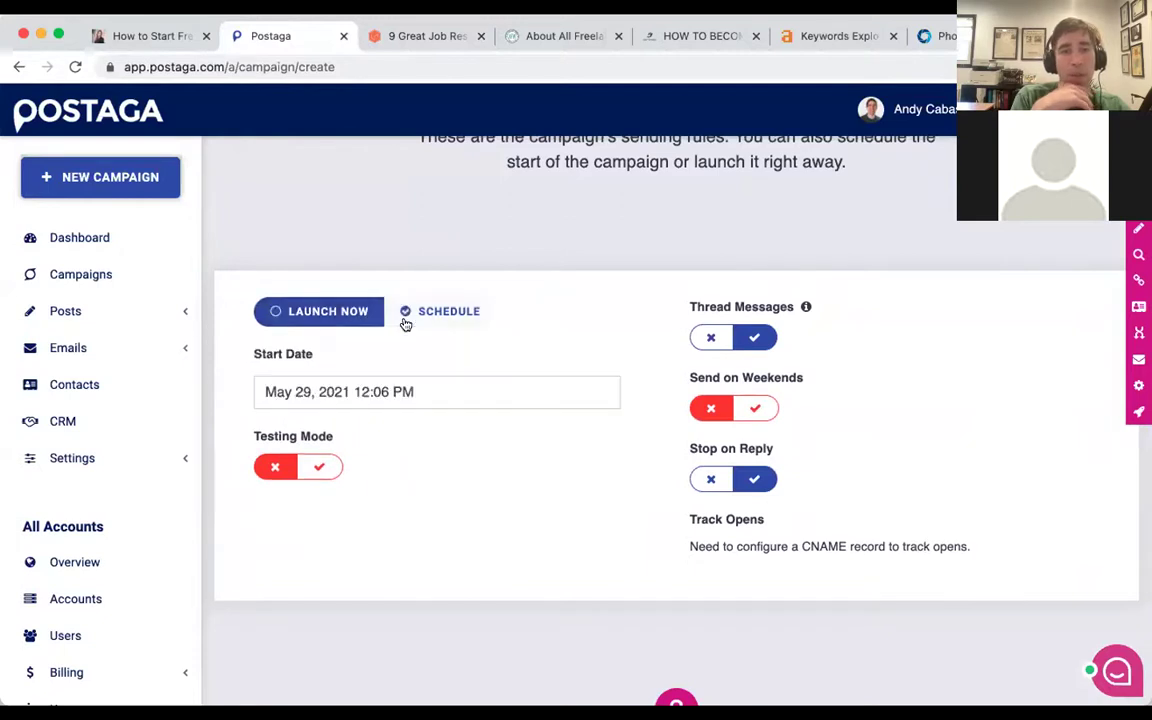
Review the weekend-sending and testing toggles, then continue to step 8 Schedule.
{"action": "scroll", "coordinate": [465, 418], "scroll_direction": "up", "scroll_amount": 1}
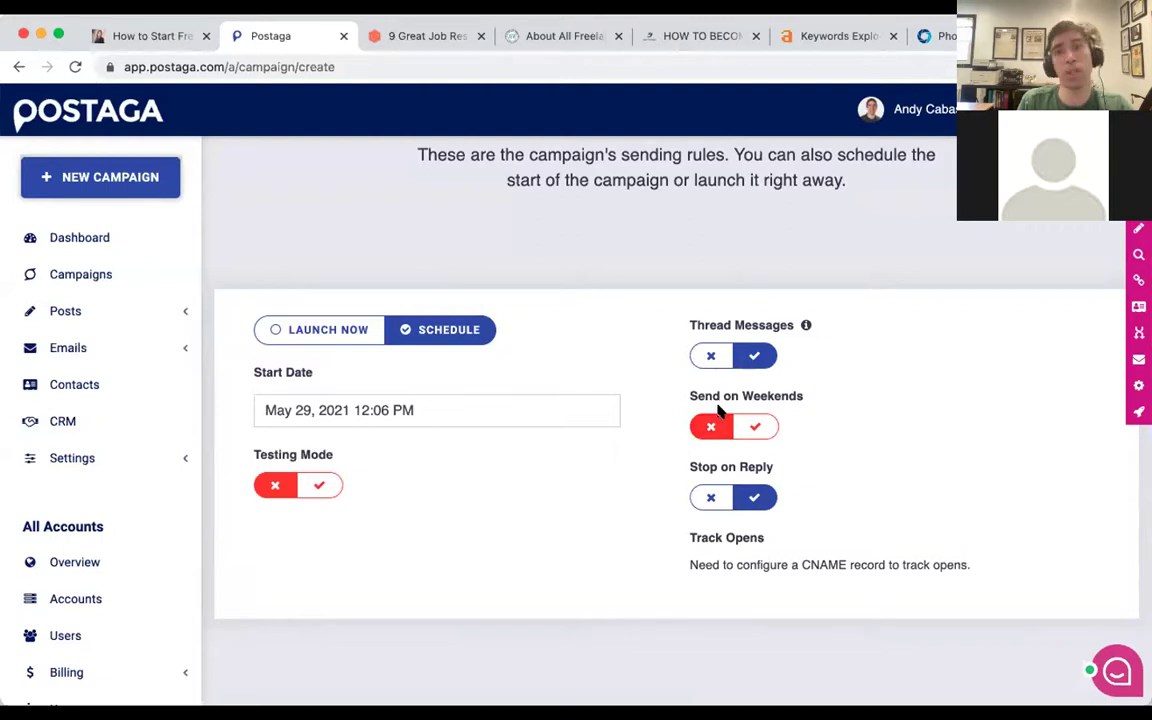
{"action": "left_click_drag", "start_coordinate": [692, 466], "coordinate": [745, 472]}
{"action": "left_click", "coordinate": [746, 470]}
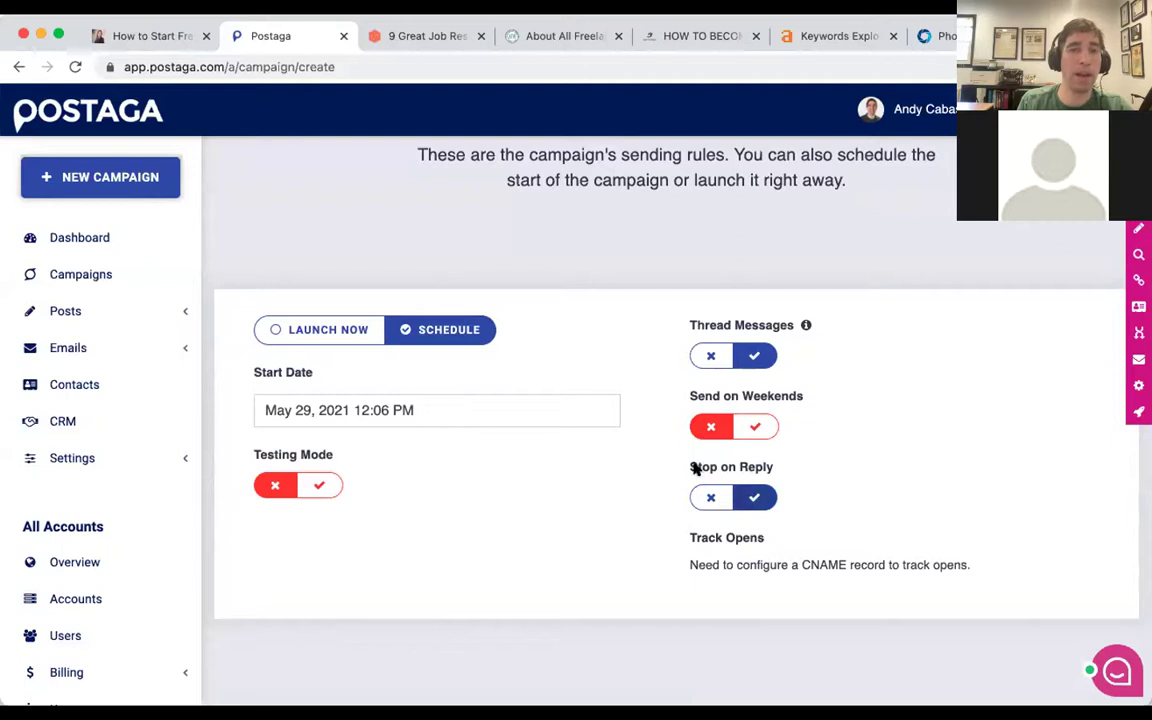
{"action": "scroll", "coordinate": [535, 450], "scroll_direction": "down", "scroll_amount": 5}
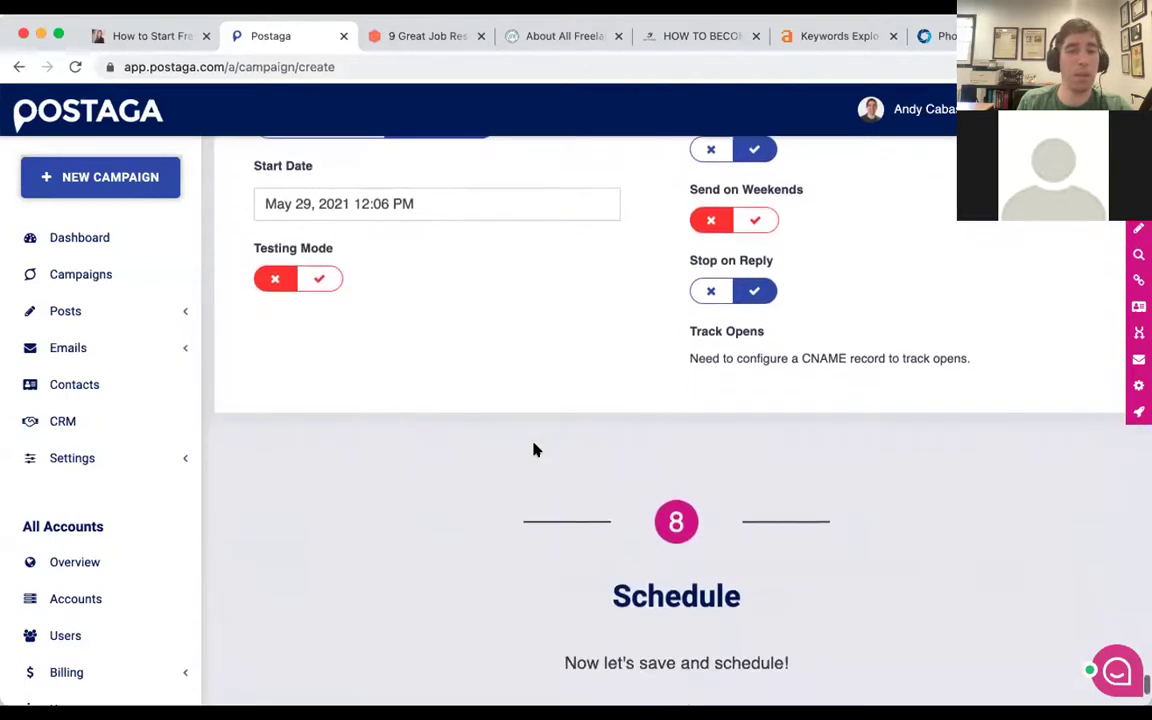
{"action": "scroll", "coordinate": [535, 450], "scroll_direction": "down", "scroll_amount": 3}
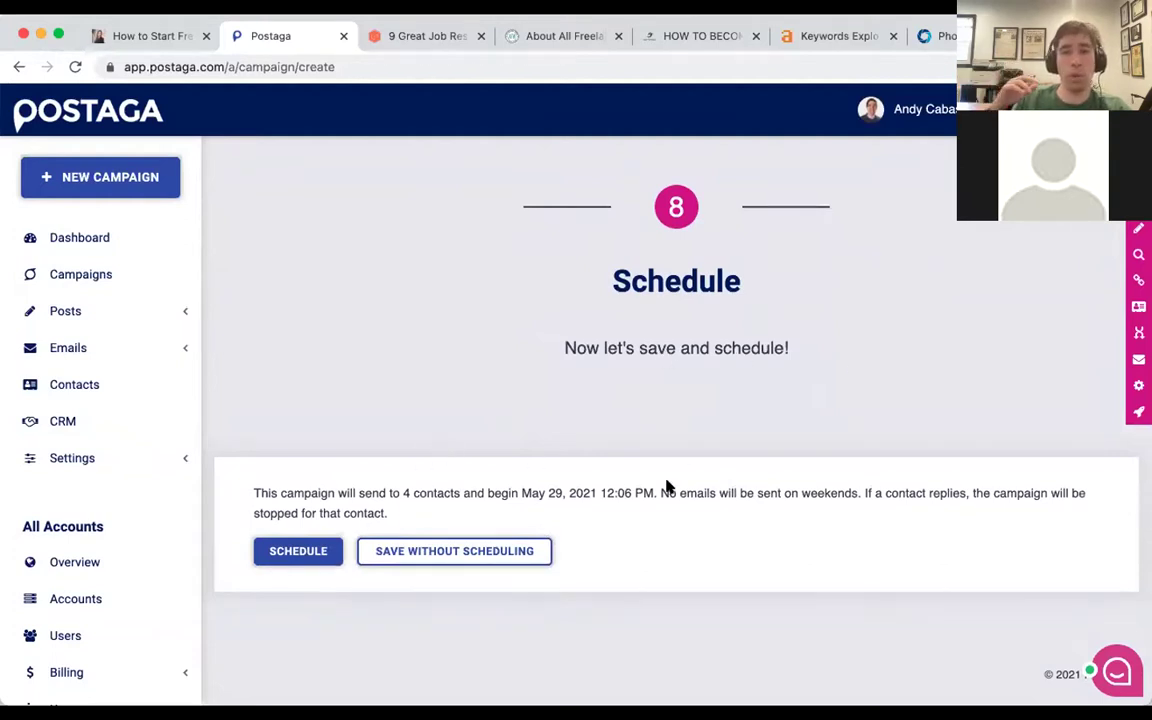
{"action": "scroll", "coordinate": [723, 501], "scroll_direction": "up", "scroll_amount": 5}
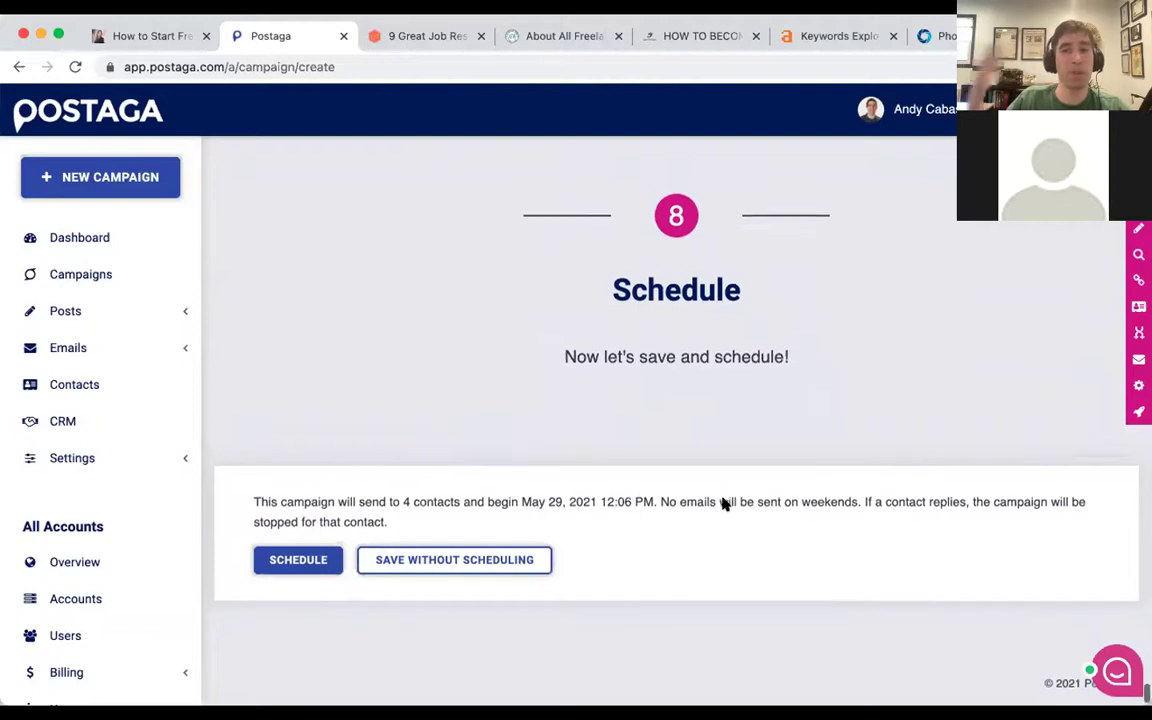
{"action": "scroll", "coordinate": [723, 498], "scroll_direction": "up", "scroll_amount": 10}
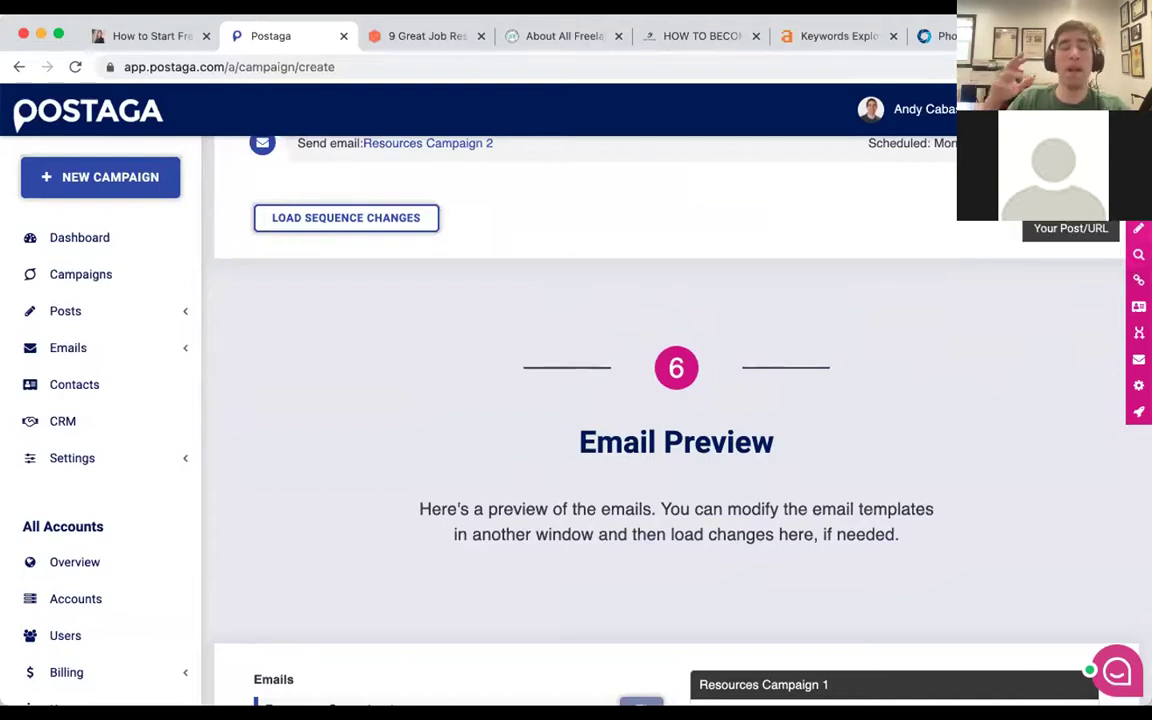
Check the found sites list, then start a fresh campaign with + NEW CAMPAIGN.
{"action": "scroll", "coordinate": [920, 320], "scroll_direction": "up", "scroll_amount": 5}
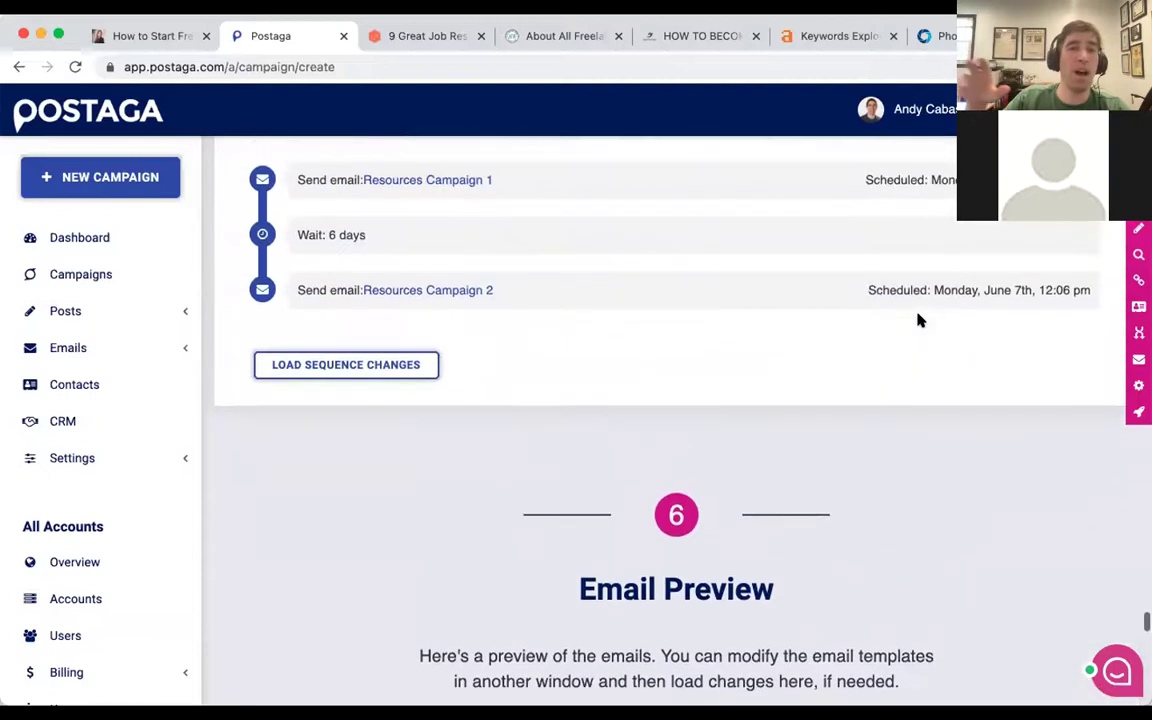
{"action": "scroll", "coordinate": [920, 320], "scroll_direction": "up", "scroll_amount": 15}
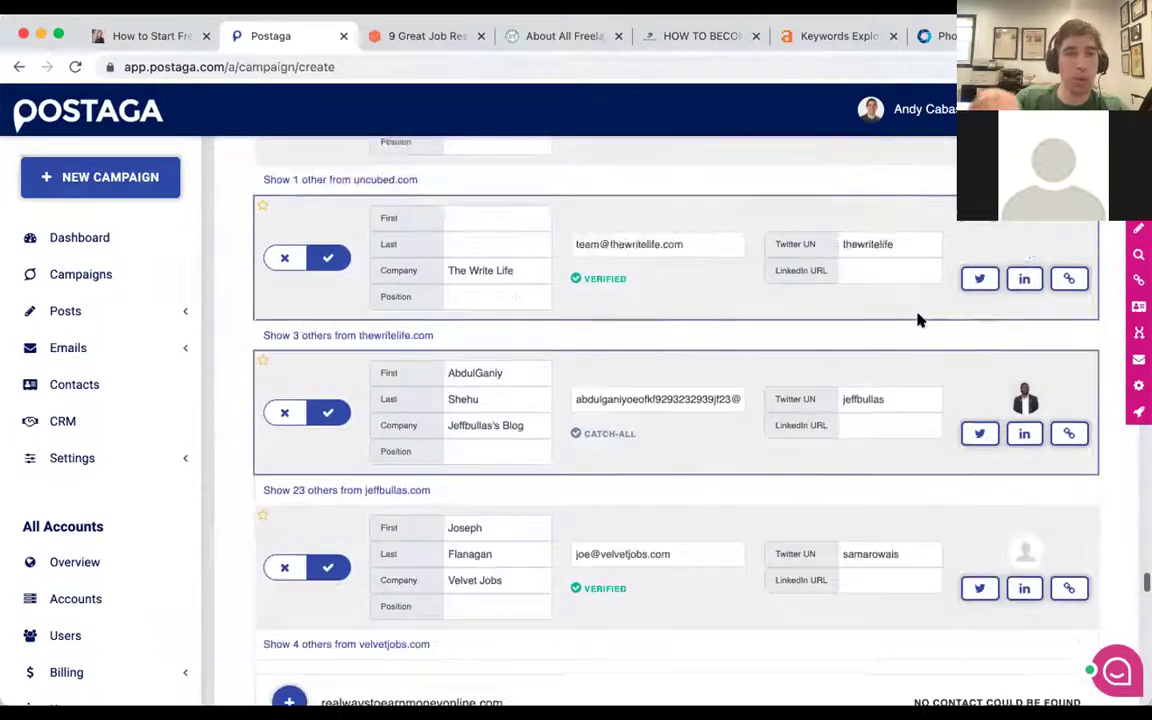
{"action": "scroll", "coordinate": [920, 320], "scroll_direction": "up", "scroll_amount": 5}
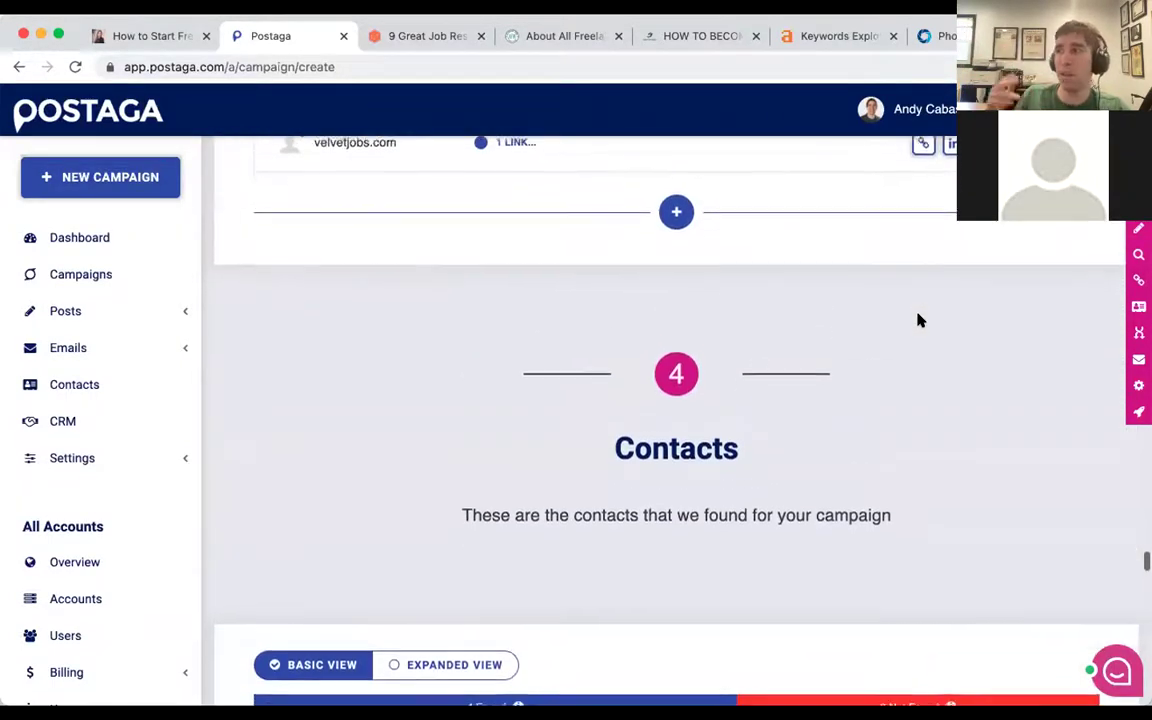
{"action": "scroll", "coordinate": [743, 376], "scroll_direction": "up", "scroll_amount": 2}
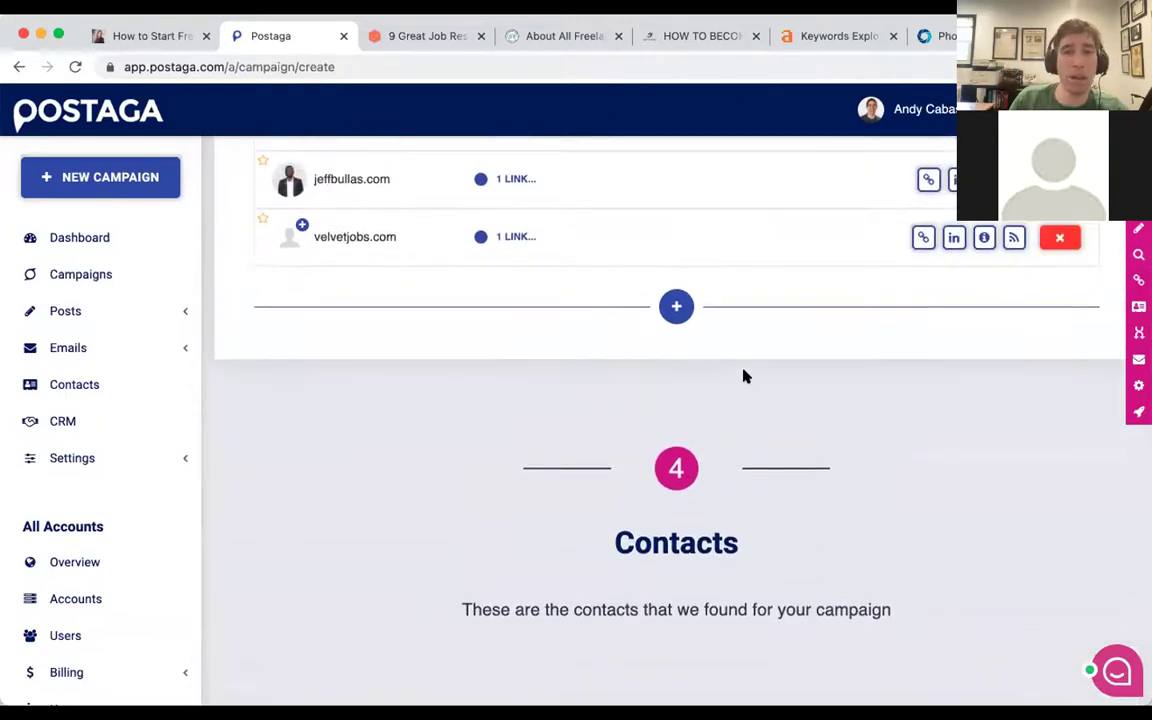
{"action": "scroll", "coordinate": [743, 376], "scroll_direction": "up", "scroll_amount": 1}
{"action": "scroll", "coordinate": [743, 376], "scroll_direction": "up", "scroll_amount": 3}
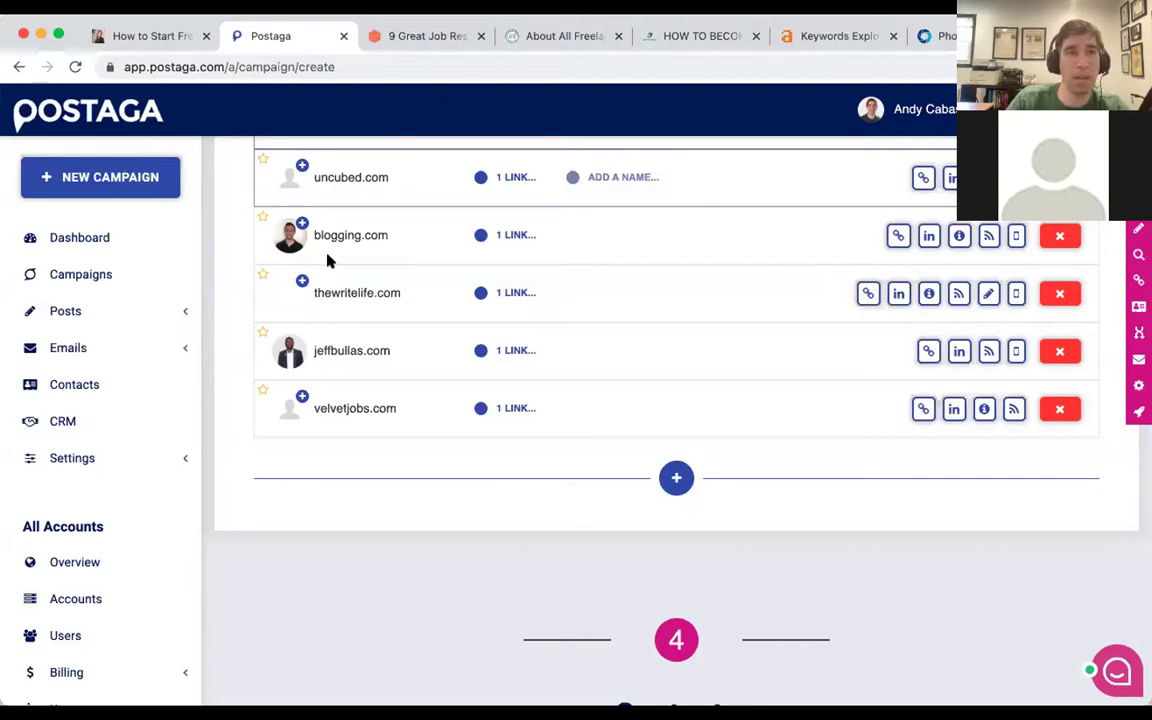
{"action": "left_click", "coordinate": [100, 172]}
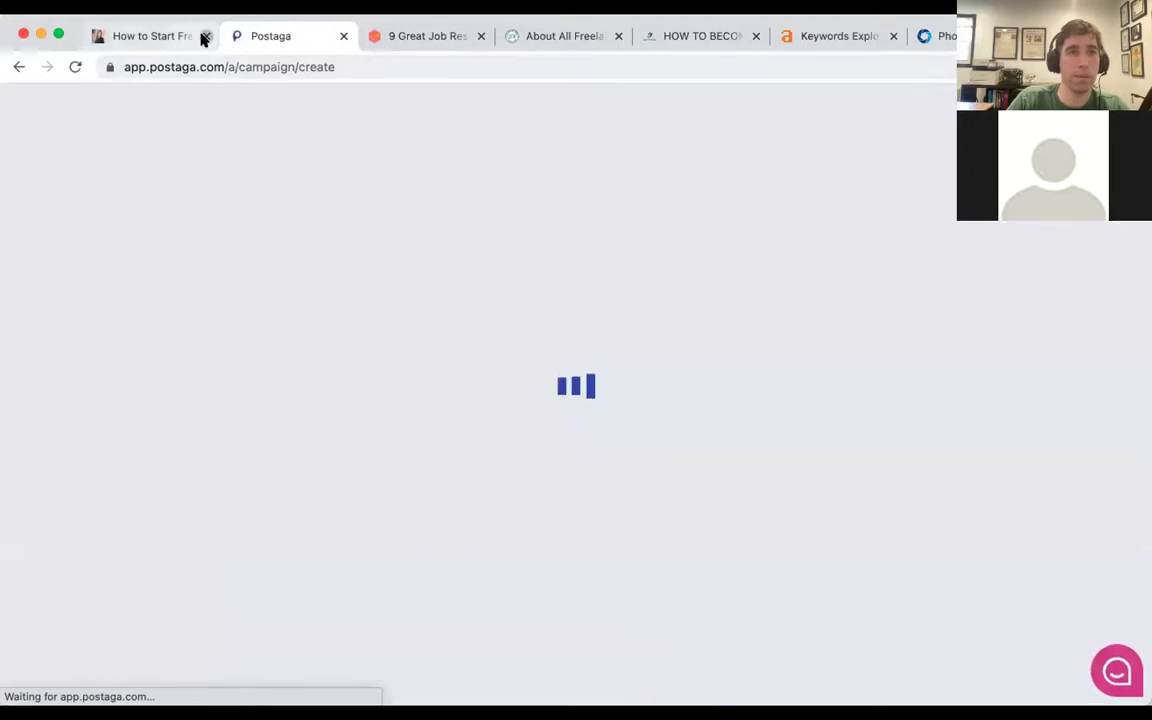
Close the first article tab, the Uncubed resources tab and the All Freelance about-page tab.
{"action": "left_click", "coordinate": [206, 36]}
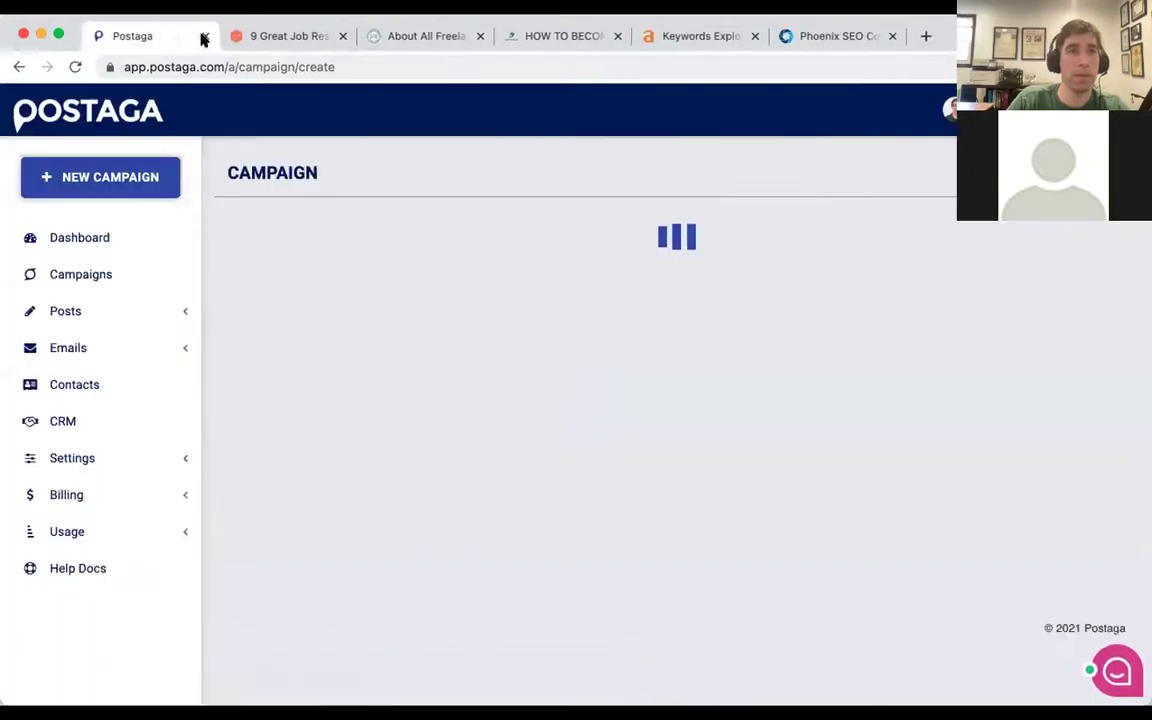
{"action": "left_click", "coordinate": [286, 38]}
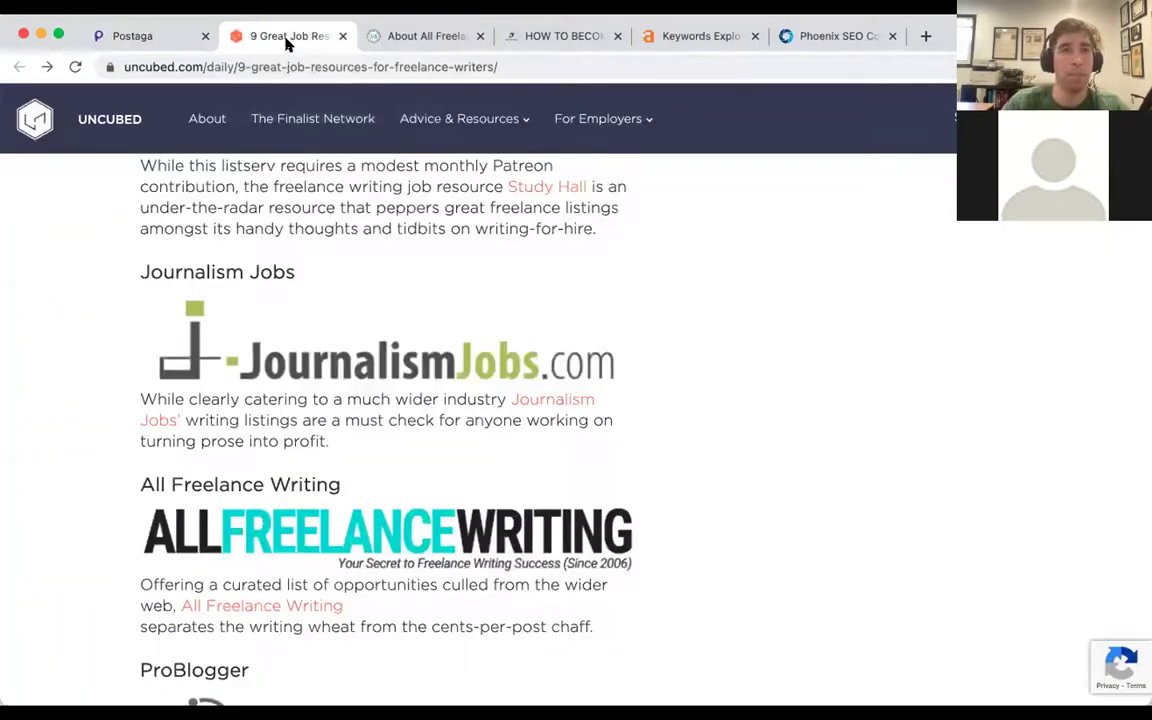
{"action": "key", "text": "super+w"}
{"action": "left_click", "coordinate": [290, 38]}
{"action": "left_click", "coordinate": [342, 36]}
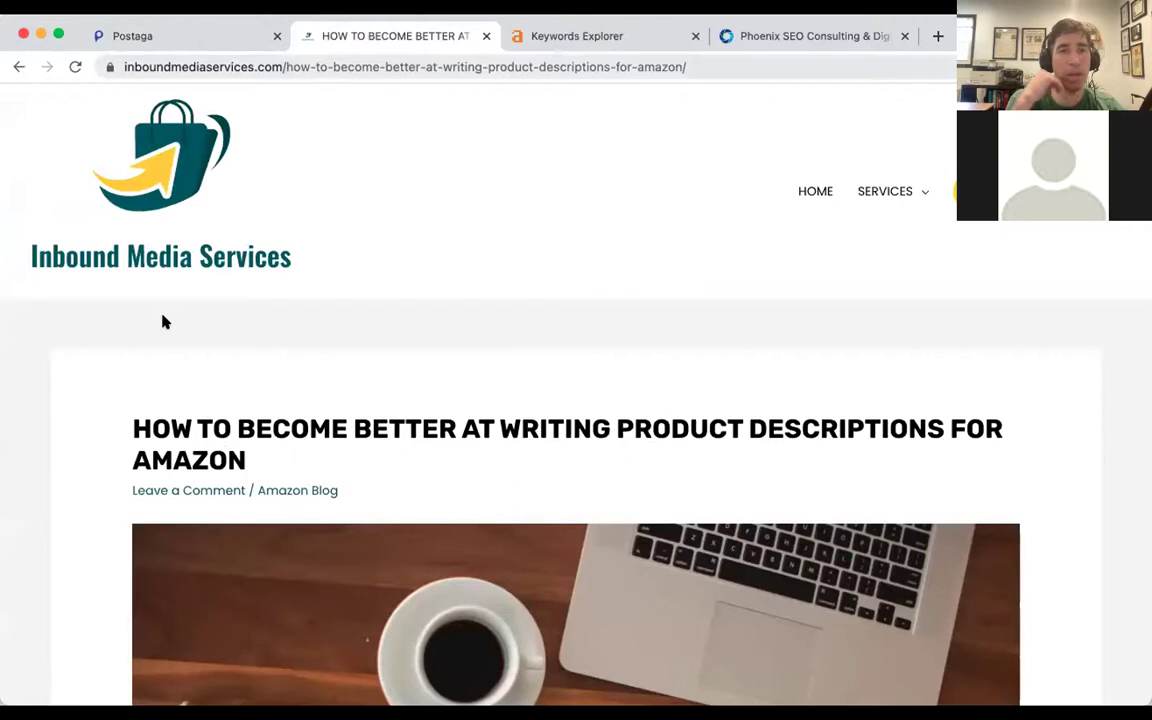
Look over the Inbound Media Services home page, then go back to the Amazon article.
{"action": "left_click", "coordinate": [167, 193]}
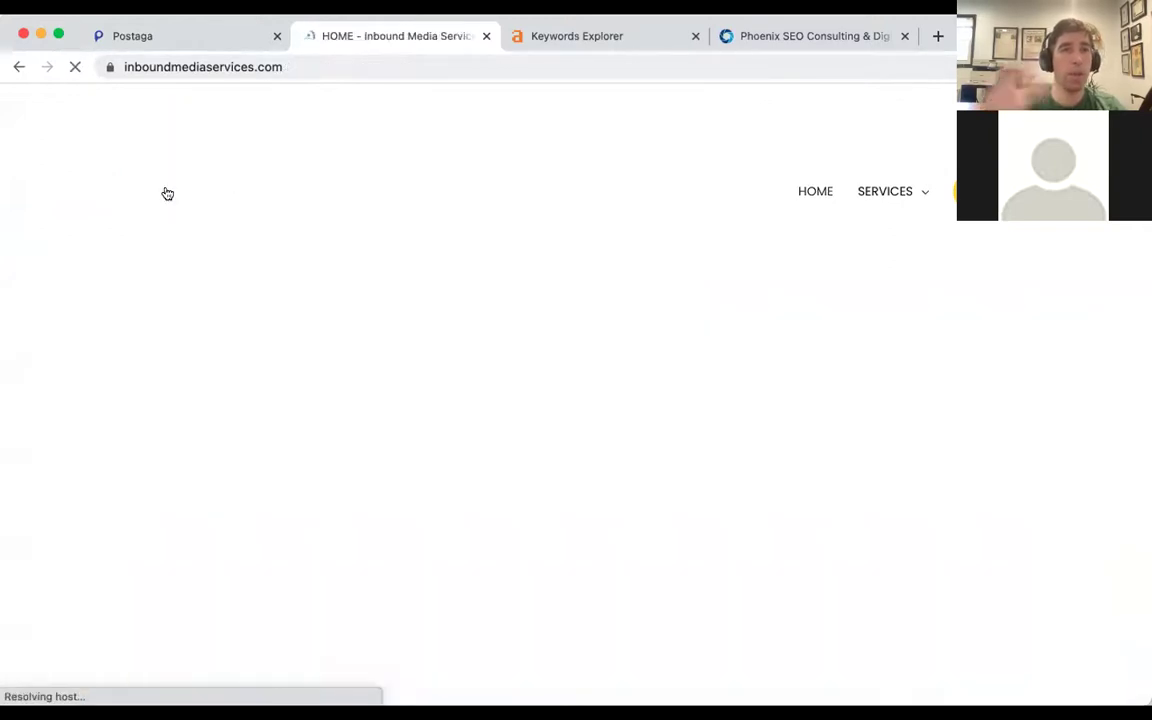
{"action": "scroll", "coordinate": [362, 237], "scroll_direction": "down", "scroll_amount": 1}
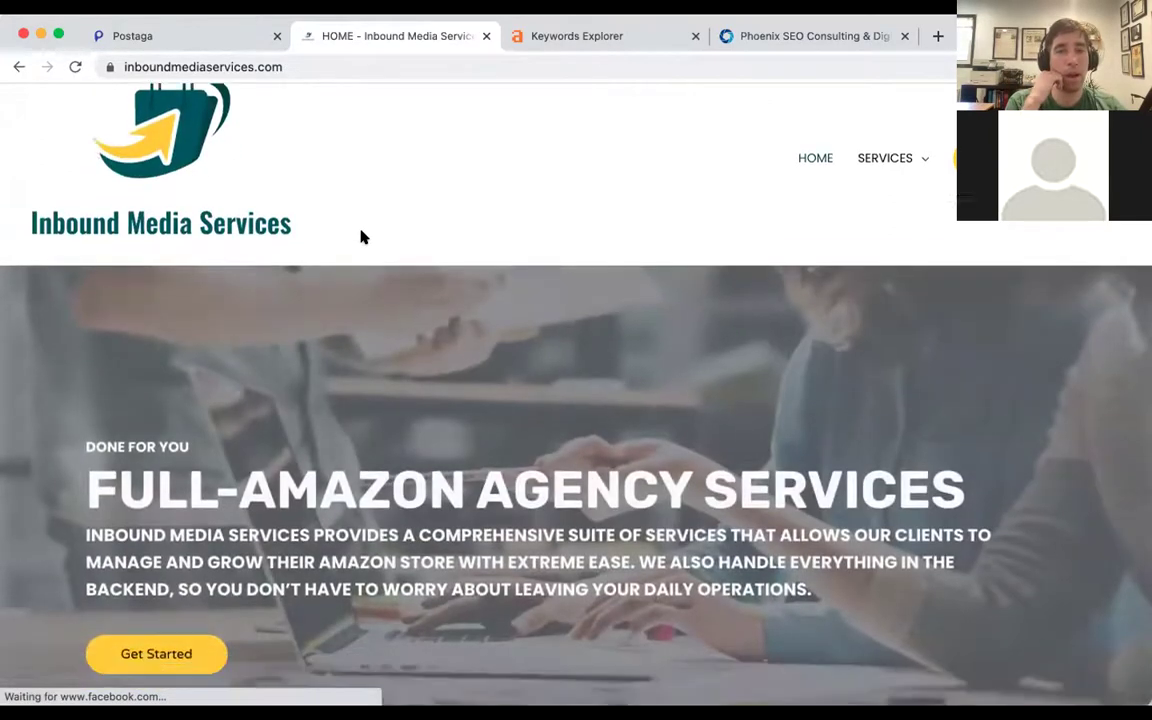
{"action": "scroll", "coordinate": [362, 237], "scroll_direction": "down", "scroll_amount": 3}
{"action": "scroll", "coordinate": [362, 237], "scroll_direction": "down", "scroll_amount": 1}
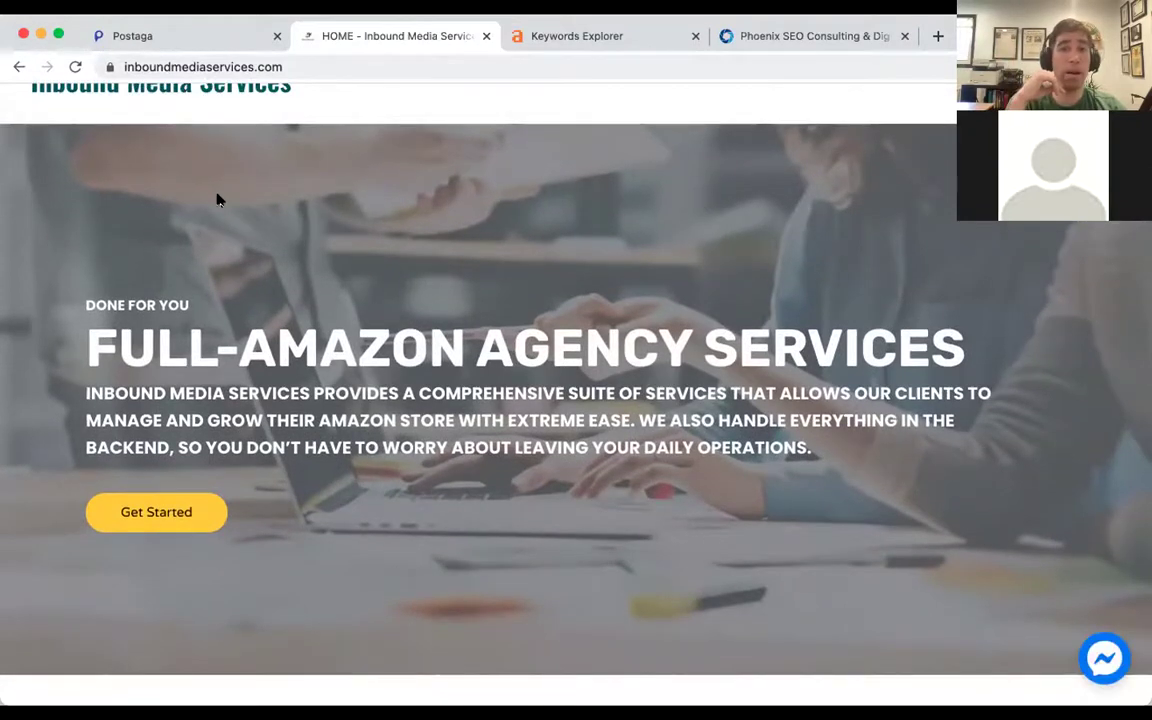
{"action": "scroll", "coordinate": [218, 200], "scroll_direction": "up", "scroll_amount": 2}
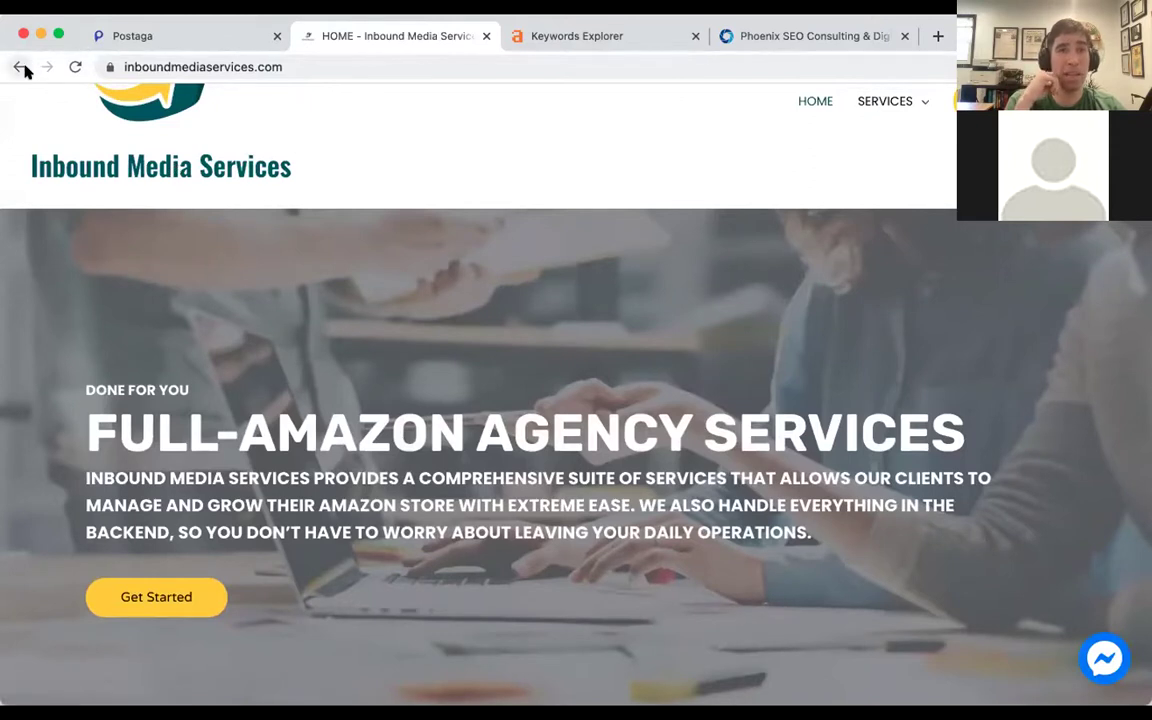
{"action": "left_click", "coordinate": [20, 67]}
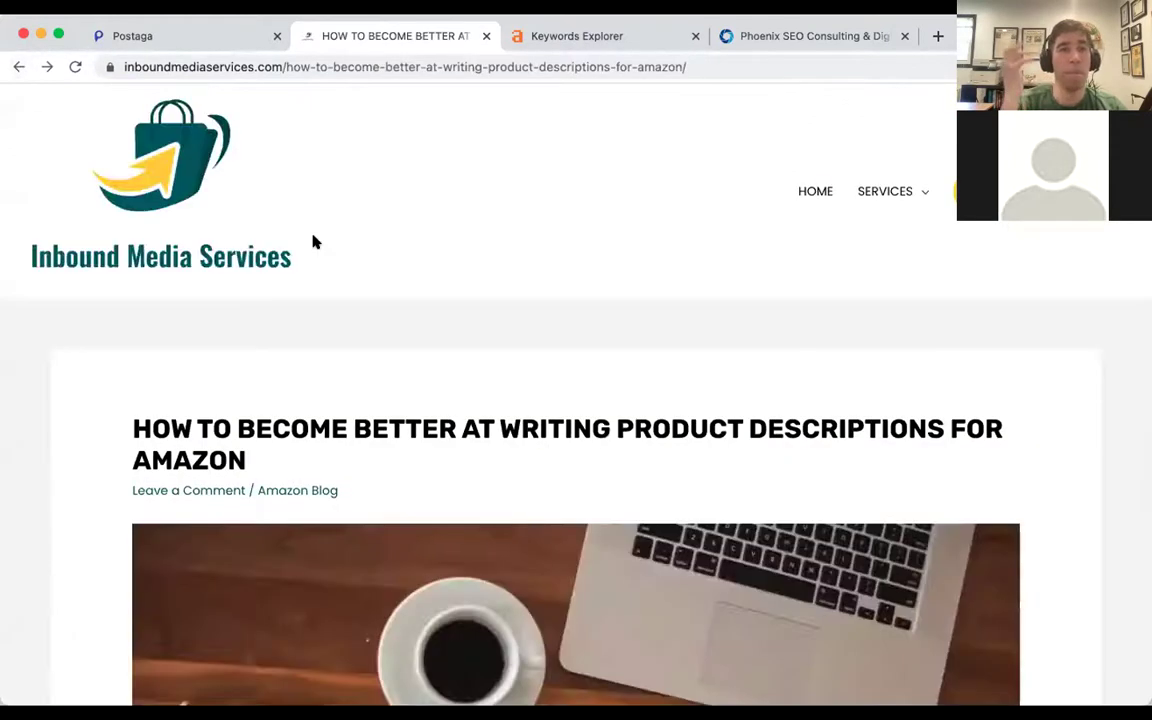
Scroll the Amazon product-descriptions article and select its web address in the address bar.
{"action": "scroll", "coordinate": [313, 241], "scroll_direction": "down", "scroll_amount": 3}
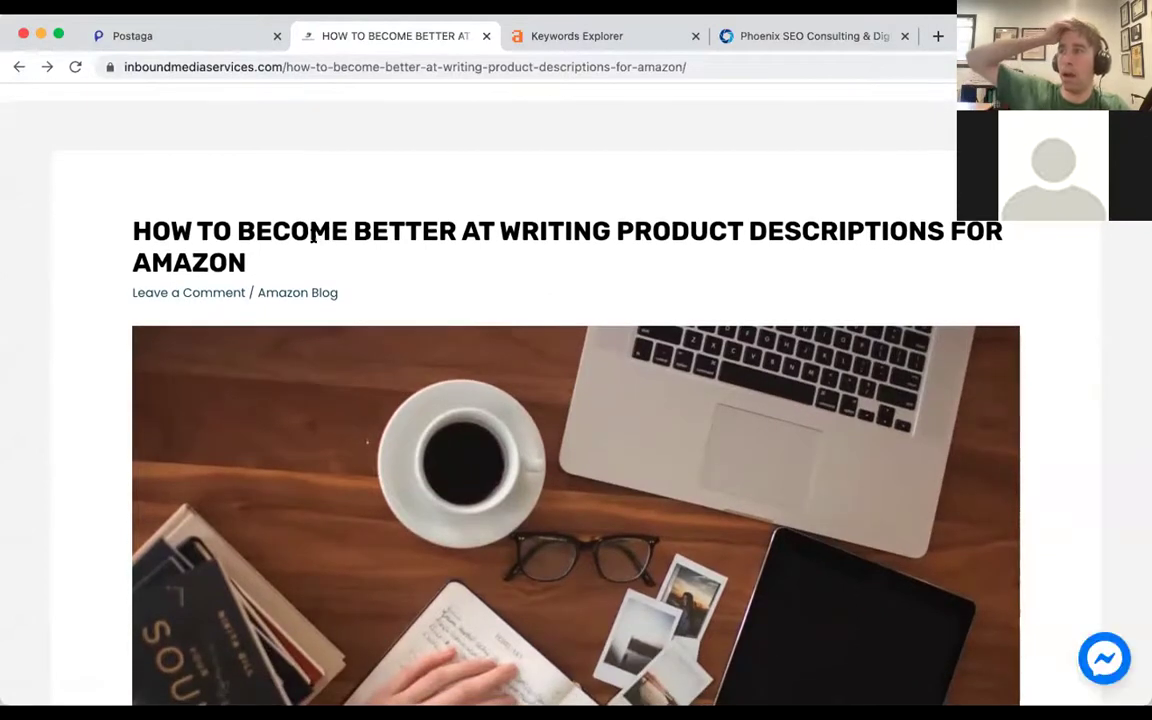
{"action": "scroll", "coordinate": [313, 238], "scroll_direction": "down", "scroll_amount": 1}
{"action": "scroll", "coordinate": [300, 236], "scroll_direction": "down", "scroll_amount": 1}
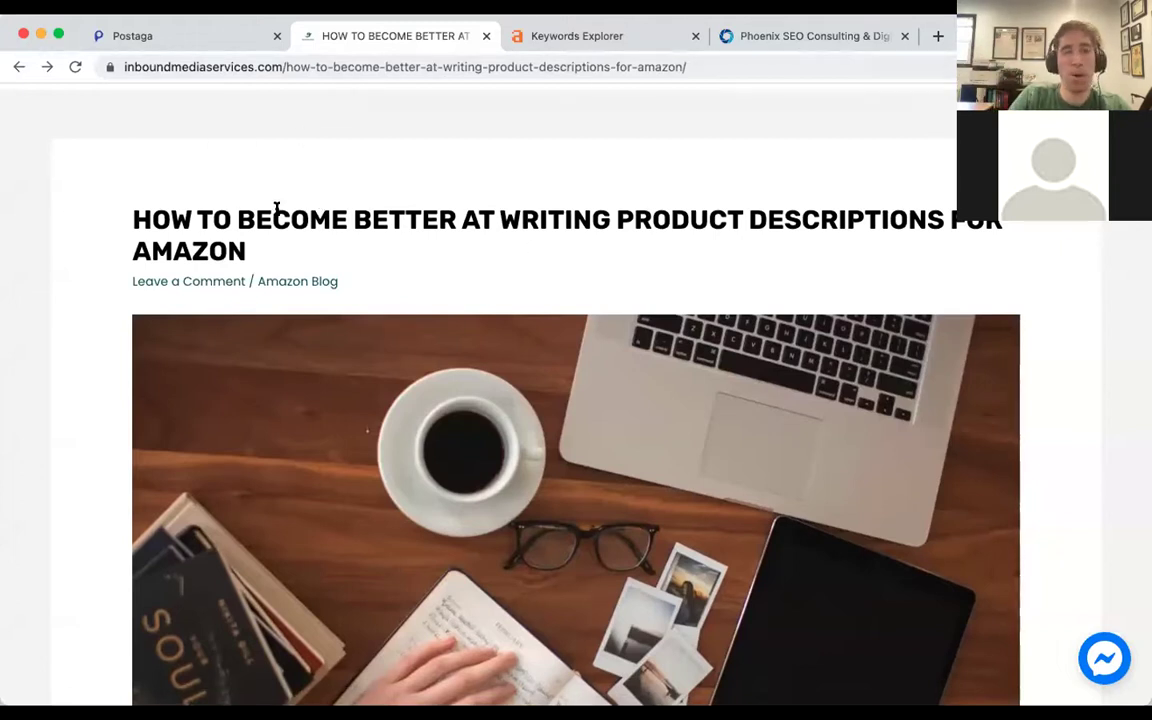
{"action": "scroll", "coordinate": [411, 216], "scroll_direction": "down", "scroll_amount": 2}
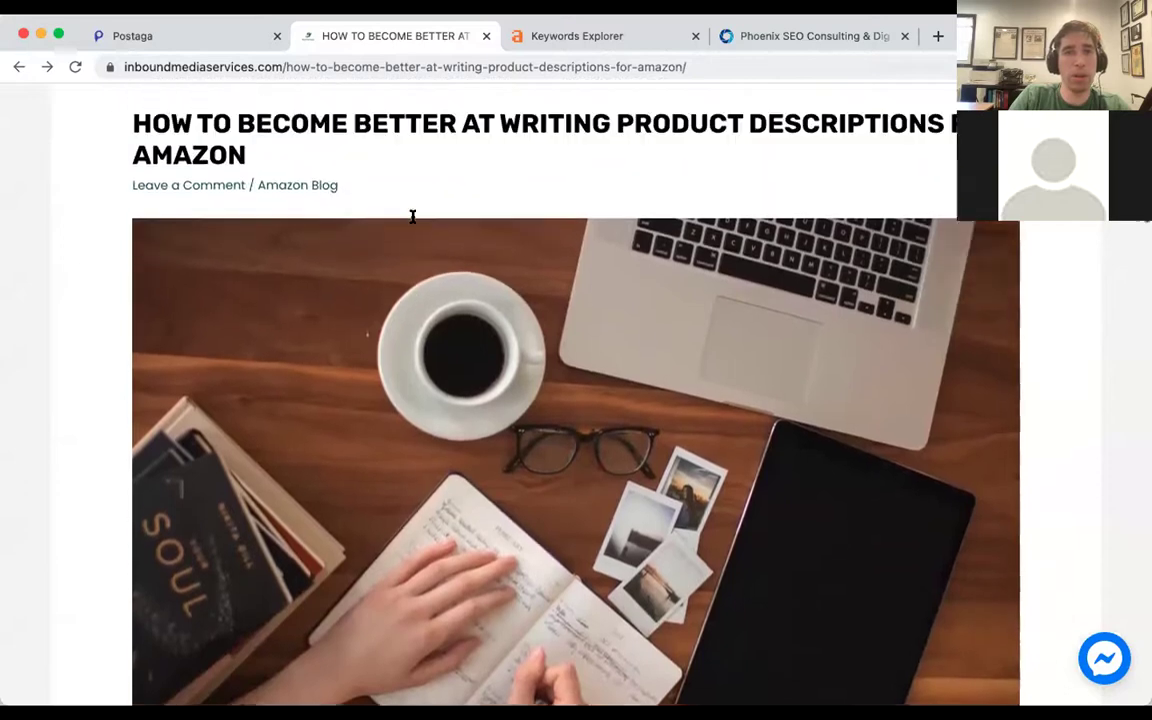
{"action": "scroll", "coordinate": [411, 216], "scroll_direction": "up", "scroll_amount": 1}
{"action": "left_click", "coordinate": [334, 66]}
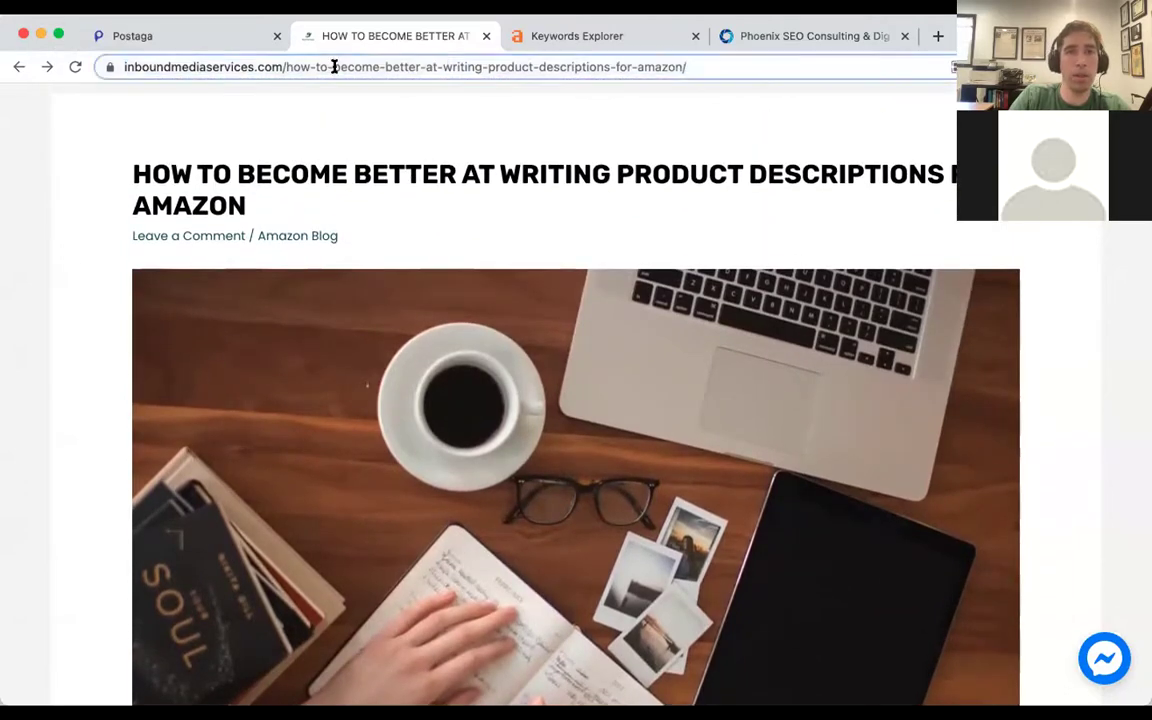
Read further down the article, switching to another app and back to the browser.
{"action": "scroll", "coordinate": [347, 183], "scroll_direction": "down", "scroll_amount": 10}
{"action": "scroll", "coordinate": [345, 186], "scroll_direction": "down", "scroll_amount": 10}
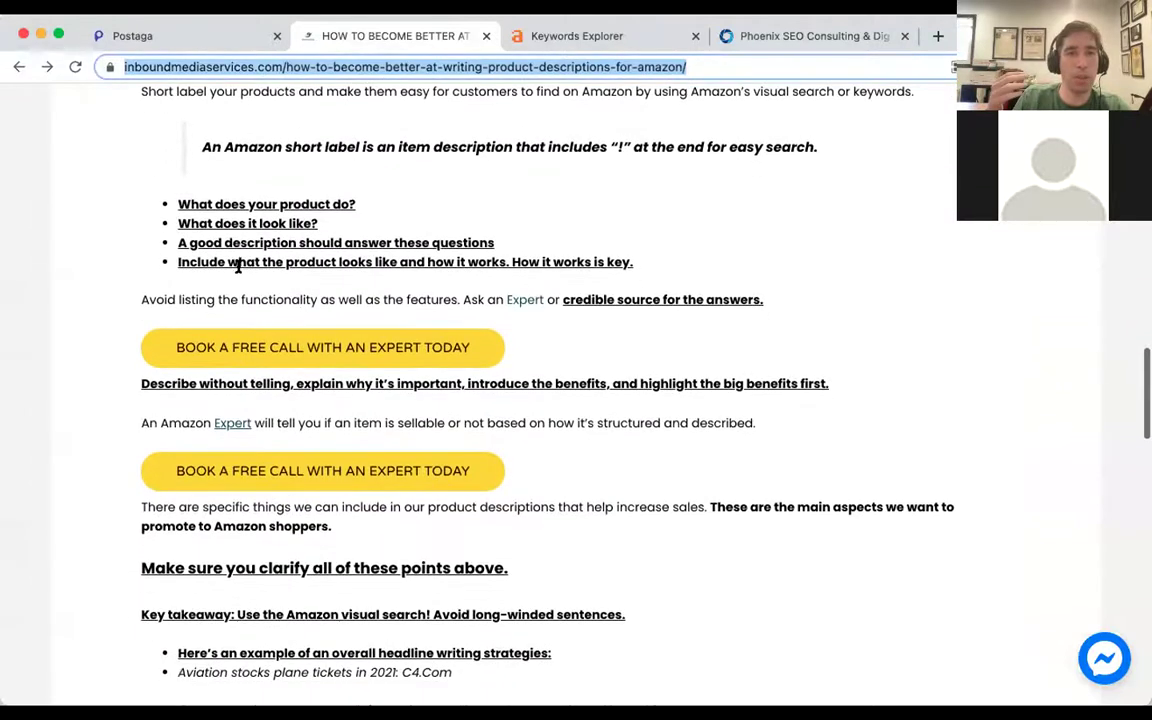
{"action": "scroll", "coordinate": [252, 212], "scroll_direction": "down", "scroll_amount": 5}
{"action": "scroll", "coordinate": [254, 212], "scroll_direction": "down", "scroll_amount": 1}
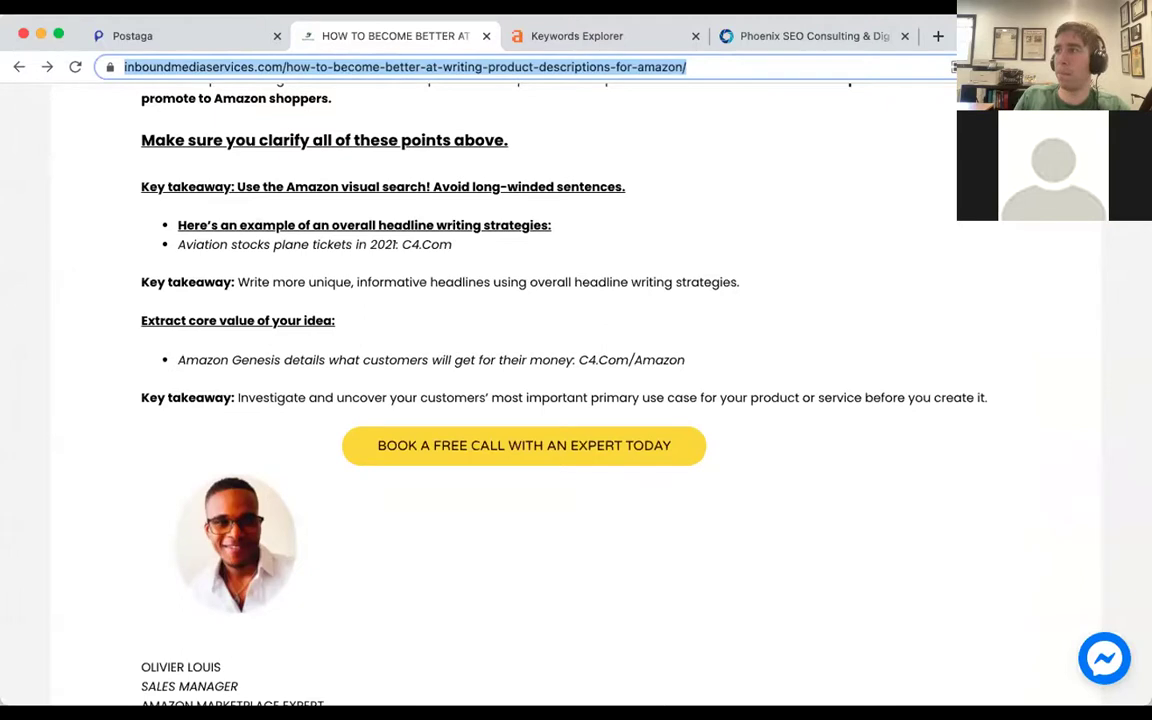
{"action": "key", "text": "super+Tab"}
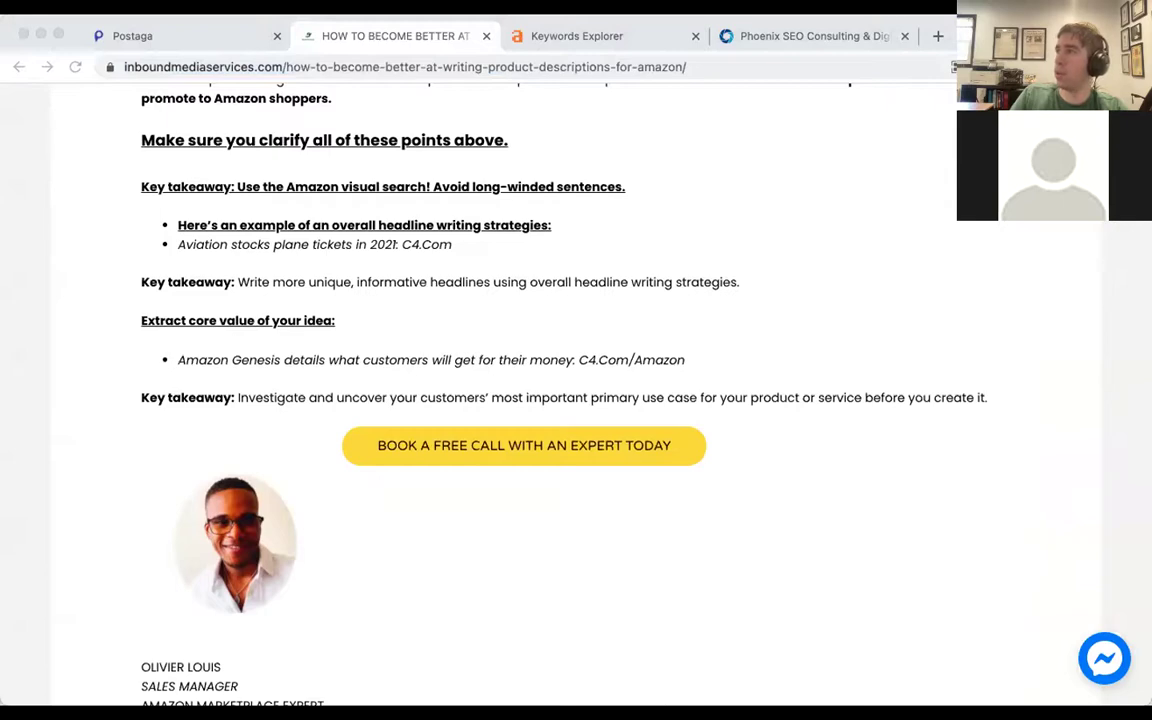
{"action": "key", "text": "super+Tab"}
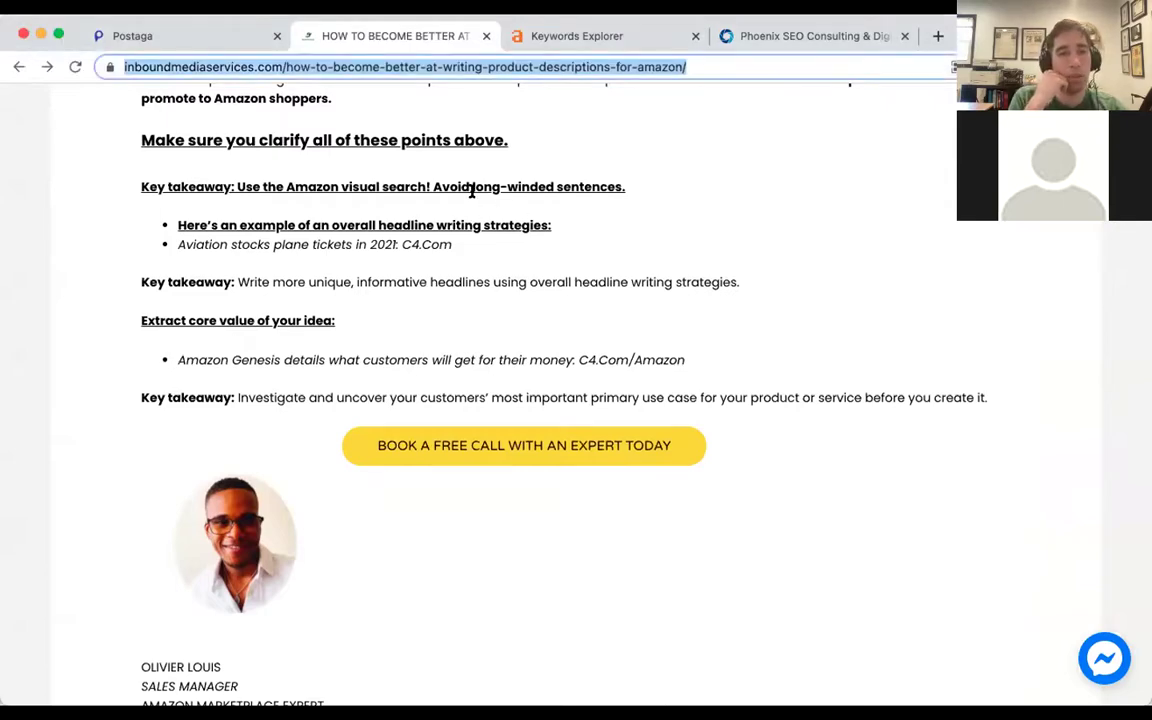
{"action": "scroll", "coordinate": [476, 240], "scroll_direction": "up", "scroll_amount": 5}
{"action": "scroll", "coordinate": [476, 240], "scroll_direction": "up", "scroll_amount": 15}
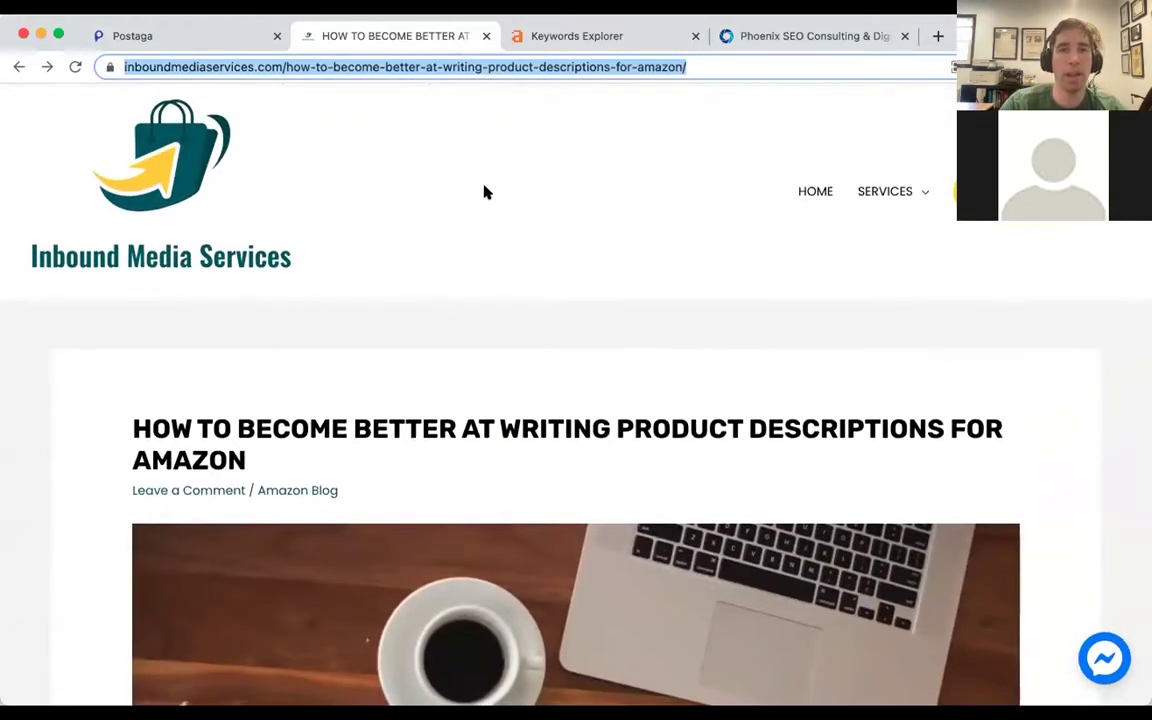
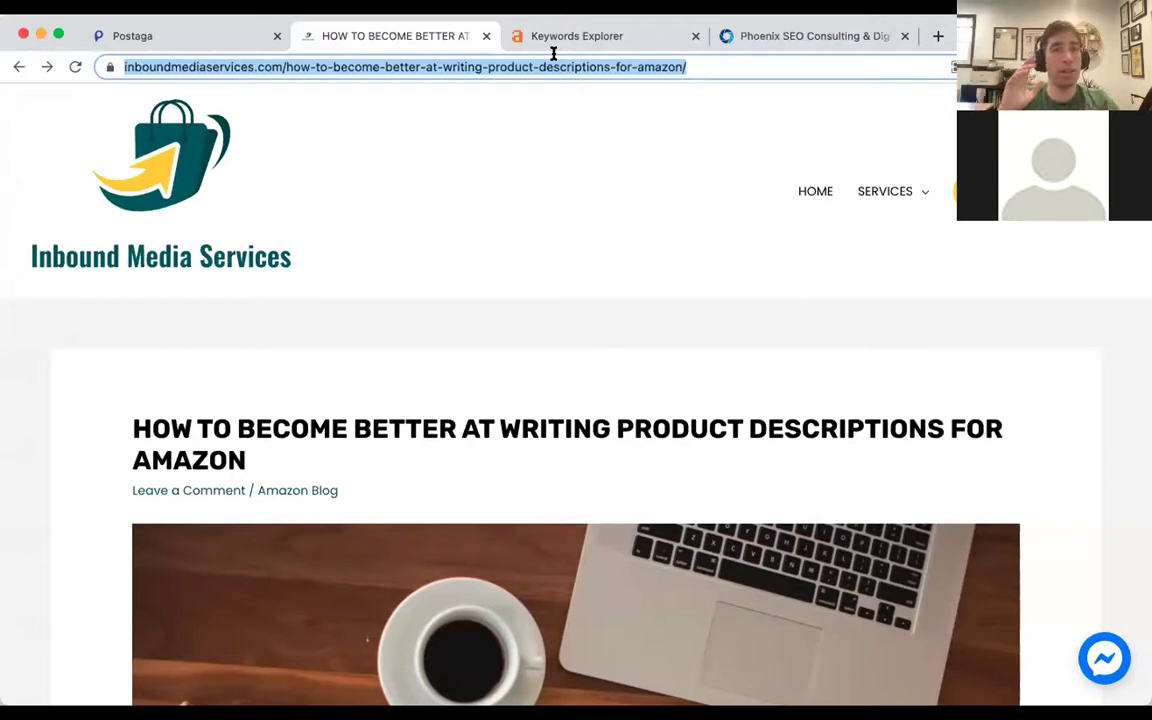
Search Google for 'amazon product description' in a new tab.
{"action": "left_click", "coordinate": [286, 67]}
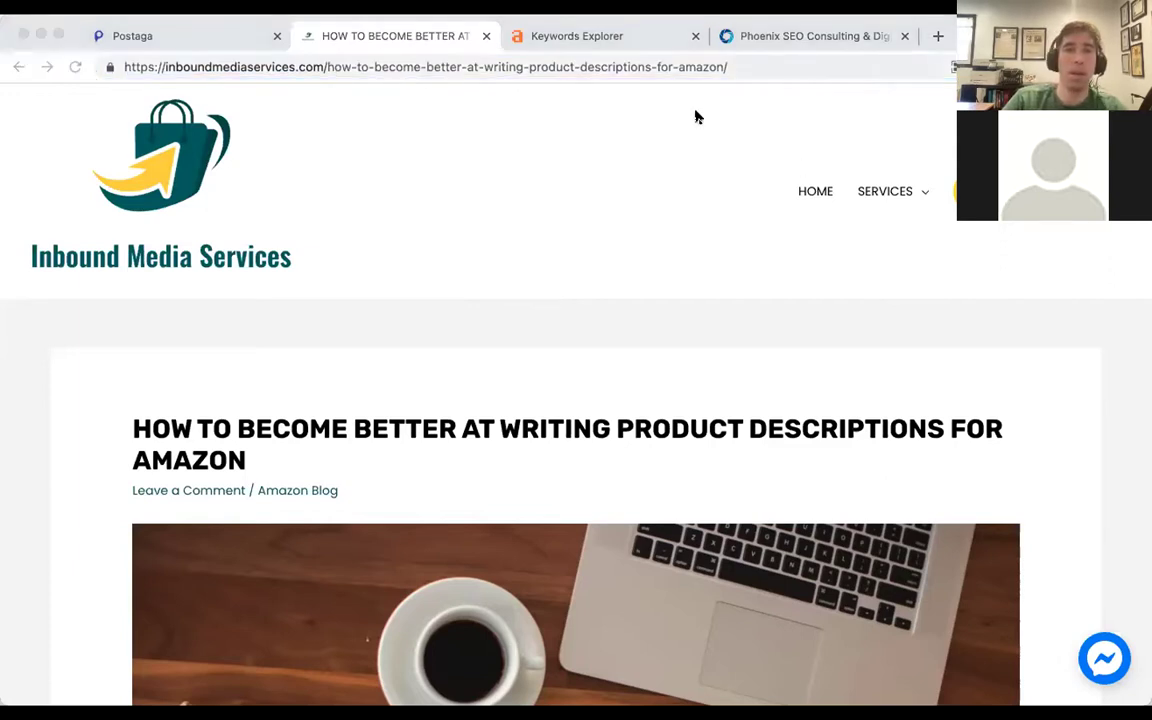
{"action": "left_click", "coordinate": [352, 40]}
{"action": "key", "text": "ctrl+t"}
{"action": "type", "text": "amazon product description"}
{"action": "key", "text": "Return"}
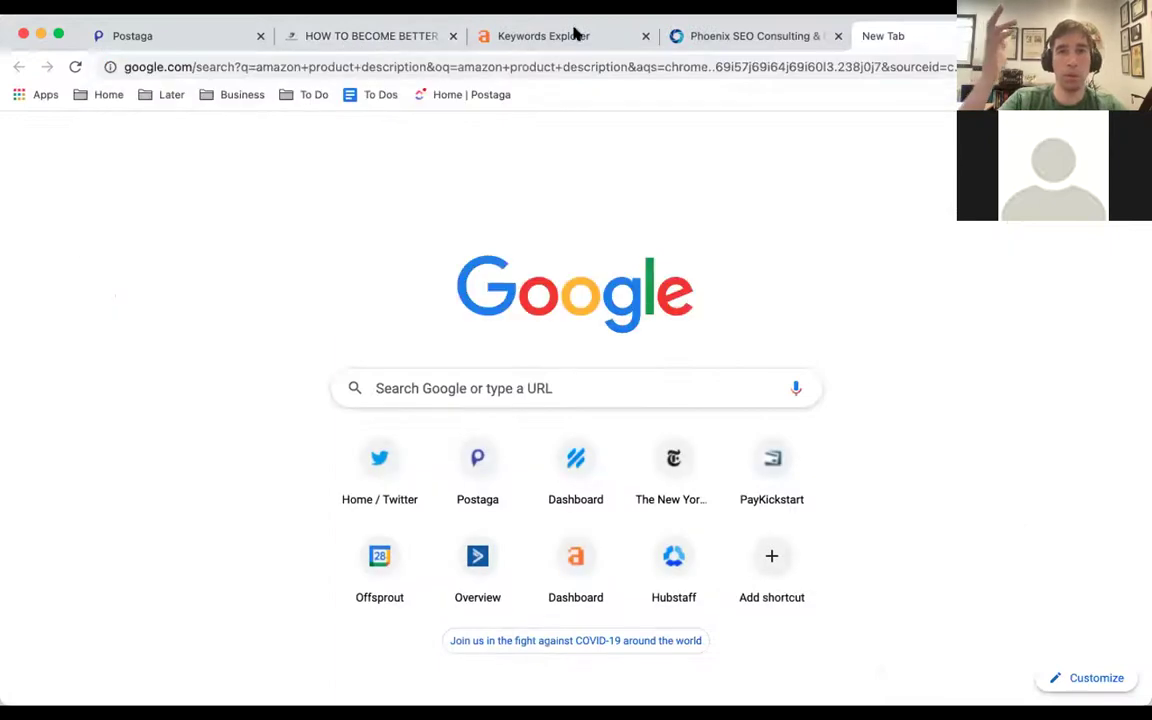
Review the search results, then return to the Ahrefs keyword overview (difficulty 9, volume 90).
{"action": "left_click_drag", "start_coordinate": [587, 24], "coordinate": [581, 23]}
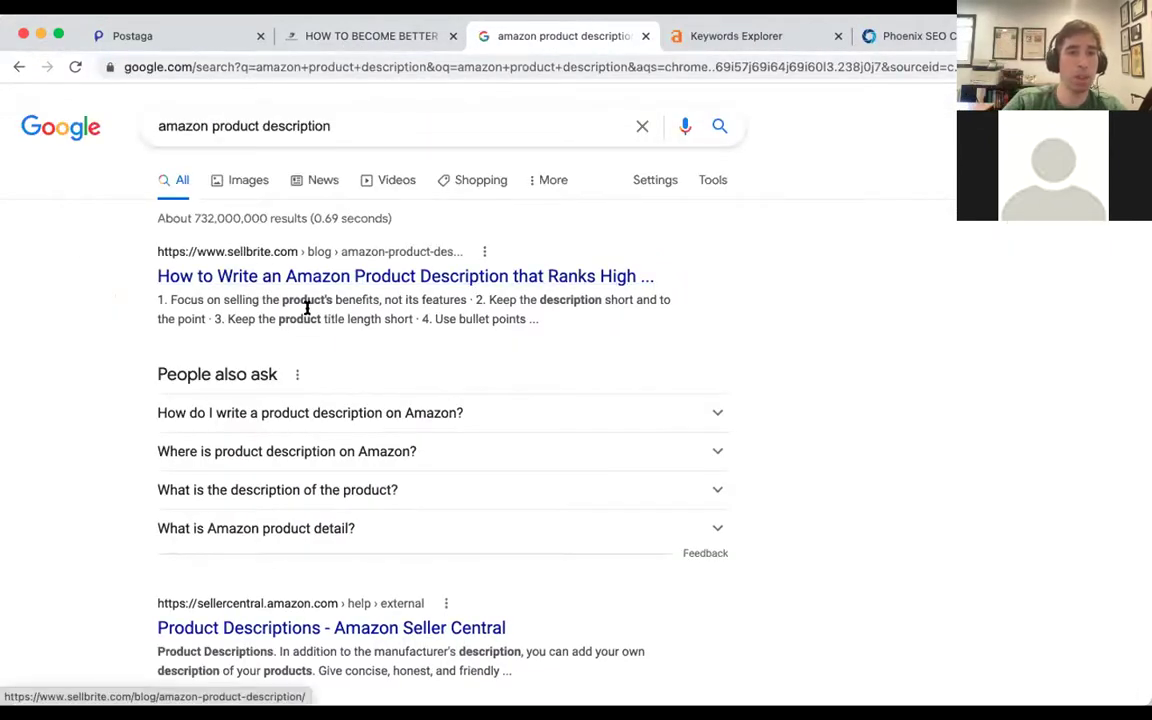
{"action": "scroll", "coordinate": [308, 312], "scroll_direction": "down", "scroll_amount": 5}
{"action": "scroll", "coordinate": [310, 315], "scroll_direction": "down", "scroll_amount": 5}
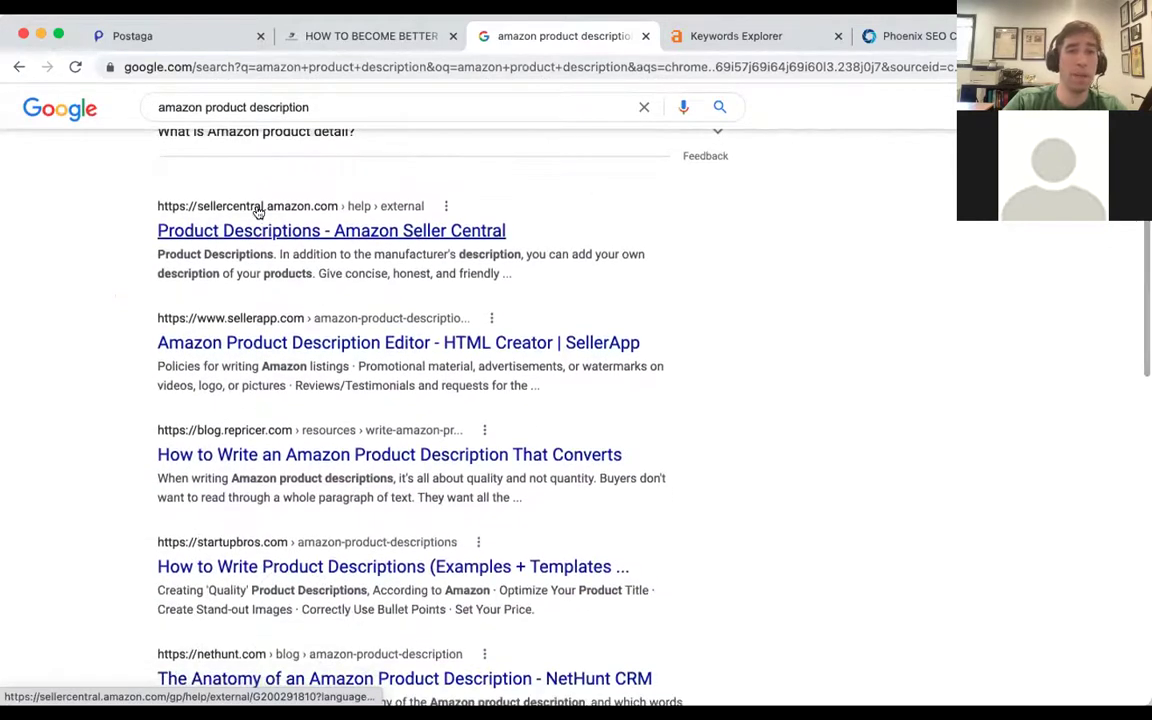
{"action": "scroll", "coordinate": [279, 297], "scroll_direction": "down", "scroll_amount": 3}
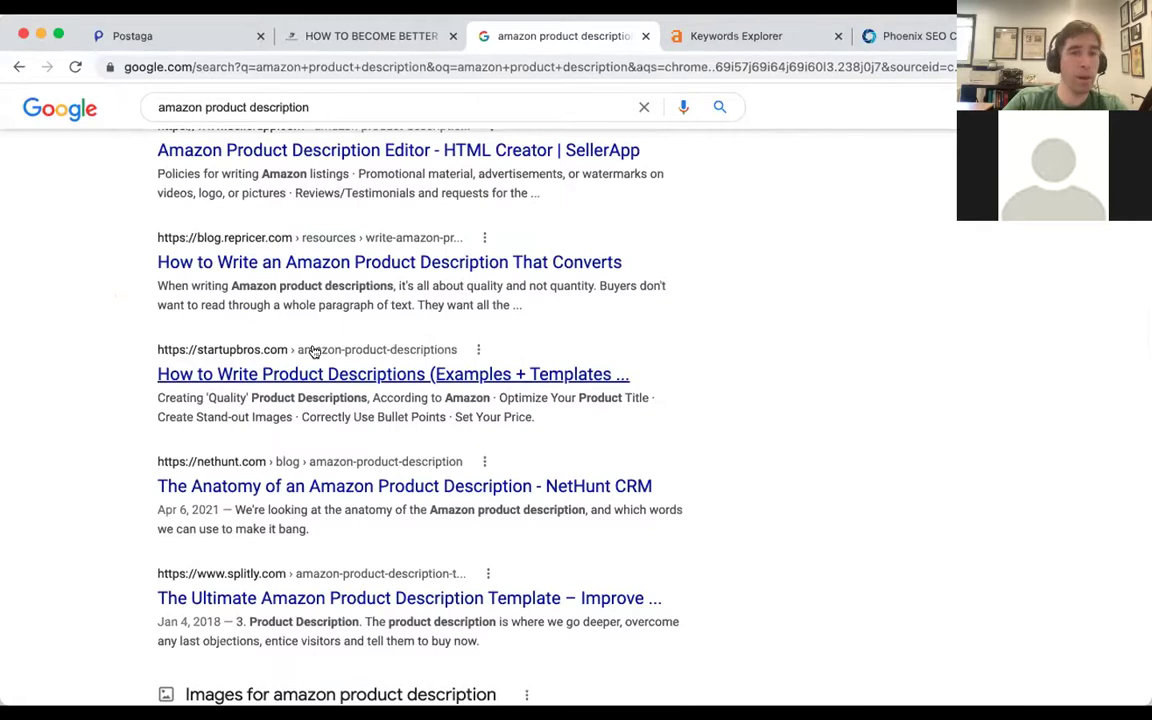
{"action": "scroll", "coordinate": [314, 350], "scroll_direction": "down", "scroll_amount": 4}
{"action": "left_click_drag", "start_coordinate": [716, 36], "coordinate": [497, 55]}
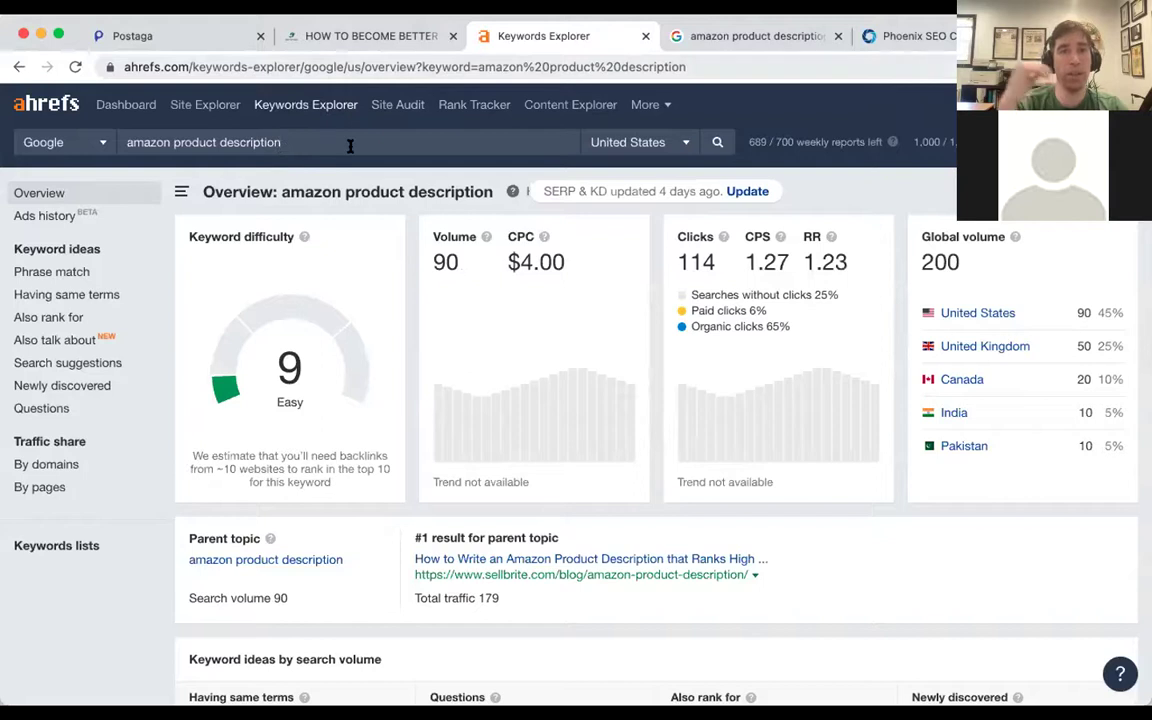
Open the top-ranking Sellbrite result from the SERP overview in a background tab.
{"action": "scroll", "coordinate": [301, 134], "scroll_direction": "down", "scroll_amount": 1}
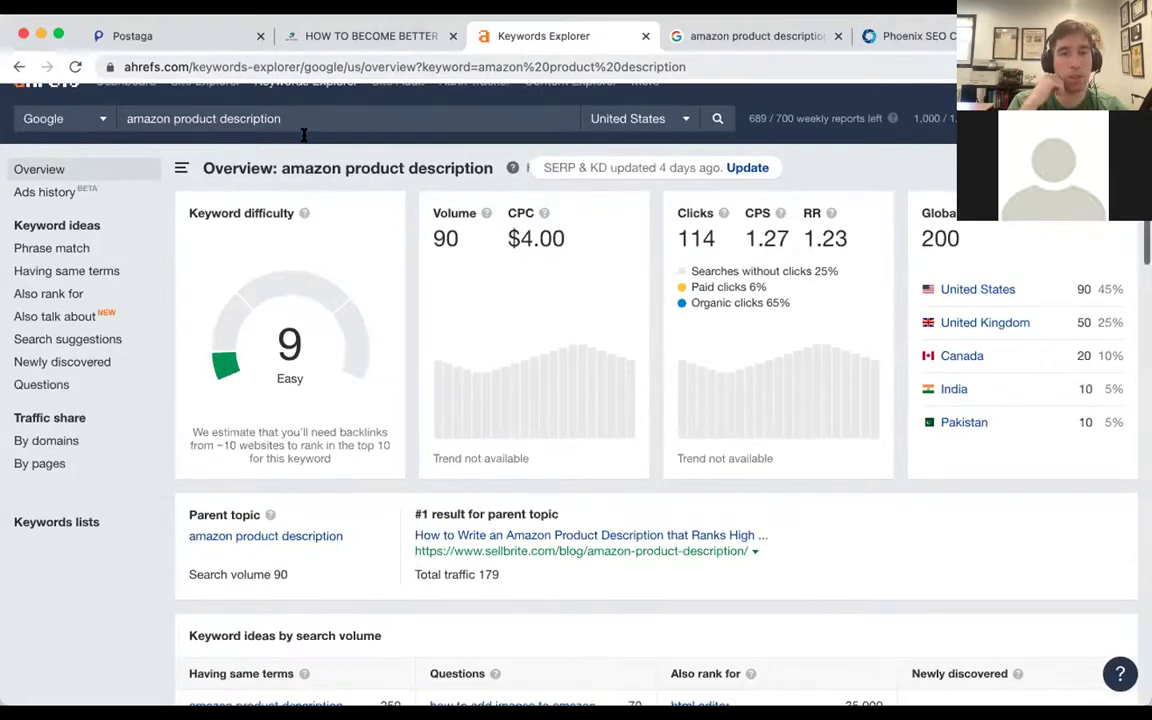
{"action": "scroll", "coordinate": [303, 134], "scroll_direction": "down", "scroll_amount": 5}
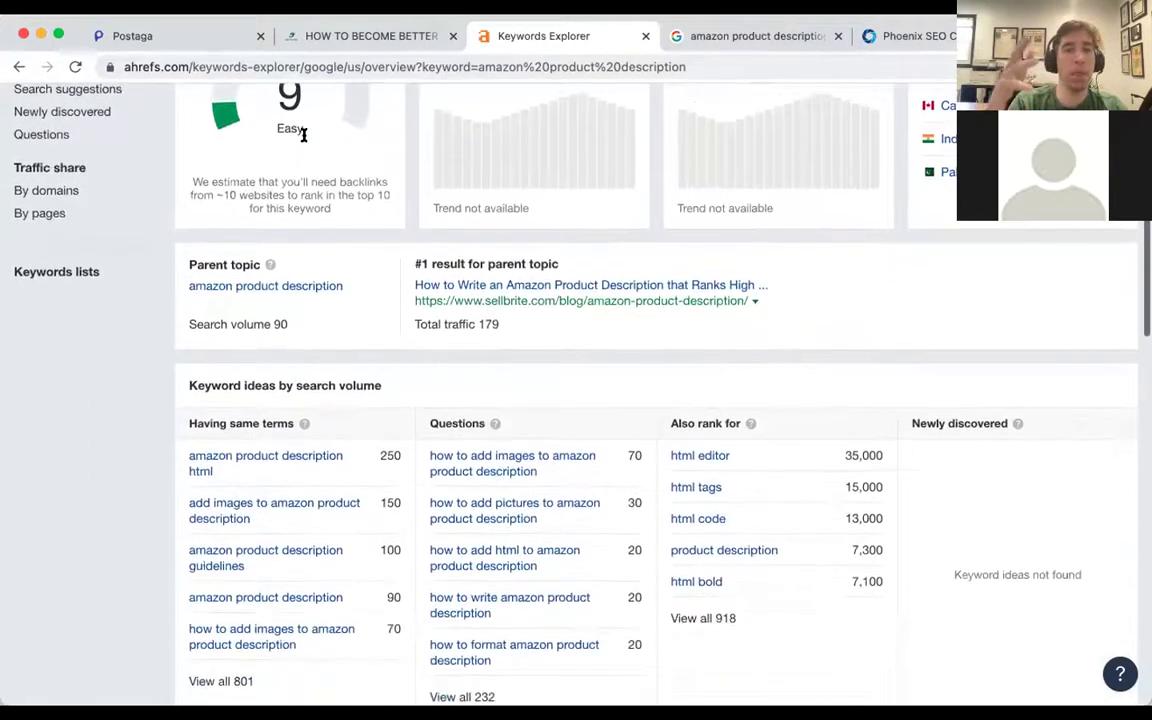
{"action": "scroll", "coordinate": [303, 134], "scroll_direction": "down", "scroll_amount": 7}
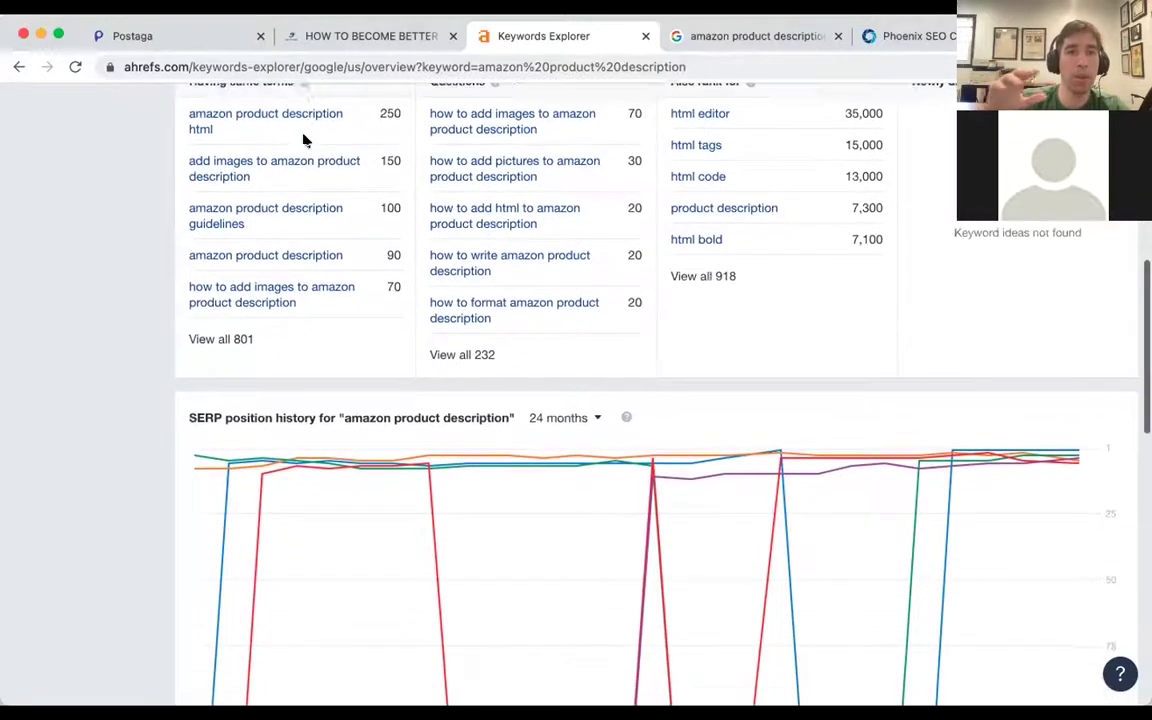
{"action": "scroll", "coordinate": [305, 140], "scroll_direction": "down", "scroll_amount": 10}
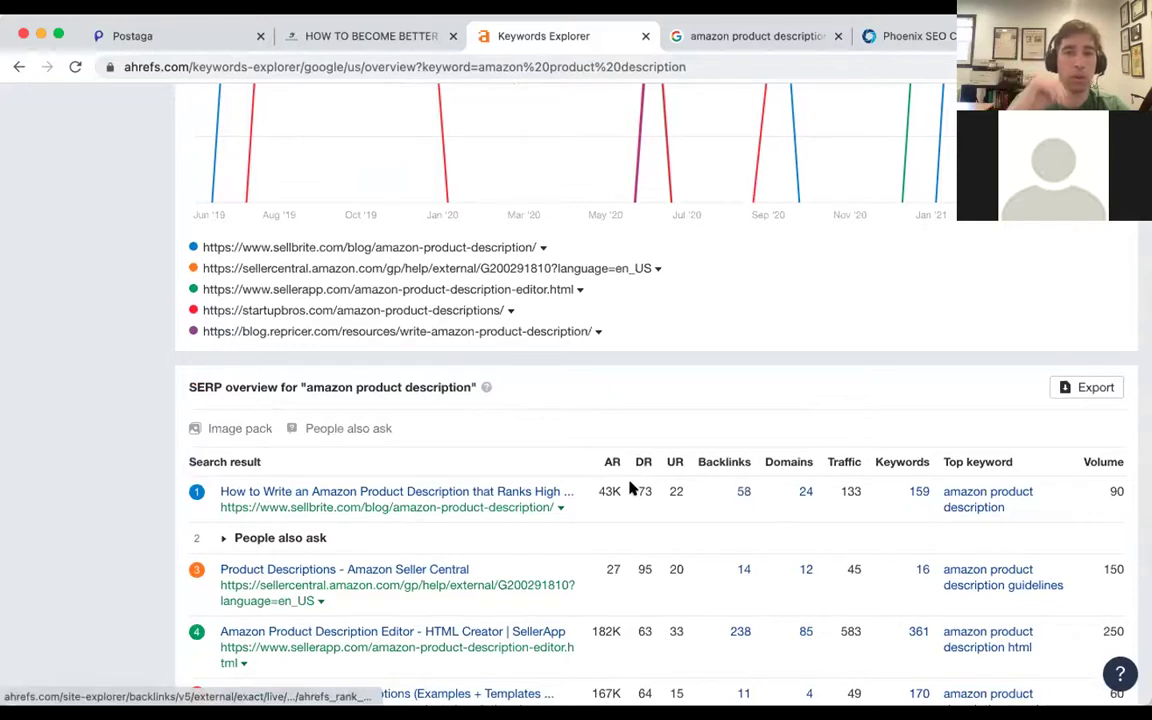
{"action": "left_click", "coordinate": [463, 491], "text": "super"}
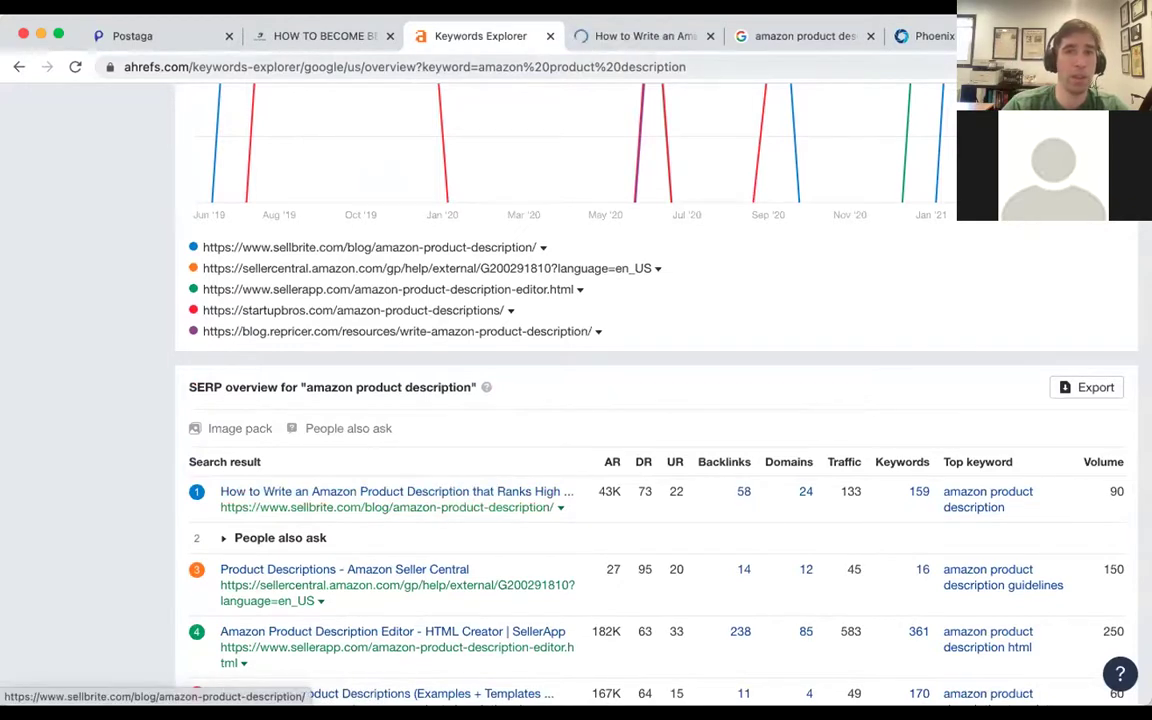
Read down through the Sellbrite article on writing Amazon product descriptions.
{"action": "left_click", "coordinate": [643, 37]}
{"action": "scroll", "coordinate": [238, 265], "scroll_direction": "down", "scroll_amount": 2}
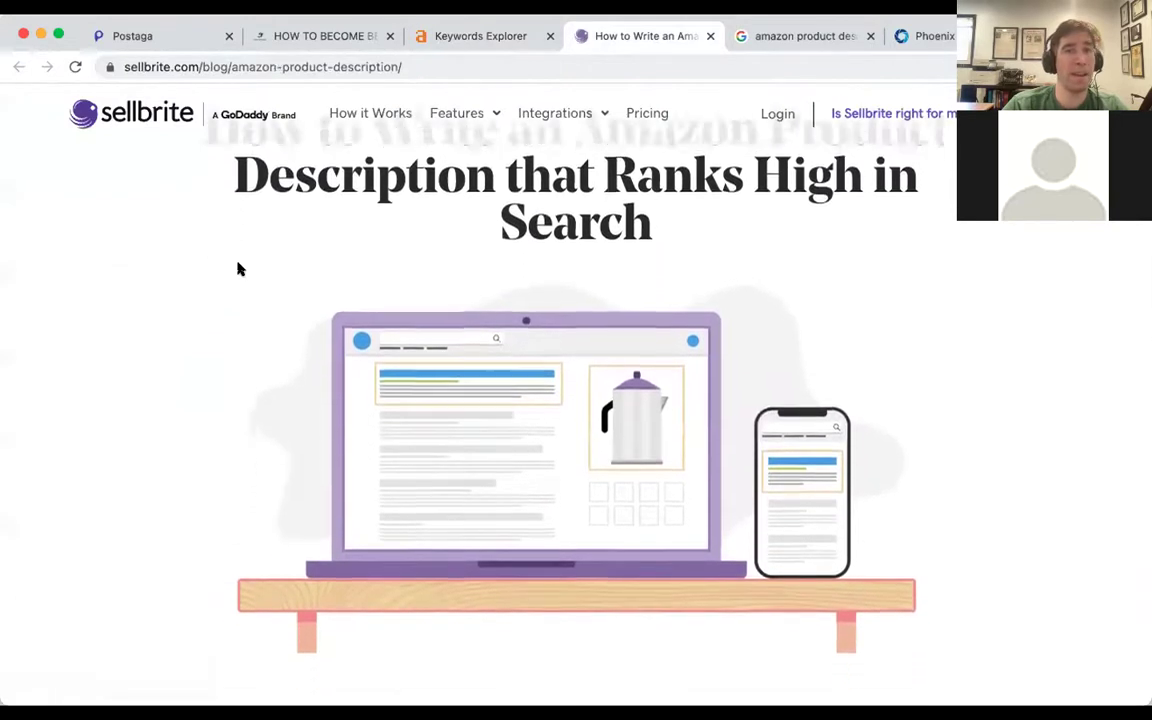
{"action": "scroll", "coordinate": [238, 268], "scroll_direction": "down", "scroll_amount": 20}
{"action": "scroll", "coordinate": [238, 265], "scroll_direction": "down", "scroll_amount": 20}
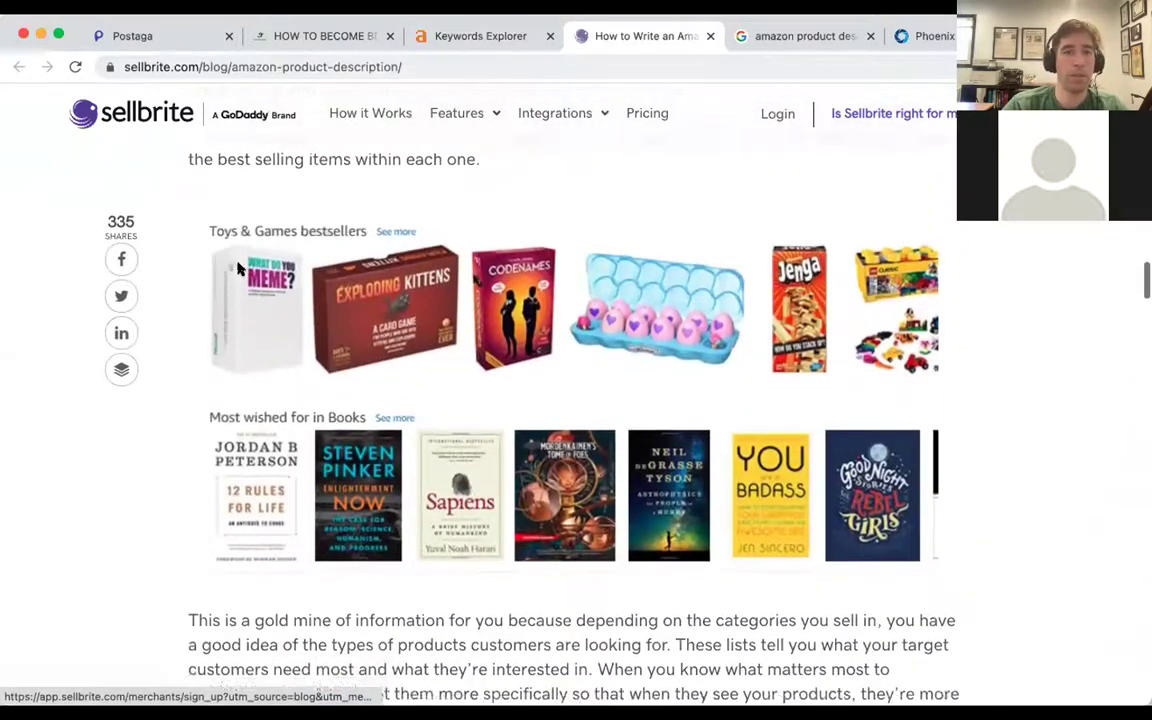
{"action": "scroll", "coordinate": [238, 268], "scroll_direction": "down", "scroll_amount": 10}
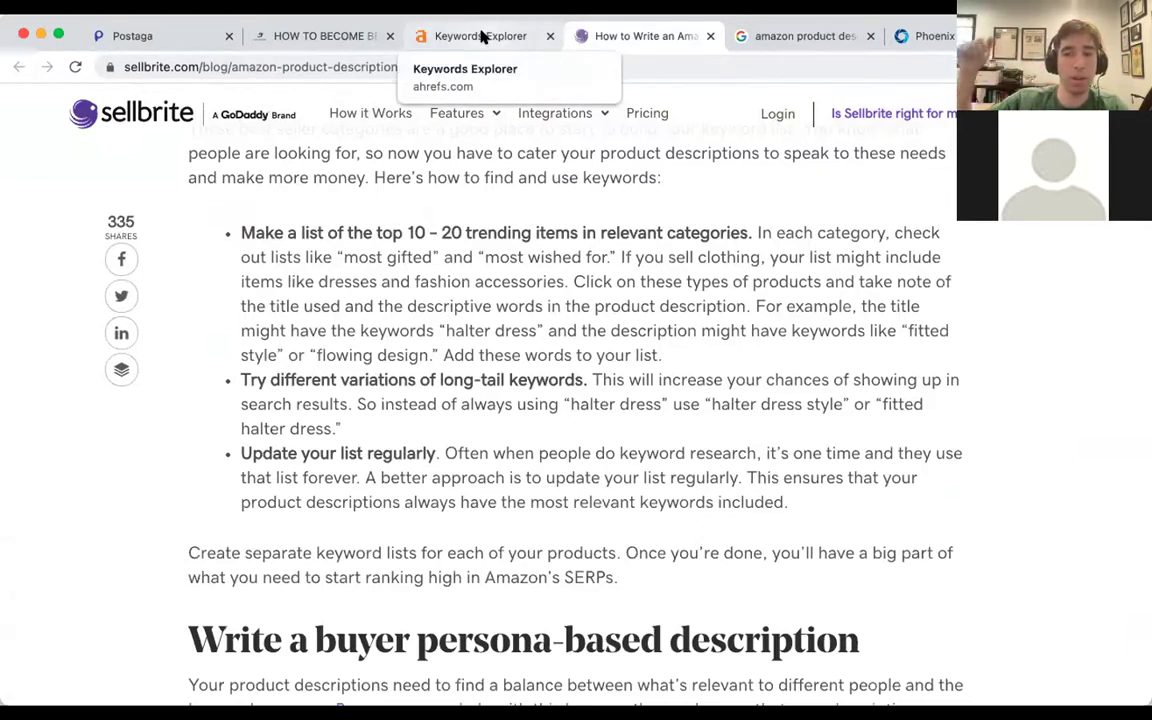
Return to the top of the article and go back to the Ahrefs SERP overview.
{"action": "mouse_move", "coordinate": [485, 113]}
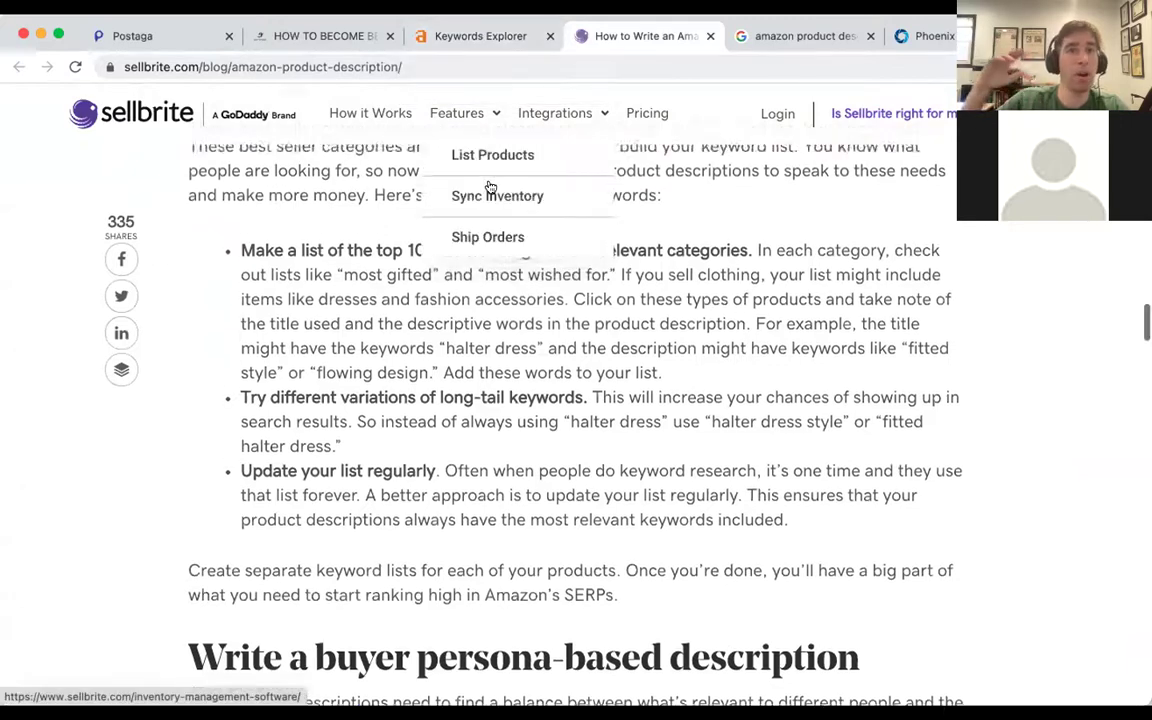
{"action": "scroll", "coordinate": [309, 265], "scroll_direction": "up", "scroll_amount": 3}
{"action": "scroll", "coordinate": [355, 288], "scroll_direction": "up", "scroll_amount": 5}
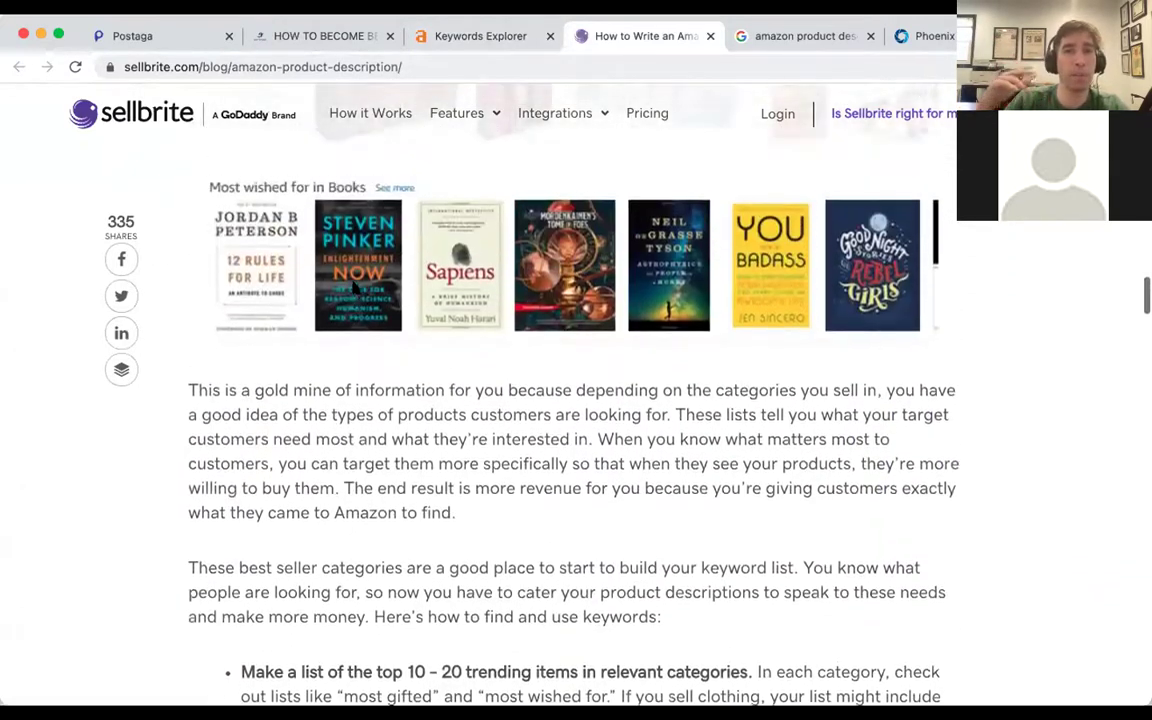
{"action": "scroll", "coordinate": [352, 288], "scroll_direction": "up", "scroll_amount": 20}
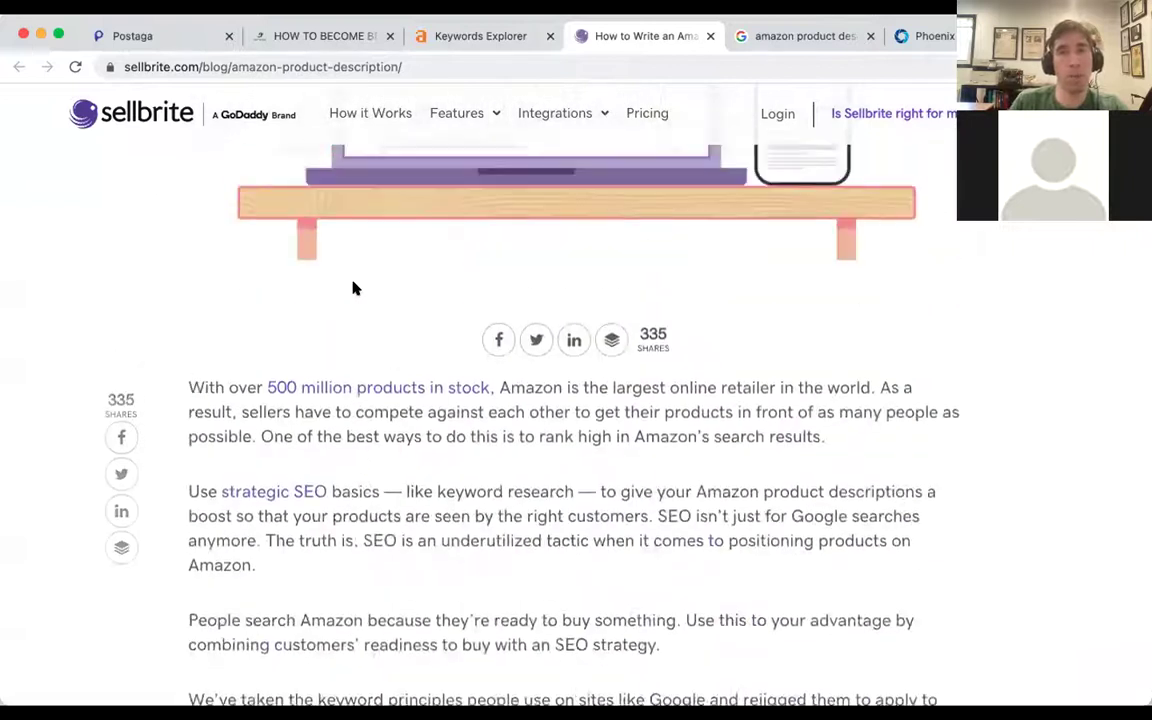
{"action": "scroll", "coordinate": [352, 288], "scroll_direction": "up", "scroll_amount": 10}
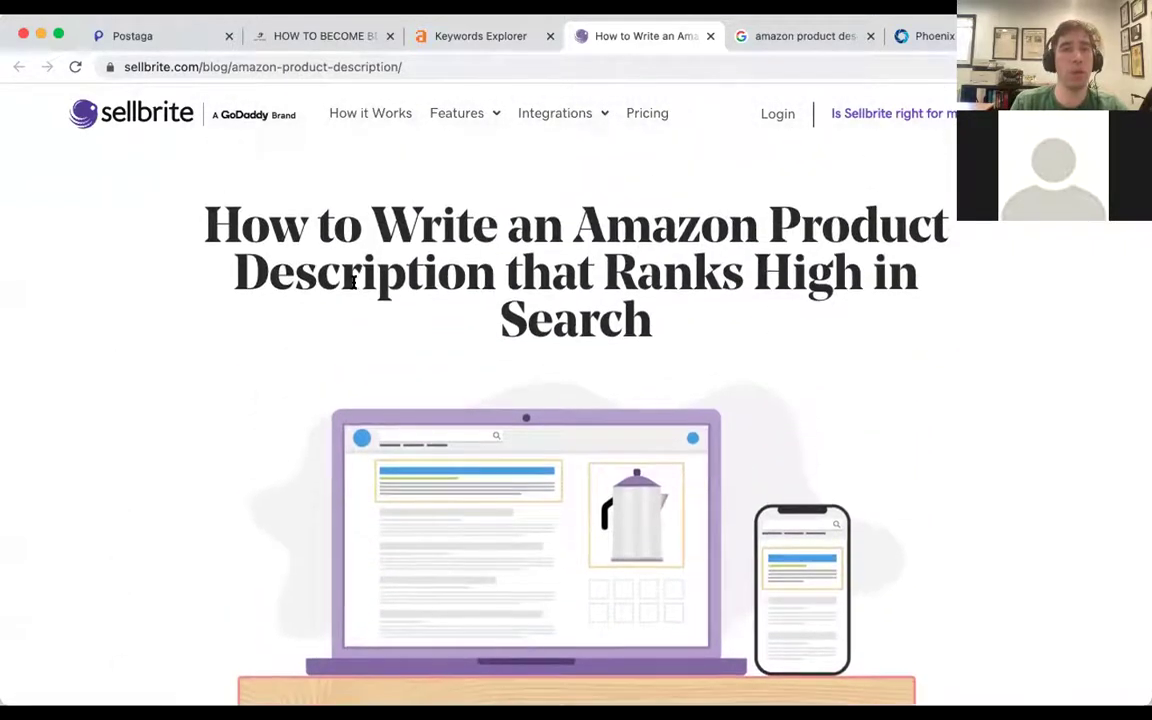
{"action": "scroll", "coordinate": [353, 283], "scroll_direction": "up", "scroll_amount": 1}
{"action": "key", "text": "ctrl+shift+Tab"}
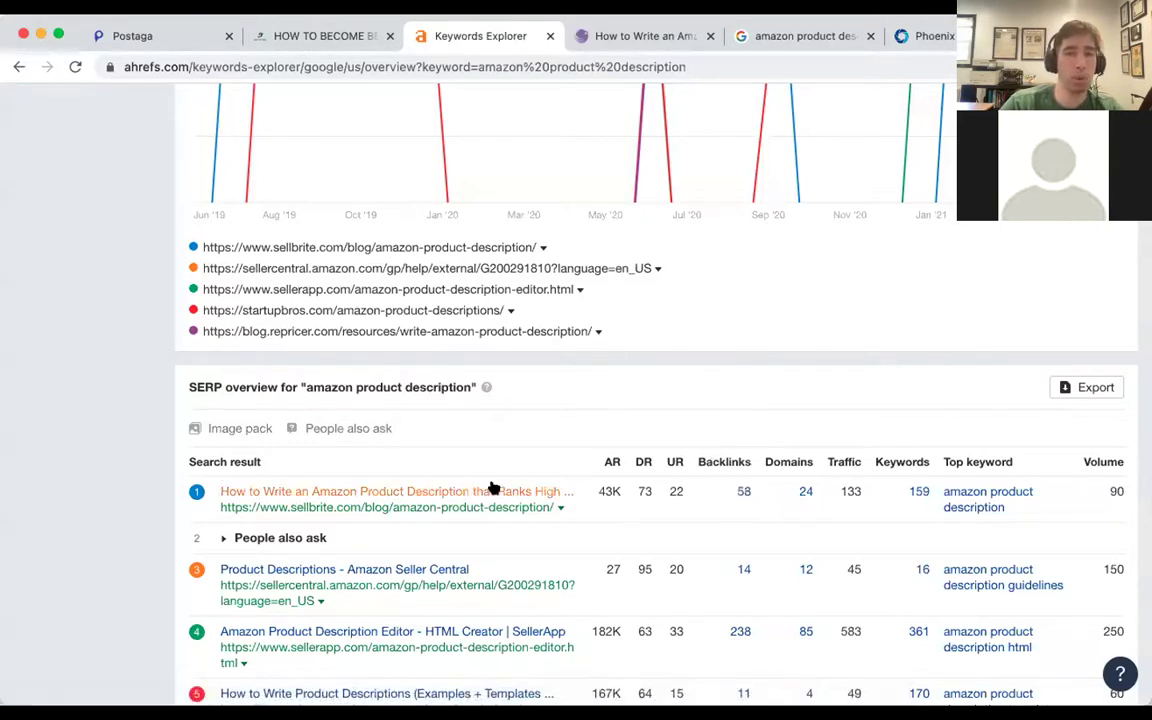
Open the Sellbrite article's Backlinks report, showing 57 live backlinks led by AMZ Advisers.
{"action": "left_click", "coordinate": [744, 492]}
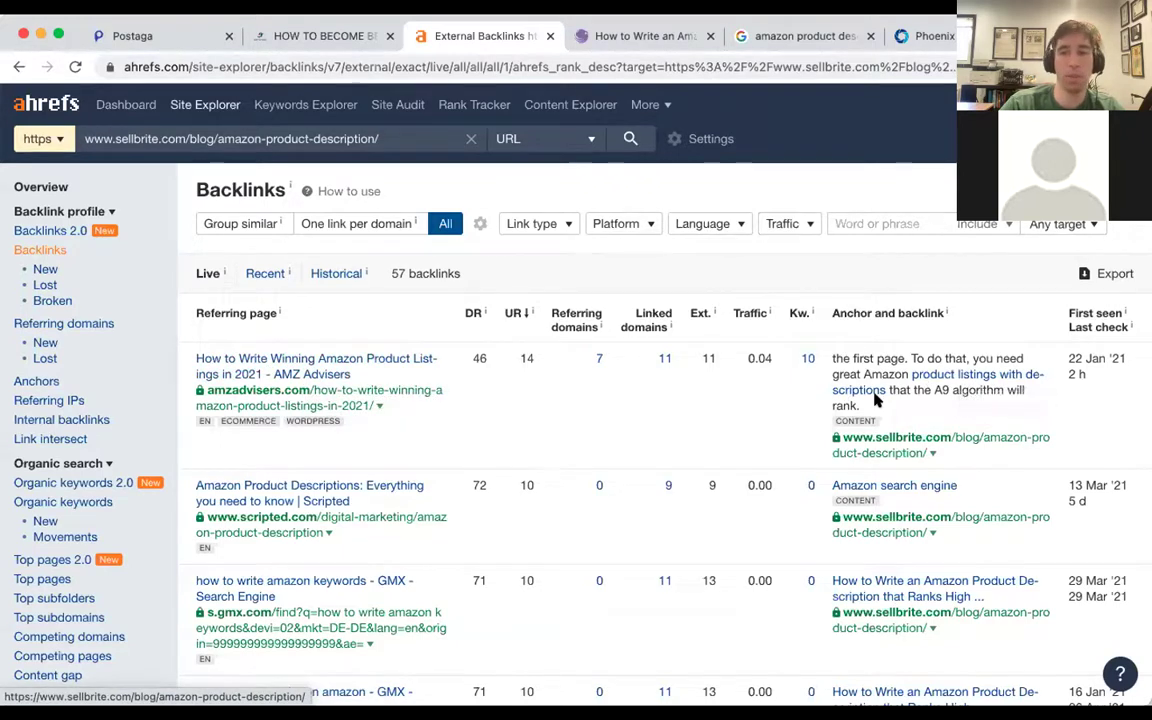
{"action": "scroll", "coordinate": [877, 399], "scroll_direction": "down", "scroll_amount": 3}
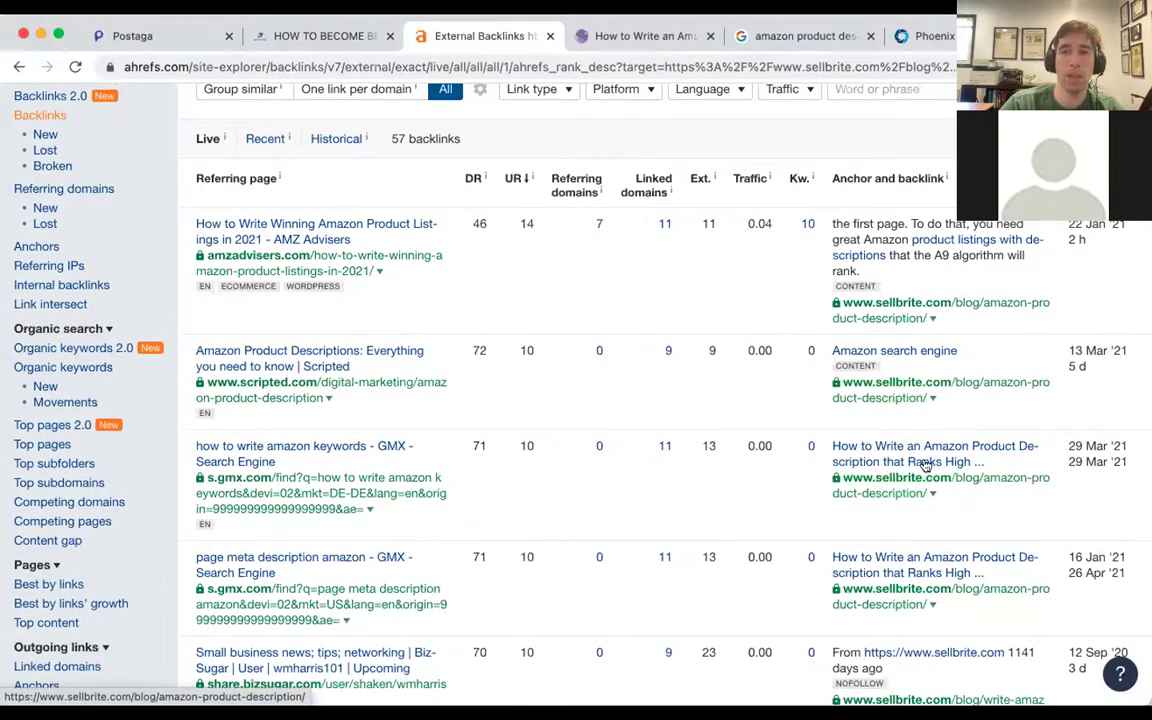
{"action": "scroll", "coordinate": [858, 430], "scroll_direction": "up", "scroll_amount": 3}
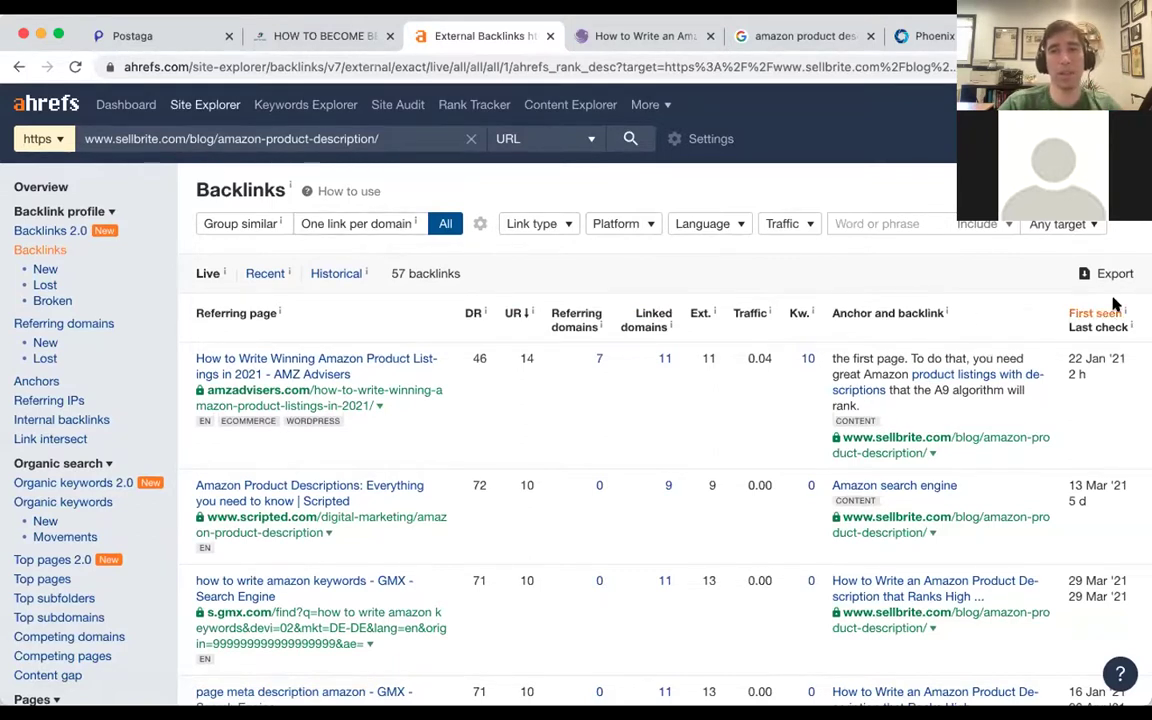
Run a full CSV export of all 57 Sellbrite backlinks.
{"action": "left_click", "coordinate": [1090, 272]}
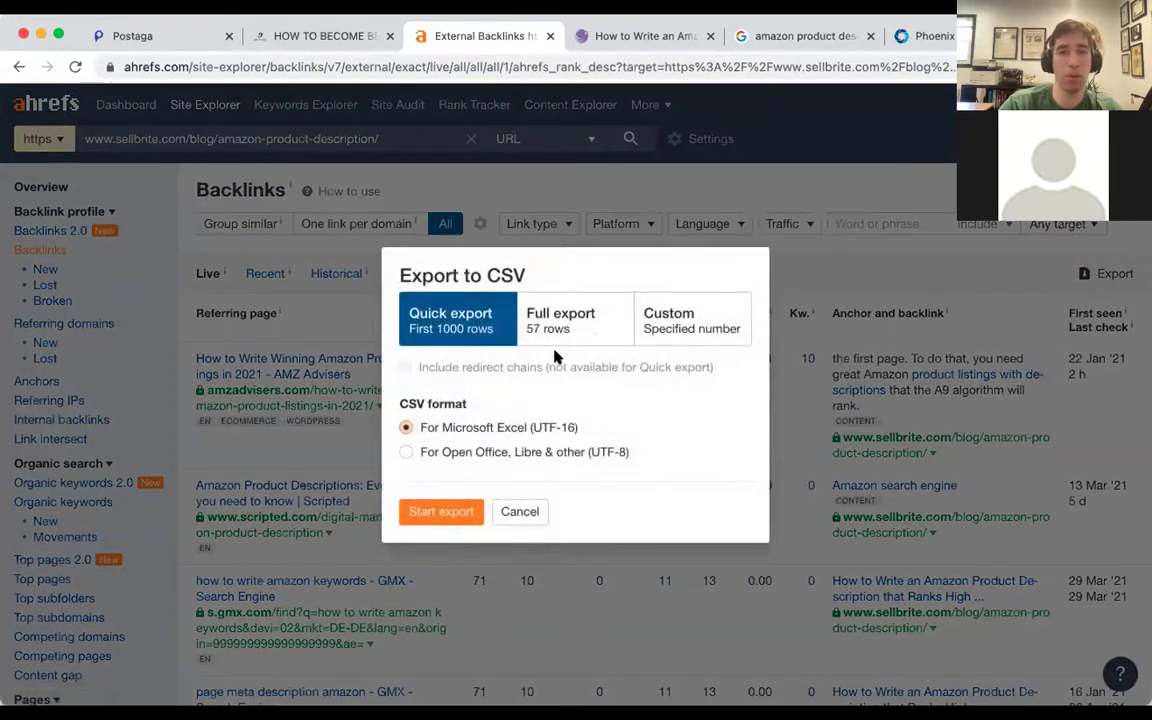
{"action": "left_click", "coordinate": [557, 335]}
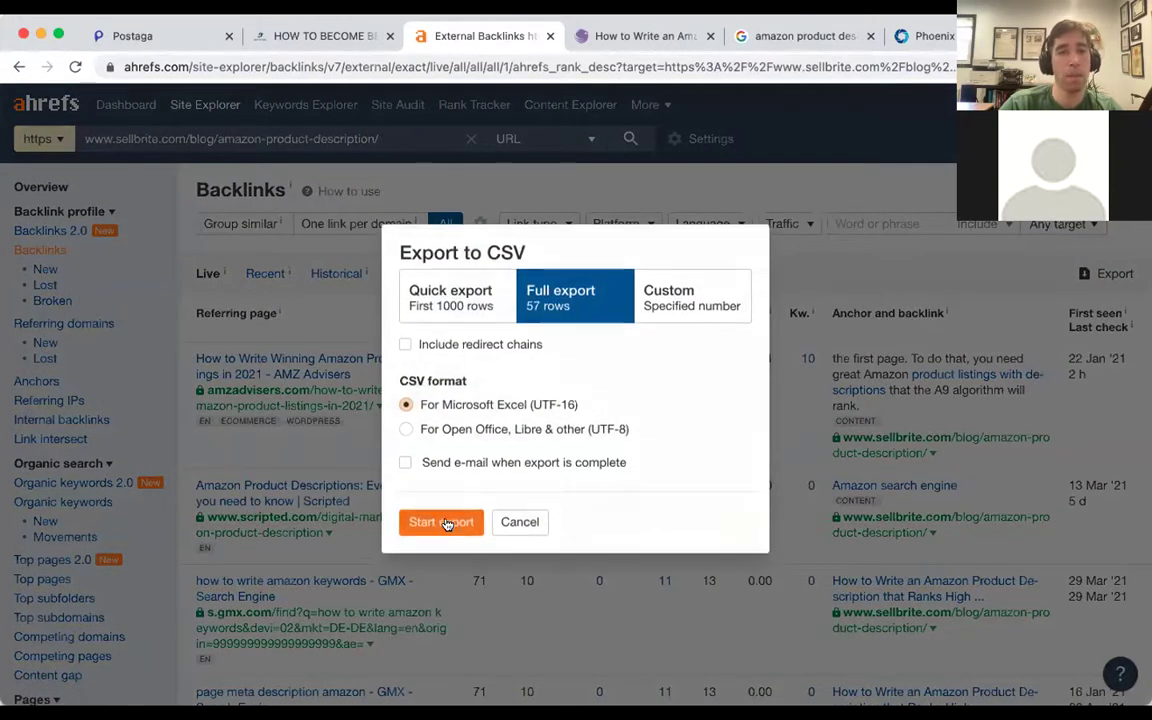
{"action": "left_click", "coordinate": [441, 522]}
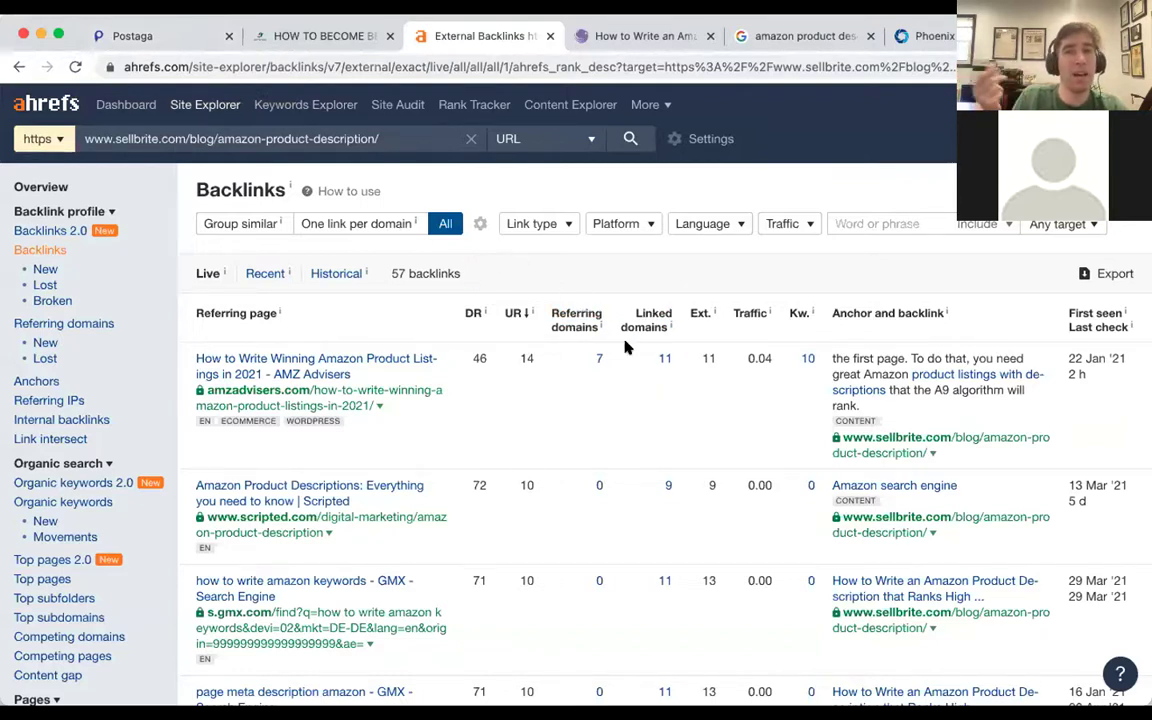
{"action": "scroll", "coordinate": [625, 347], "scroll_direction": "down", "scroll_amount": 2}
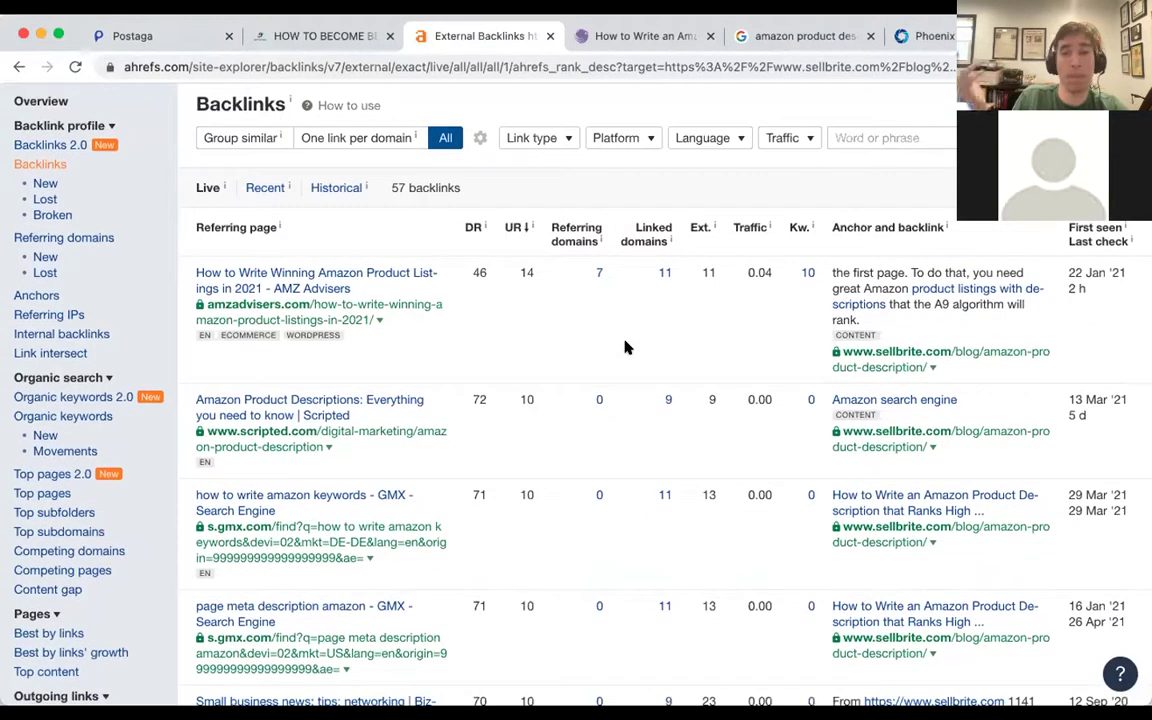
{"action": "scroll", "coordinate": [625, 347], "scroll_direction": "down", "scroll_amount": 1}
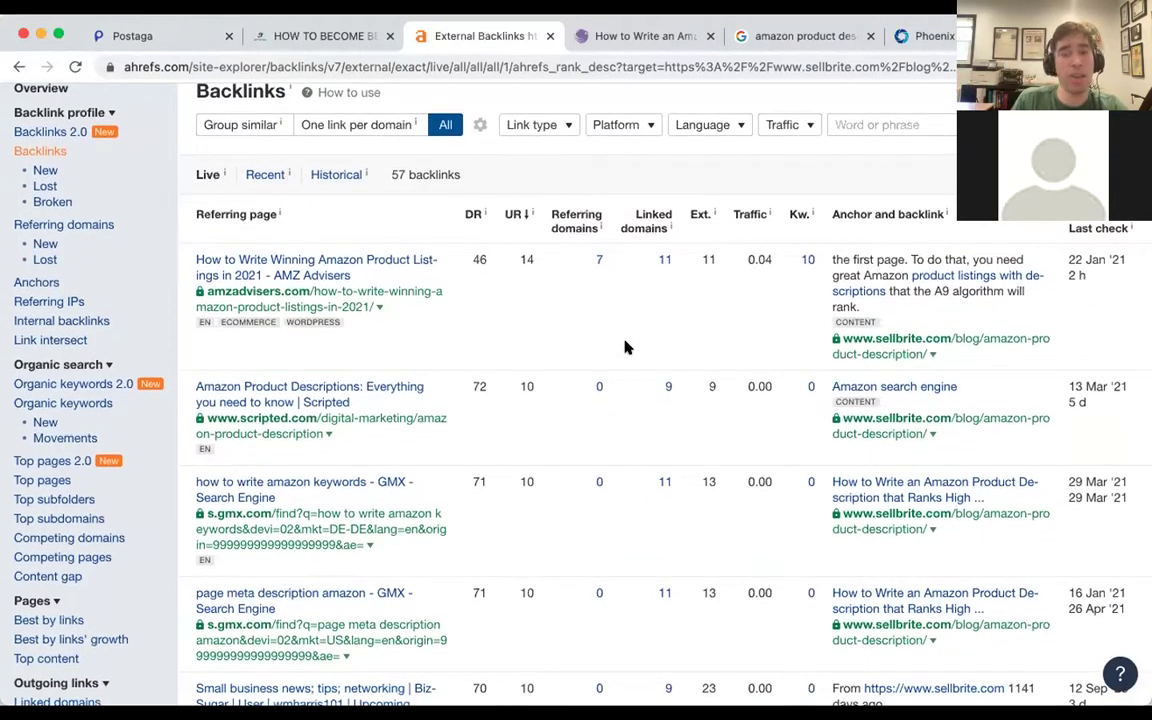
{"action": "scroll", "coordinate": [625, 347], "scroll_direction": "down", "scroll_amount": 1}
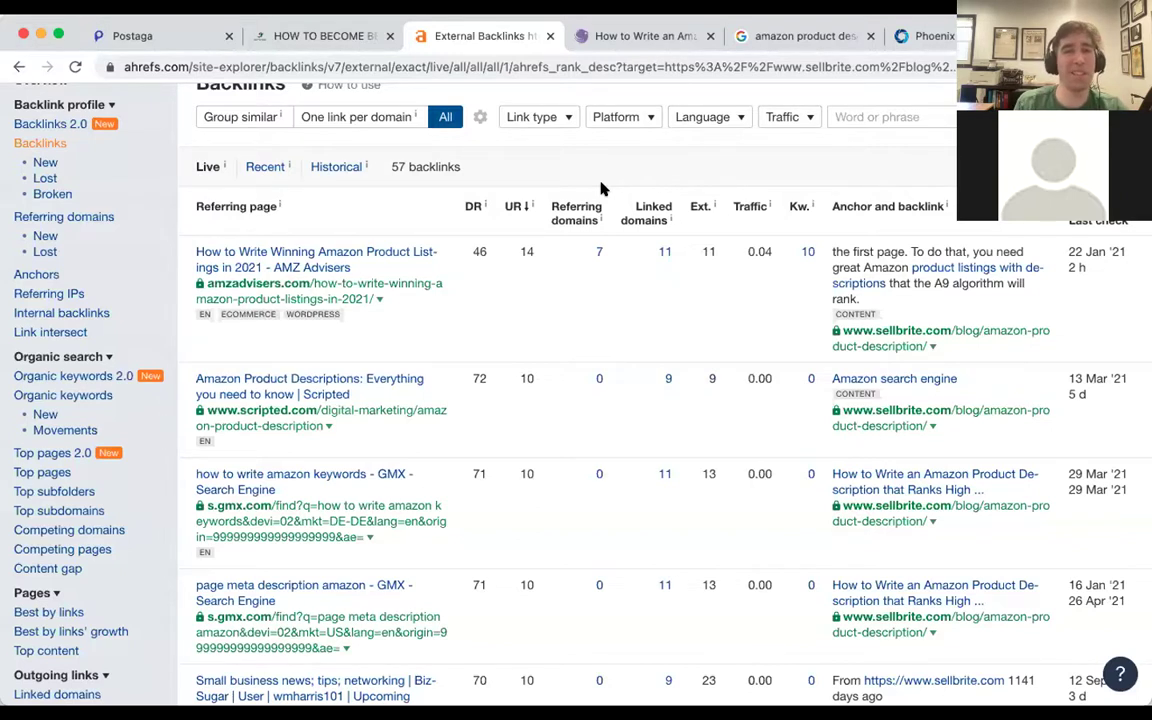
Look over Postaga's campaign types and tick the Skyscraper card.
{"action": "key", "text": "super+1"}
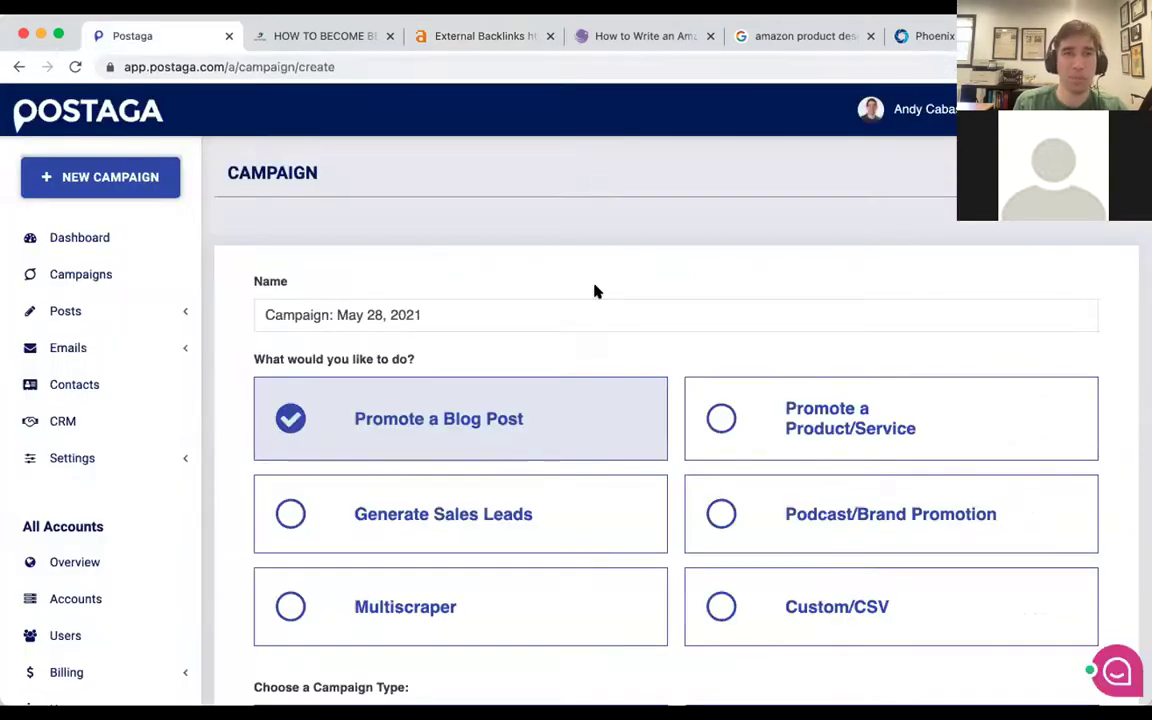
{"action": "scroll", "coordinate": [594, 290], "scroll_direction": "down", "scroll_amount": 1}
{"action": "scroll", "coordinate": [594, 290], "scroll_direction": "down", "scroll_amount": 3}
{"action": "scroll", "coordinate": [594, 290], "scroll_direction": "up", "scroll_amount": 2}
{"action": "scroll", "coordinate": [380, 296], "scroll_direction": "down", "scroll_amount": 1}
{"action": "scroll", "coordinate": [378, 296], "scroll_direction": "down", "scroll_amount": 5}
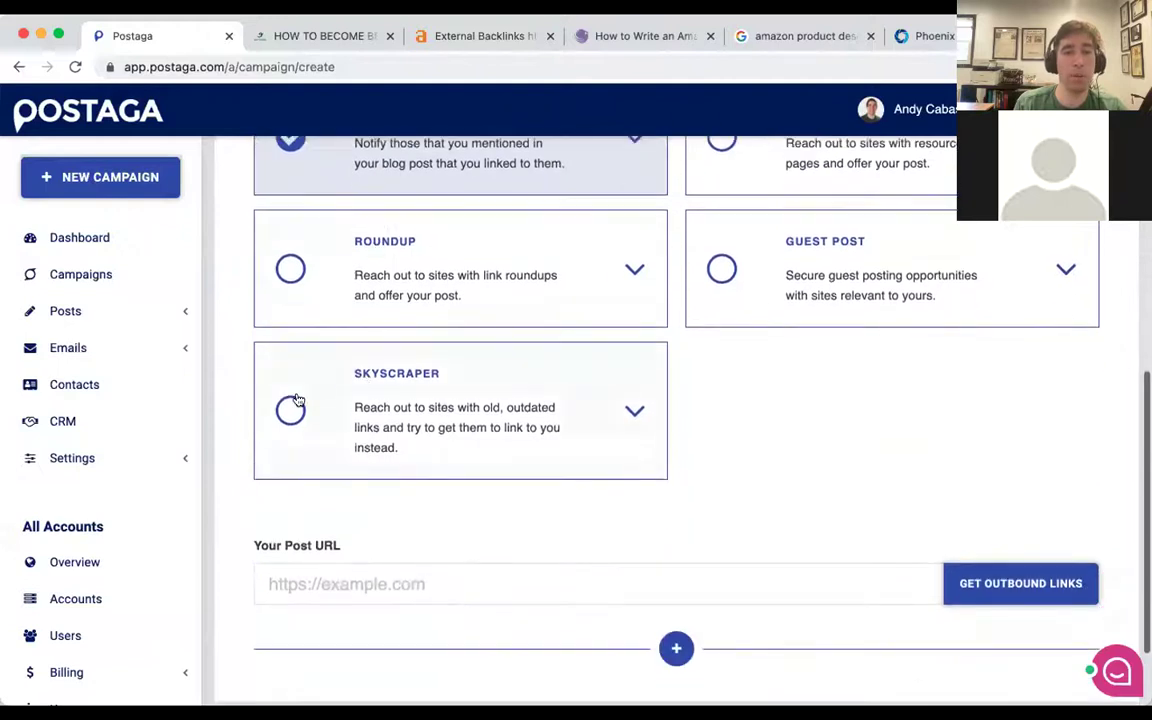
{"action": "left_click", "coordinate": [290, 408]}
{"action": "scroll", "coordinate": [352, 437], "scroll_direction": "down", "scroll_amount": 2}
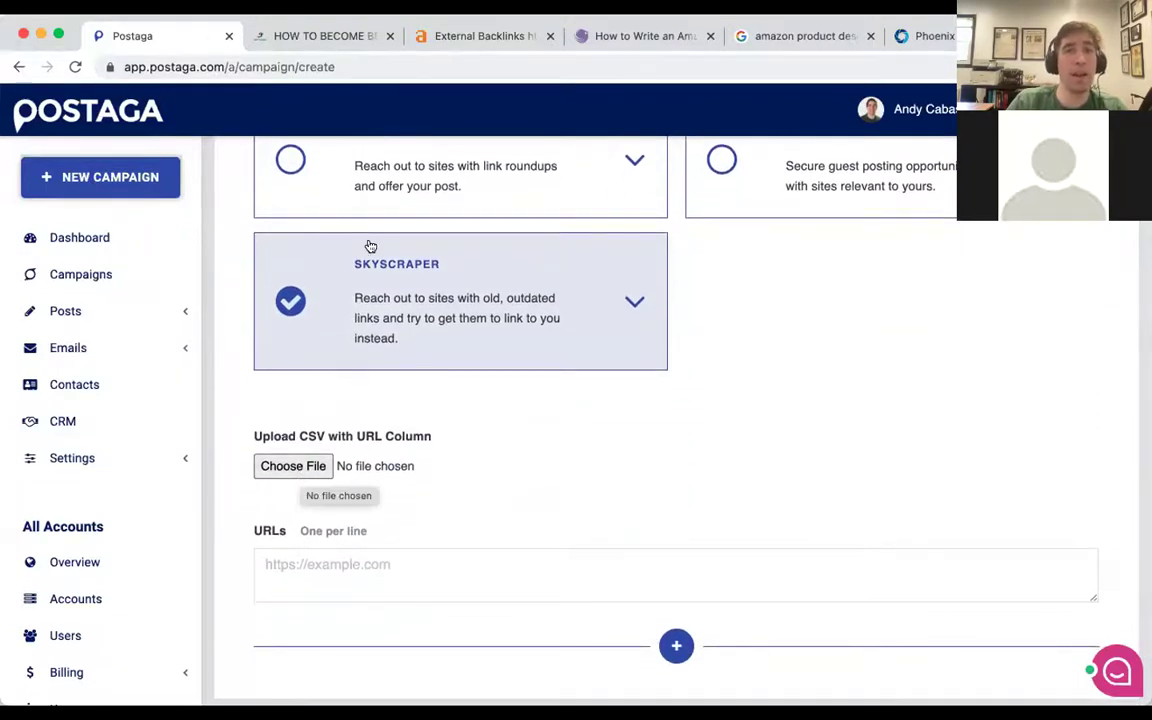
Download the exported sellbrite backlinks CSV from Ahrefs' Exported files.
{"action": "left_click", "coordinate": [453, 36]}
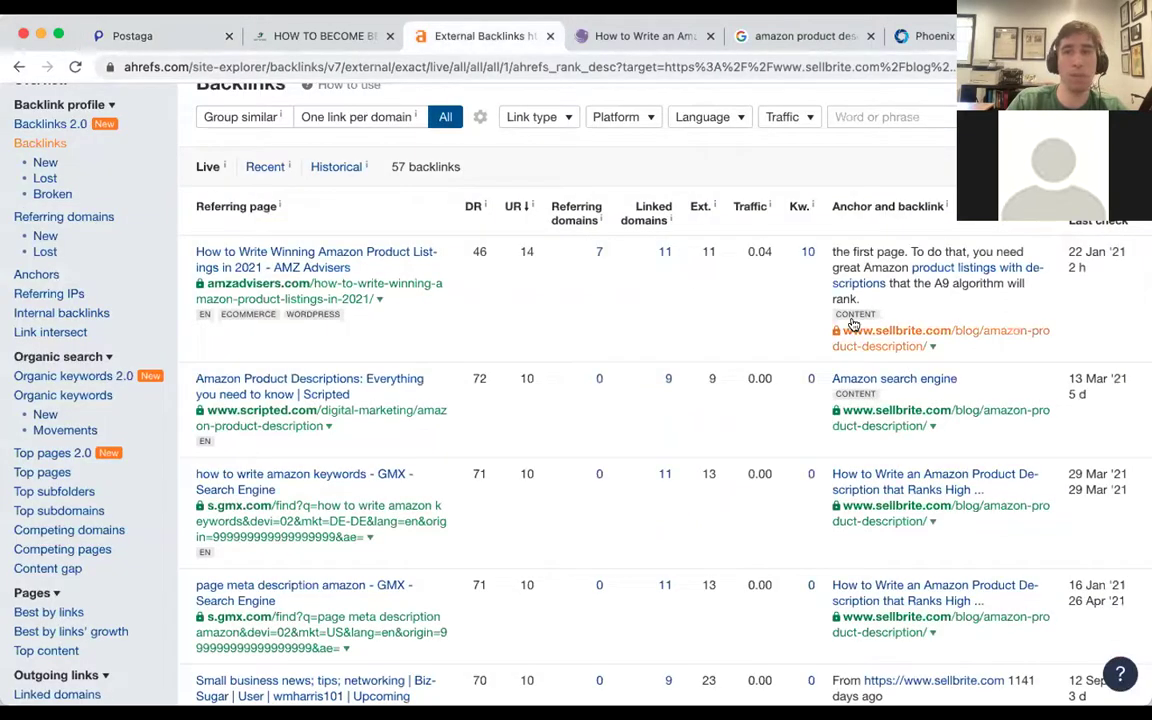
{"action": "scroll", "coordinate": [861, 309], "scroll_direction": "up", "scroll_amount": 3}
{"action": "left_click", "coordinate": [978, 105]}
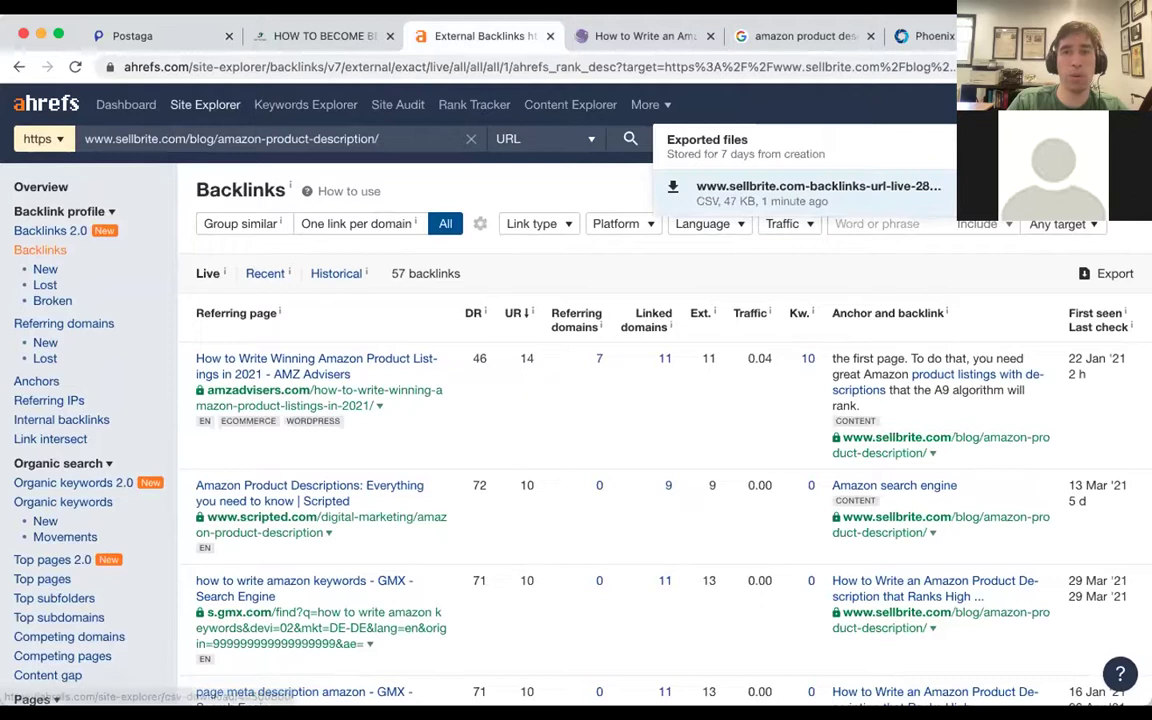
{"action": "left_click", "coordinate": [674, 189]}
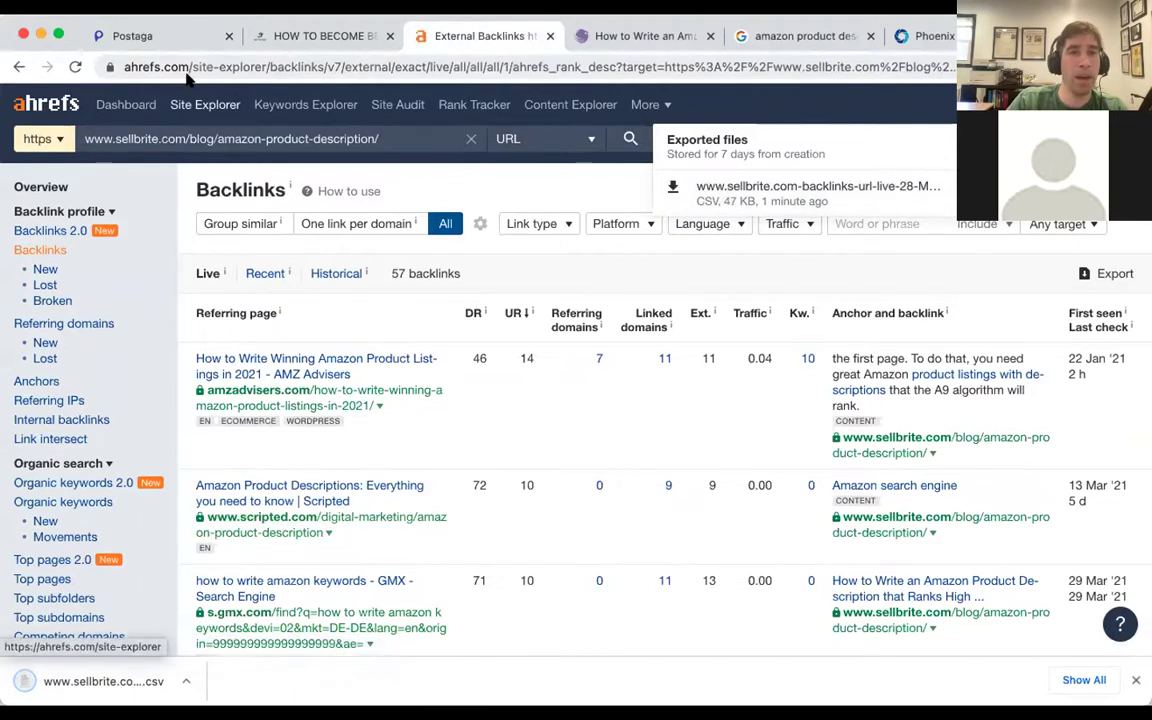
Change the Postaga campaign type to Multiscraper.
{"action": "left_click", "coordinate": [200, 36]}
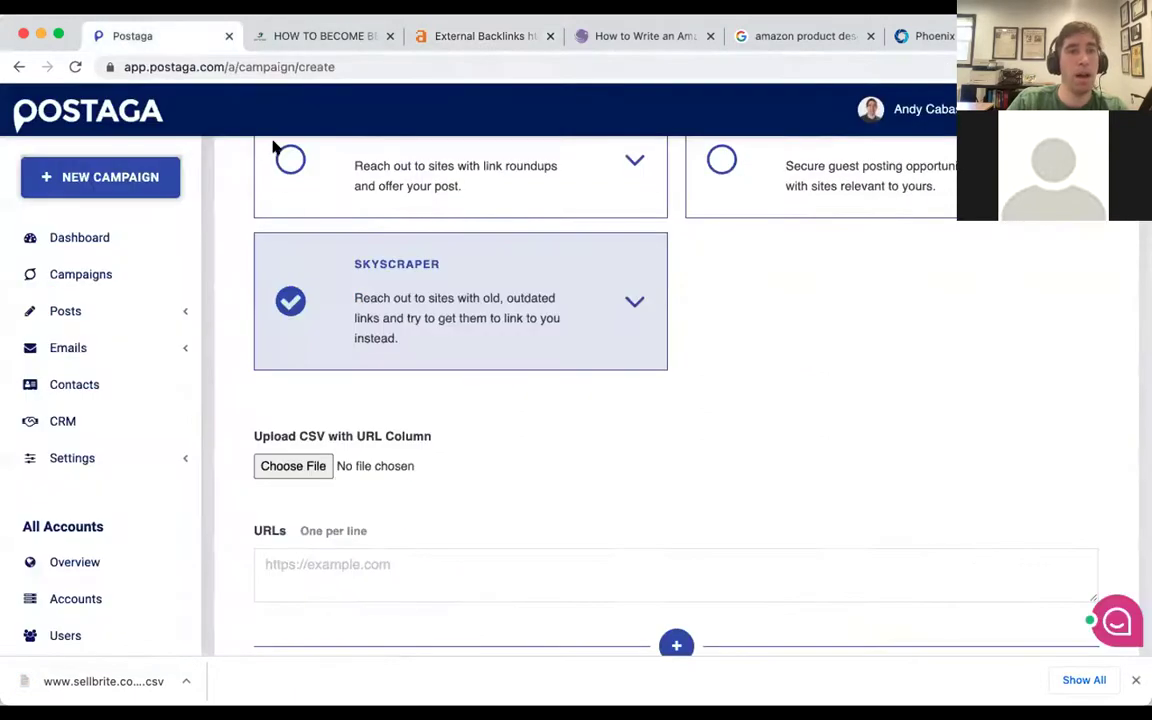
{"action": "scroll", "coordinate": [351, 379], "scroll_direction": "up", "scroll_amount": 5}
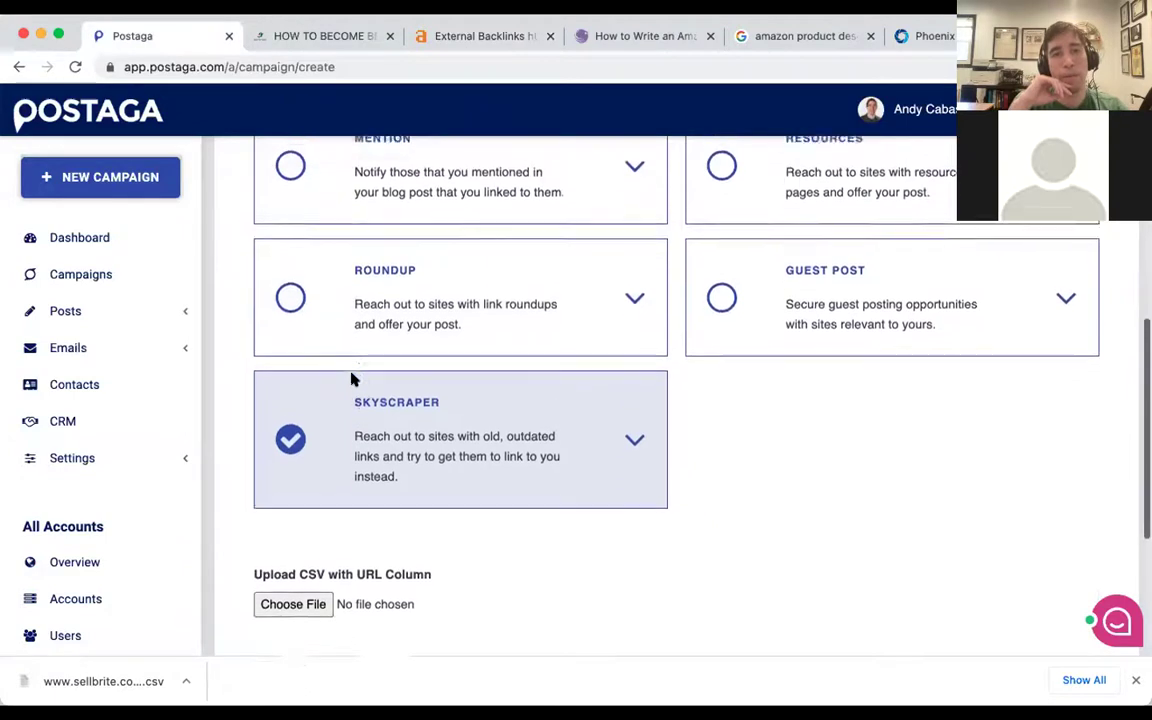
{"action": "left_click", "coordinate": [305, 268]}
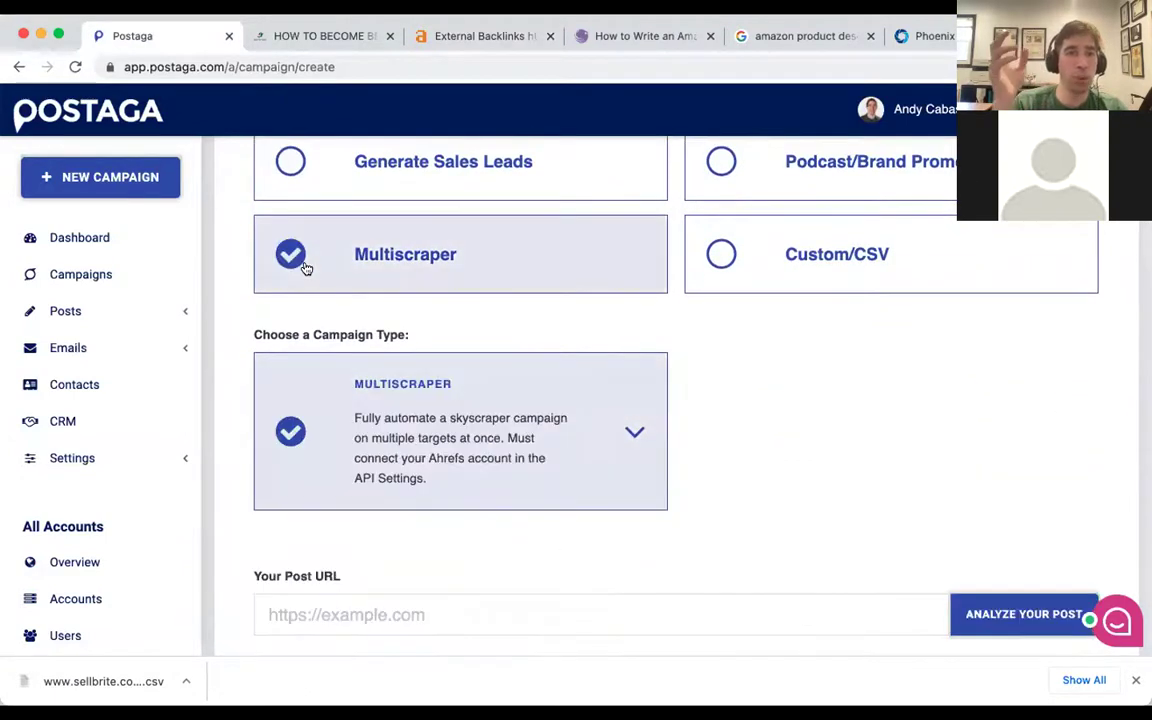
{"action": "scroll", "coordinate": [303, 267], "scroll_direction": "down", "scroll_amount": 2}
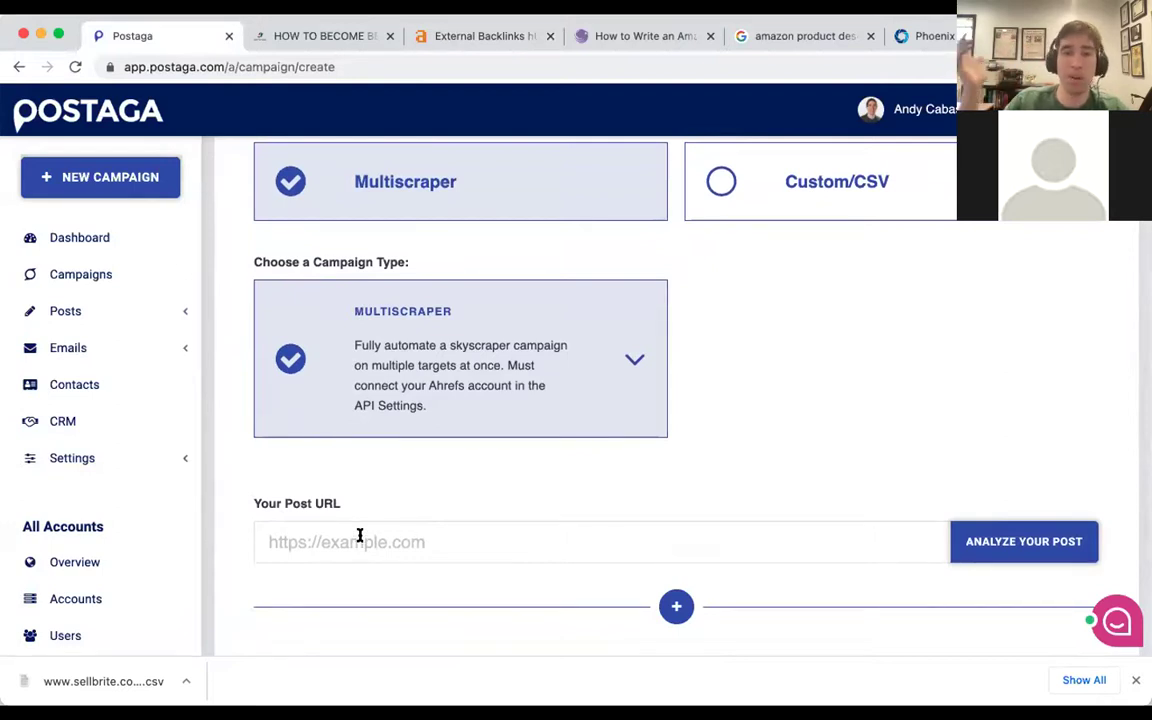
{"action": "left_click", "coordinate": [459, 40]}
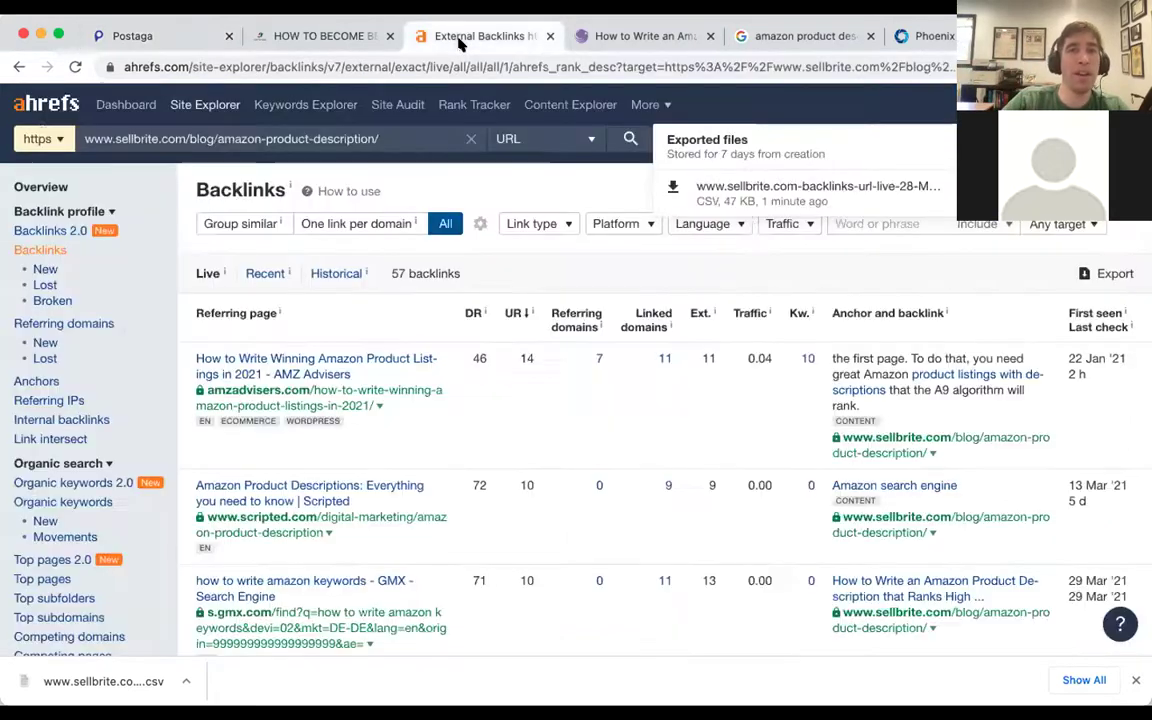
Recheck the Ahrefs SERP overview for 'amazon product description', then return to Postaga's campaign setup.
{"action": "left_click", "coordinate": [18, 67]}
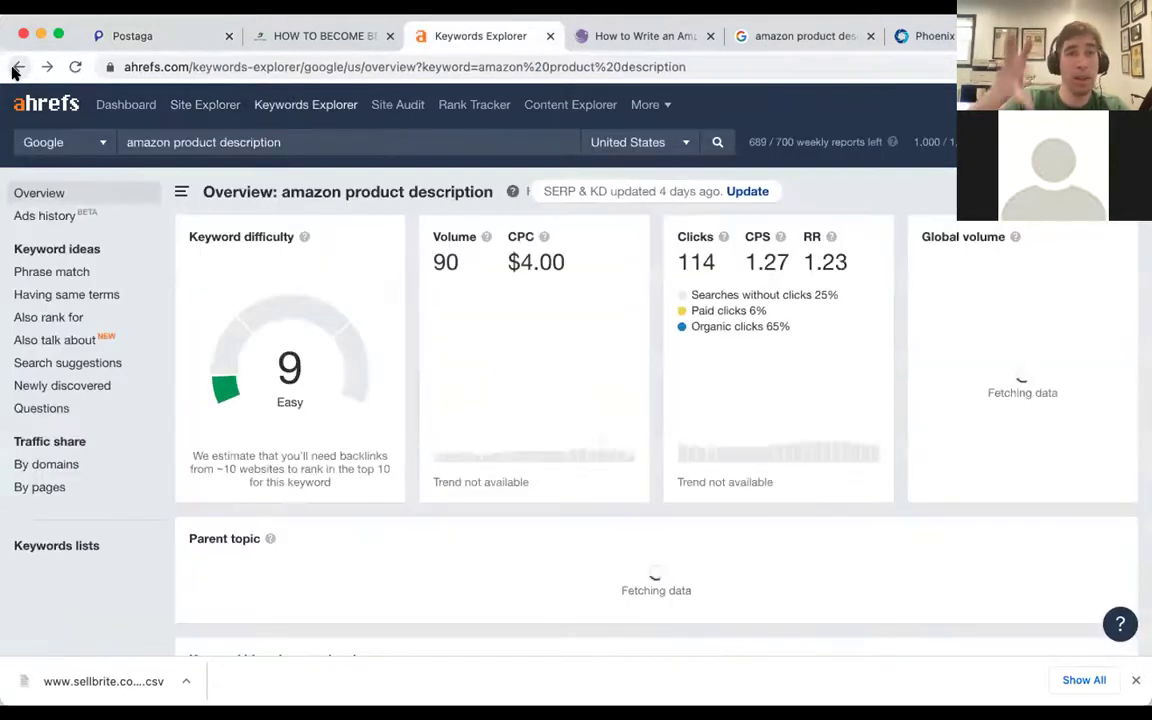
{"action": "scroll", "coordinate": [340, 254], "scroll_direction": "down", "scroll_amount": 4}
{"action": "scroll", "coordinate": [340, 254], "scroll_direction": "down", "scroll_amount": 20}
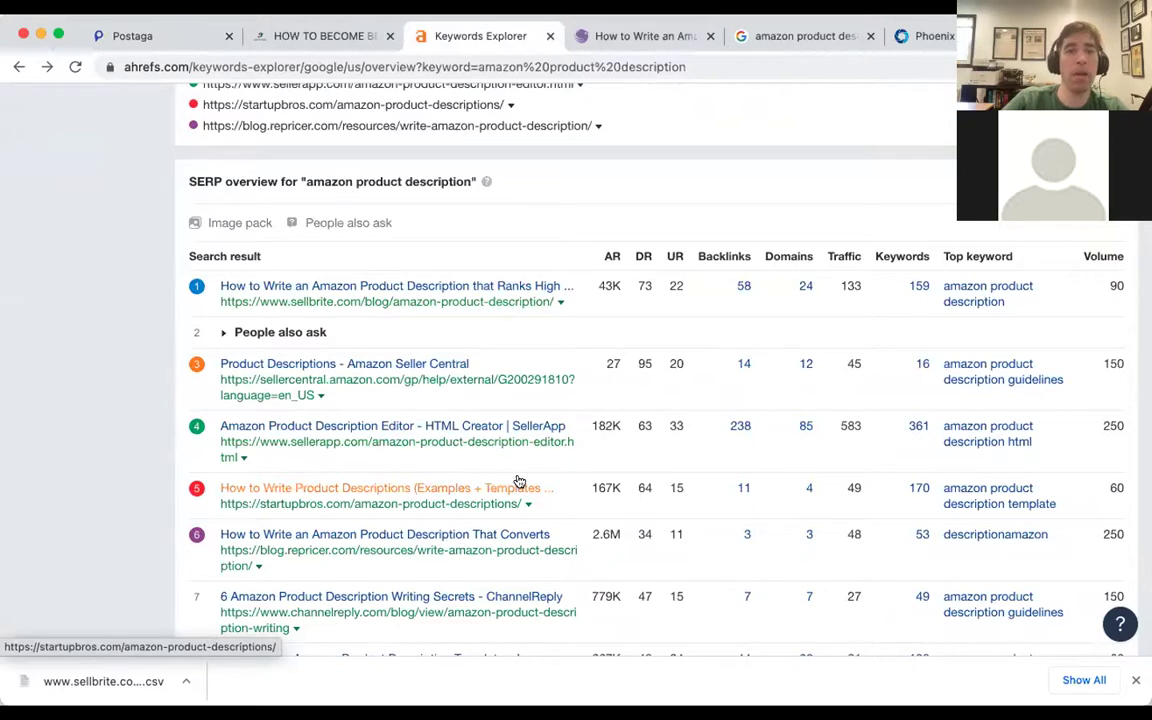
{"action": "key", "text": "super+1"}
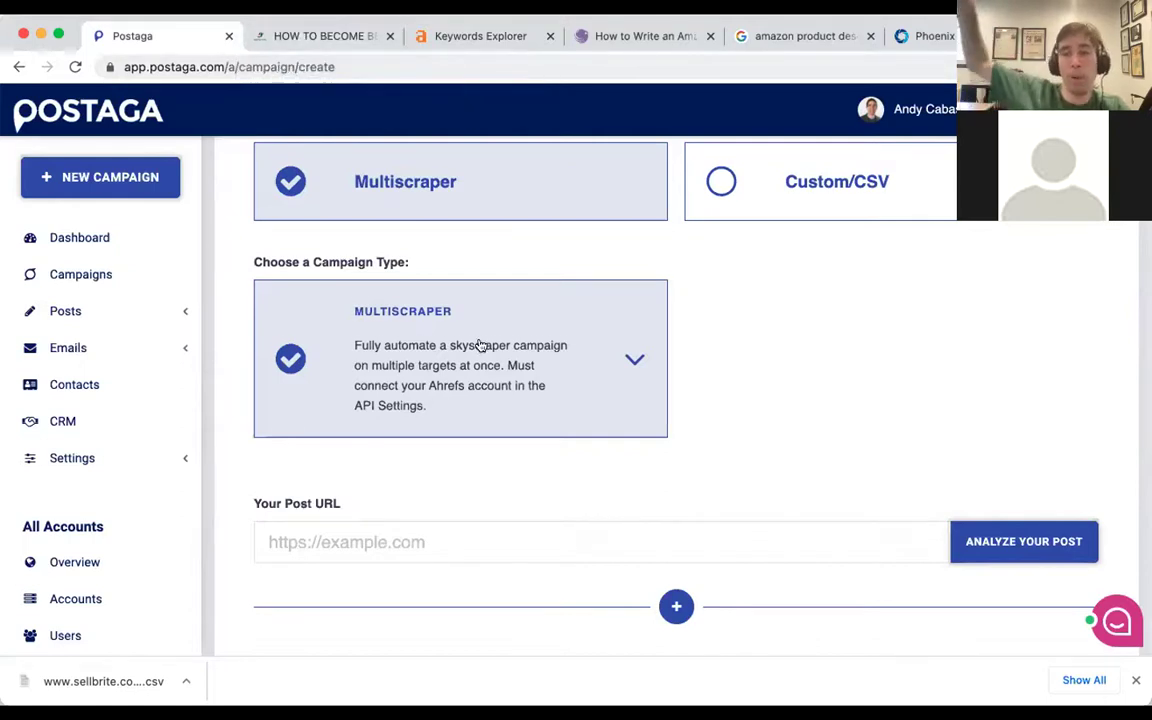
{"action": "scroll", "coordinate": [481, 345], "scroll_direction": "down", "scroll_amount": 2}
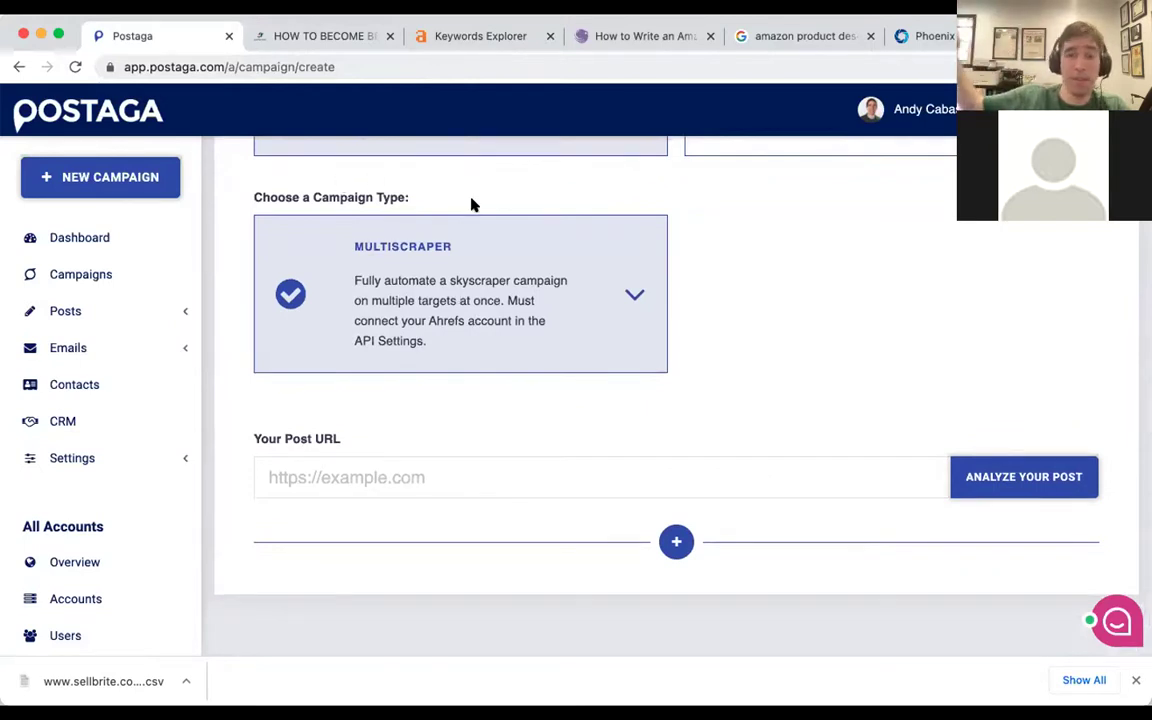
Use the Inbound Media Services article URL as the post URL and analyze it.
{"action": "scroll", "coordinate": [472, 204], "scroll_direction": "down", "scroll_amount": 1}
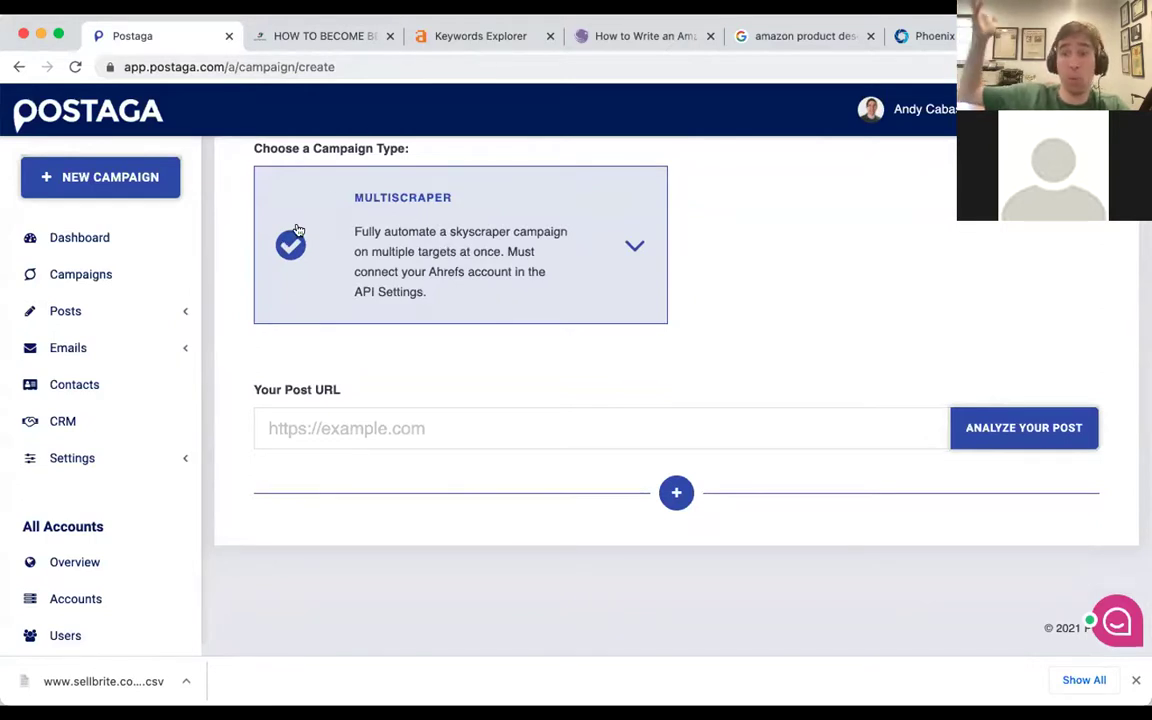
{"action": "left_click", "coordinate": [340, 36]}
{"action": "left_click", "coordinate": [291, 64]}
{"action": "key", "text": "super+c"}
{"action": "key", "text": "ctrl+shift+Tab"}
{"action": "left_click", "coordinate": [342, 440]}
{"action": "key", "text": "super+v"}
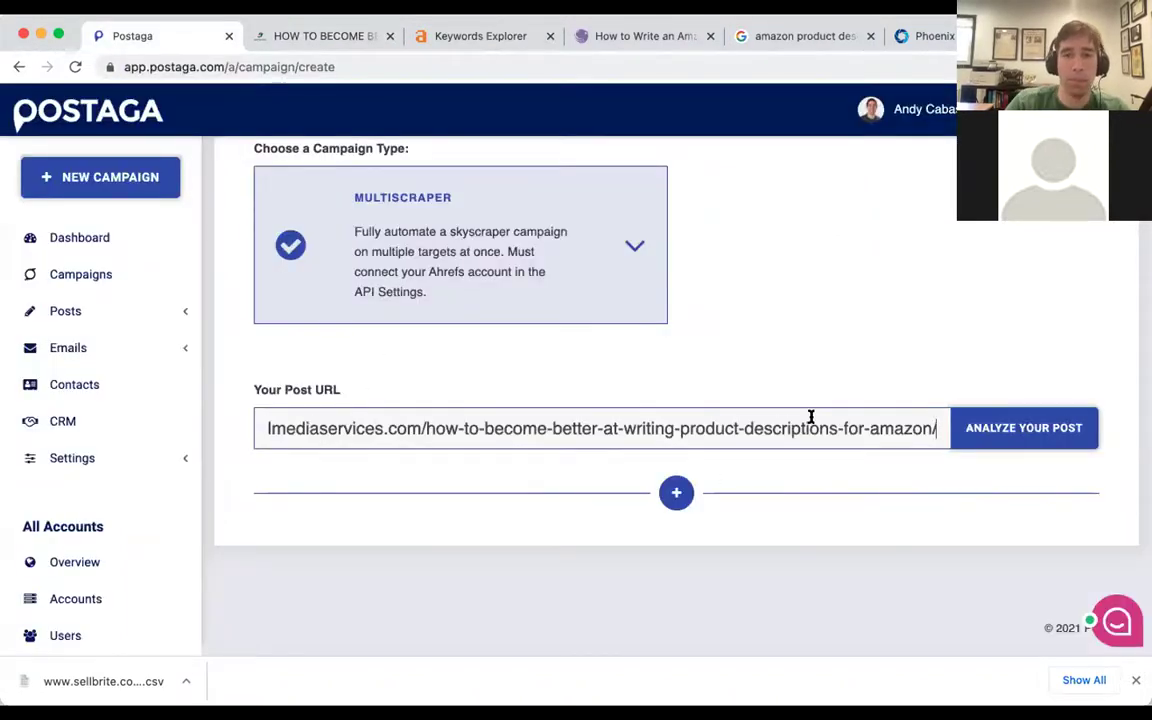
{"action": "left_click", "coordinate": [983, 431]}
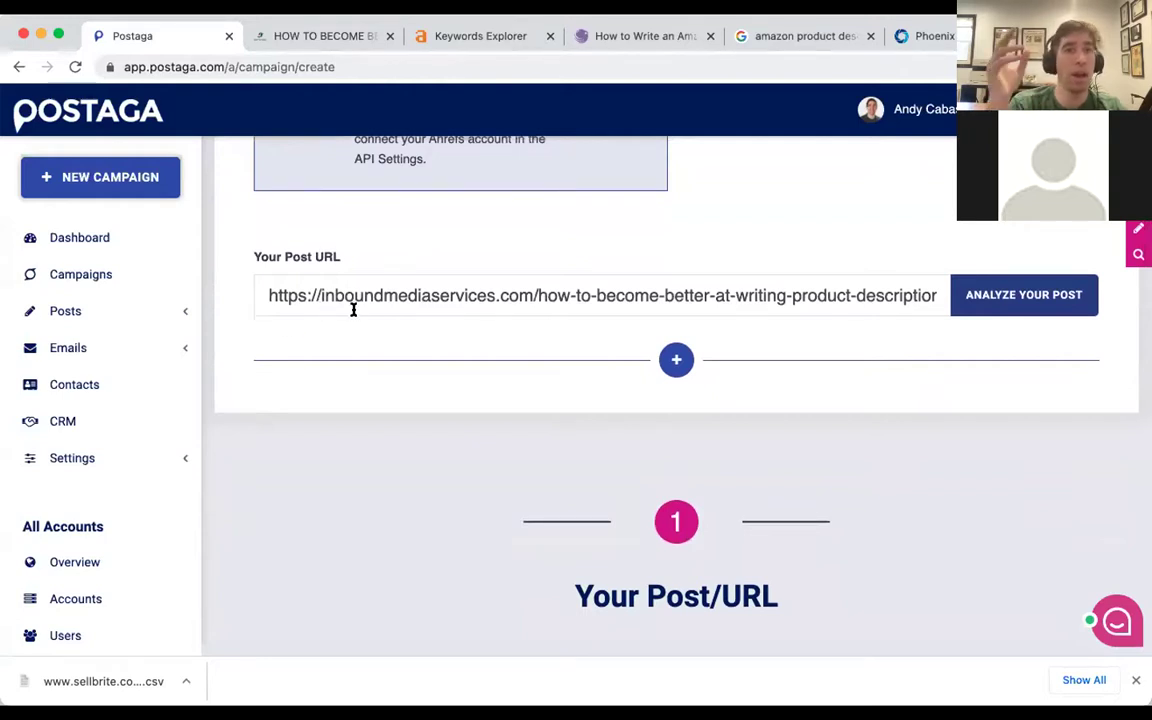
Review the filled-in title, site and 'product descriptions' keyword, dismissing the downloads bar.
{"action": "left_click", "coordinate": [93, 457]}
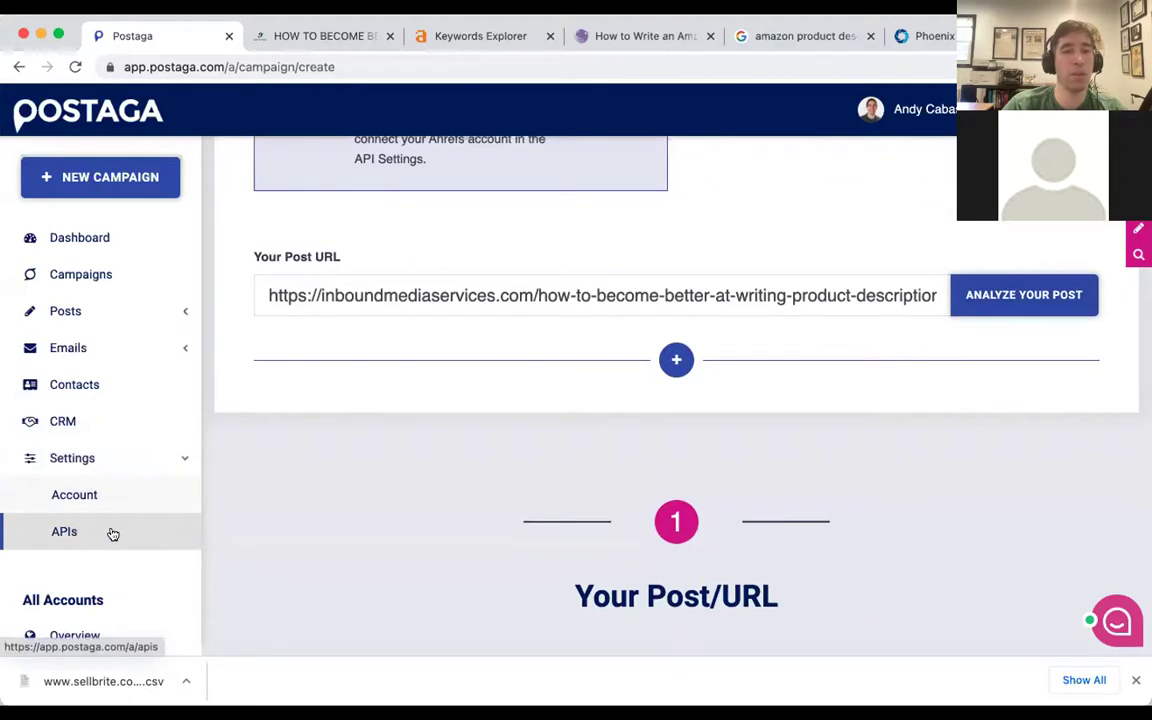
{"action": "left_click", "coordinate": [1133, 680]}
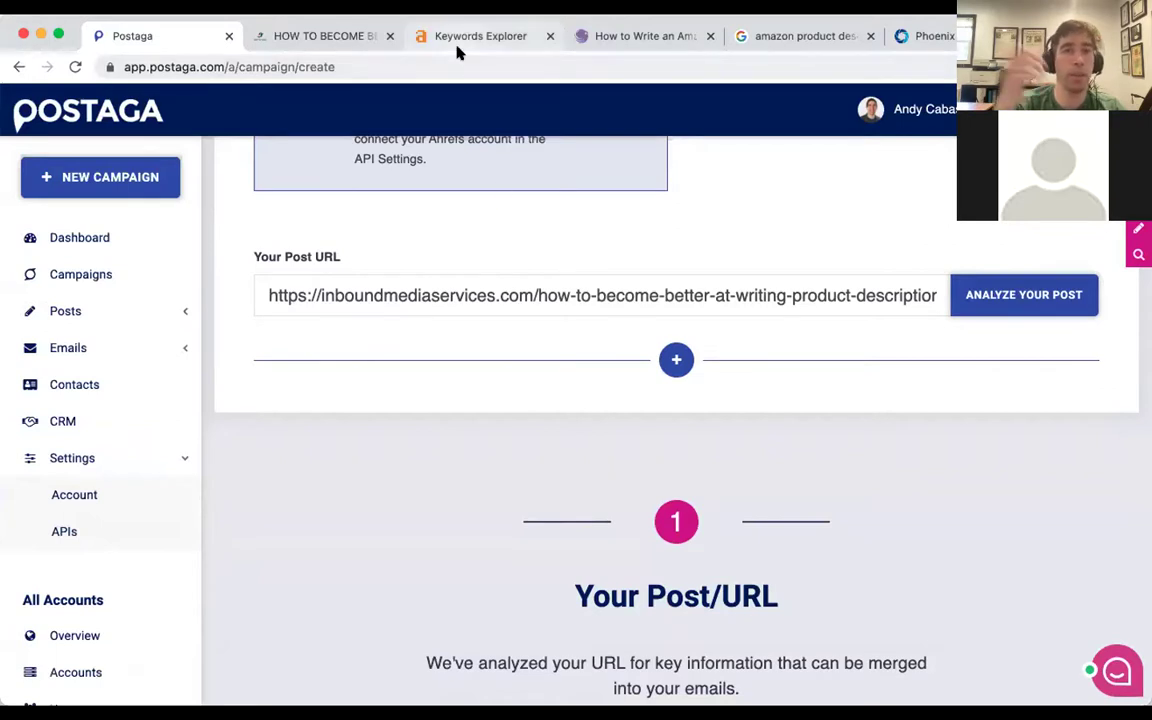
{"action": "scroll", "coordinate": [496, 275], "scroll_direction": "down", "scroll_amount": 5}
{"action": "scroll", "coordinate": [496, 275], "scroll_direction": "up", "scroll_amount": 5}
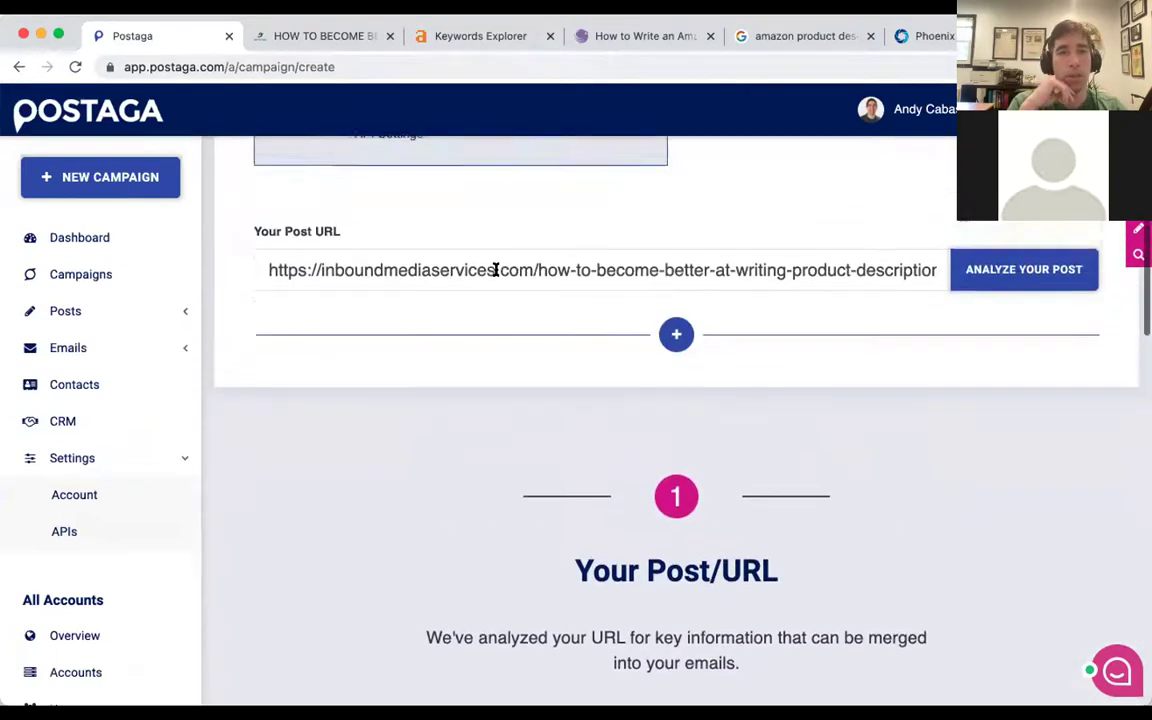
{"action": "scroll", "coordinate": [495, 269], "scroll_direction": "down", "scroll_amount": 7}
{"action": "scroll", "coordinate": [496, 272], "scroll_direction": "down", "scroll_amount": 5}
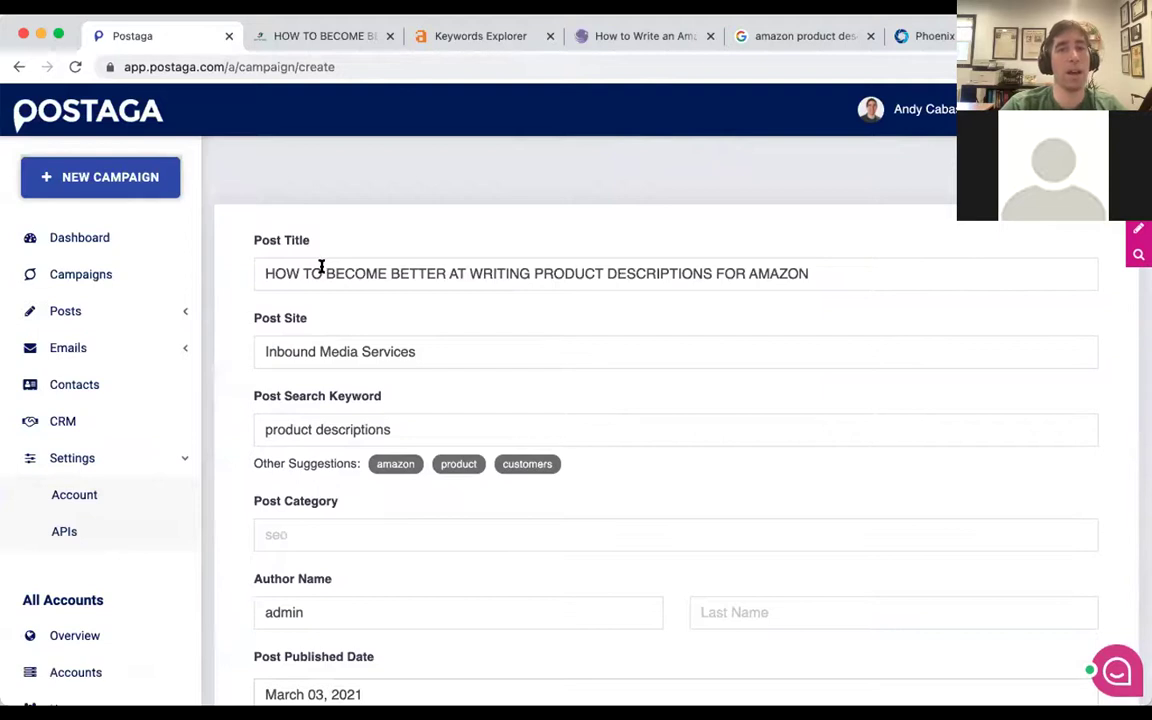
Run a target search for 'amazon product description' and compare results with Ahrefs' SERP overview.
{"action": "scroll", "coordinate": [318, 265], "scroll_direction": "down", "scroll_amount": 1}
{"action": "scroll", "coordinate": [315, 268], "scroll_direction": "down", "scroll_amount": 2}
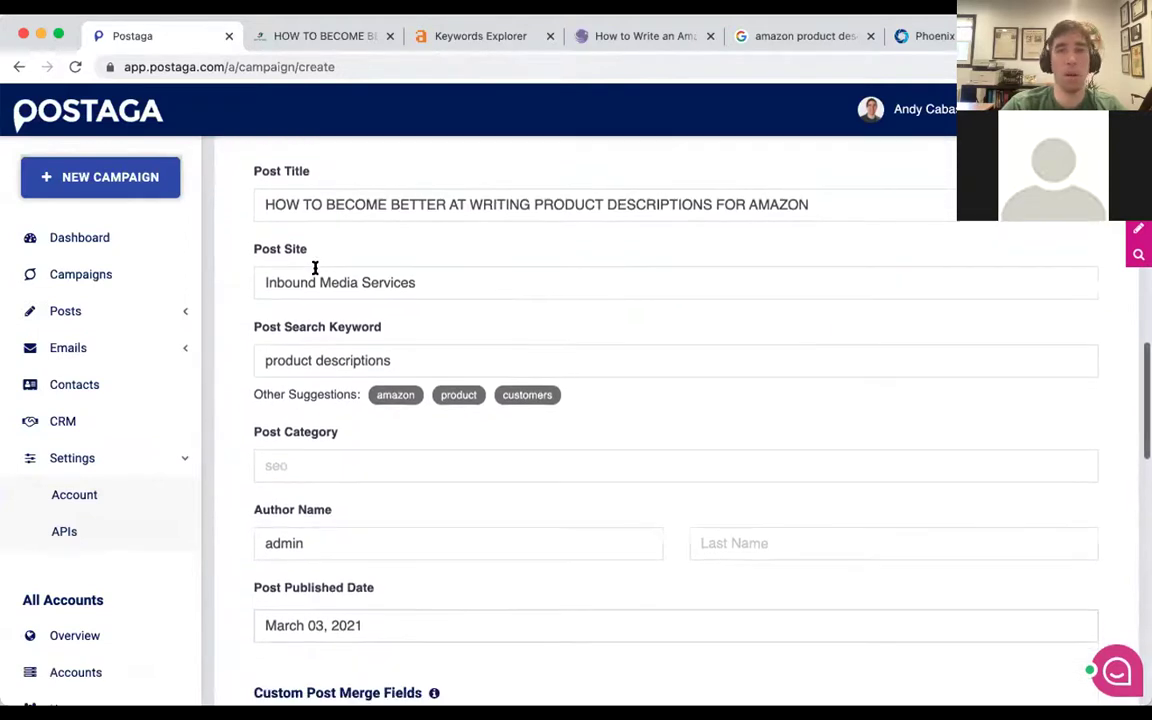
{"action": "scroll", "coordinate": [375, 243], "scroll_direction": "down", "scroll_amount": 20}
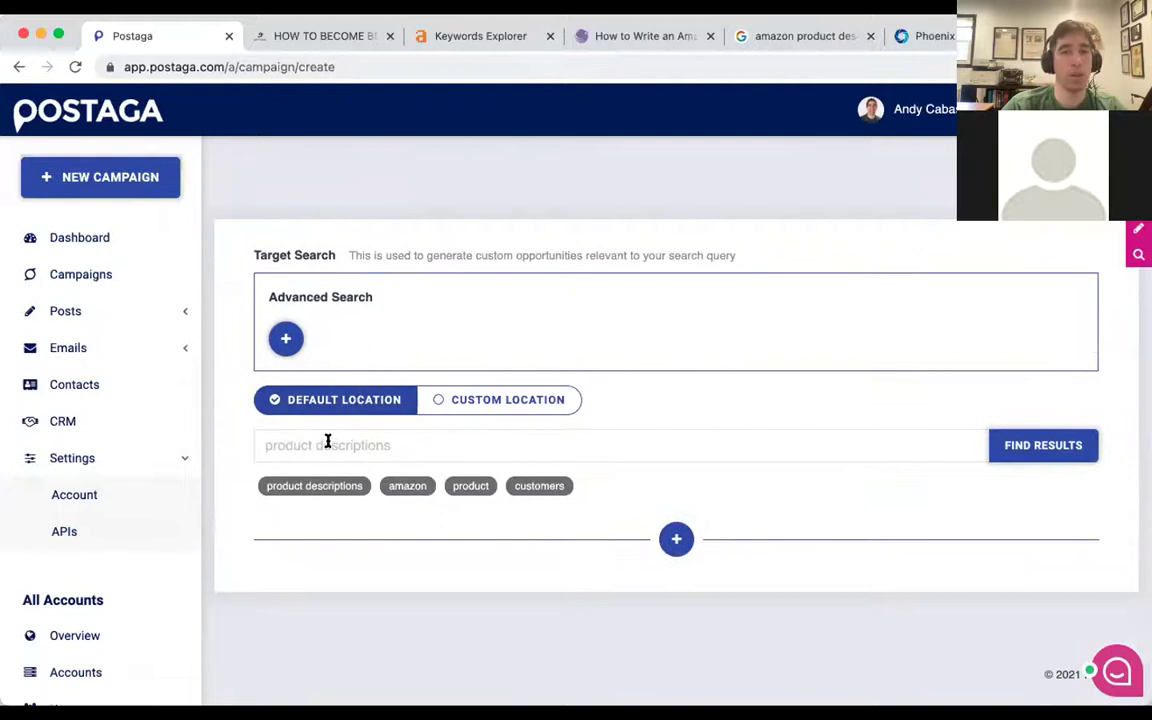
{"action": "left_click", "coordinate": [327, 442]}
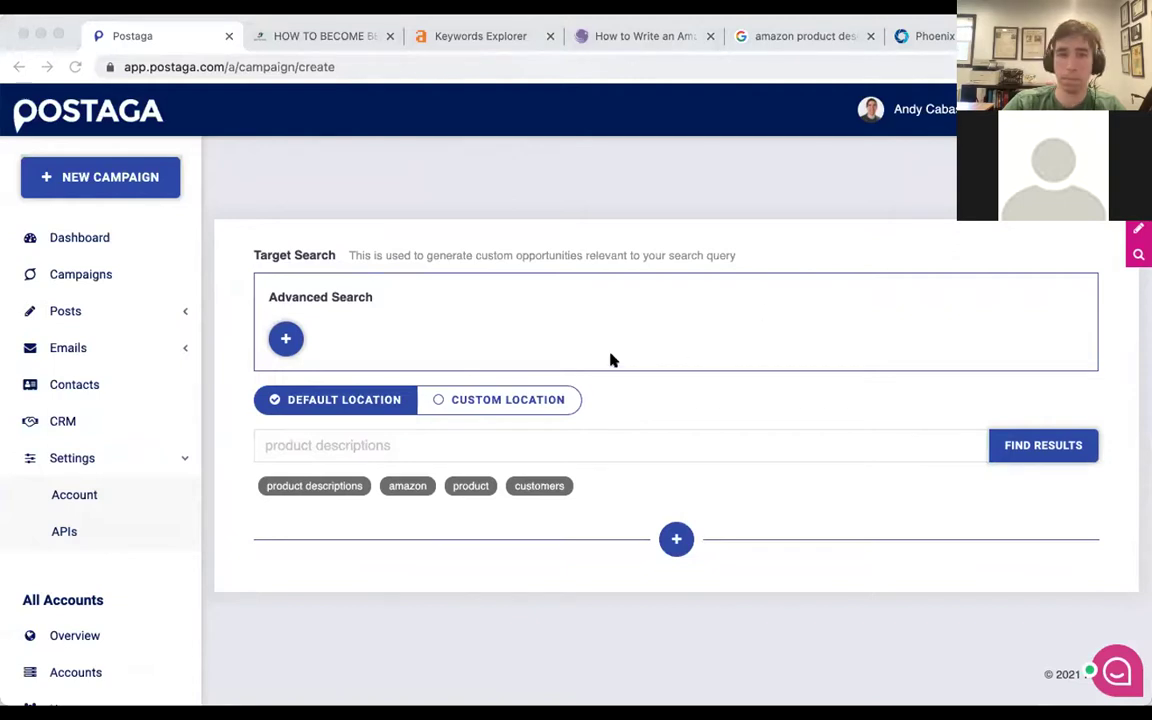
{"action": "left_click", "coordinate": [340, 457]}
{"action": "key", "text": "super+v"}
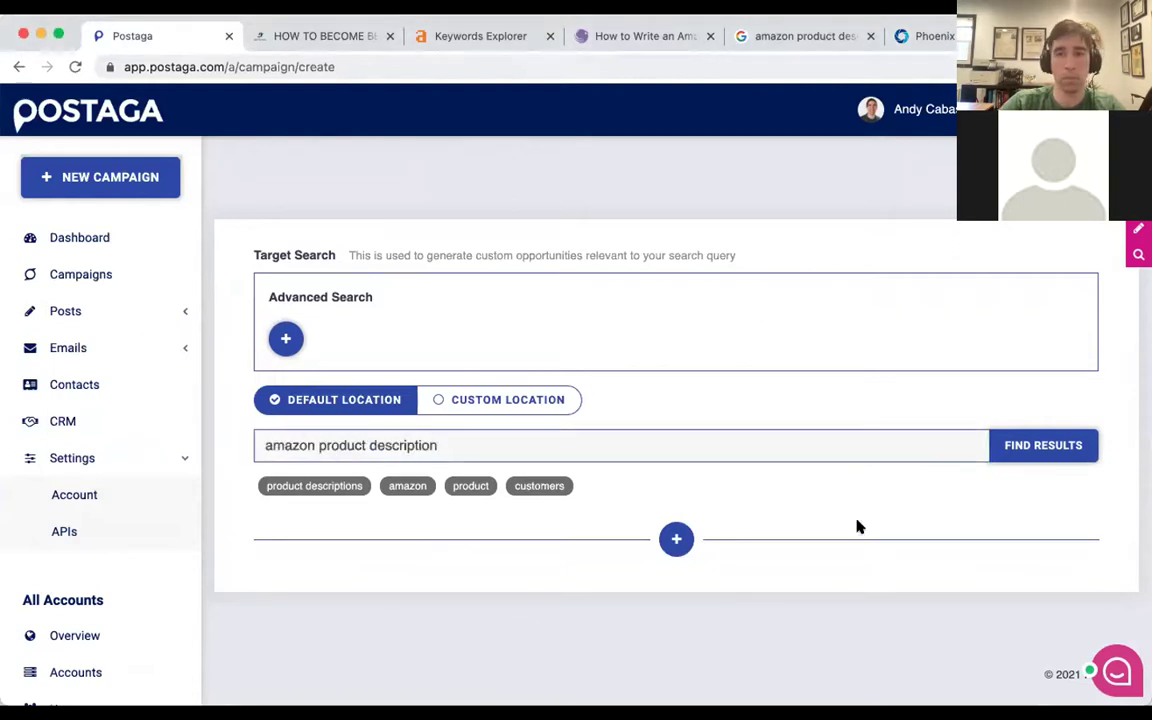
{"action": "left_click", "coordinate": [1008, 444]}
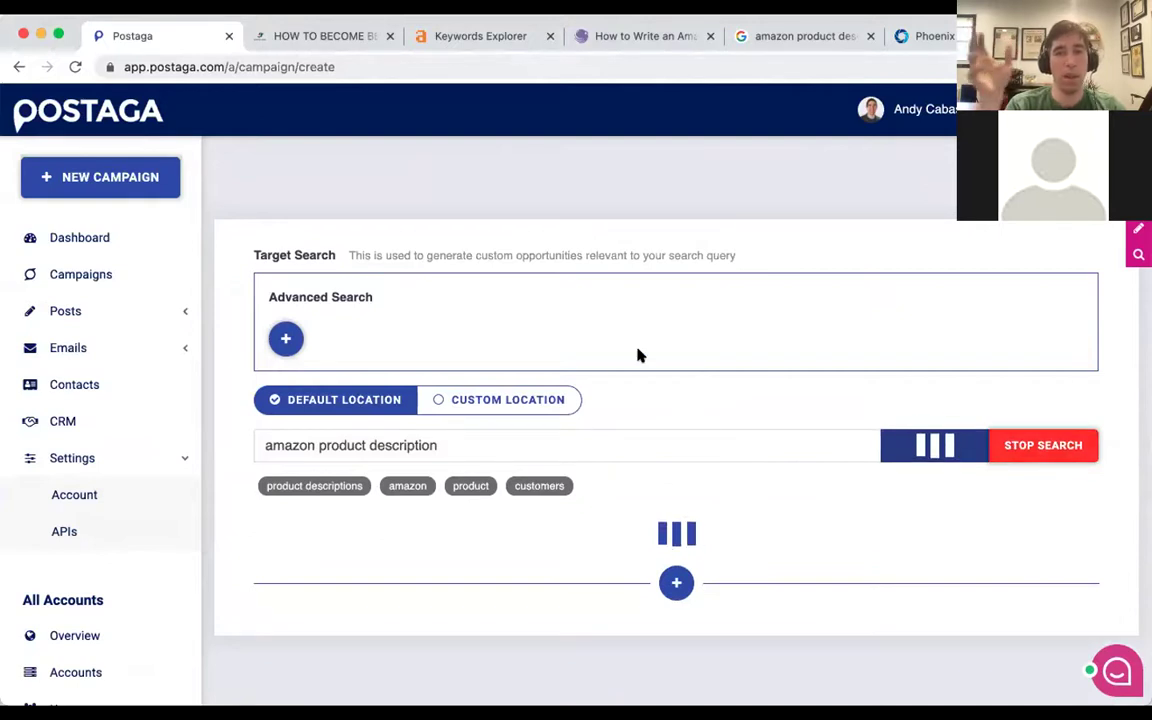
{"action": "scroll", "coordinate": [638, 352], "scroll_direction": "down", "scroll_amount": 1}
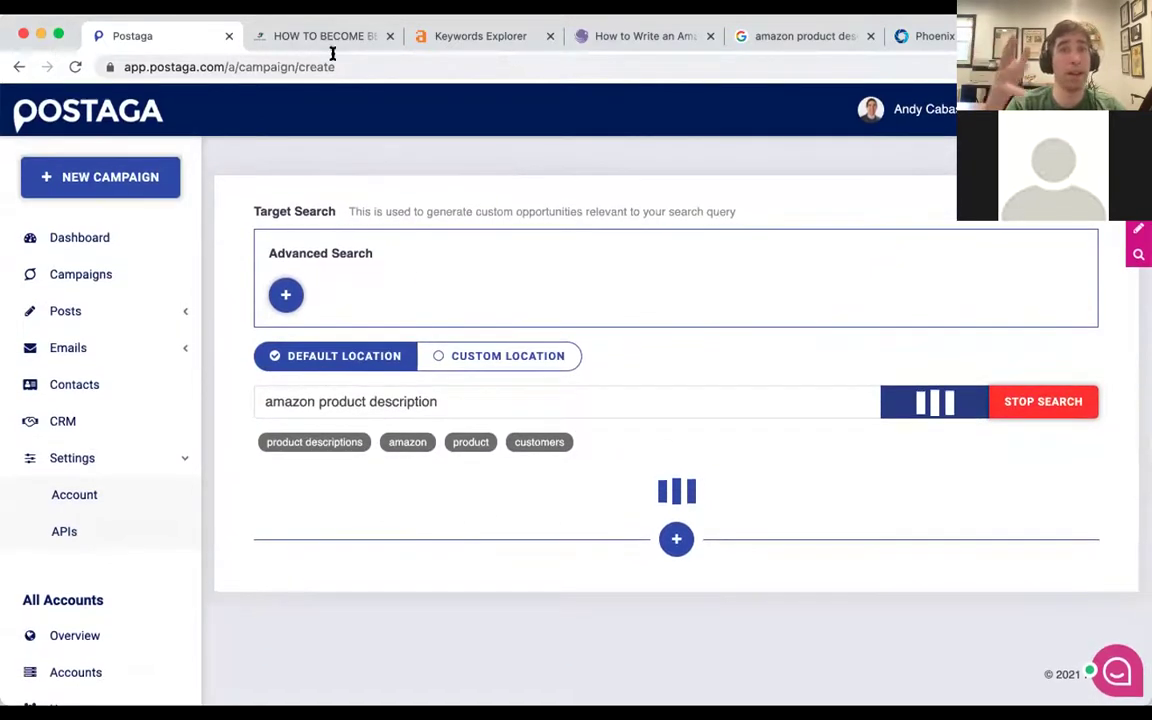
{"action": "left_click", "coordinate": [458, 36]}
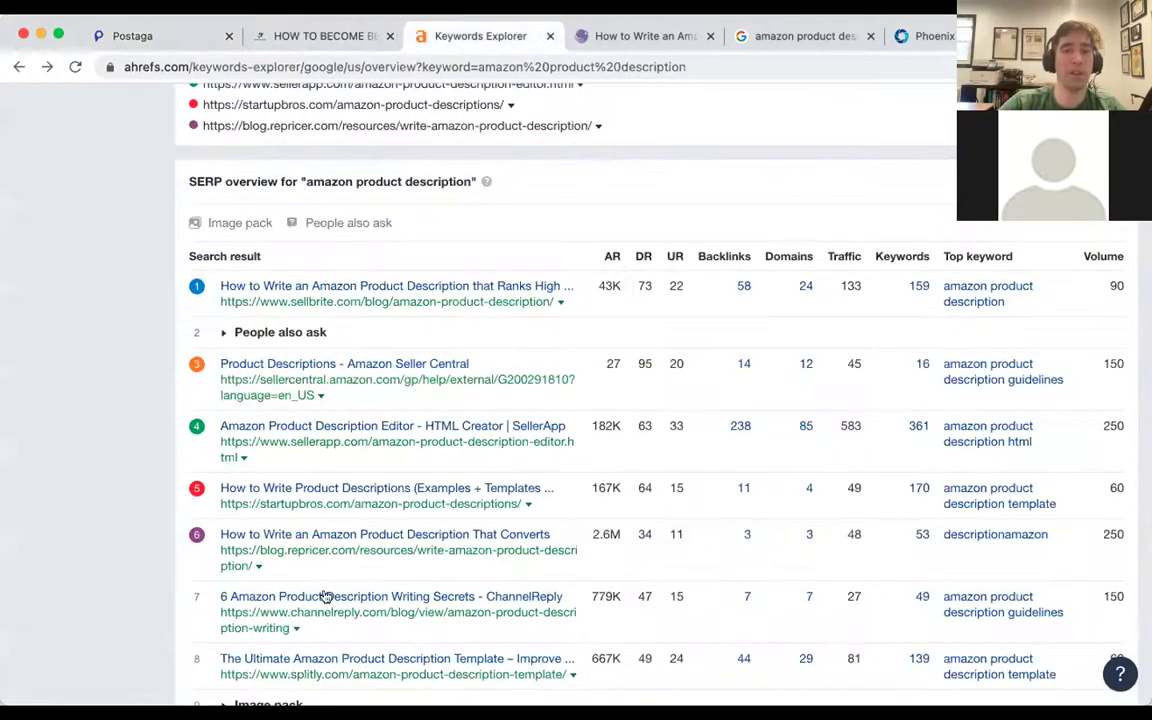
{"action": "key", "text": "super+1"}
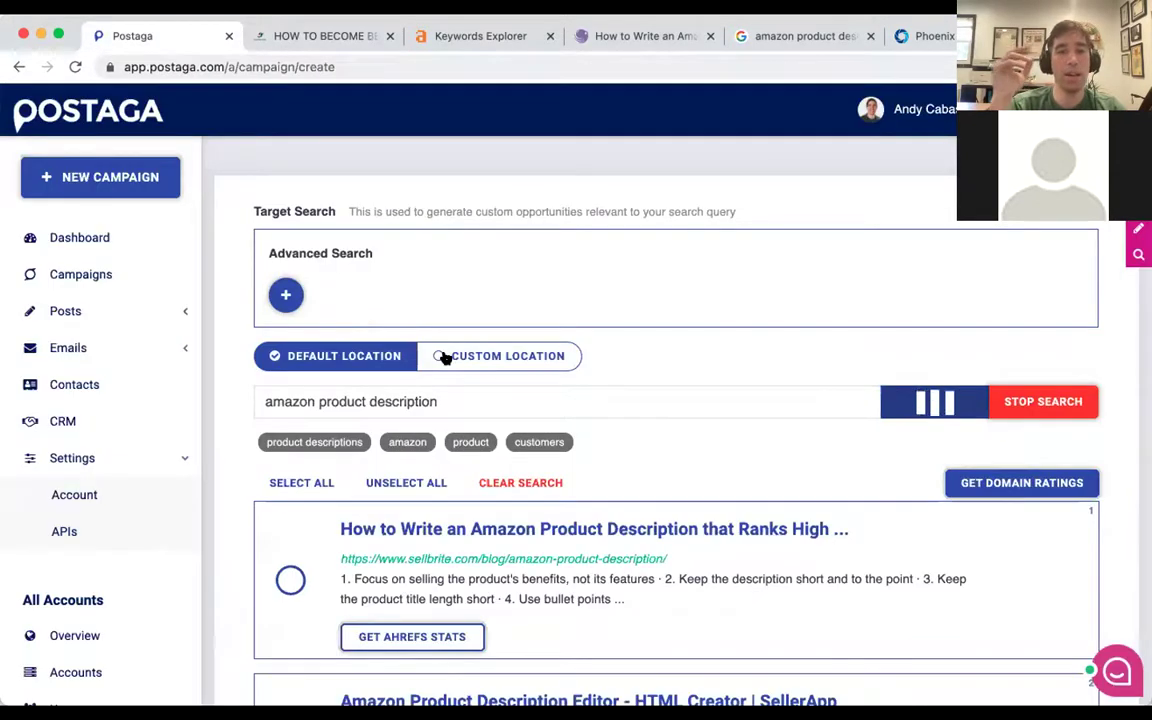
Select the Sellbrite, SellerApp and startupbros results as targets.
{"action": "scroll", "coordinate": [314, 390], "scroll_direction": "down", "scroll_amount": 3}
{"action": "left_click", "coordinate": [289, 362]}
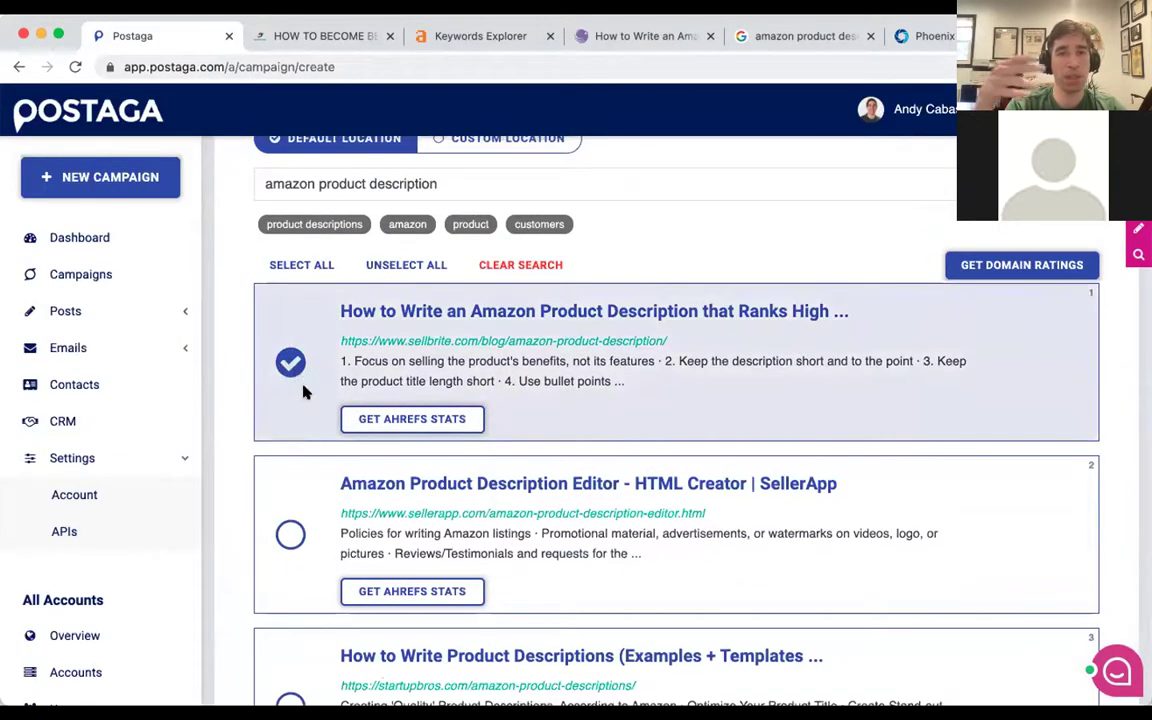
{"action": "scroll", "coordinate": [304, 392], "scroll_direction": "down", "scroll_amount": 2}
{"action": "left_click", "coordinate": [298, 399]}
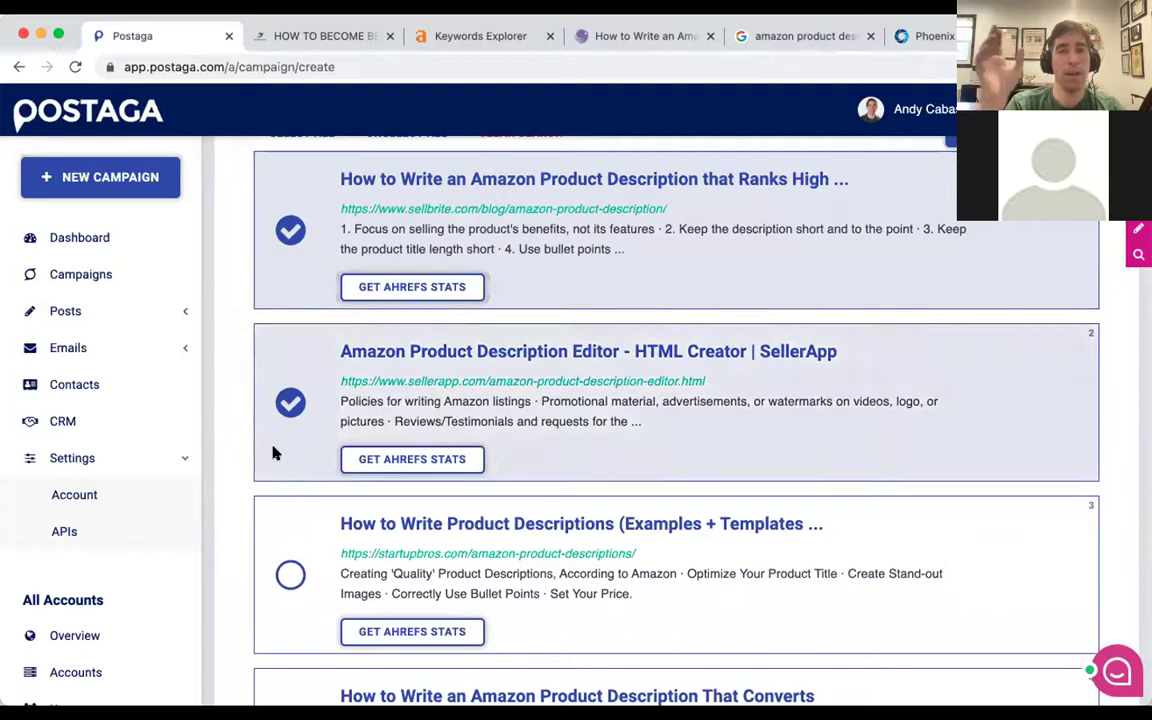
{"action": "left_click", "coordinate": [284, 574]}
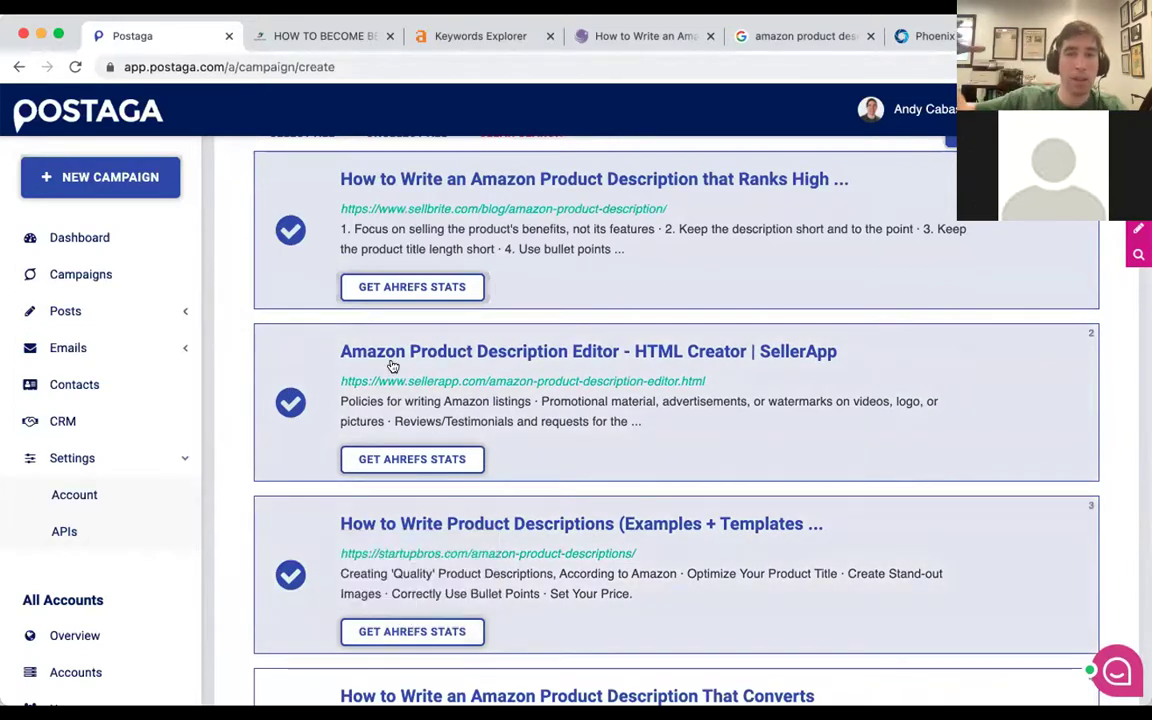
Analyze the 3 targets and view sellbrite.com's 10 found backlinks.
{"action": "scroll", "coordinate": [391, 365], "scroll_direction": "down", "scroll_amount": 10}
{"action": "scroll", "coordinate": [390, 366], "scroll_direction": "down", "scroll_amount": 11}
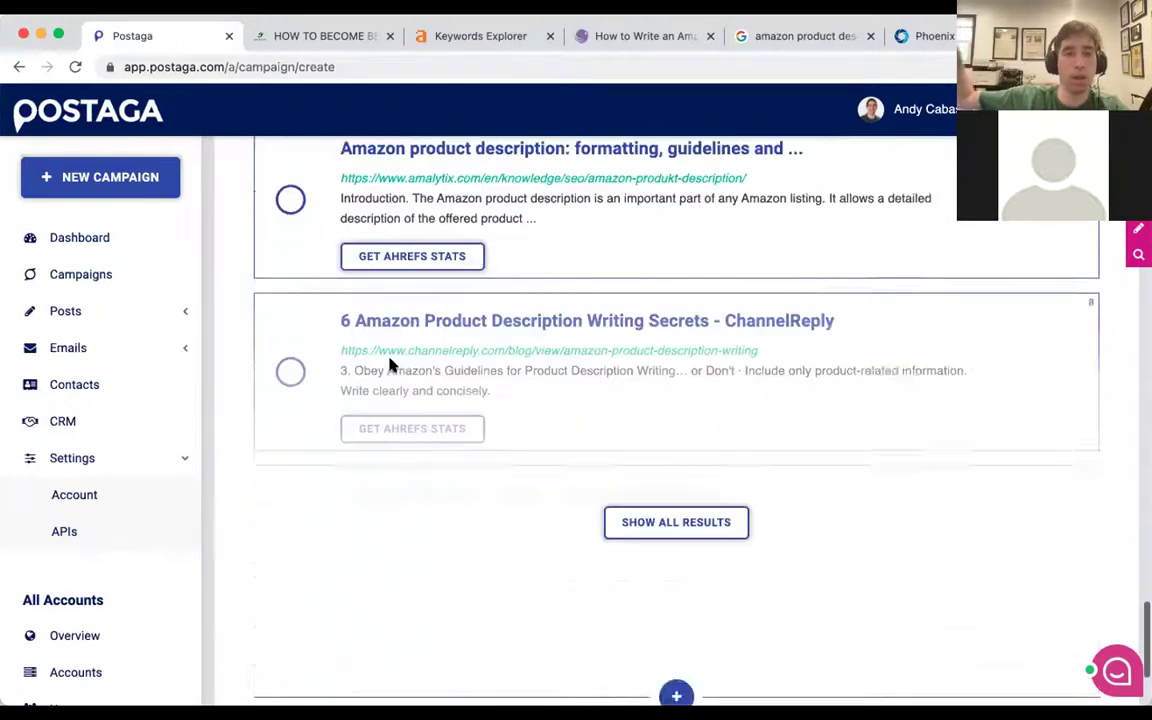
{"action": "left_click", "coordinate": [324, 555]}
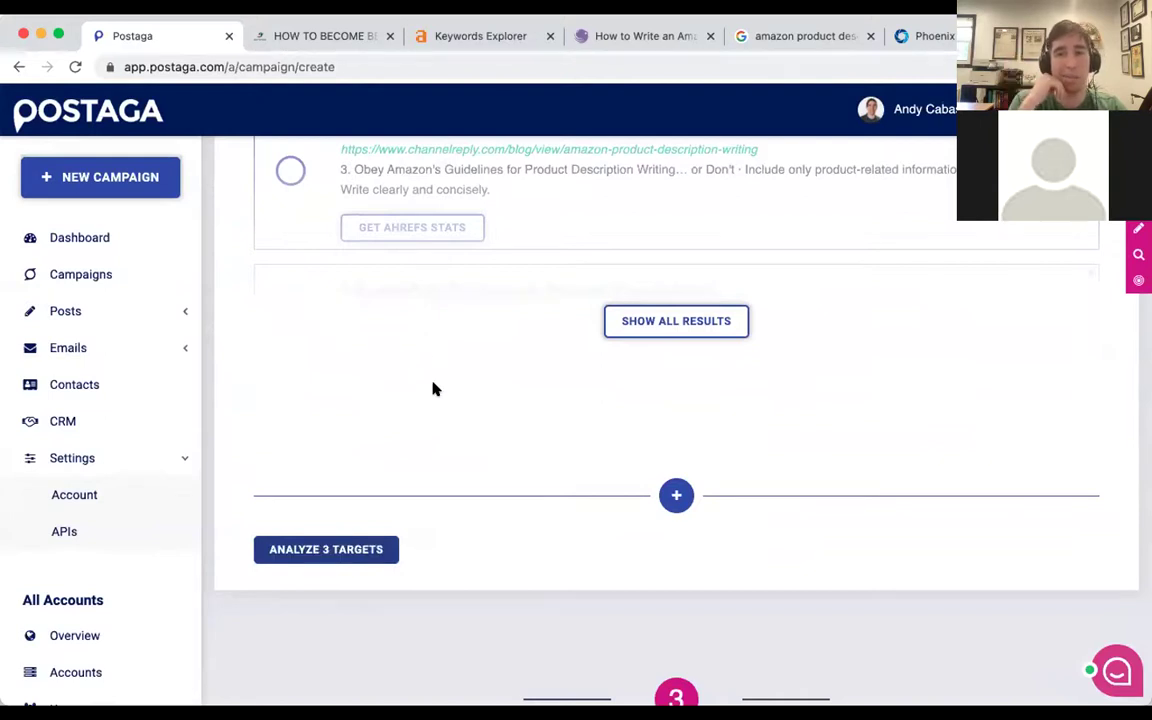
{"action": "scroll", "coordinate": [432, 388], "scroll_direction": "down", "scroll_amount": 5}
{"action": "scroll", "coordinate": [432, 388], "scroll_direction": "down", "scroll_amount": 3}
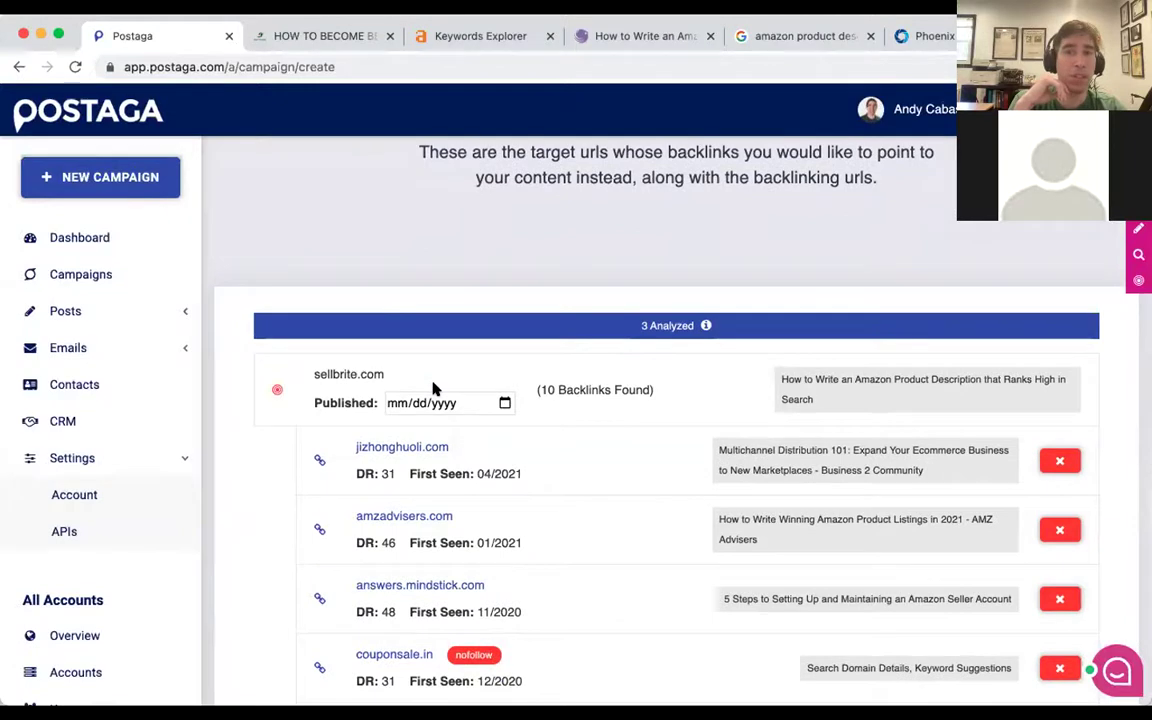
Exclude the couponsale.in backlink from this campaign only.
{"action": "scroll", "coordinate": [432, 388], "scroll_direction": "down", "scroll_amount": 3}
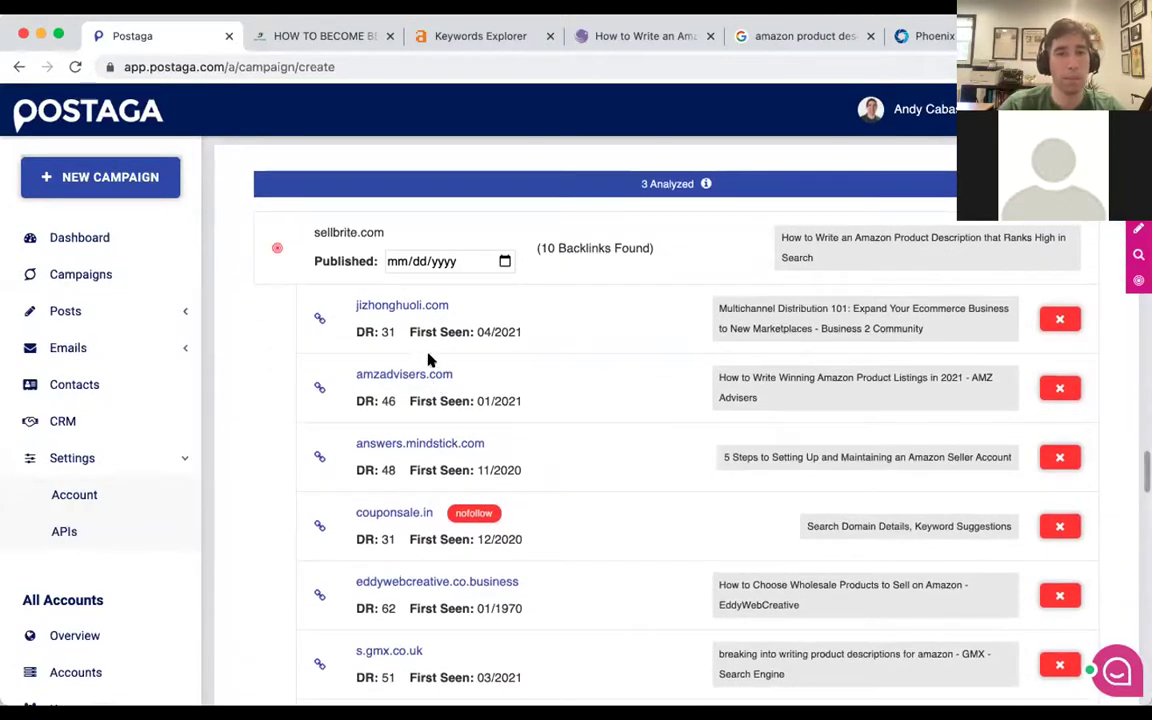
{"action": "scroll", "coordinate": [426, 268], "scroll_direction": "up", "scroll_amount": 1}
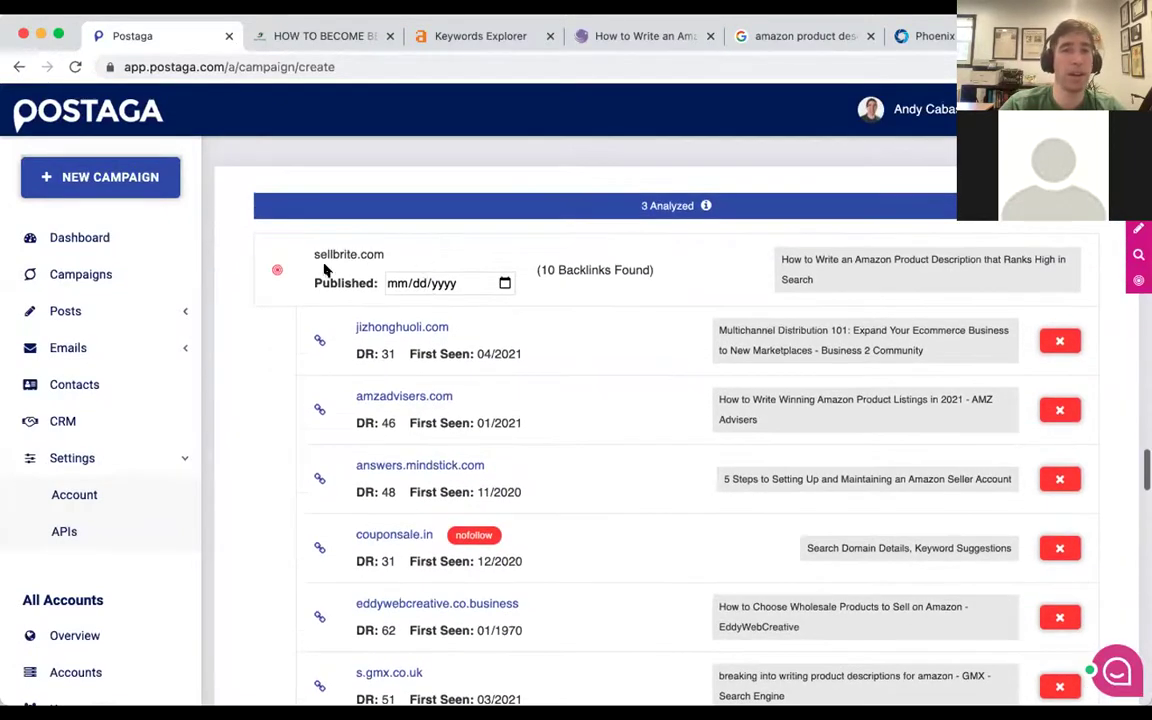
{"action": "mouse_move", "coordinate": [524, 269]}
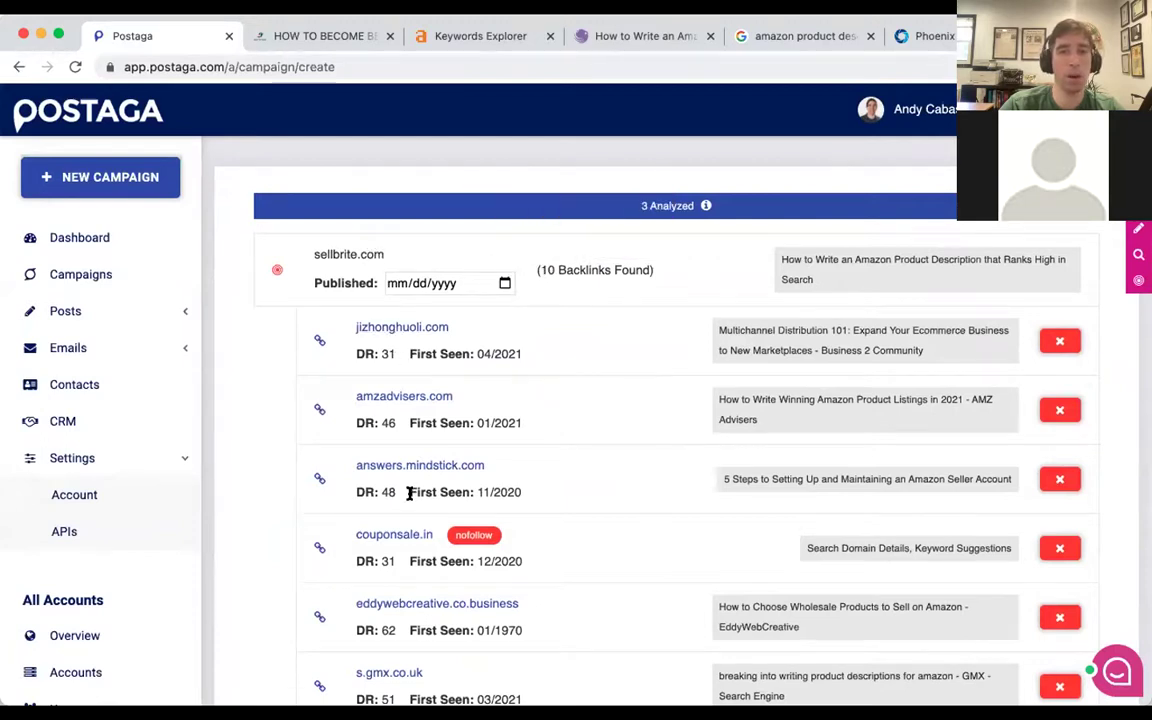
{"action": "scroll", "coordinate": [406, 494], "scroll_direction": "down", "scroll_amount": 4}
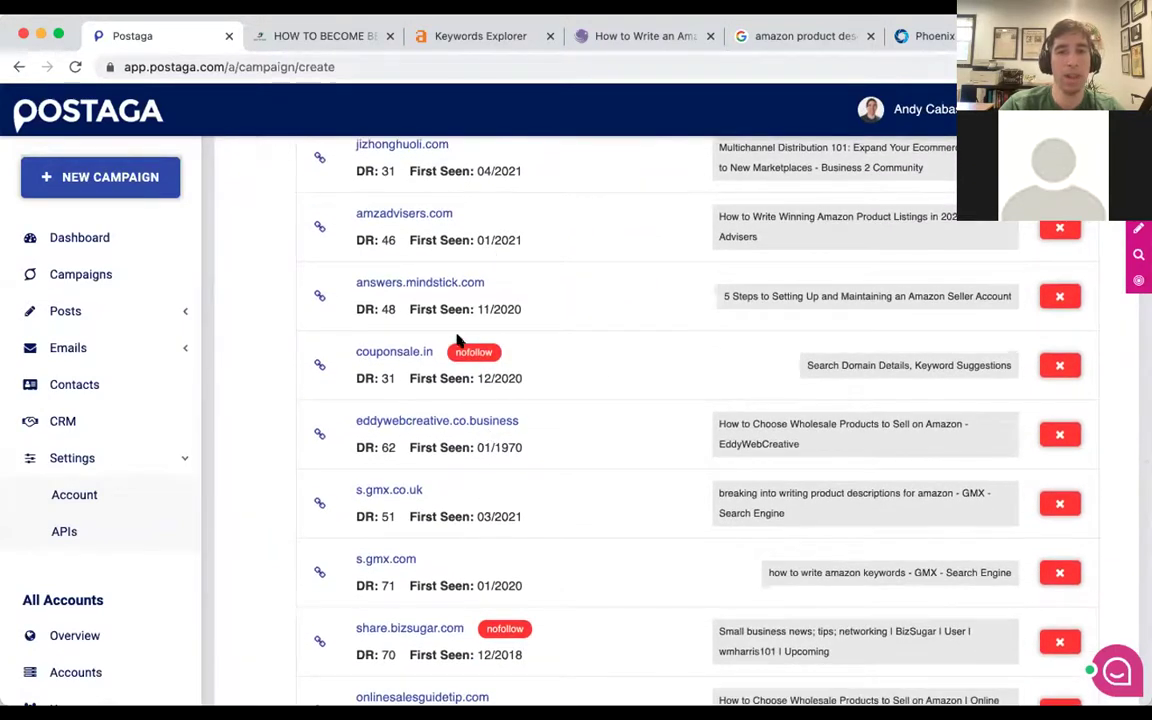
{"action": "scroll", "coordinate": [500, 345], "scroll_direction": "down", "scroll_amount": 2}
{"action": "scroll", "coordinate": [505, 345], "scroll_direction": "down", "scroll_amount": 1}
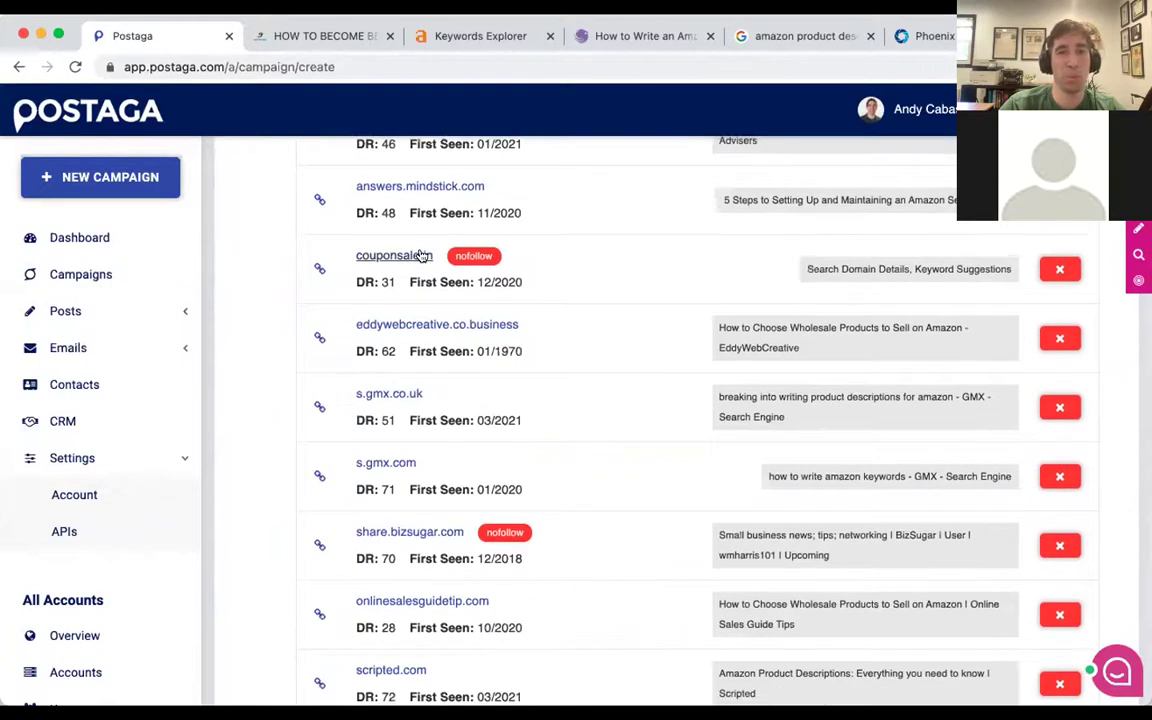
{"action": "left_click", "coordinate": [1057, 268]}
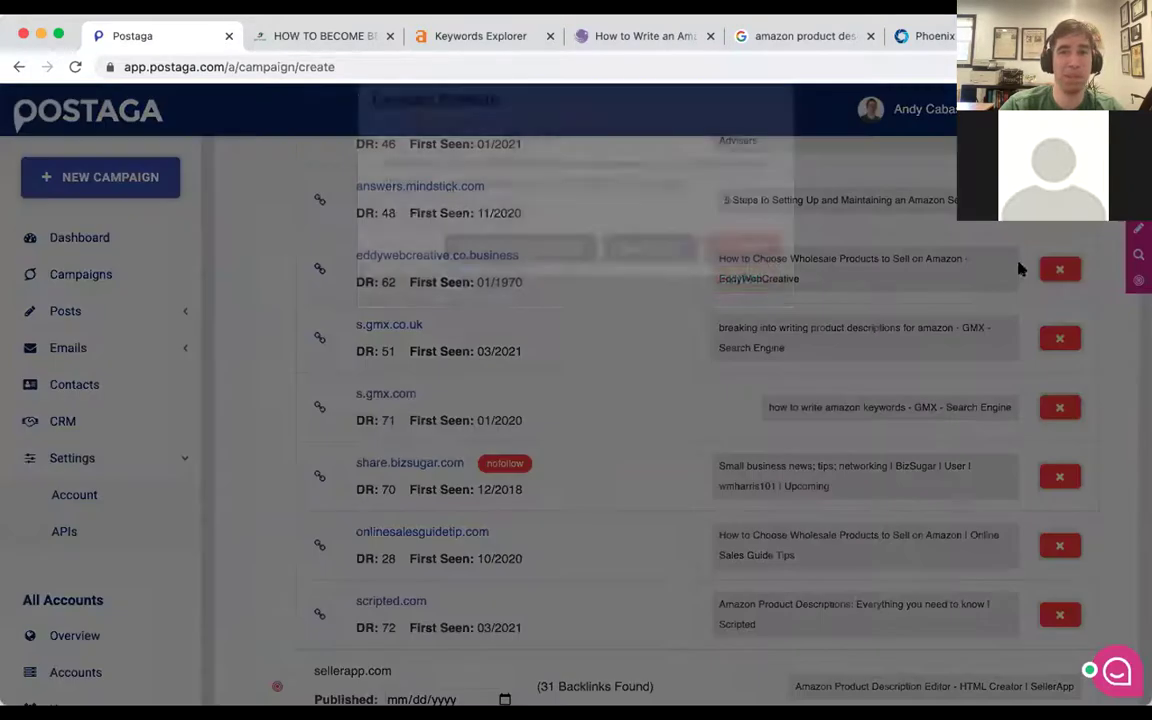
{"action": "left_click", "coordinate": [492, 300]}
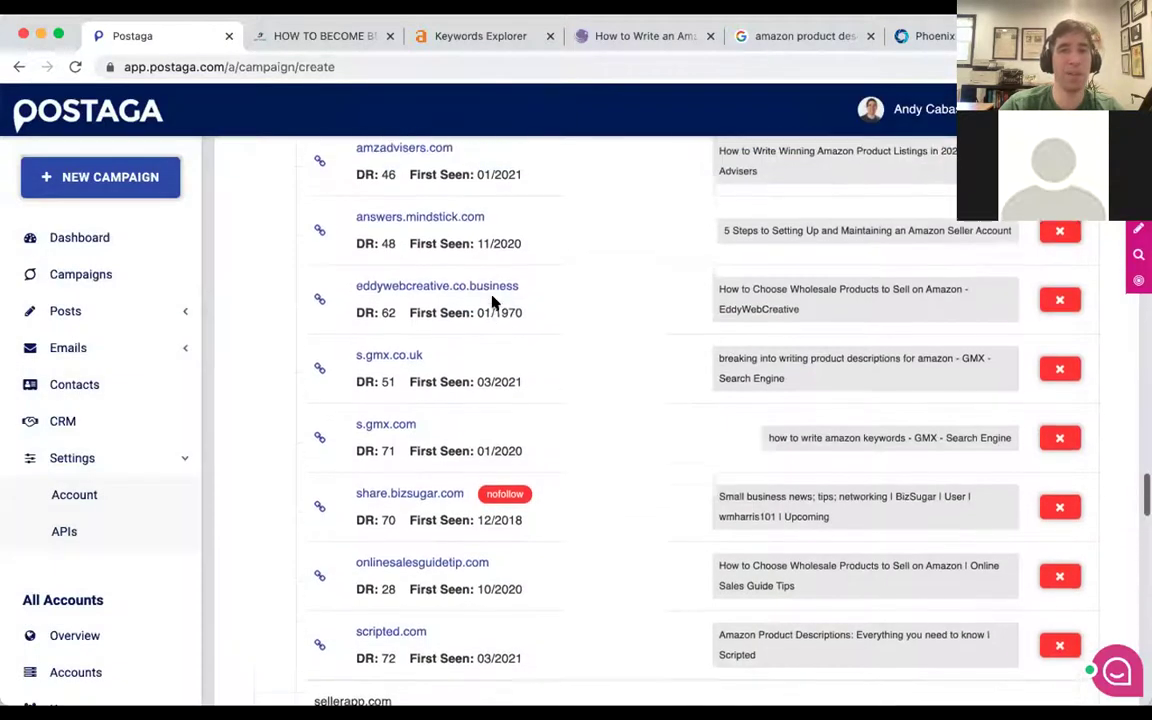
Exclude folkd.com from this campaign only, then scroll down the remaining backlinks list.
{"action": "scroll", "coordinate": [492, 302], "scroll_direction": "down", "scroll_amount": 2}
{"action": "scroll", "coordinate": [492, 302], "scroll_direction": "down", "scroll_amount": 2}
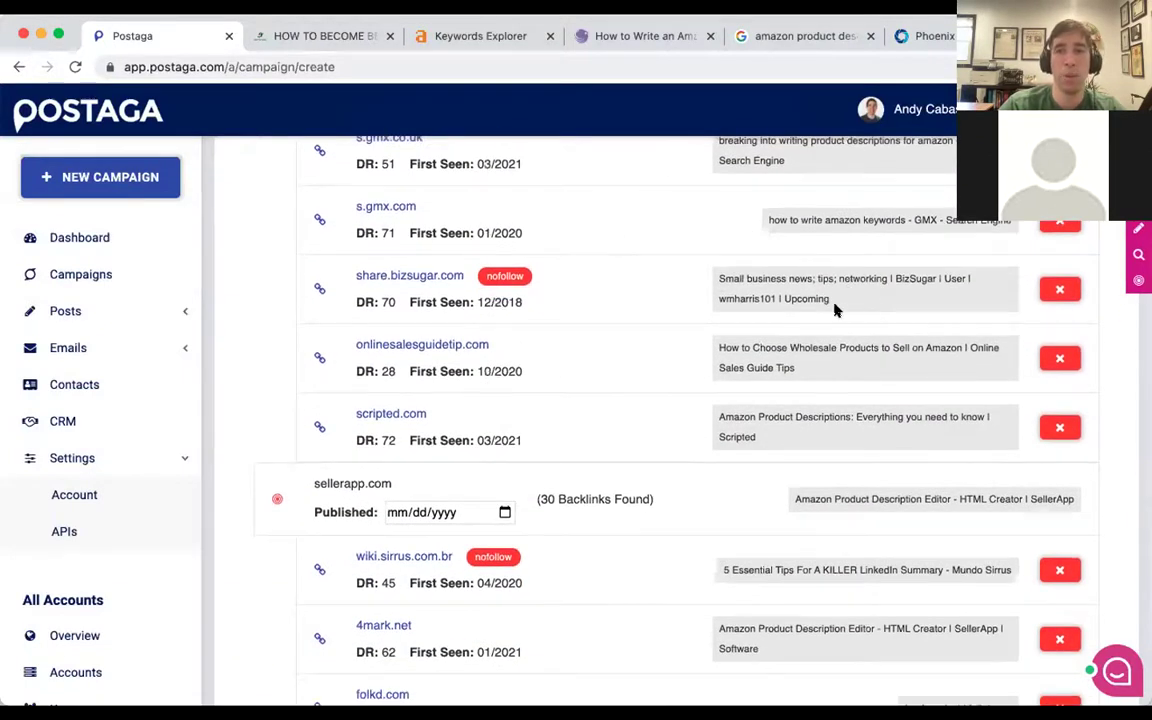
{"action": "scroll", "coordinate": [818, 335], "scroll_direction": "up", "scroll_amount": 3}
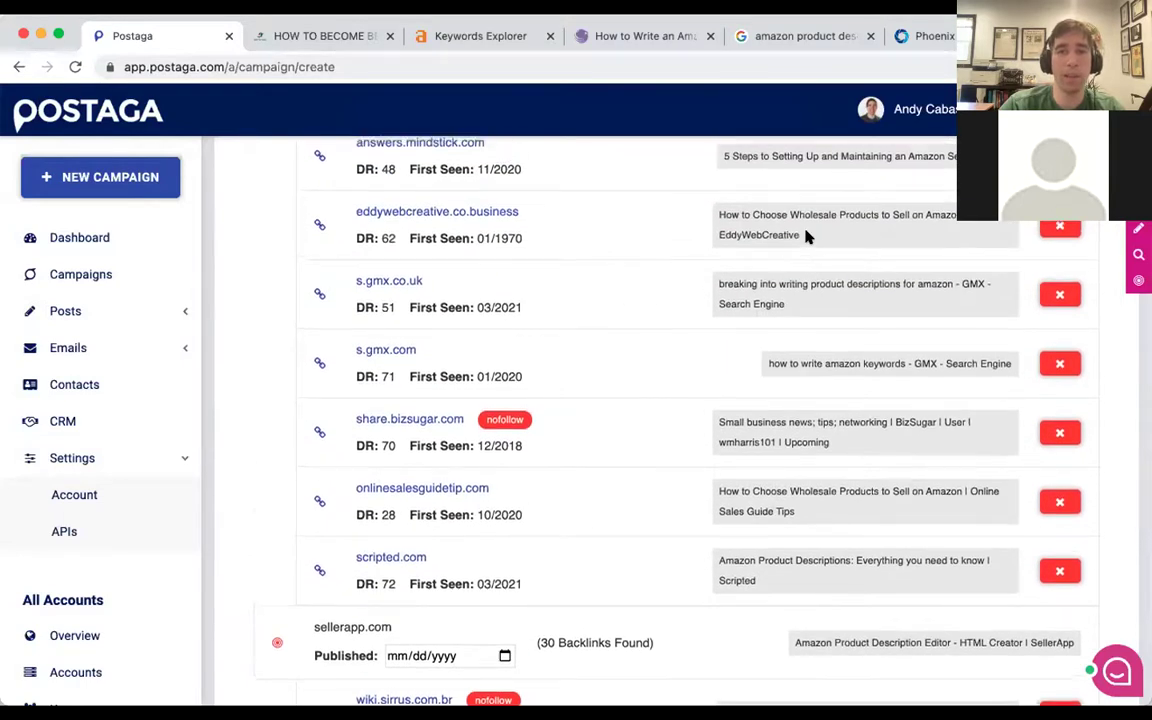
{"action": "scroll", "coordinate": [723, 210], "scroll_direction": "up", "scroll_amount": 2}
{"action": "scroll", "coordinate": [808, 237], "scroll_direction": "down", "scroll_amount": 4}
{"action": "scroll", "coordinate": [808, 237], "scroll_direction": "down", "scroll_amount": 6}
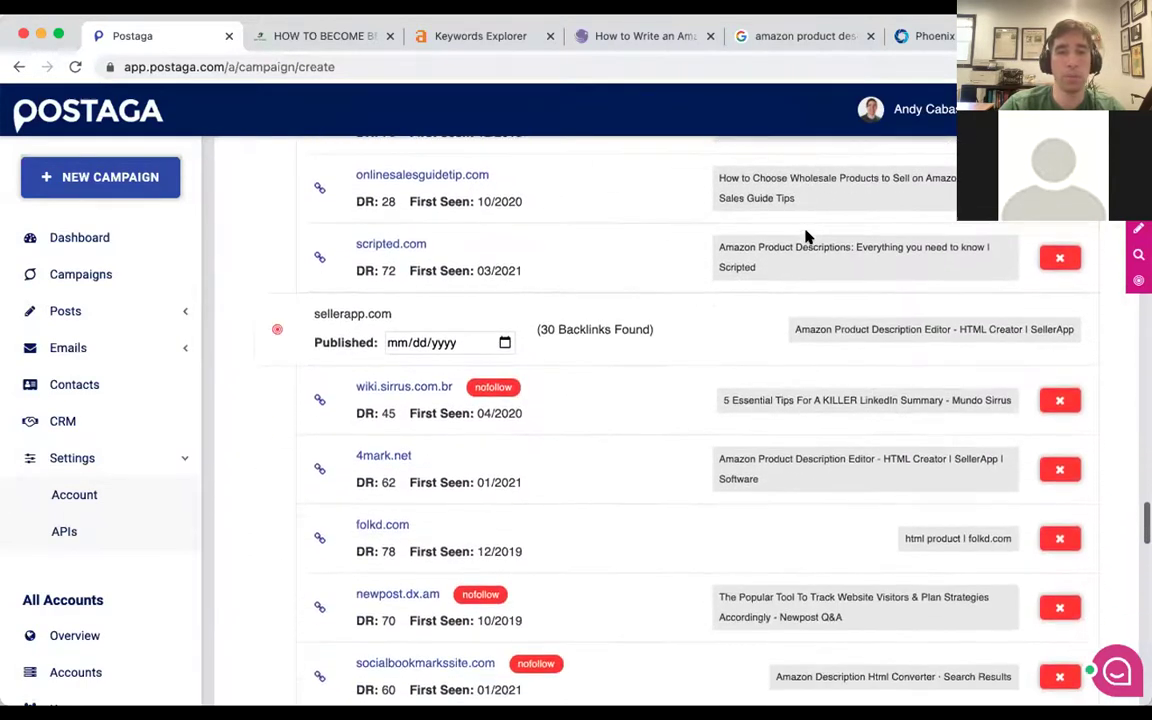
{"action": "scroll", "coordinate": [874, 300], "scroll_direction": "down", "scroll_amount": 2}
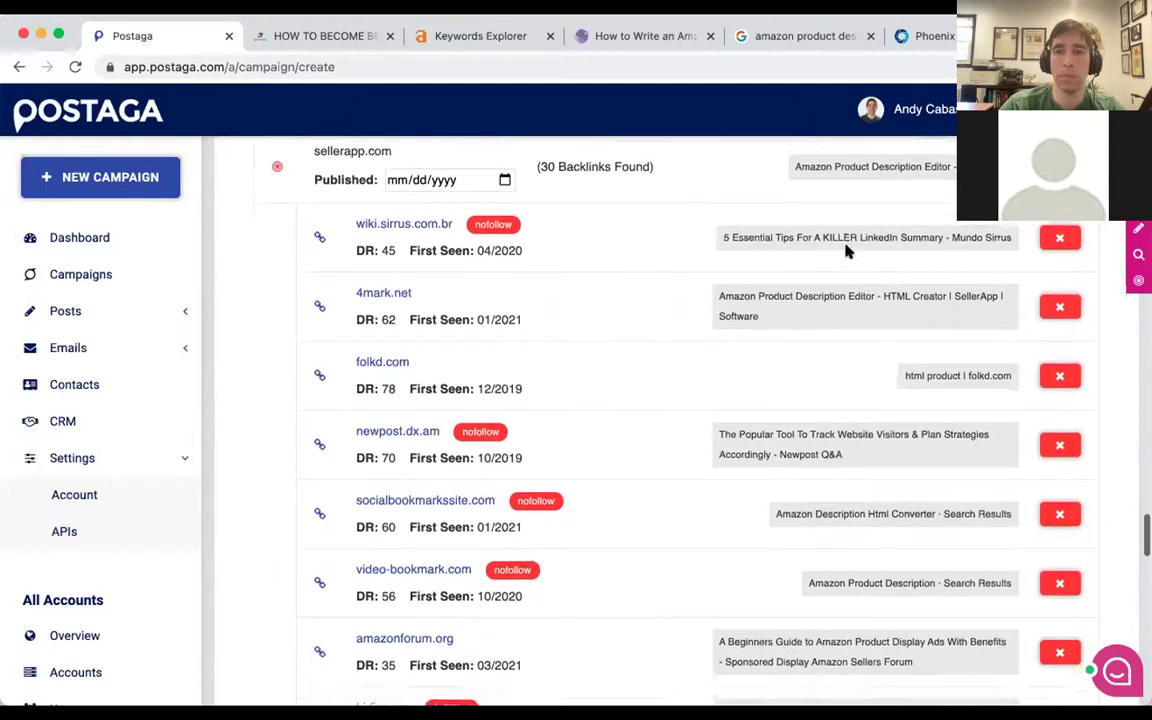
{"action": "scroll", "coordinate": [903, 352], "scroll_direction": "down", "scroll_amount": 2}
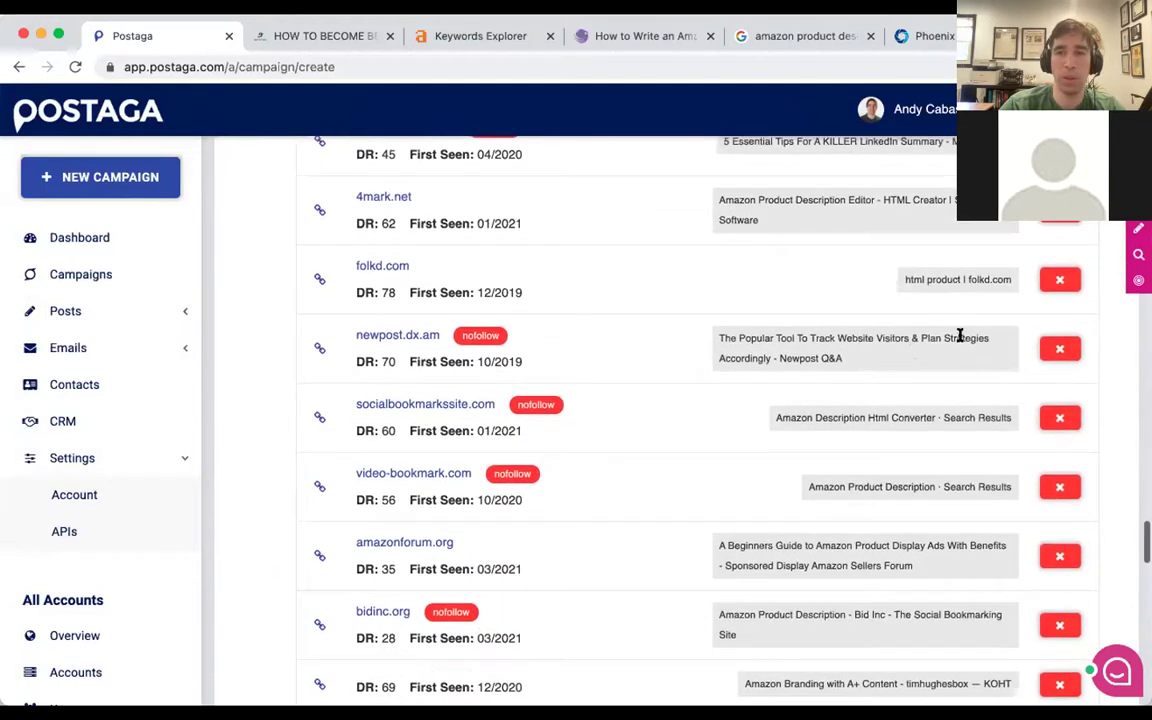
{"action": "left_click", "coordinate": [1060, 279]}
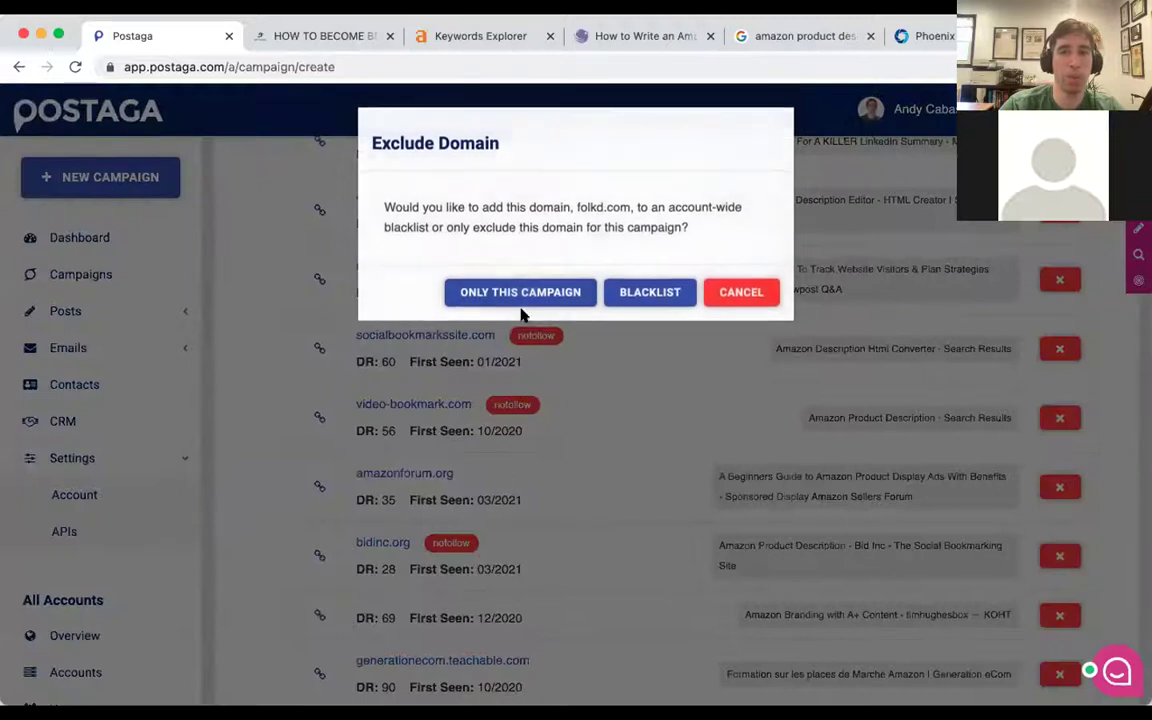
{"action": "left_click", "coordinate": [520, 292]}
{"action": "scroll", "coordinate": [822, 403], "scroll_direction": "down", "scroll_amount": 2}
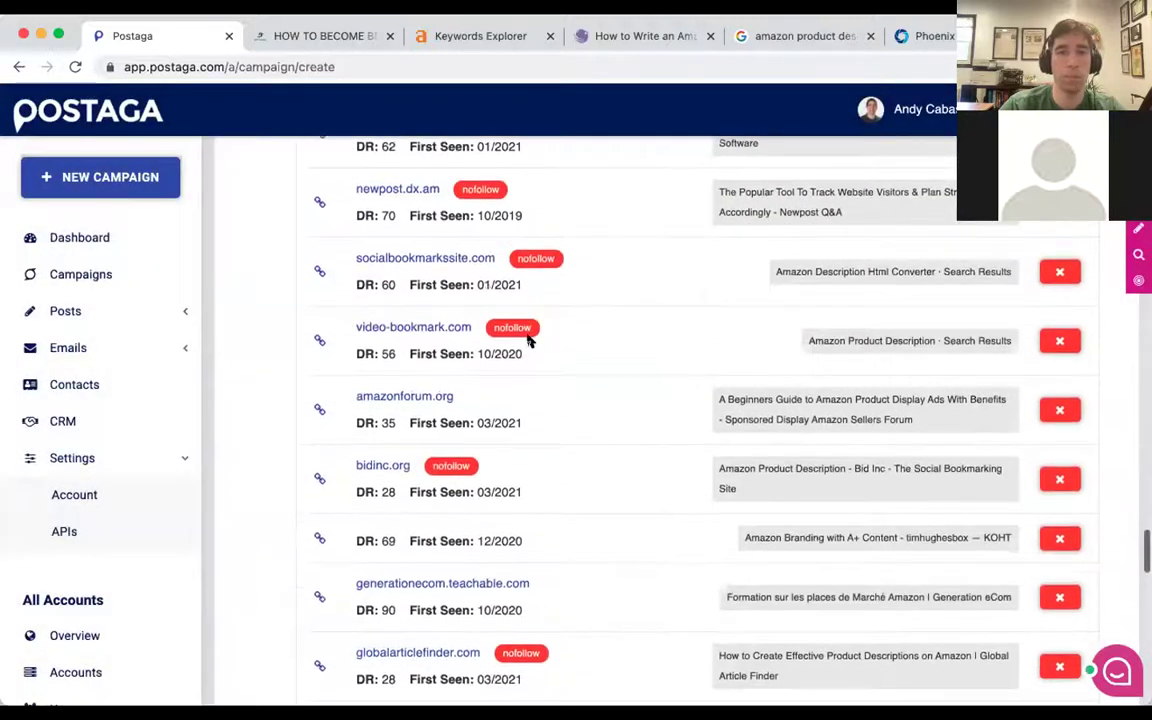
{"action": "scroll", "coordinate": [530, 337], "scroll_direction": "down", "scroll_amount": 7}
{"action": "scroll", "coordinate": [530, 340], "scroll_direction": "down", "scroll_amount": 10}
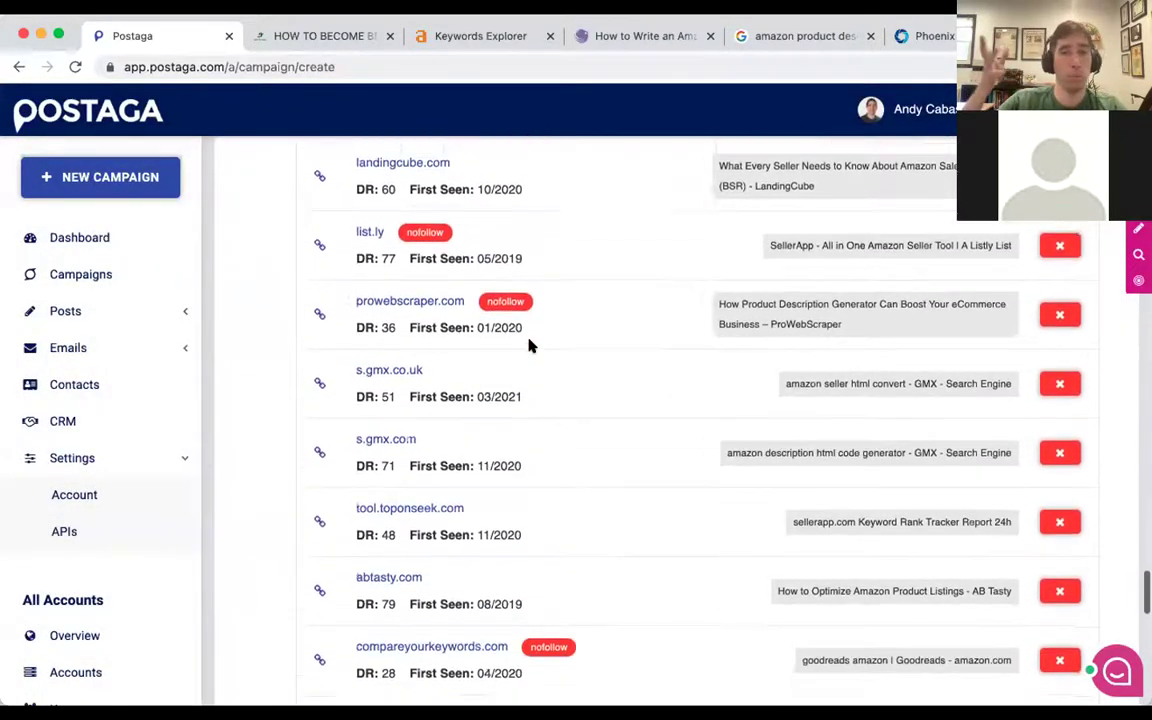
{"action": "scroll", "coordinate": [530, 344], "scroll_direction": "down", "scroll_amount": 15}
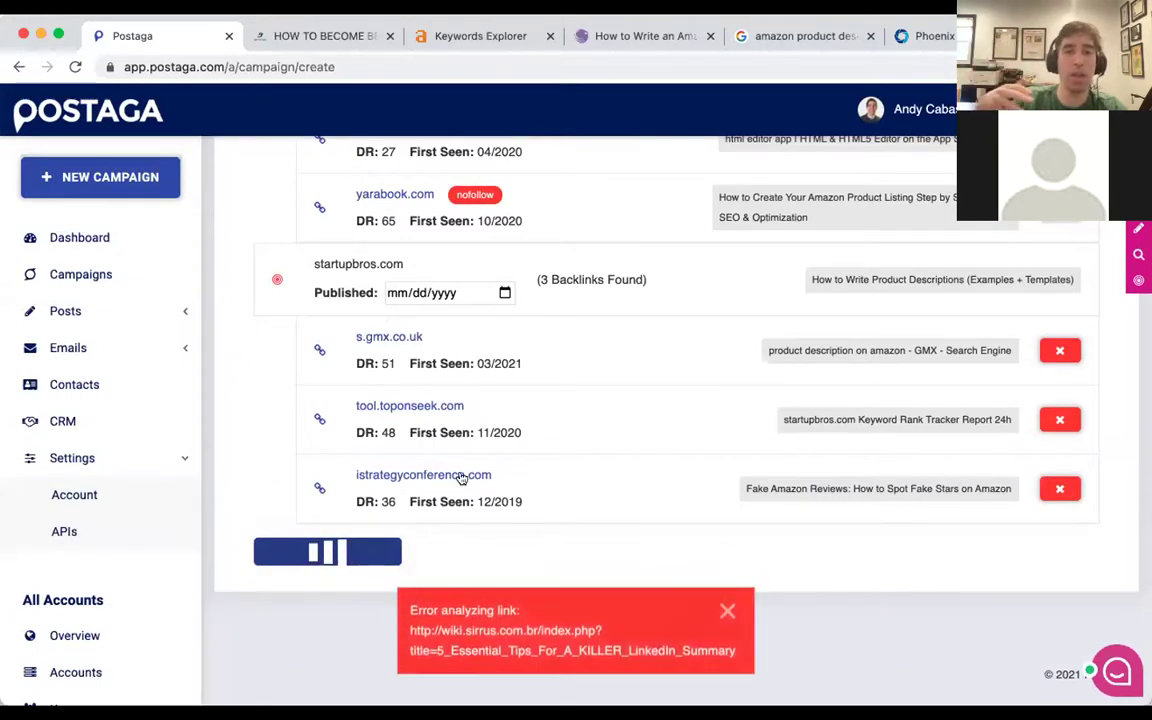
{"action": "scroll", "coordinate": [728, 465], "scroll_direction": "down", "scroll_amount": 10}
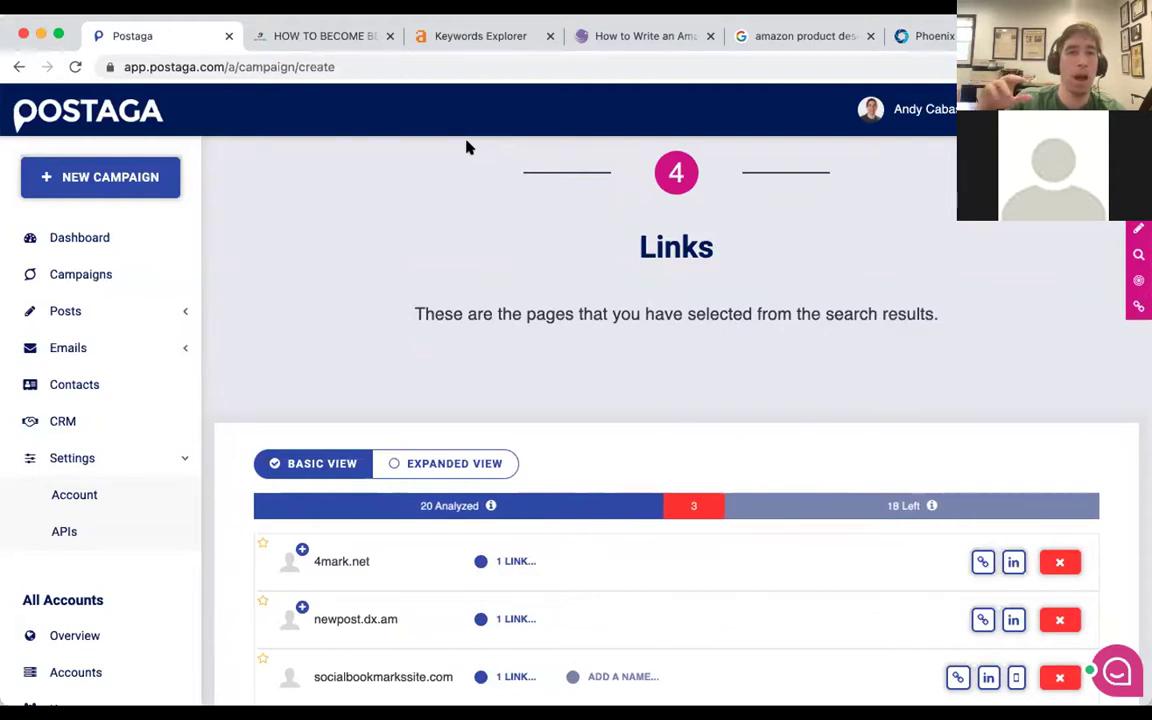
Start a new campaign with the sidebar's NEW CAMPAIGN button.
{"action": "scroll", "coordinate": [466, 150], "scroll_direction": "up", "scroll_amount": 3}
{"action": "scroll", "coordinate": [466, 232], "scroll_direction": "up", "scroll_amount": 1}
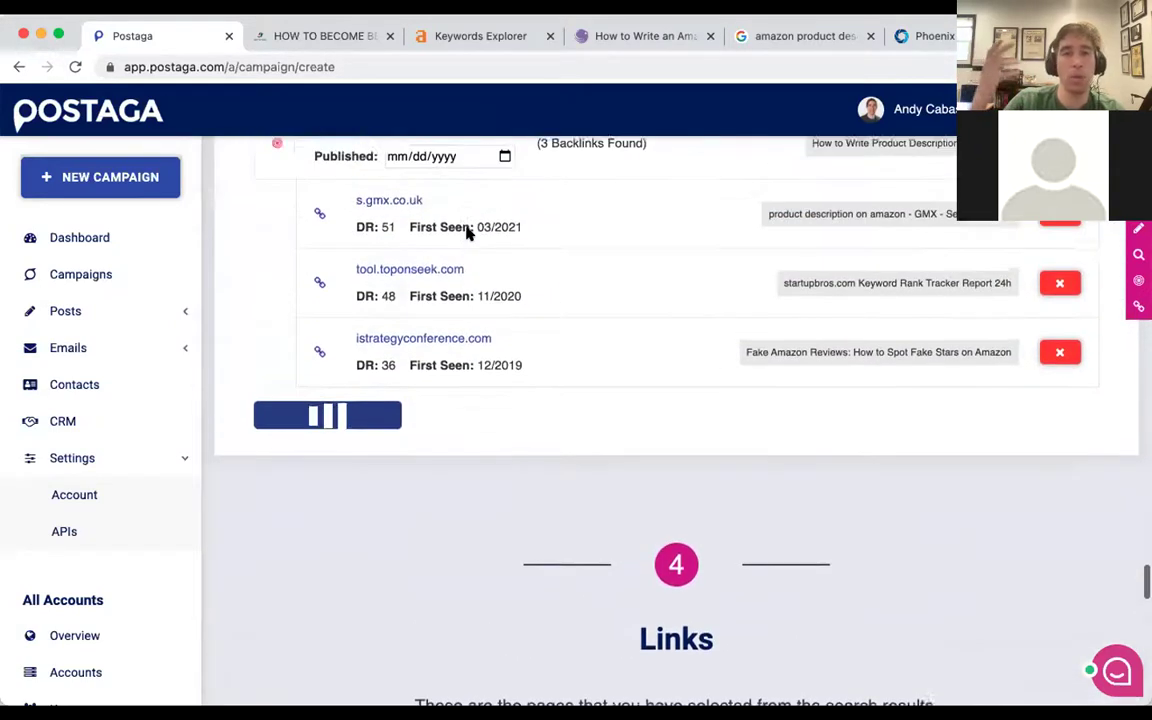
{"action": "left_click", "coordinate": [112, 186]}
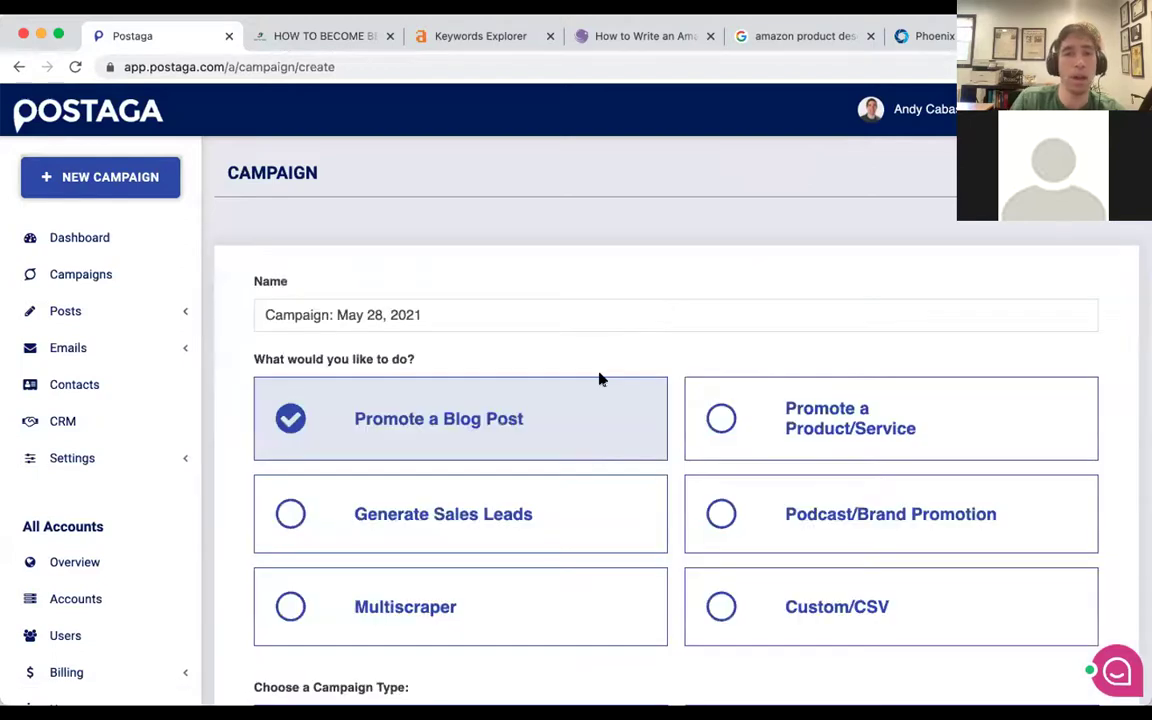
Try the Resources campaign type, then settle on Roundup for the new campaign.
{"action": "scroll", "coordinate": [599, 378], "scroll_direction": "down", "scroll_amount": 4}
{"action": "left_click", "coordinate": [798, 425]}
{"action": "scroll", "coordinate": [797, 424], "scroll_direction": "down", "scroll_amount": 2}
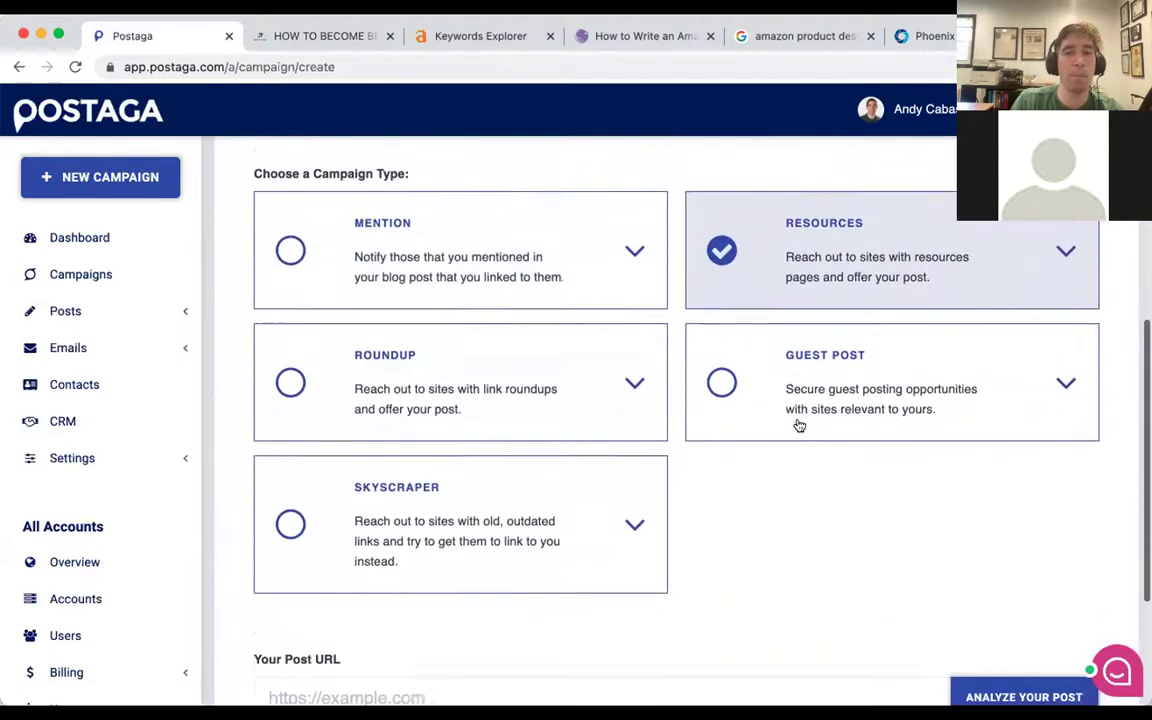
{"action": "left_click", "coordinate": [380, 350]}
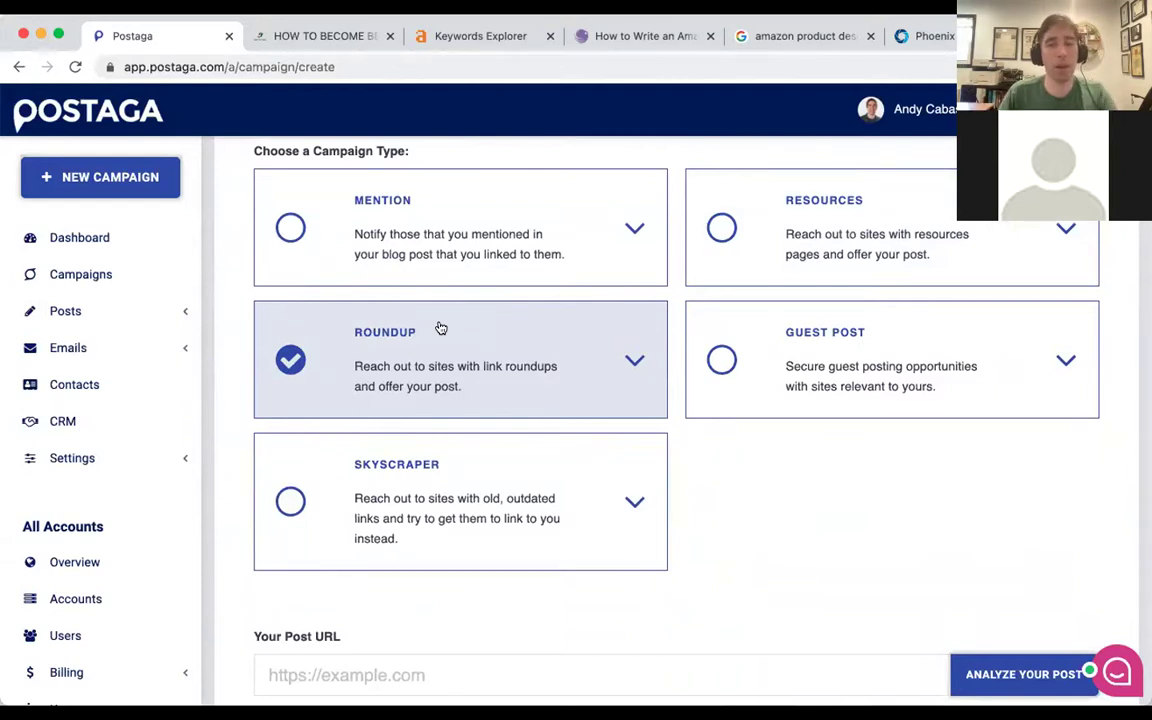
{"action": "key", "text": "super+t"}
Search 'bigapplemedia roundup', open Weekly Link Roundup No. 111, and close the e-book popup.
{"action": "type", "text": "bigapple"}
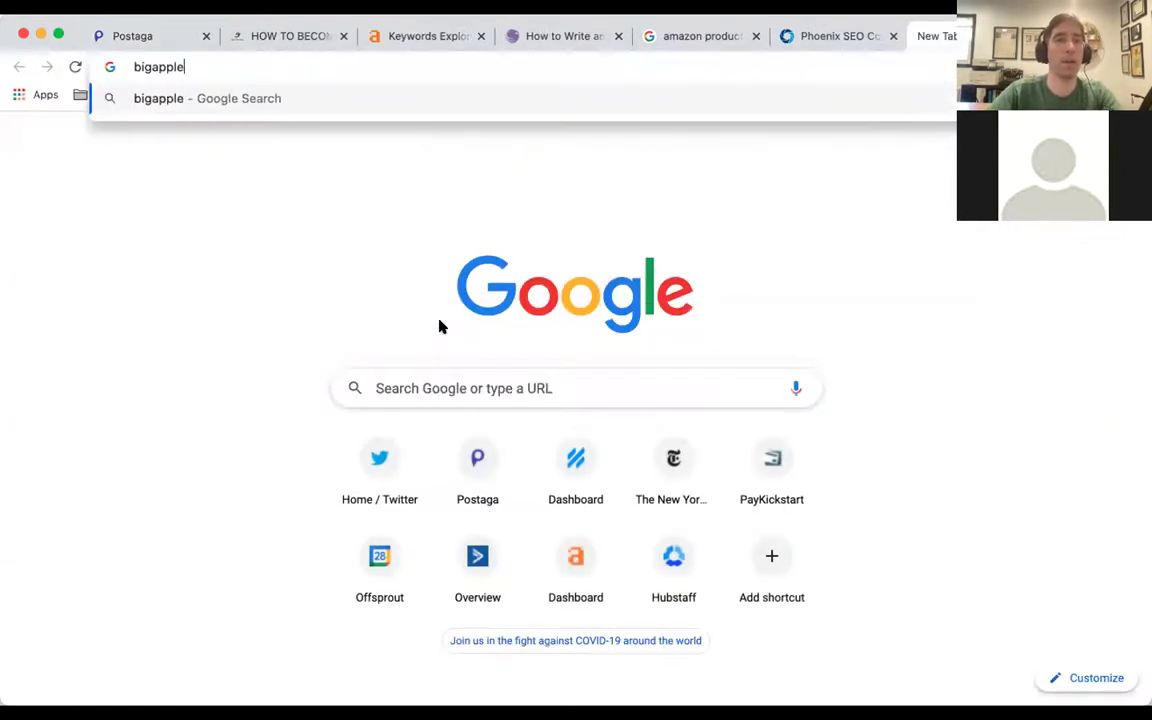
{"action": "type", "text": "media roundup"}
{"action": "key", "text": "Return"}
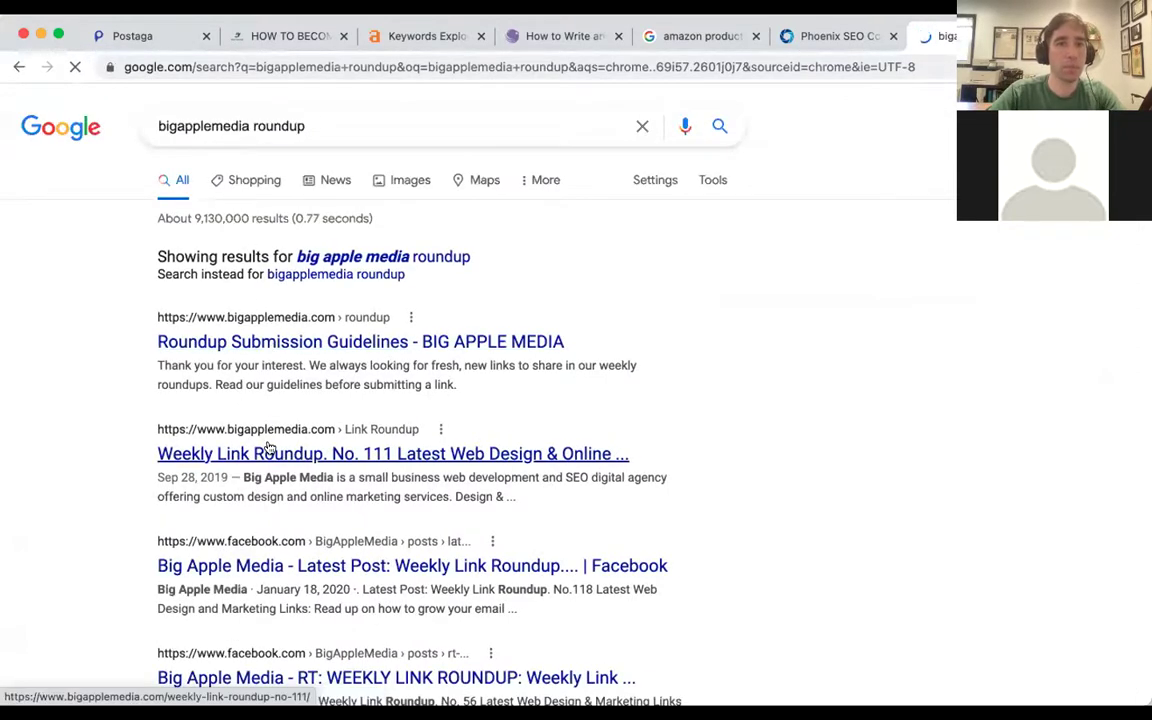
{"action": "left_click", "coordinate": [268, 450]}
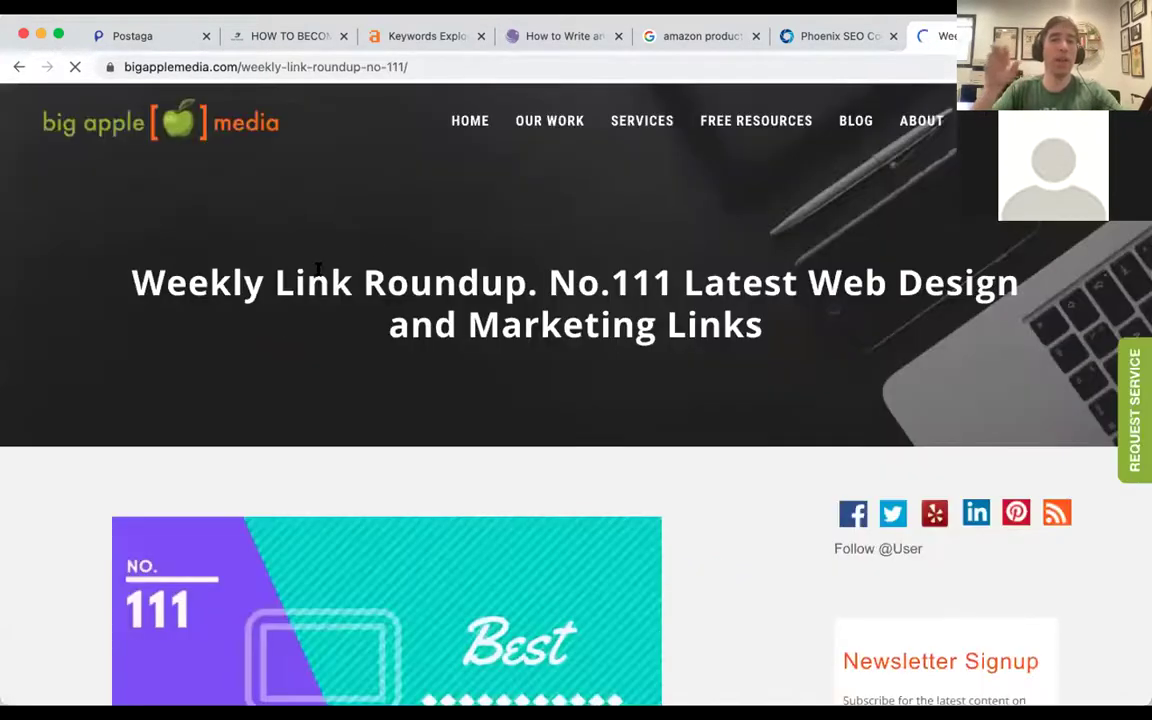
{"action": "scroll", "coordinate": [375, 239], "scroll_direction": "down", "scroll_amount": 1}
{"action": "scroll", "coordinate": [375, 240], "scroll_direction": "down", "scroll_amount": 5}
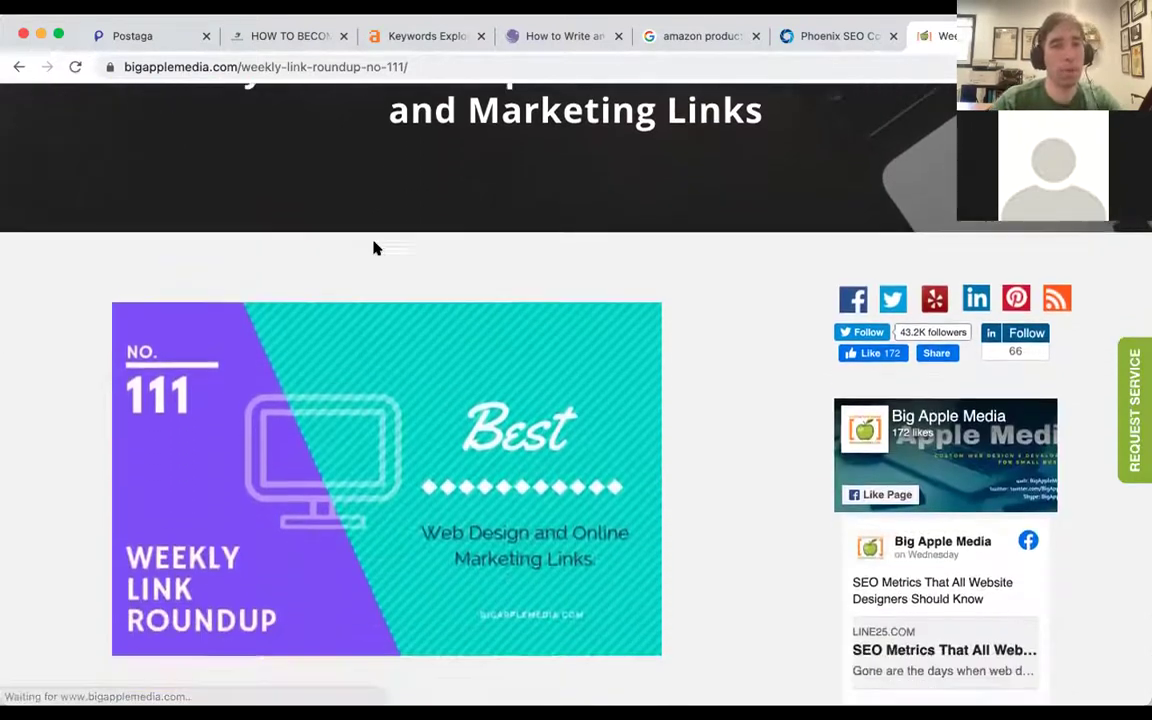
{"action": "scroll", "coordinate": [375, 248], "scroll_direction": "down", "scroll_amount": 6}
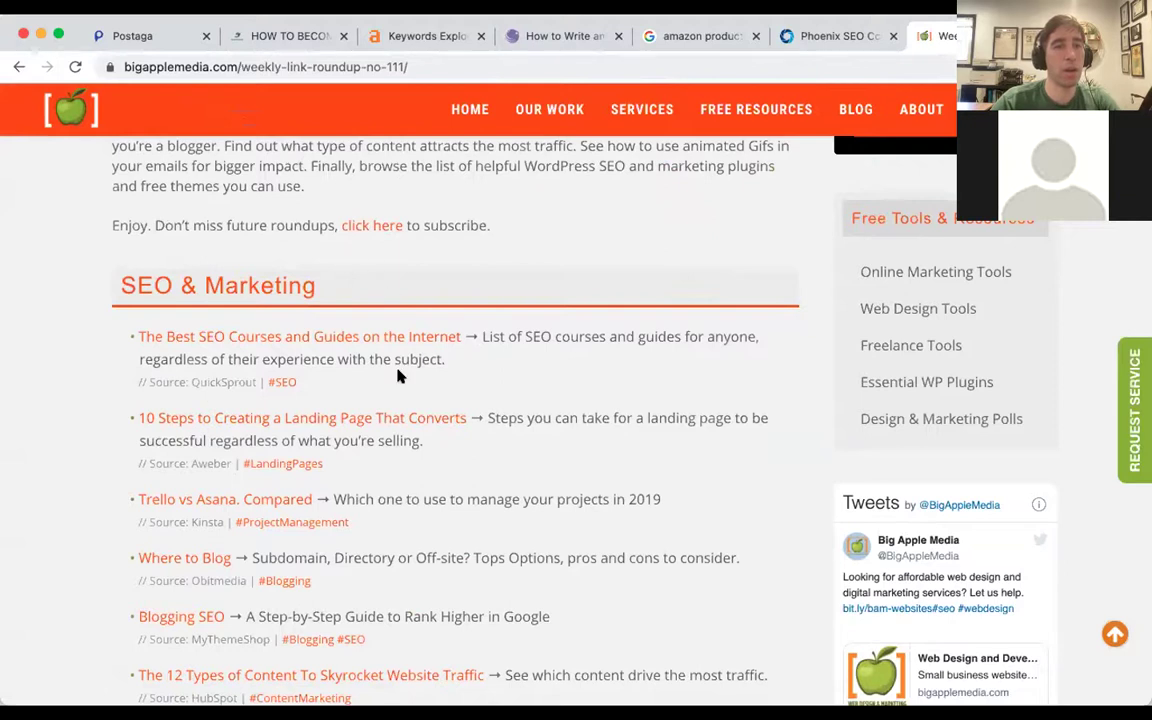
{"action": "scroll", "coordinate": [315, 345], "scroll_direction": "down", "scroll_amount": 8}
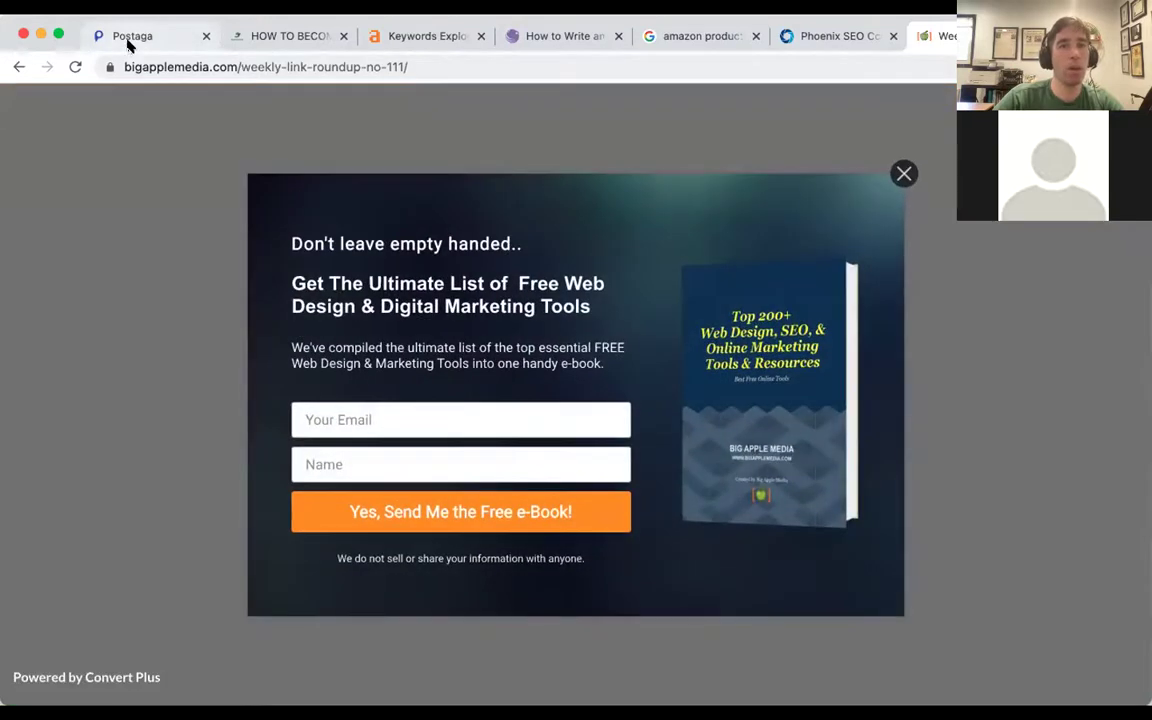
{"action": "left_click", "coordinate": [903, 173]}
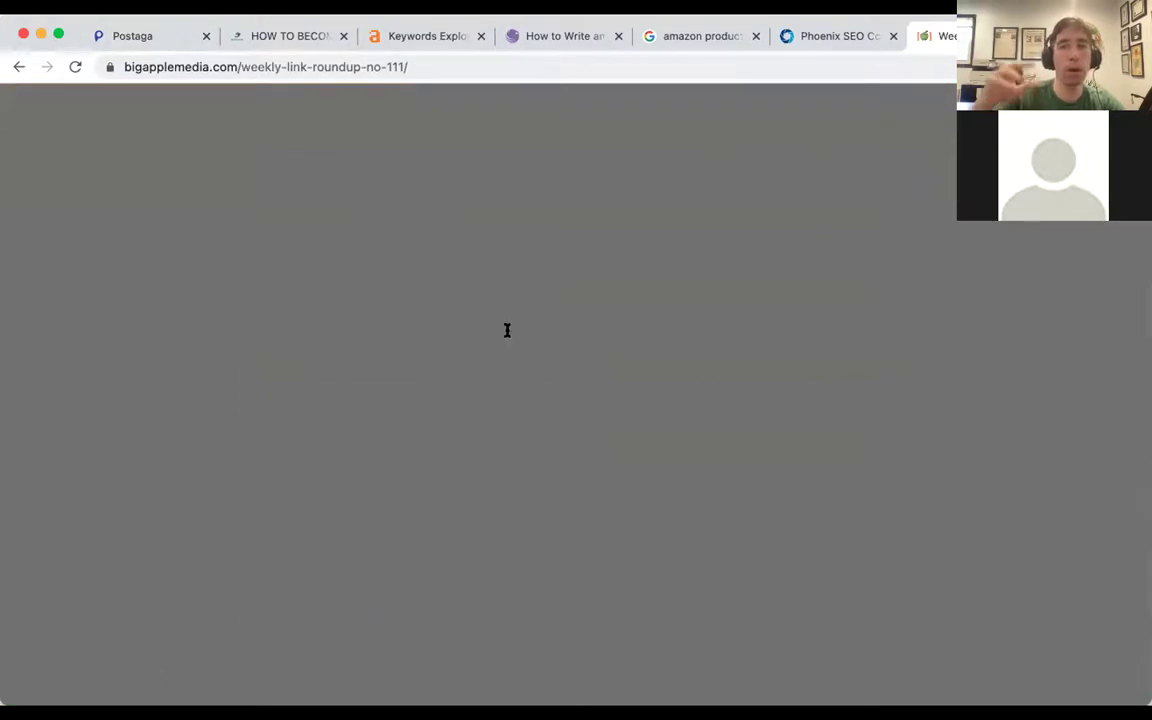
Close the roundup article and switch the campaign type to Mention.
{"action": "key", "text": "super+w"}
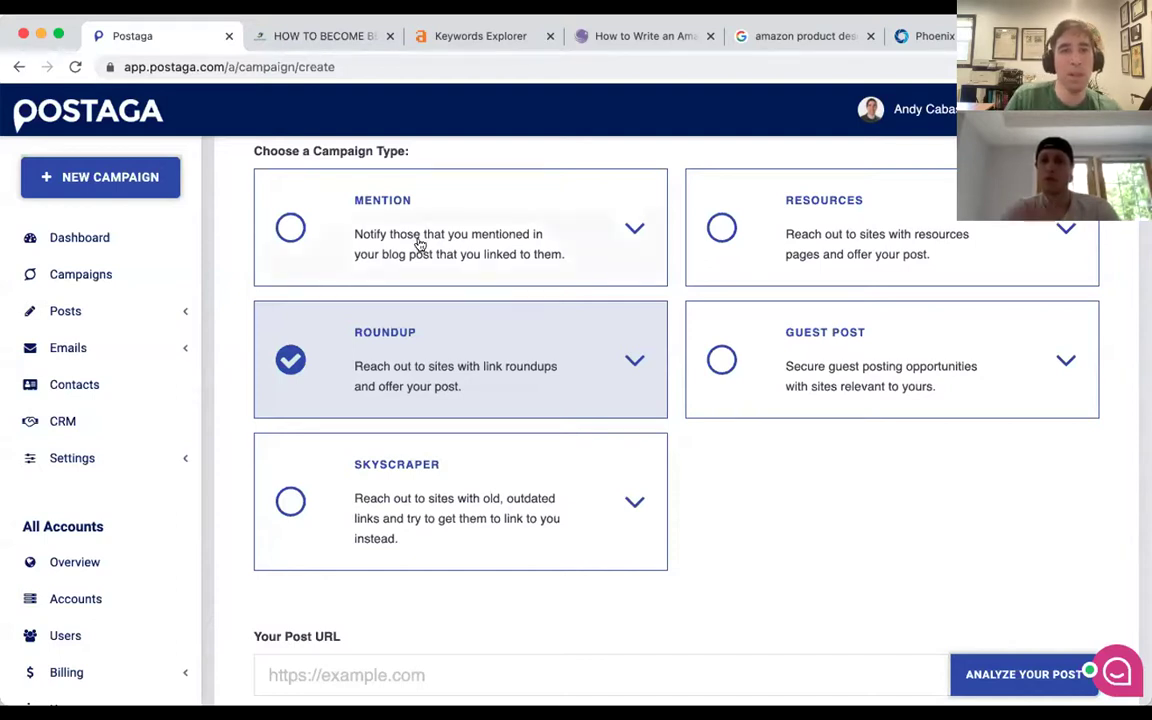
{"action": "left_click", "coordinate": [282, 208]}
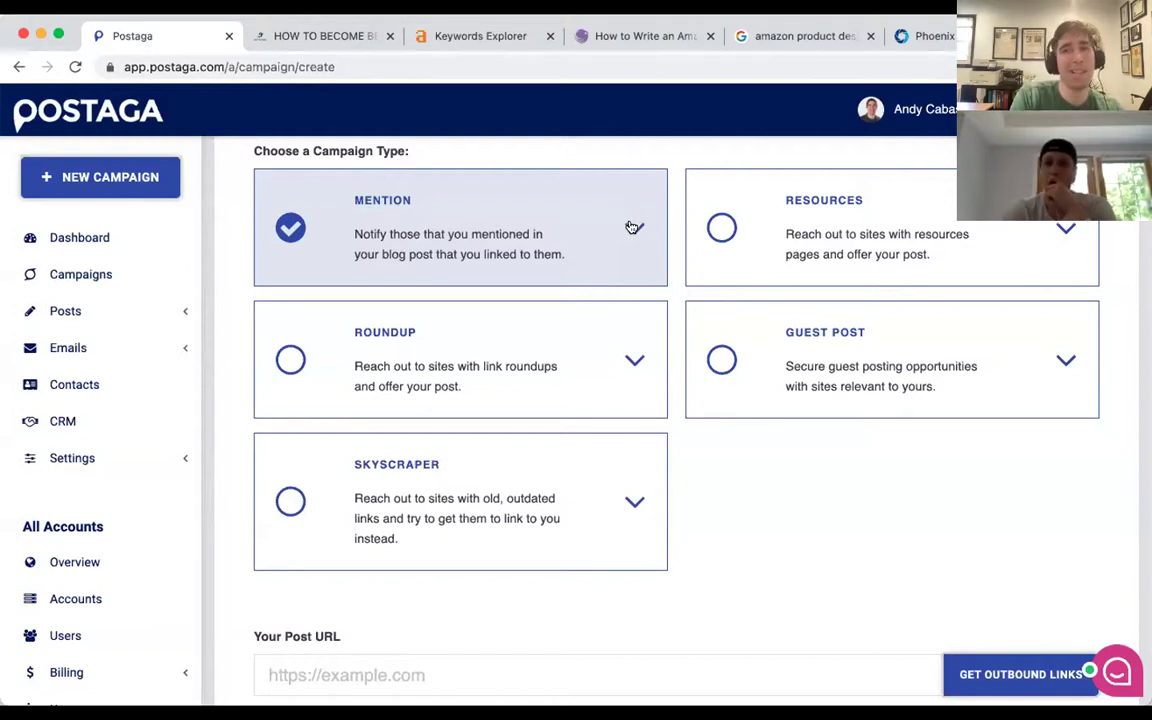
Select Guest Post as the campaign type and return to the top of the form.
{"action": "left_click", "coordinate": [723, 363]}
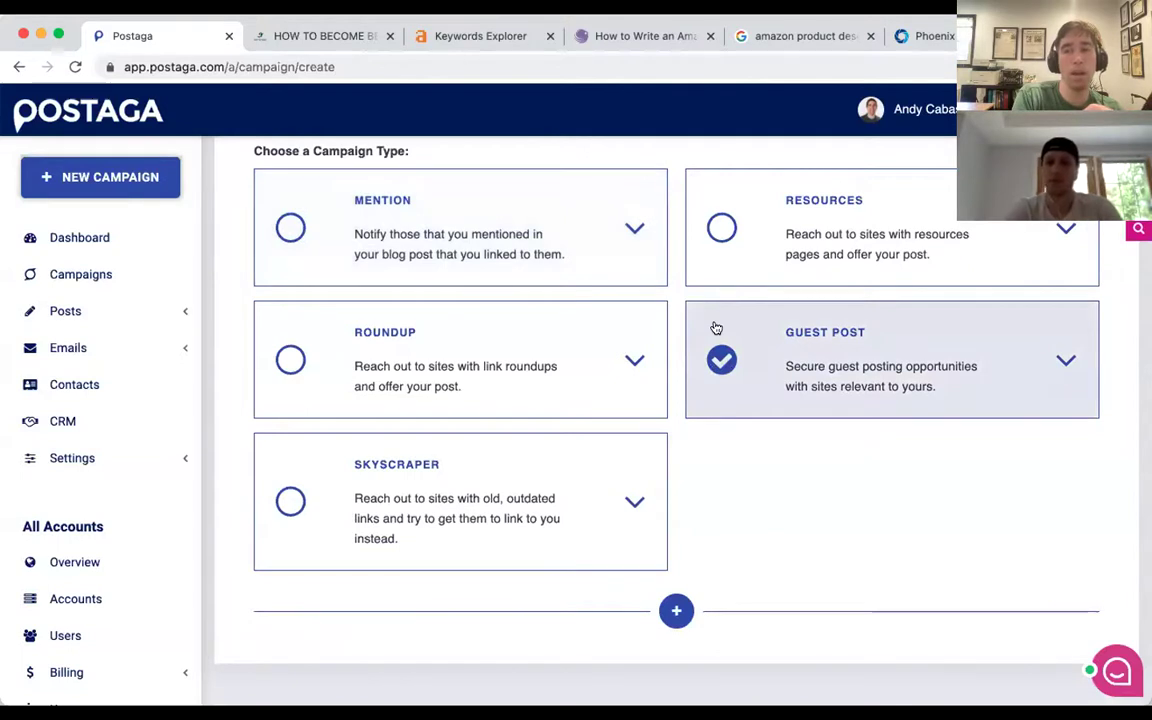
{"action": "scroll", "coordinate": [613, 266], "scroll_direction": "up", "scroll_amount": 3}
{"action": "scroll", "coordinate": [613, 266], "scroll_direction": "down", "scroll_amount": 3}
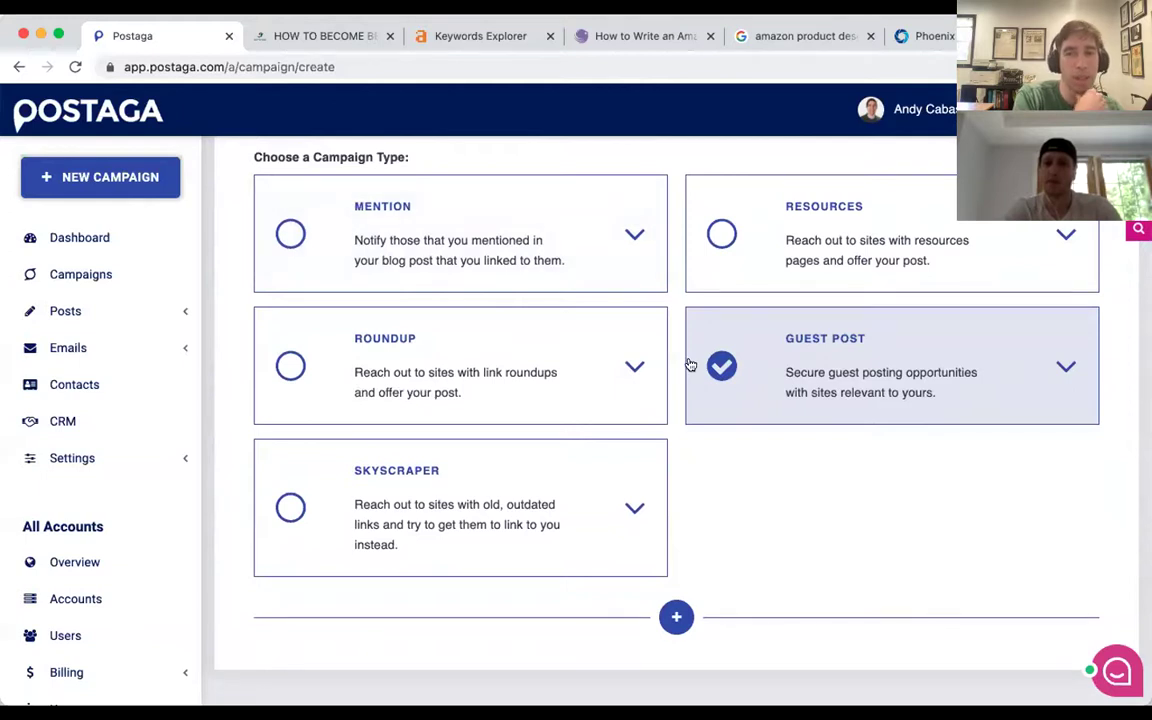
{"action": "scroll", "coordinate": [702, 322], "scroll_direction": "down", "scroll_amount": 2}
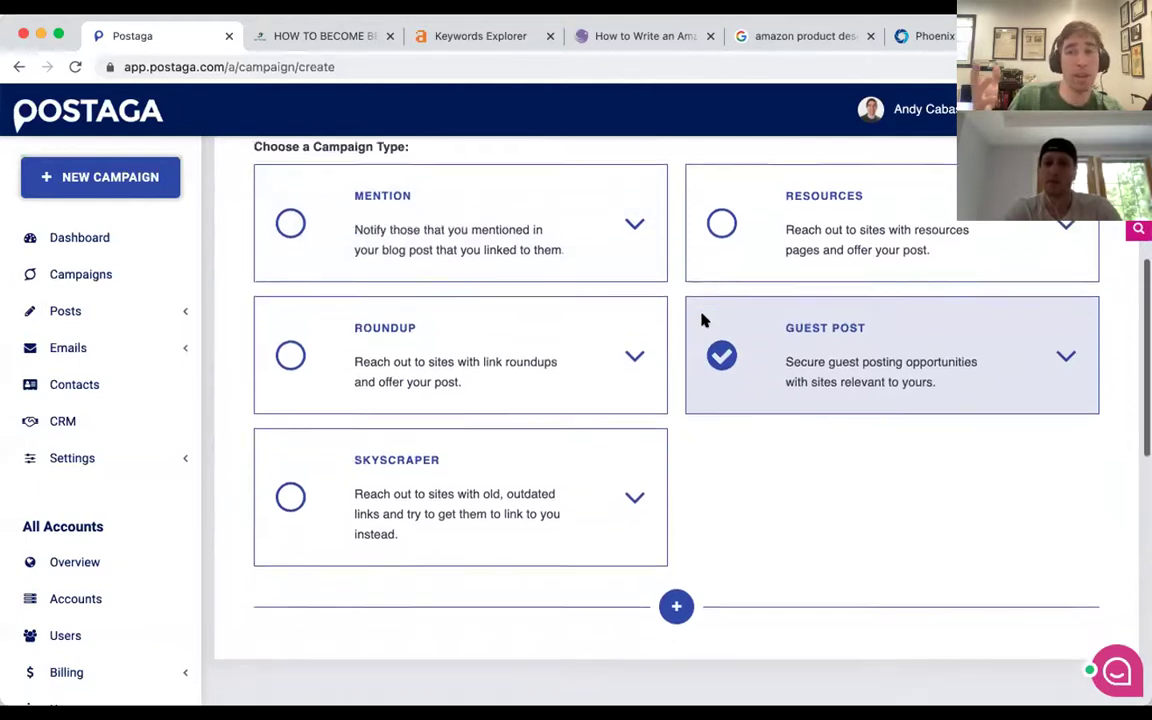
{"action": "scroll", "coordinate": [702, 320], "scroll_direction": "up", "scroll_amount": 2}
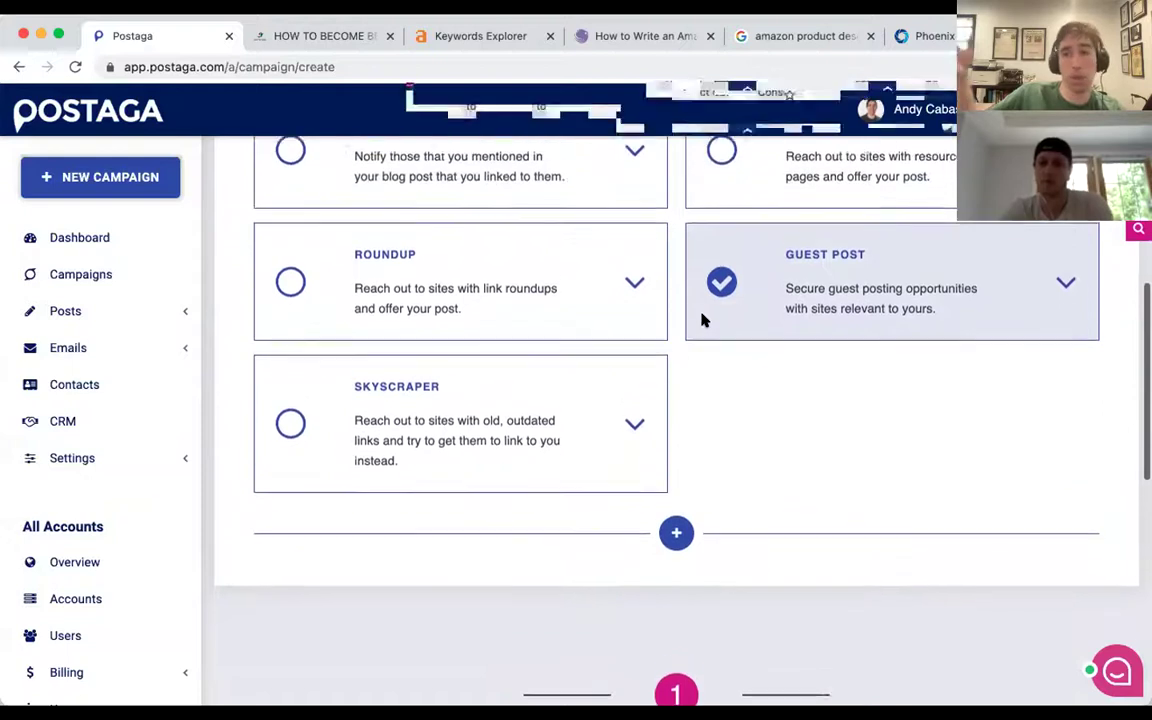
{"action": "scroll", "coordinate": [702, 320], "scroll_direction": "up", "scroll_amount": 1}
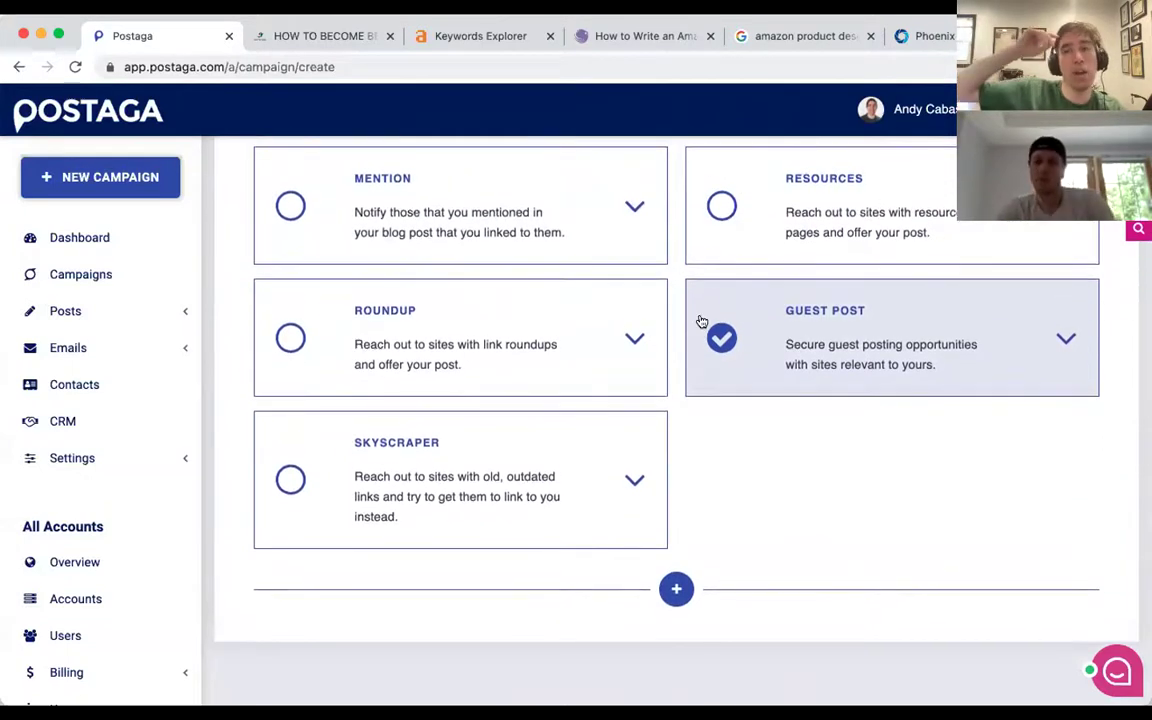
{"action": "scroll", "coordinate": [738, 312], "scroll_direction": "down", "scroll_amount": 1}
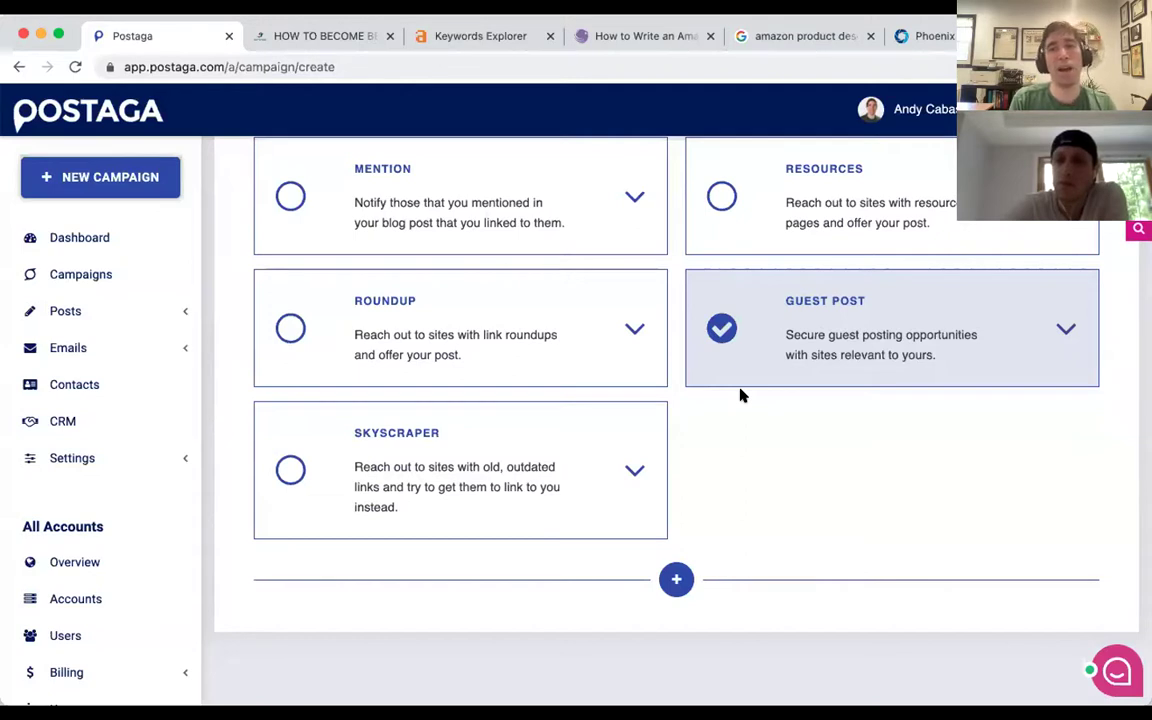
{"action": "scroll", "coordinate": [733, 374], "scroll_direction": "up", "scroll_amount": 2}
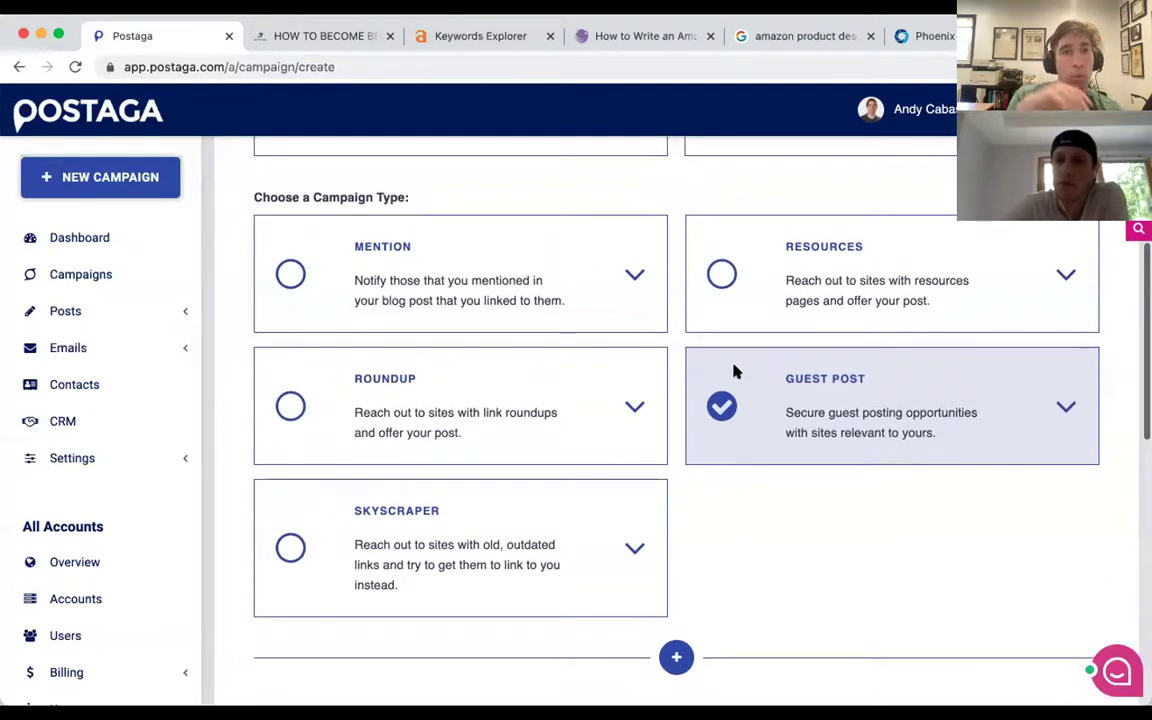
{"action": "scroll", "coordinate": [733, 372], "scroll_direction": "up", "scroll_amount": 1}
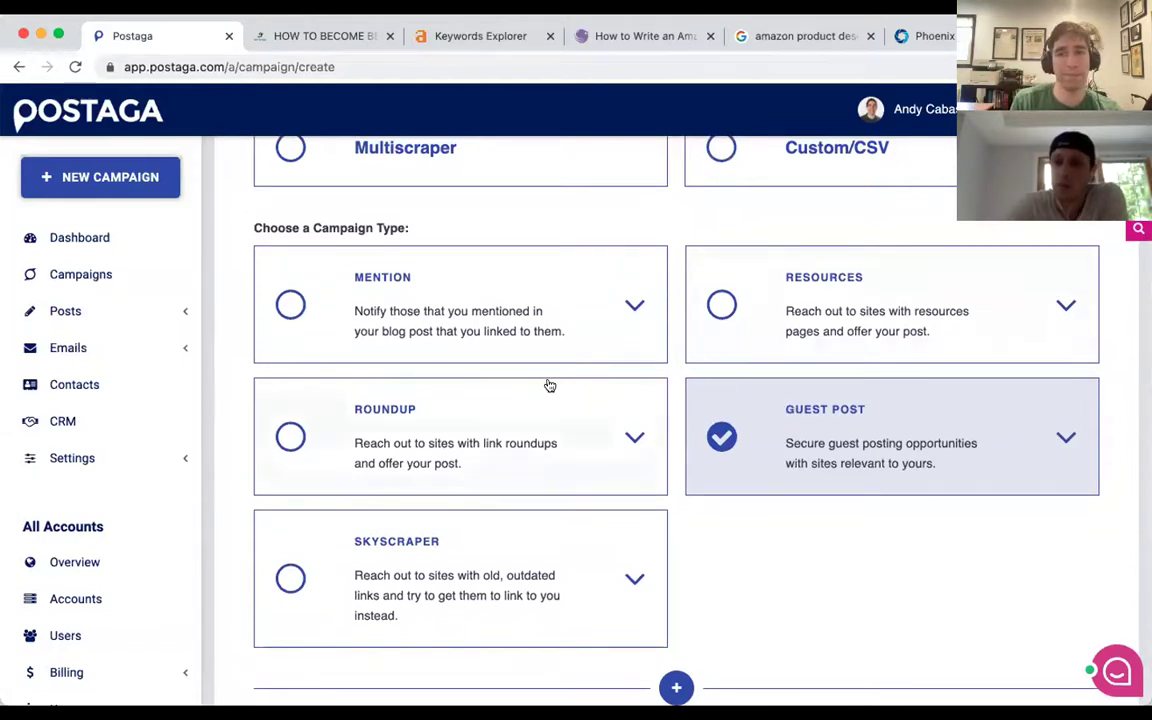
{"action": "scroll", "coordinate": [548, 386], "scroll_direction": "up", "scroll_amount": 2}
{"action": "scroll", "coordinate": [548, 386], "scroll_direction": "up", "scroll_amount": 5}
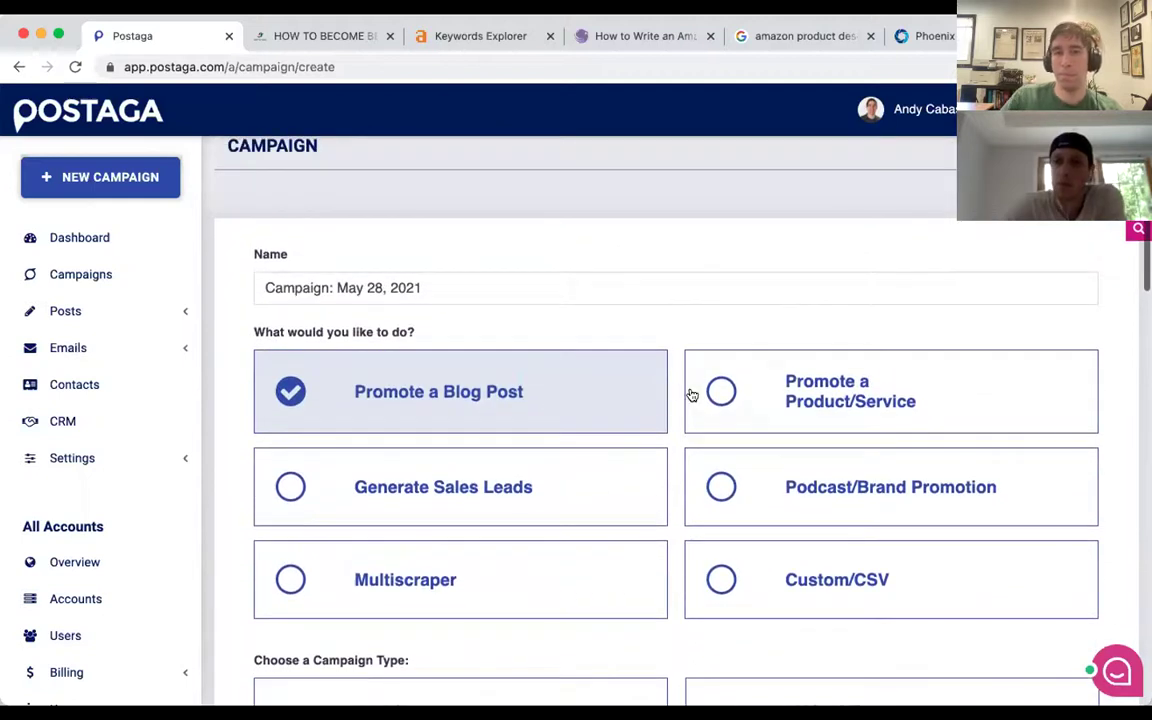
{"action": "scroll", "coordinate": [691, 395], "scroll_direction": "up", "scroll_amount": 1}
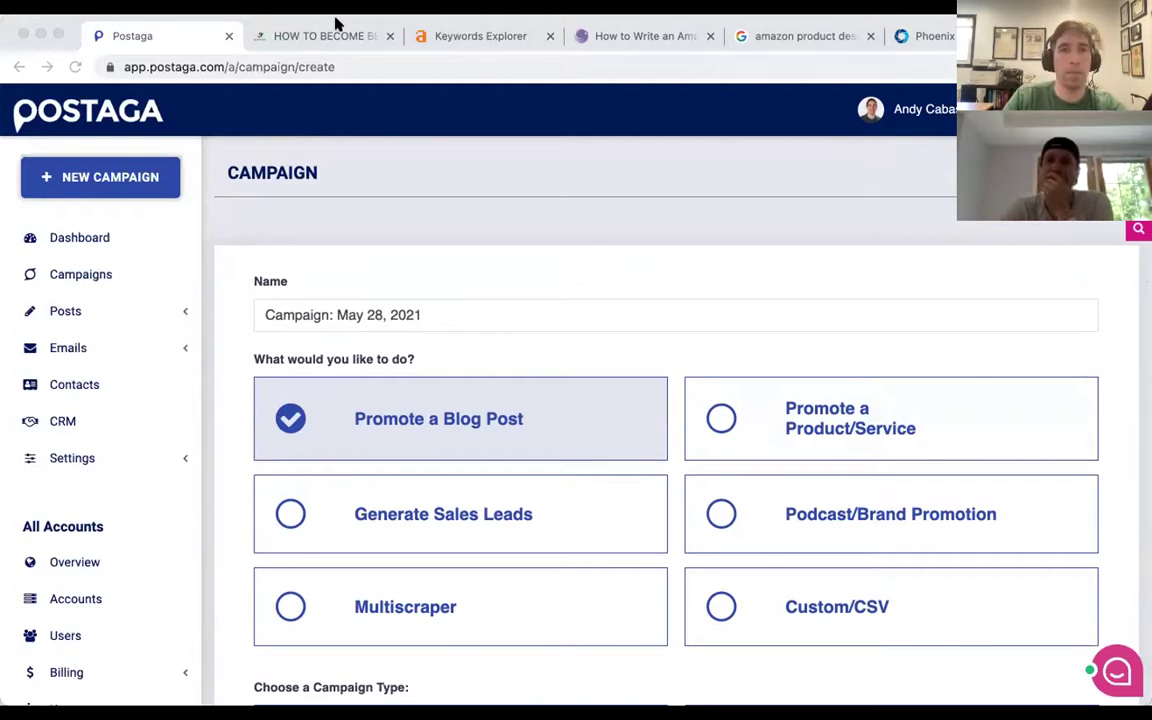
Close the Amazon product description tabs, move GetVisible's tab first, and return to Postaga.
{"action": "left_click", "coordinate": [620, 39]}
{"action": "key", "text": "ctrl+w"}
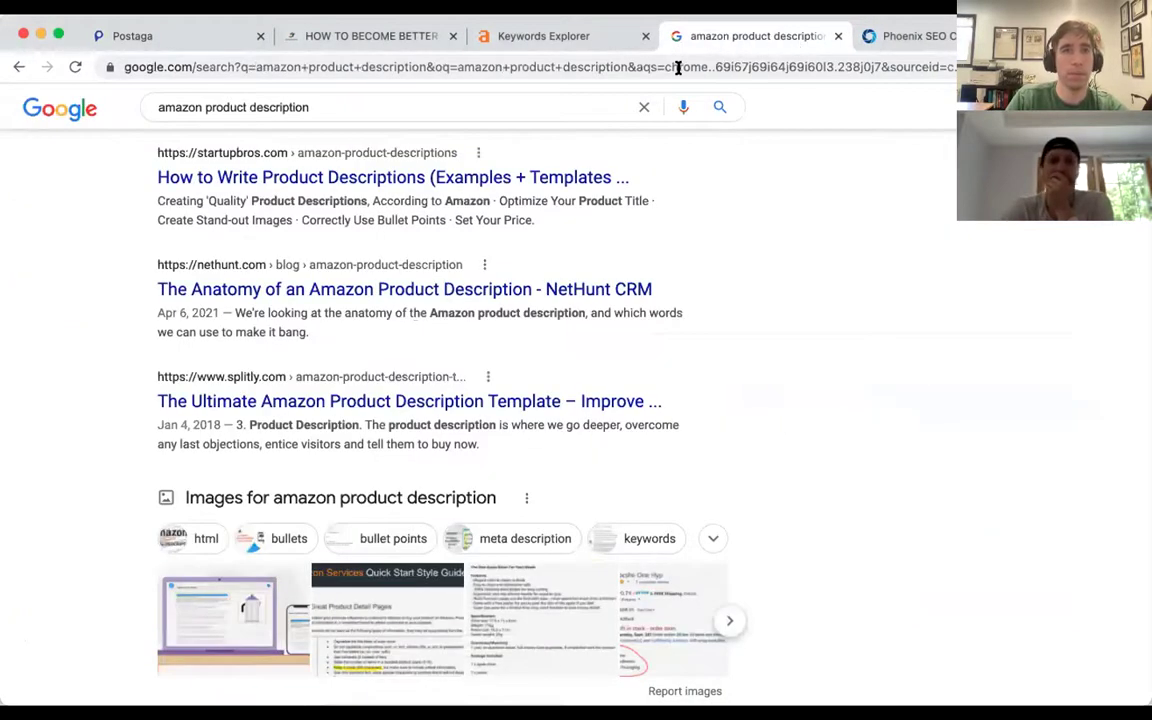
{"action": "key", "text": "ctrl+w"}
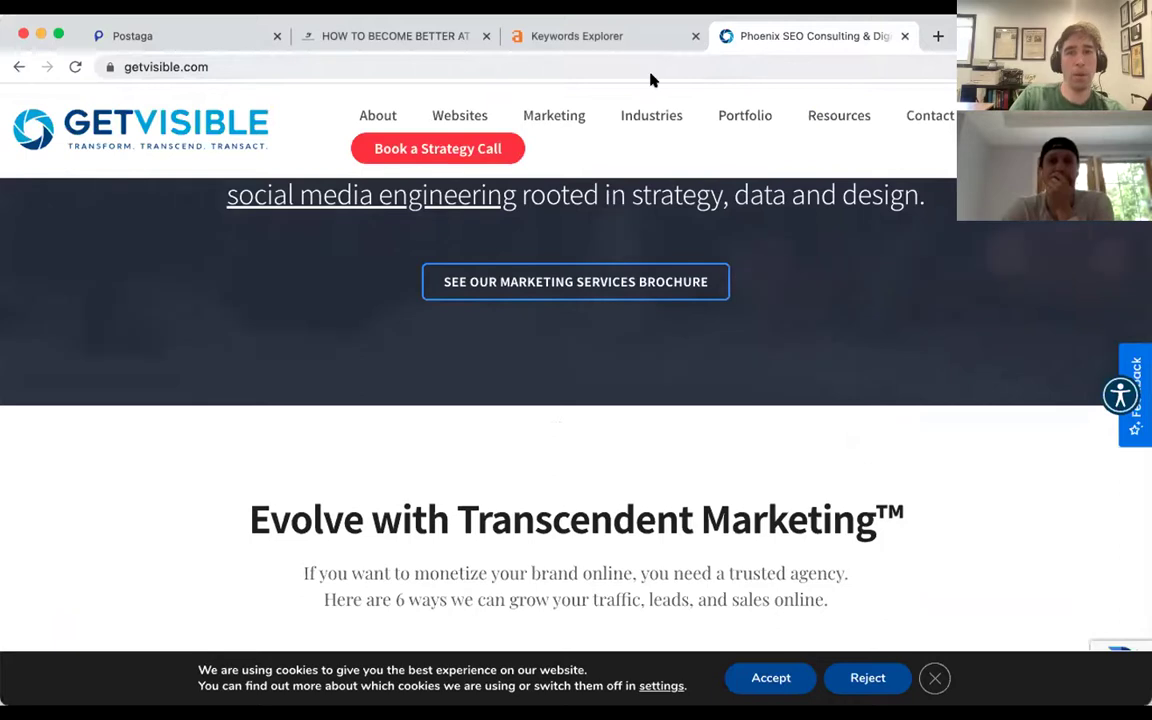
{"action": "scroll", "coordinate": [270, 329], "scroll_direction": "up", "scroll_amount": 5}
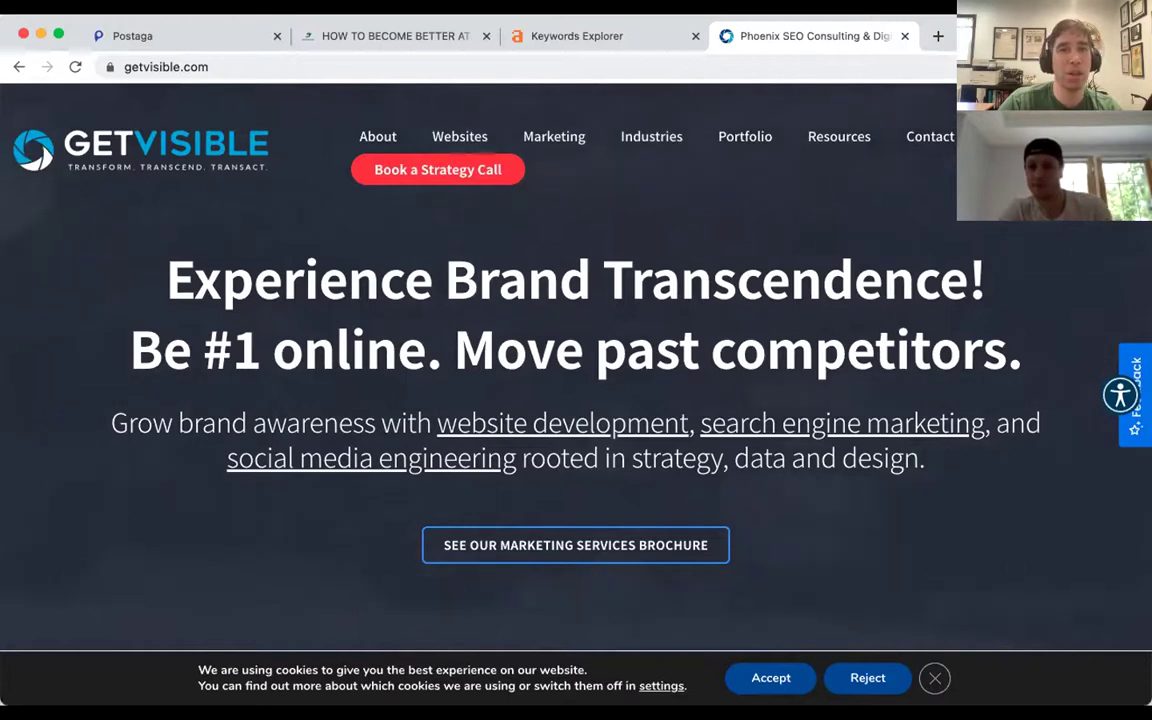
{"action": "left_click_drag", "start_coordinate": [725, 38], "coordinate": [127, 33]}
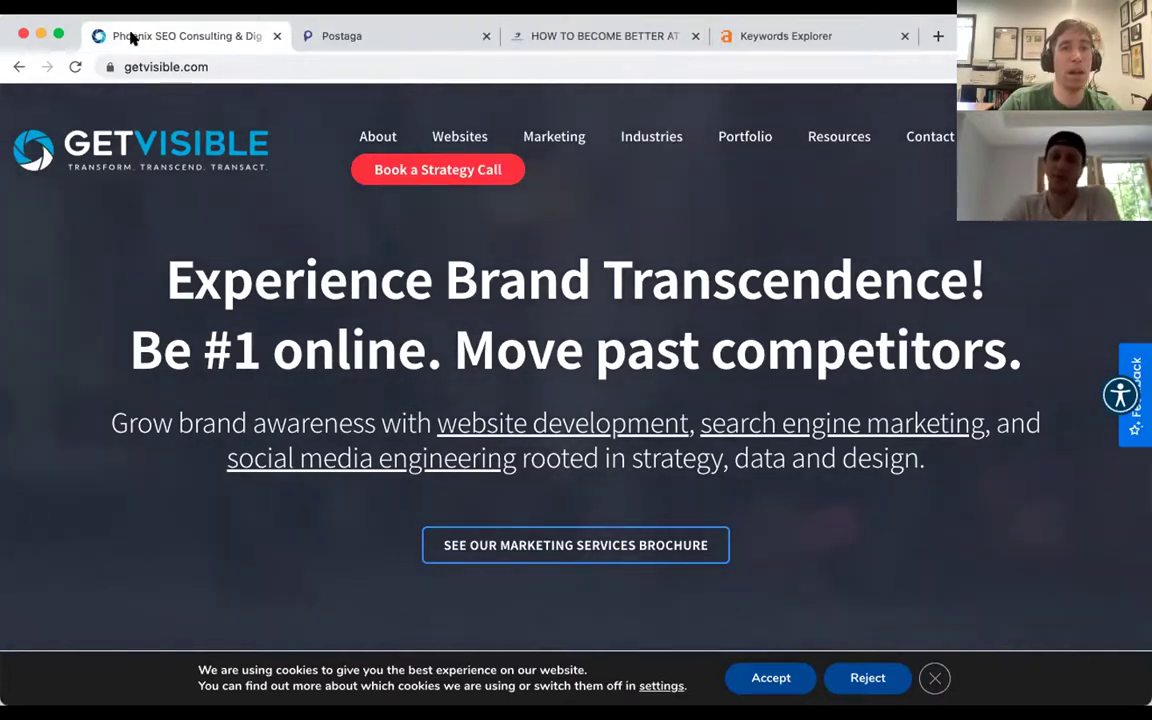
{"action": "left_click", "coordinate": [335, 36]}
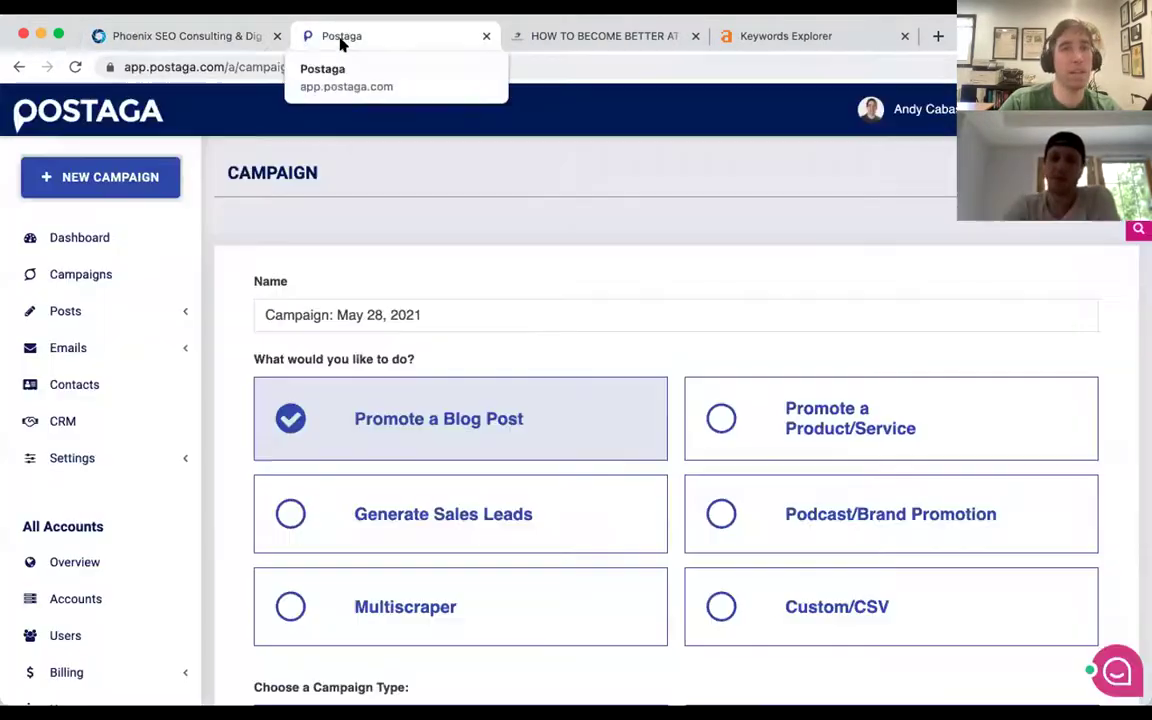
Choose Generate Sales Leads as the goal and scroll to the Sales Leads search form.
{"action": "left_click", "coordinate": [452, 517]}
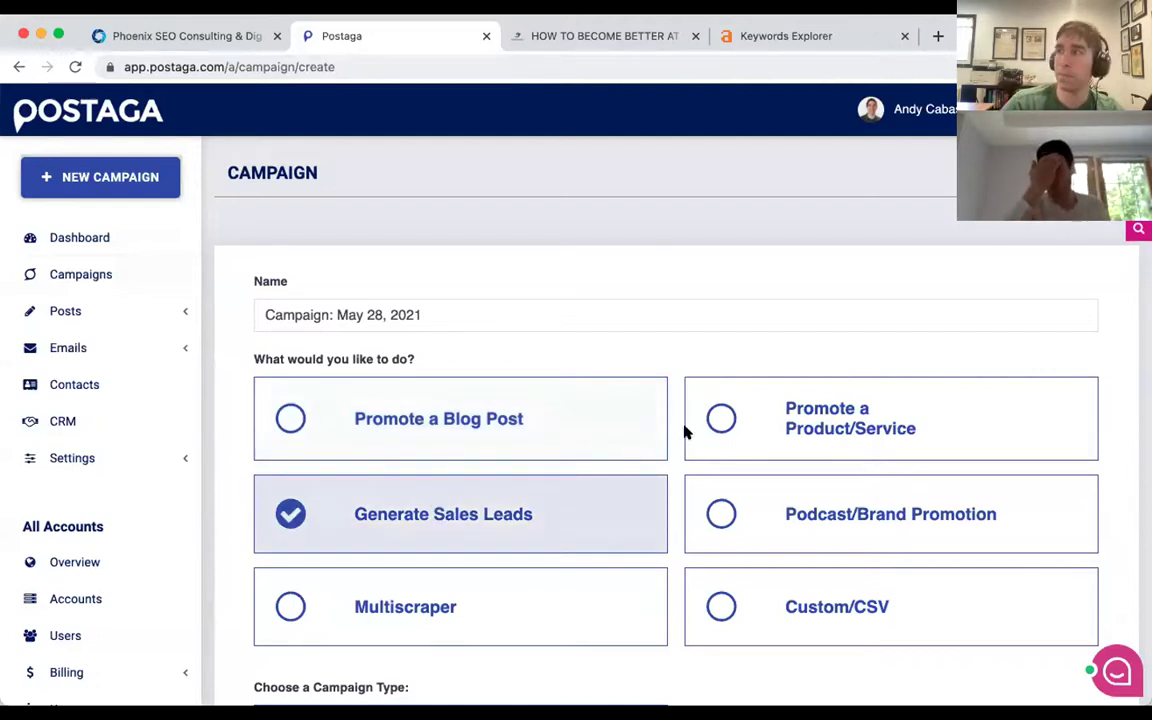
{"action": "scroll", "coordinate": [535, 388], "scroll_direction": "down", "scroll_amount": 4}
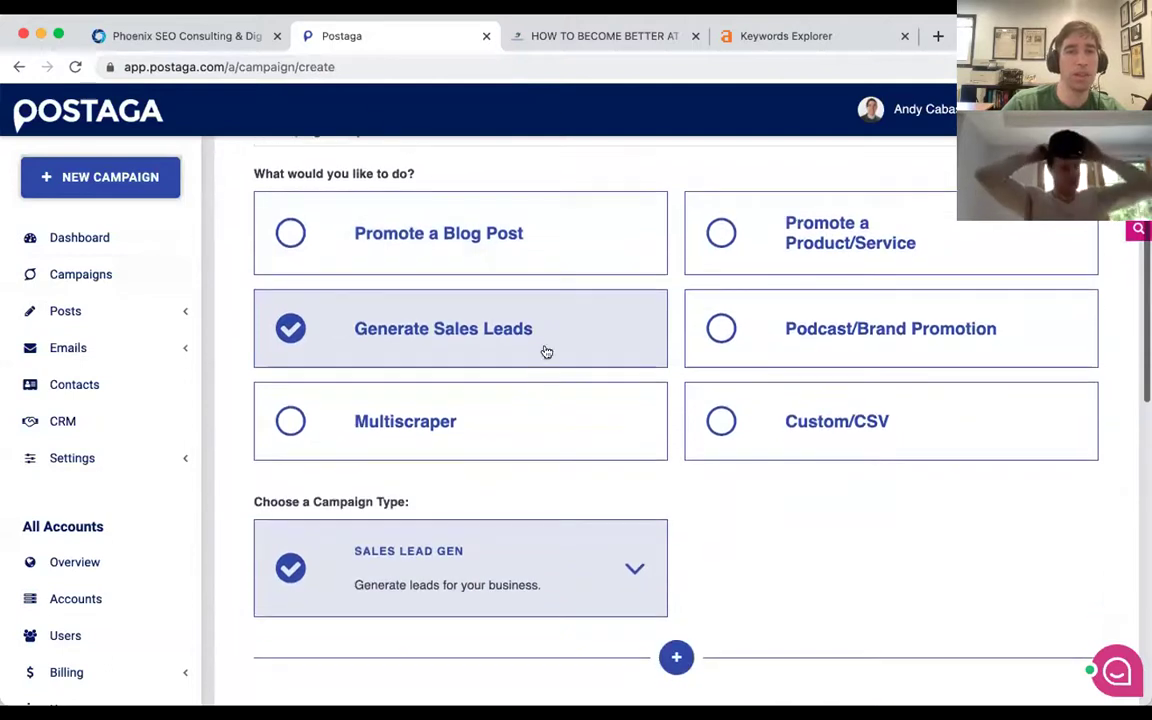
{"action": "scroll", "coordinate": [528, 335], "scroll_direction": "down", "scroll_amount": 4}
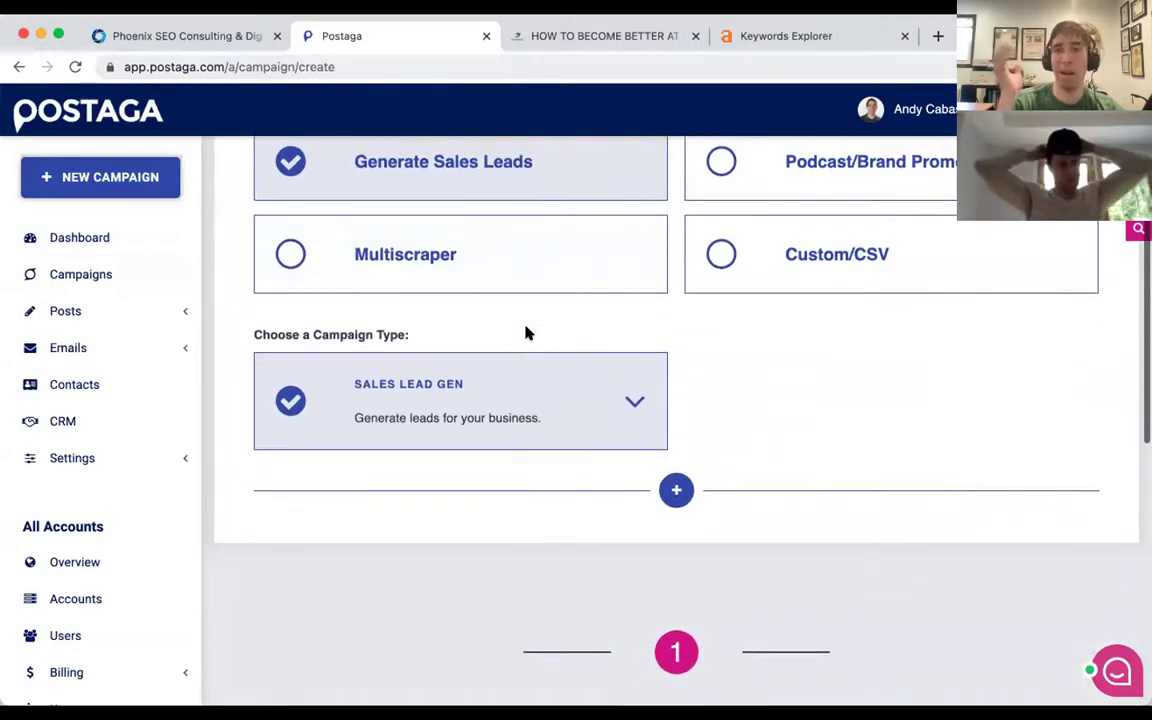
{"action": "scroll", "coordinate": [528, 333], "scroll_direction": "down", "scroll_amount": 8}
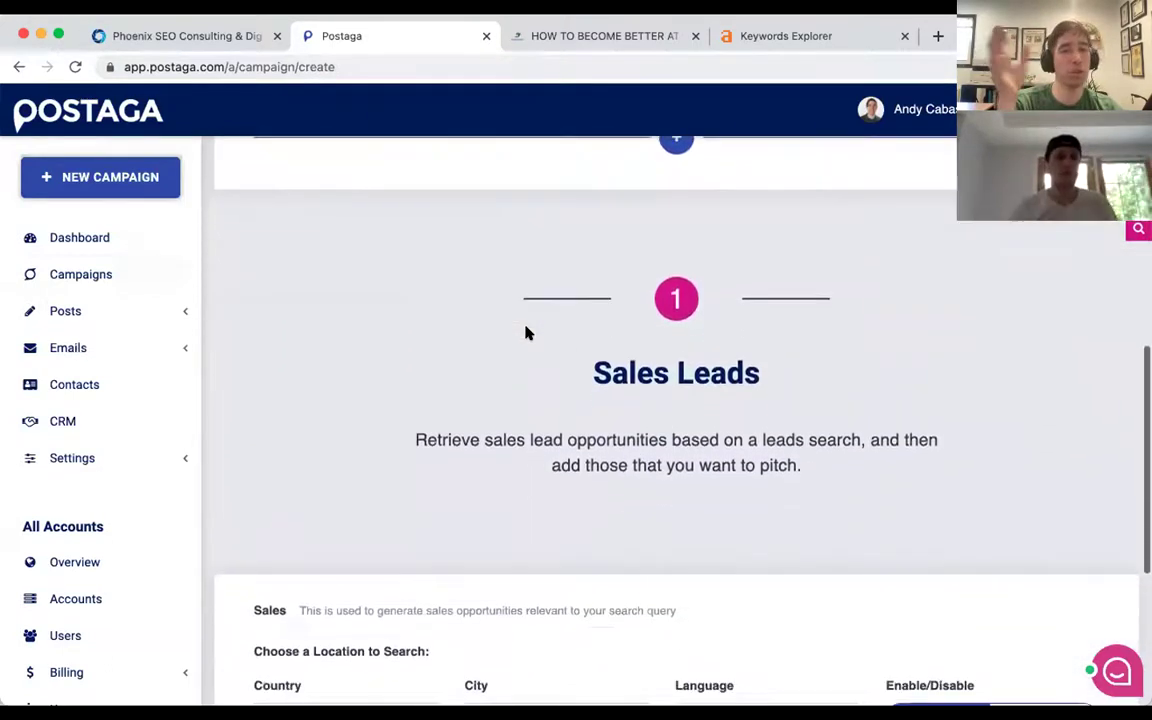
{"action": "scroll", "coordinate": [528, 333], "scroll_direction": "down", "scroll_amount": 3}
{"action": "scroll", "coordinate": [526, 360], "scroll_direction": "down", "scroll_amount": 1}
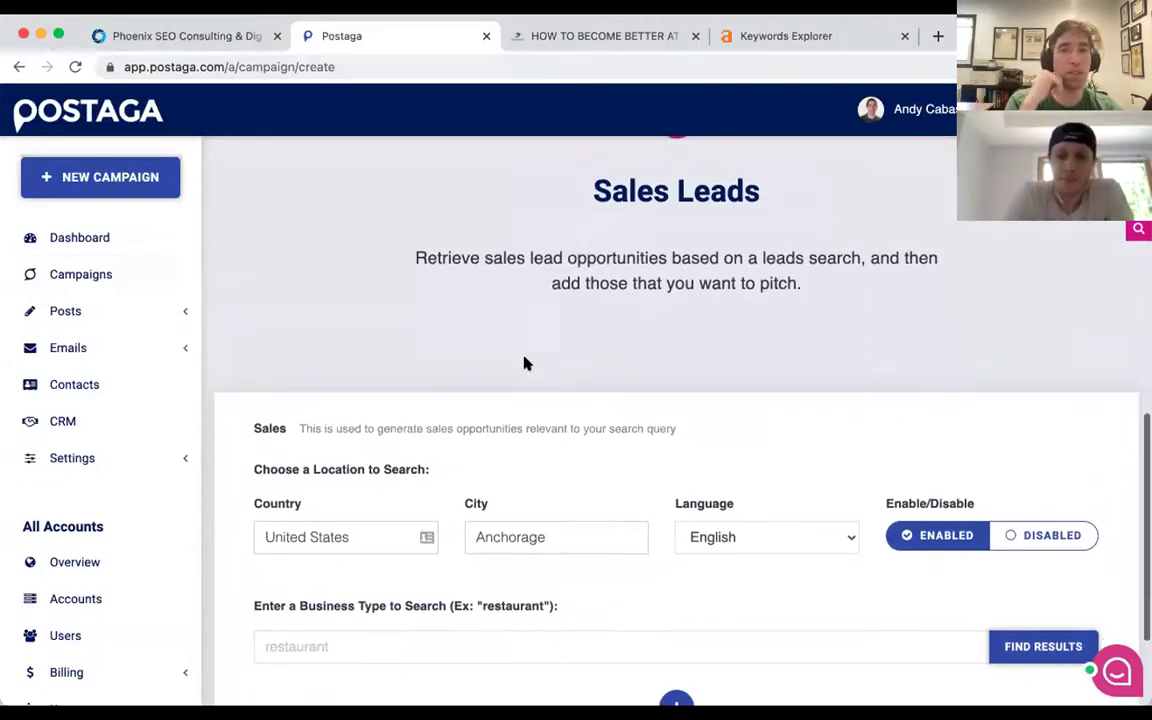
{"action": "scroll", "coordinate": [527, 364], "scroll_direction": "down", "scroll_amount": 2}
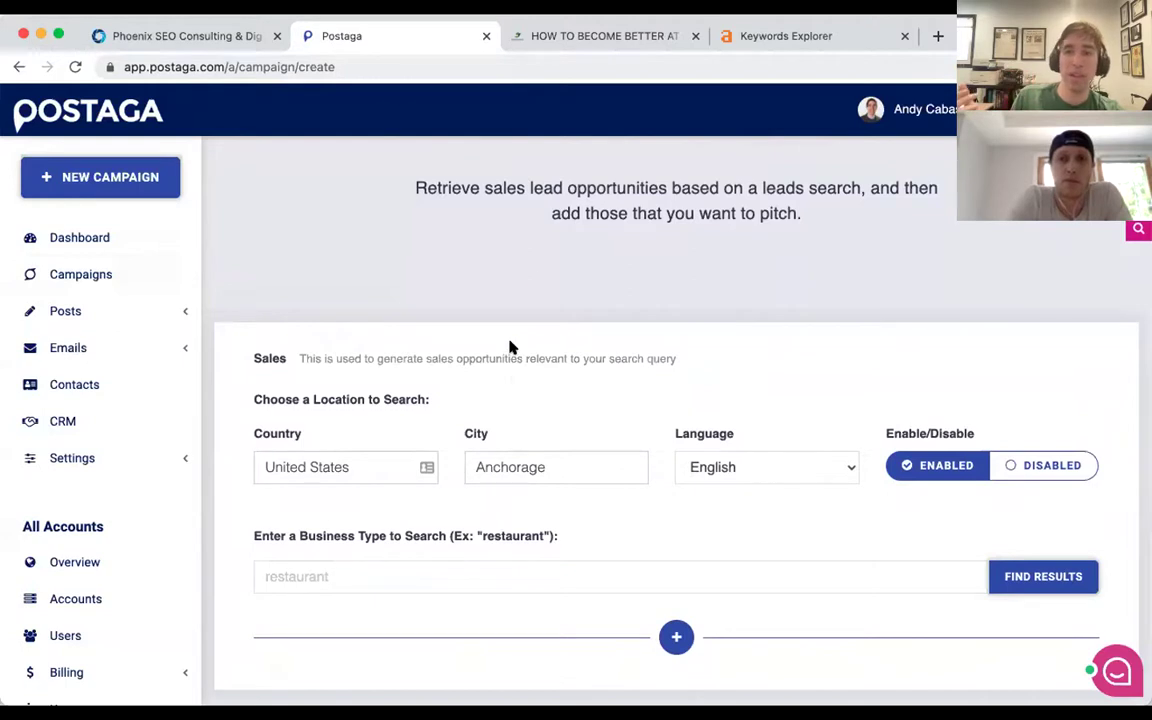
{"action": "scroll", "coordinate": [509, 346], "scroll_direction": "down", "scroll_amount": 1}
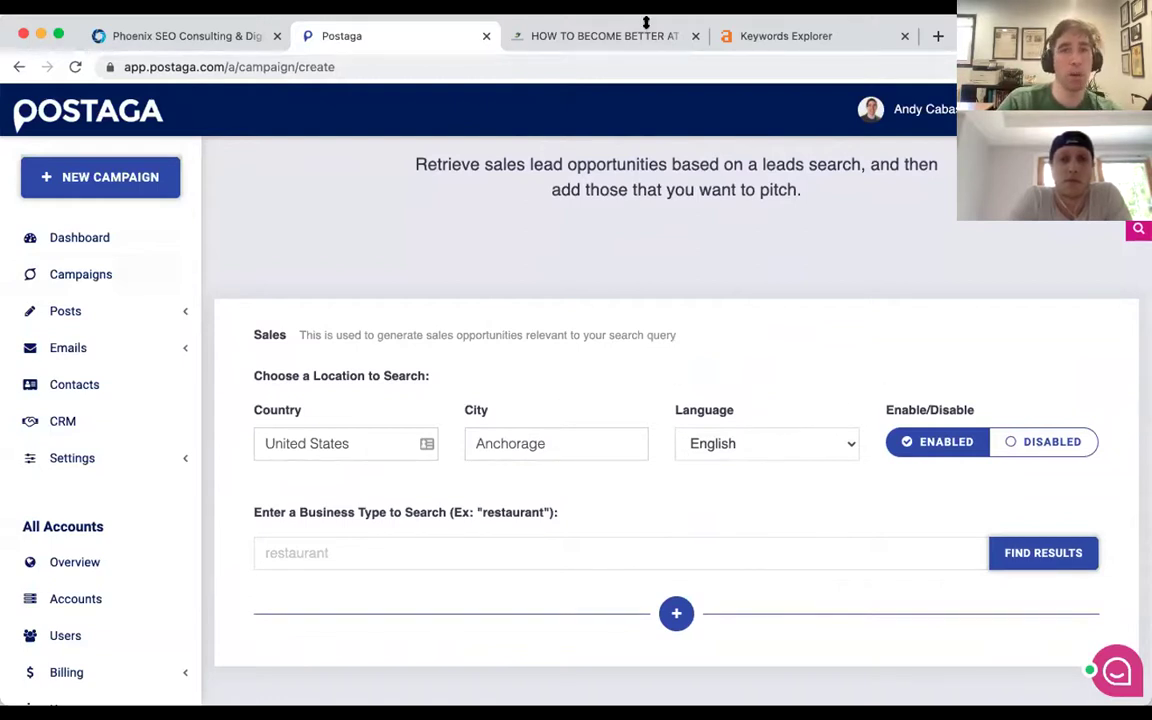
View GetVisible's Industries page, then switch back to the Postaga tab.
{"action": "left_click", "coordinate": [190, 36]}
{"action": "mouse_move", "coordinate": [465, 137]}
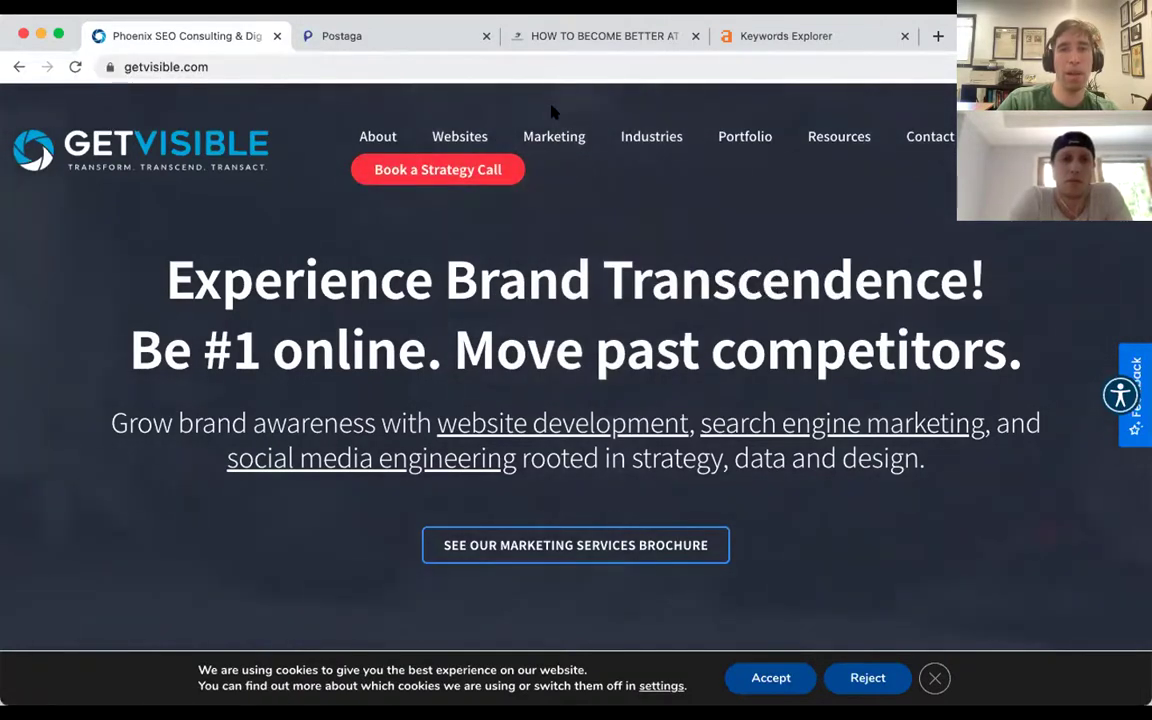
{"action": "left_click", "coordinate": [645, 133]}
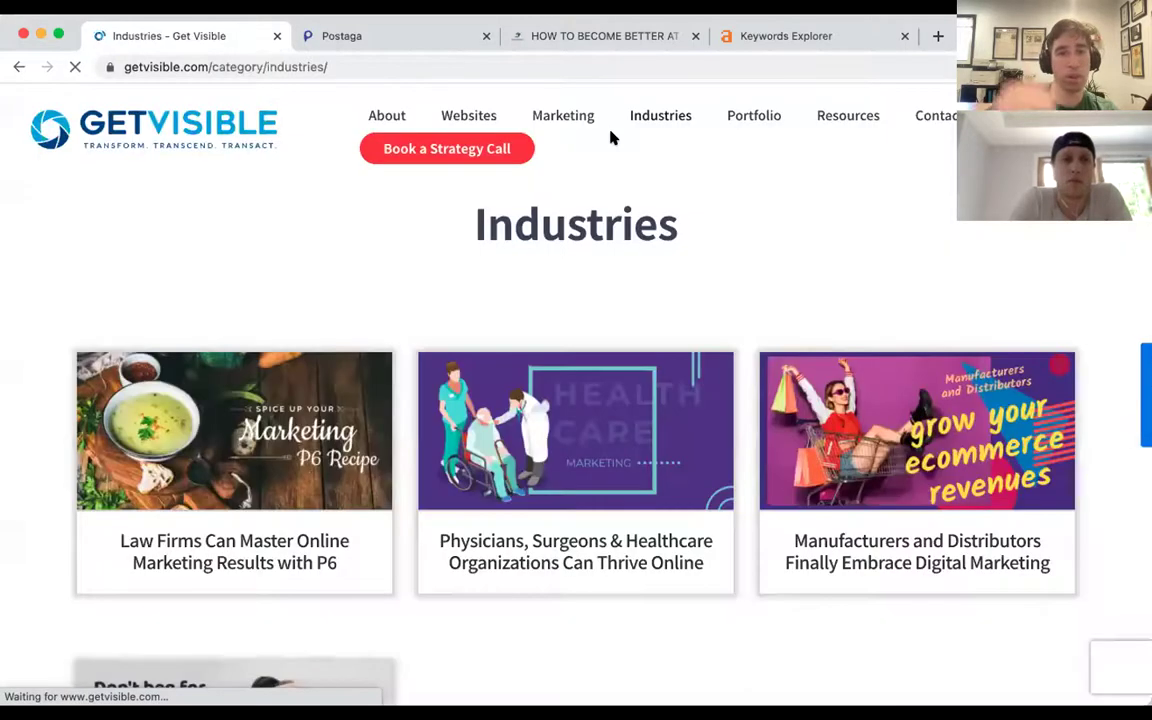
{"action": "scroll", "coordinate": [429, 190], "scroll_direction": "down", "scroll_amount": 2}
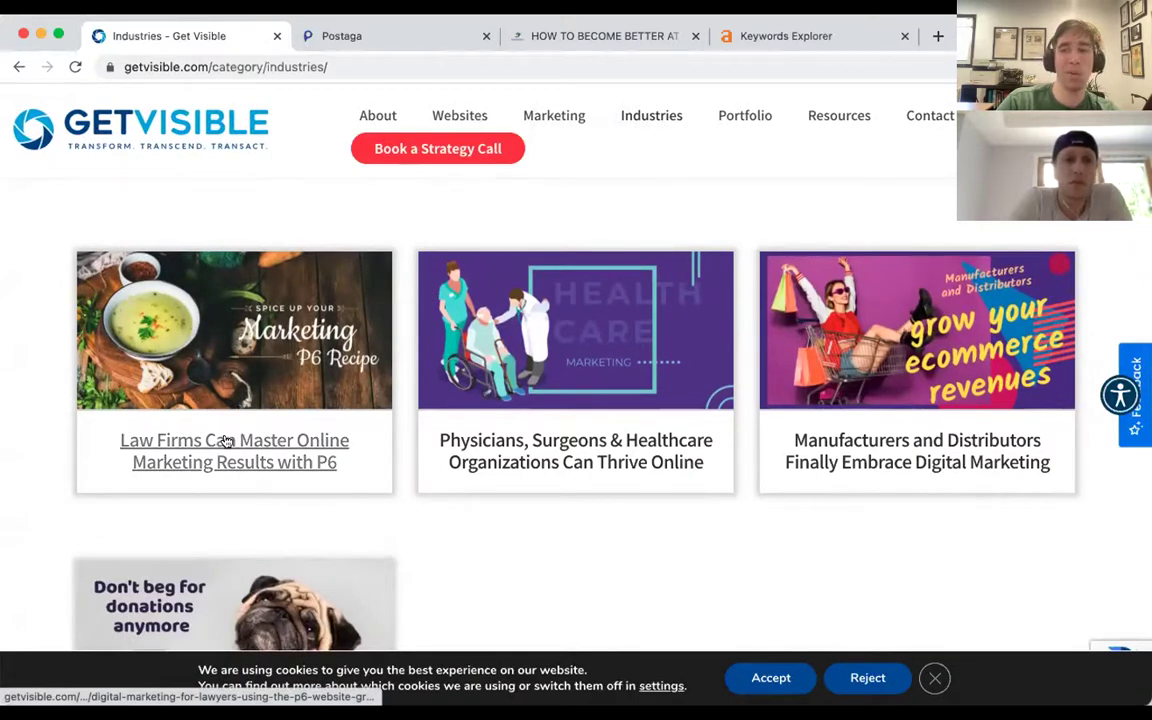
{"action": "scroll", "coordinate": [227, 441], "scroll_direction": "up", "scroll_amount": 2}
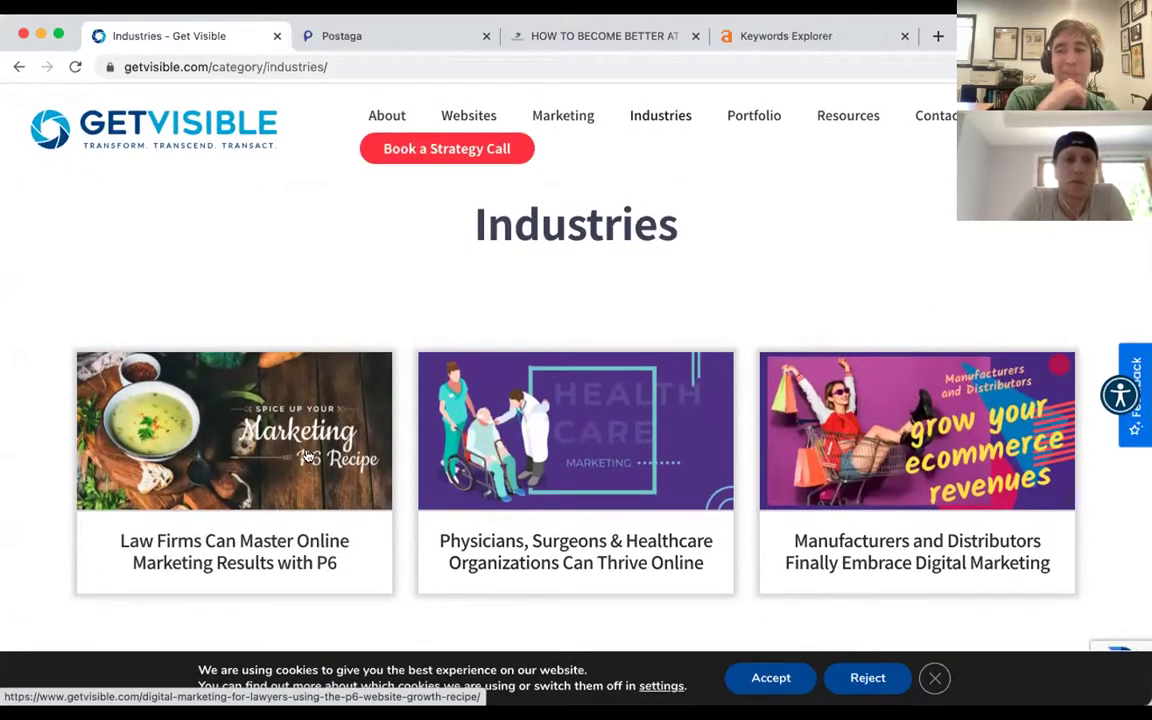
{"action": "key", "text": "ctrl+Tab"}
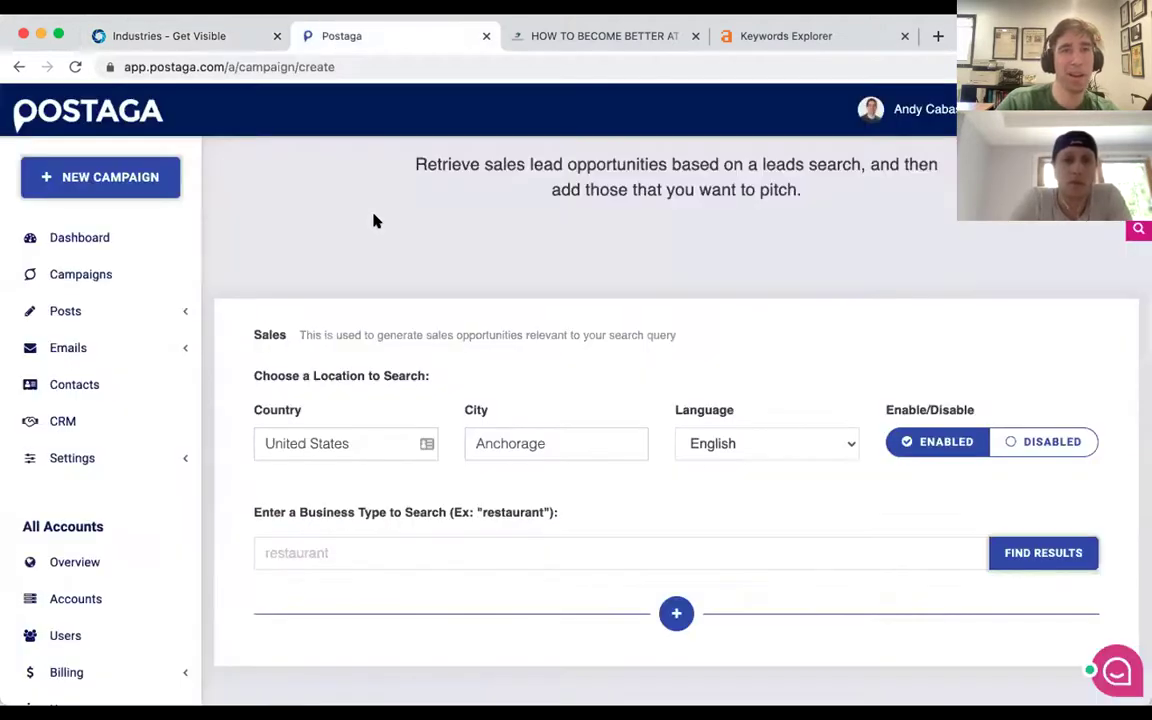
Replace Anchorage with New York, New York in the City field.
{"action": "left_click", "coordinate": [460, 549]}
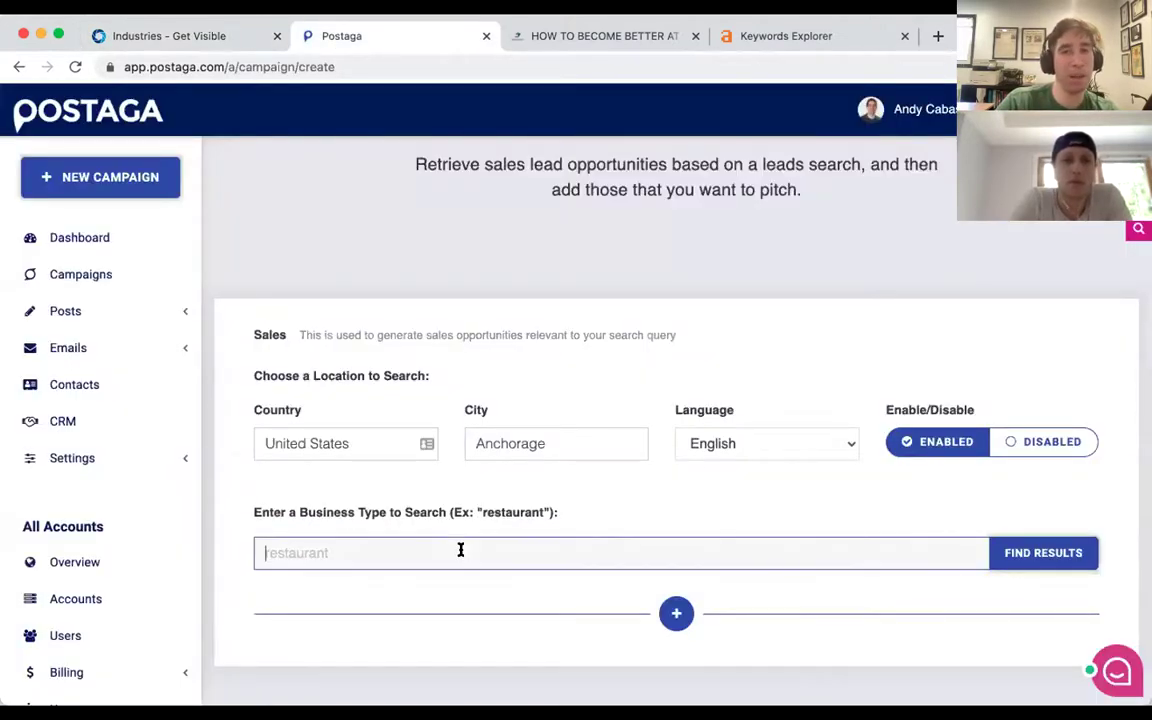
{"action": "left_click", "coordinate": [513, 432]}
{"action": "double_click", "coordinate": [514, 432]}
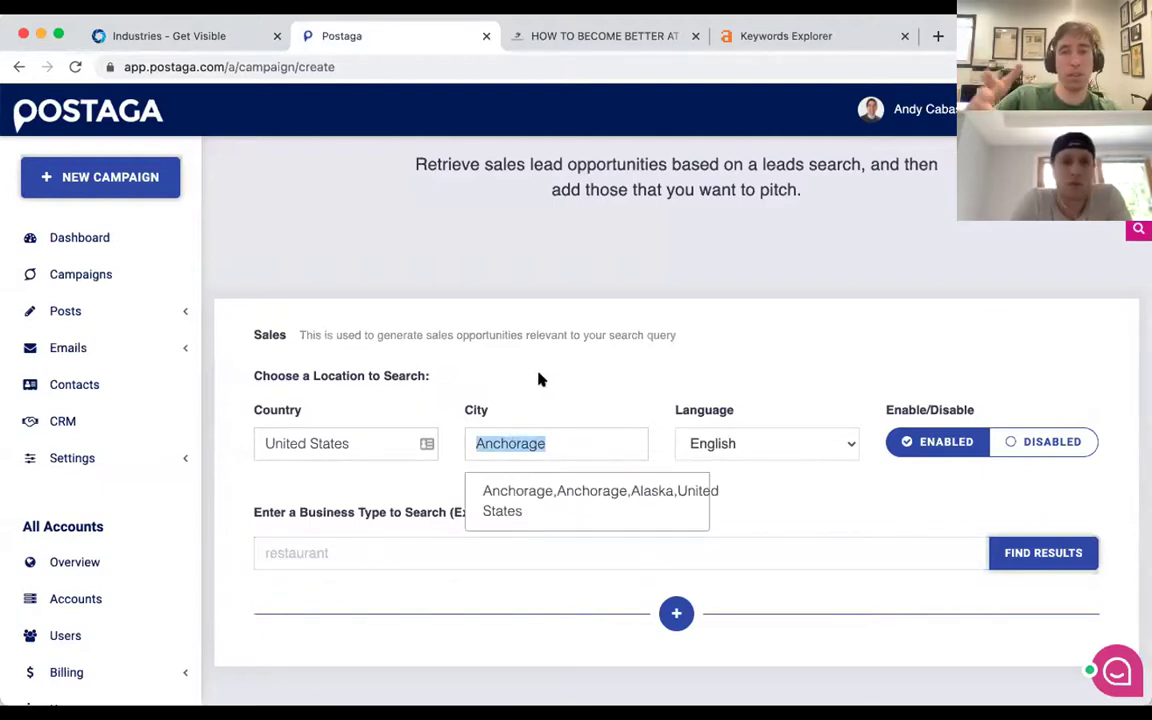
{"action": "key", "text": "BackSpace"}
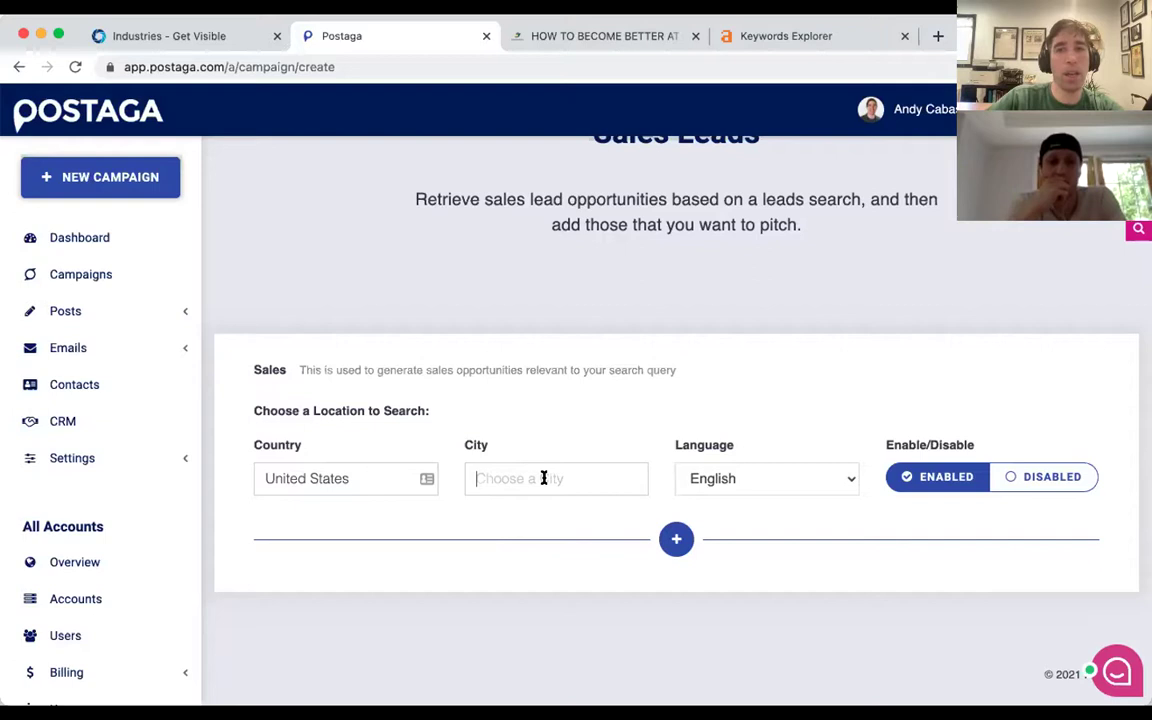
{"action": "type", "text": "new york,new"}
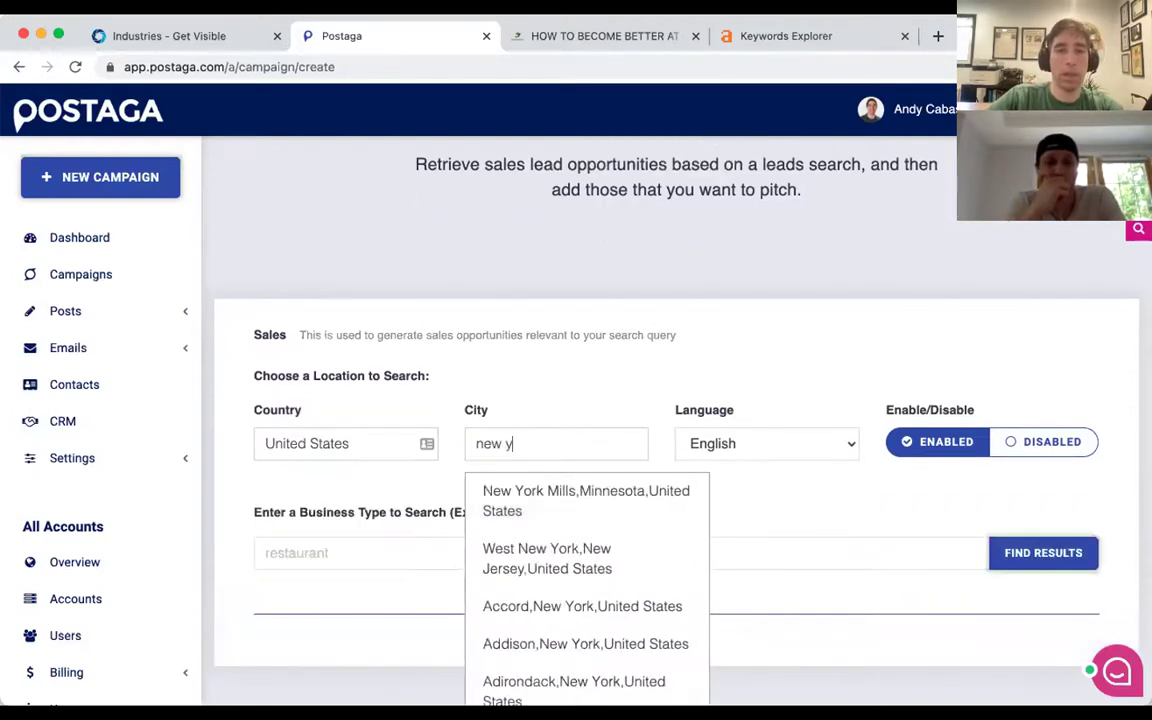
{"action": "type", "text": "ork,new yo"}
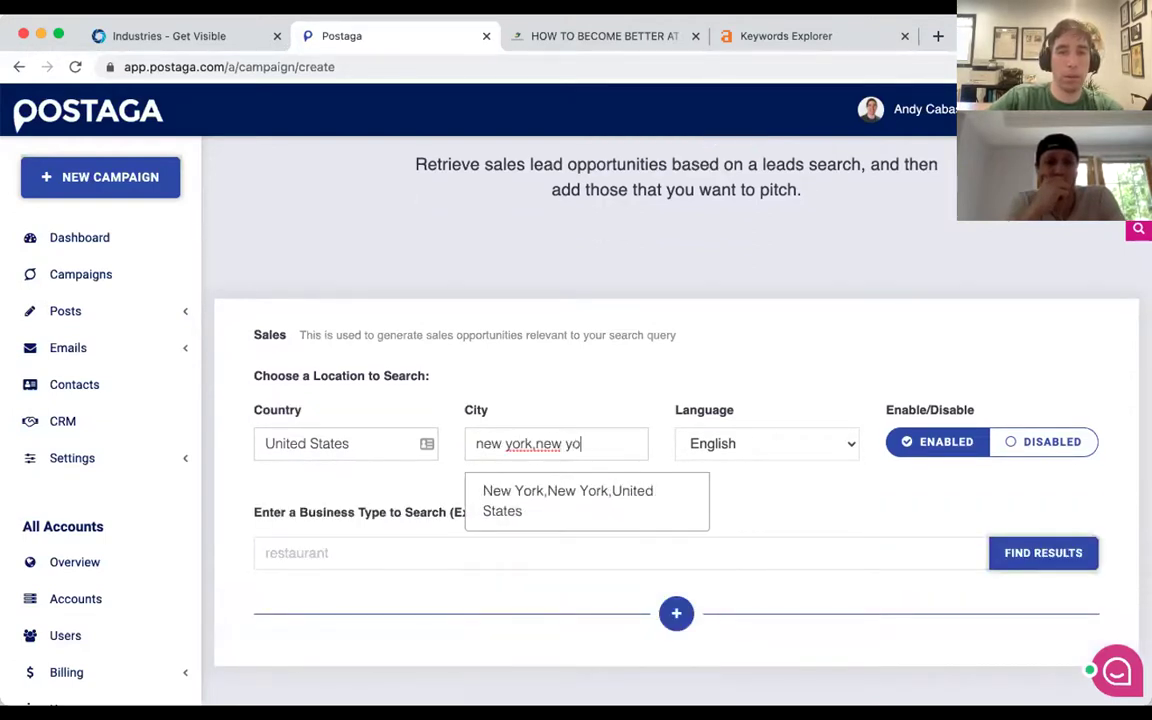
{"action": "left_click", "coordinate": [593, 462]}
{"action": "left_click", "coordinate": [598, 490]}
Search for 'personal injury law firm' as the business type and browse the results.
{"action": "left_click", "coordinate": [370, 558]}
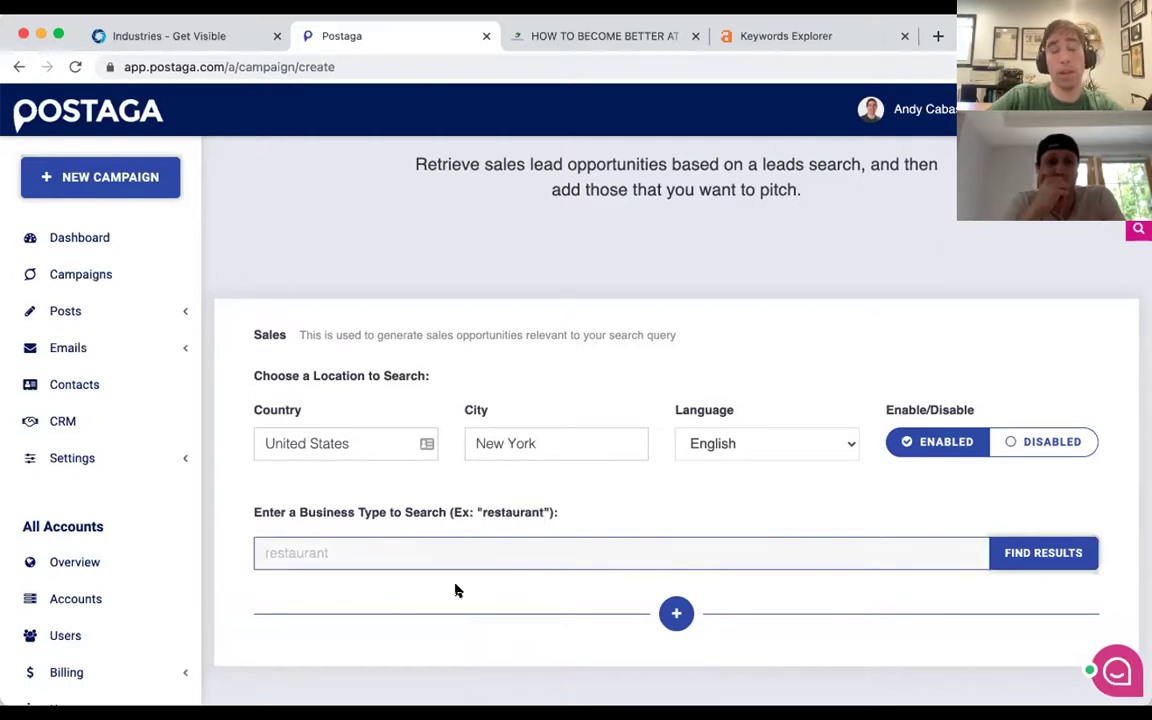
{"action": "type", "text": "persona"}
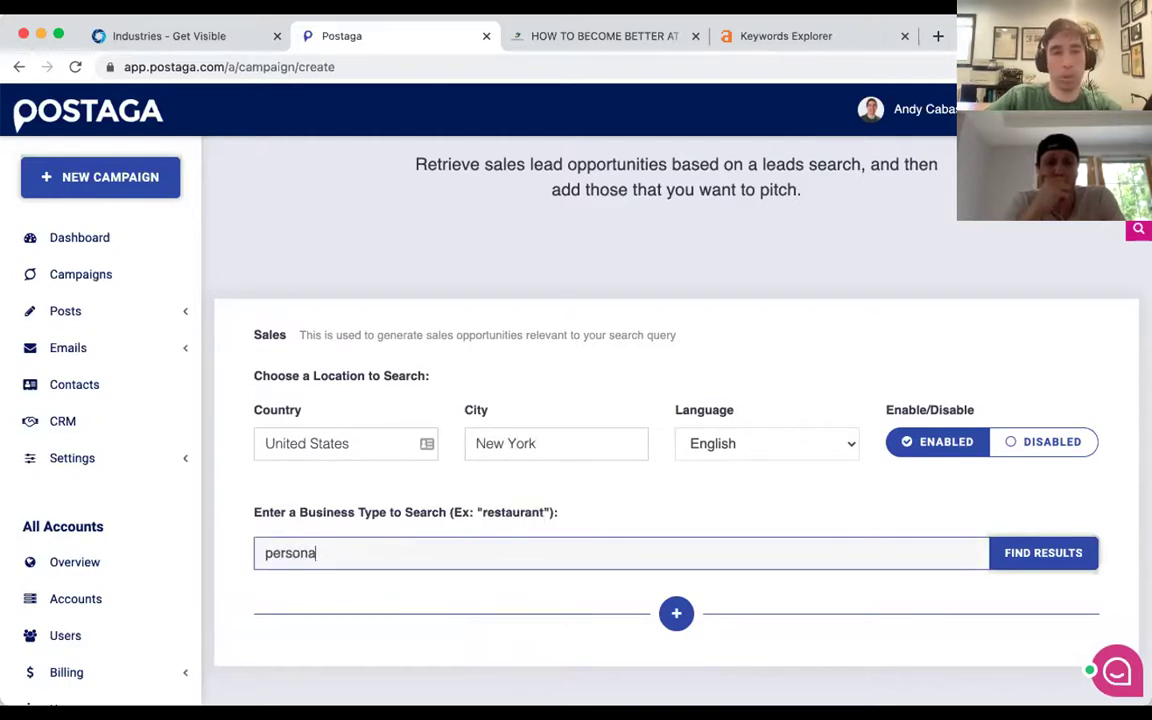
{"action": "type", "text": "l injury law firm"}
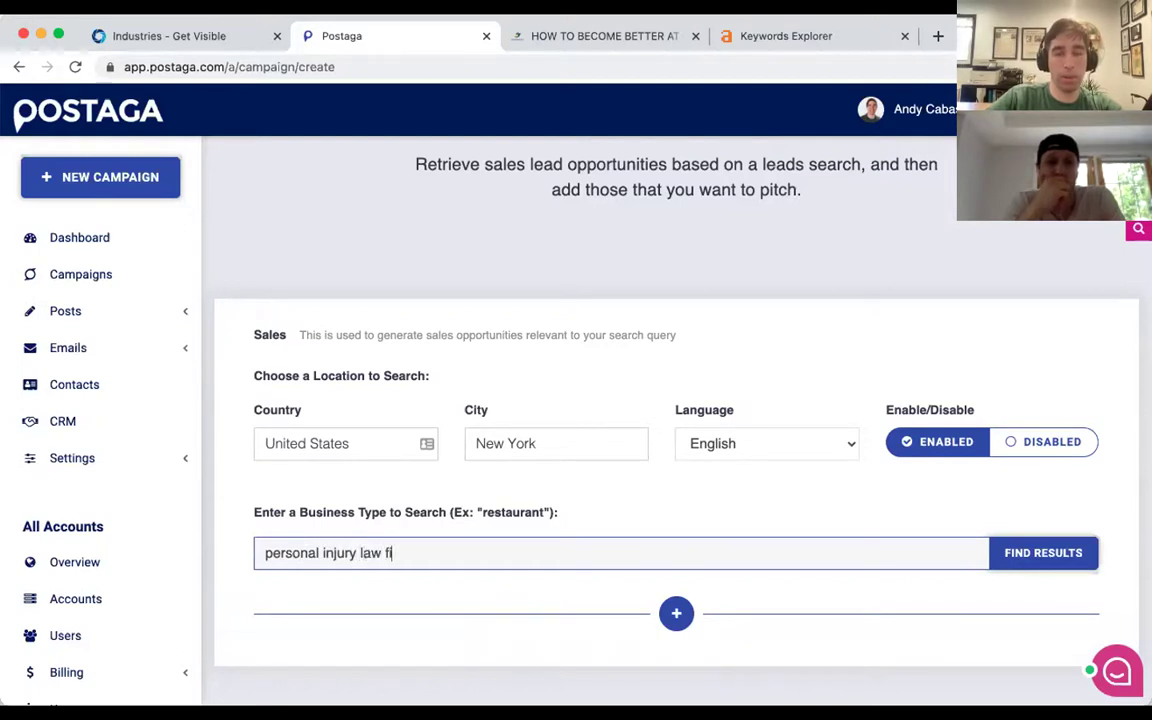
{"action": "left_click", "coordinate": [1010, 552]}
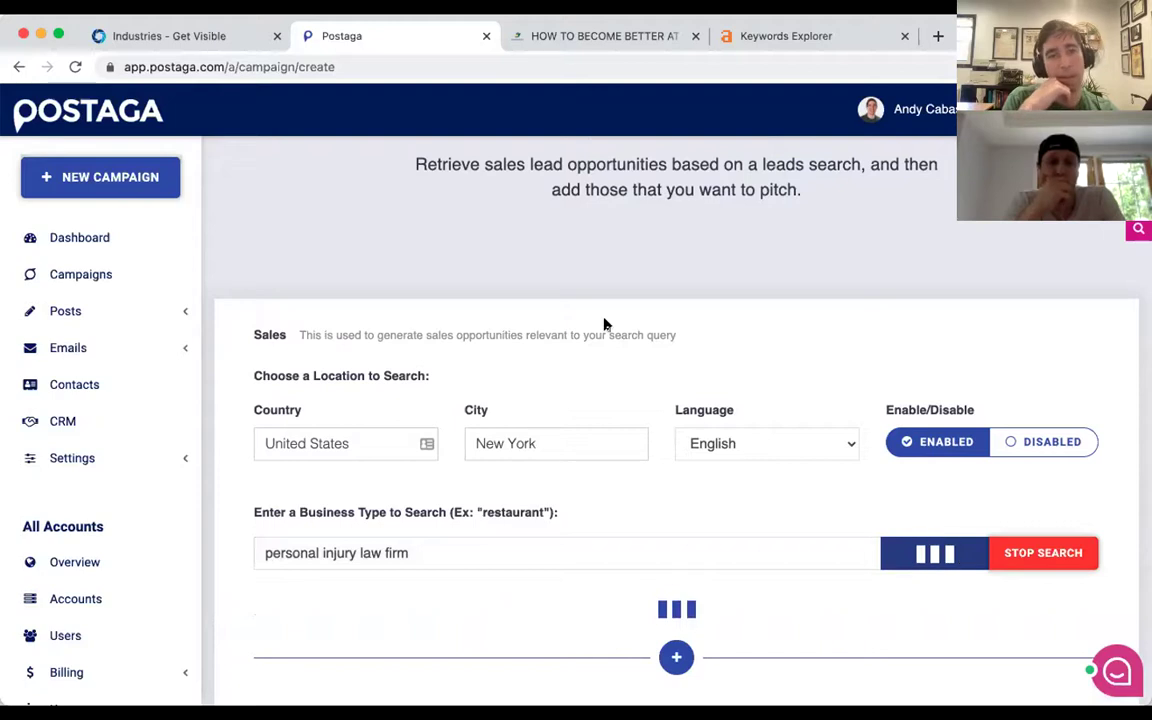
{"action": "scroll", "coordinate": [604, 323], "scroll_direction": "down", "scroll_amount": 2}
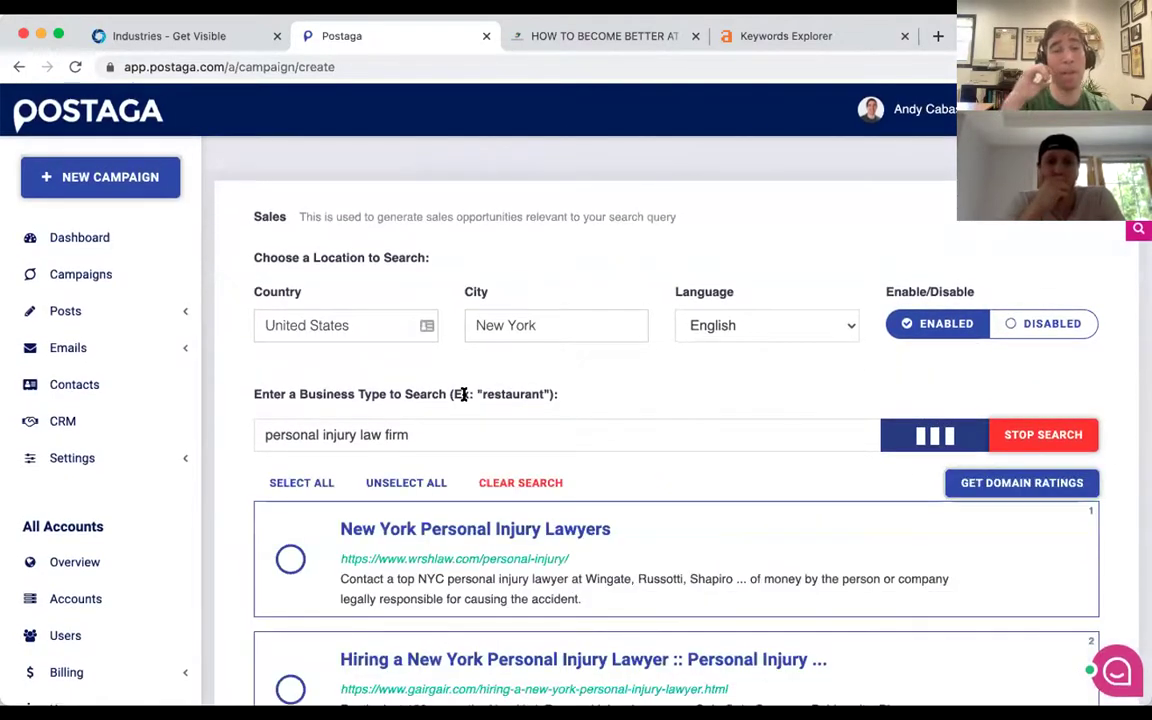
{"action": "scroll", "coordinate": [463, 395], "scroll_direction": "down", "scroll_amount": 2}
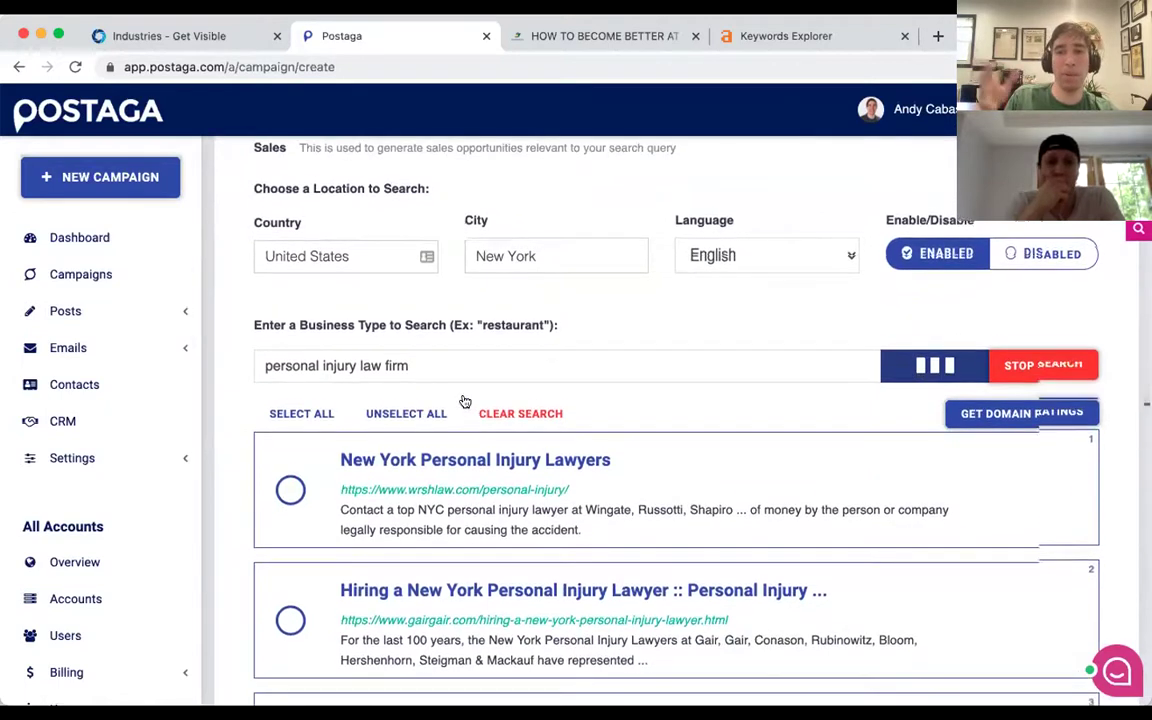
{"action": "scroll", "coordinate": [463, 401], "scroll_direction": "down", "scroll_amount": 1}
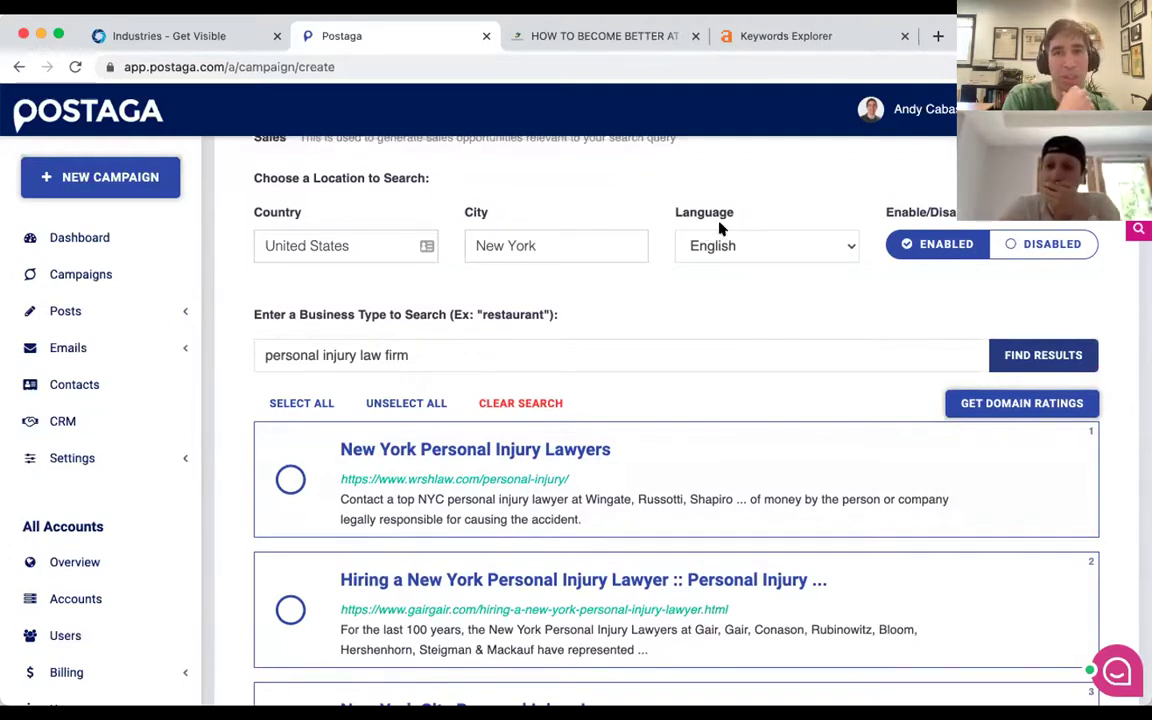
{"action": "scroll", "coordinate": [453, 325], "scroll_direction": "down", "scroll_amount": 1}
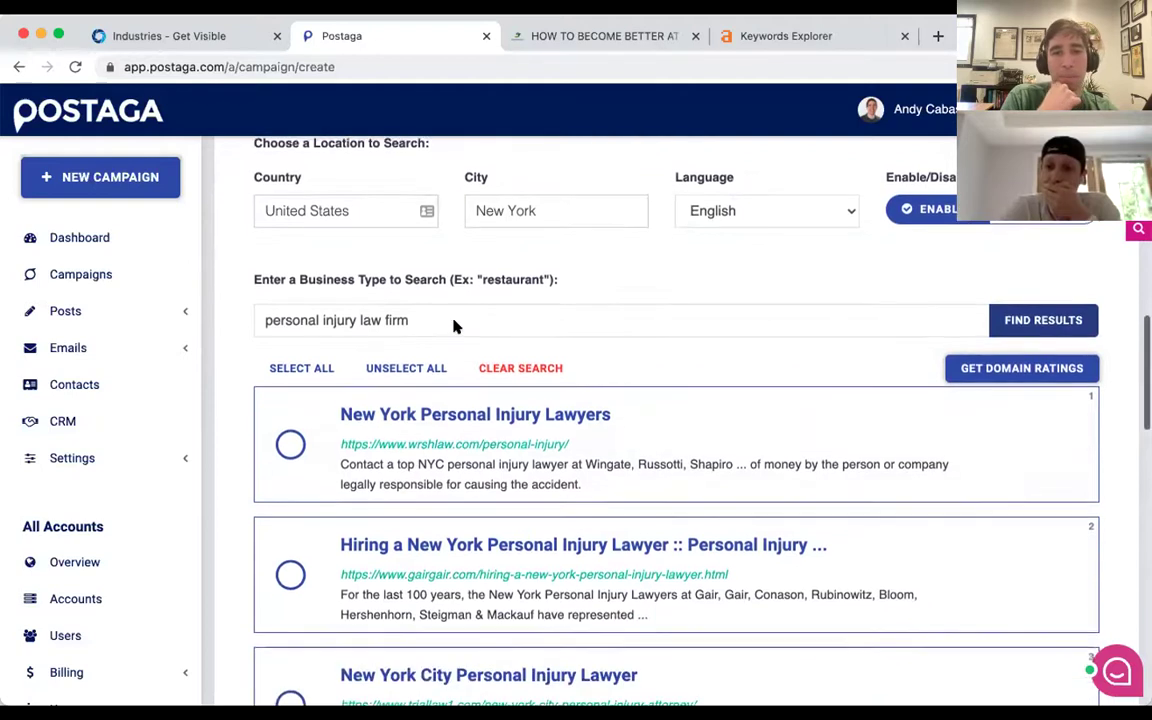
Select seven law firm results, from New York Personal Injury Lawyers through Rothenberg Law Firm.
{"action": "left_click", "coordinate": [289, 425]}
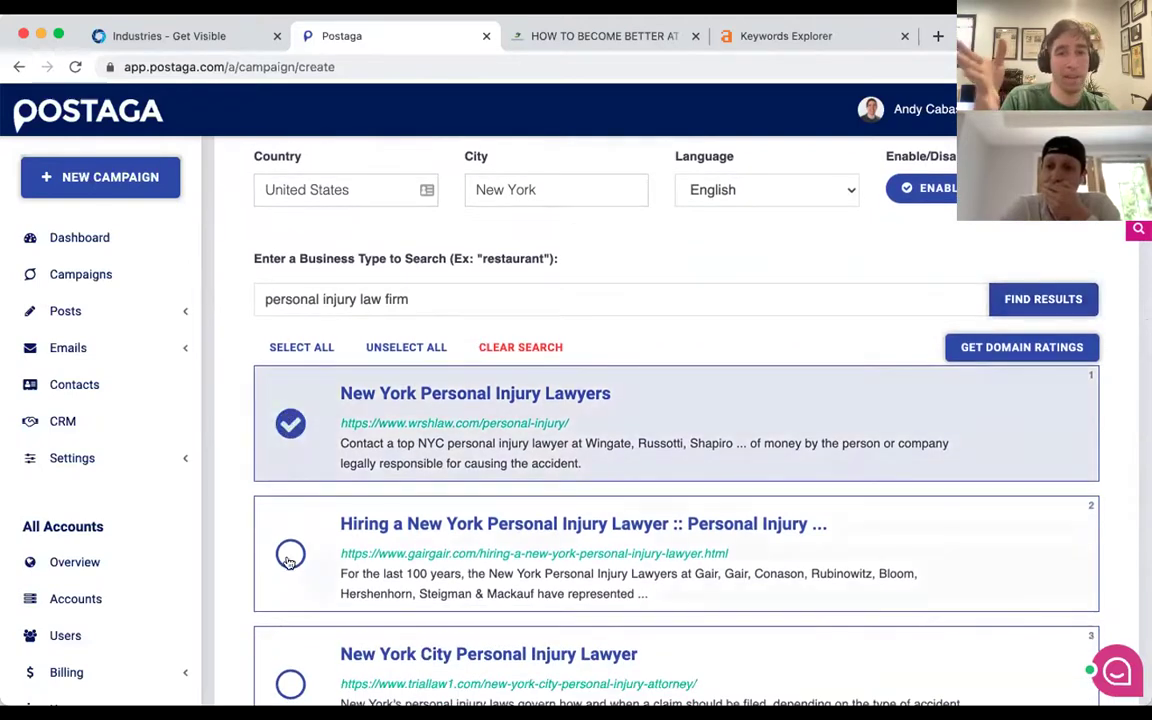
{"action": "left_click", "coordinate": [290, 553]}
{"action": "scroll", "coordinate": [283, 553], "scroll_direction": "down", "scroll_amount": 2}
{"action": "left_click", "coordinate": [283, 553]}
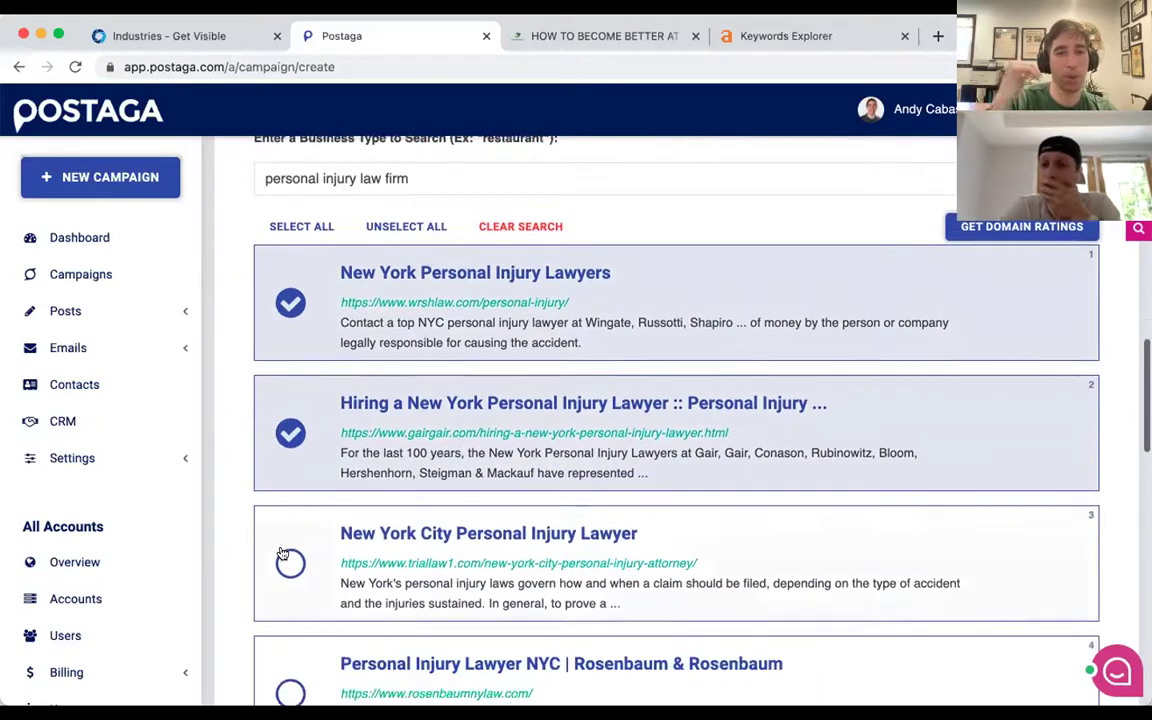
{"action": "scroll", "coordinate": [283, 553], "scroll_direction": "down", "scroll_amount": 2}
{"action": "left_click", "coordinate": [283, 568]}
{"action": "scroll", "coordinate": [283, 568], "scroll_direction": "down", "scroll_amount": 2}
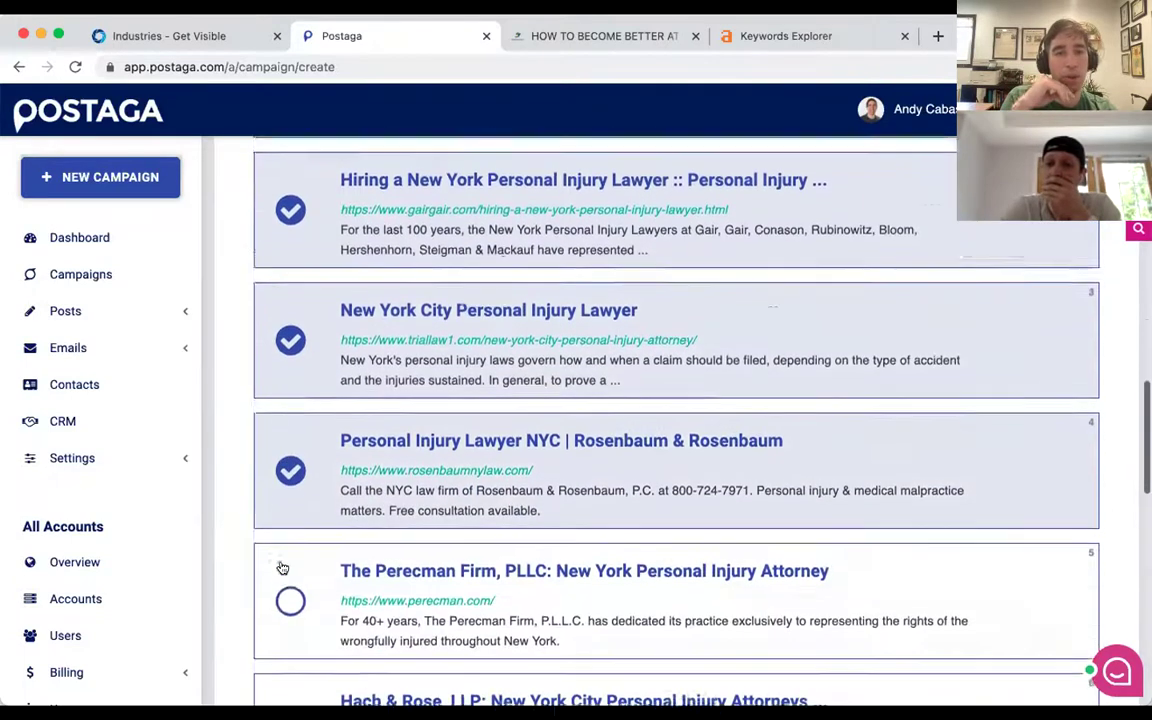
{"action": "left_click", "coordinate": [283, 568]}
{"action": "scroll", "coordinate": [283, 568], "scroll_direction": "down", "scroll_amount": 2}
{"action": "left_click", "coordinate": [283, 568]}
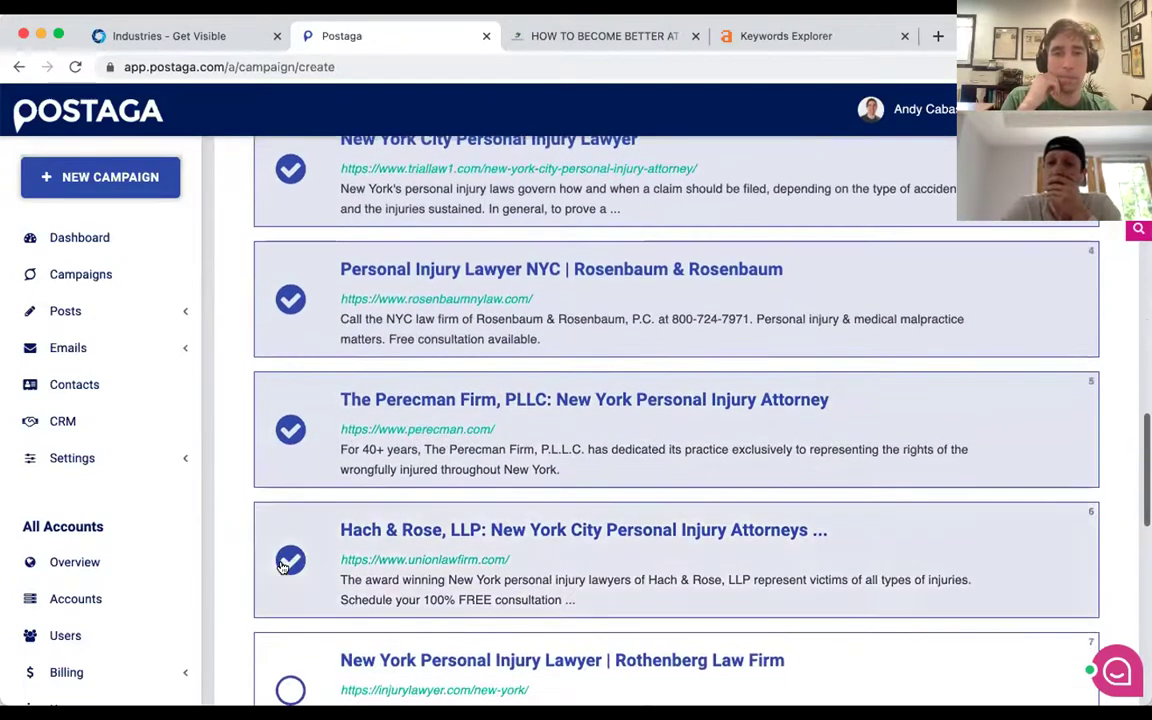
{"action": "scroll", "coordinate": [283, 568], "scroll_direction": "down", "scroll_amount": 2}
{"action": "left_click", "coordinate": [283, 568]}
{"action": "scroll", "coordinate": [283, 568], "scroll_direction": "down", "scroll_amount": 5}
{"action": "scroll", "coordinate": [283, 568], "scroll_direction": "down", "scroll_amount": 3}
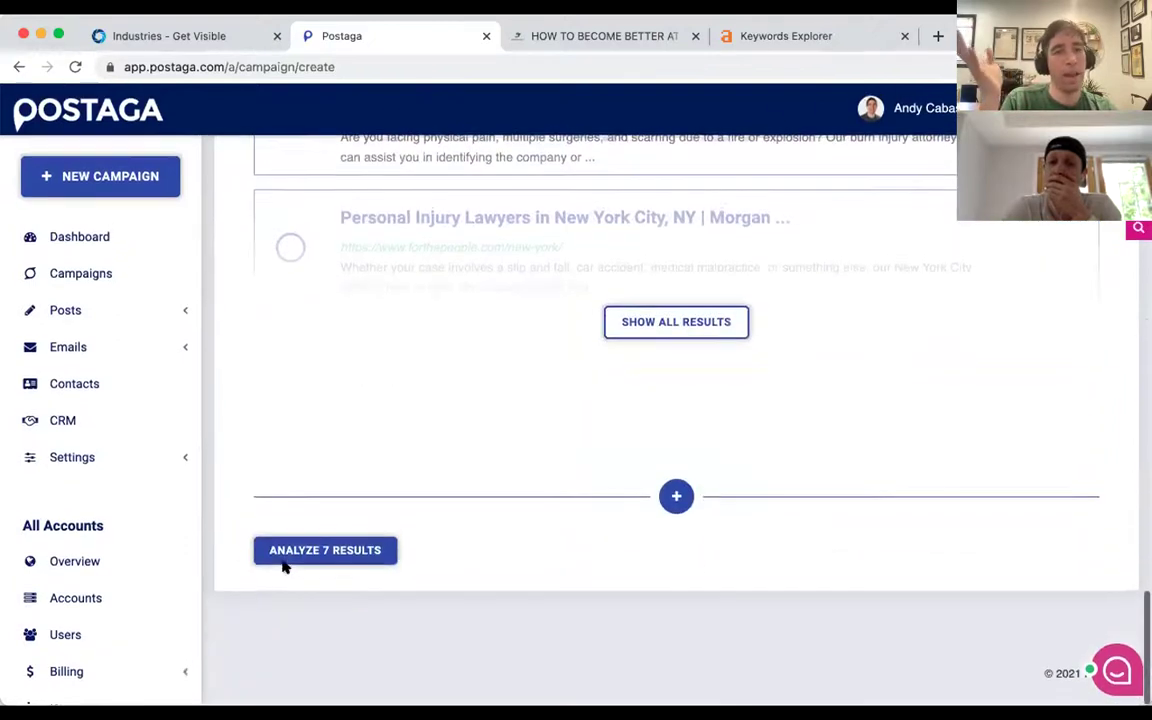
Run ANALYZE 7 RESULTS on the selected personal injury law firm pages.
{"action": "left_click", "coordinate": [300, 551]}
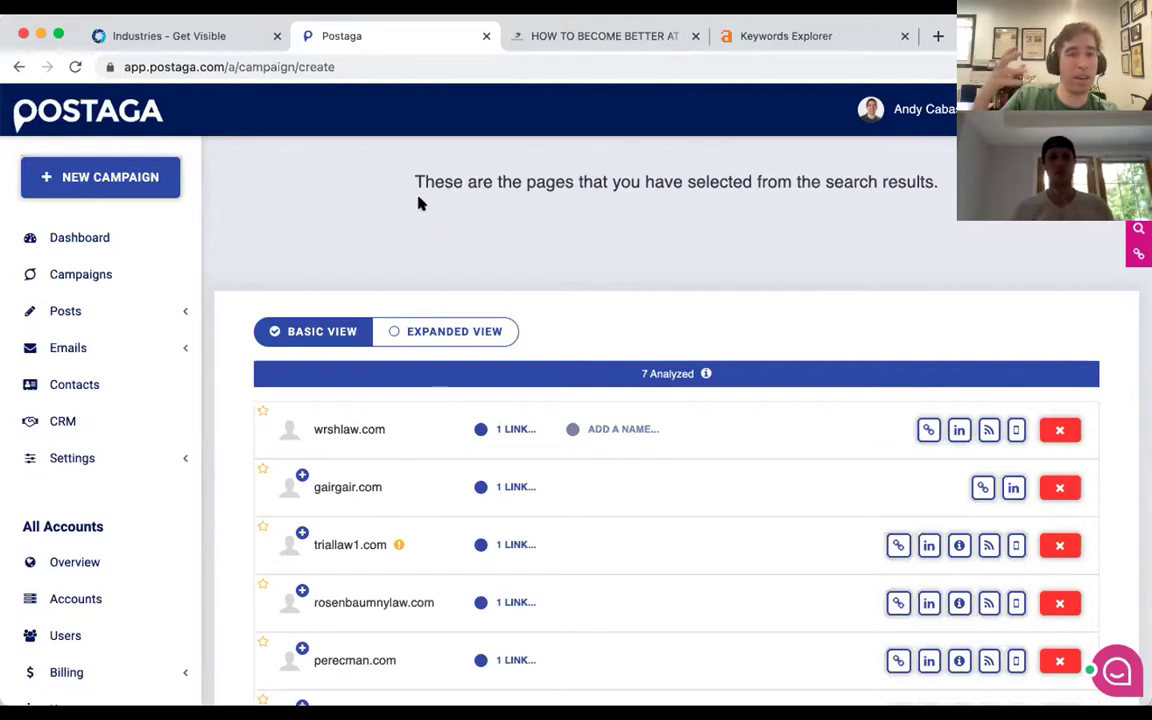
Review the analyzed law firm links, then start a new campaign.
{"action": "scroll", "coordinate": [420, 200], "scroll_direction": "down", "scroll_amount": 1}
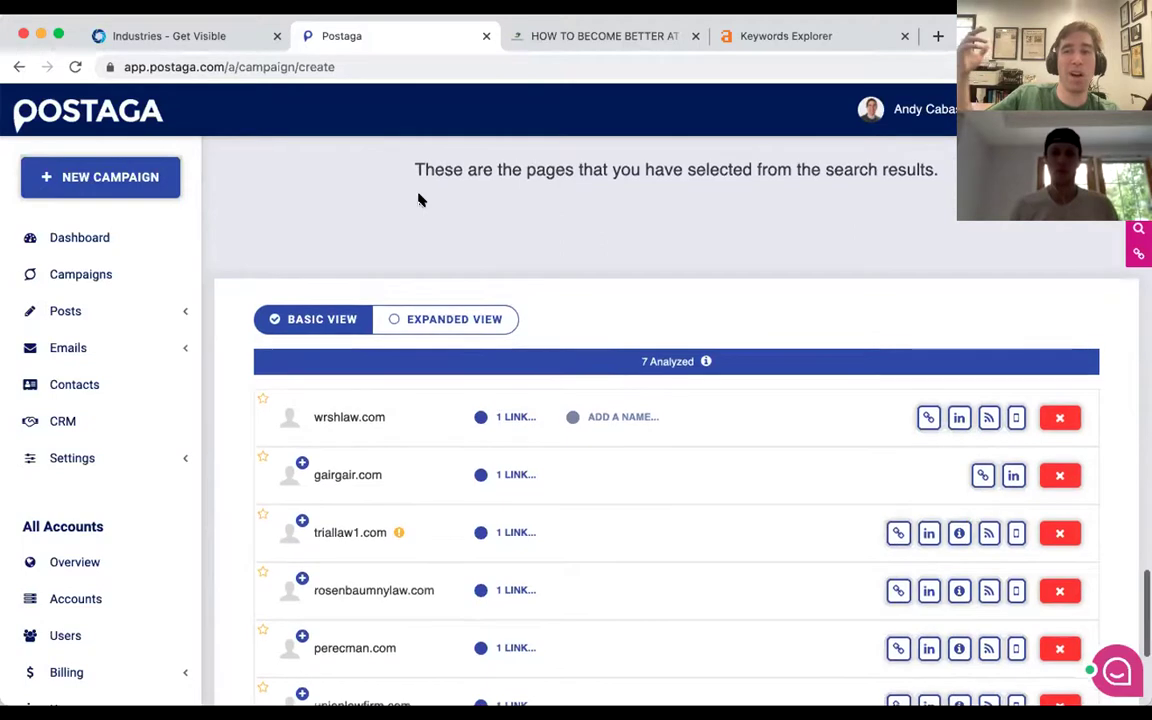
{"action": "scroll", "coordinate": [420, 200], "scroll_direction": "up", "scroll_amount": 3}
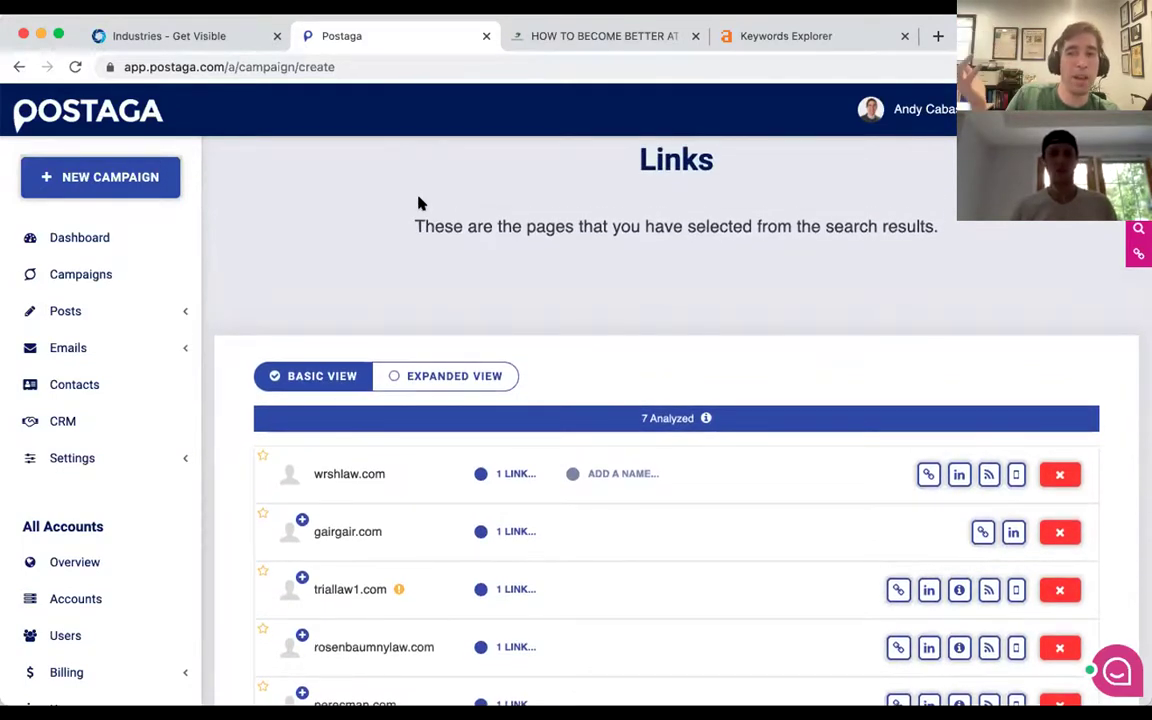
{"action": "scroll", "coordinate": [420, 203], "scroll_direction": "down", "scroll_amount": 2}
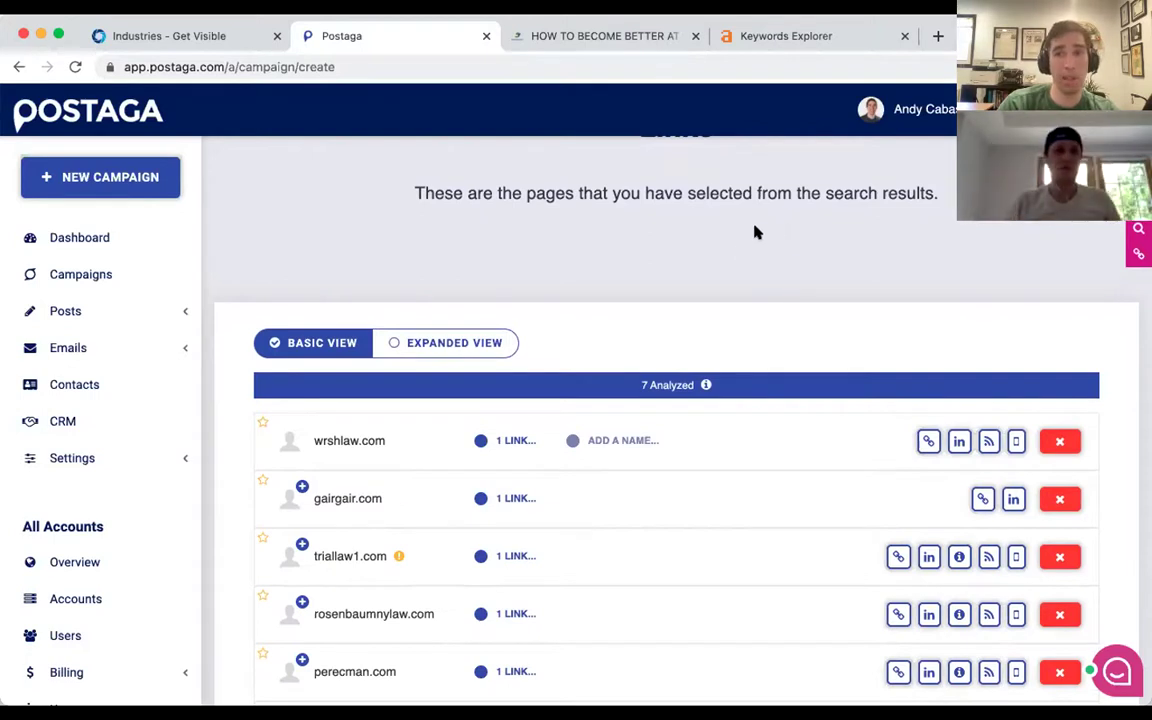
{"action": "scroll", "coordinate": [640, 430], "scroll_direction": "down", "scroll_amount": 2}
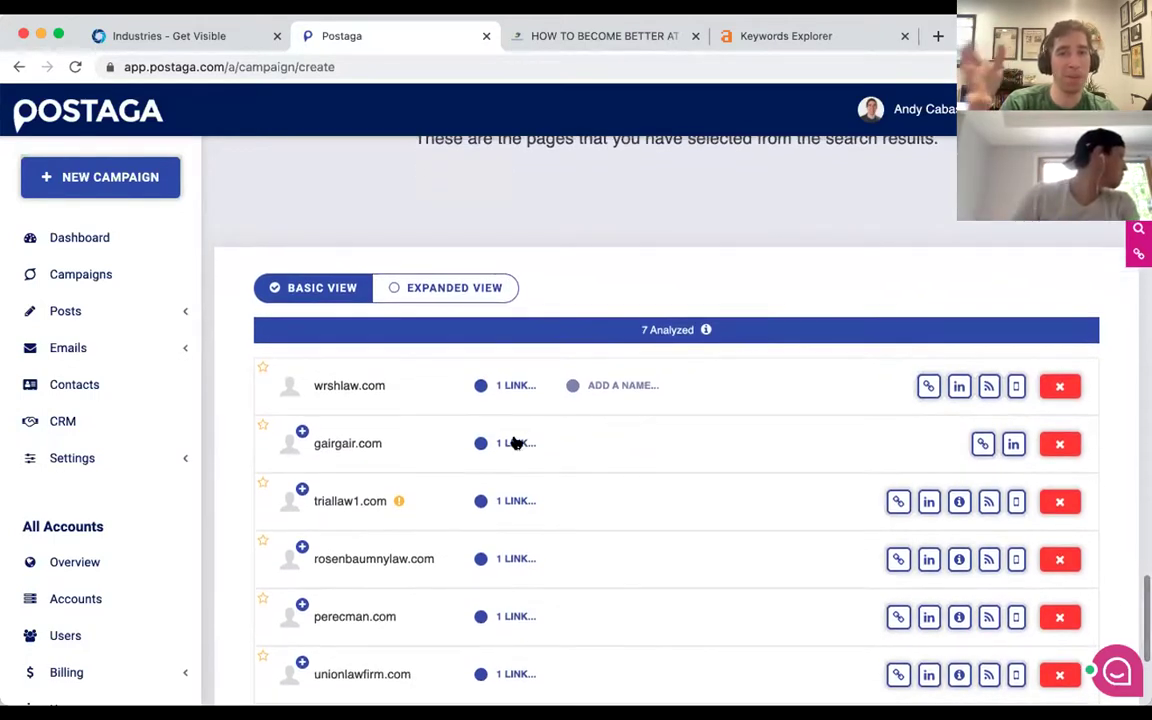
{"action": "scroll", "coordinate": [512, 390], "scroll_direction": "down", "scroll_amount": 1}
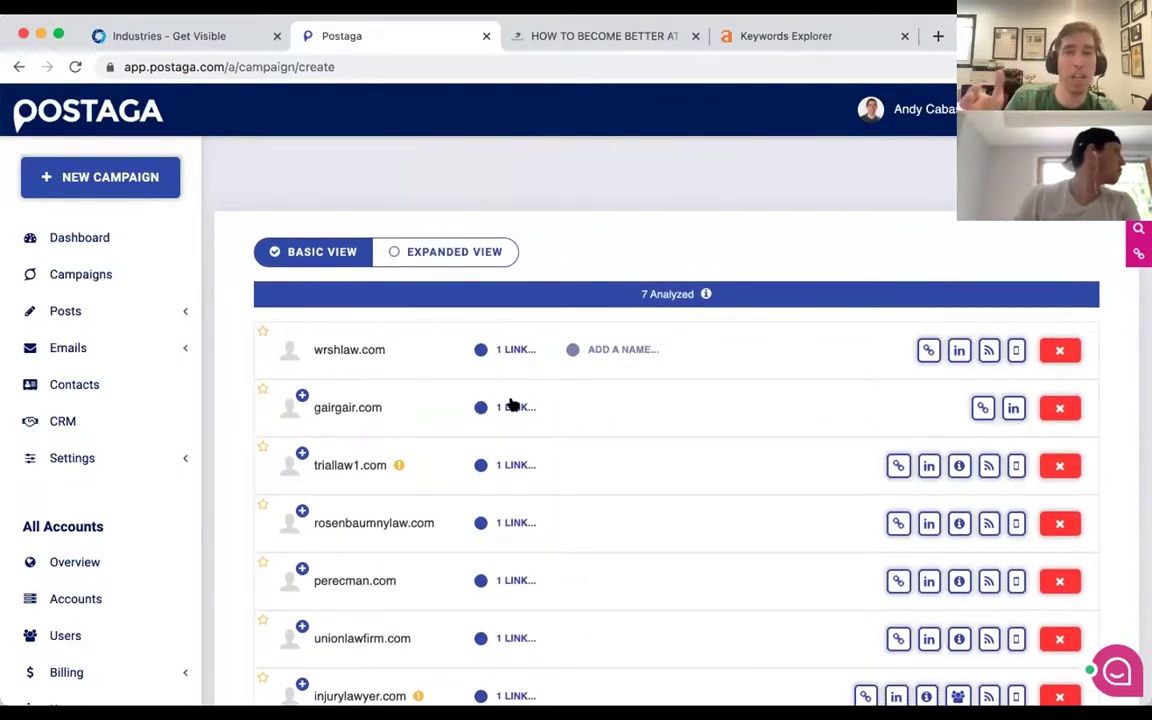
{"action": "scroll", "coordinate": [489, 406], "scroll_direction": "down", "scroll_amount": 2}
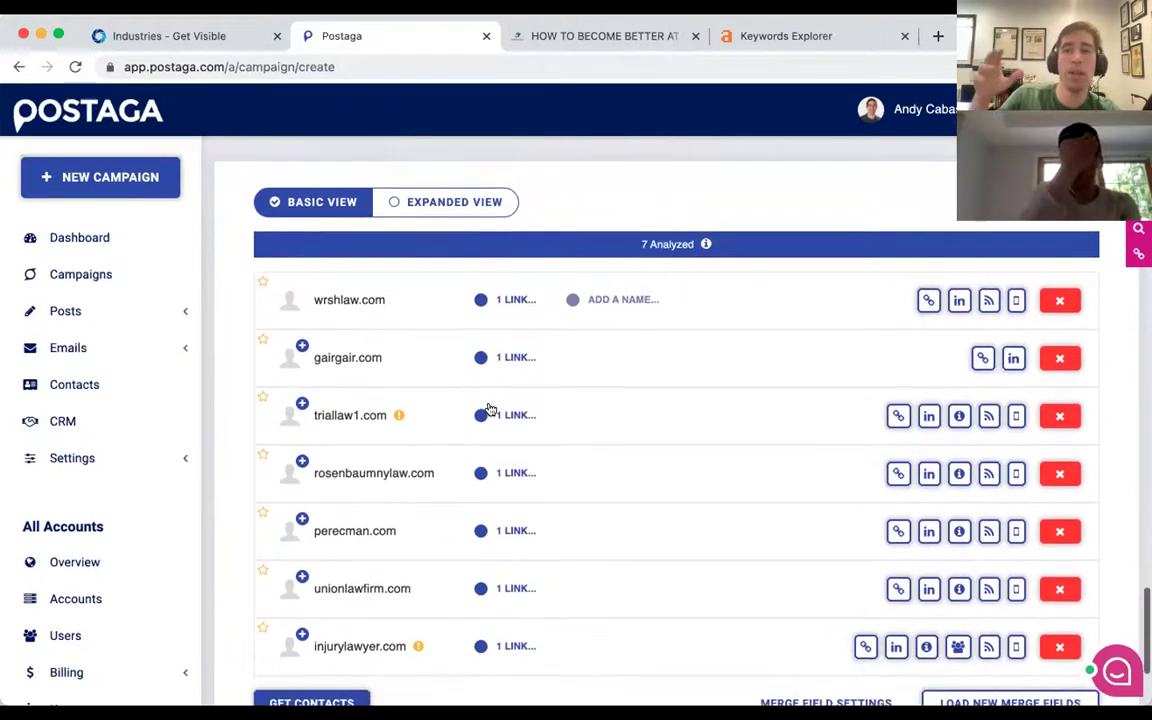
{"action": "scroll", "coordinate": [489, 409], "scroll_direction": "down", "scroll_amount": 3}
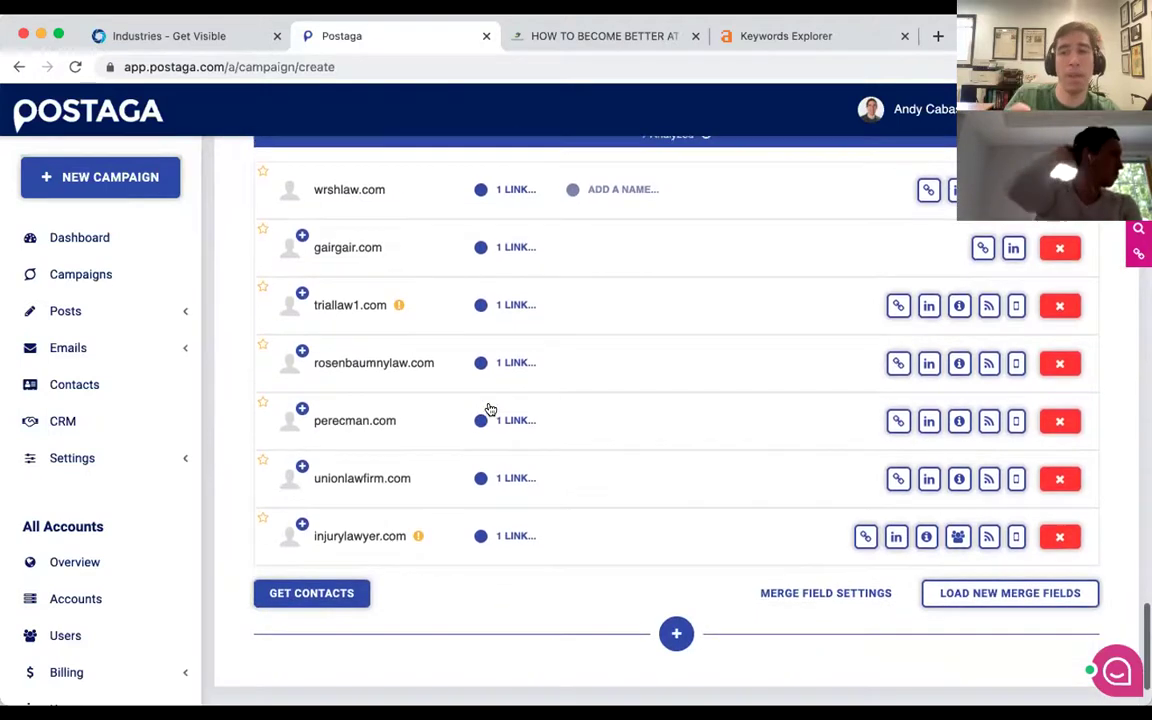
{"action": "scroll", "coordinate": [489, 409], "scroll_direction": "up", "scroll_amount": 3}
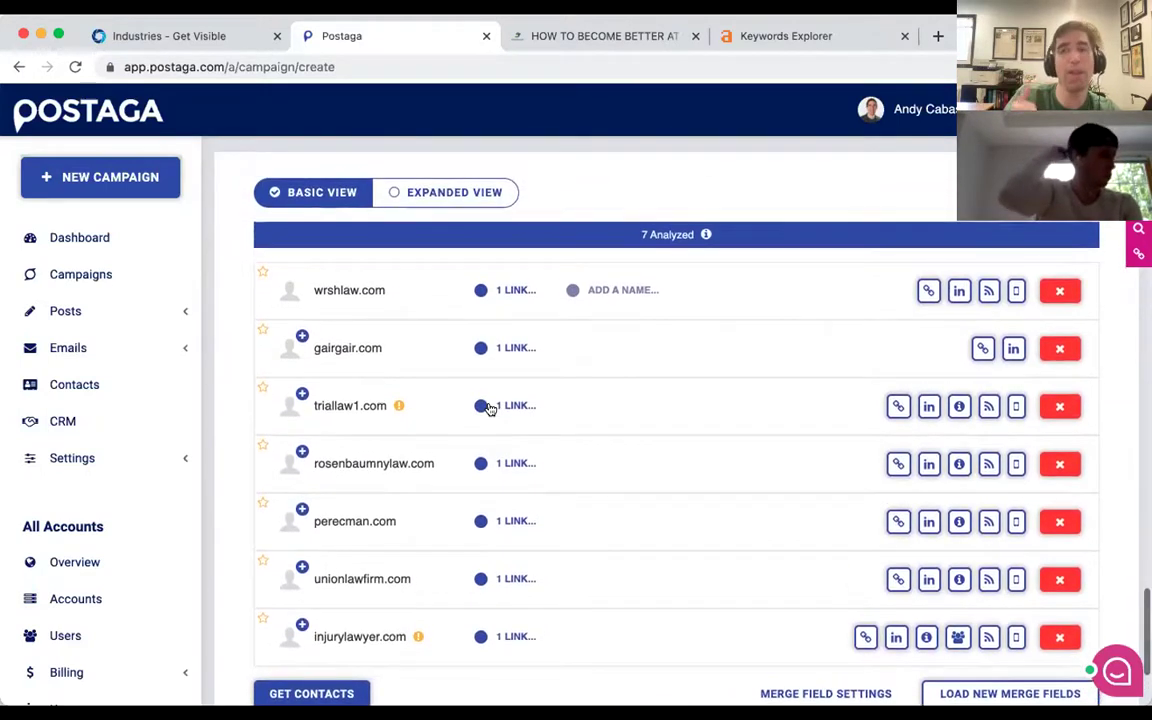
{"action": "scroll", "coordinate": [558, 377], "scroll_direction": "down", "scroll_amount": 1}
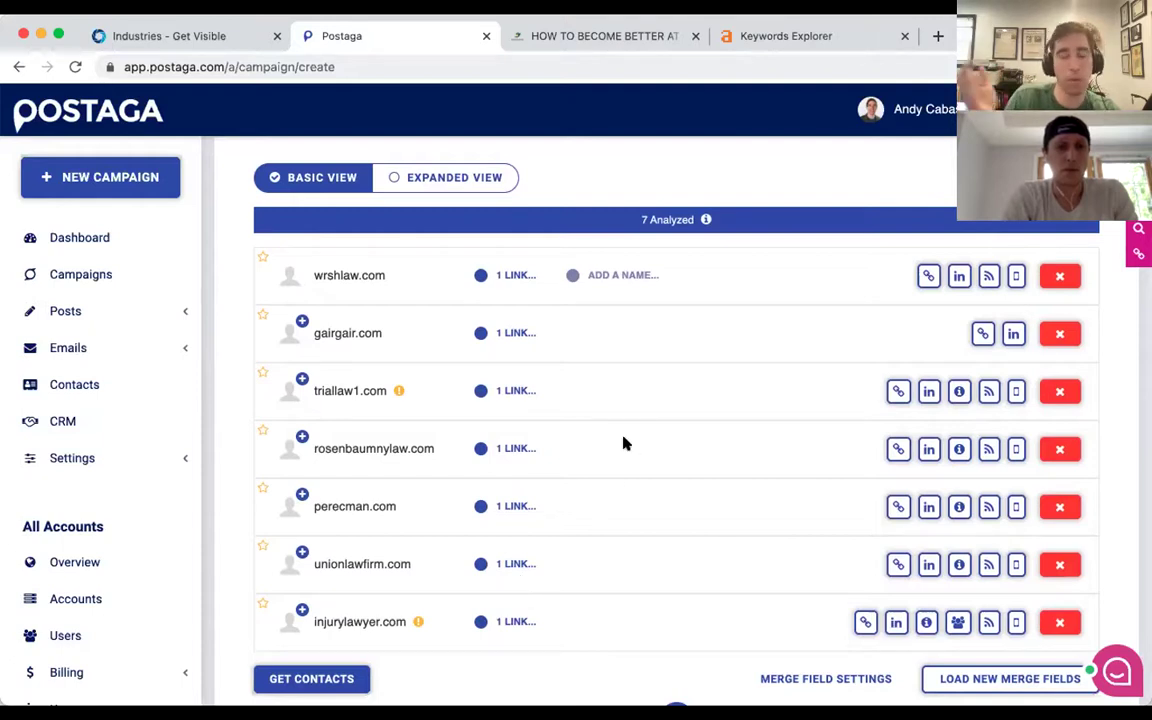
{"action": "scroll", "coordinate": [623, 443], "scroll_direction": "up", "scroll_amount": 1}
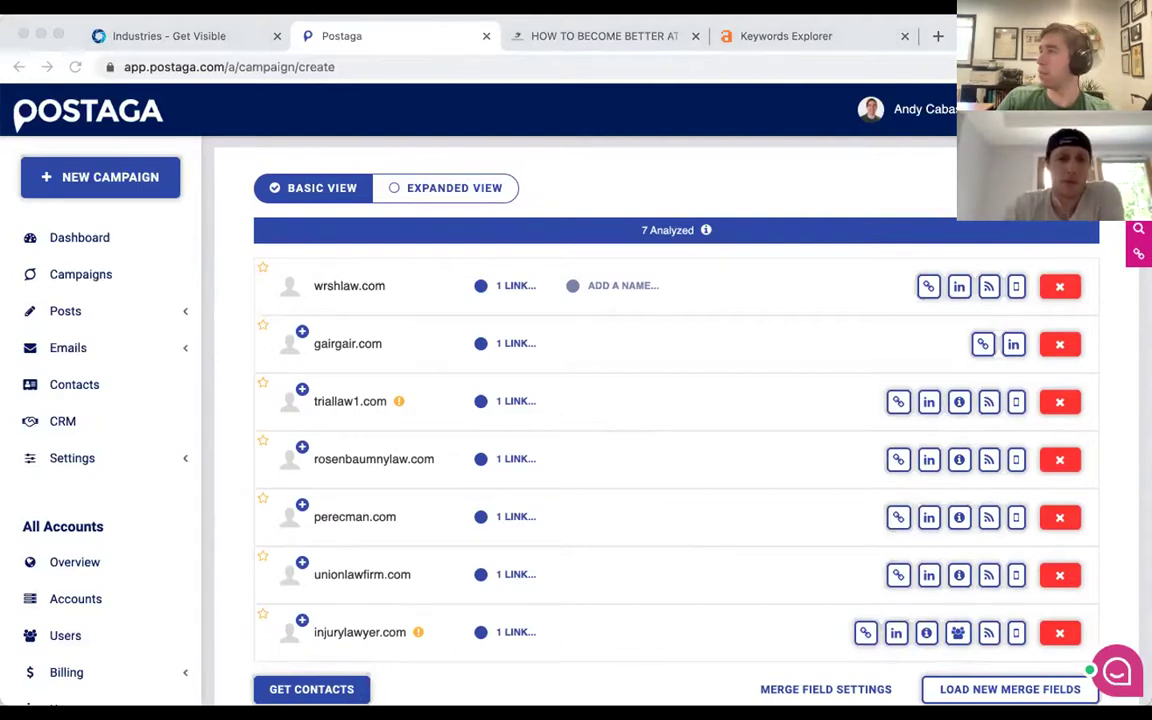
{"action": "left_click", "coordinate": [82, 176]}
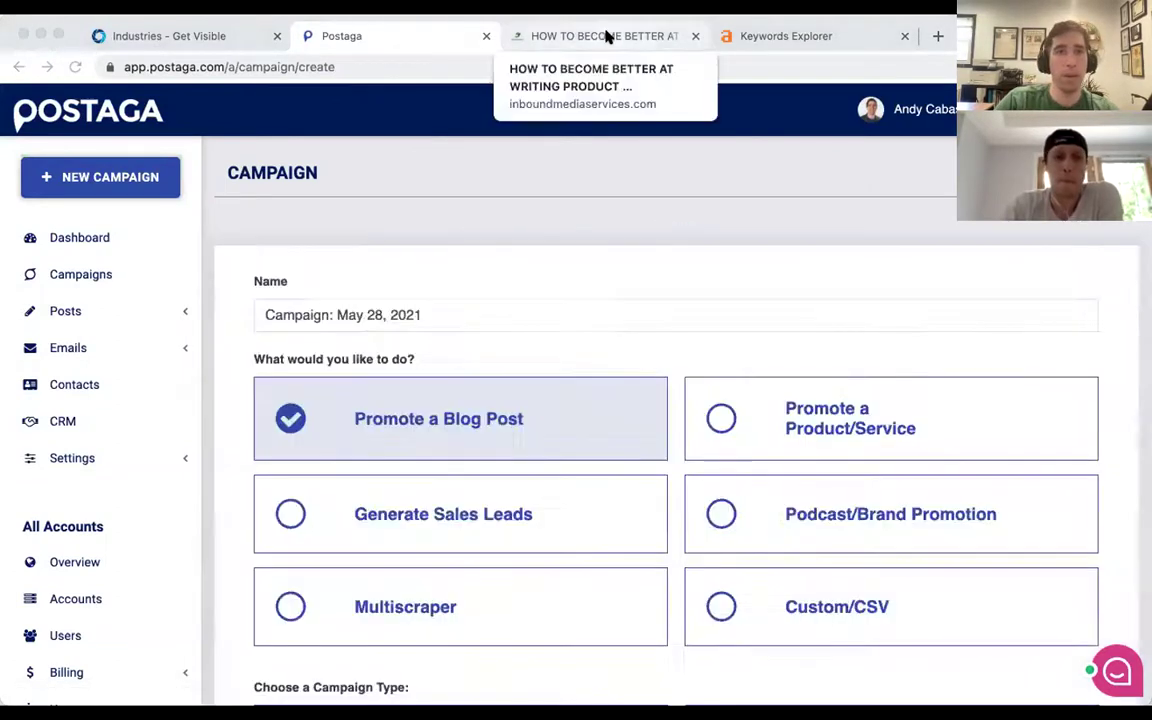
Load audiencemagnet.com in the Inbound Media article tab.
{"action": "left_click", "coordinate": [607, 36]}
{"action": "type", "text": "audiencemagnet.com"}
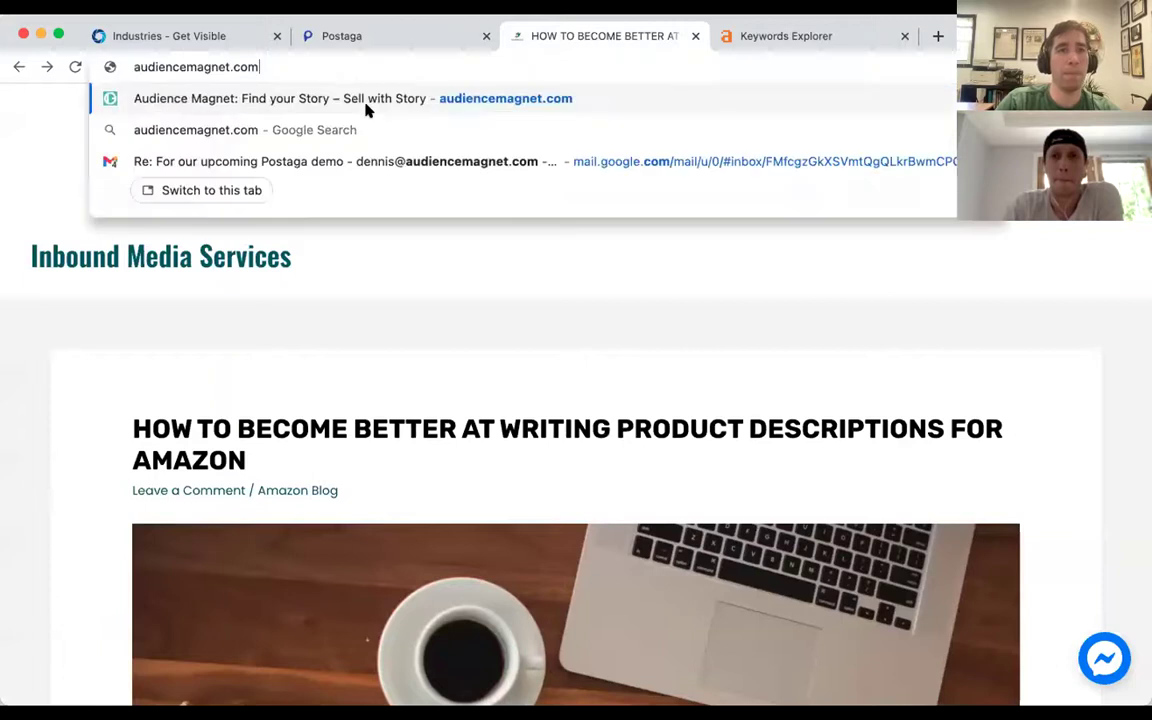
{"action": "key", "text": "Return"}
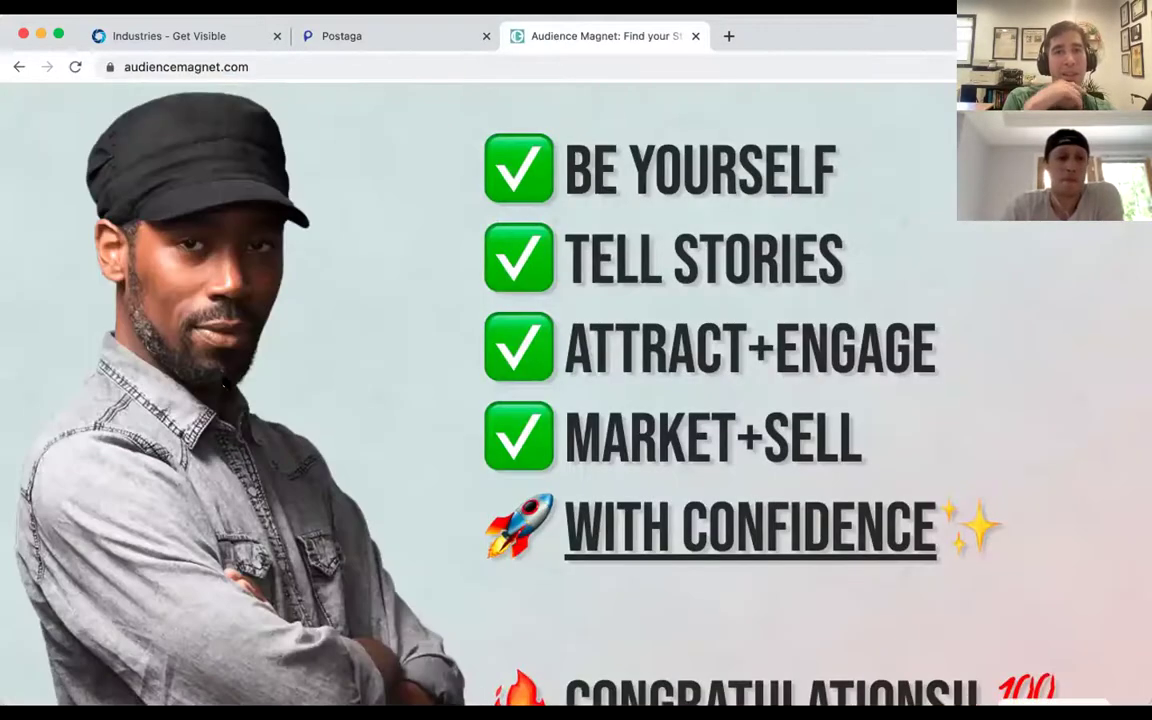
Read through the storytelling masterclass page, then return to the Postaga campaign tab.
{"action": "scroll", "coordinate": [195, 424], "scroll_direction": "down", "scroll_amount": 5}
{"action": "scroll", "coordinate": [195, 424], "scroll_direction": "down", "scroll_amount": 10}
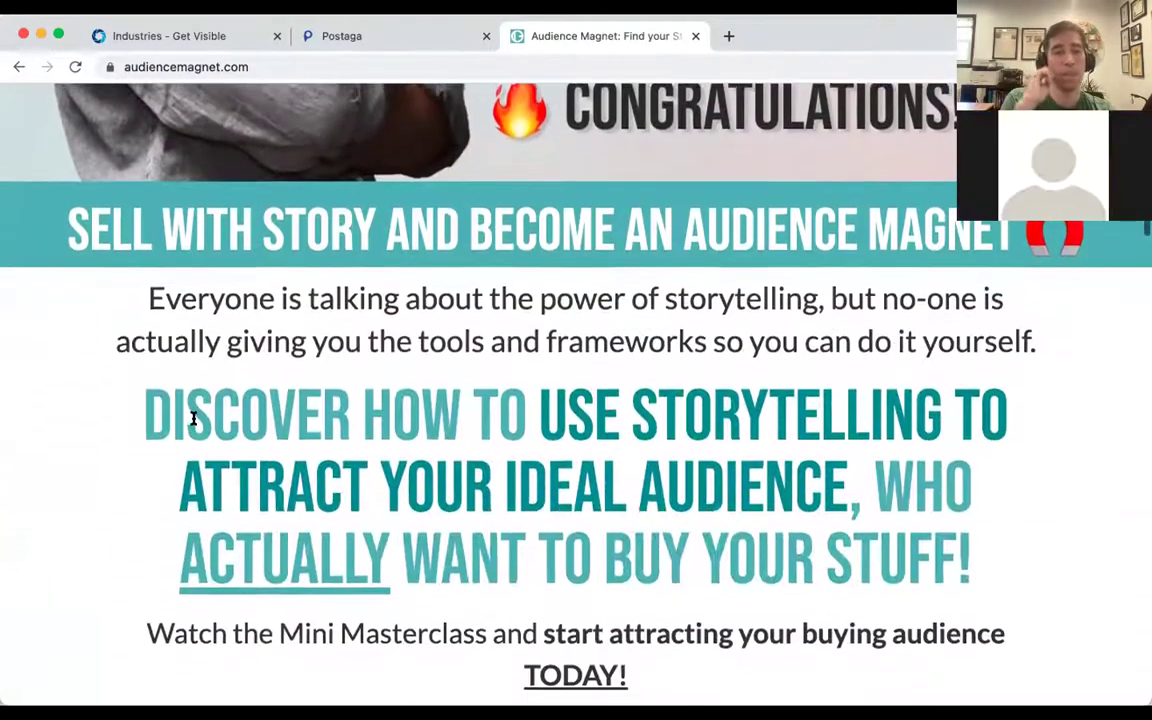
{"action": "scroll", "coordinate": [193, 418], "scroll_direction": "down", "scroll_amount": 5}
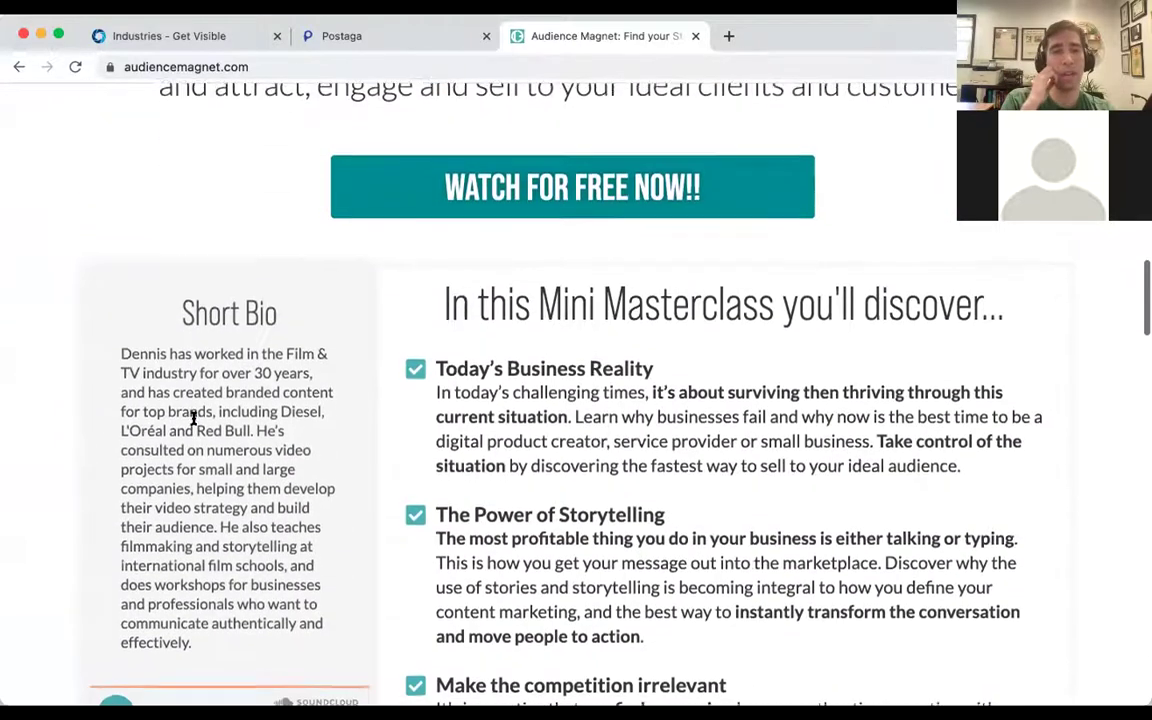
{"action": "scroll", "coordinate": [195, 422], "scroll_direction": "down", "scroll_amount": 6}
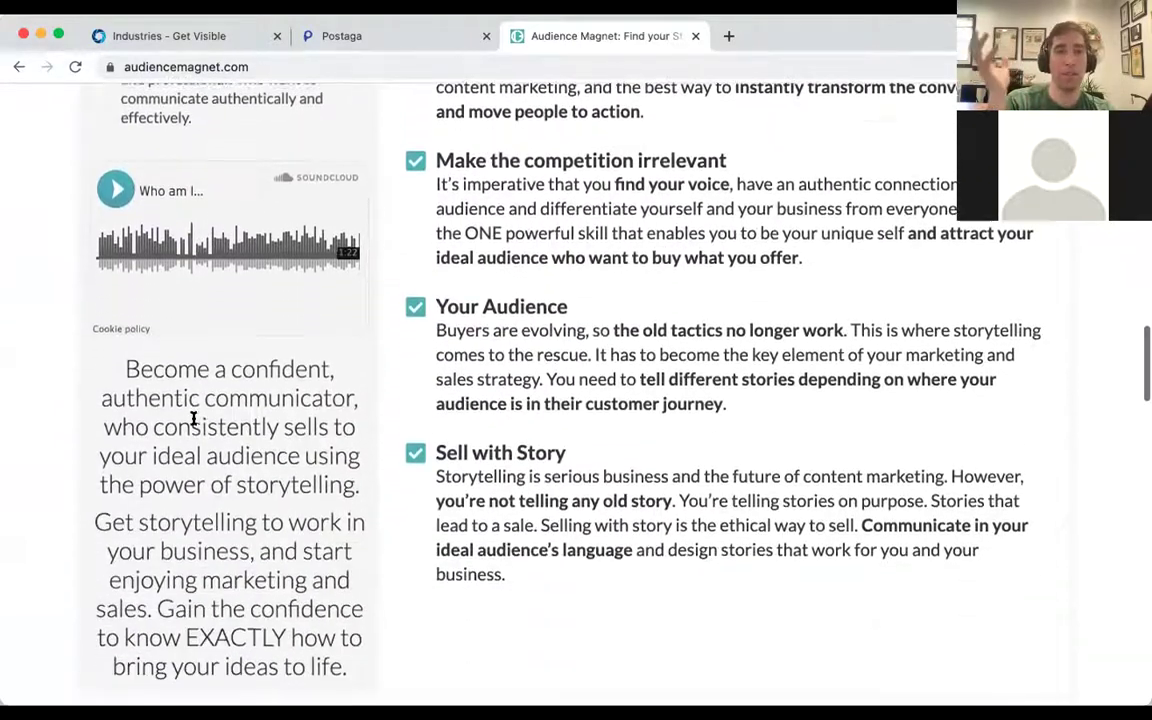
{"action": "scroll", "coordinate": [195, 422], "scroll_direction": "down", "scroll_amount": 3}
{"action": "scroll", "coordinate": [194, 420], "scroll_direction": "up", "scroll_amount": 20}
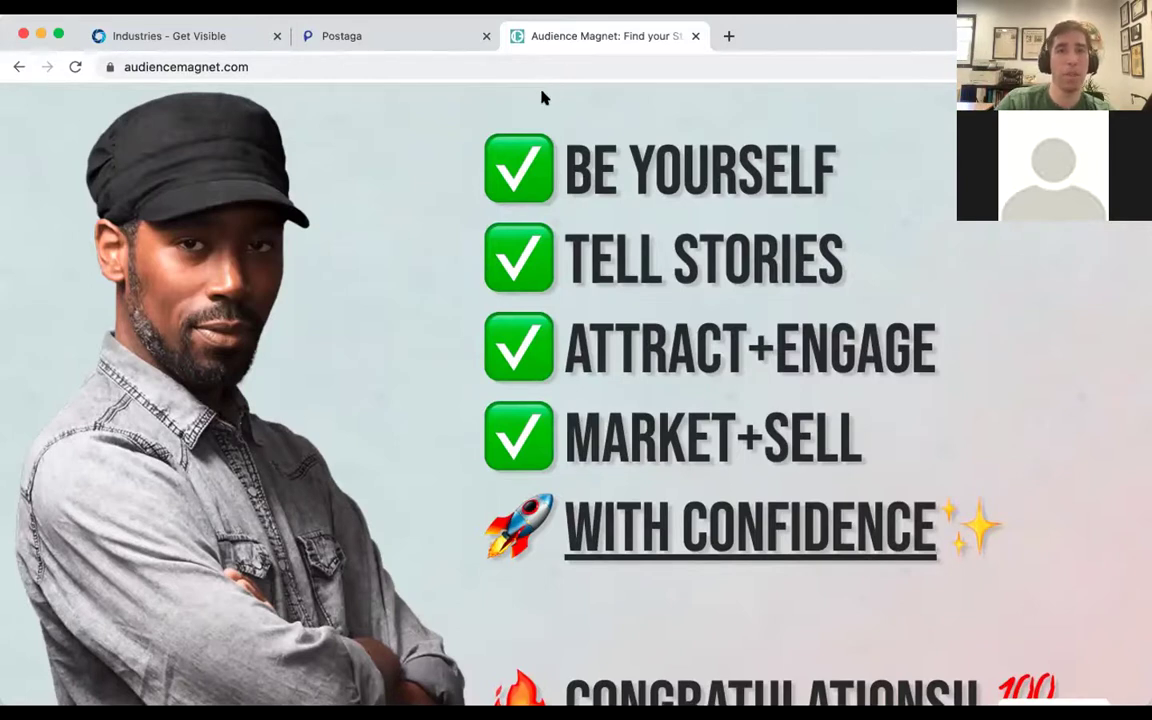
{"action": "key", "text": "ctrl+shift+Tab"}
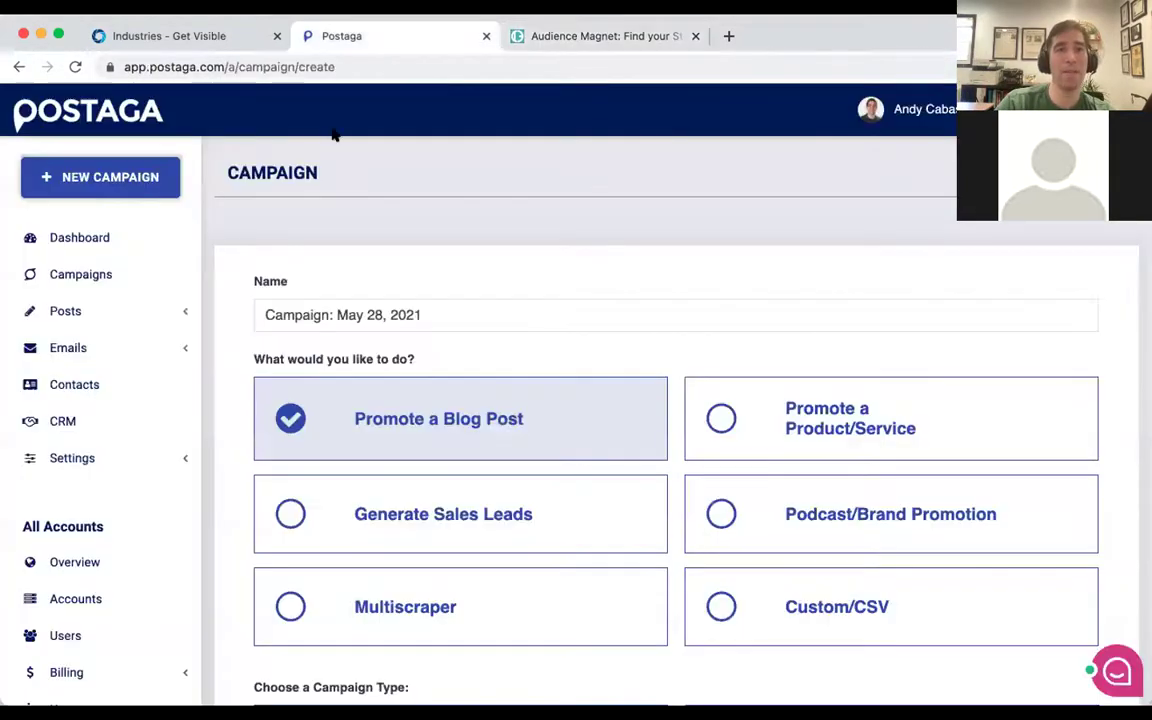
Close the 'Industries - Get Visible' tab and choose Podcast/Brand Promotion as the campaign goal.
{"action": "left_click", "coordinate": [276, 39]}
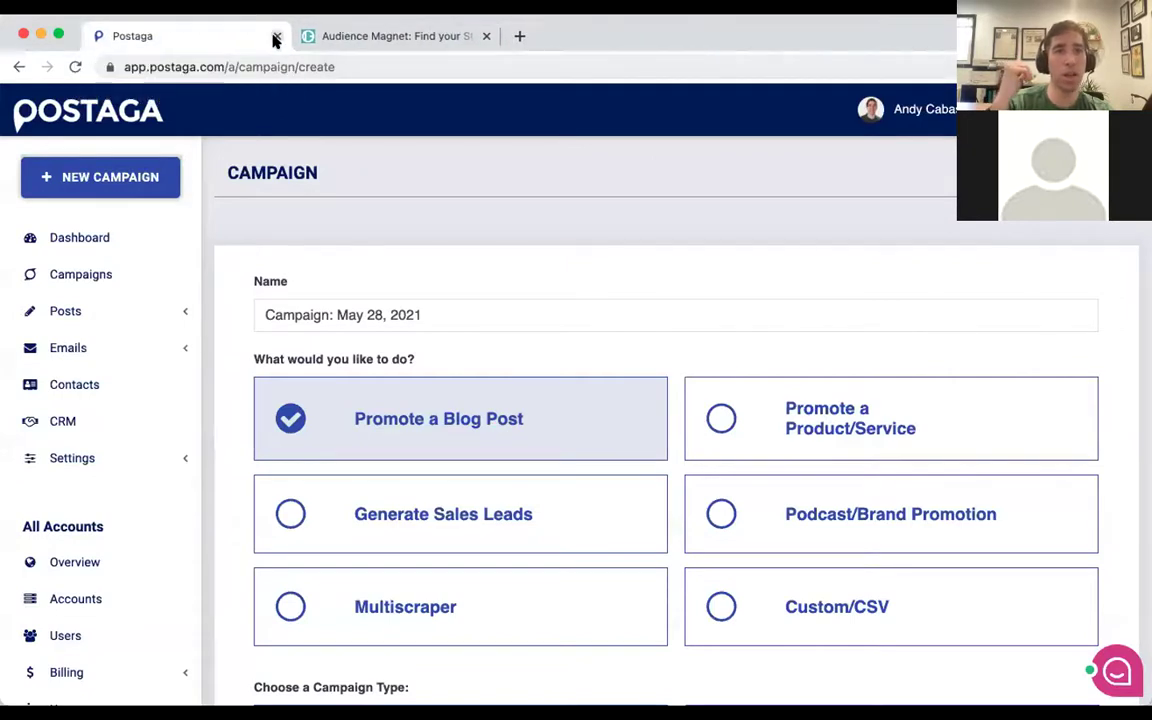
{"action": "left_click", "coordinate": [795, 529]}
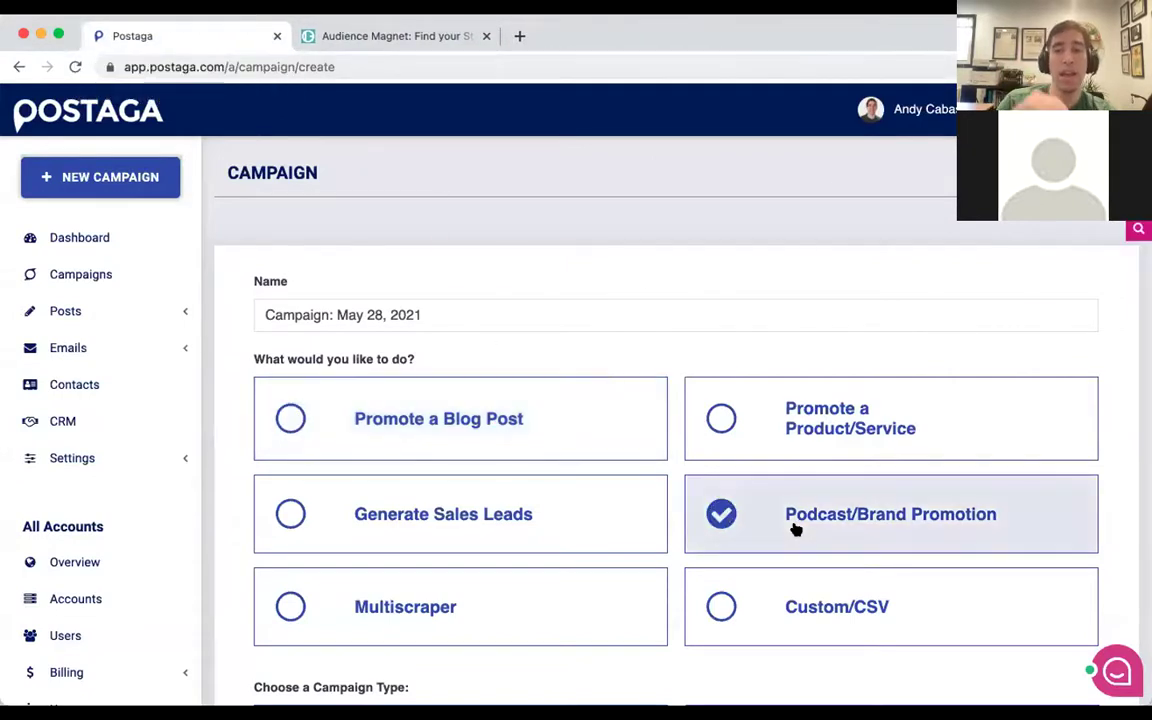
{"action": "scroll", "coordinate": [789, 514], "scroll_direction": "down", "scroll_amount": 2}
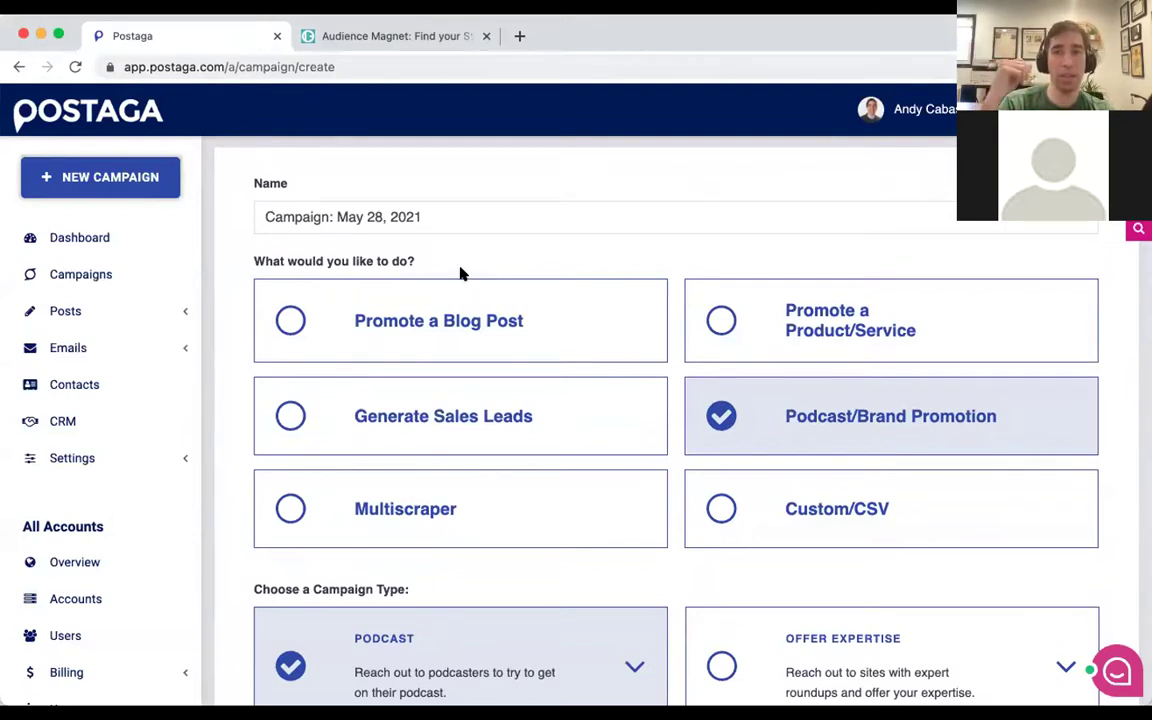
{"action": "scroll", "coordinate": [455, 271], "scroll_direction": "up", "scroll_amount": 1}
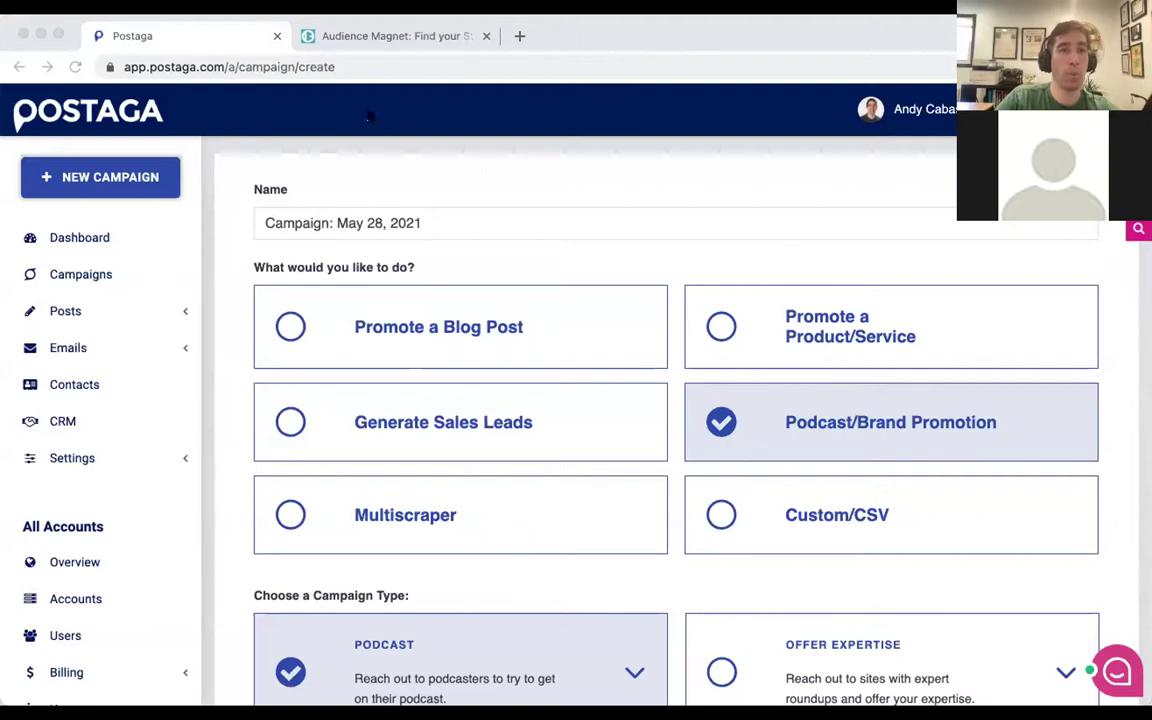
{"action": "left_click", "coordinate": [330, 68]}
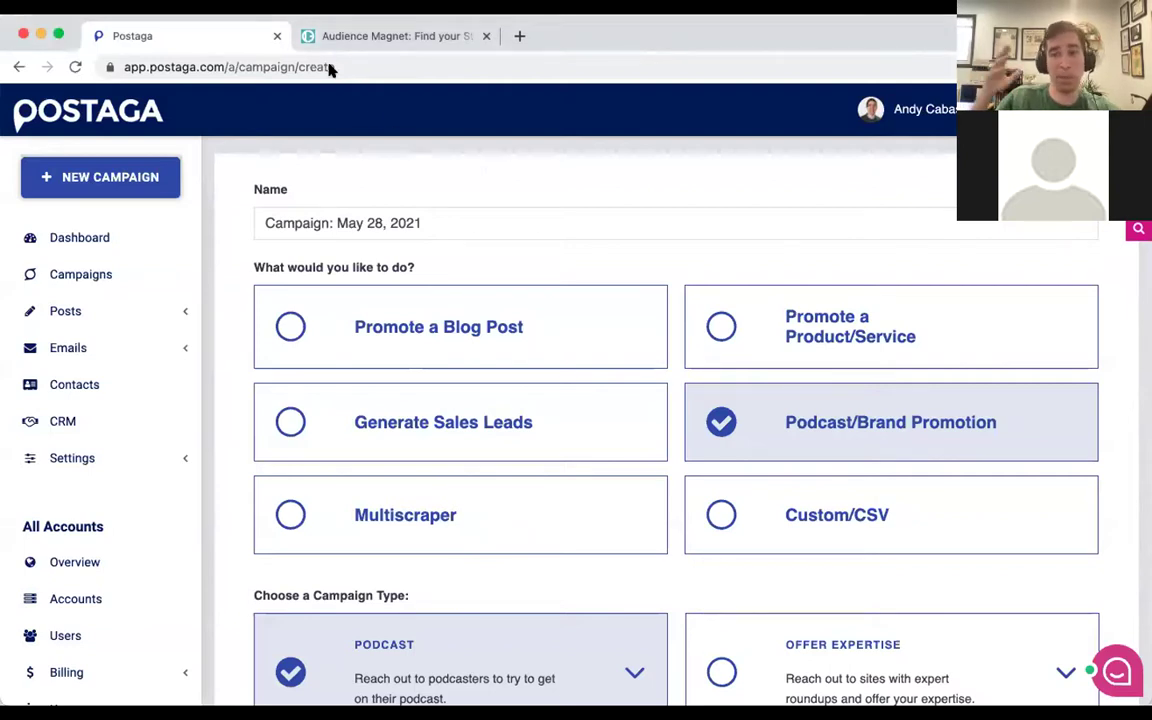
{"action": "scroll", "coordinate": [845, 410], "scroll_direction": "down", "scroll_amount": 1}
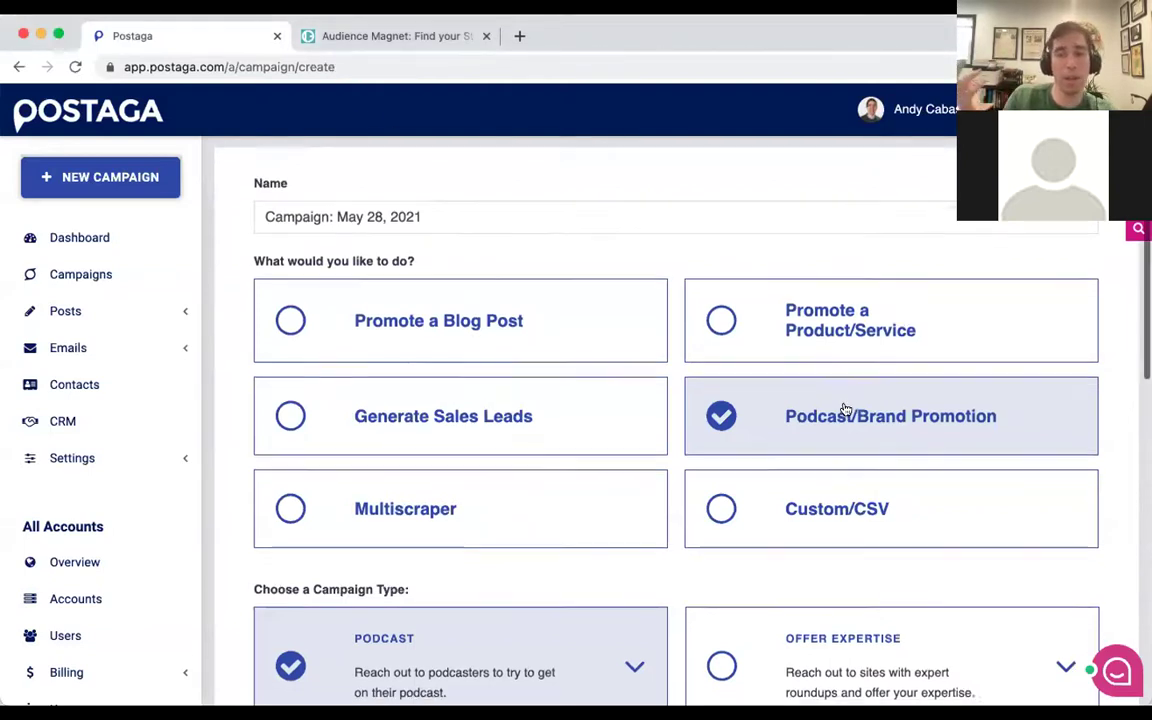
{"action": "scroll", "coordinate": [845, 410], "scroll_direction": "down", "scroll_amount": 1}
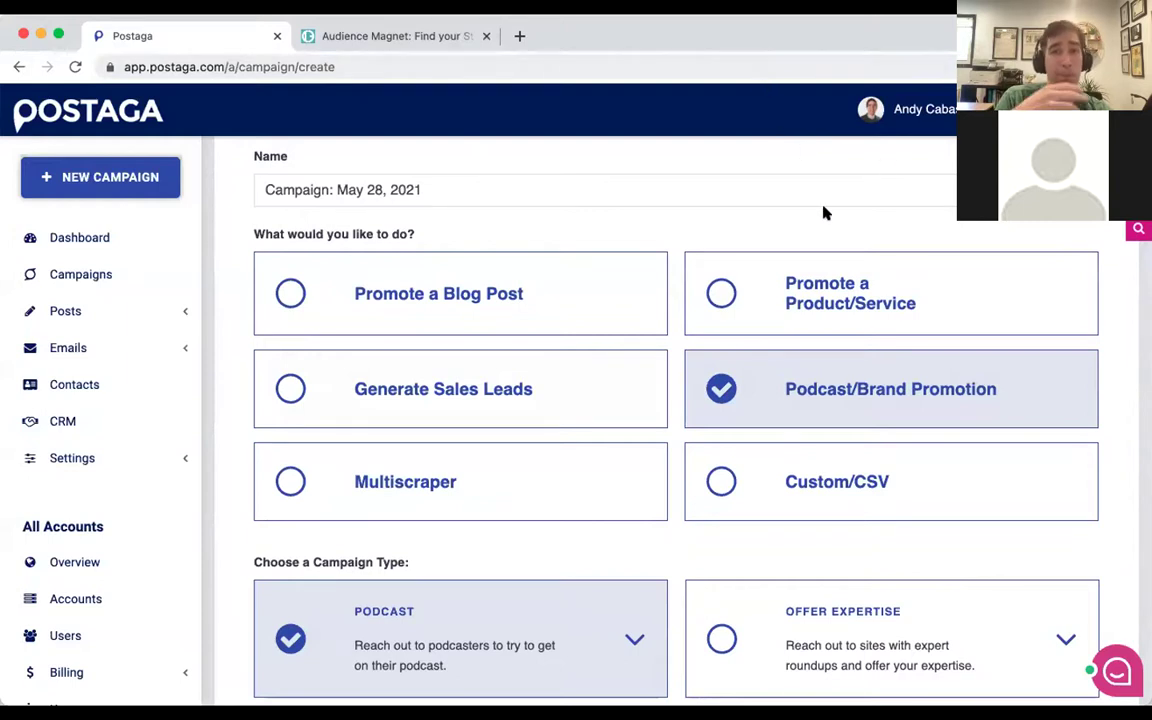
{"action": "scroll", "coordinate": [669, 366], "scroll_direction": "down", "scroll_amount": 1}
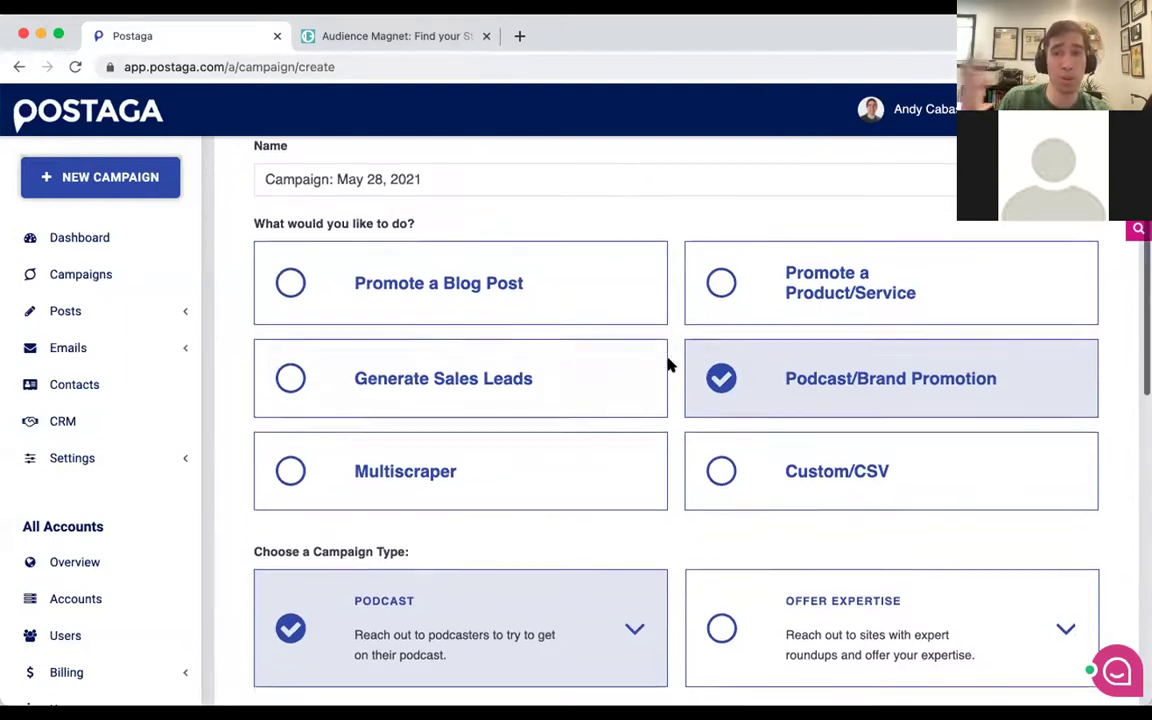
{"action": "scroll", "coordinate": [669, 366], "scroll_direction": "down", "scroll_amount": 3}
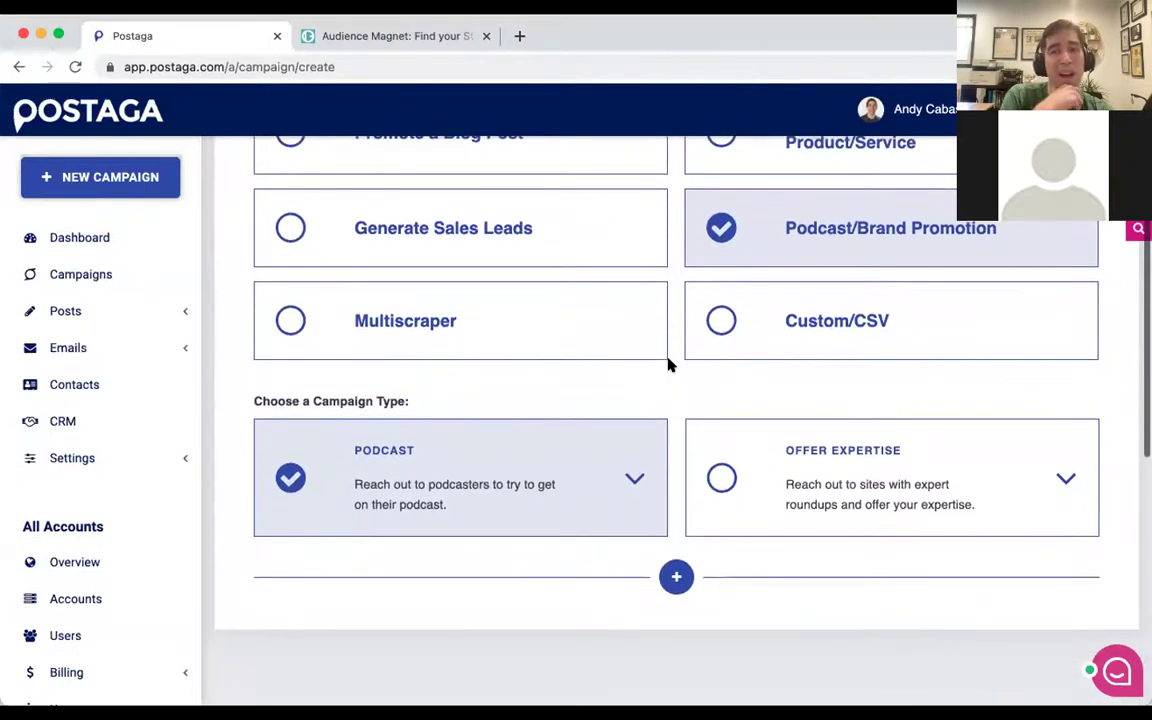
{"action": "scroll", "coordinate": [669, 366], "scroll_direction": "down", "scroll_amount": 1}
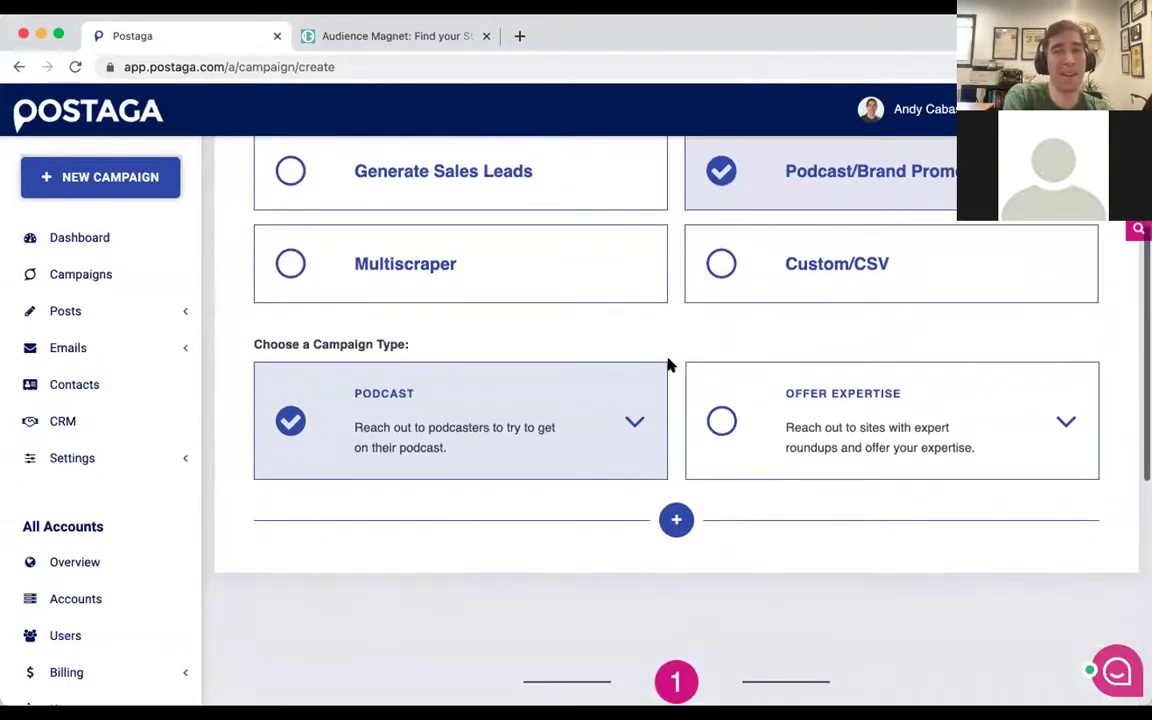
{"action": "scroll", "coordinate": [669, 366], "scroll_direction": "down", "scroll_amount": 1}
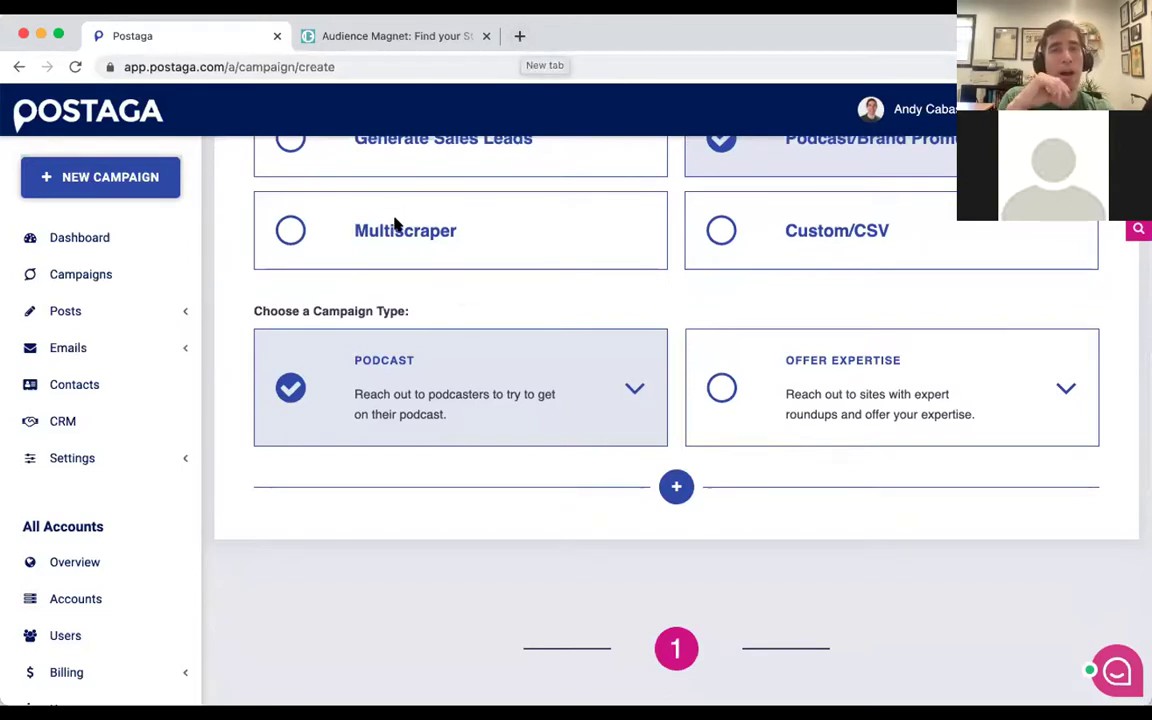
{"action": "scroll", "coordinate": [395, 225], "scroll_direction": "down", "scroll_amount": 1}
{"action": "scroll", "coordinate": [395, 225], "scroll_direction": "down", "scroll_amount": 3}
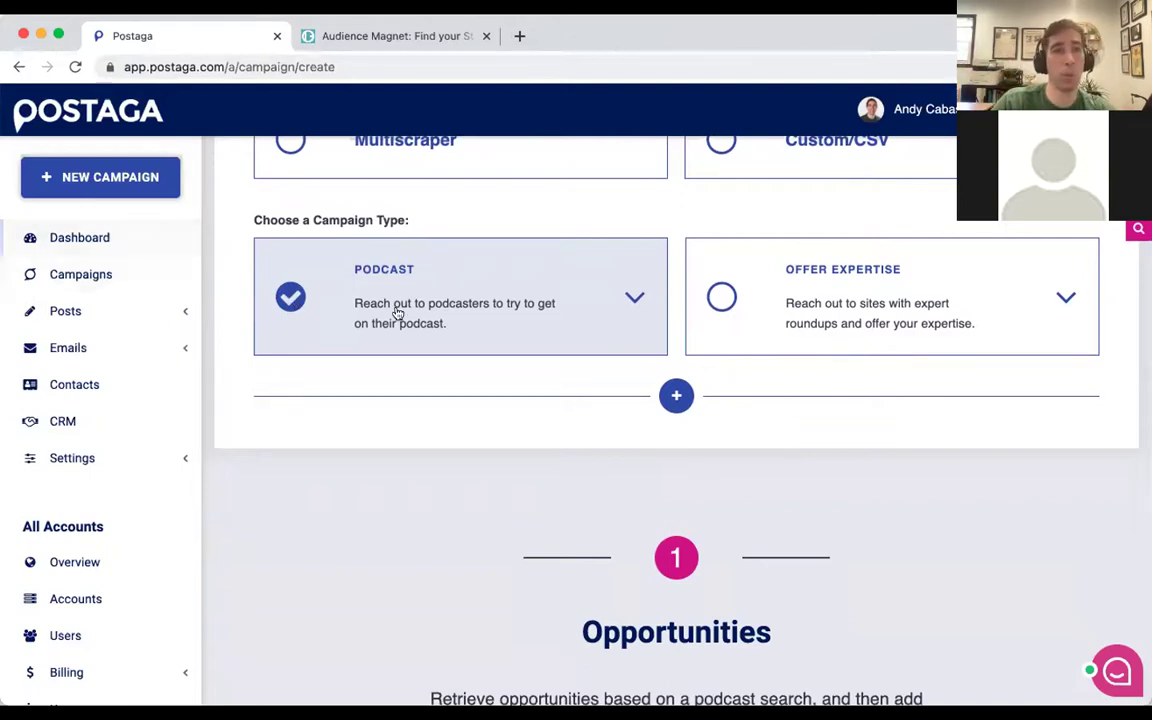
Open postaga.com/booking-podcasts-in-minutes/ in a new tab and scroll through the case study.
{"action": "left_click", "coordinate": [521, 35]}
{"action": "type", "text": "https://postaga.com/booking-podcasts-in-minutes/"}
{"action": "key", "text": "Return"}
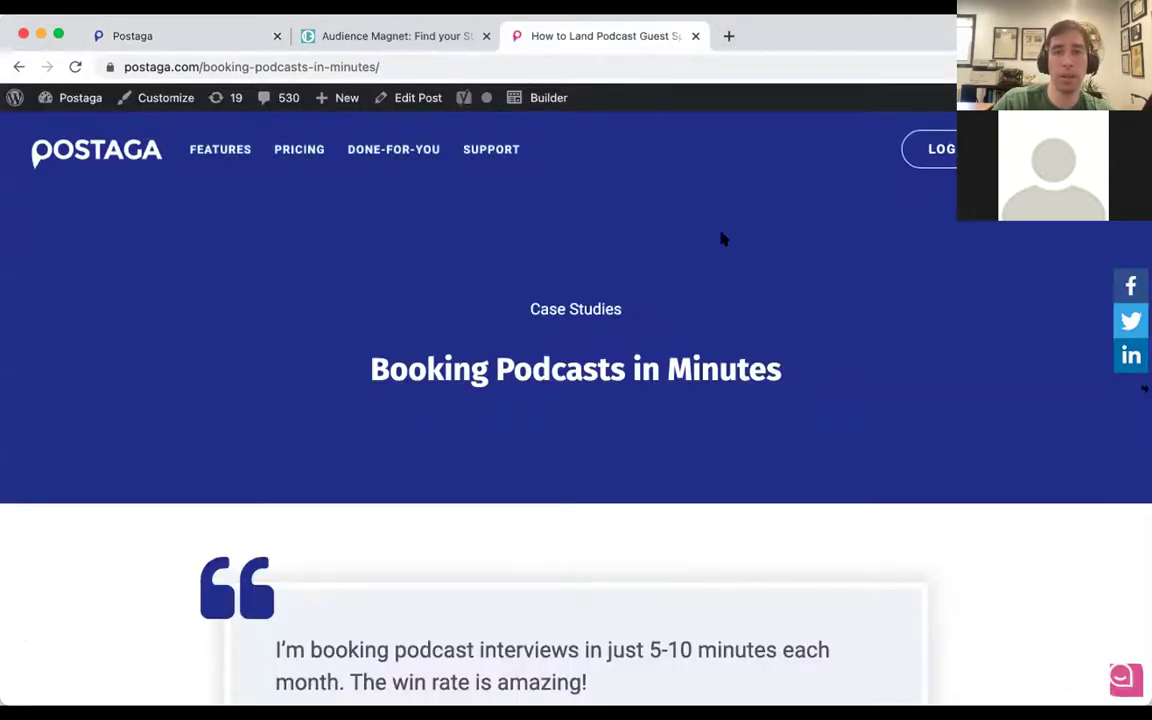
{"action": "scroll", "coordinate": [557, 472], "scroll_direction": "down", "scroll_amount": 3}
{"action": "scroll", "coordinate": [557, 472], "scroll_direction": "down", "scroll_amount": 10}
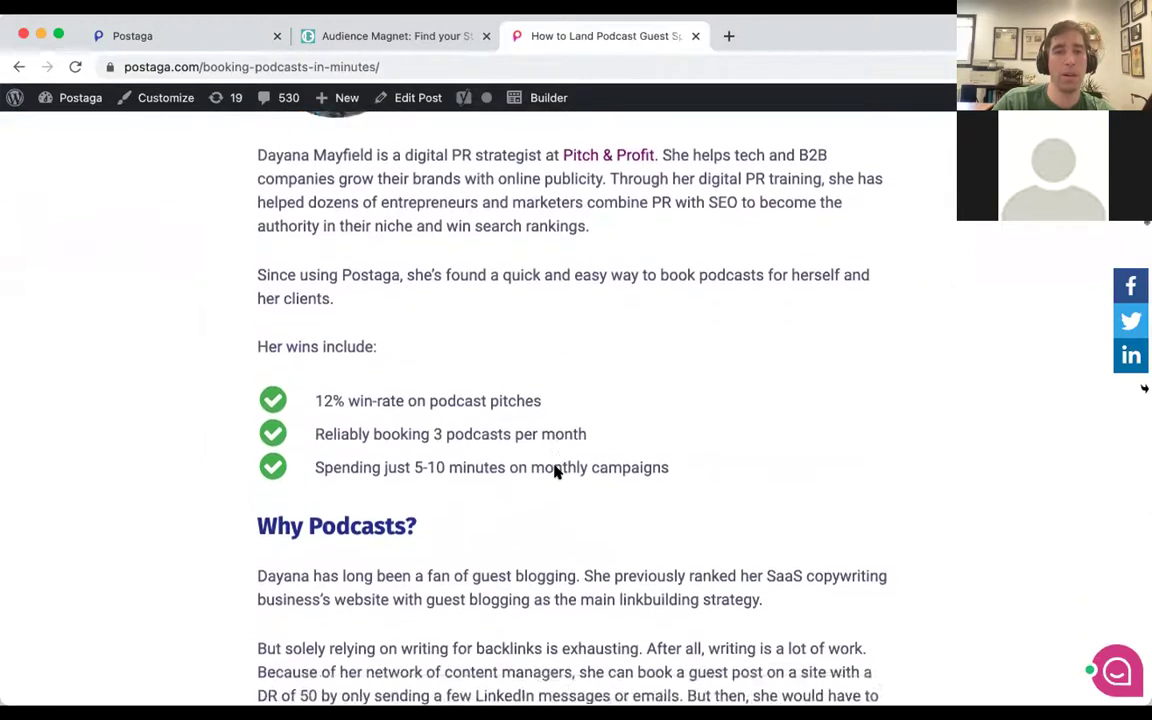
{"action": "scroll", "coordinate": [557, 472], "scroll_direction": "down", "scroll_amount": 10}
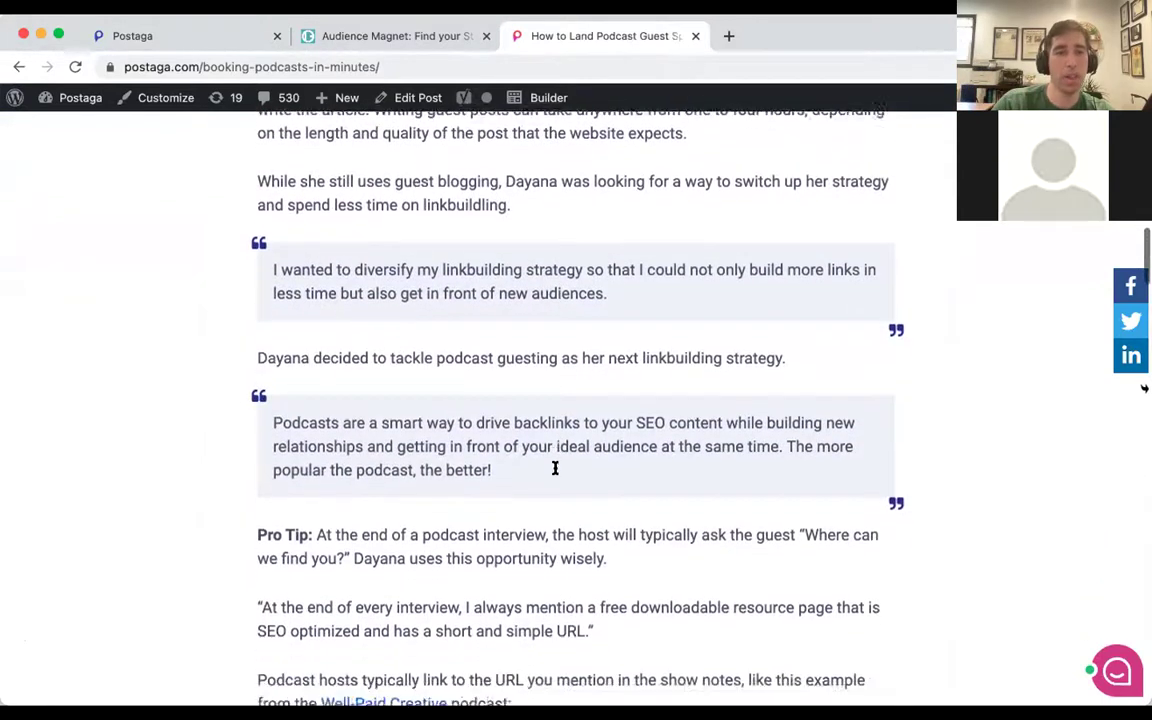
{"action": "scroll", "coordinate": [557, 472], "scroll_direction": "down", "scroll_amount": 7}
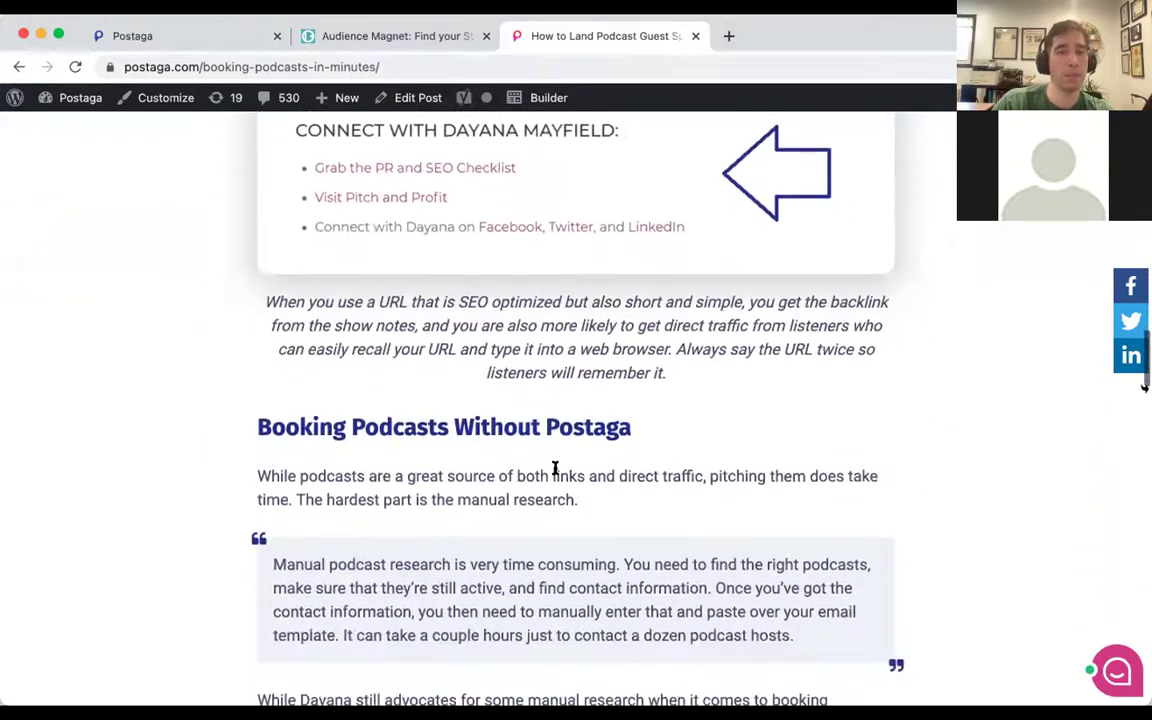
{"action": "scroll", "coordinate": [557, 472], "scroll_direction": "up", "scroll_amount": 3}
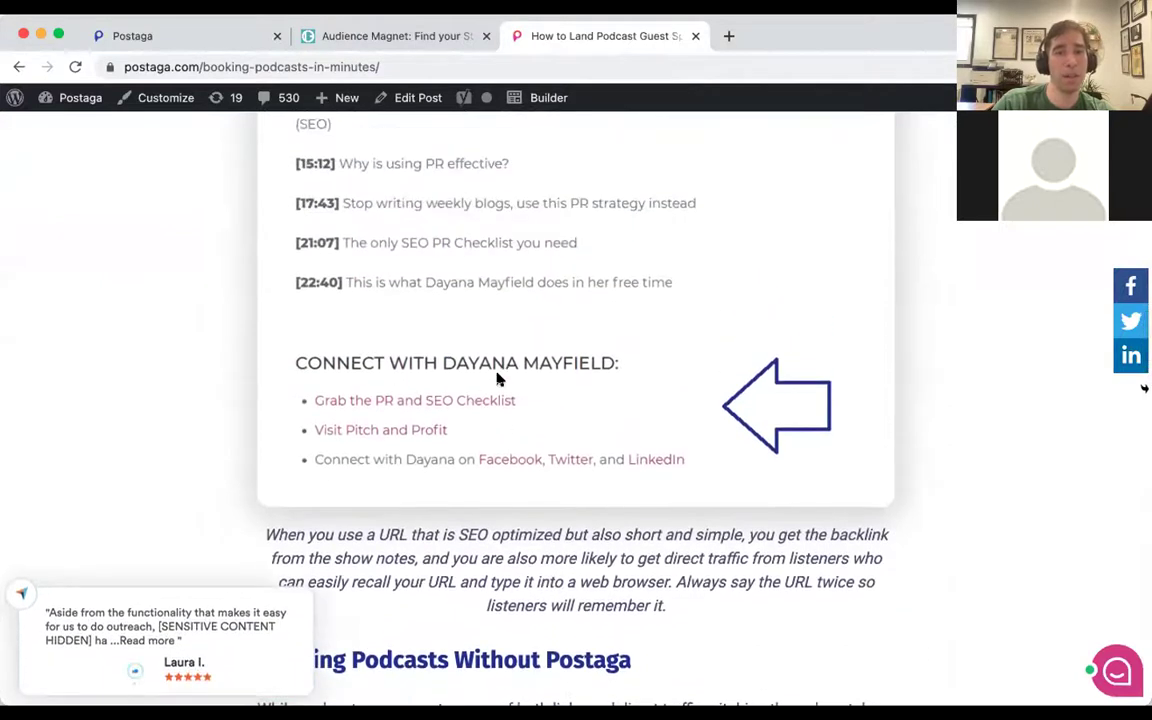
{"action": "scroll", "coordinate": [501, 378], "scroll_direction": "up", "scroll_amount": 3}
{"action": "scroll", "coordinate": [398, 440], "scroll_direction": "up", "scroll_amount": 2}
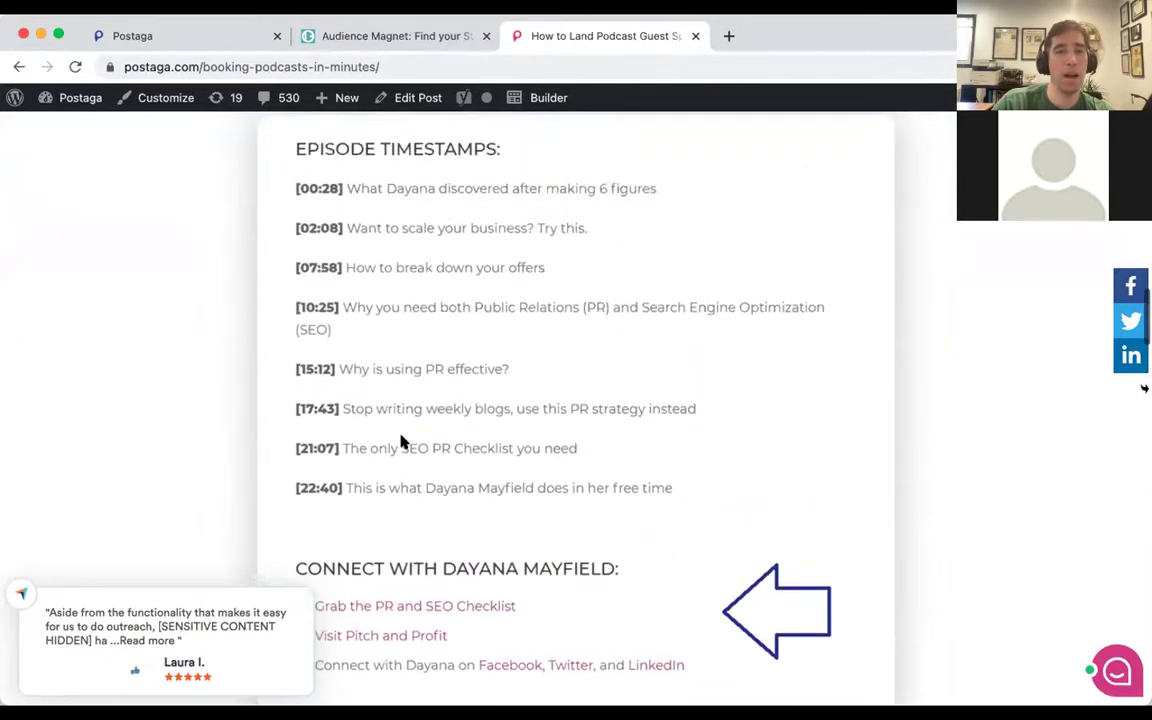
{"action": "scroll", "coordinate": [398, 440], "scroll_direction": "down", "scroll_amount": 1}
{"action": "scroll", "coordinate": [448, 571], "scroll_direction": "down", "scroll_amount": 10}
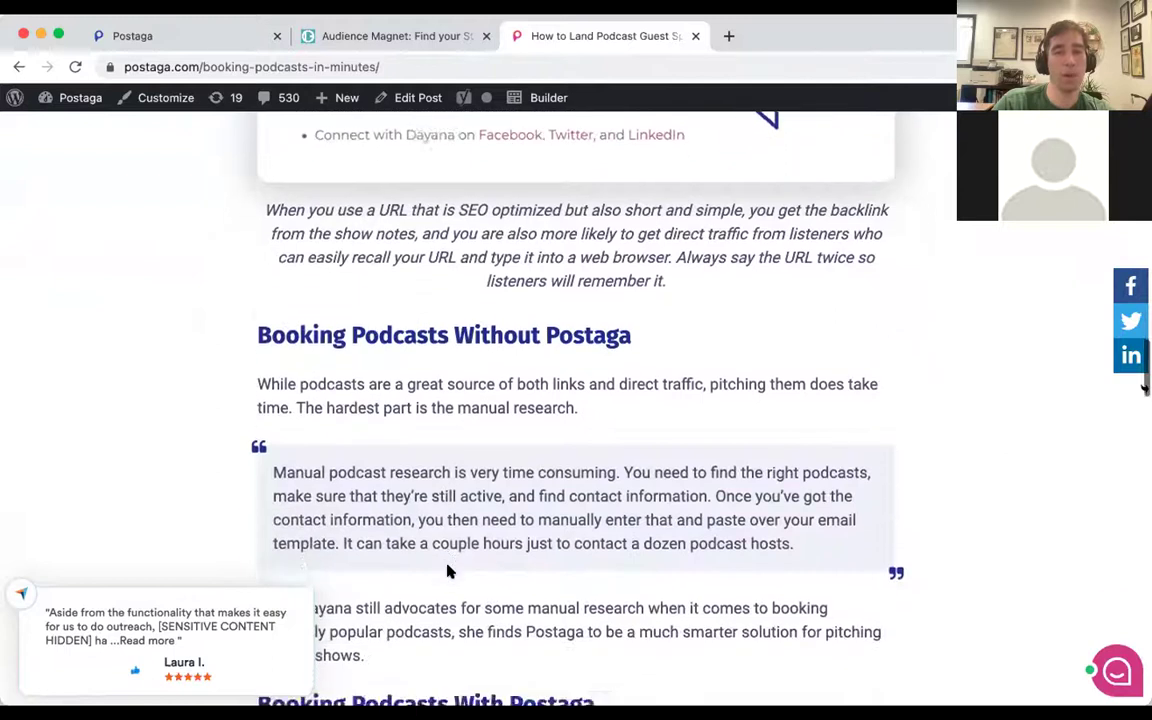
Close the case study tab and get back to the Postaga campaign page.
{"action": "key", "text": "super+w"}
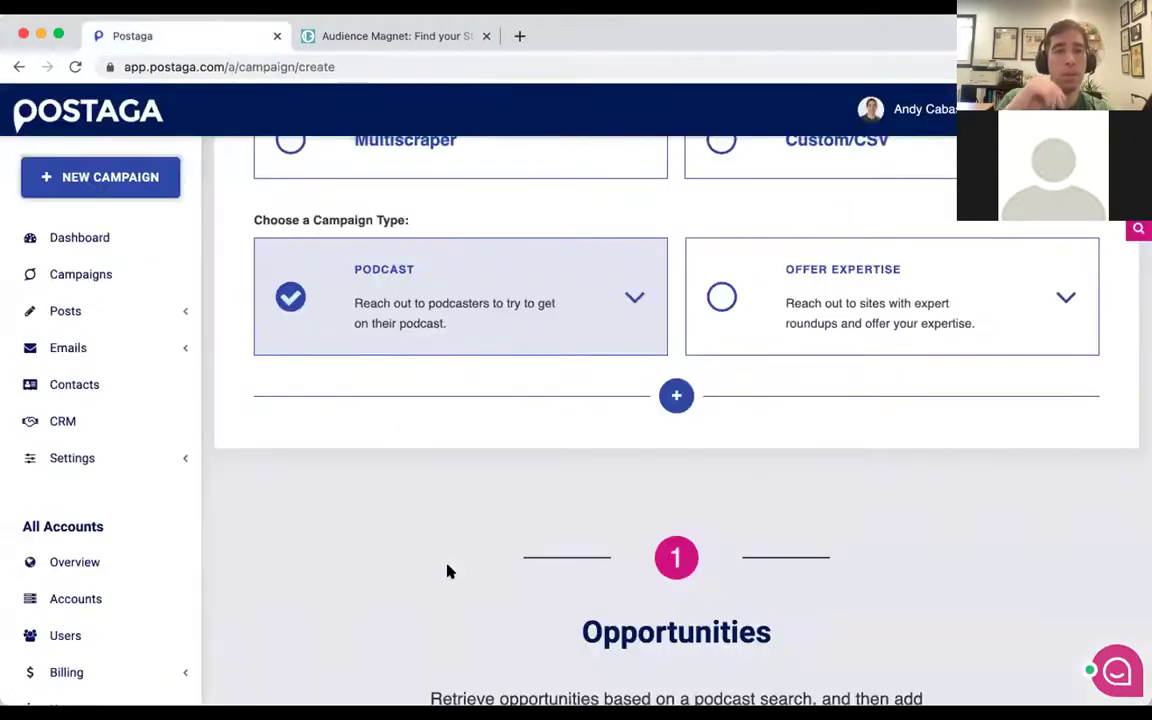
{"action": "scroll", "coordinate": [448, 571], "scroll_direction": "down", "scroll_amount": 4}
{"action": "scroll", "coordinate": [448, 571], "scroll_direction": "down", "scroll_amount": 3}
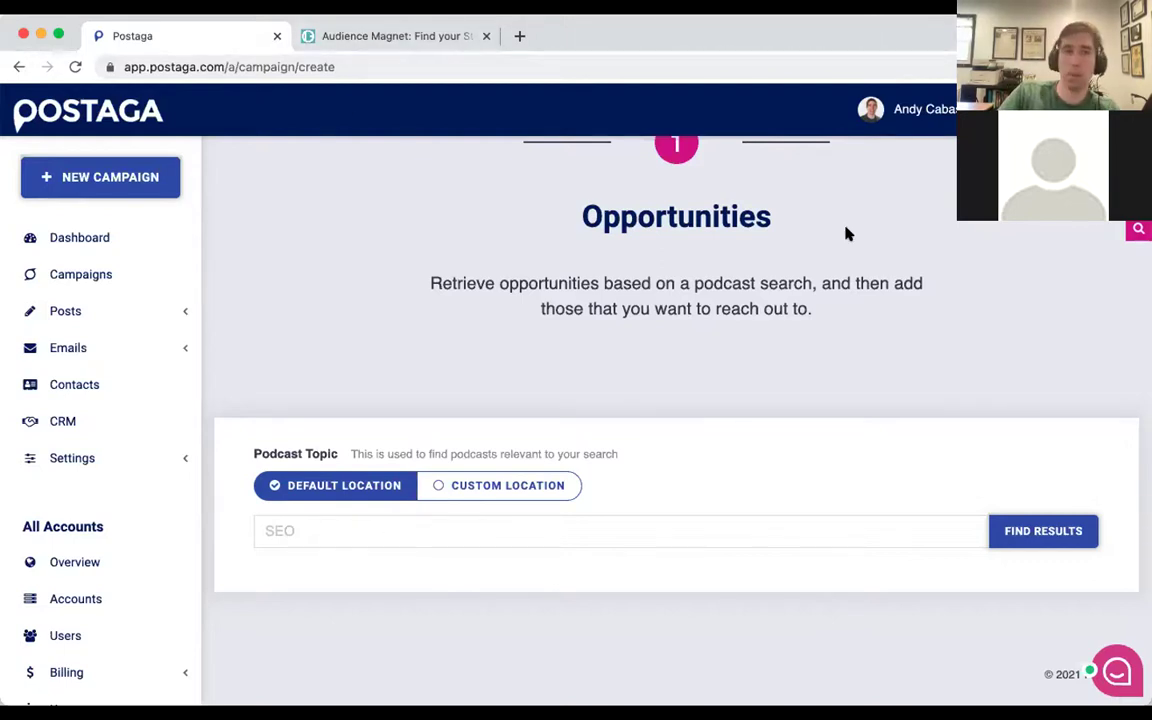
{"action": "left_click", "coordinate": [350, 36]}
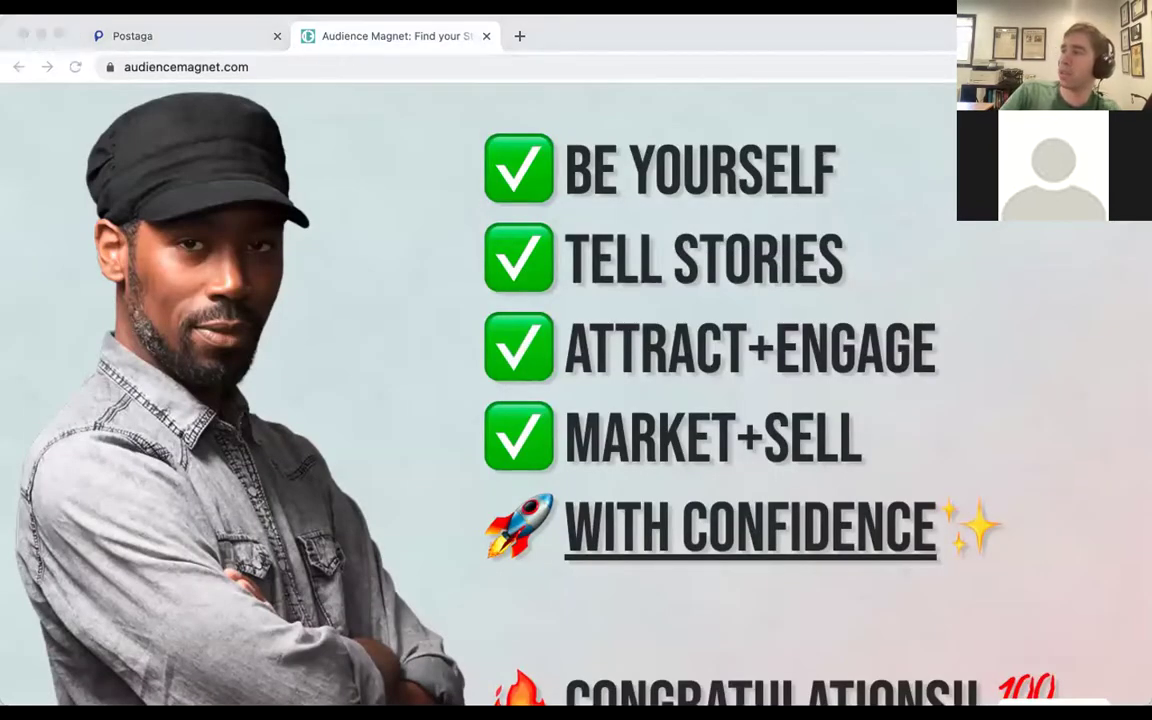
{"action": "left_click", "coordinate": [204, 147]}
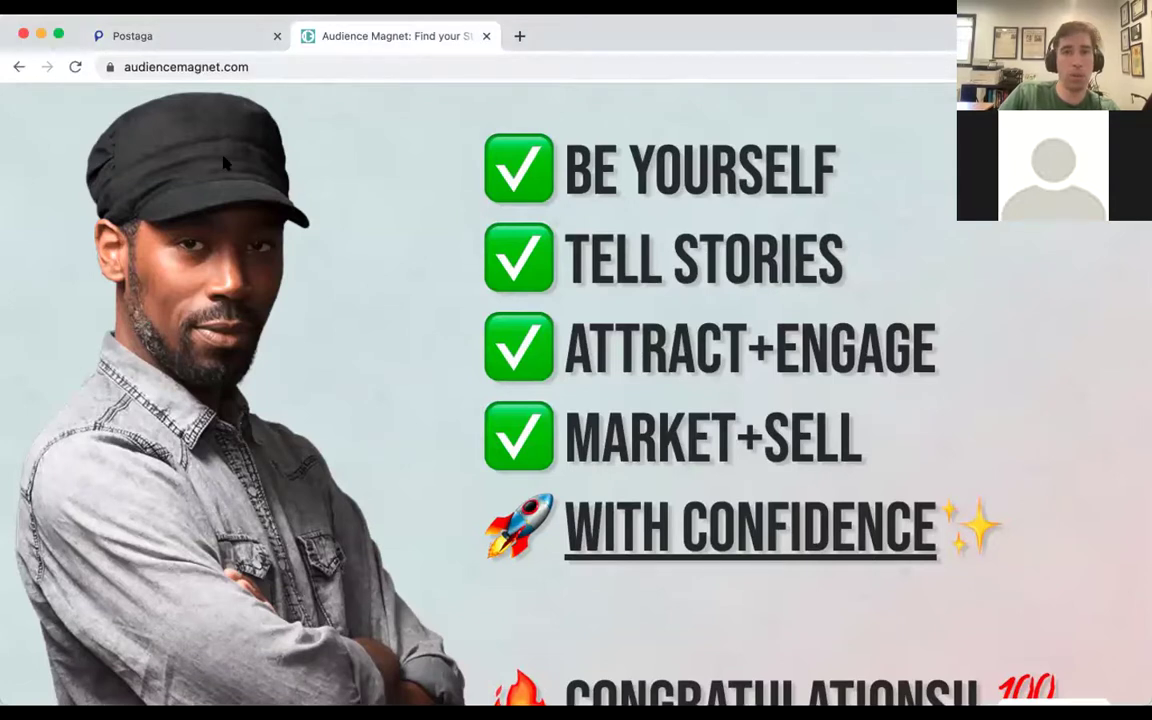
{"action": "key", "text": "ctrl+shift+Tab"}
Enter 'marketing' as the Podcast Topic.
{"action": "left_click", "coordinate": [360, 520]}
{"action": "type", "text": "https://postaga.com/booking-podcasts-in-minutes/"}
{"action": "triple_click", "coordinate": [582, 531]}
{"action": "type", "text": "marketing"}
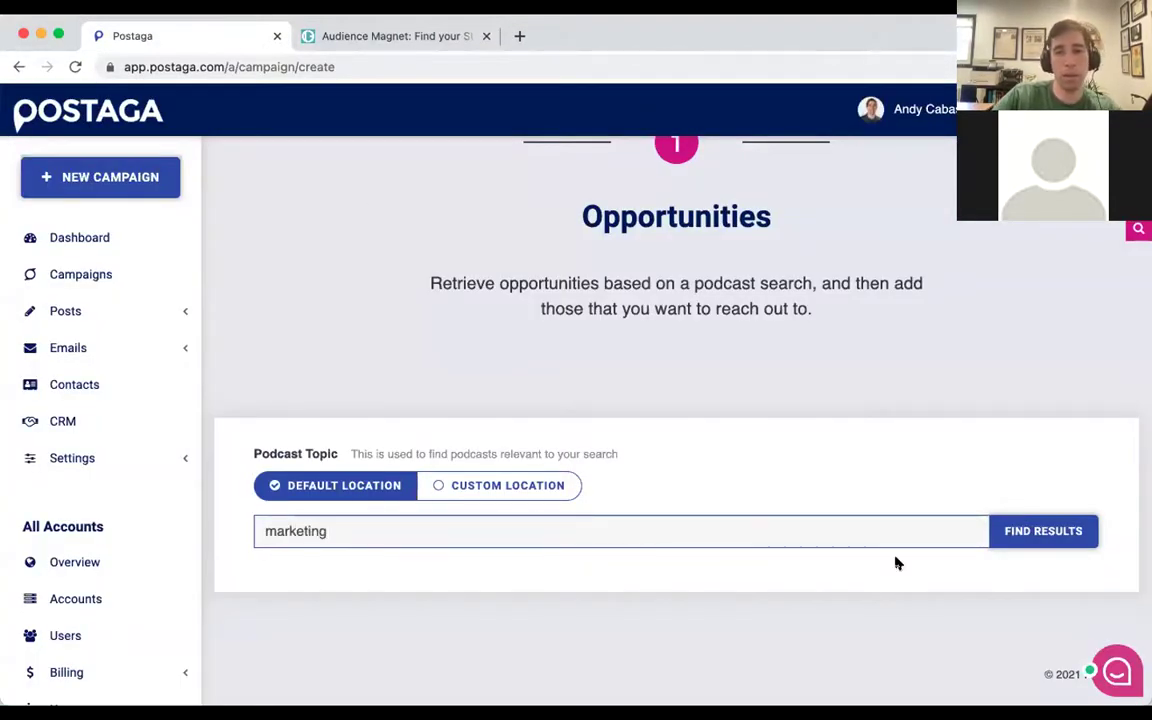
Search podcasts for 'marketing' and browse the first results, led by Marketing Over Coffee.
{"action": "left_click", "coordinate": [1021, 535]}
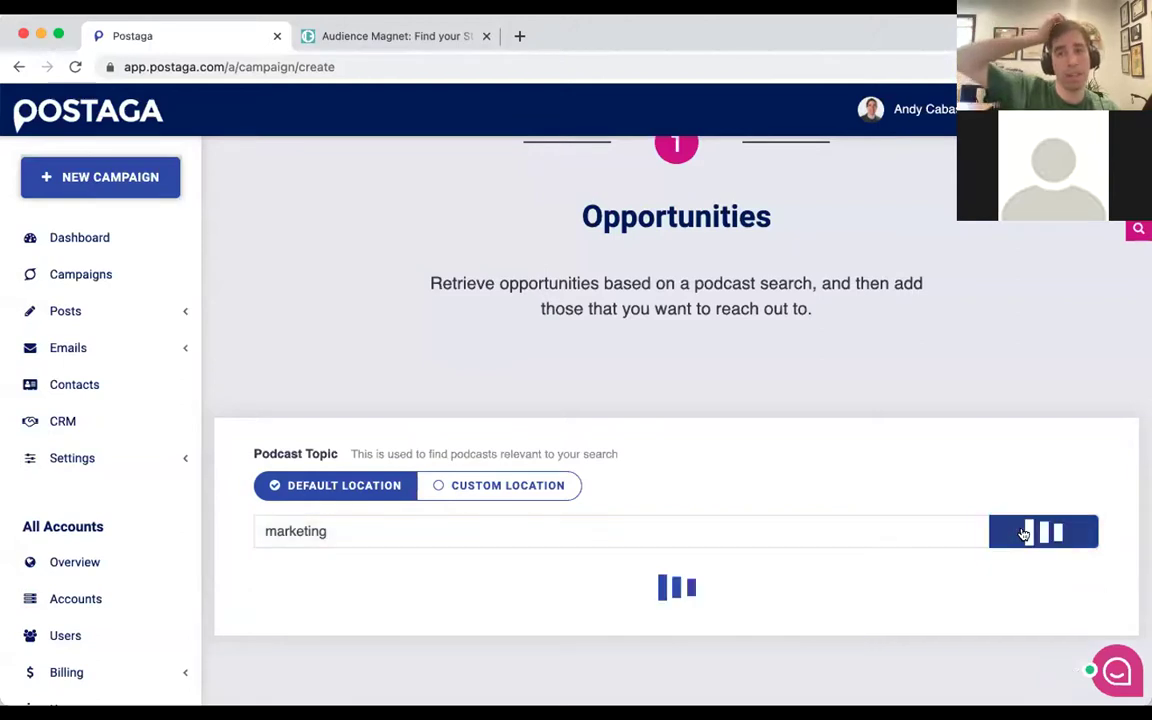
{"action": "scroll", "coordinate": [530, 311], "scroll_direction": "down", "scroll_amount": 1}
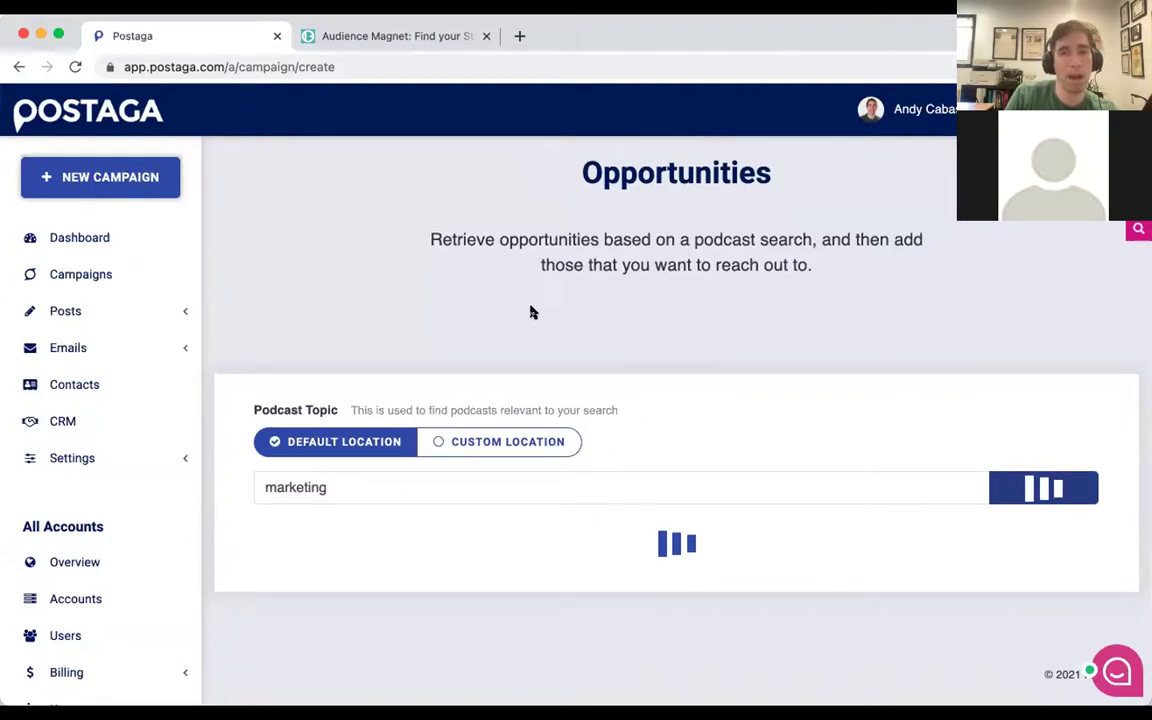
{"action": "scroll", "coordinate": [606, 402], "scroll_direction": "down", "scroll_amount": 1}
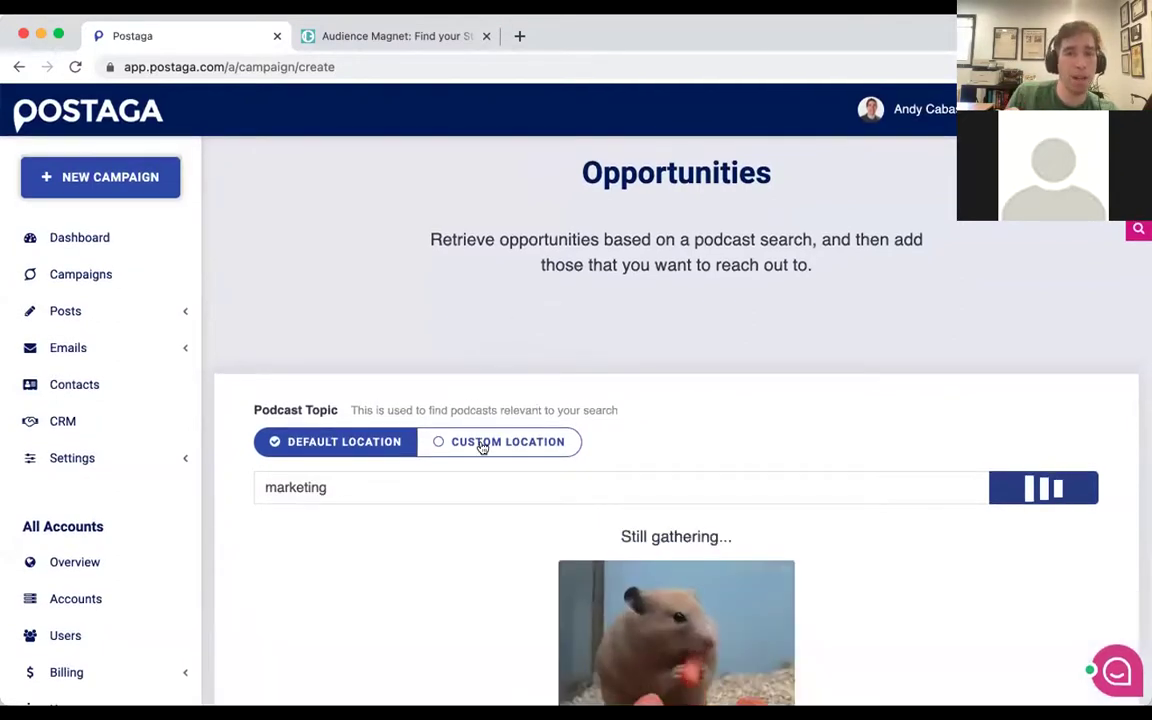
{"action": "scroll", "coordinate": [490, 430], "scroll_direction": "down", "scroll_amount": 1}
{"action": "scroll", "coordinate": [505, 410], "scroll_direction": "down", "scroll_amount": 2}
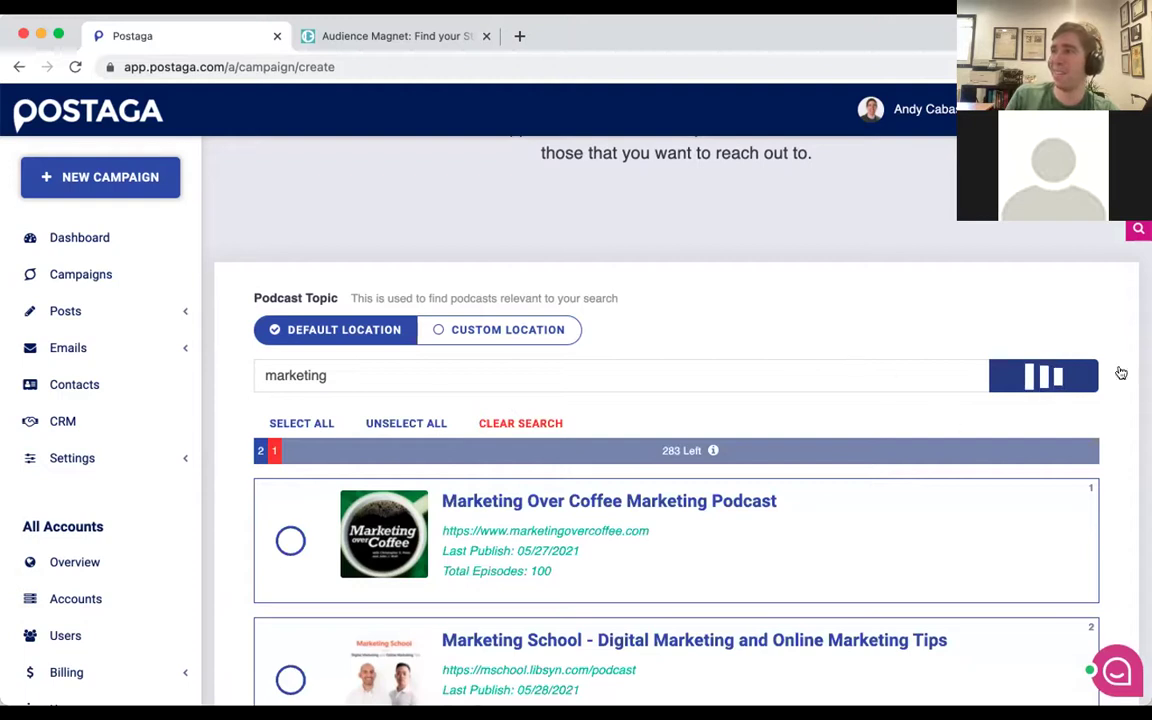
Tick Marketing Over Coffee, Marketing School, Perpetual Traffic, This Old Marketing and The GaryVee Audio Experience.
{"action": "scroll", "coordinate": [448, 368], "scroll_direction": "down", "scroll_amount": 2}
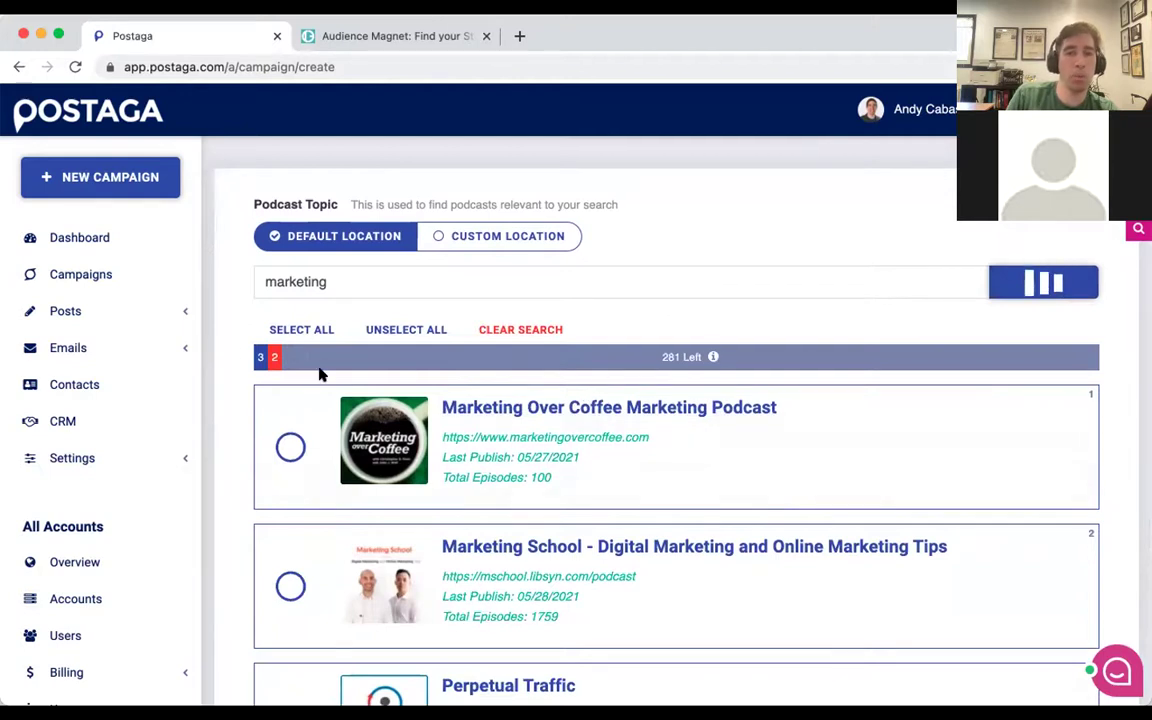
{"action": "scroll", "coordinate": [320, 374], "scroll_direction": "down", "scroll_amount": 1}
{"action": "scroll", "coordinate": [320, 374], "scroll_direction": "down", "scroll_amount": 3}
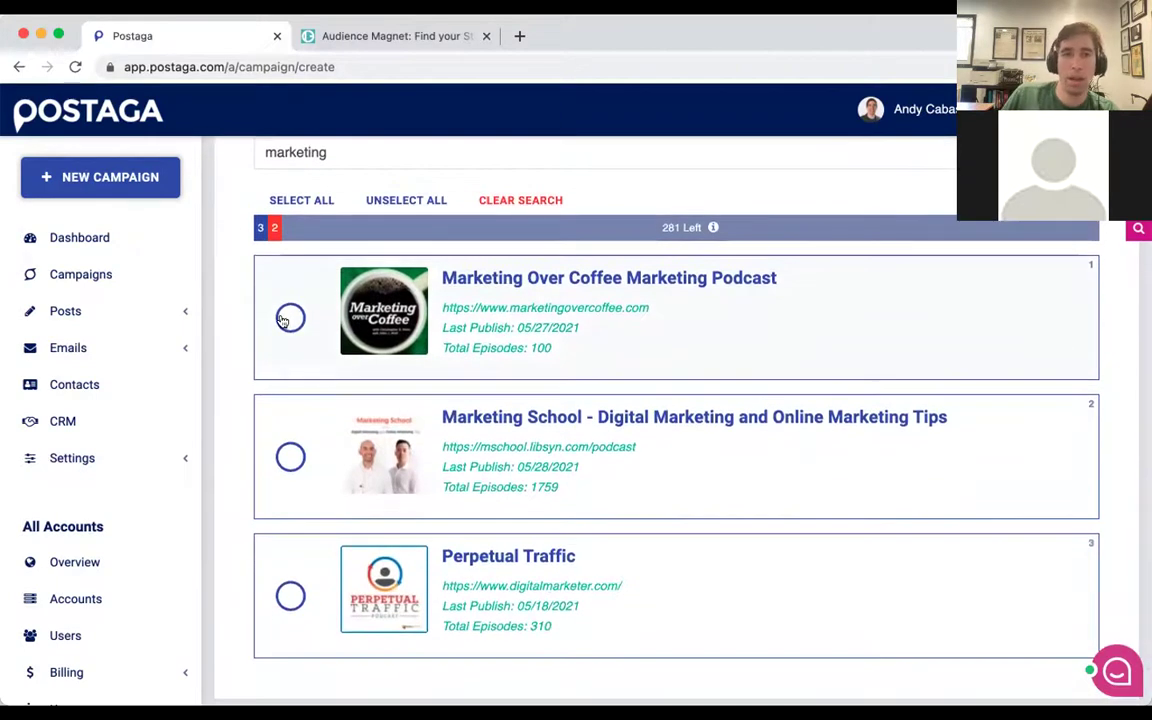
{"action": "left_click", "coordinate": [290, 318]}
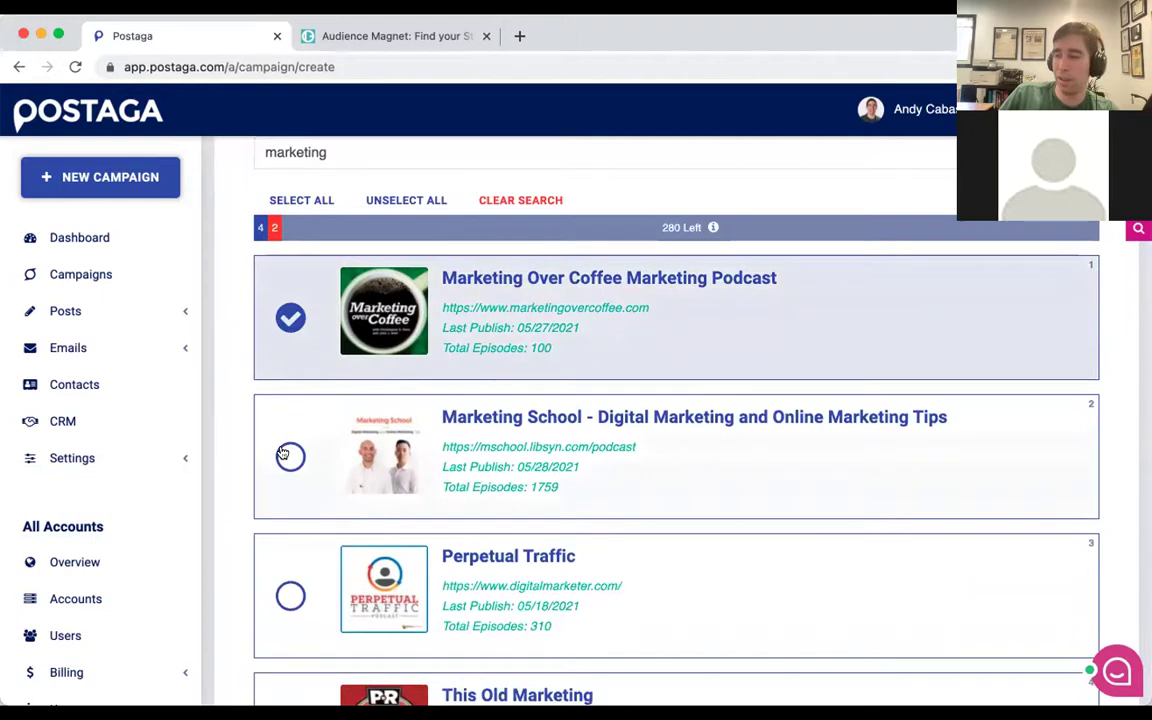
{"action": "left_click", "coordinate": [288, 456]}
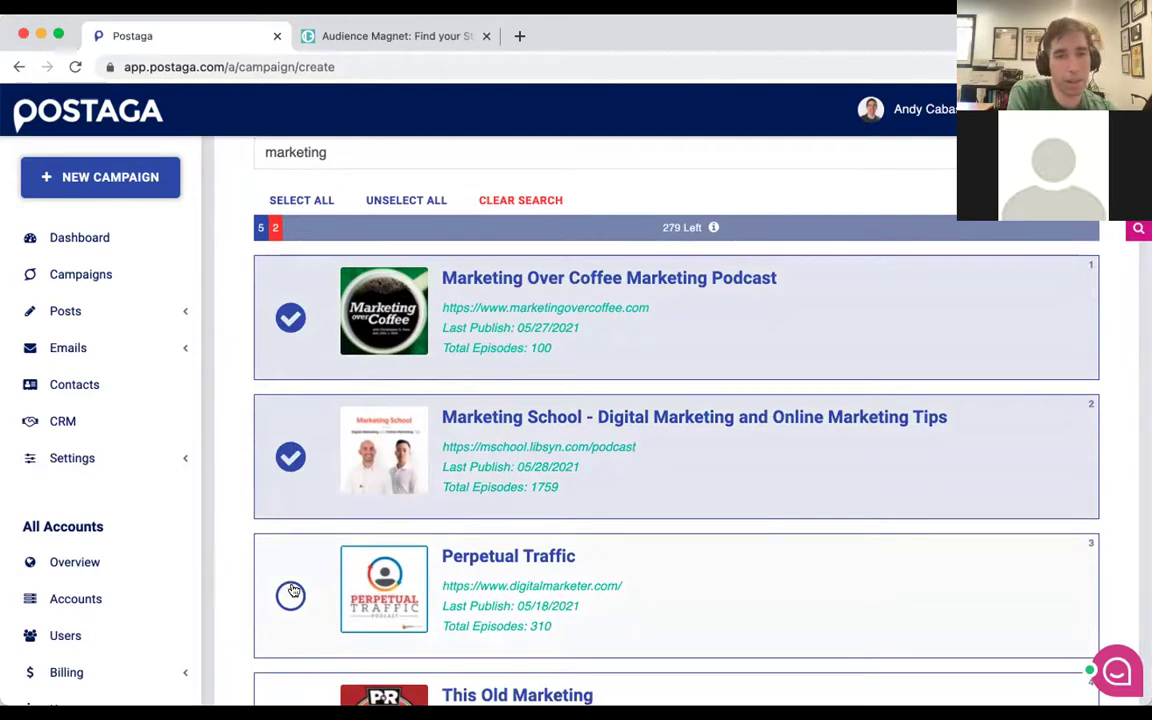
{"action": "scroll", "coordinate": [291, 591], "scroll_direction": "down", "scroll_amount": 1}
{"action": "left_click", "coordinate": [292, 591]}
{"action": "scroll", "coordinate": [291, 589], "scroll_direction": "down", "scroll_amount": 3}
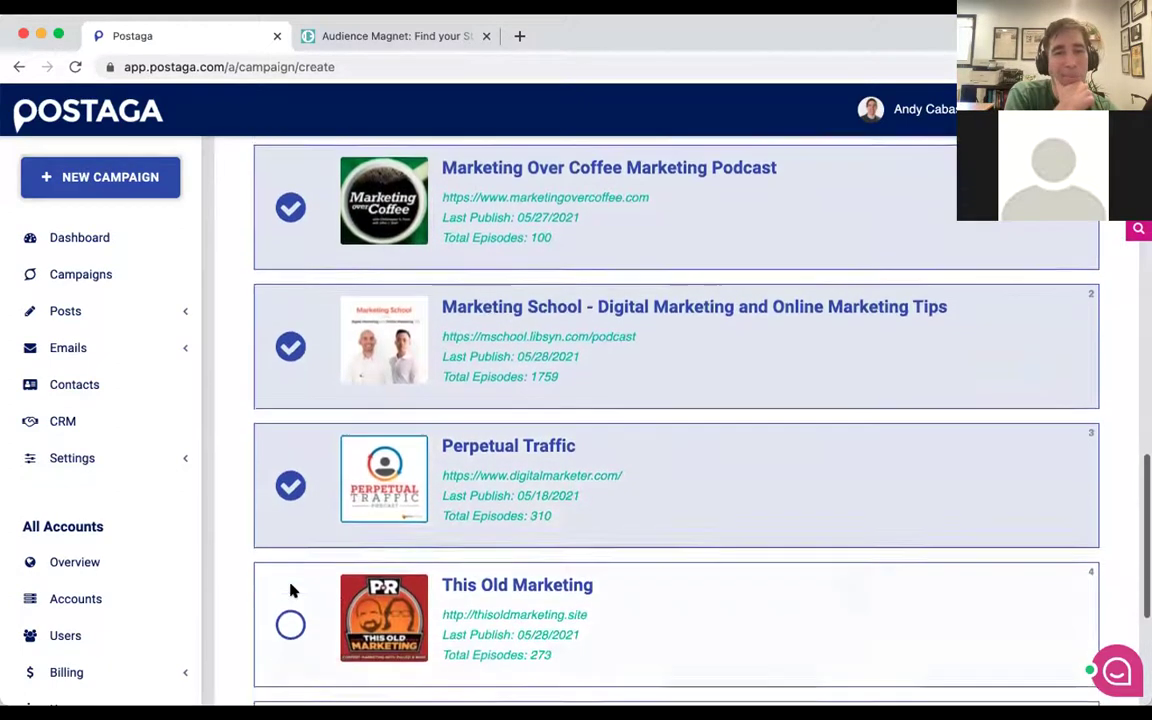
{"action": "left_click", "coordinate": [290, 568]}
{"action": "scroll", "coordinate": [291, 565], "scroll_direction": "down", "scroll_amount": 3}
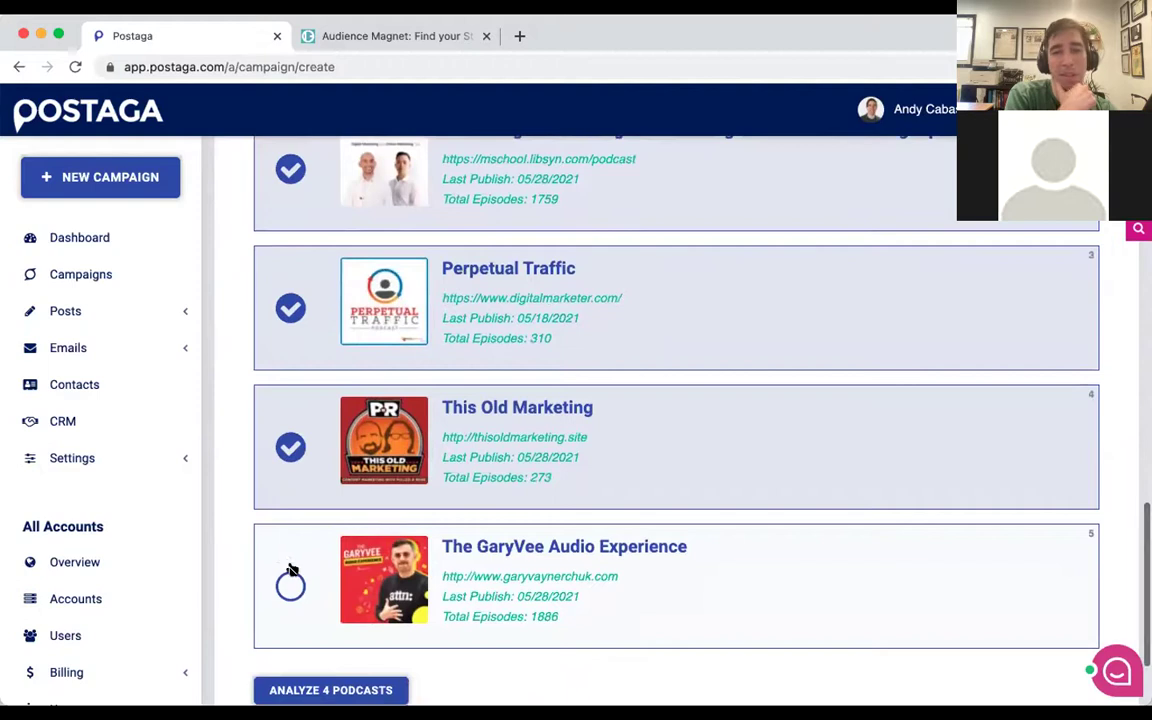
{"action": "left_click", "coordinate": [291, 569]}
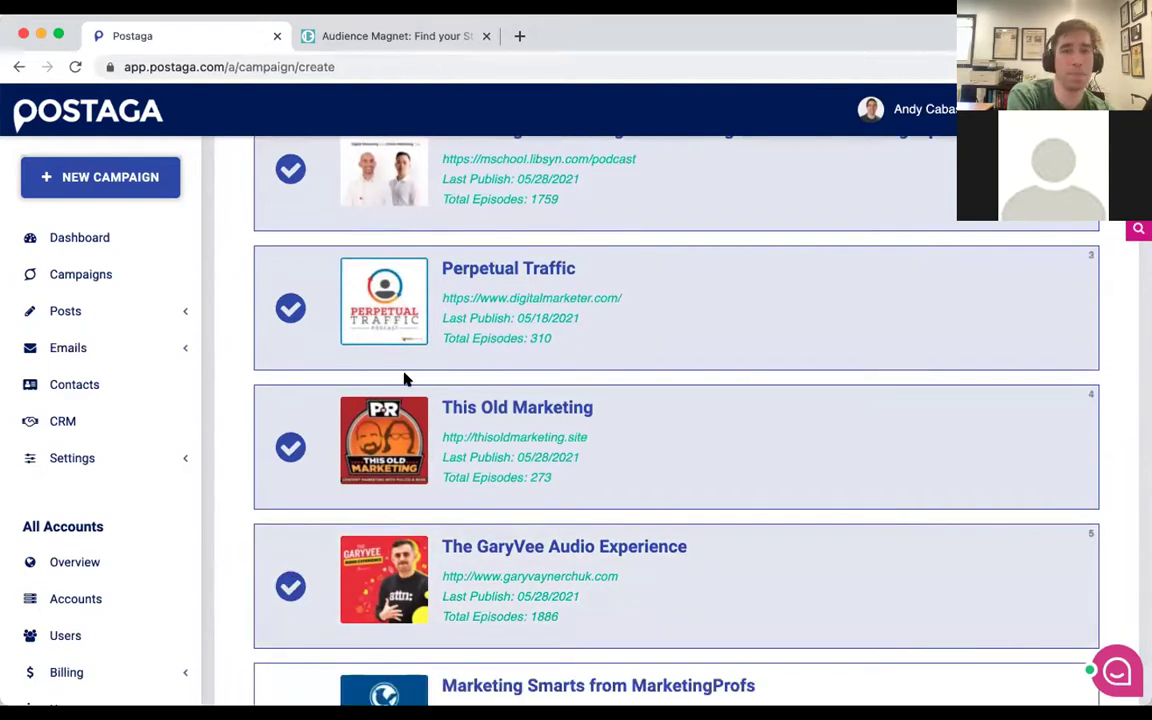
Add Marketing Smarts from MarketingProfs and untick The GaryVee Audio Experience.
{"action": "scroll", "coordinate": [350, 467], "scroll_direction": "down", "scroll_amount": 1}
{"action": "scroll", "coordinate": [350, 467], "scroll_direction": "down", "scroll_amount": 5}
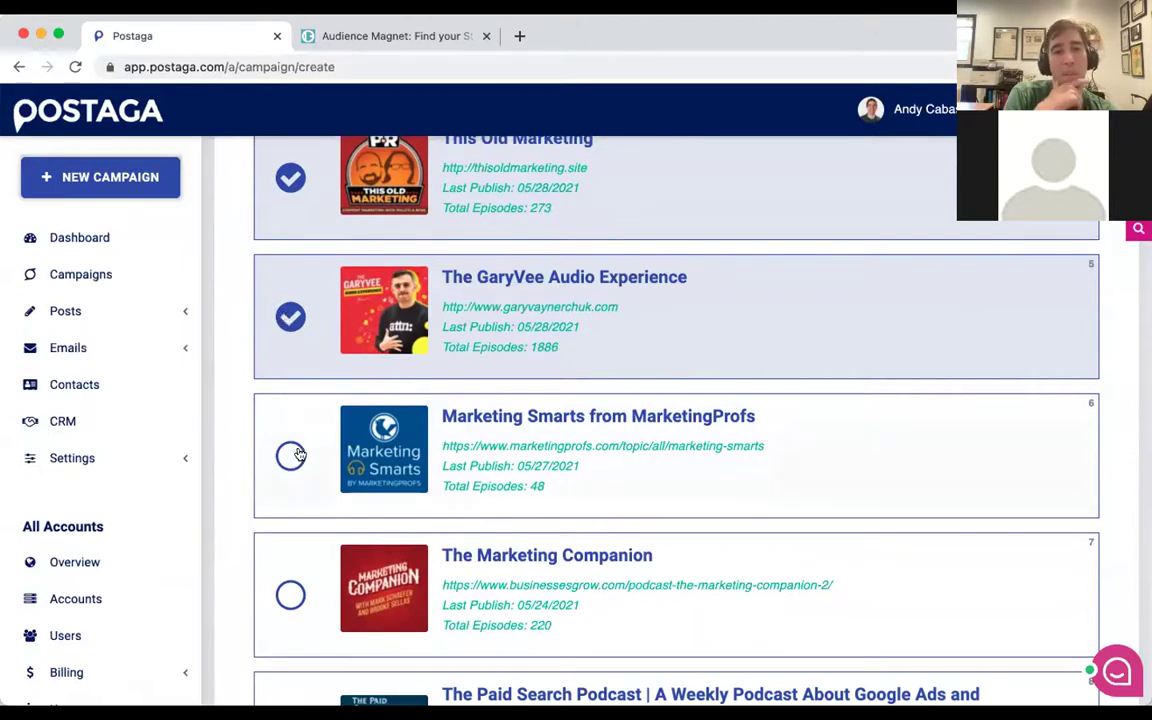
{"action": "scroll", "coordinate": [297, 376], "scroll_direction": "down", "scroll_amount": 2}
{"action": "scroll", "coordinate": [297, 376], "scroll_direction": "down", "scroll_amount": 2}
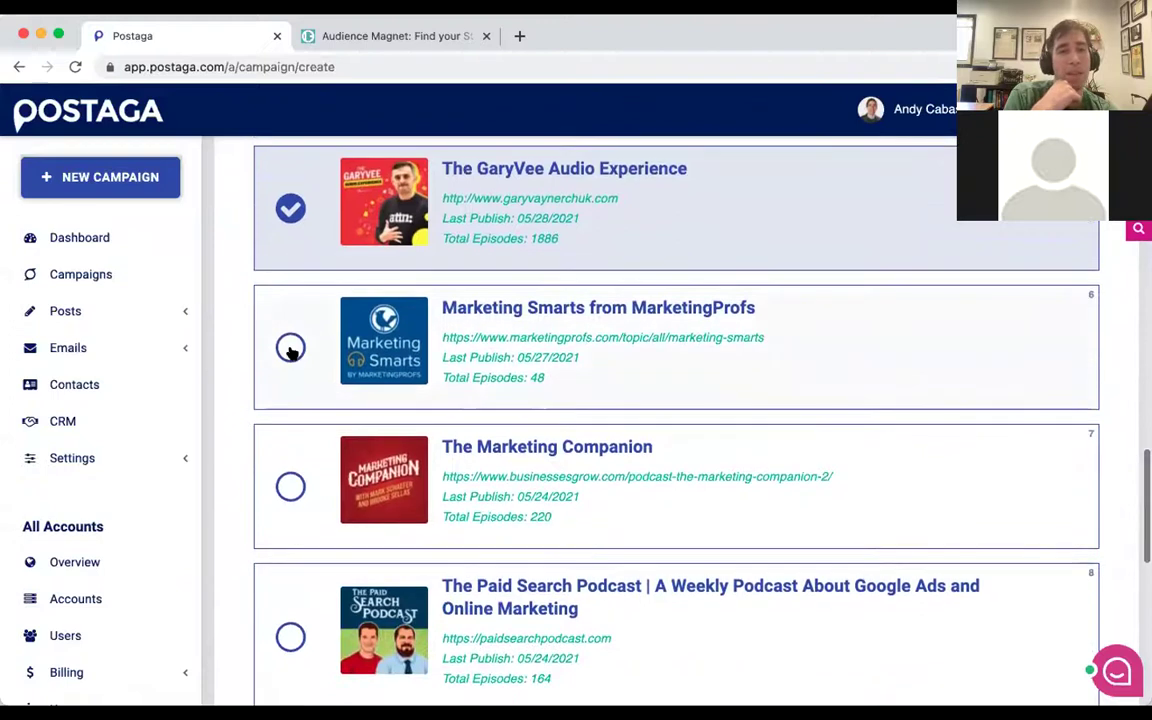
{"action": "left_click", "coordinate": [290, 347]}
{"action": "left_click", "coordinate": [262, 188]}
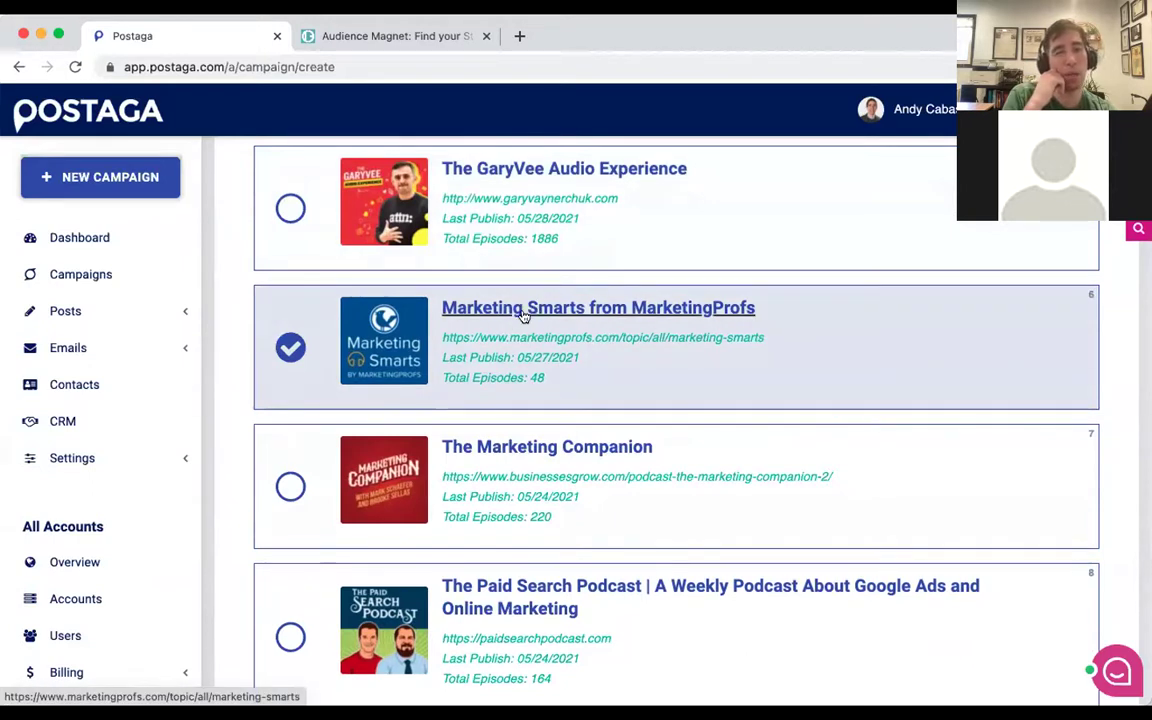
{"action": "scroll", "coordinate": [581, 314], "scroll_direction": "down", "scroll_amount": 4}
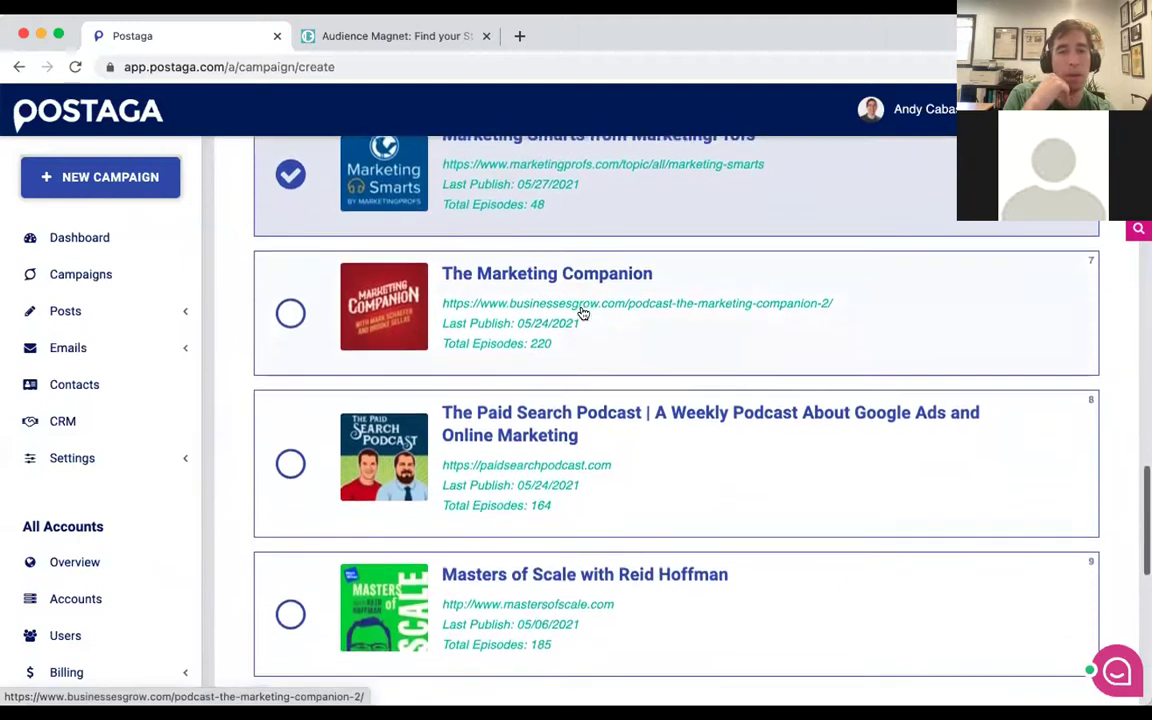
Tick The Paid Search Podcast and review the three inactive podcasts listed below.
{"action": "left_click", "coordinate": [291, 465]}
{"action": "scroll", "coordinate": [288, 466], "scroll_direction": "down", "scroll_amount": 10}
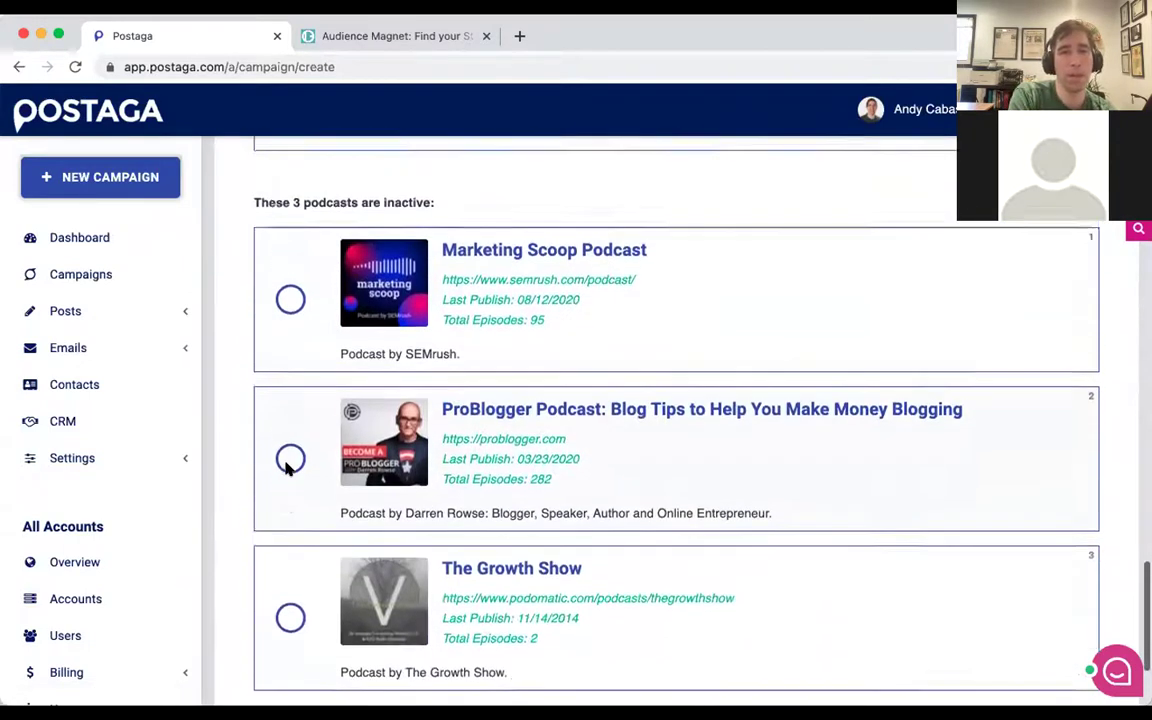
{"action": "scroll", "coordinate": [288, 466], "scroll_direction": "up", "scroll_amount": 2}
{"action": "scroll", "coordinate": [296, 303], "scroll_direction": "down", "scroll_amount": 1}
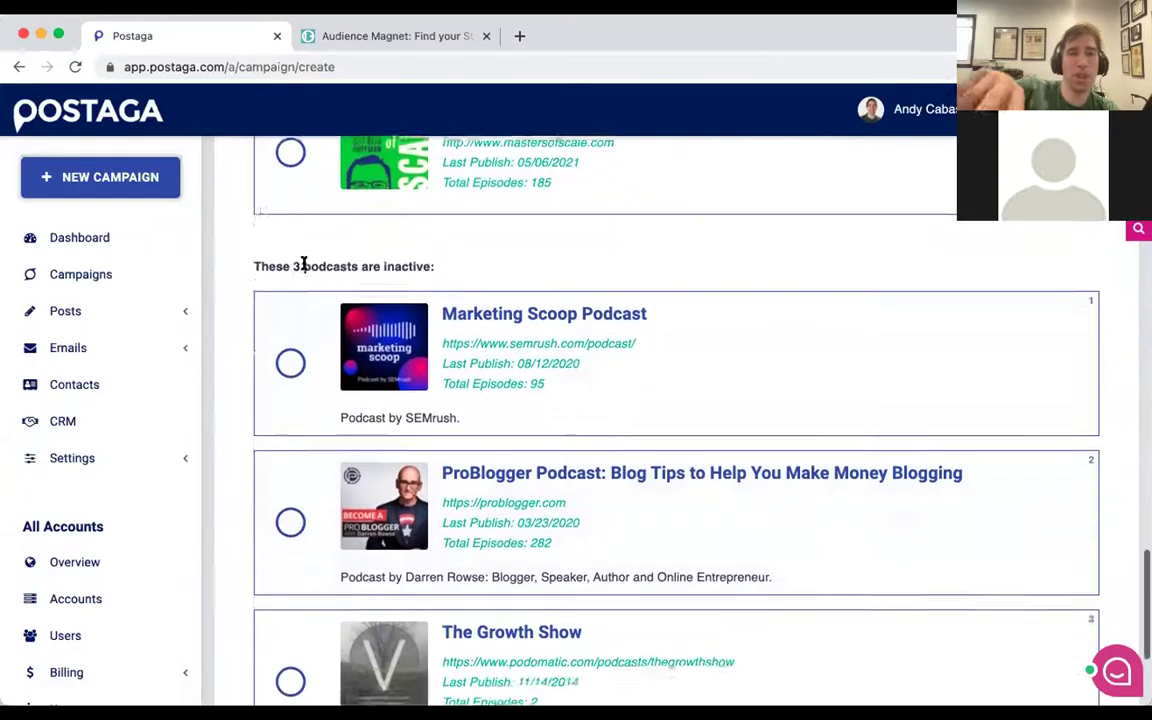
{"action": "scroll", "coordinate": [303, 265], "scroll_direction": "up", "scroll_amount": 3}
{"action": "scroll", "coordinate": [355, 400], "scroll_direction": "down", "scroll_amount": 2}
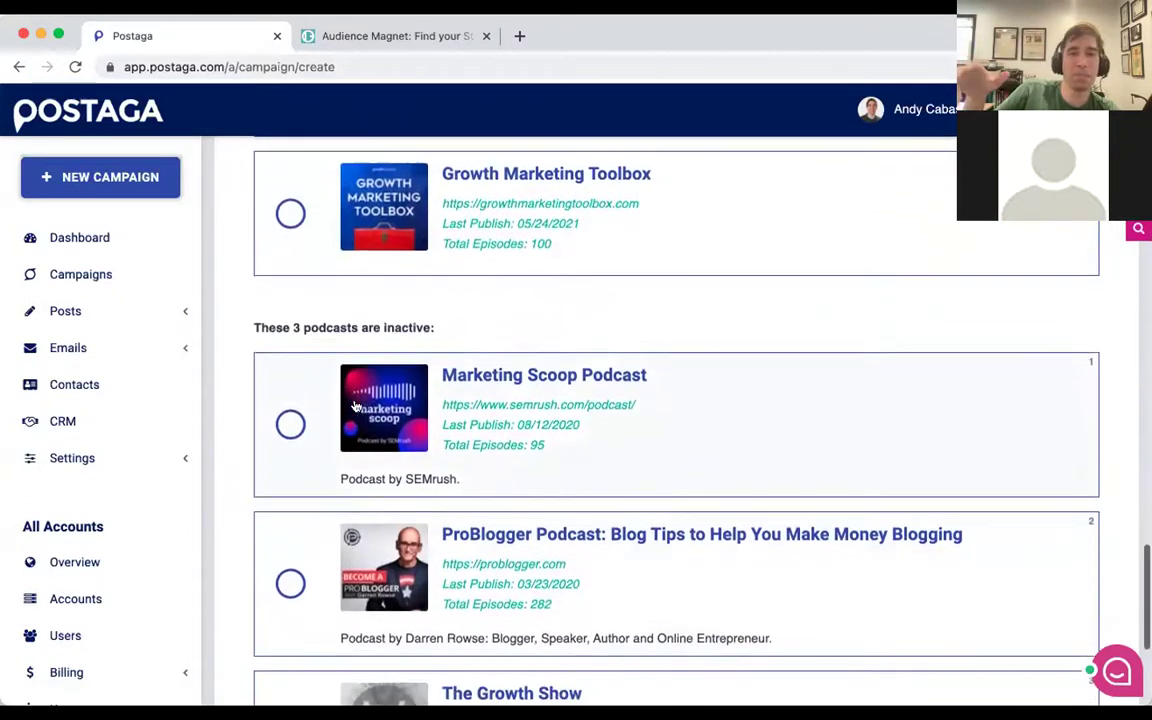
{"action": "scroll", "coordinate": [355, 405], "scroll_direction": "down", "scroll_amount": 3}
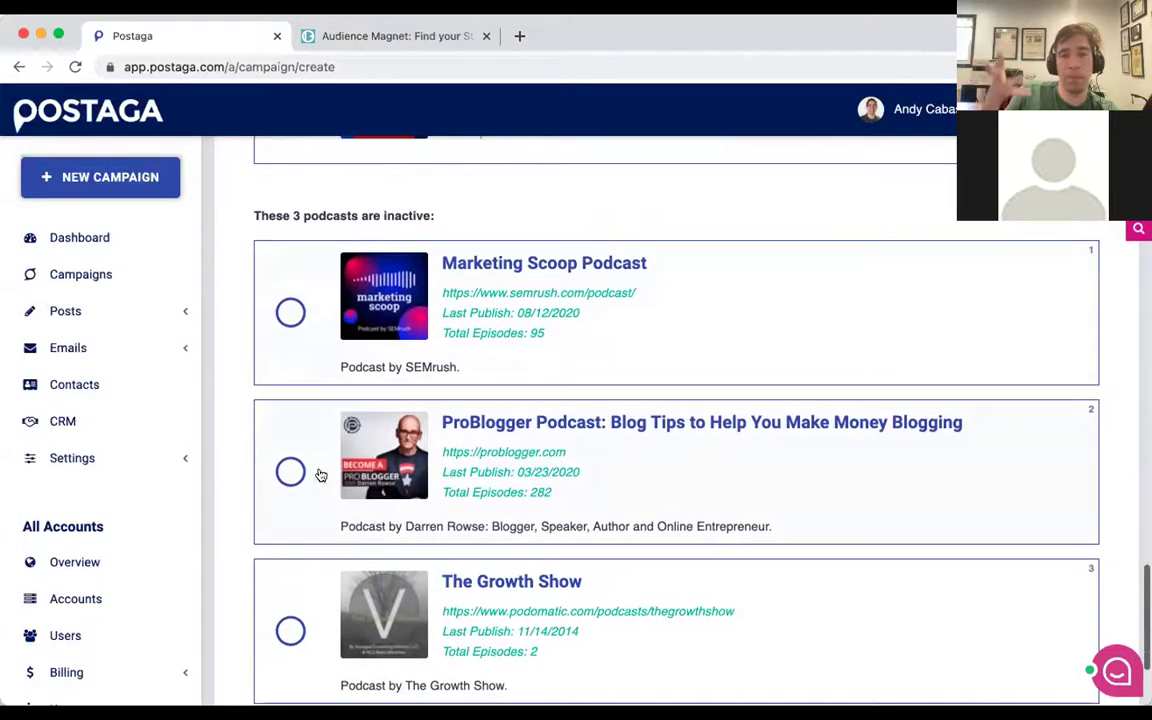
{"action": "scroll", "coordinate": [404, 332], "scroll_direction": "up", "scroll_amount": 2}
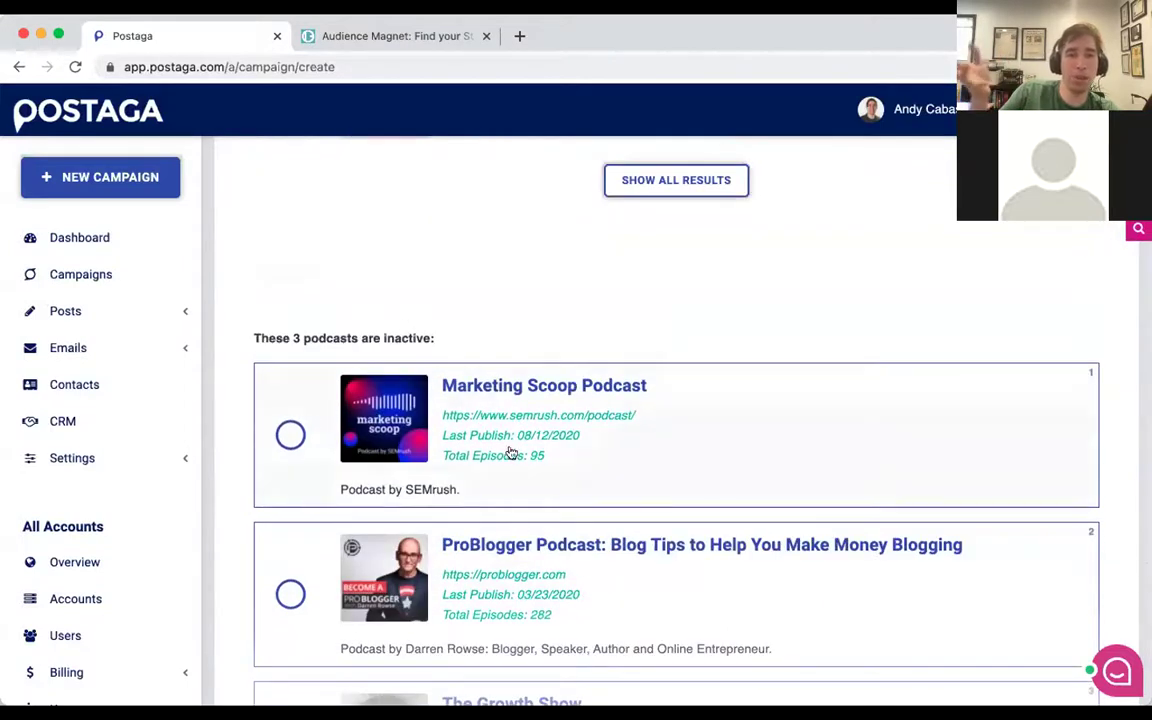
{"action": "scroll", "coordinate": [530, 440], "scroll_direction": "down", "scroll_amount": 3}
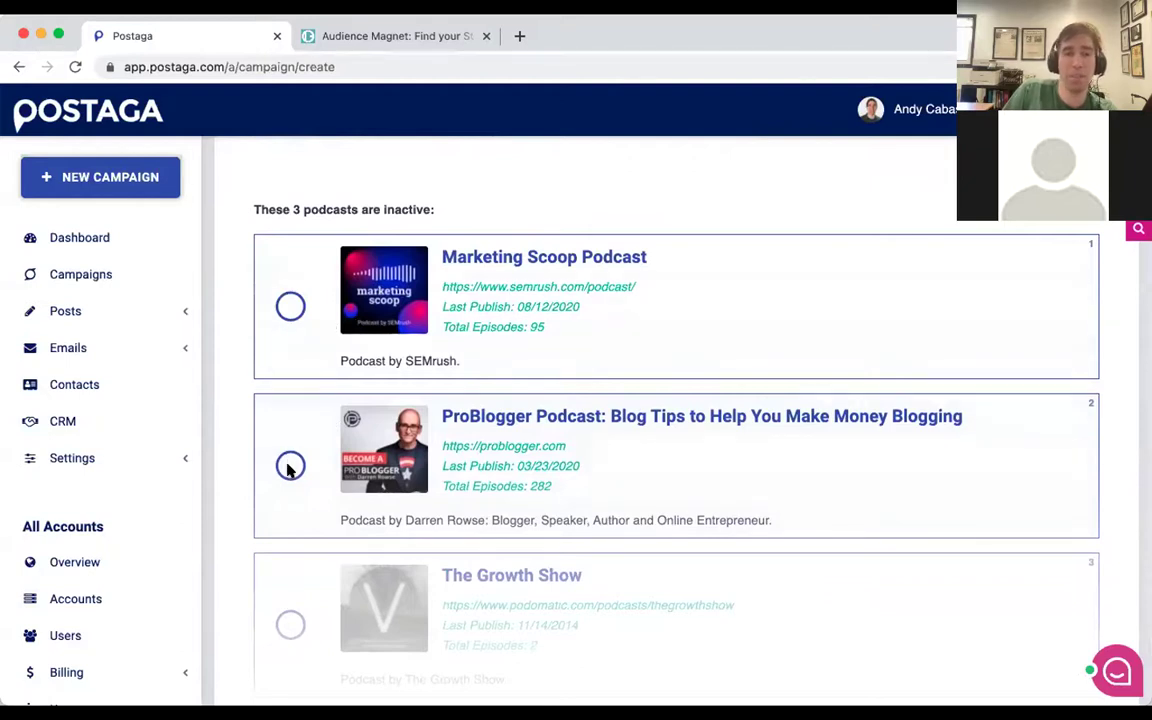
{"action": "scroll", "coordinate": [290, 455], "scroll_direction": "down", "scroll_amount": 1}
{"action": "scroll", "coordinate": [300, 430], "scroll_direction": "up", "scroll_amount": 2}
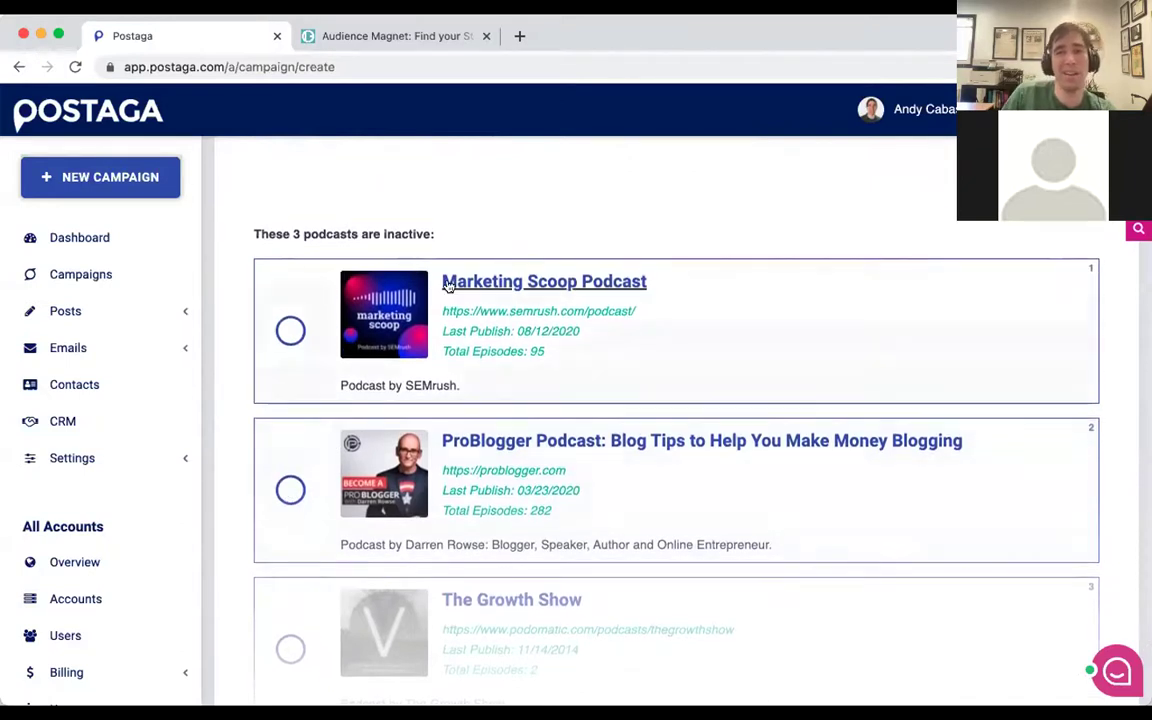
{"action": "scroll", "coordinate": [448, 285], "scroll_direction": "up", "scroll_amount": 15}
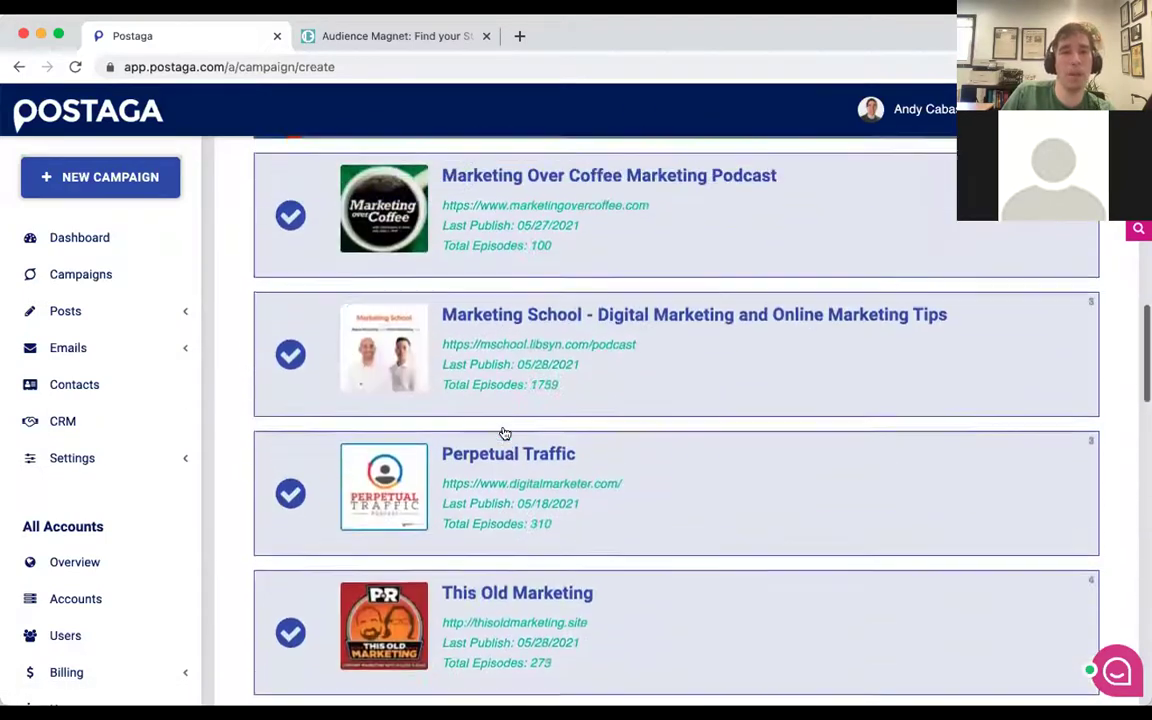
{"action": "scroll", "coordinate": [505, 433], "scroll_direction": "up", "scroll_amount": 5}
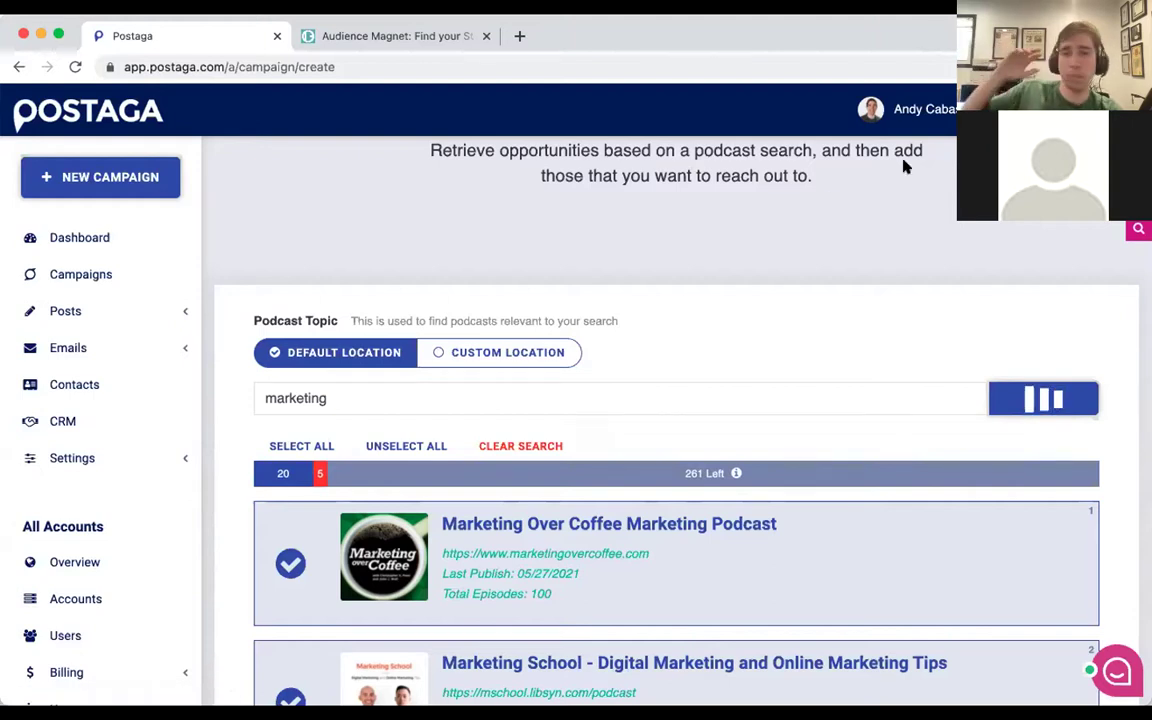
{"action": "scroll", "coordinate": [830, 198], "scroll_direction": "down", "scroll_amount": 1}
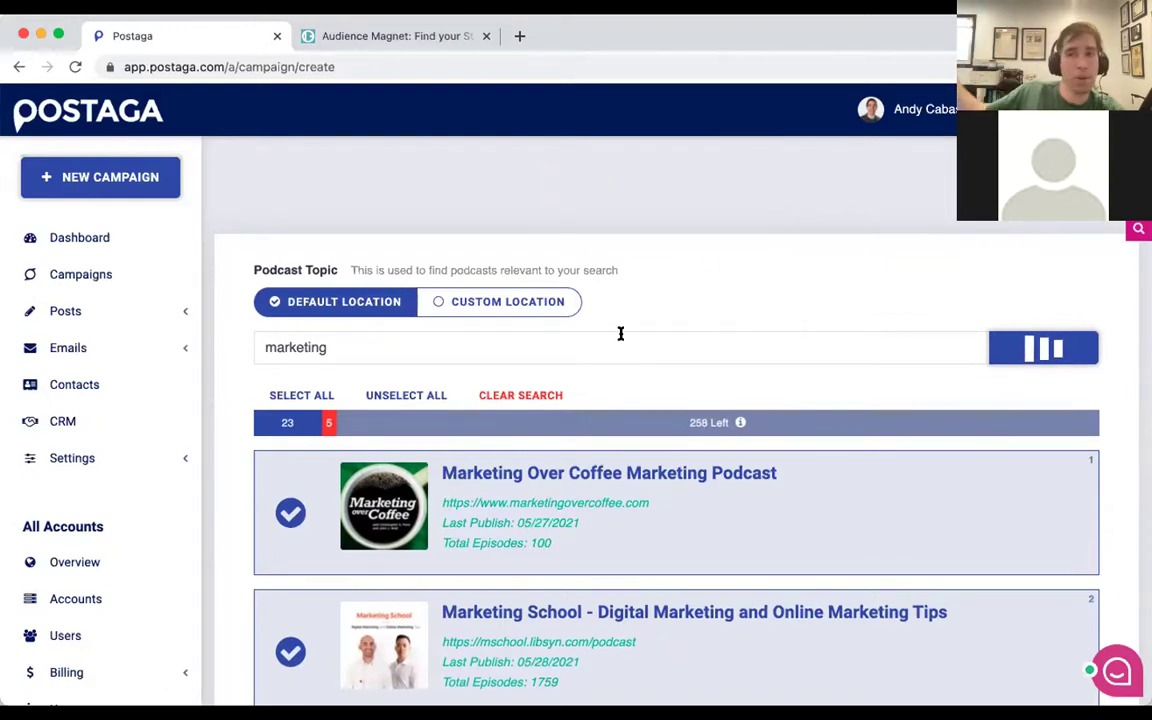
{"action": "scroll", "coordinate": [620, 333], "scroll_direction": "down", "scroll_amount": 1}
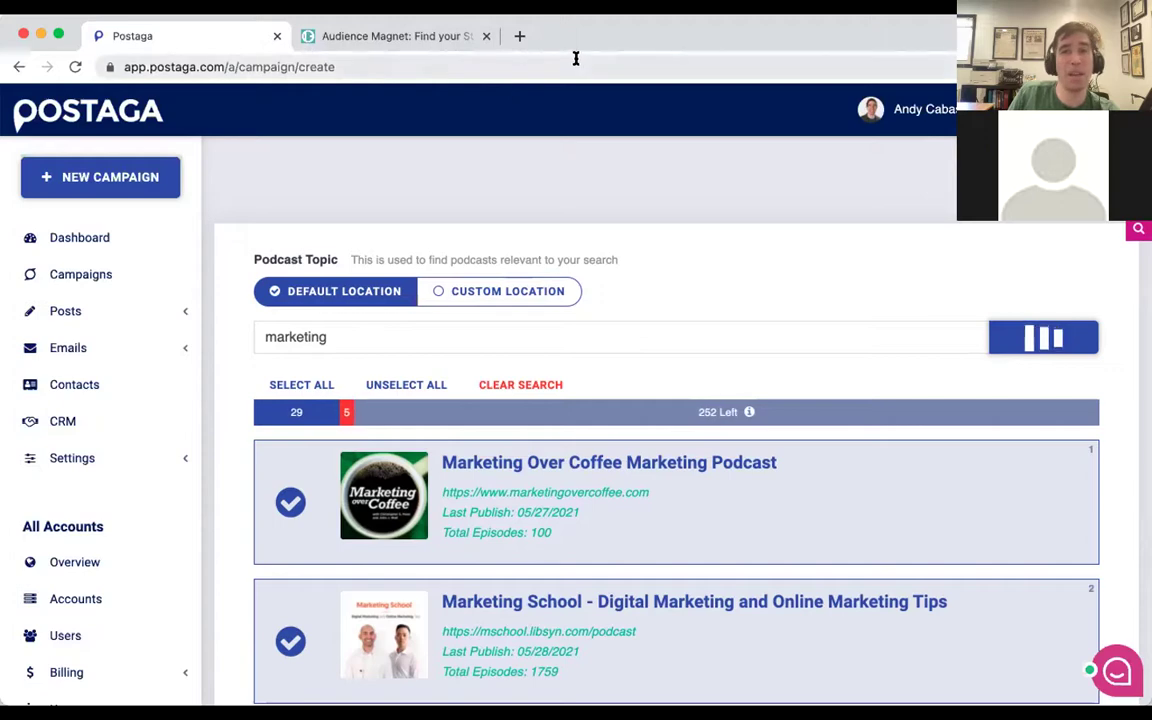
{"action": "left_click", "coordinate": [438, 40]}
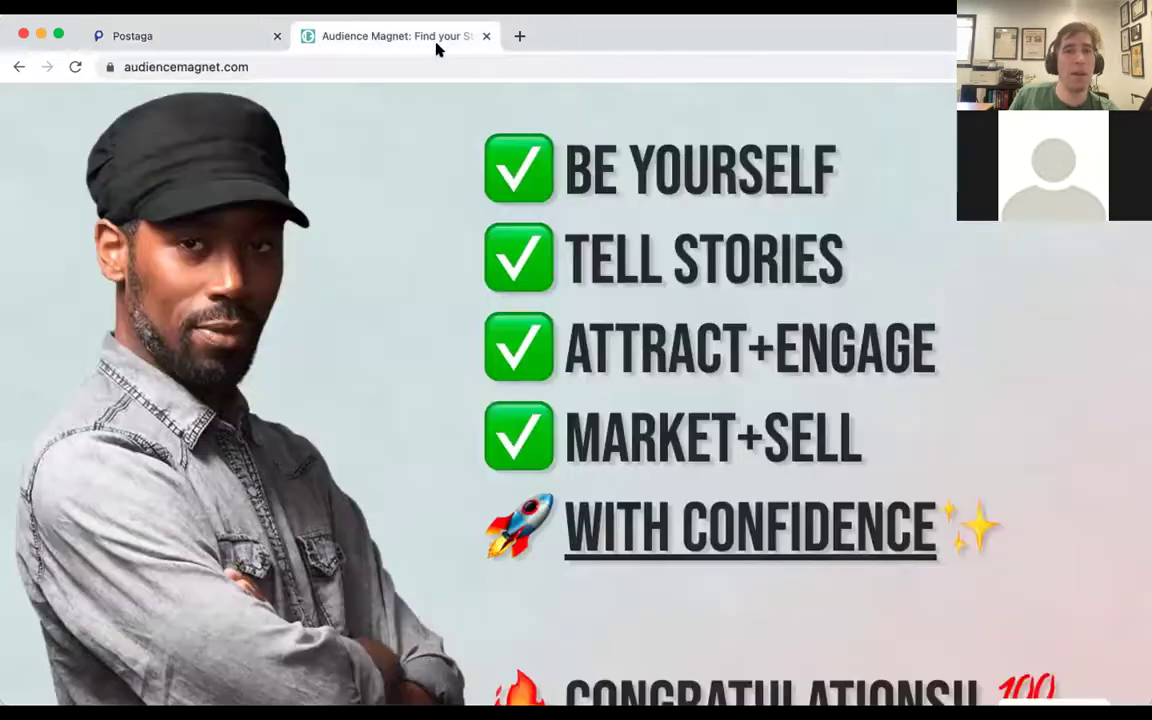
{"action": "scroll", "coordinate": [480, 330], "scroll_direction": "down", "scroll_amount": 15}
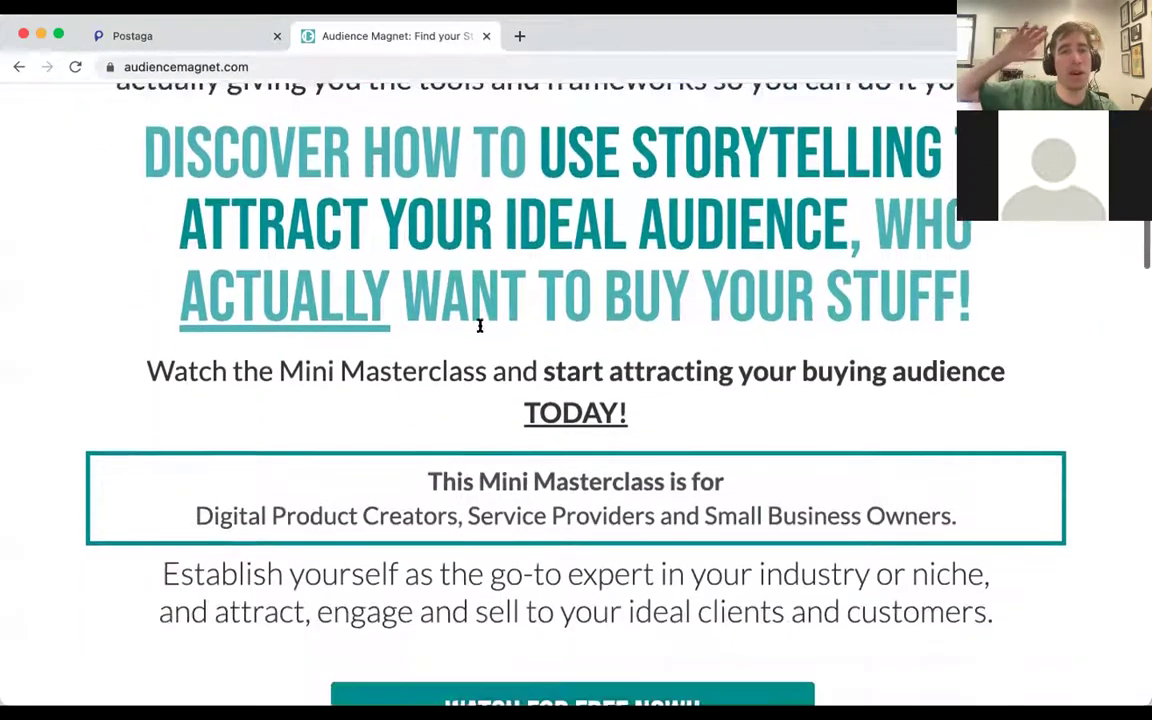
{"action": "scroll", "coordinate": [480, 330], "scroll_direction": "down", "scroll_amount": 5}
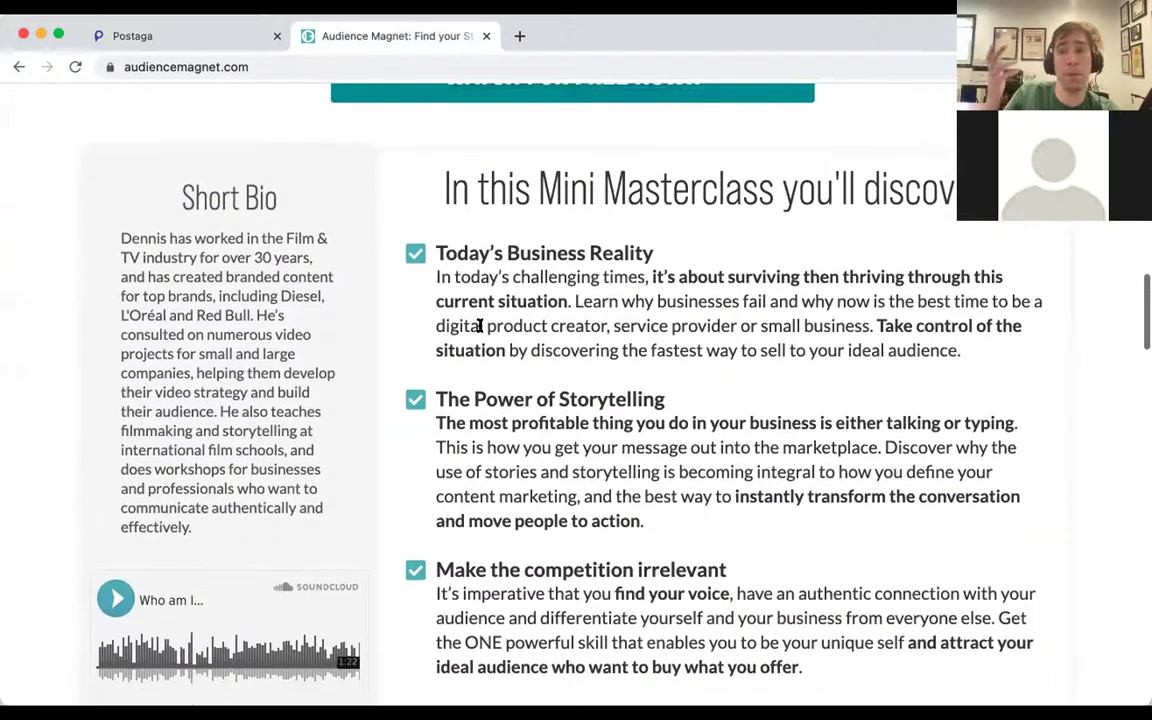
{"action": "key", "text": "ctrl+shift+Tab"}
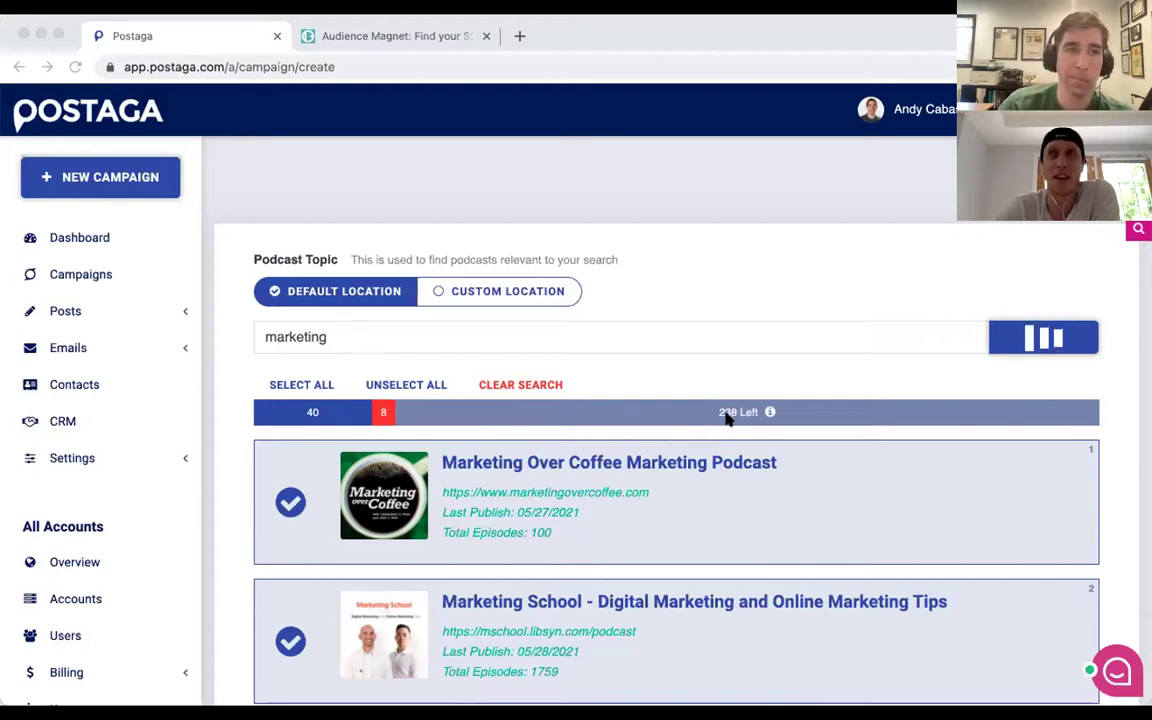
Start a new Postaga campaign from the sidebar and close the Audience Magnet page.
{"action": "left_click", "coordinate": [148, 192]}
{"action": "left_click", "coordinate": [148, 192]}
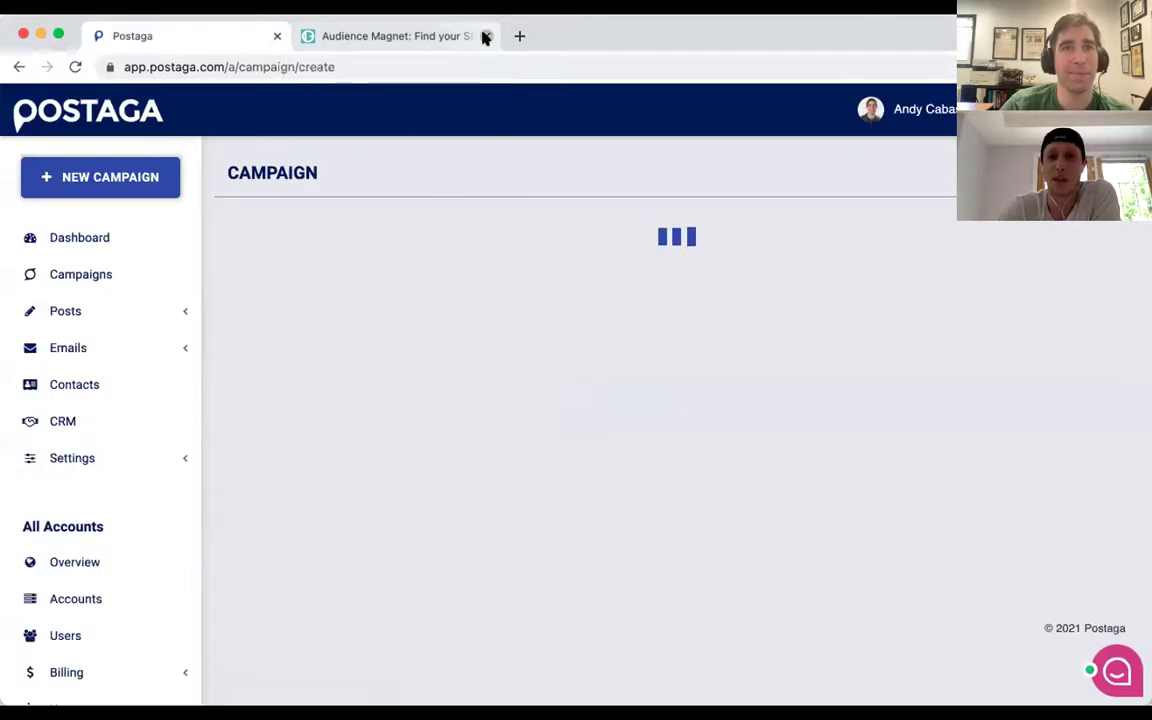
{"action": "left_click", "coordinate": [485, 36]}
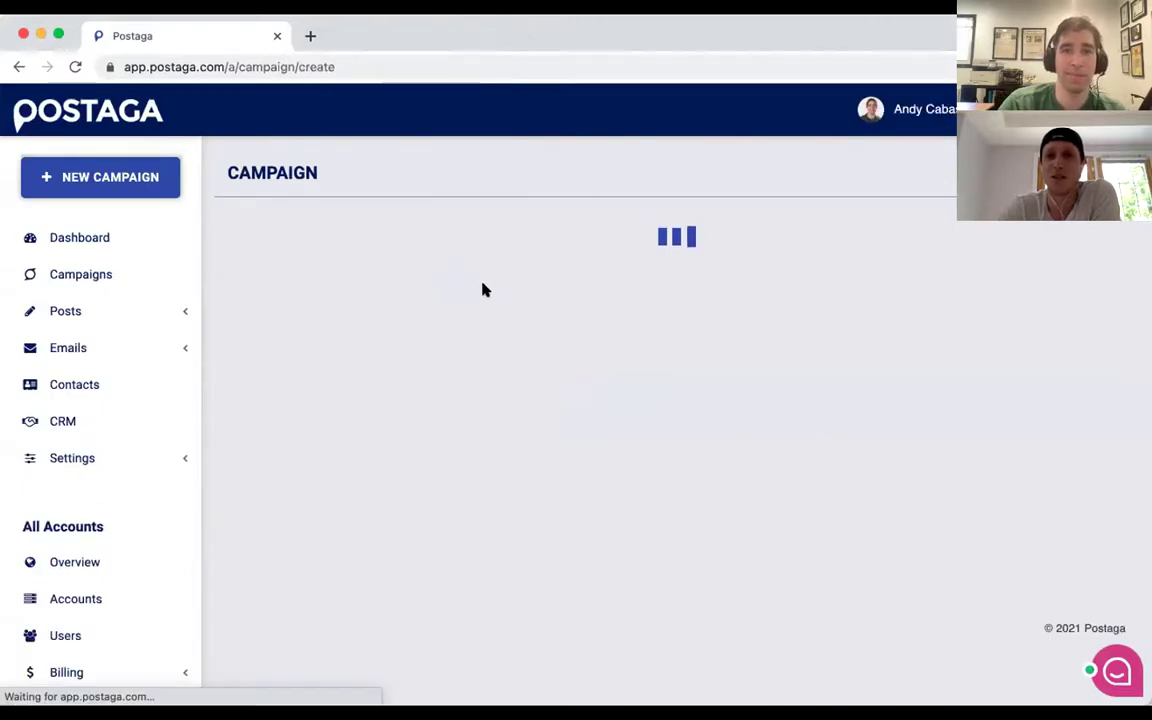
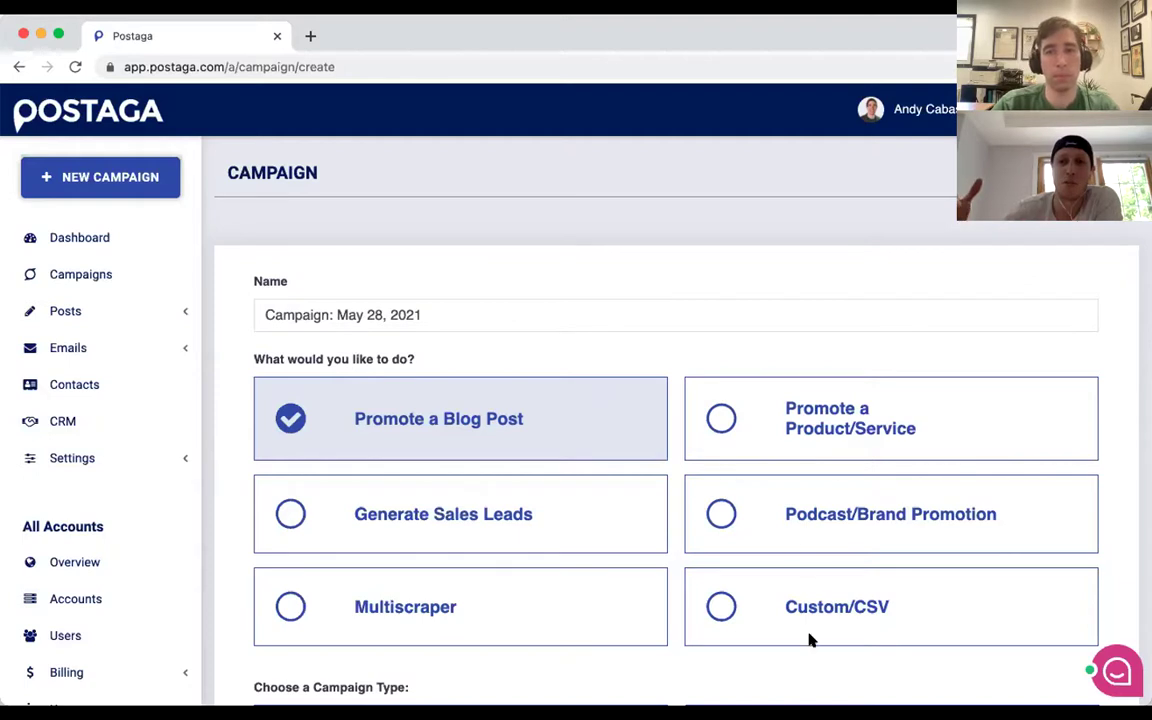
Pick the Resources card under Choose a Campaign Type, replacing Mention.
{"action": "scroll", "coordinate": [437, 419], "scroll_direction": "down", "scroll_amount": 3}
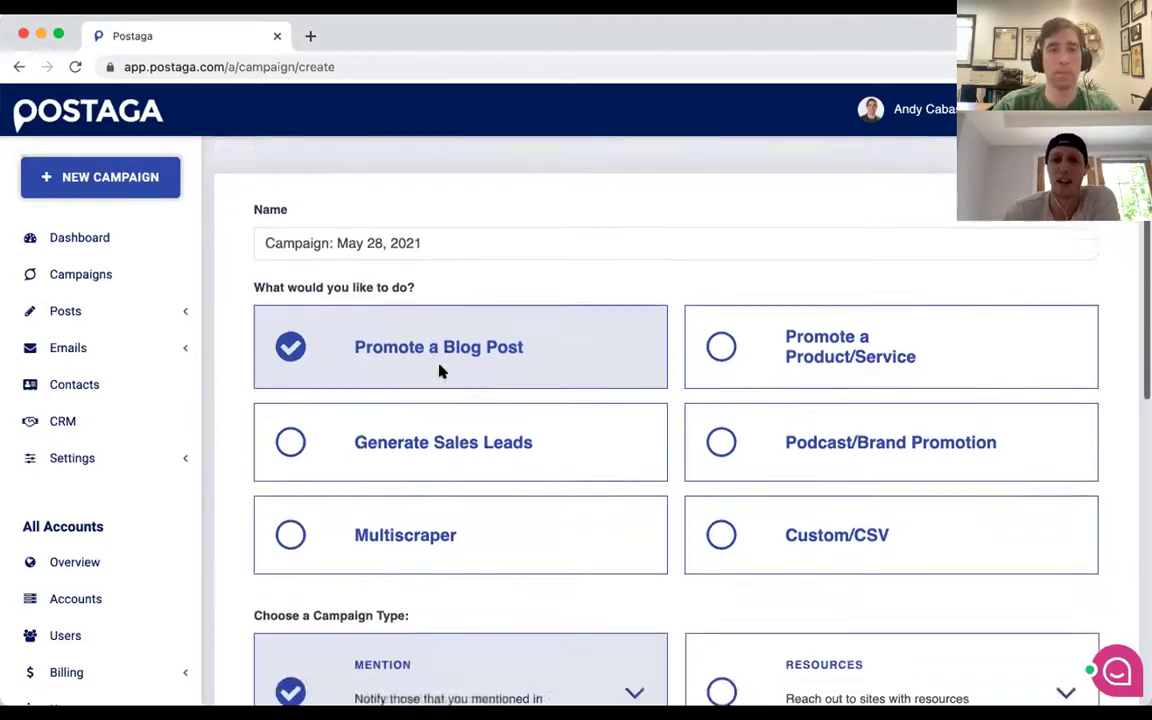
{"action": "left_click", "coordinate": [745, 563]}
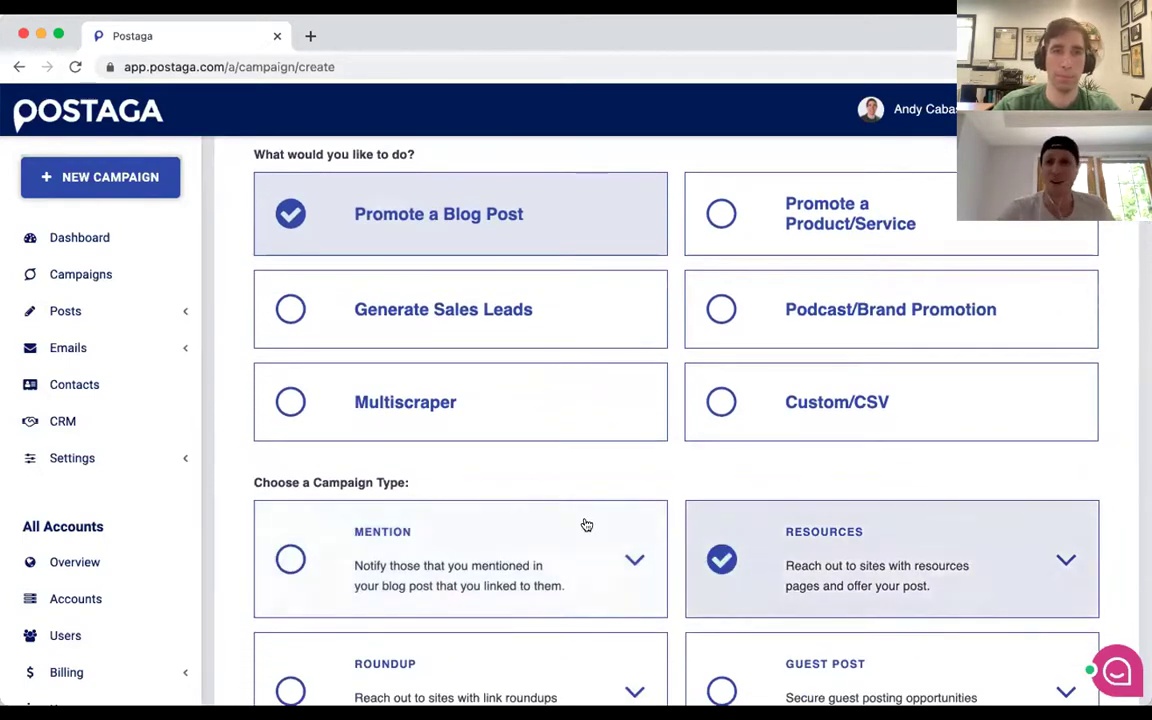
{"action": "scroll", "coordinate": [585, 525], "scroll_direction": "up", "scroll_amount": 1}
{"action": "scroll", "coordinate": [585, 525], "scroll_direction": "down", "scroll_amount": 5}
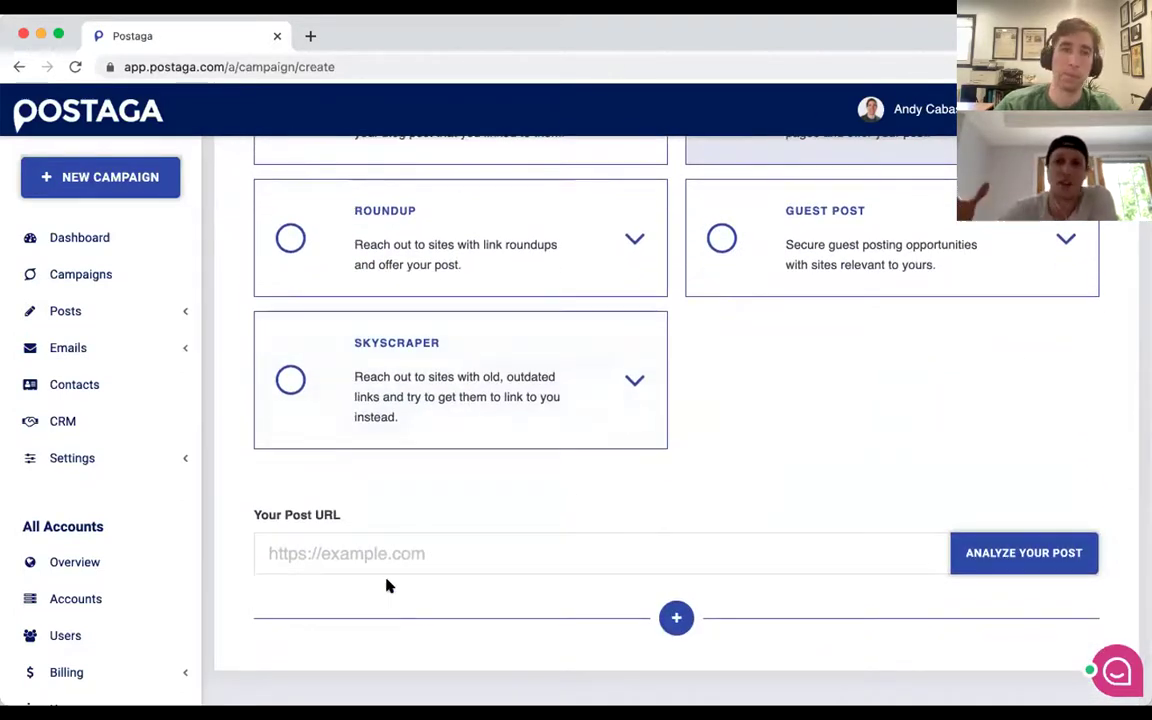
{"action": "scroll", "coordinate": [470, 499], "scroll_direction": "up", "scroll_amount": 2}
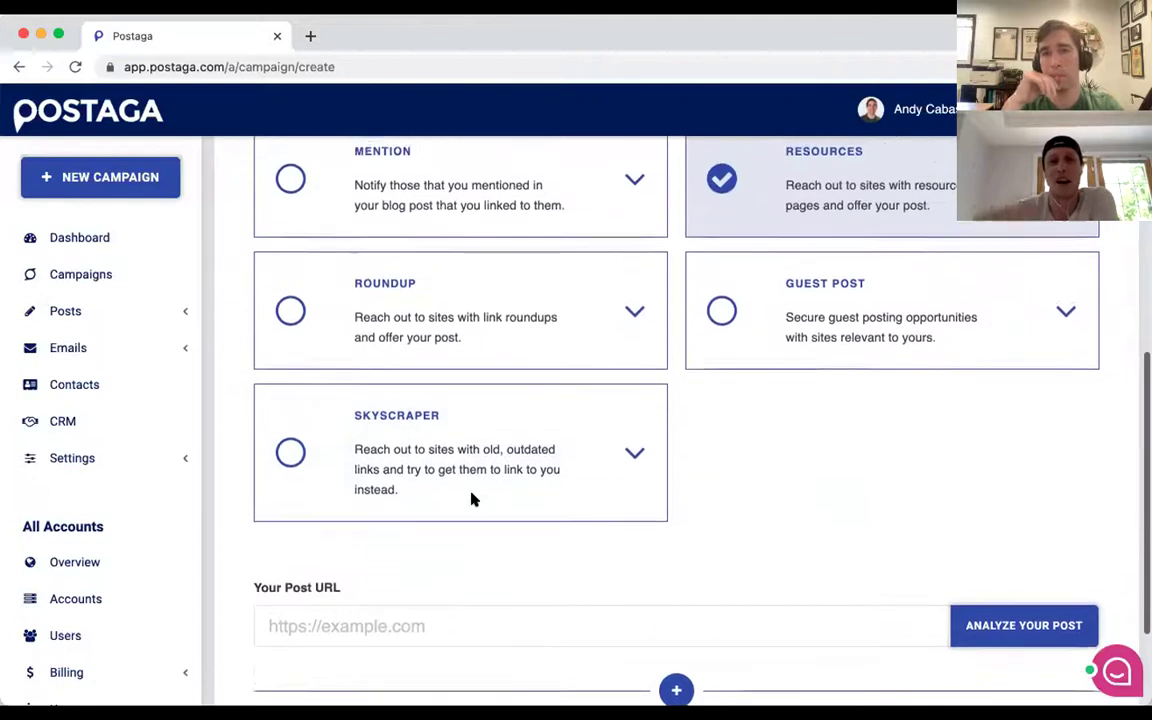
{"action": "scroll", "coordinate": [474, 498], "scroll_direction": "up", "scroll_amount": 2}
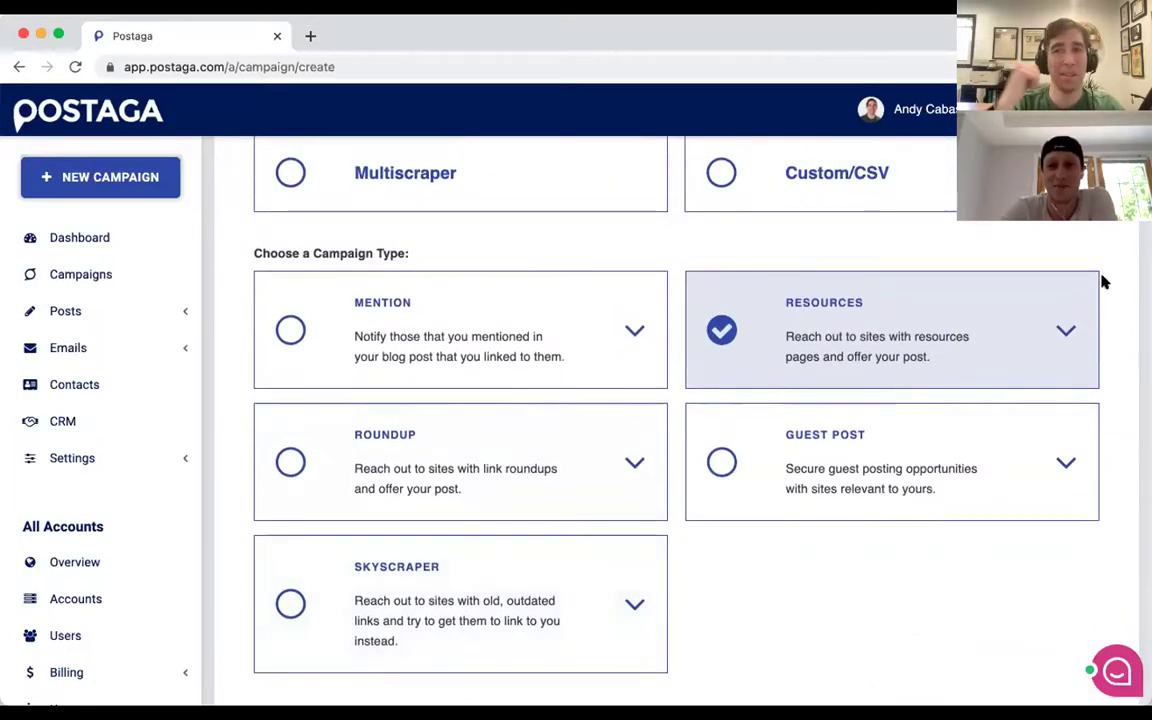
{"action": "scroll", "coordinate": [880, 424], "scroll_direction": "up", "scroll_amount": 1}
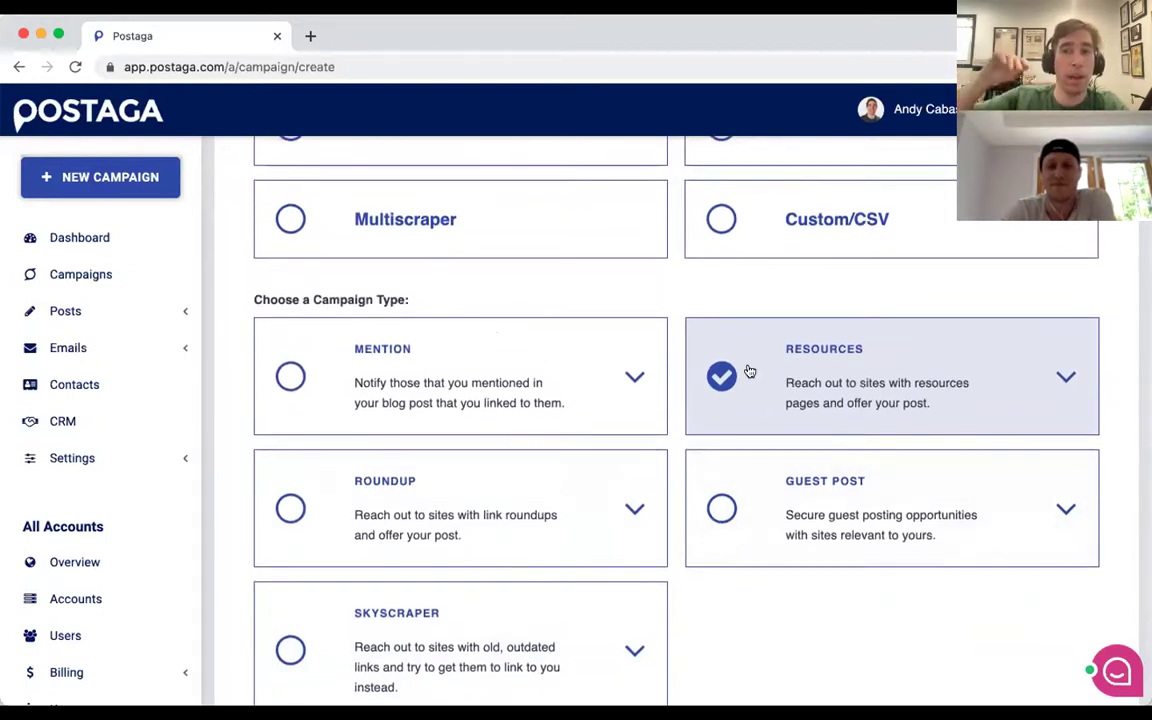
{"action": "scroll", "coordinate": [749, 371], "scroll_direction": "down", "scroll_amount": 2}
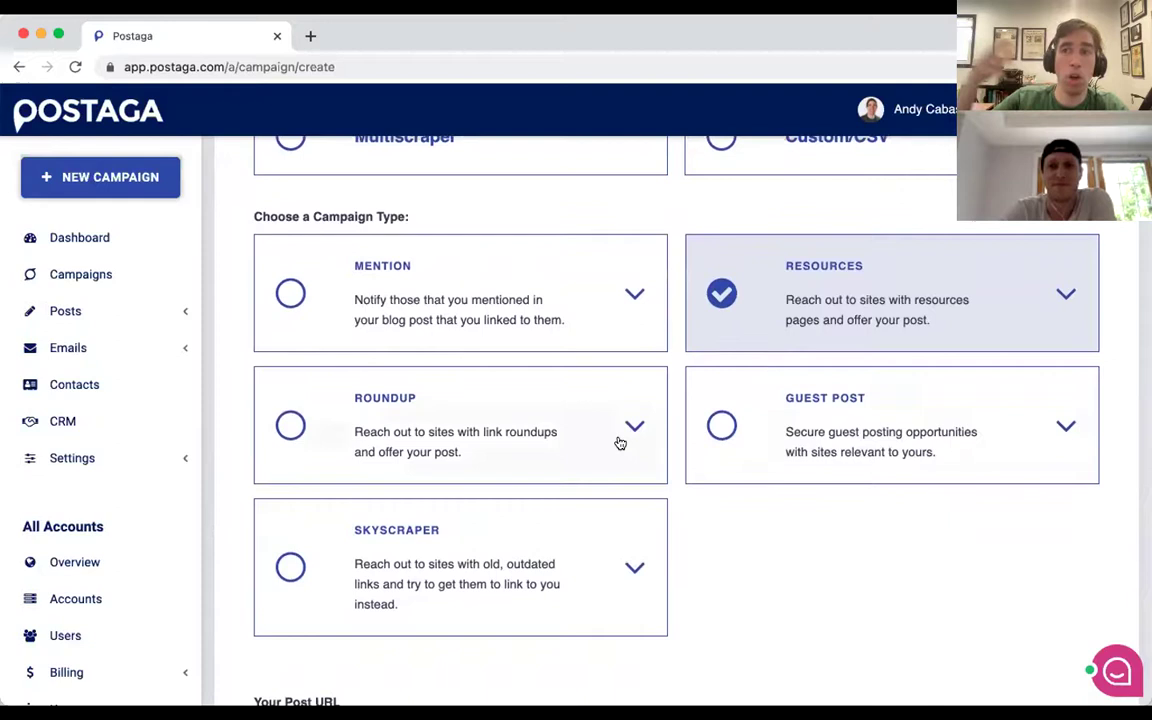
{"action": "scroll", "coordinate": [630, 437], "scroll_direction": "down", "scroll_amount": 1}
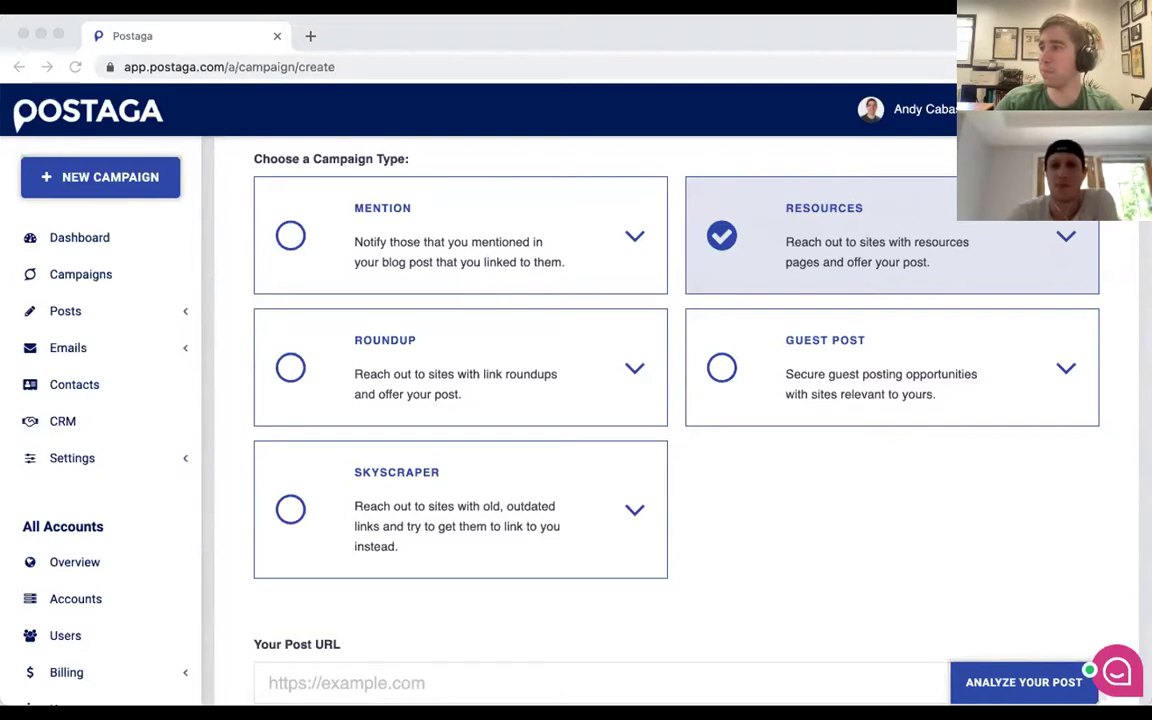
{"action": "scroll", "coordinate": [430, 372], "scroll_direction": "up", "scroll_amount": 3}
{"action": "scroll", "coordinate": [430, 373], "scroll_direction": "up", "scroll_amount": 2}
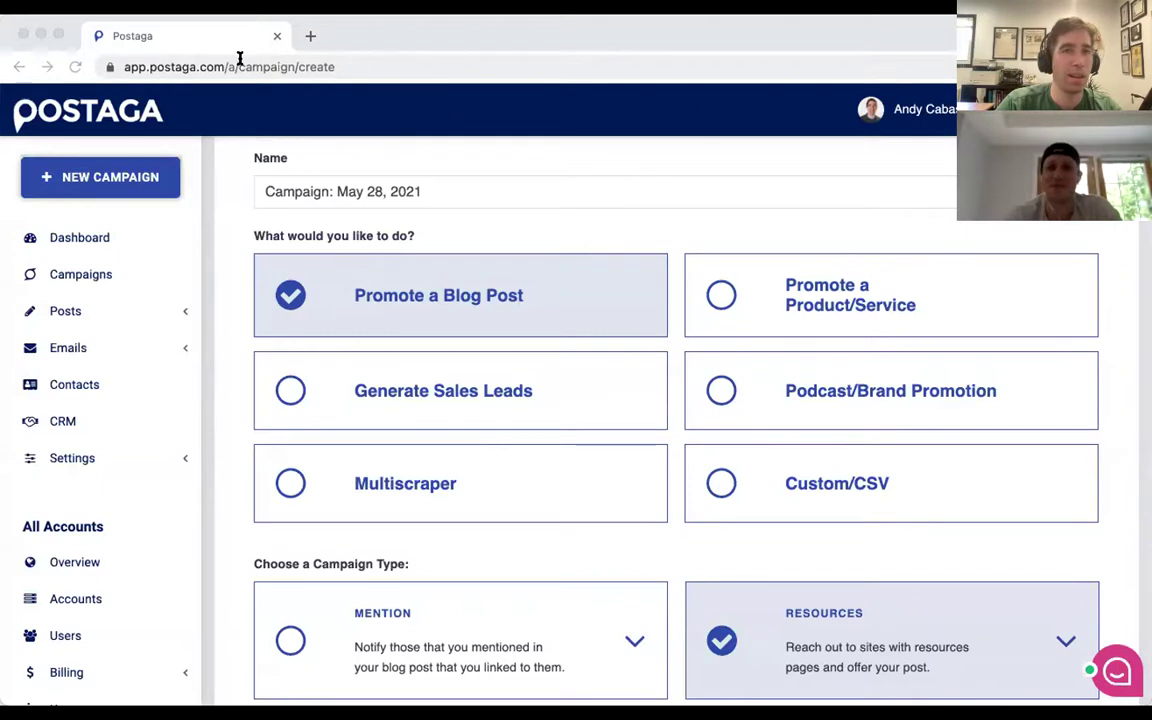
Read the Finding Female CEO Contacts in Civil Engineering article in a new tab, then return to the campaign tab.
{"action": "key", "text": "super+t"}
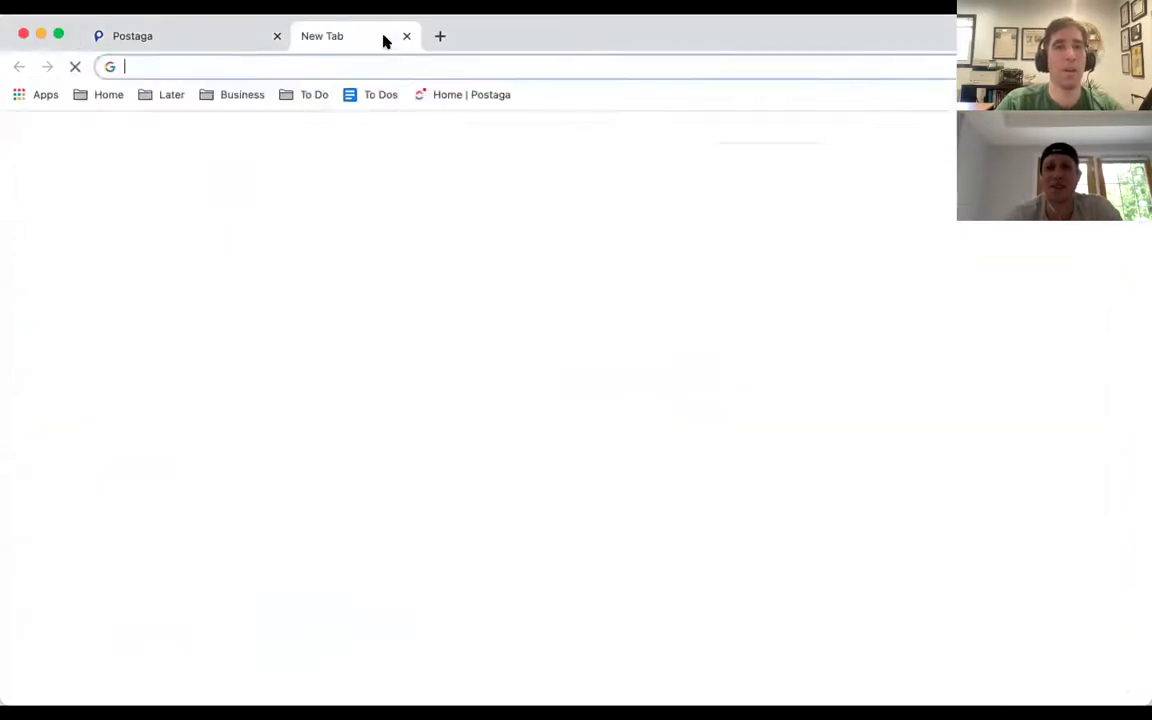
{"action": "key", "text": "Return"}
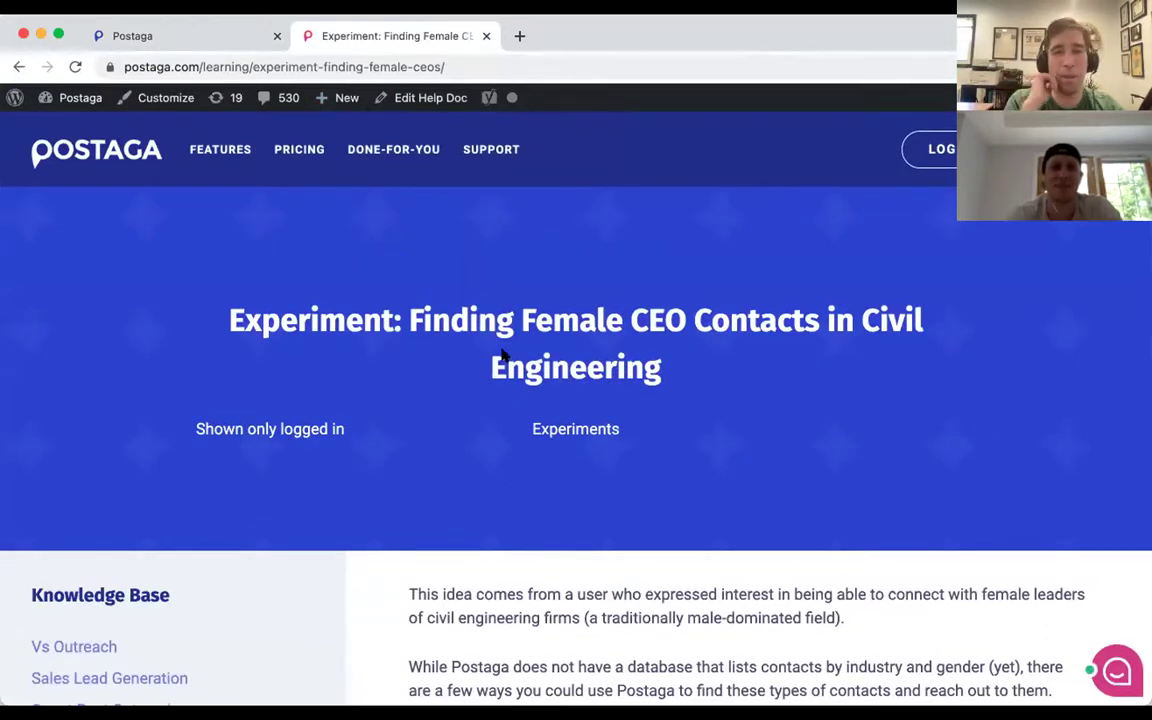
{"action": "scroll", "coordinate": [503, 355], "scroll_direction": "down", "scroll_amount": 3}
{"action": "scroll", "coordinate": [503, 355], "scroll_direction": "down", "scroll_amount": 5}
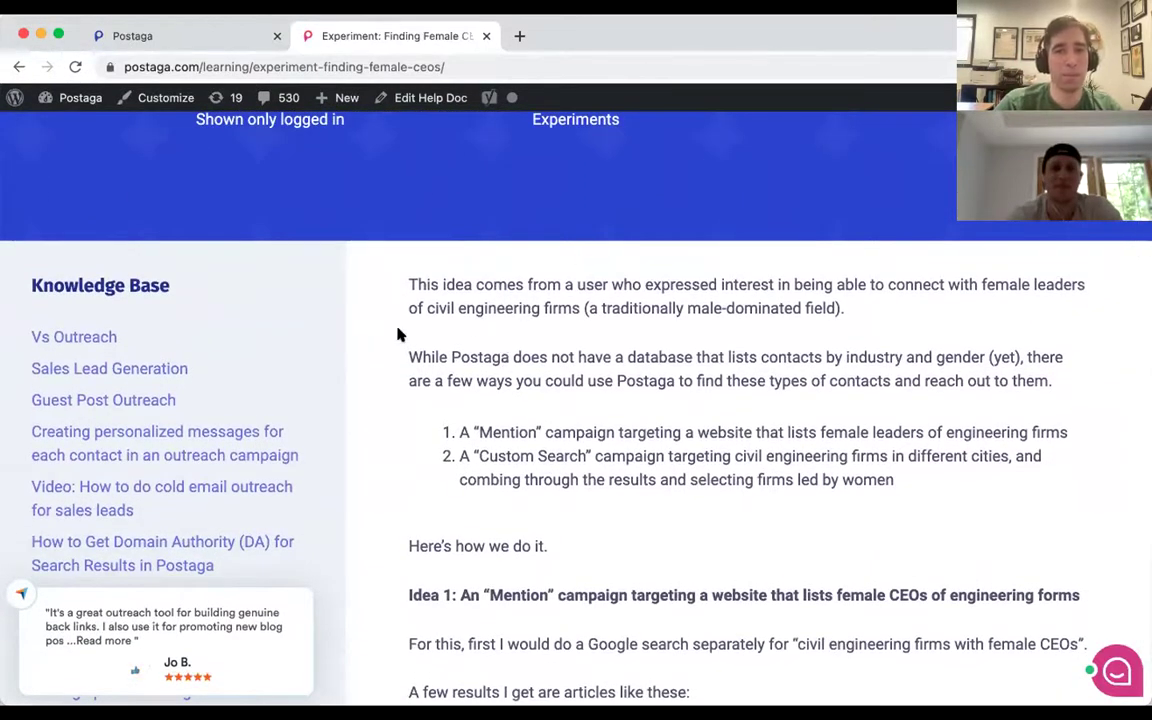
{"action": "scroll", "coordinate": [478, 326], "scroll_direction": "up", "scroll_amount": 5}
{"action": "scroll", "coordinate": [478, 326], "scroll_direction": "up", "scroll_amount": 3}
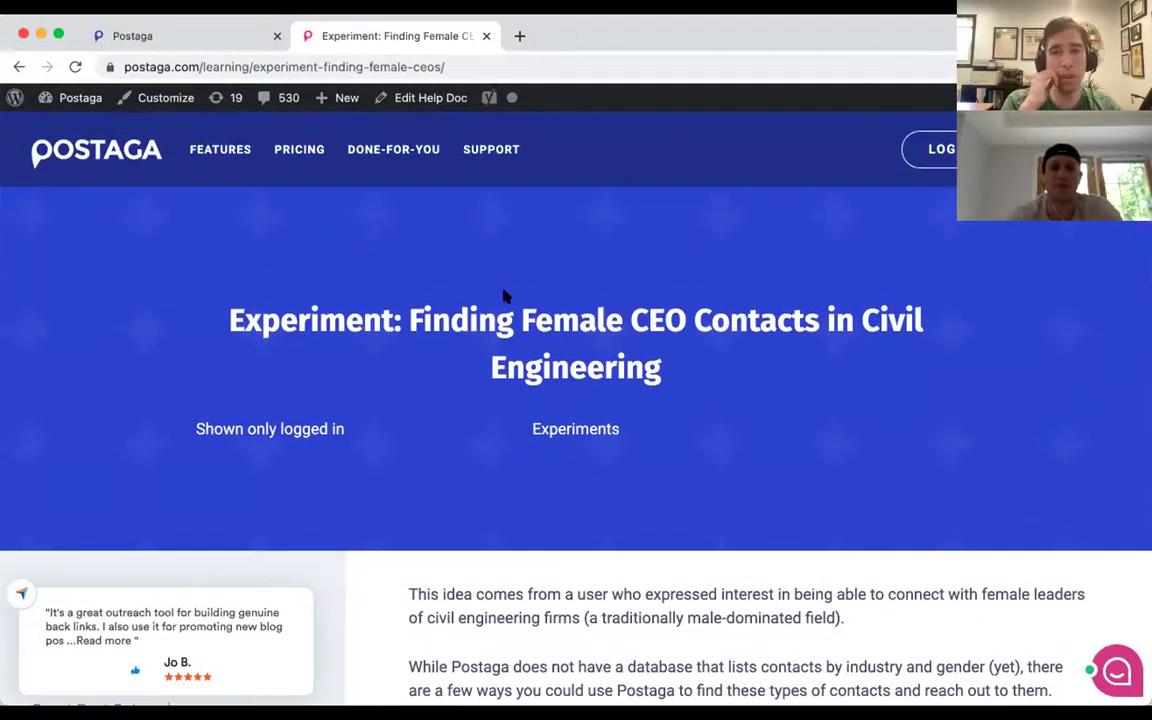
{"action": "scroll", "coordinate": [522, 284], "scroll_direction": "down", "scroll_amount": 2}
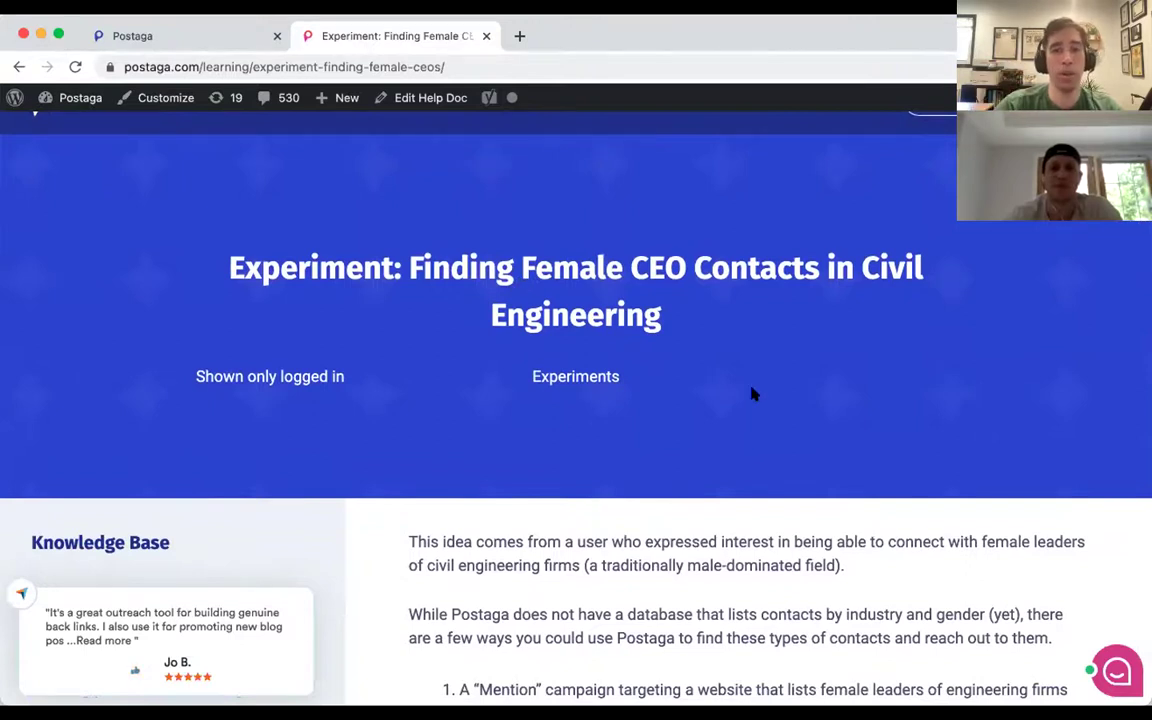
{"action": "scroll", "coordinate": [753, 394], "scroll_direction": "down", "scroll_amount": 5}
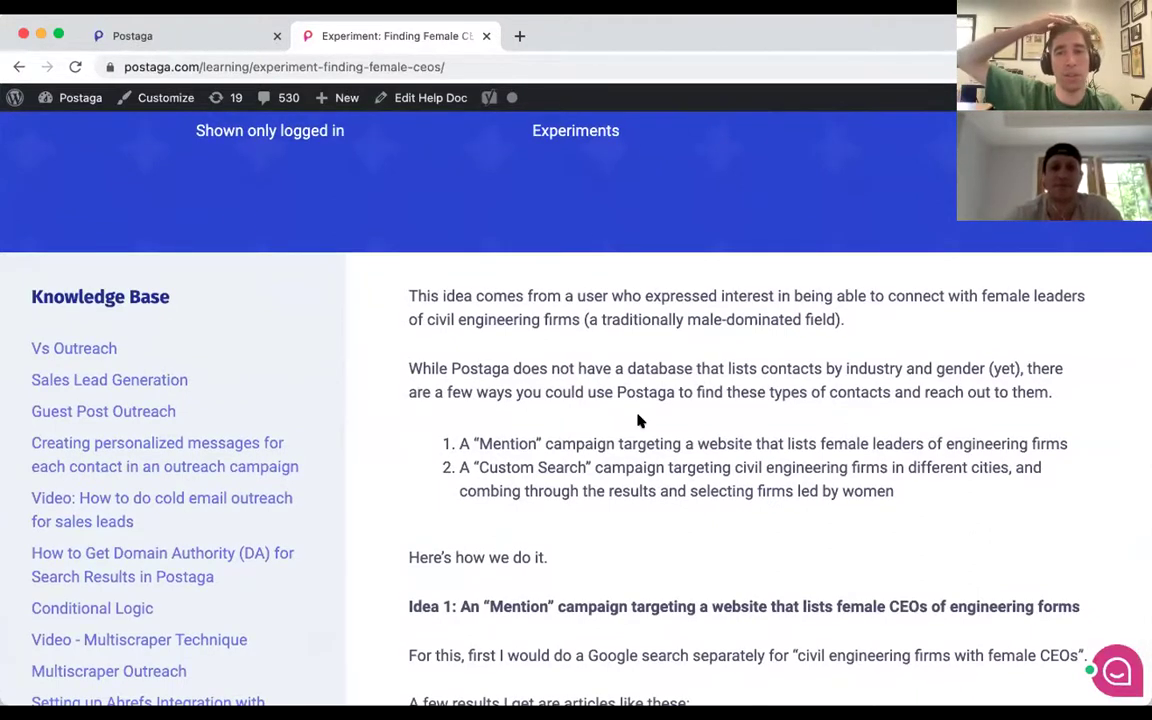
{"action": "scroll", "coordinate": [638, 419], "scroll_direction": "down", "scroll_amount": 2}
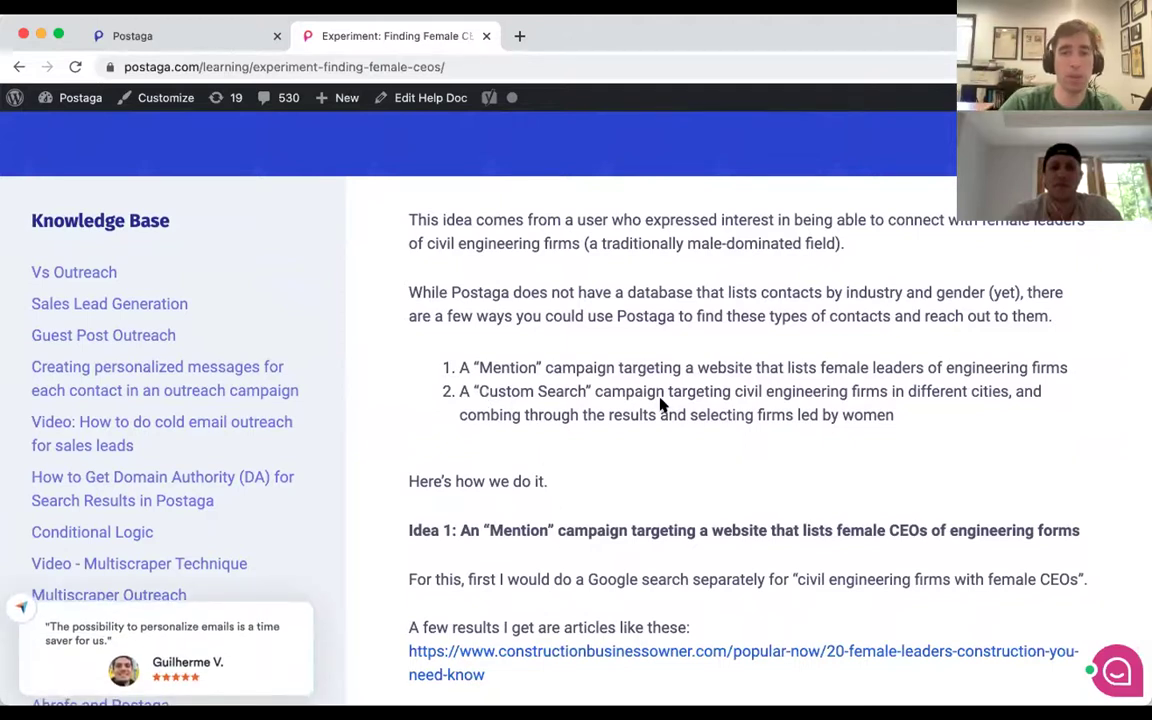
{"action": "scroll", "coordinate": [604, 522], "scroll_direction": "down", "scroll_amount": 2}
{"action": "key", "text": "ctrl+shift+Tab"}
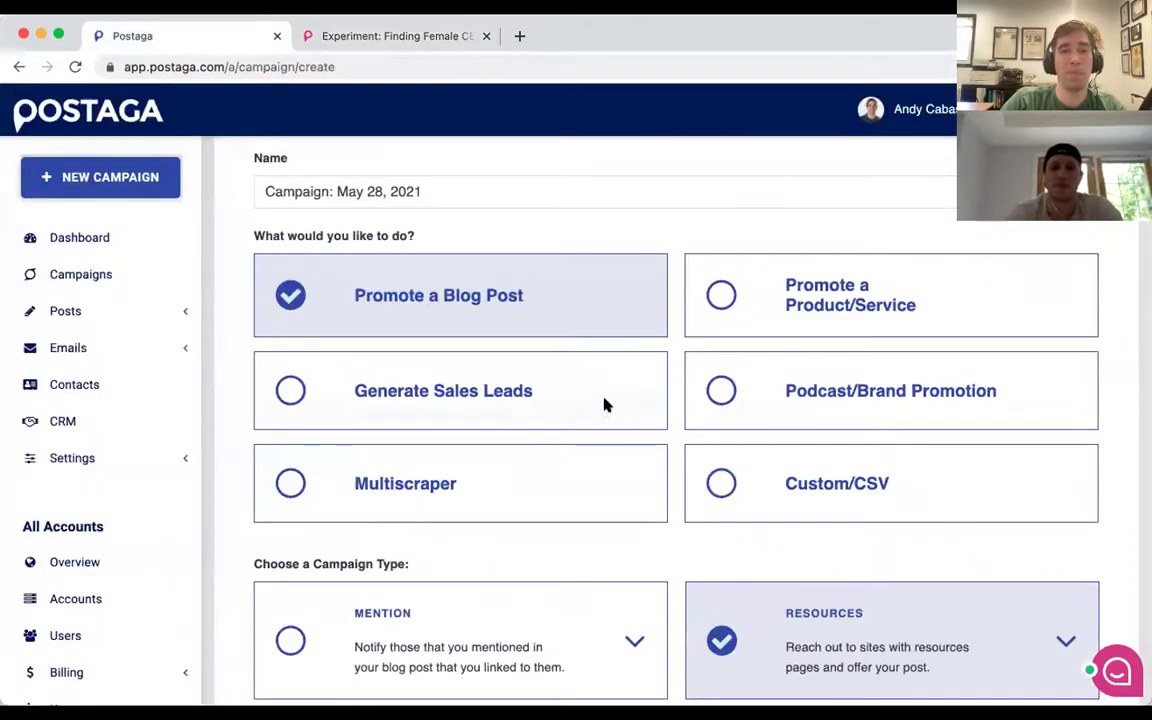
{"action": "left_click", "coordinate": [753, 473]}
{"action": "scroll", "coordinate": [622, 499], "scroll_direction": "down", "scroll_amount": 3}
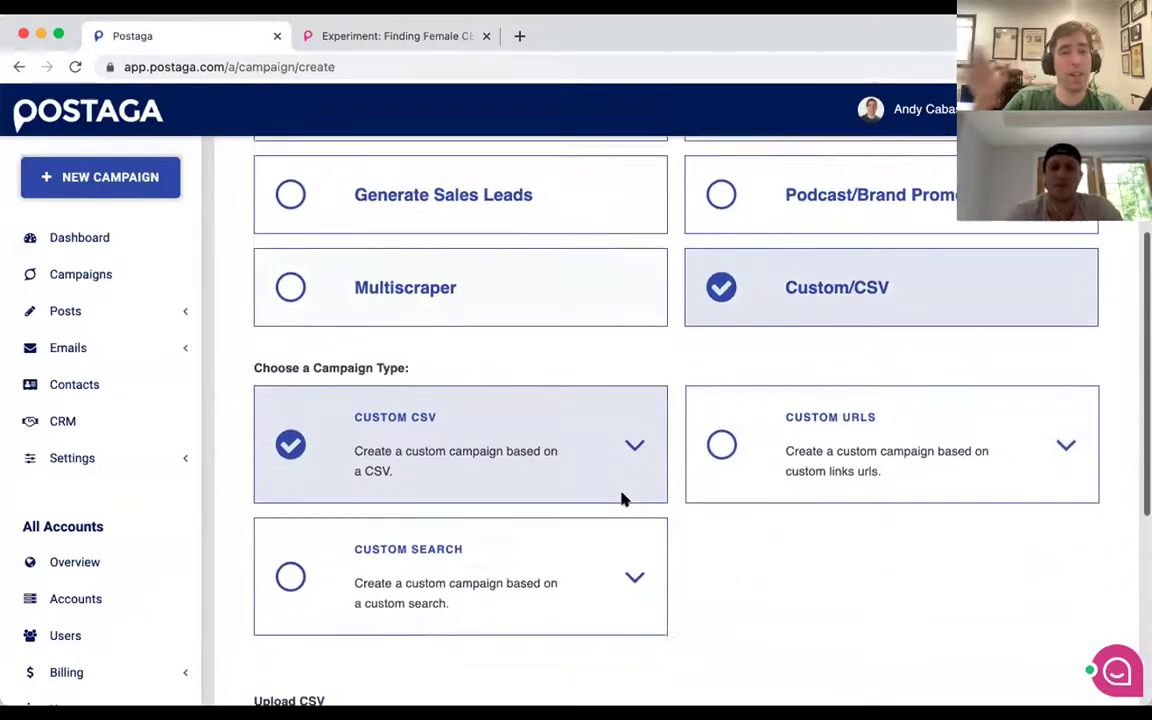
{"action": "left_click", "coordinate": [395, 548]}
{"action": "scroll", "coordinate": [740, 527], "scroll_direction": "down", "scroll_amount": 1}
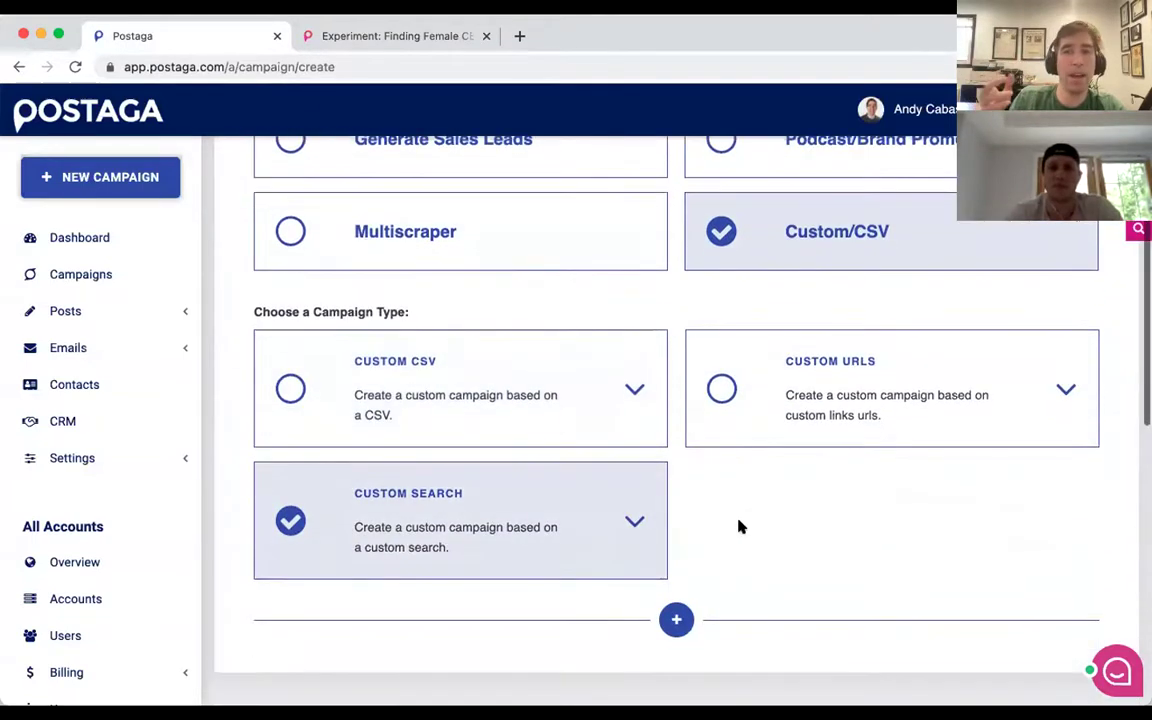
{"action": "scroll", "coordinate": [605, 521], "scroll_direction": "up", "scroll_amount": 1}
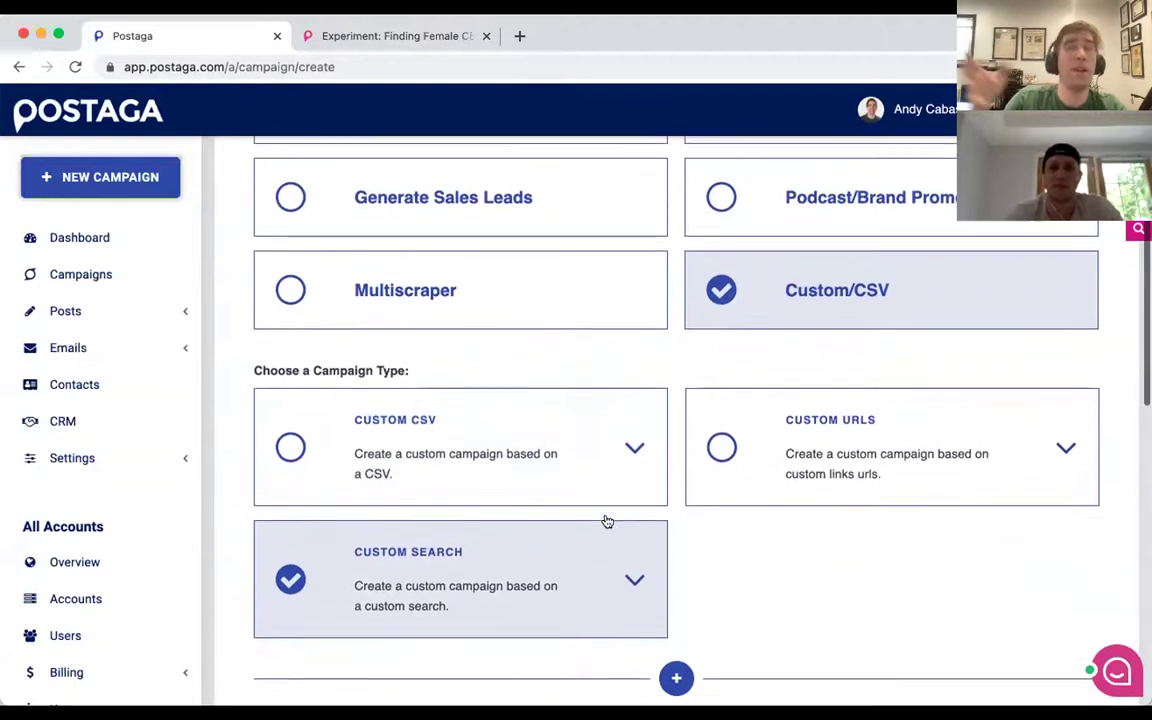
{"action": "scroll", "coordinate": [607, 521], "scroll_direction": "up", "scroll_amount": 2}
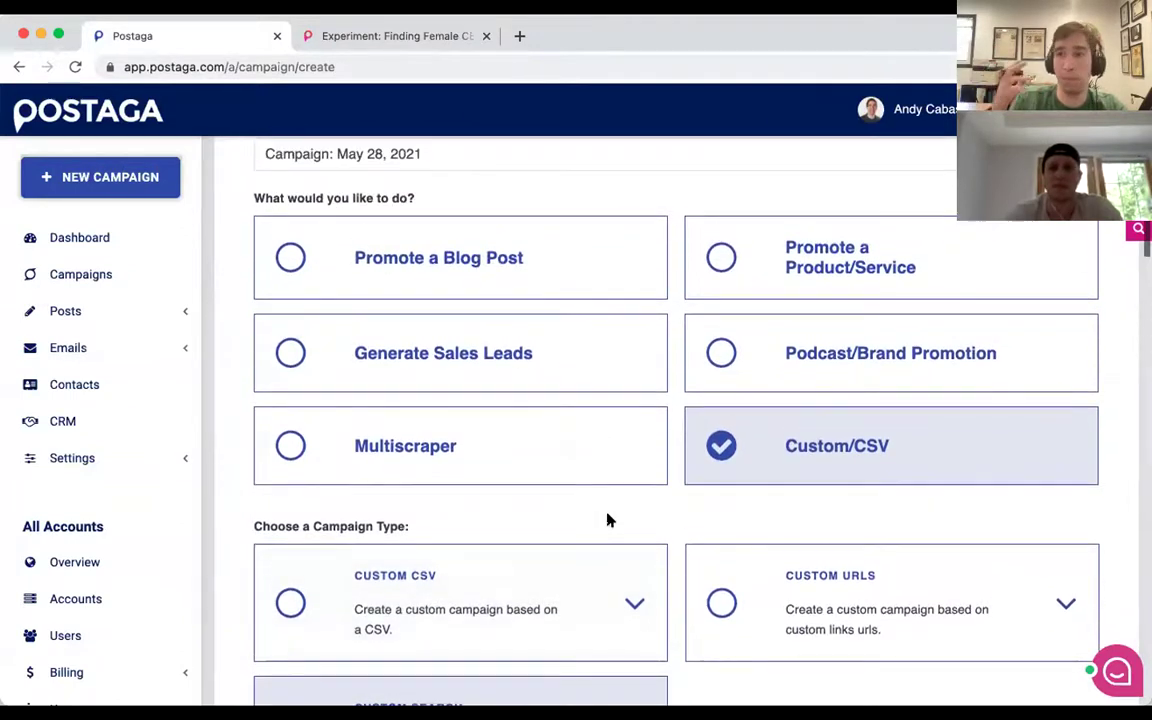
{"action": "scroll", "coordinate": [607, 521], "scroll_direction": "down", "scroll_amount": 5}
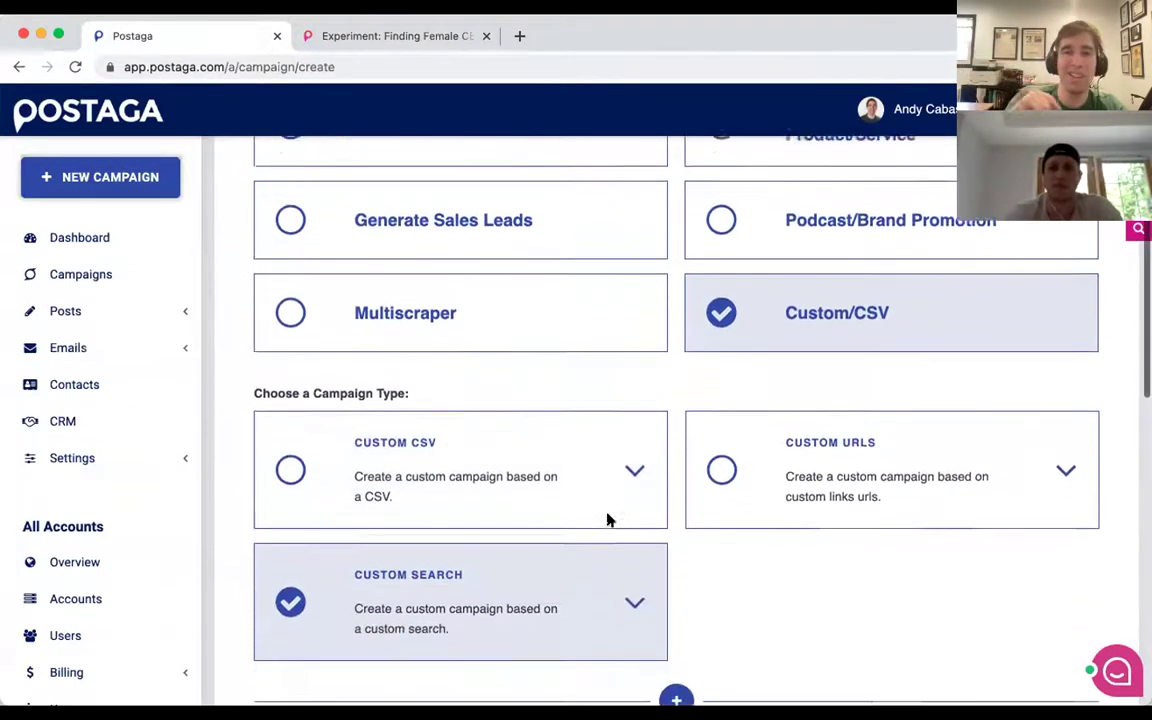
{"action": "left_click", "coordinate": [676, 479]}
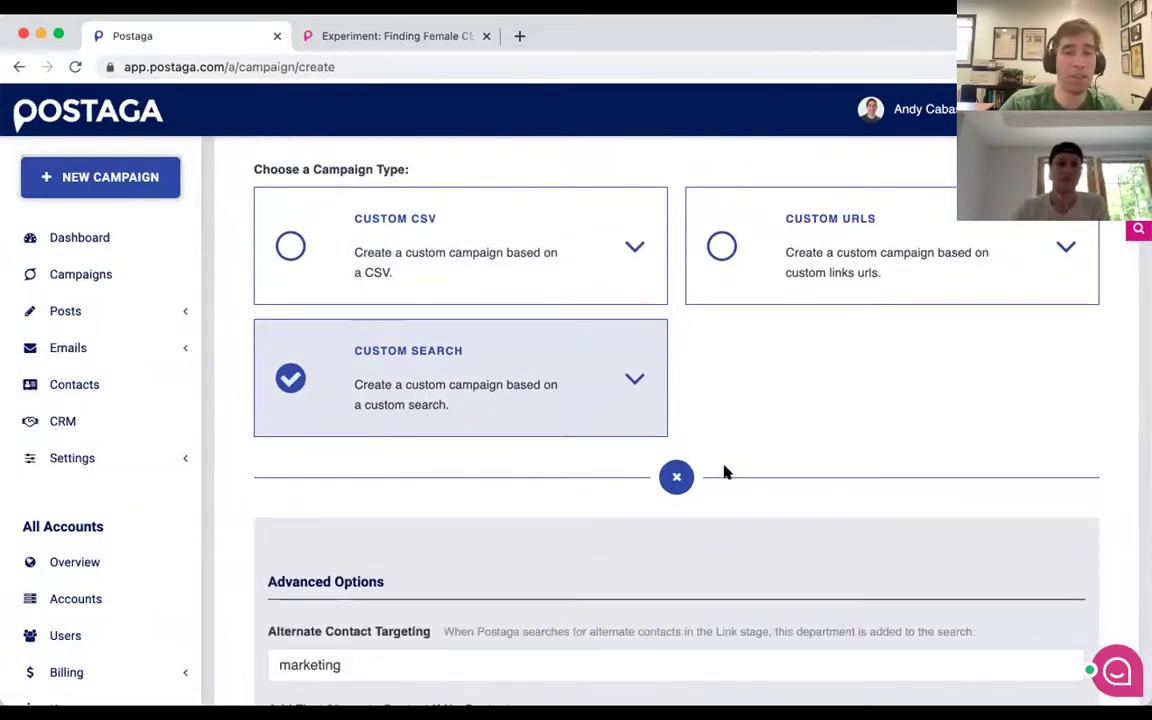
{"action": "scroll", "coordinate": [727, 472], "scroll_direction": "down", "scroll_amount": 2}
{"action": "scroll", "coordinate": [727, 472], "scroll_direction": "down", "scroll_amount": 2}
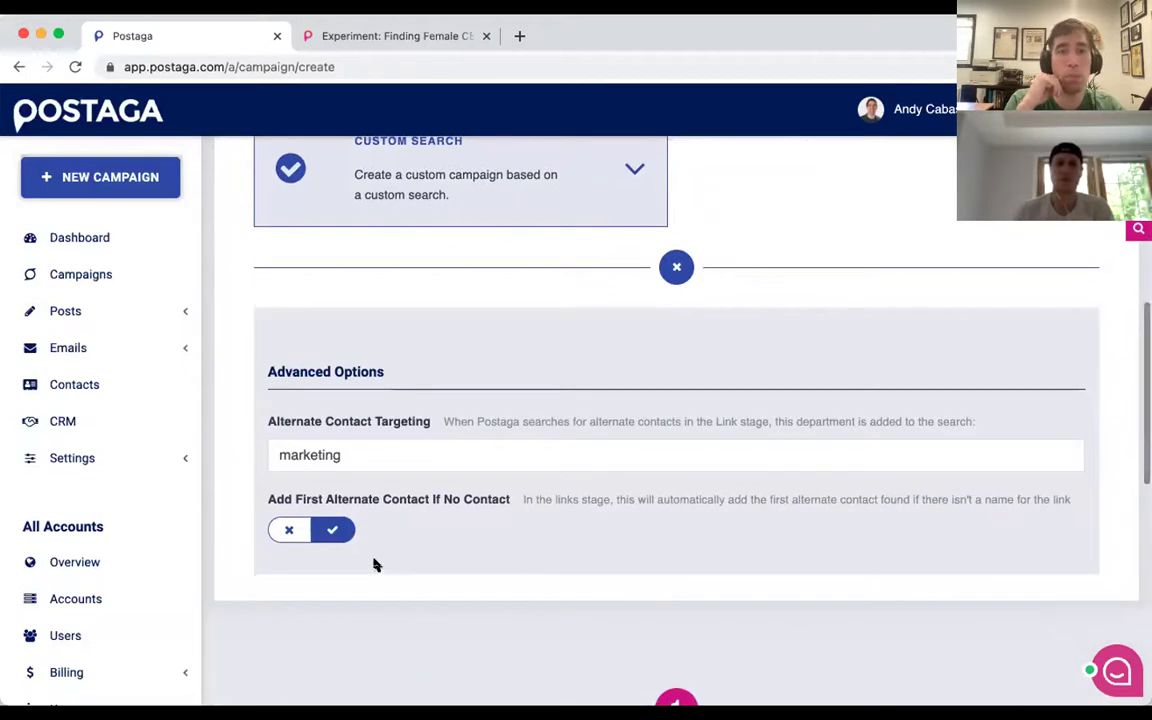
{"action": "left_click", "coordinate": [676, 266]}
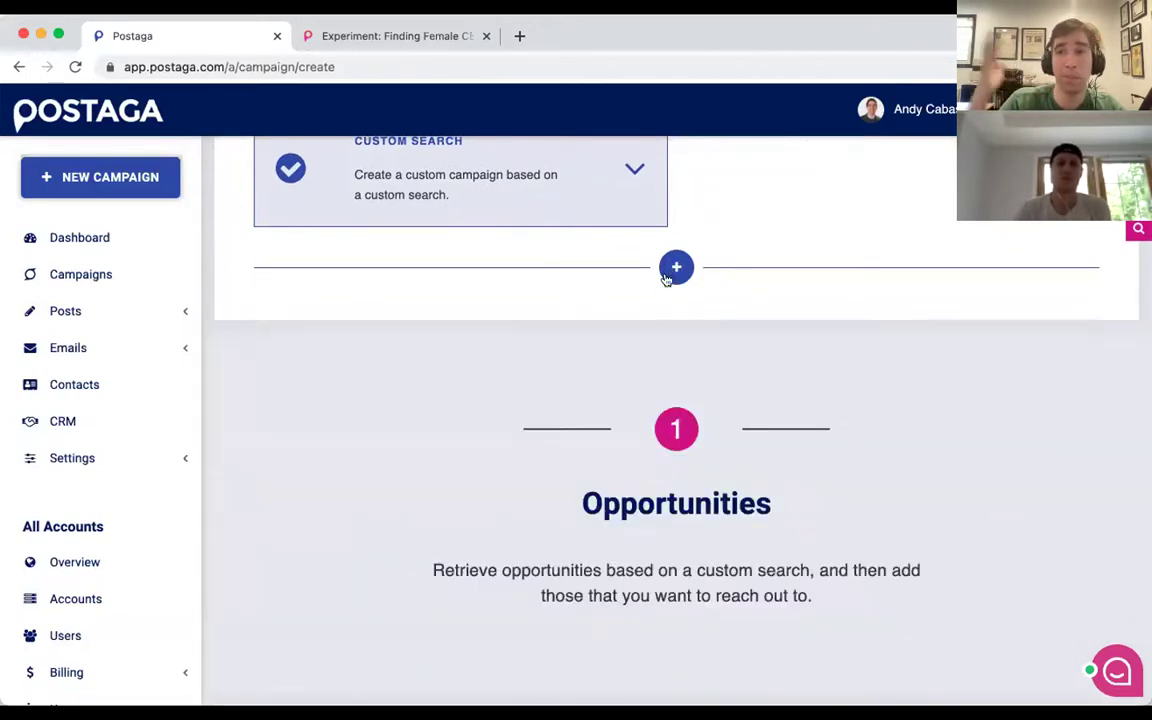
{"action": "scroll", "coordinate": [611, 343], "scroll_direction": "down", "scroll_amount": 3}
{"action": "scroll", "coordinate": [611, 343], "scroll_direction": "down", "scroll_amount": 5}
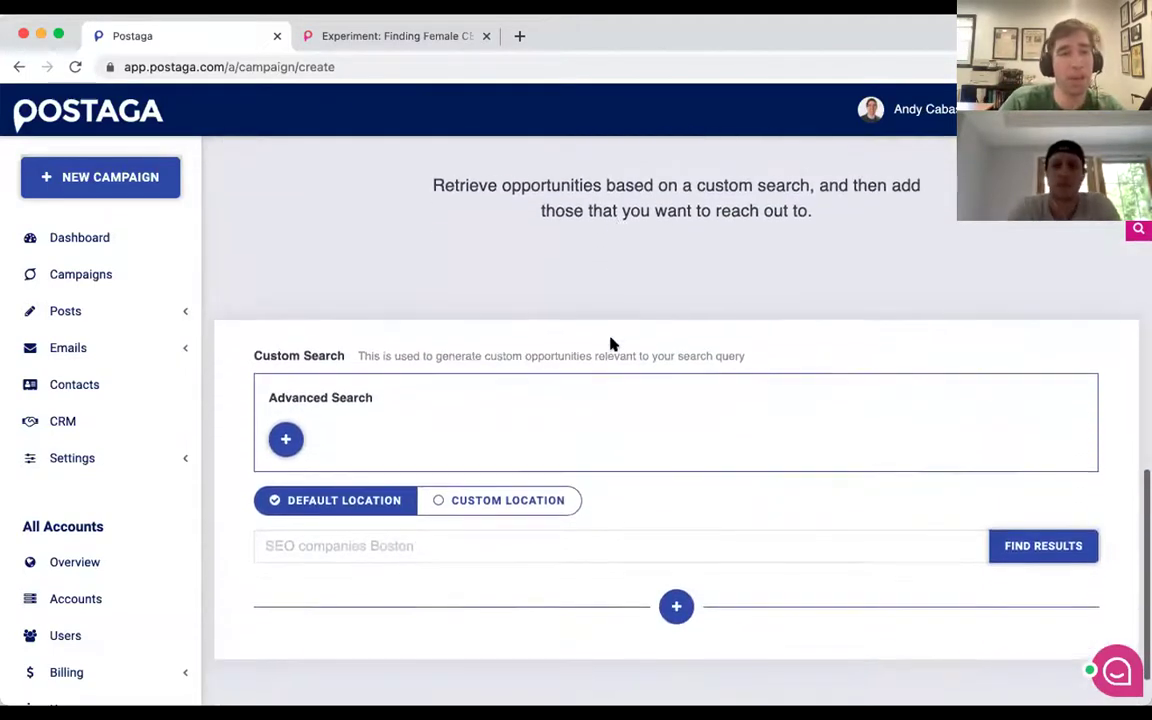
{"action": "left_click", "coordinate": [360, 537]}
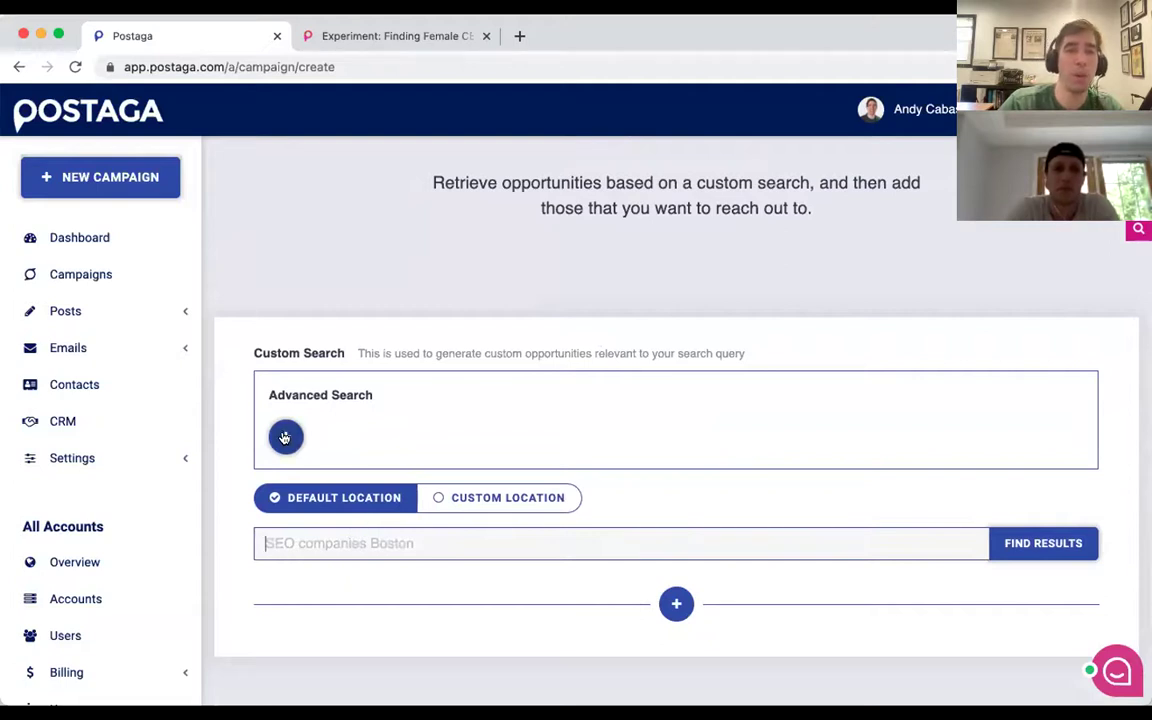
{"action": "left_click", "coordinate": [285, 436]}
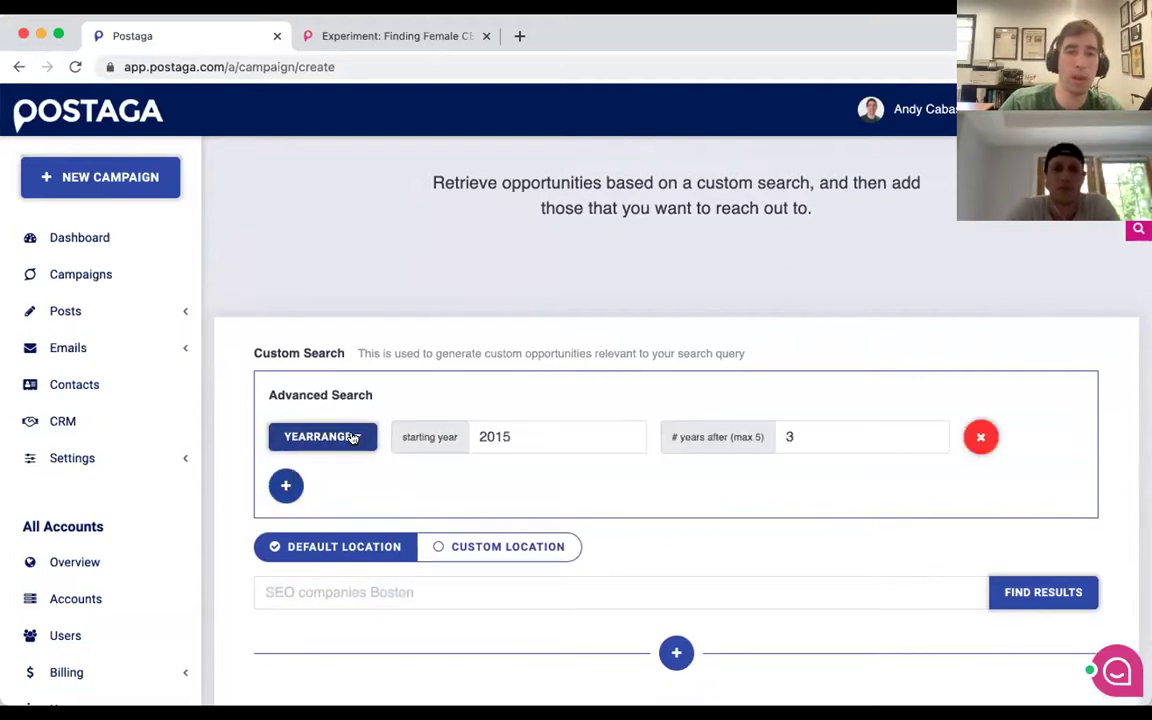
{"action": "left_click", "coordinate": [352, 438]}
{"action": "scroll", "coordinate": [330, 530], "scroll_direction": "down", "scroll_amount": 2}
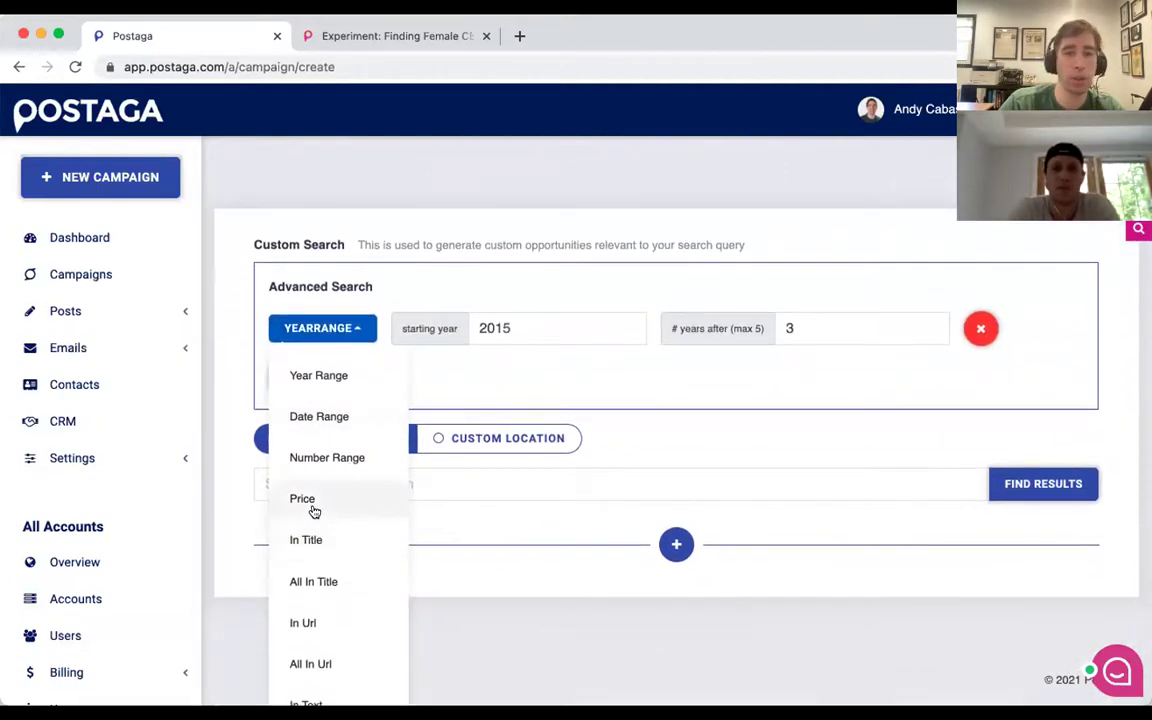
{"action": "left_click", "coordinate": [312, 546]}
{"action": "left_click", "coordinate": [496, 327]}
{"action": "type", "text": "civil engin"}
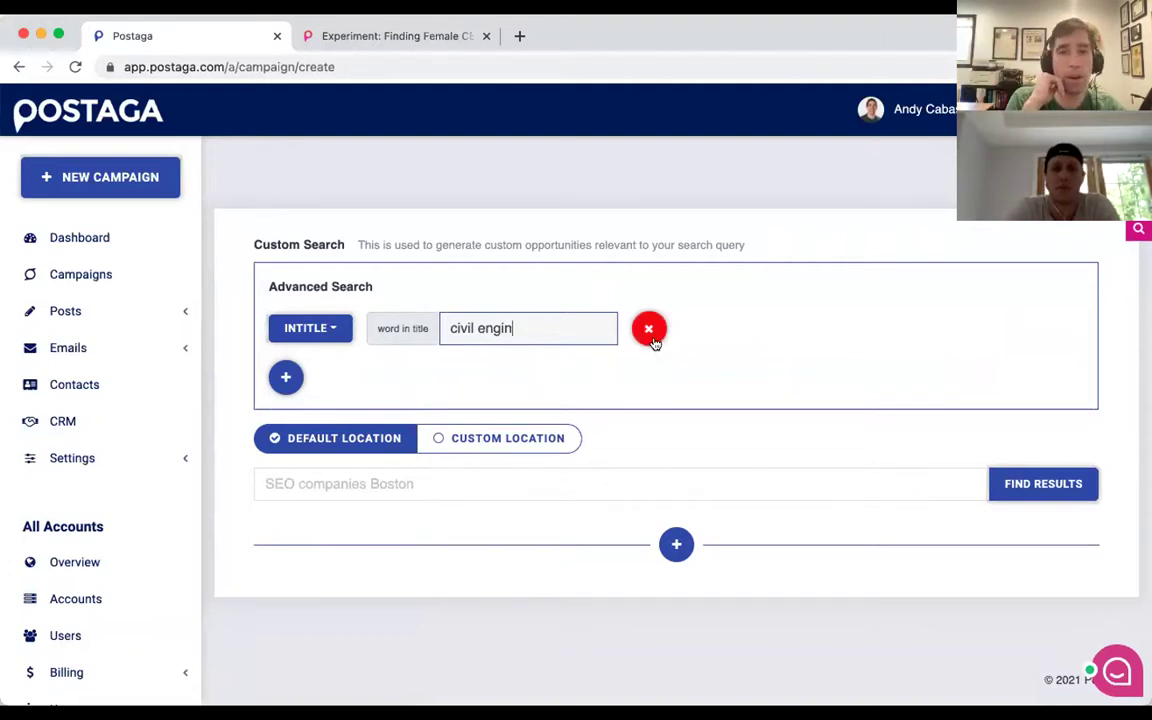
{"action": "scroll", "coordinate": [653, 333], "scroll_direction": "up", "scroll_amount": 2}
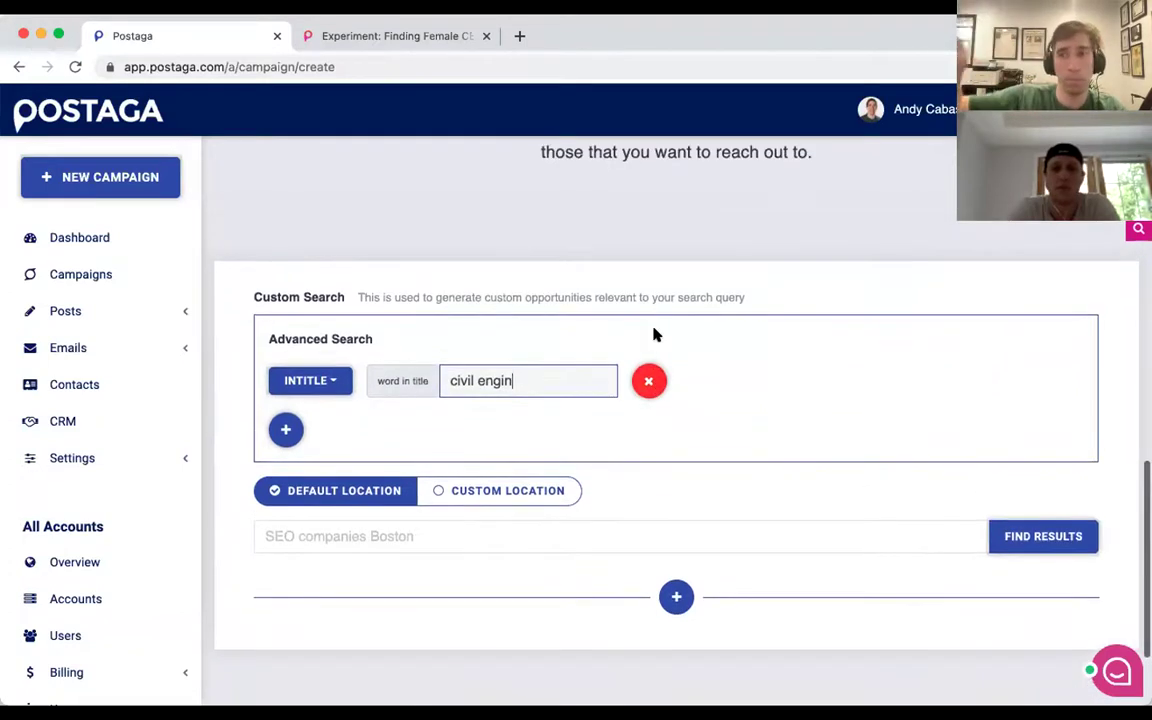
{"action": "scroll", "coordinate": [655, 333], "scroll_direction": "down", "scroll_amount": 1}
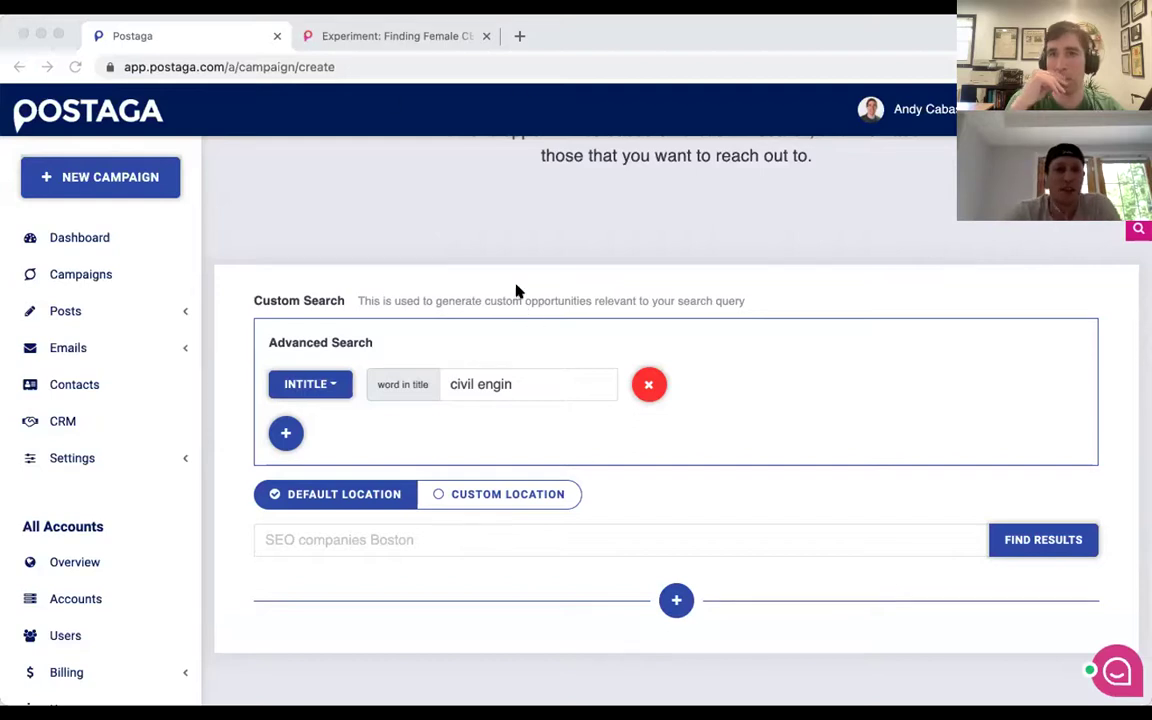
{"action": "left_click", "coordinate": [648, 385]}
{"action": "scroll", "coordinate": [674, 549], "scroll_direction": "up", "scroll_amount": 8}
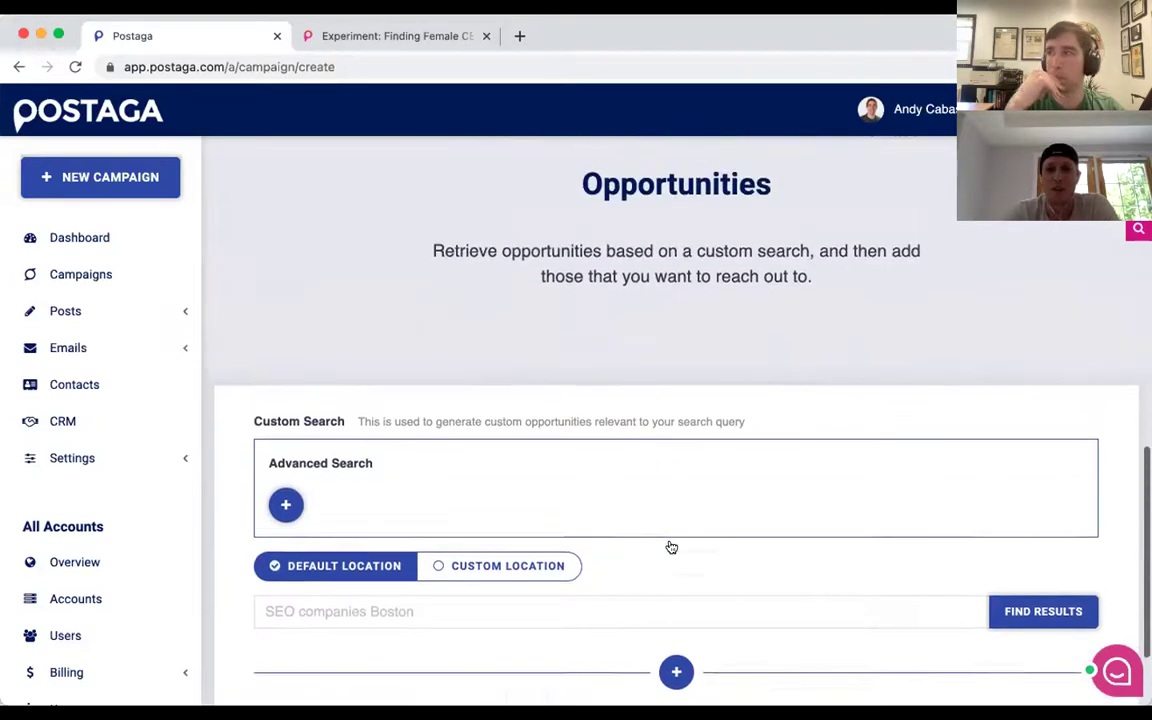
{"action": "scroll", "coordinate": [670, 545], "scroll_direction": "up", "scroll_amount": 5}
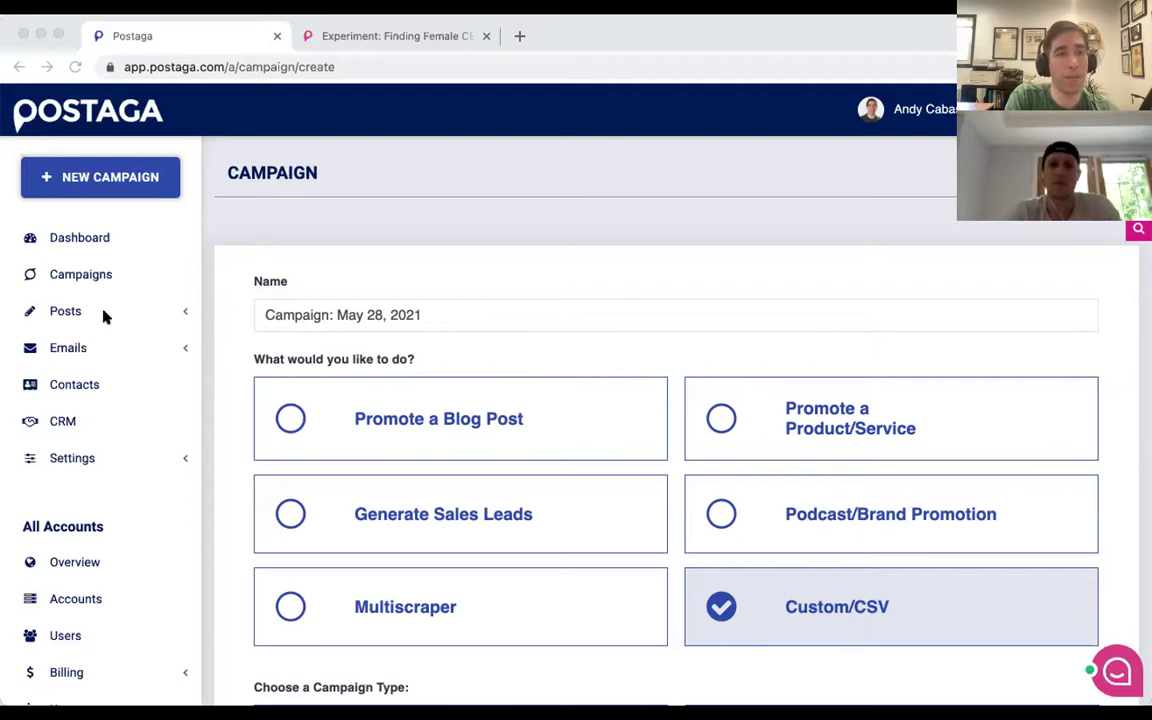
Toggle the sidebar's Settings section, then expand Billing to show Plan and Billing Info.
{"action": "left_click", "coordinate": [13, 350]}
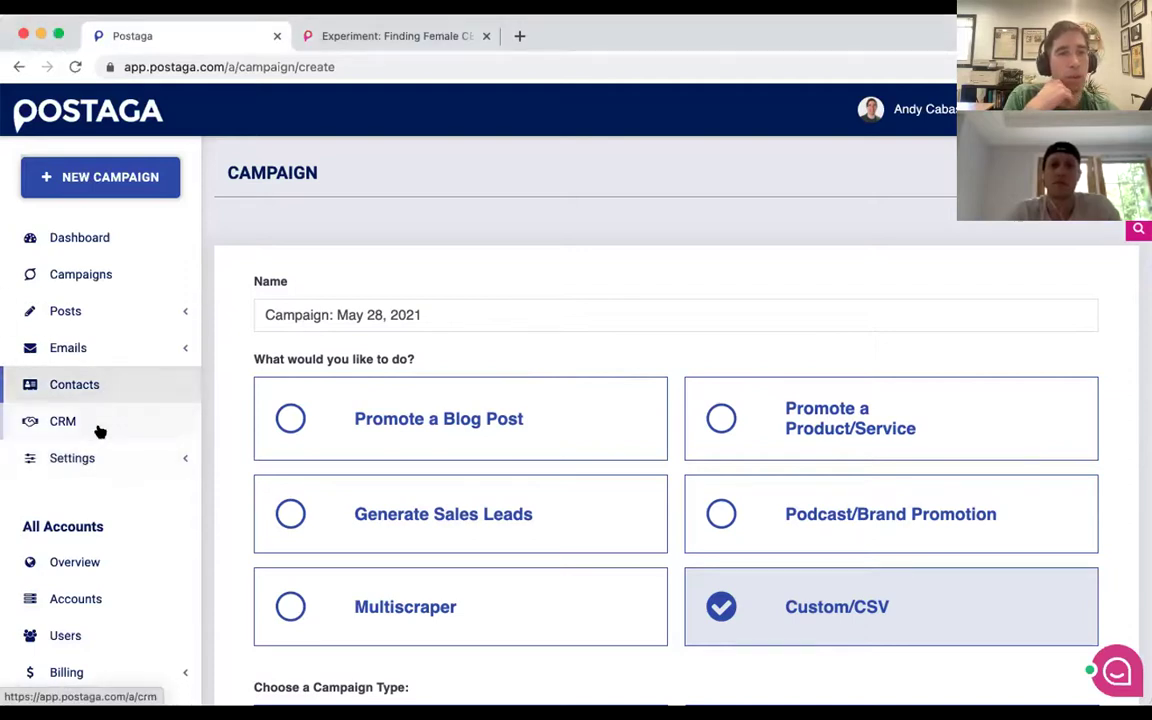
{"action": "left_click", "coordinate": [103, 445]}
{"action": "left_click", "coordinate": [103, 445]}
{"action": "scroll", "coordinate": [103, 445], "scroll_direction": "down", "scroll_amount": 2}
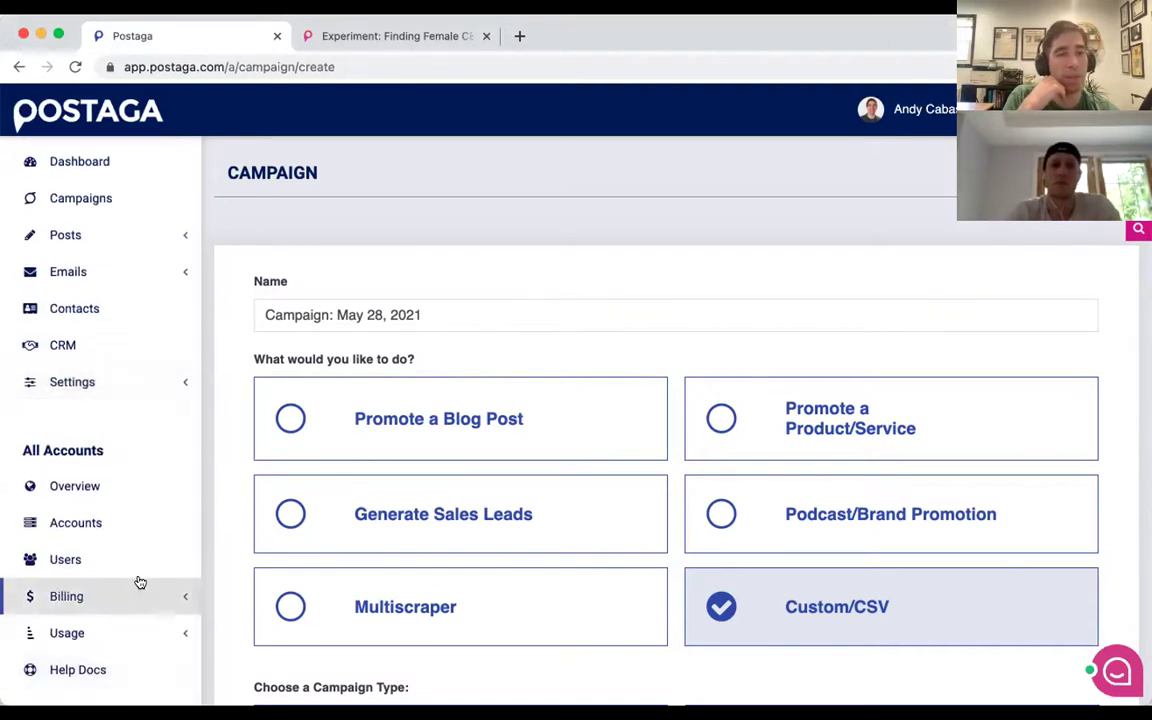
{"action": "left_click", "coordinate": [170, 596]}
{"action": "scroll", "coordinate": [175, 599], "scroll_direction": "down", "scroll_amount": 1}
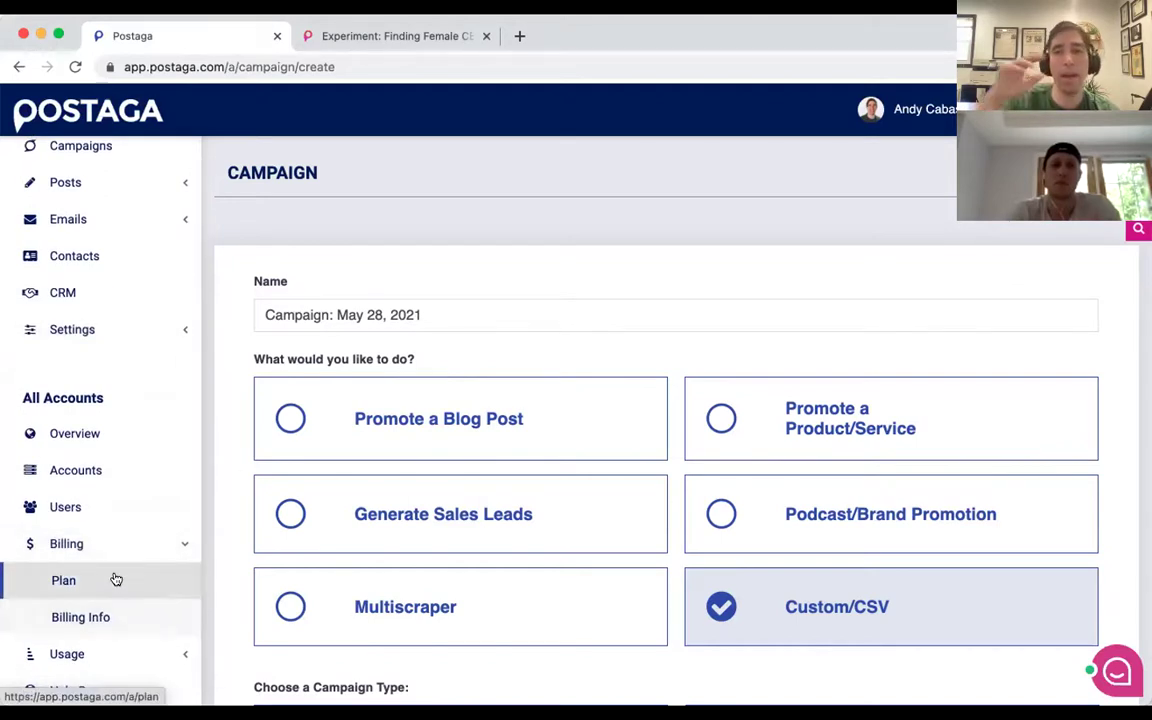
{"action": "scroll", "coordinate": [130, 254], "scroll_direction": "up", "scroll_amount": 3}
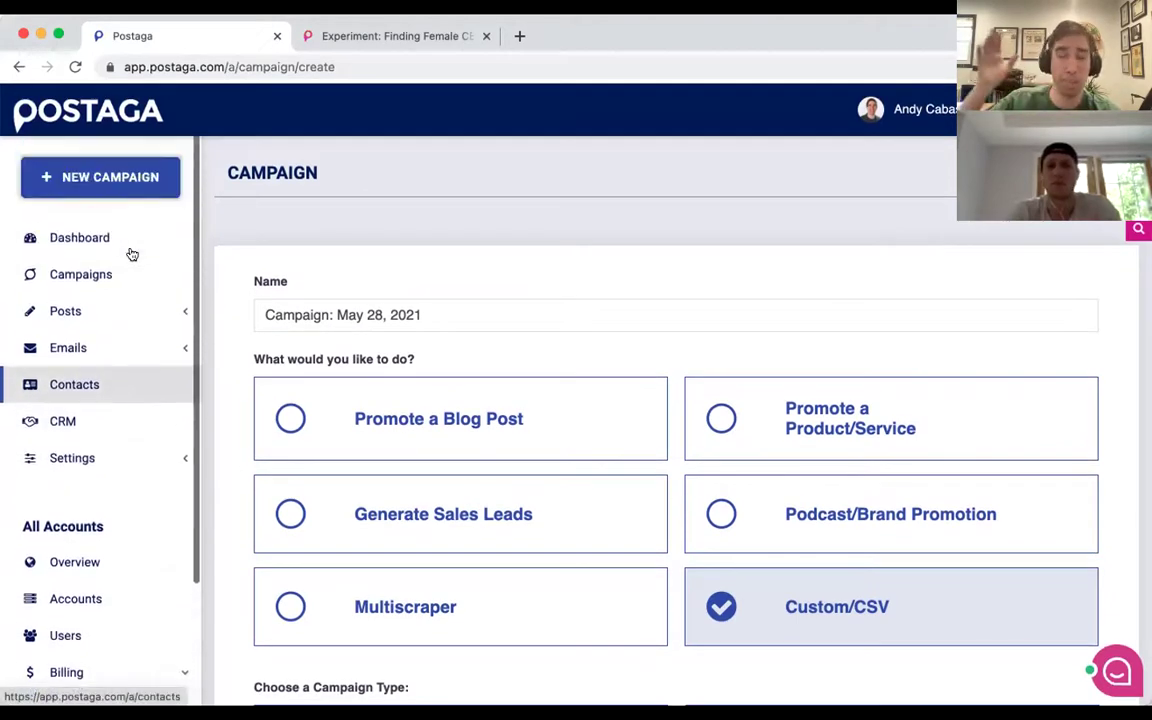